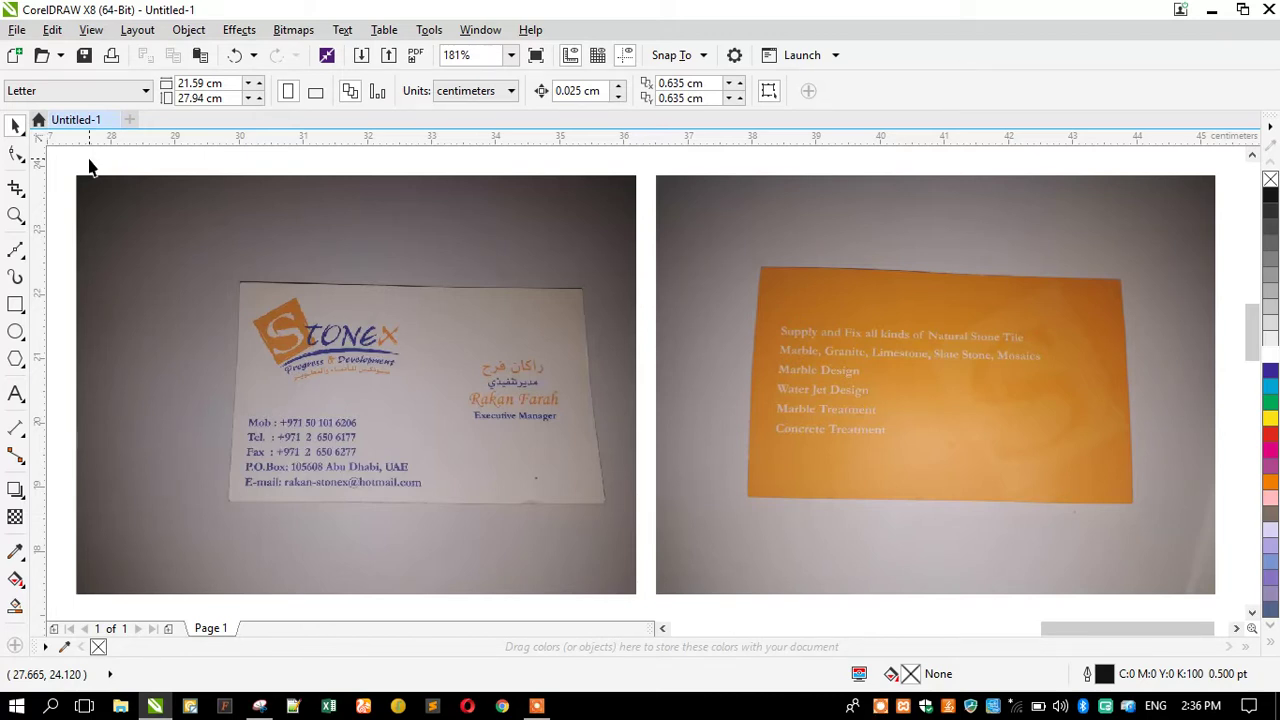
# Zoom in to inspect the Stonex and orange card photos, then fit both photos in view.
pyautogui.click(15, 215)
pyautogui.rightClick(317, 333)
pyautogui.moveTo(257, 300)
pyautogui.mouseDown()
pyautogui.moveTo(586, 463)
pyautogui.moveTo(651, 481)
pyautogui.mouseUp()
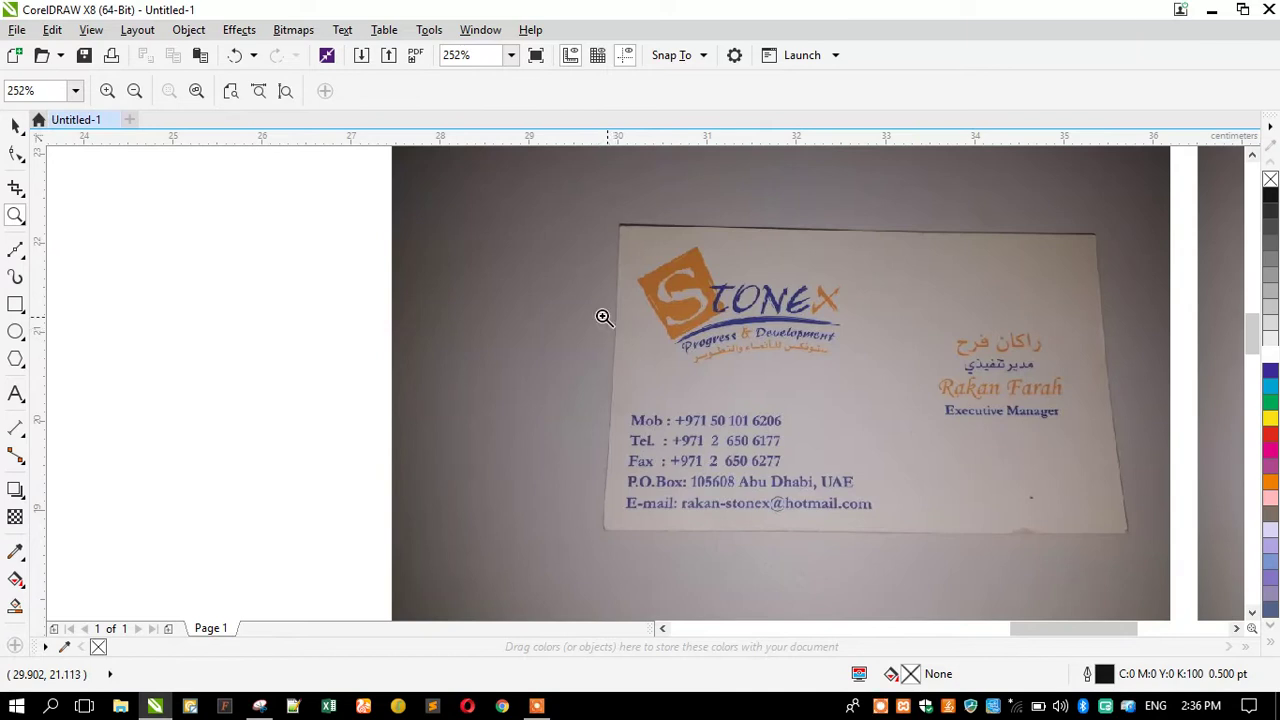
pyautogui.moveTo(512, 200); pyautogui.dragTo(1166, 560)
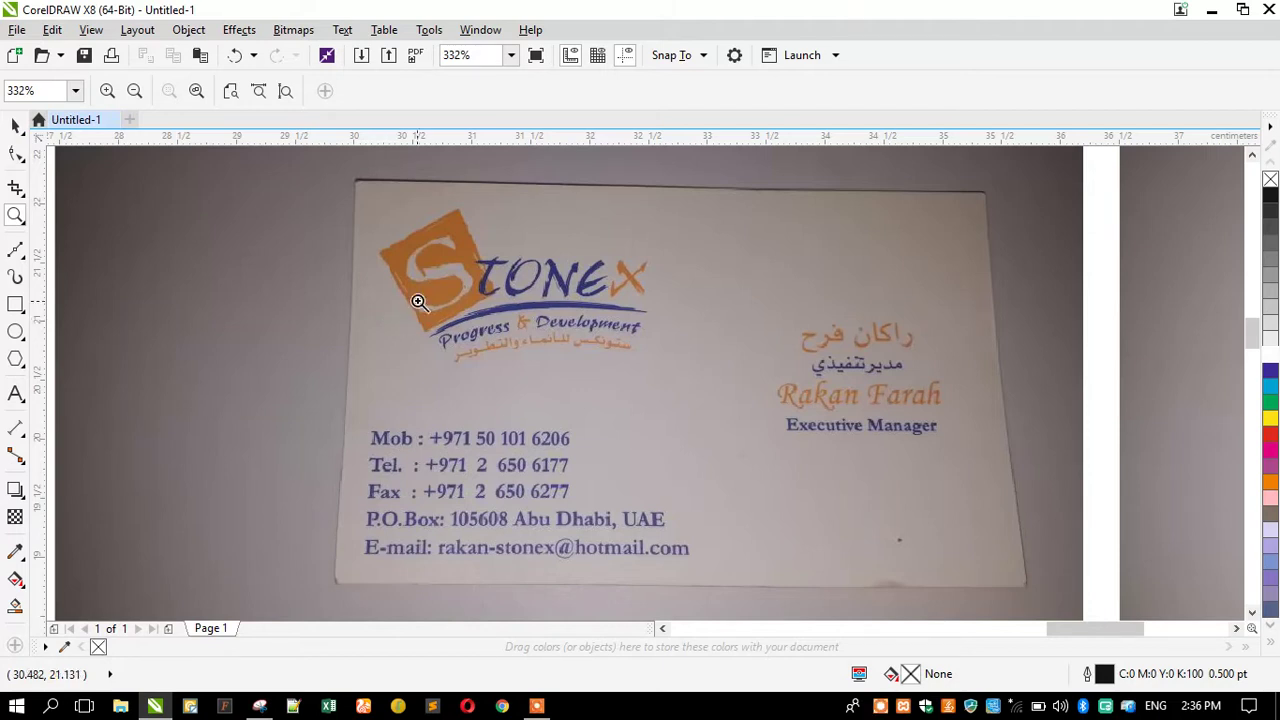
pyautogui.scroll(-3, 440, 300)
pyautogui.moveTo(429, 312); pyautogui.dragTo(909, 465)
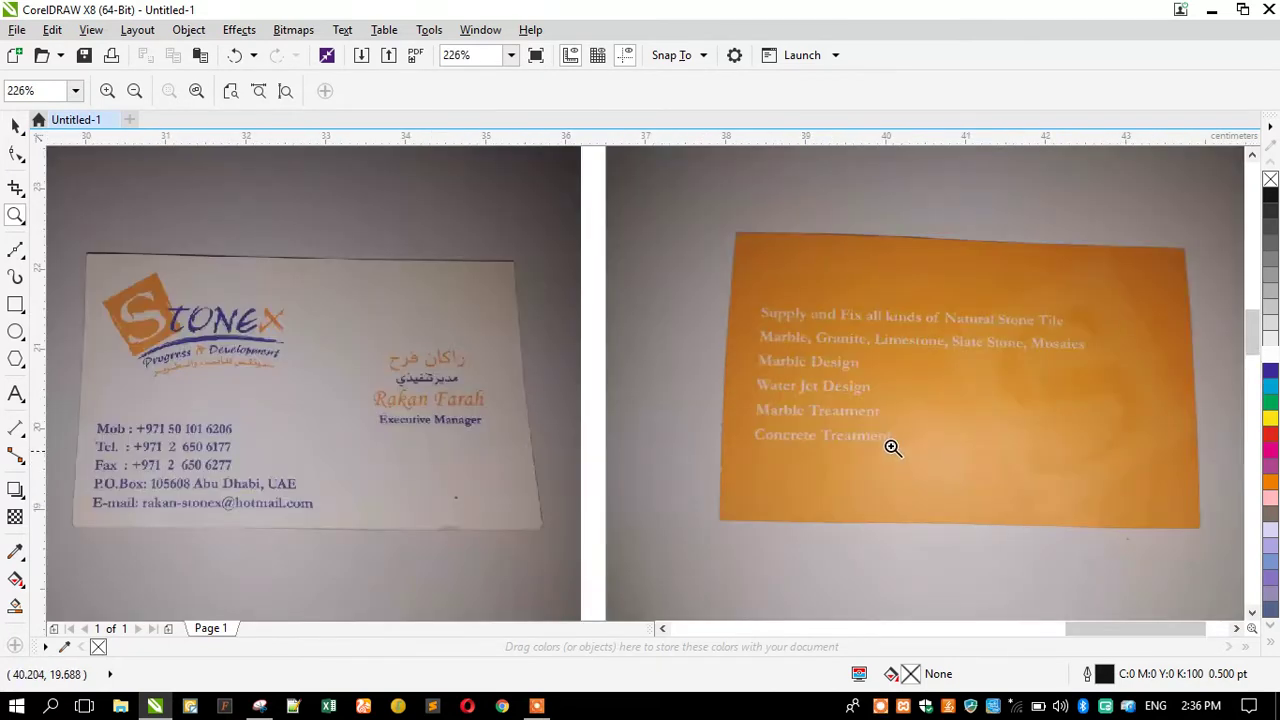
pyautogui.rightClick(750, 382)
pyautogui.moveTo(350, 315); pyautogui.dragTo(665, 470)
pyautogui.rightClick(388, 320)
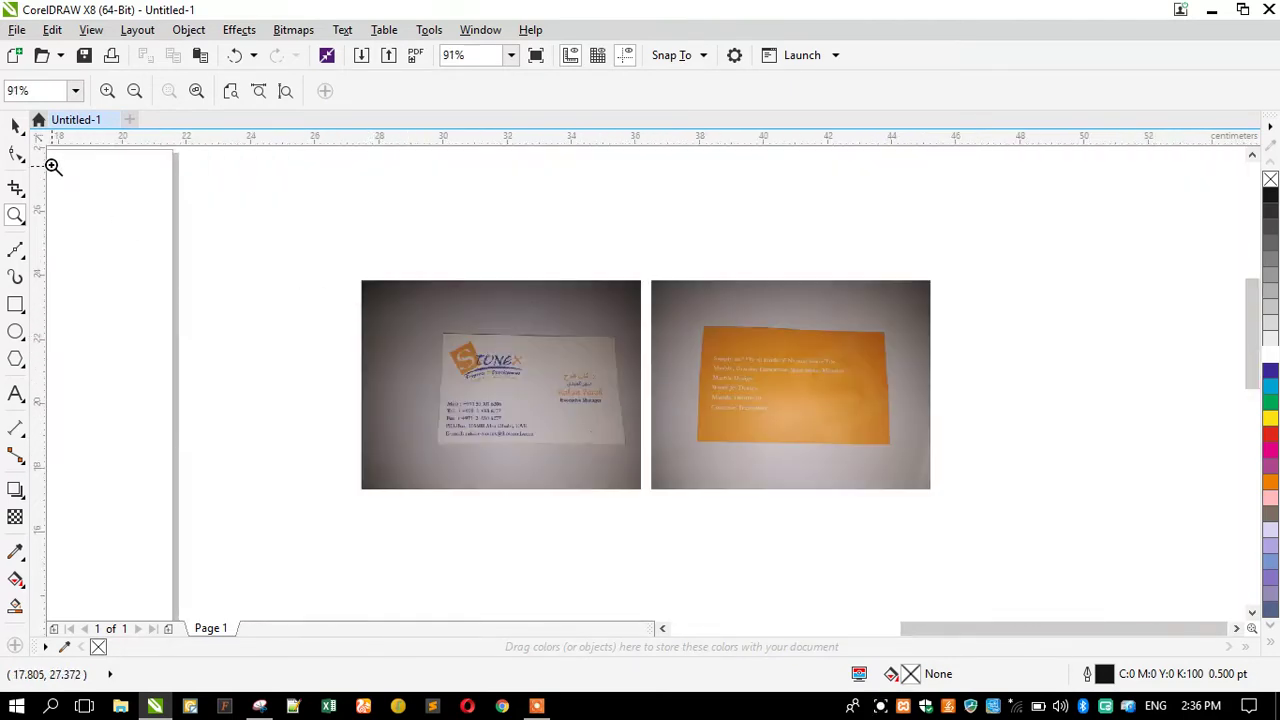
pyautogui.click(15, 125)
pyautogui.moveTo(316, 247); pyautogui.dragTo(976, 527)
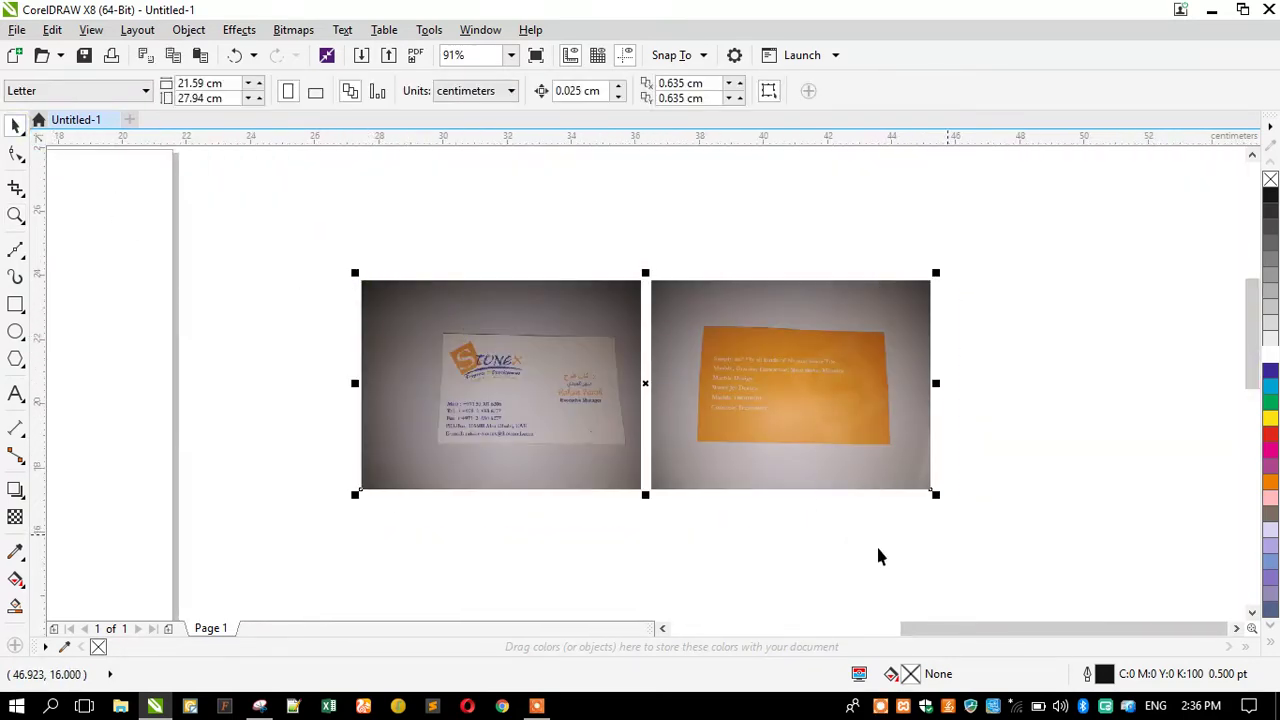
pyautogui.hotkey('shift', 'F2')
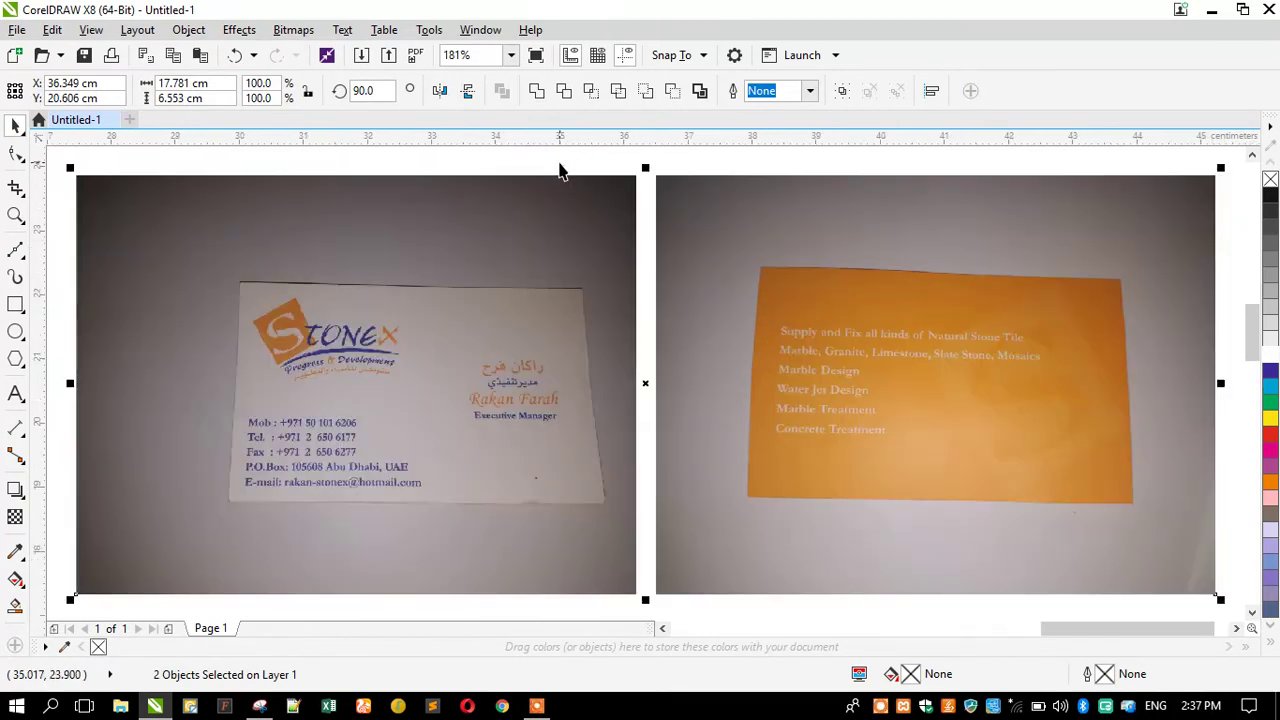
pyautogui.click(559, 171)
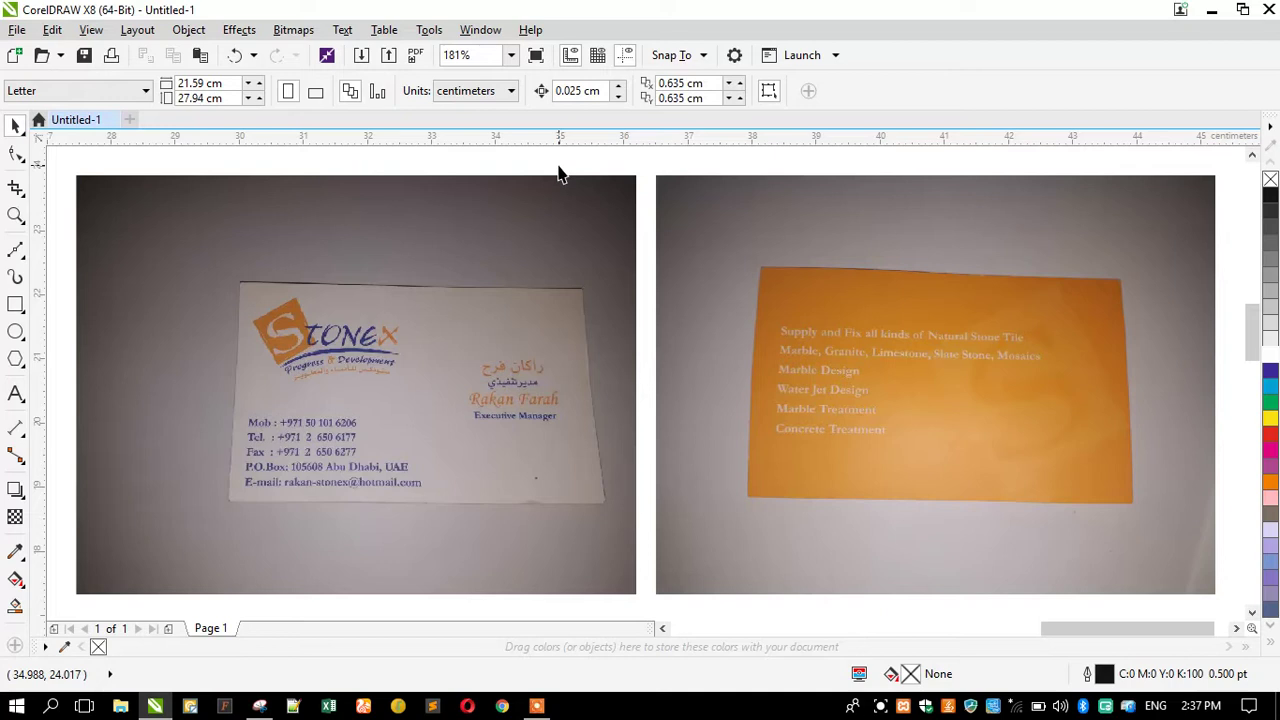
# Crop the Stonex photo down to just the white card.
pyautogui.scroll(-3, 657, 311)
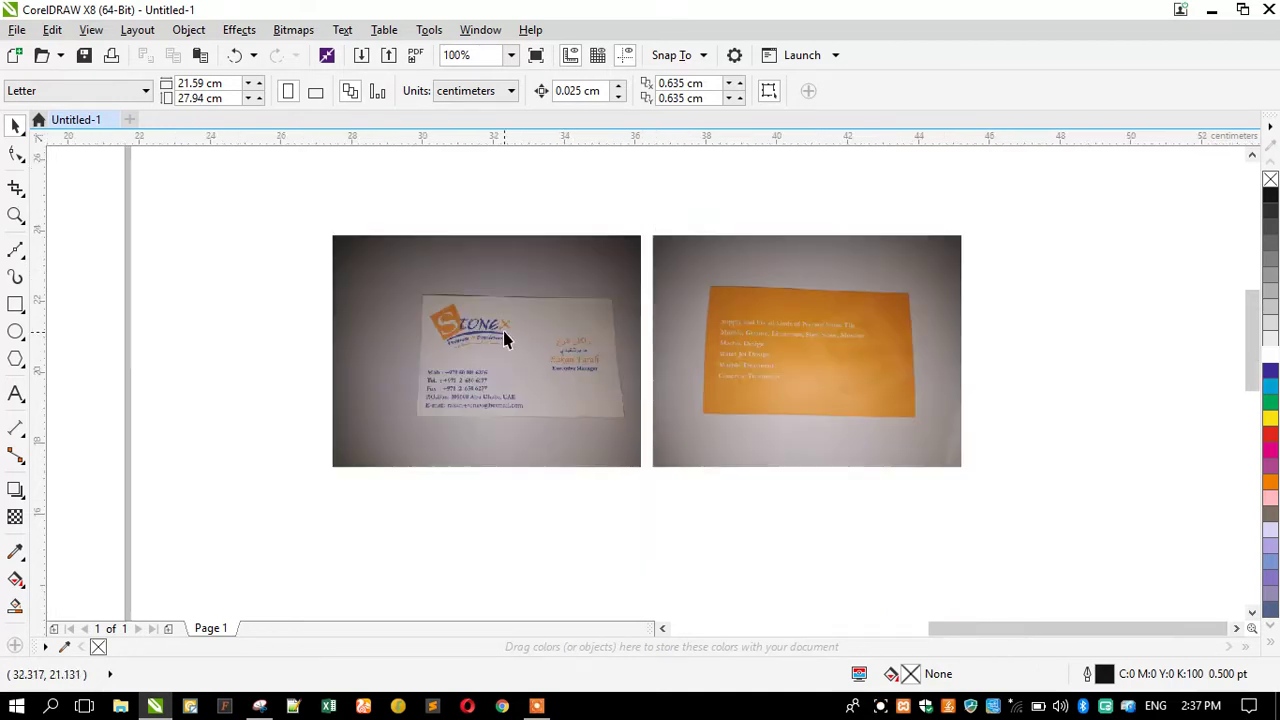
pyautogui.scroll(3, 362, 334)
pyautogui.click(405, 318)
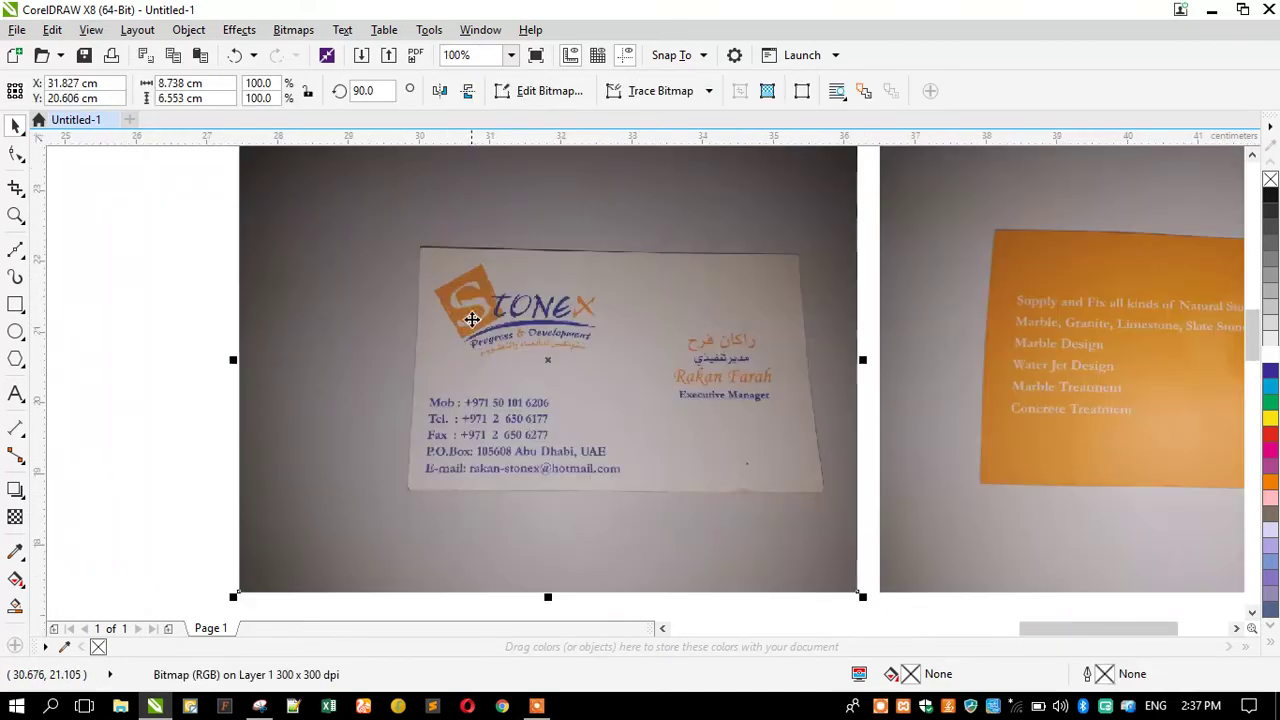
pyautogui.click(15, 189)
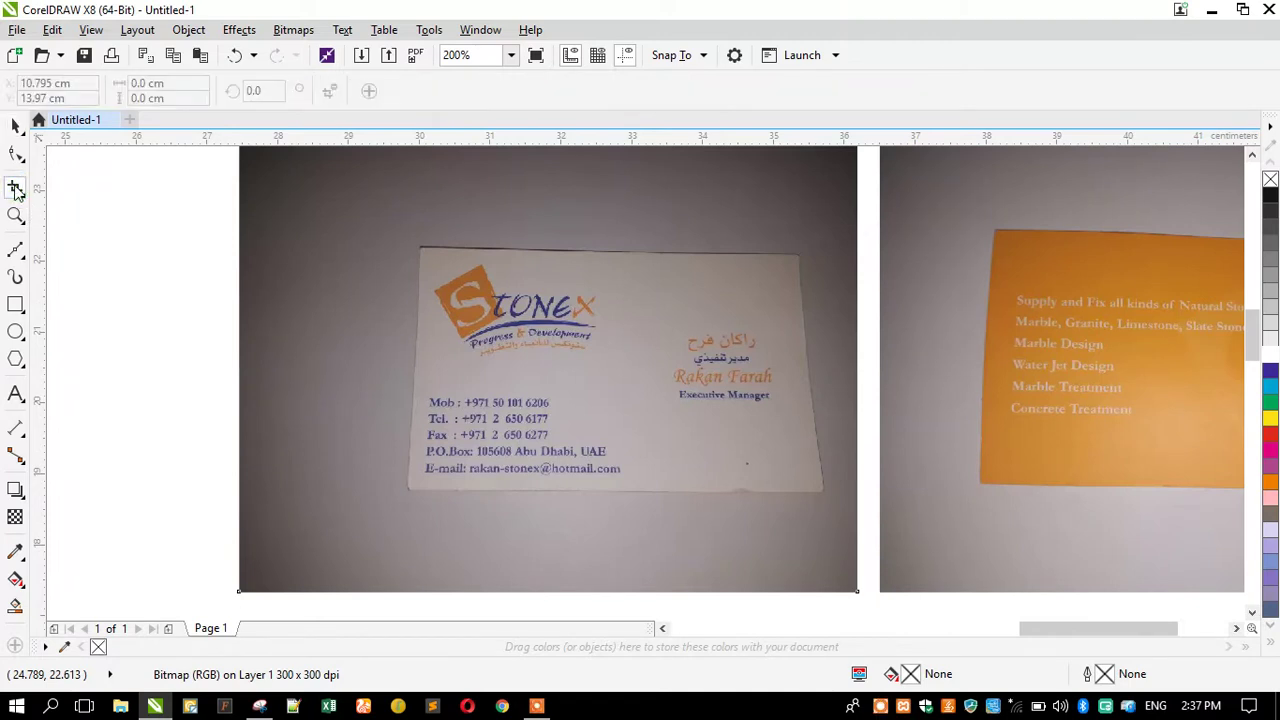
pyautogui.moveTo(834, 503); pyautogui.dragTo(394, 230)
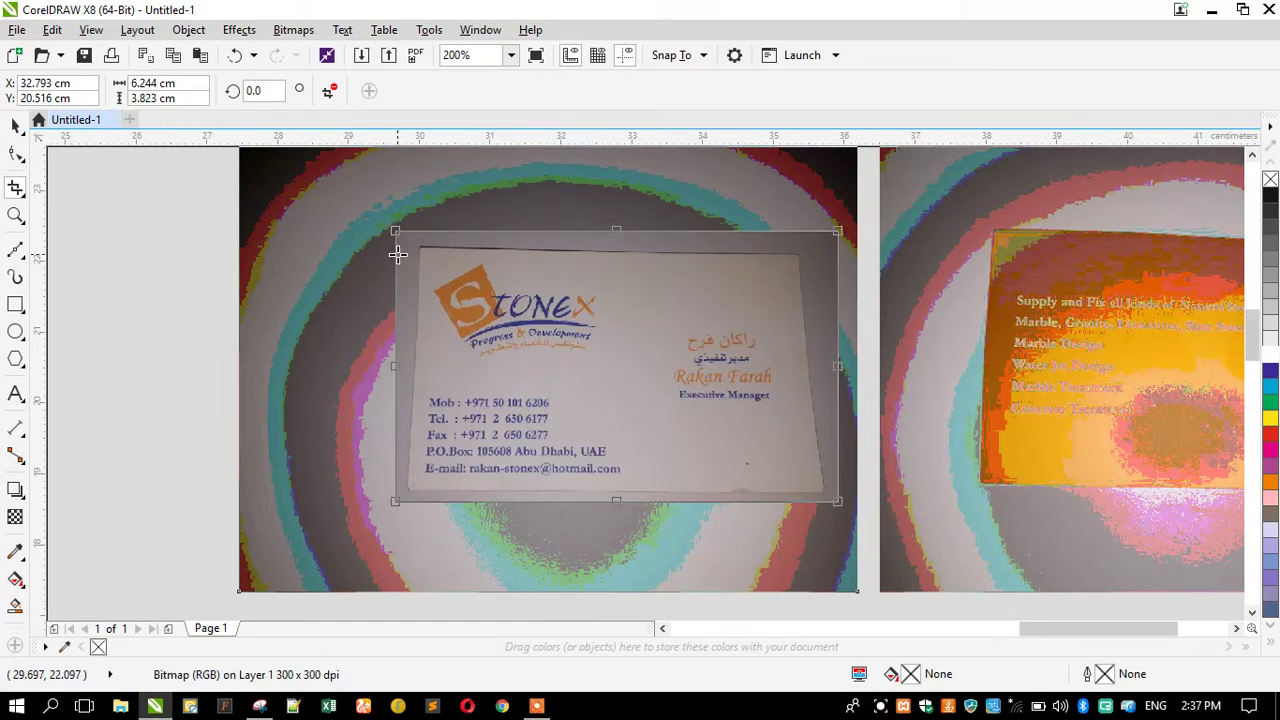
pyautogui.doubleClick(458, 268)
# Crop the orange card photo close to the card, then select both cropped photos.
pyautogui.scroll(-2, 463, 288)
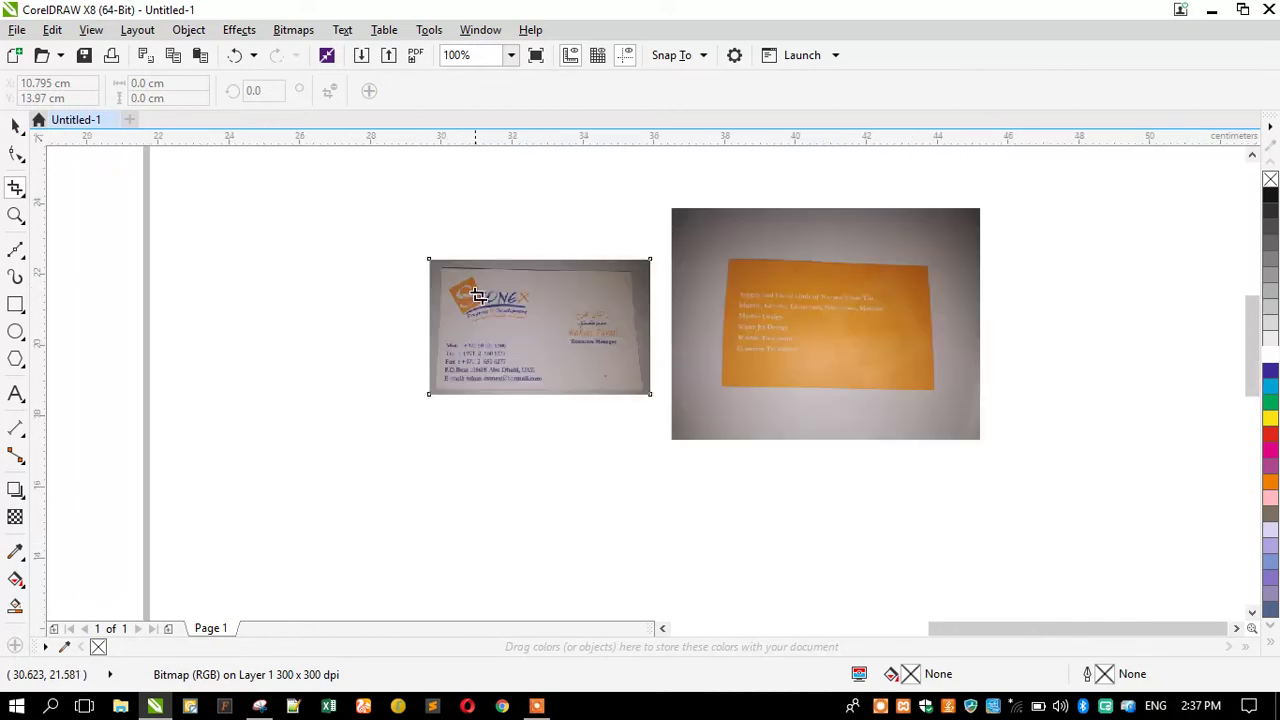
pyautogui.click(15, 125)
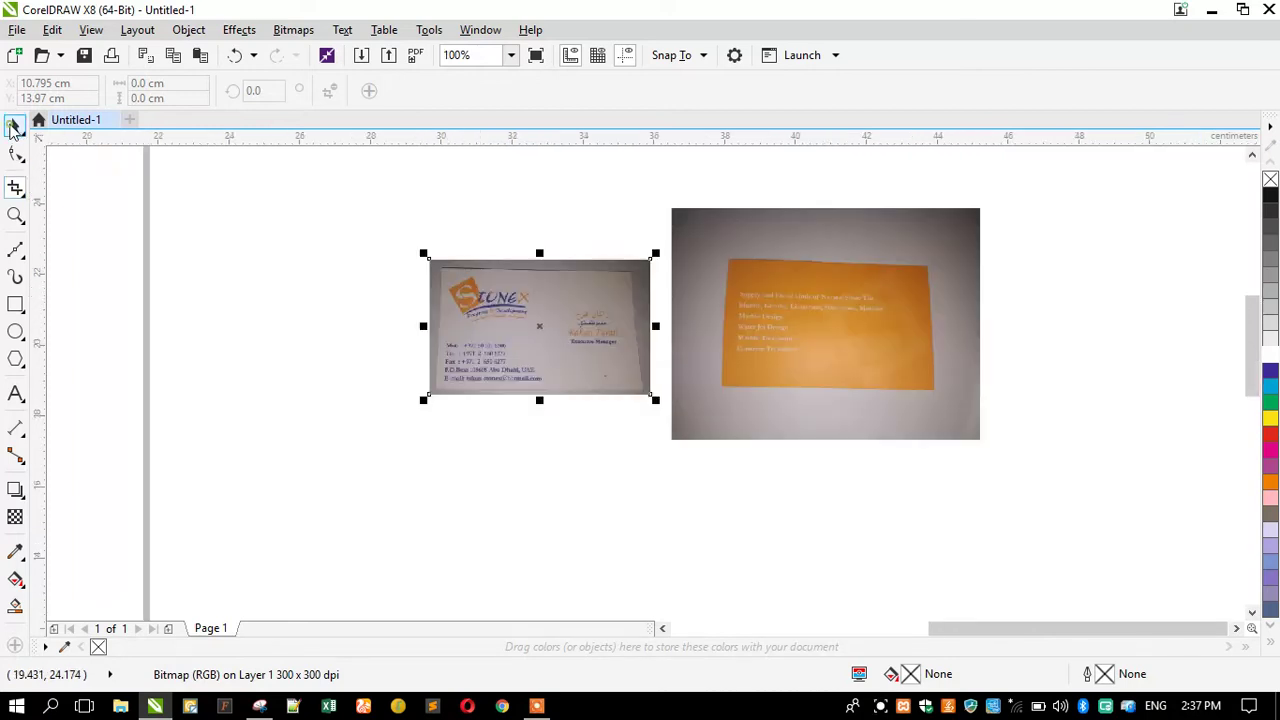
pyautogui.click(725, 293)
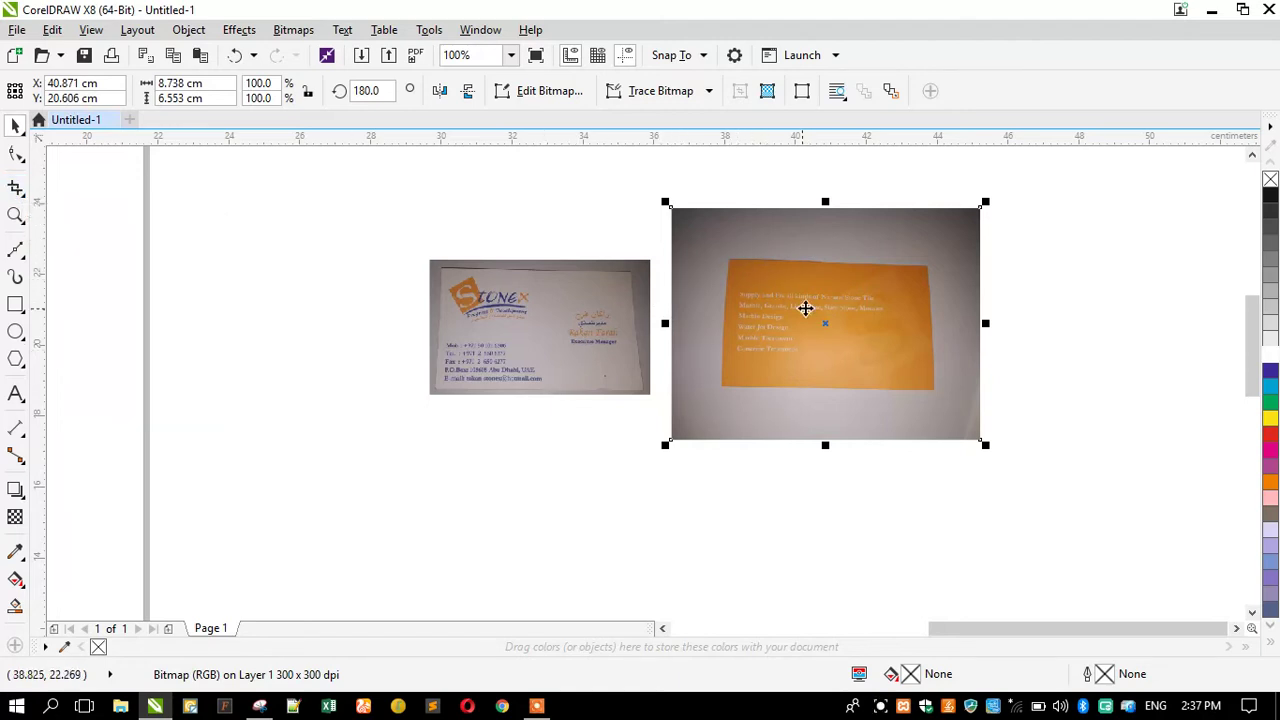
pyautogui.click(16, 189)
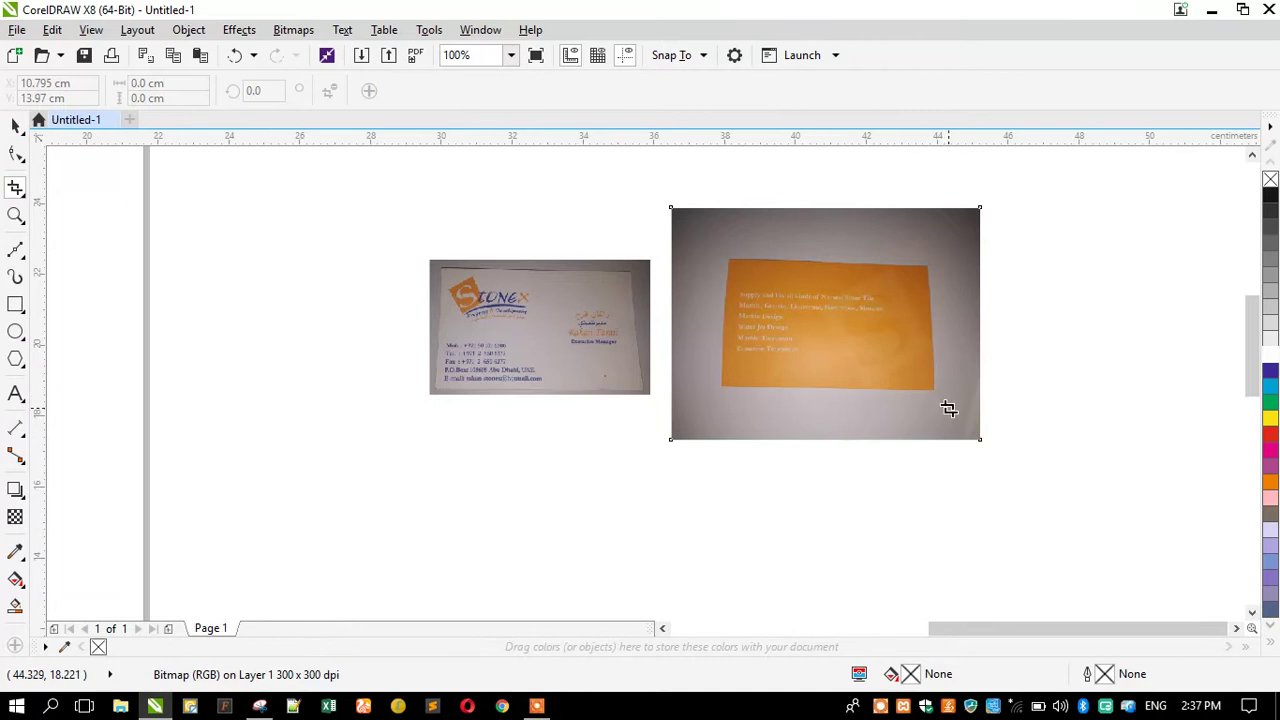
pyautogui.moveTo(946, 406); pyautogui.dragTo(709, 247)
pyautogui.press('Return')
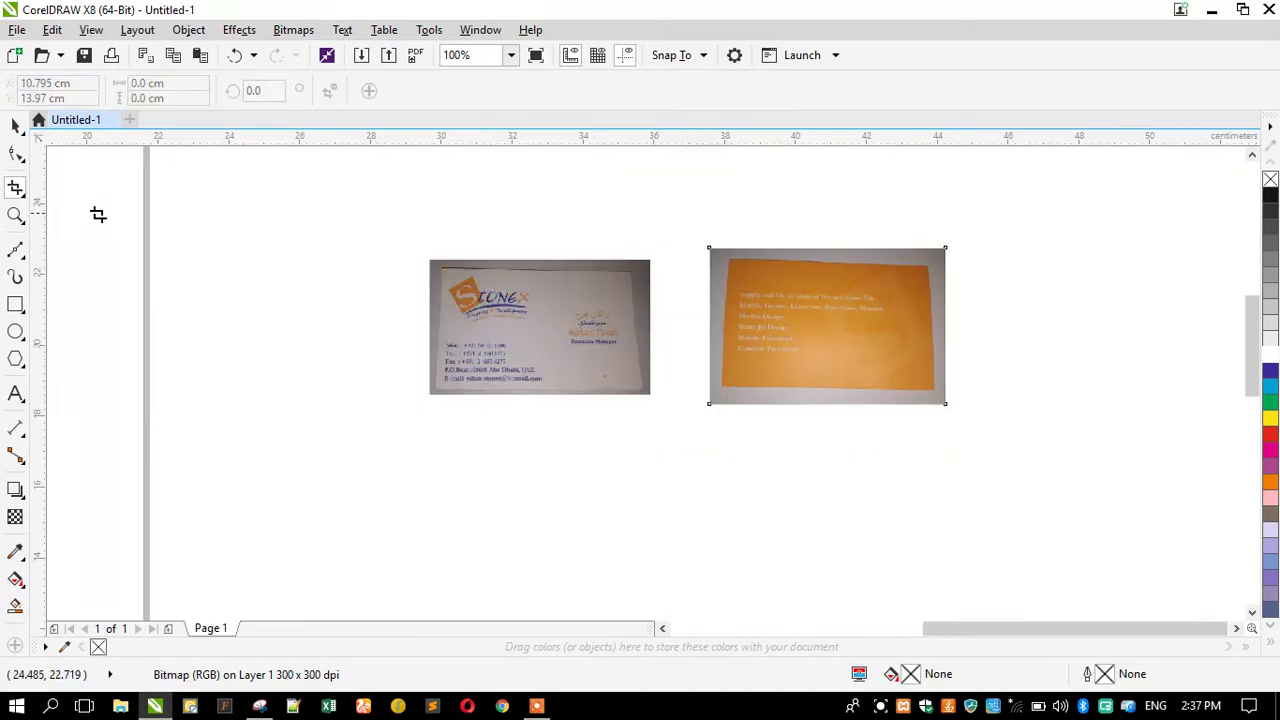
pyautogui.click(15, 215)
pyautogui.moveTo(677, 220); pyautogui.dragTo(1040, 431)
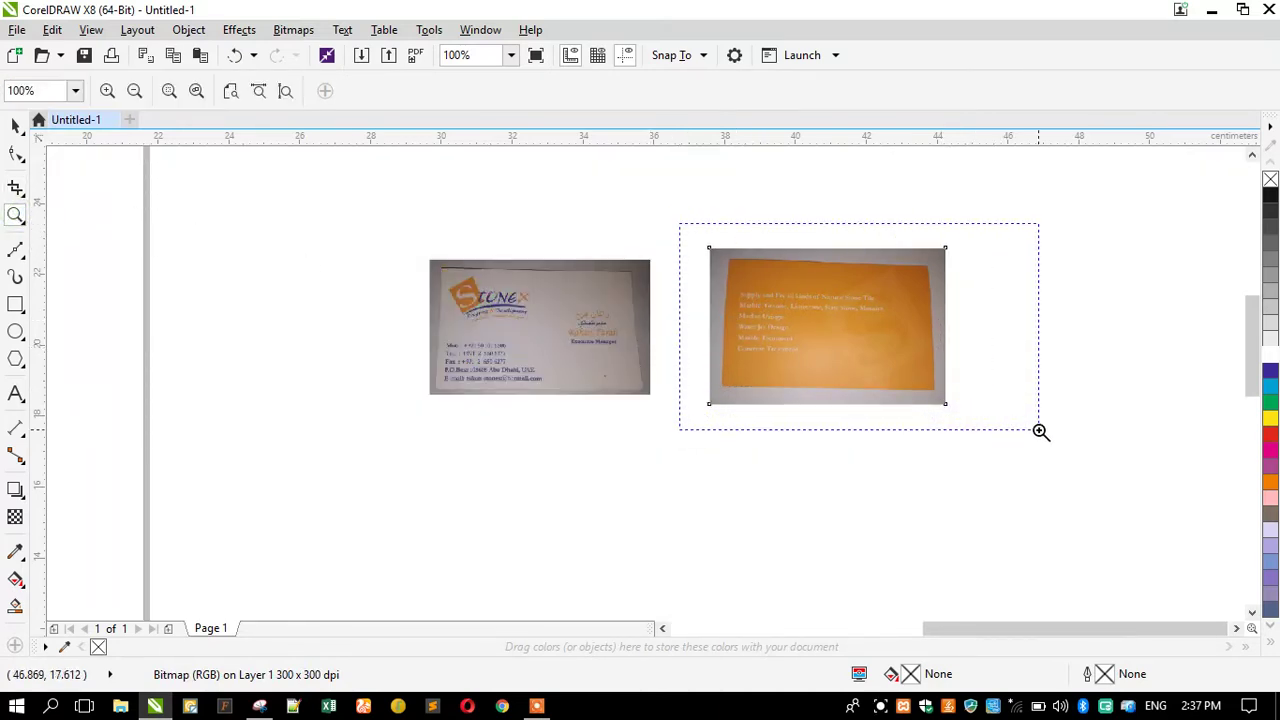
pyautogui.rightClick(703, 320)
pyautogui.click(15, 125)
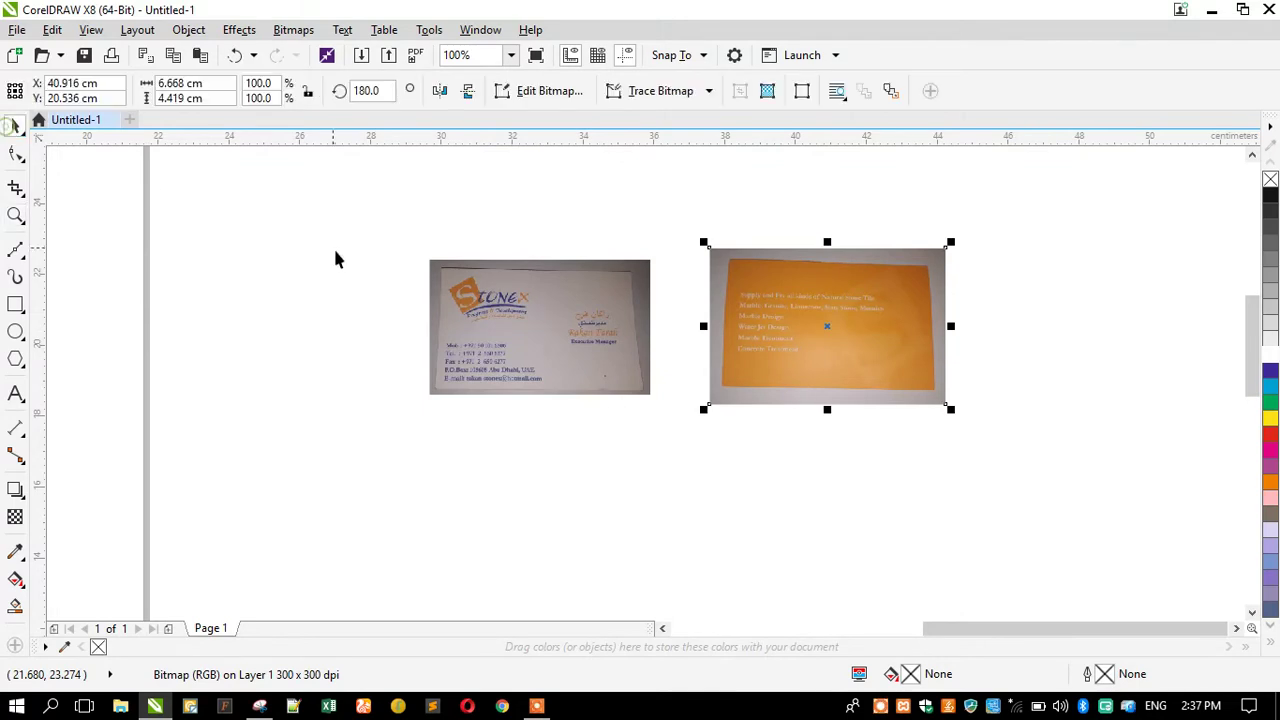
pyautogui.keyDown('shift'); pyautogui.click(508, 297); pyautogui.keyUp('shift')
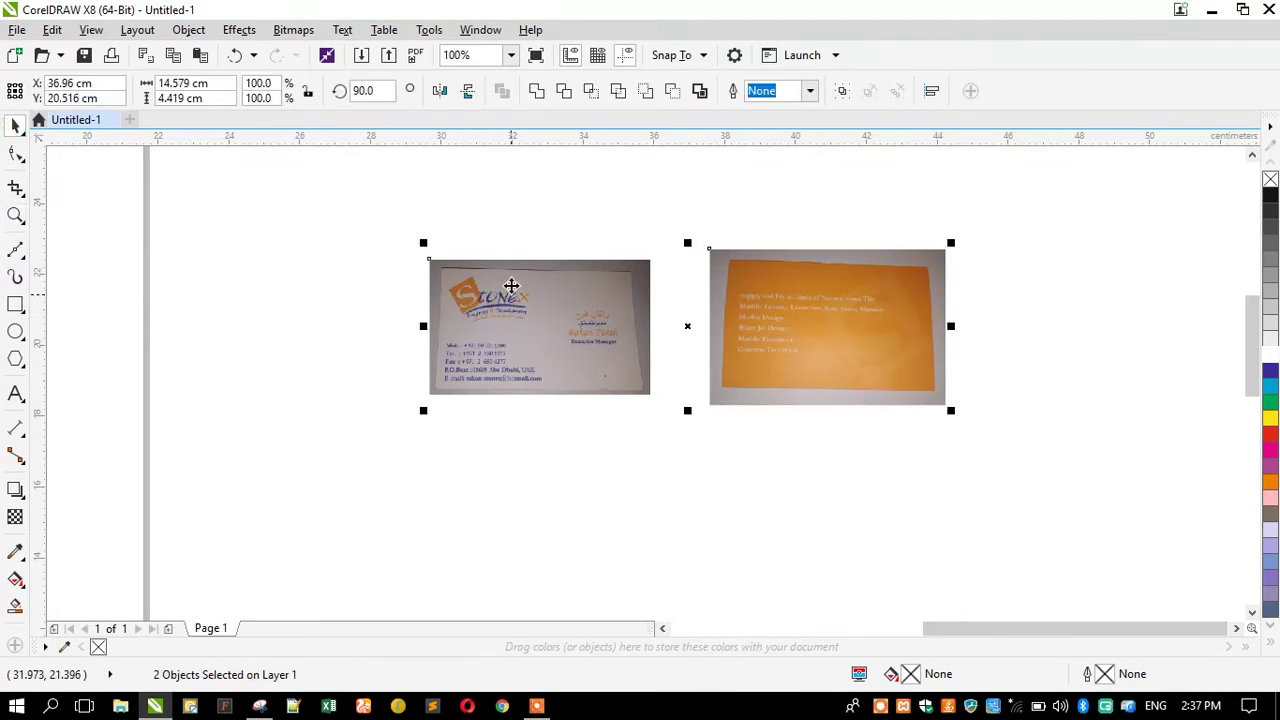
# Move both card photos to the left to free up space.
pyautogui.click(540, 194)
pyautogui.moveTo(547, 300); pyautogui.dragTo(597, 300)
pyautogui.keyDown('shift'); pyautogui.click(808, 341); pyautogui.keyUp('shift')
pyautogui.moveTo(808, 341); pyautogui.dragTo(609, 330)
pyautogui.click(434, 202)
# Draw a 9 × 5.5 cm rectangle below the card photos.
pyautogui.press('F6')
pyautogui.moveTo(360, 403); pyautogui.dragTo(548, 505)
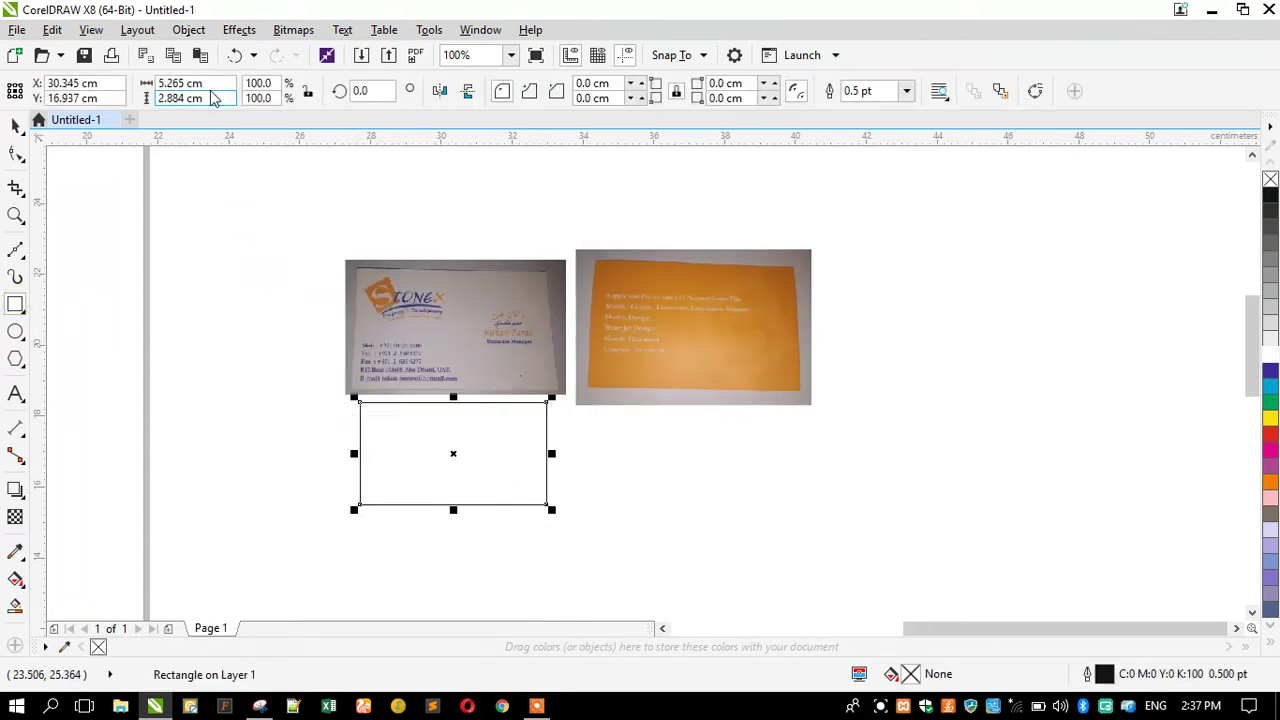
pyautogui.click(205, 85)
pyautogui.write('9')
pyautogui.press('Tab')
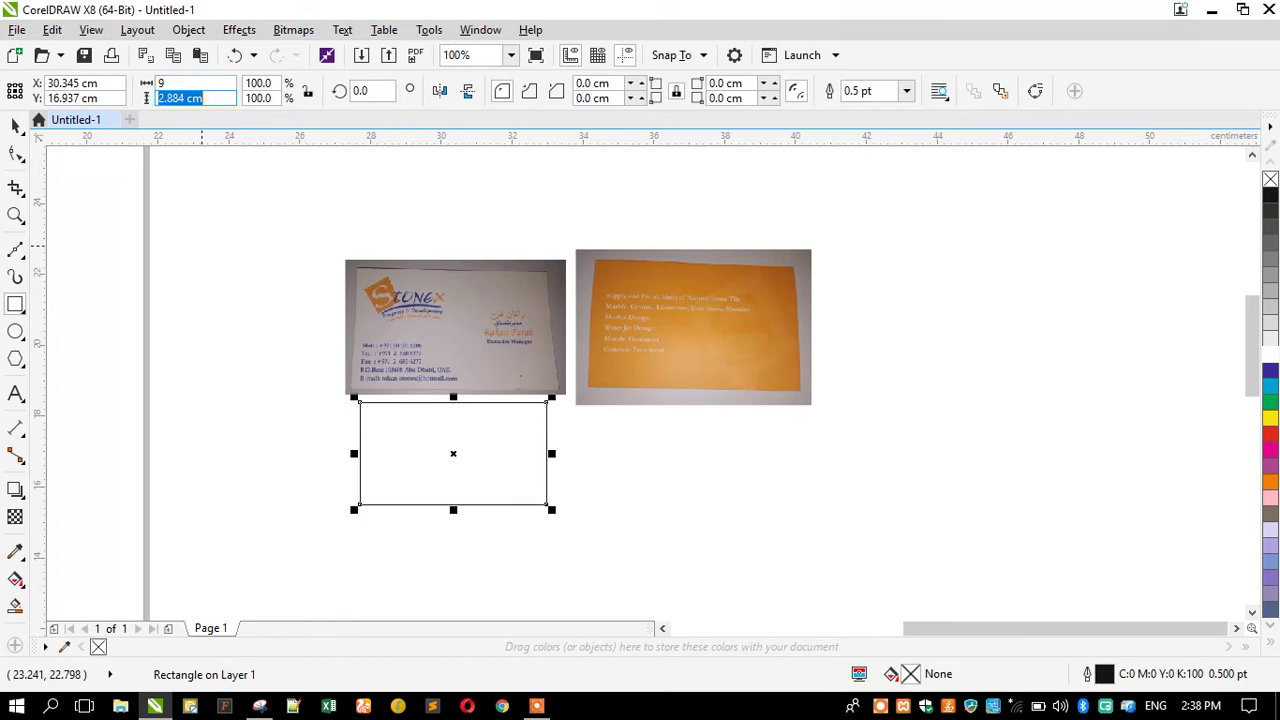
pyautogui.write('.')
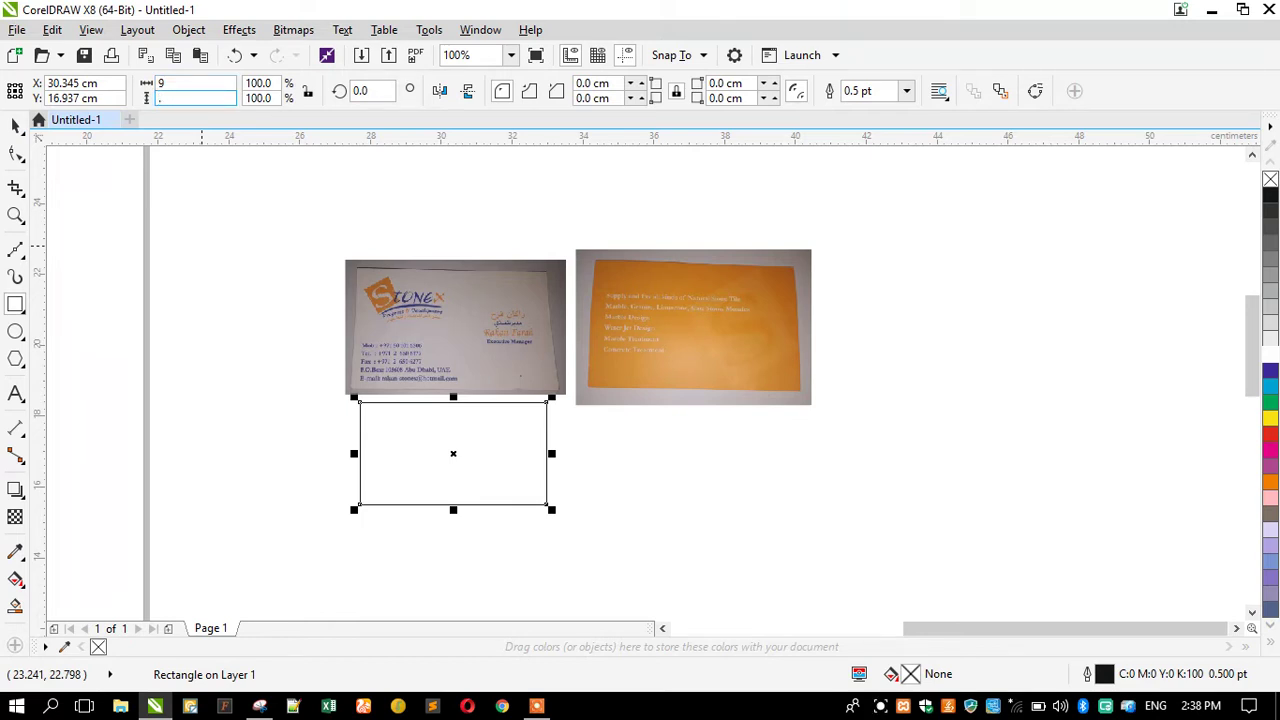
pyautogui.write('5')
pyautogui.press('Return')
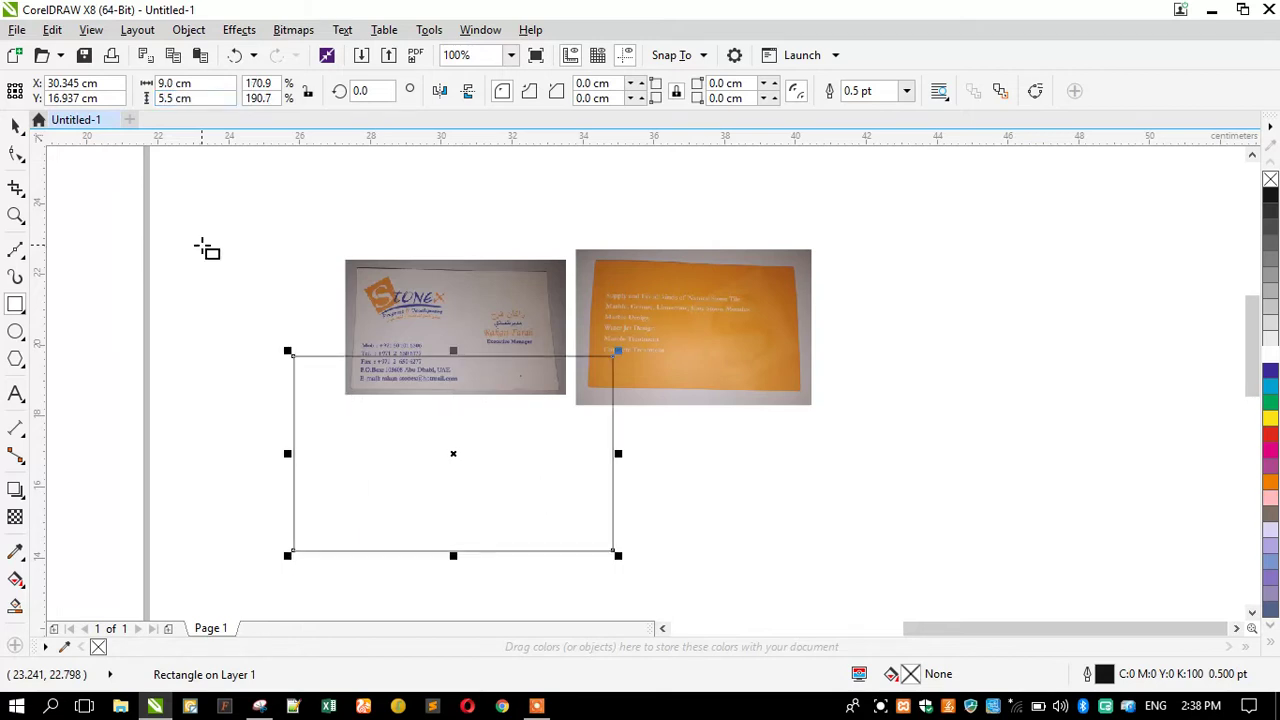
pyautogui.click(15, 126)
pyautogui.moveTo(414, 457); pyautogui.dragTo(629, 510)
# Enlarge both card photos and shift them up and to the left.
pyautogui.click(669, 341)
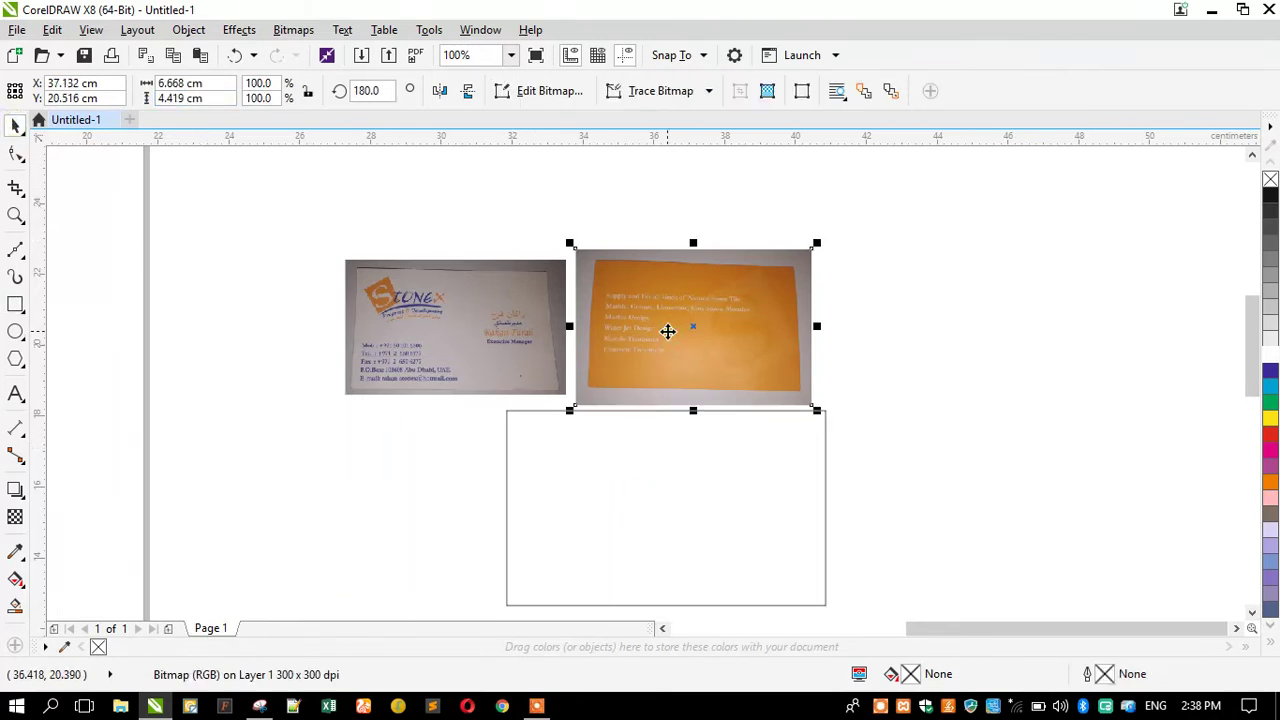
pyautogui.keyDown('shift'); pyautogui.click(443, 346); pyautogui.keyUp('shift')
pyautogui.moveTo(340, 410); pyautogui.dragTo(254, 457)
pyautogui.moveTo(429, 391); pyautogui.dragTo(416, 348)
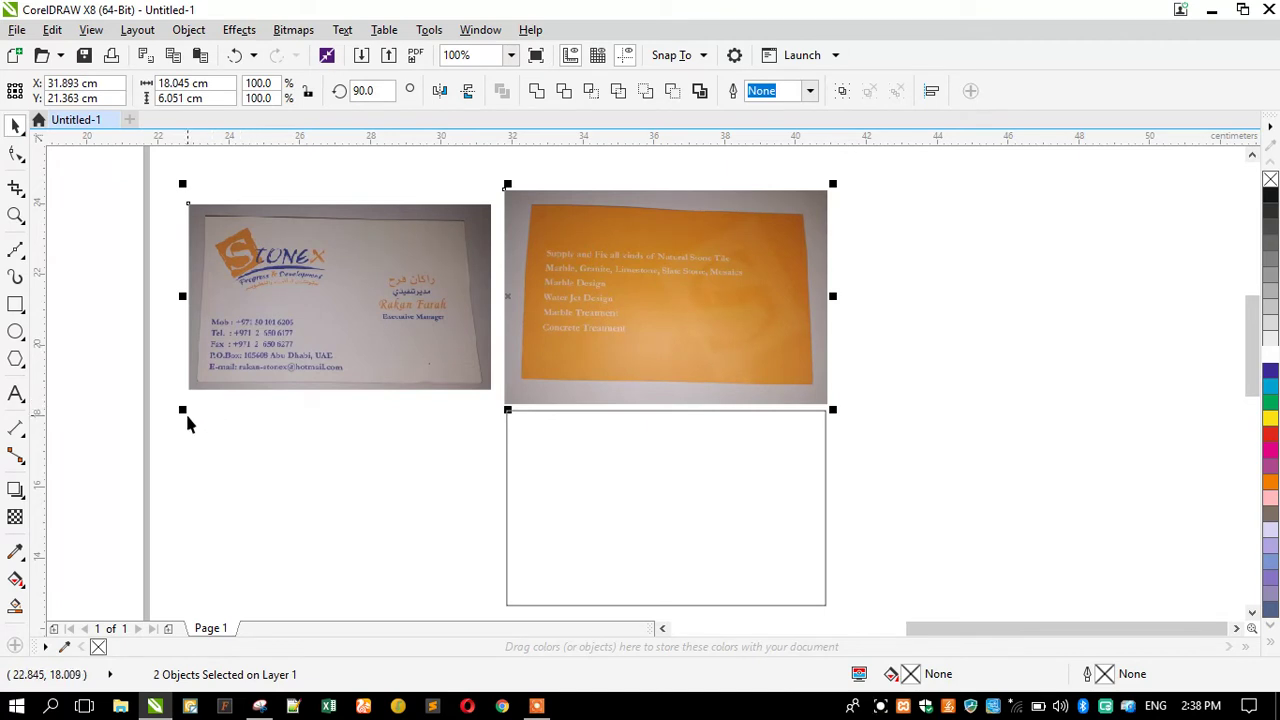
pyautogui.moveTo(186, 410); pyautogui.dragTo(171, 416)
pyautogui.moveTo(410, 362); pyautogui.dragTo(394, 351)
# Place the rectangle under the orange card and move all three objects right.
pyautogui.moveTo(557, 480); pyautogui.dragTo(548, 468)
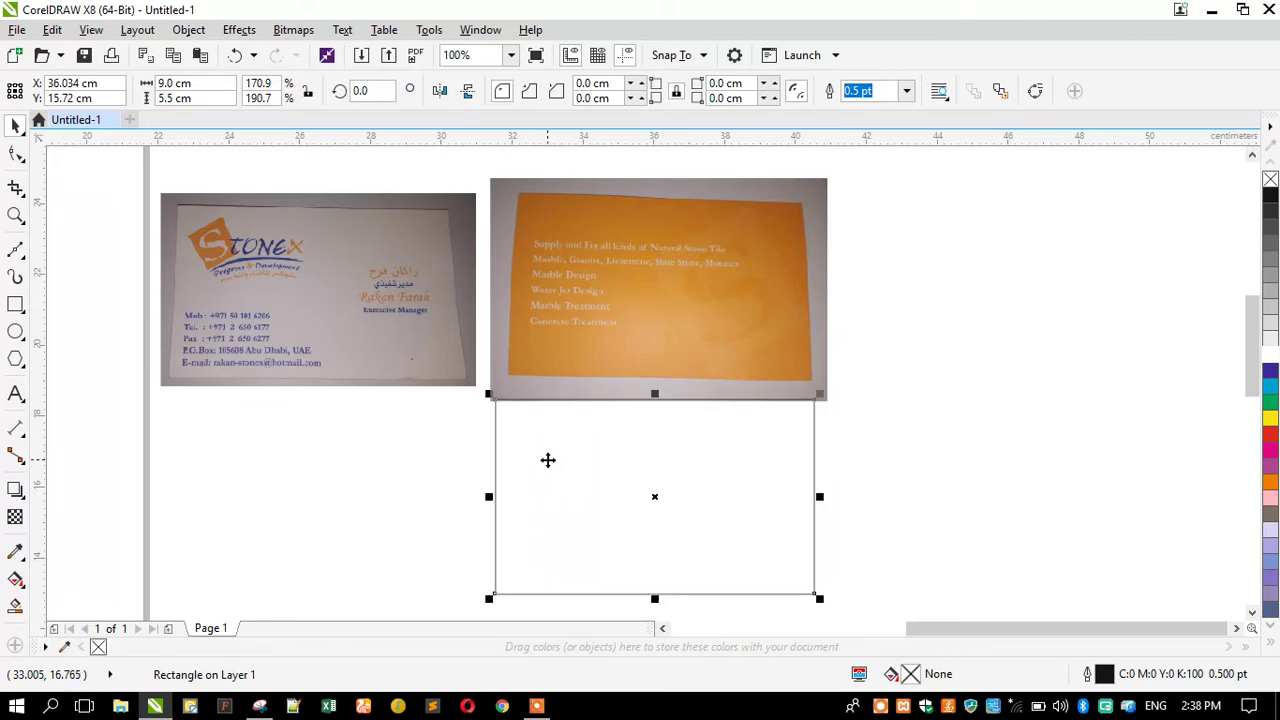
pyautogui.keyDown('shift'); pyautogui.click(578, 323); pyautogui.keyUp('shift')
pyautogui.keyDown('shift'); pyautogui.click(417, 318); pyautogui.keyUp('shift')
pyautogui.moveTo(346, 323); pyautogui.dragTo(405, 317)
pyautogui.click(186, 280)
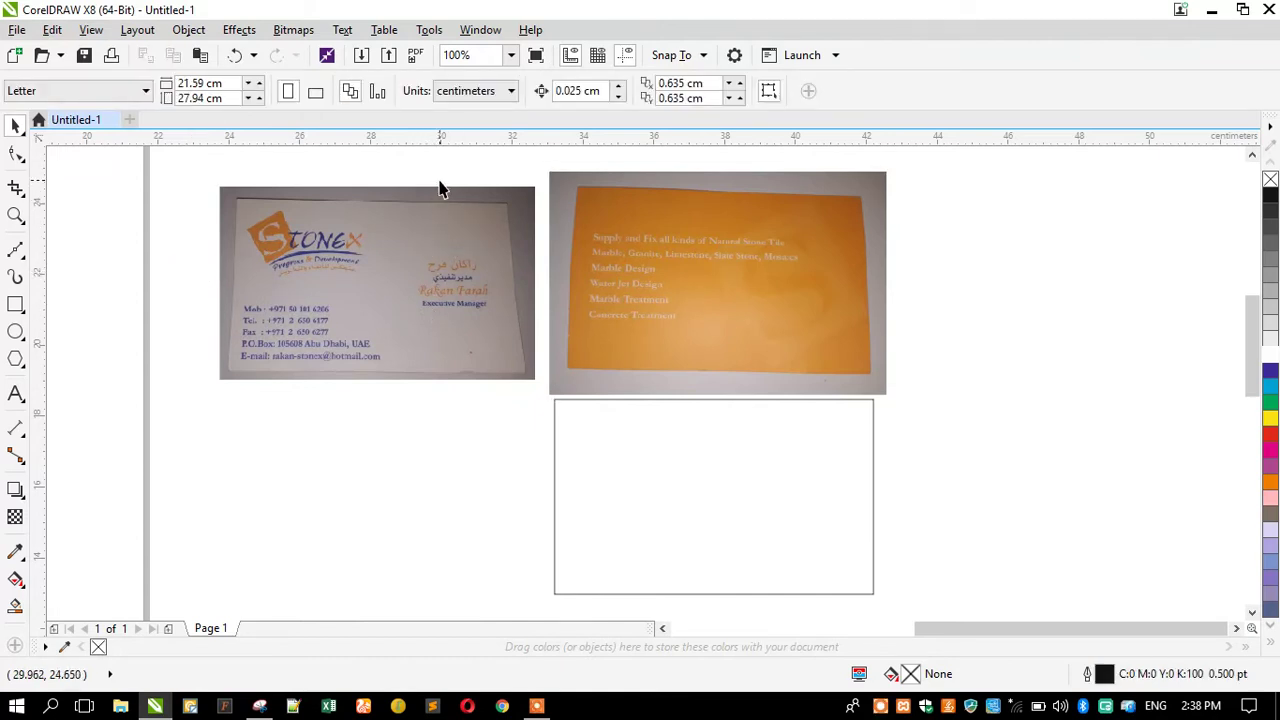
# Keep centimeters as the measurement unit and zoom in on the empty rectangle.
pyautogui.click(465, 91)
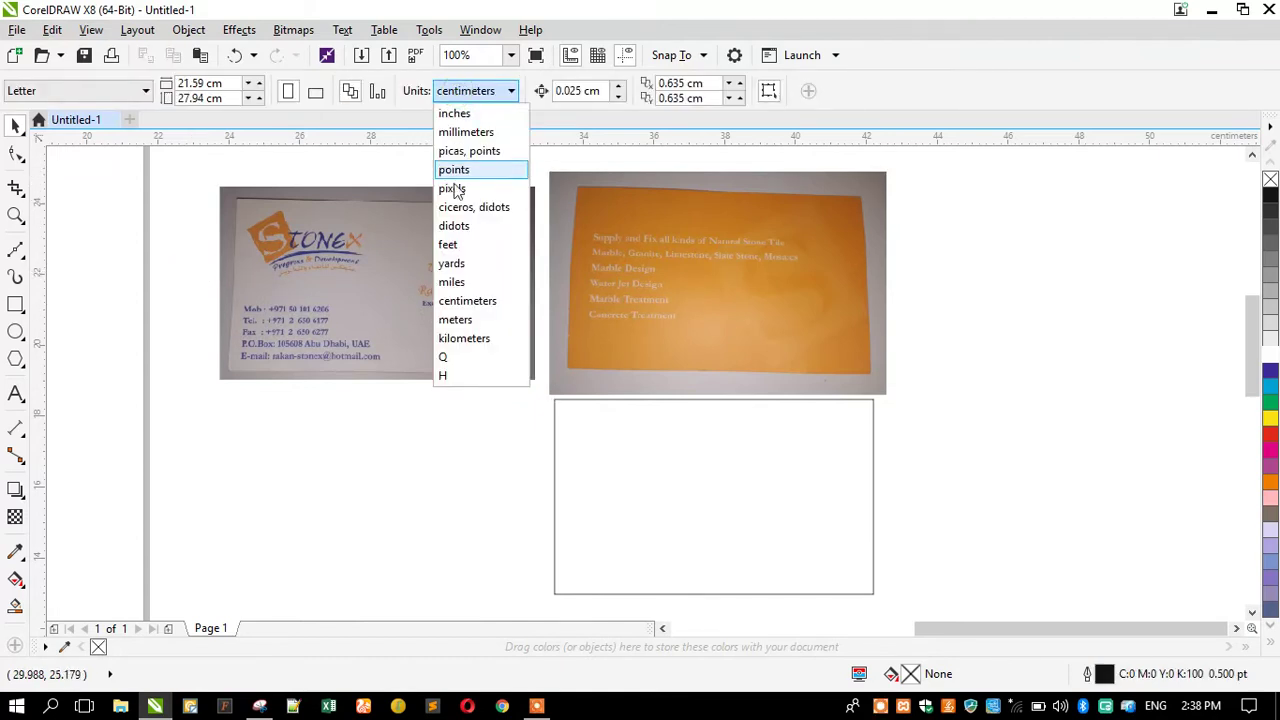
pyautogui.click(461, 301)
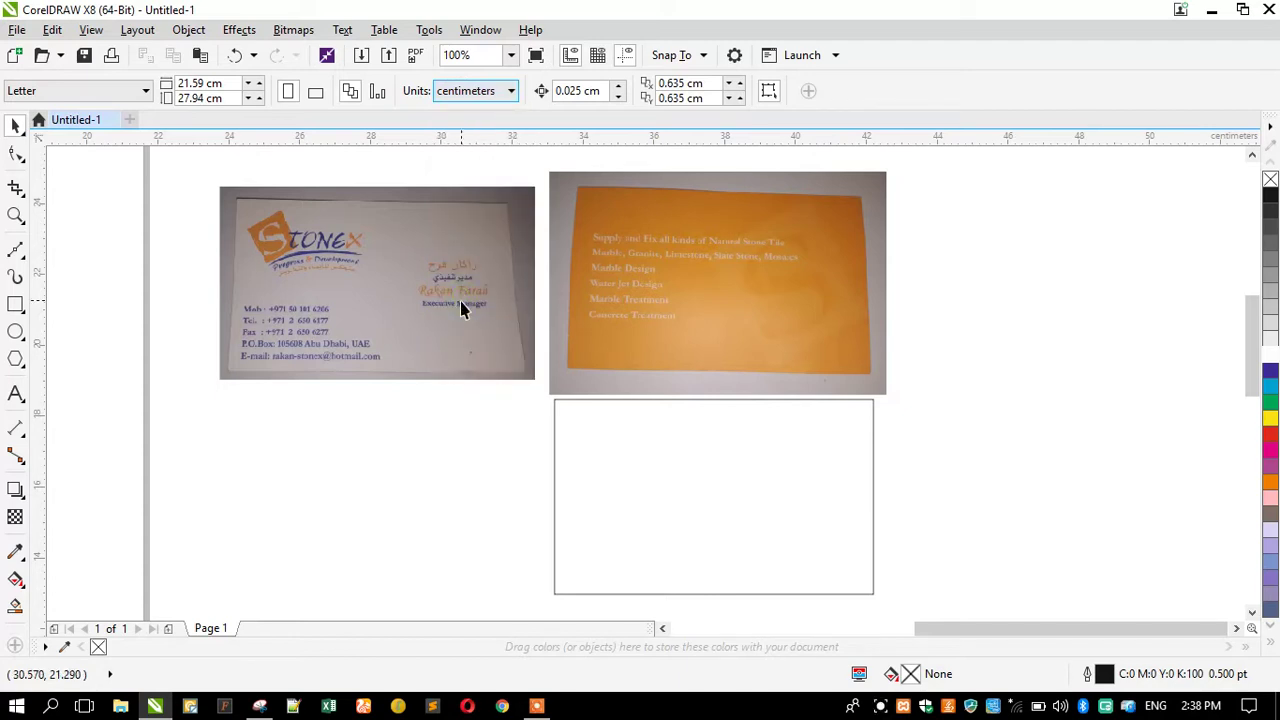
pyautogui.click(615, 483)
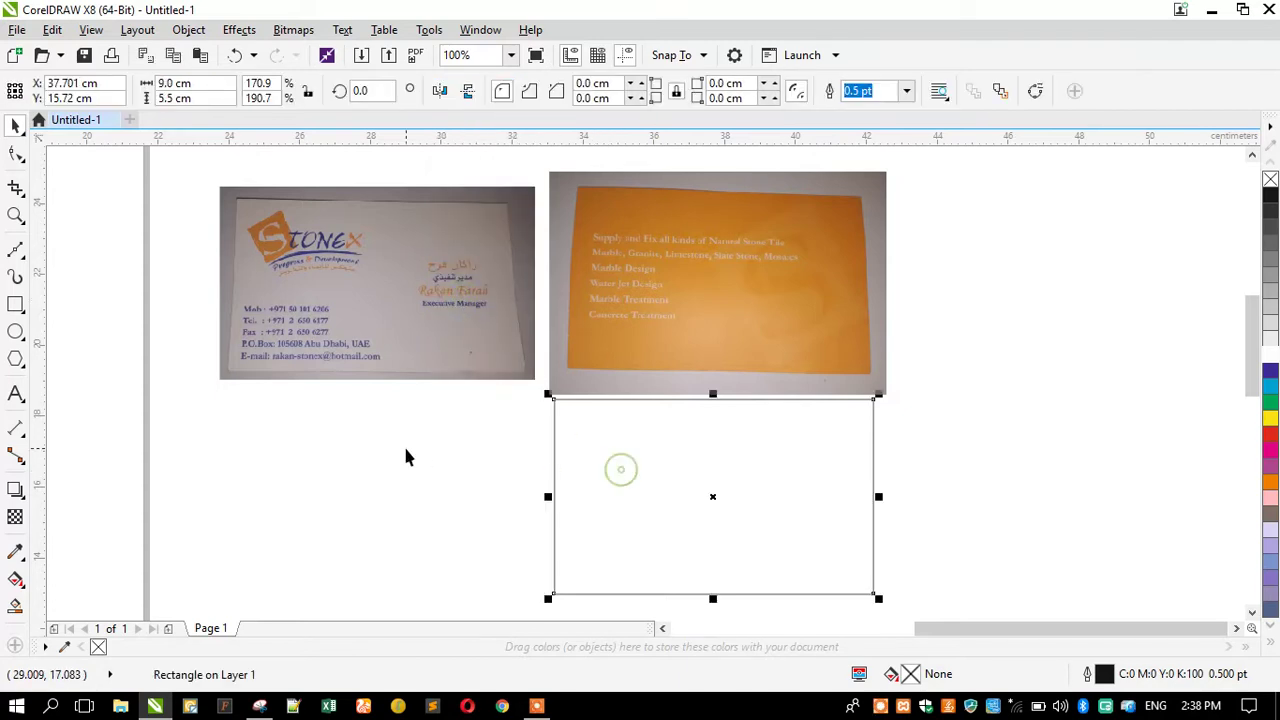
pyautogui.click(14, 216)
pyautogui.moveTo(537, 393); pyautogui.dragTo(893, 608)
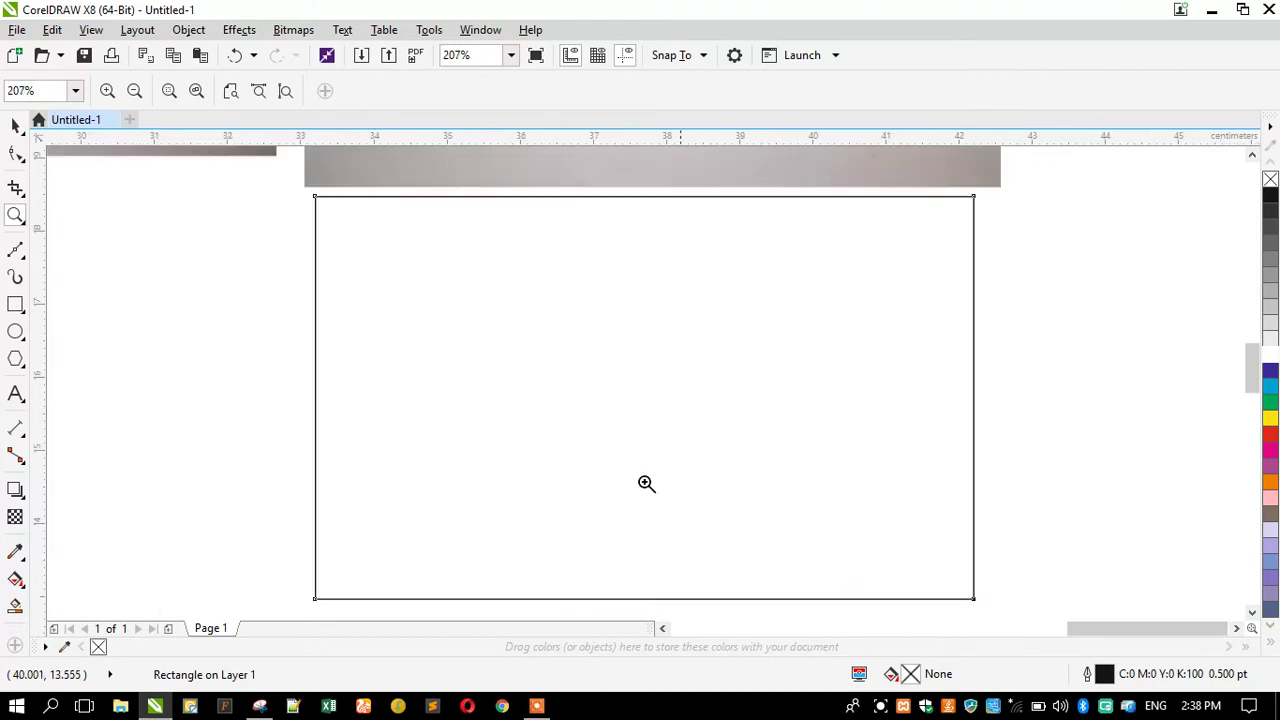
# Give the 9 × 5.5 cm rectangle a black hairline outline.
pyautogui.click(15, 125)
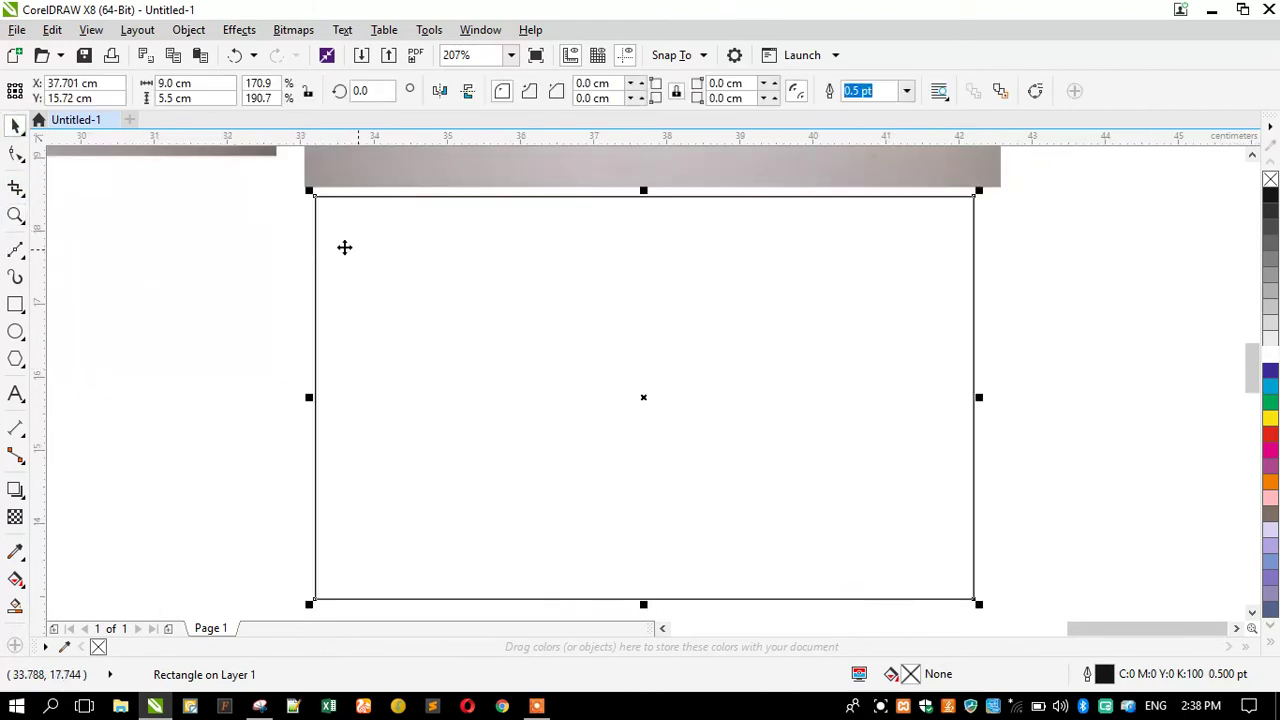
pyautogui.click(167, 98)
pyautogui.rightClick(1270, 179)
pyautogui.rightClick(1270, 194)
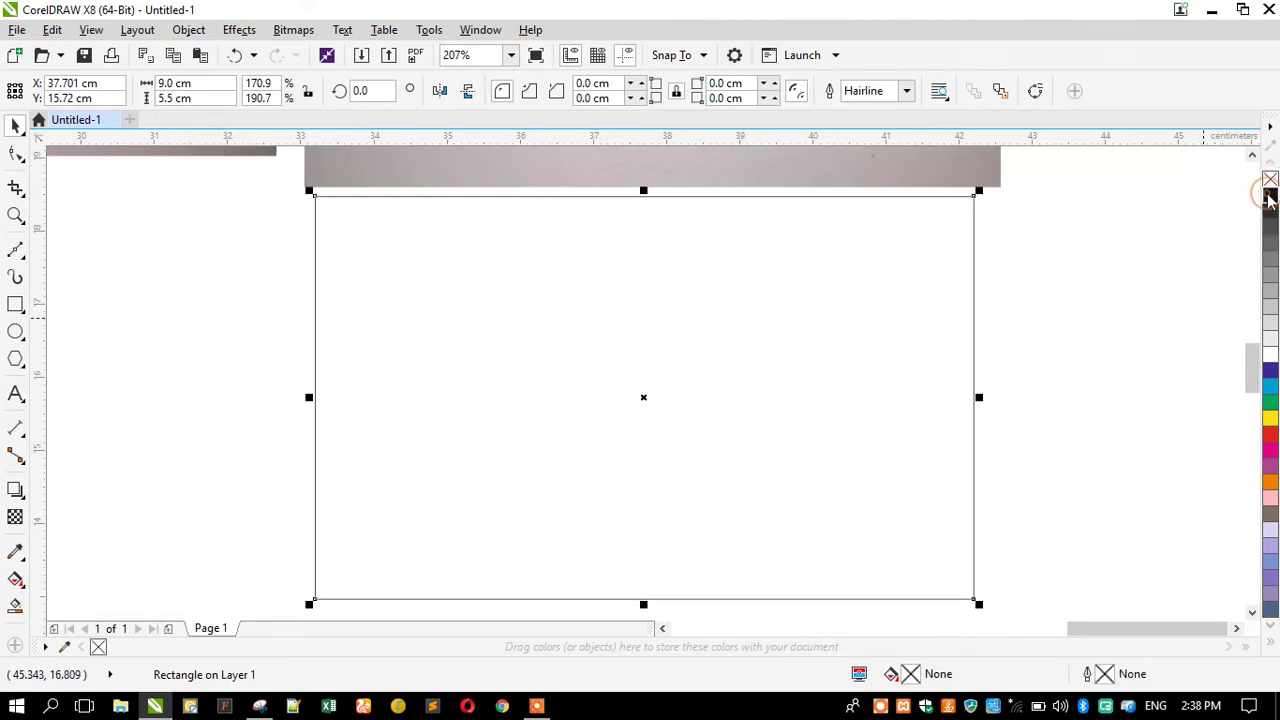
# Add a one-step inside contour offset 0.35 cm to the rectangle.
pyautogui.click(16, 490)
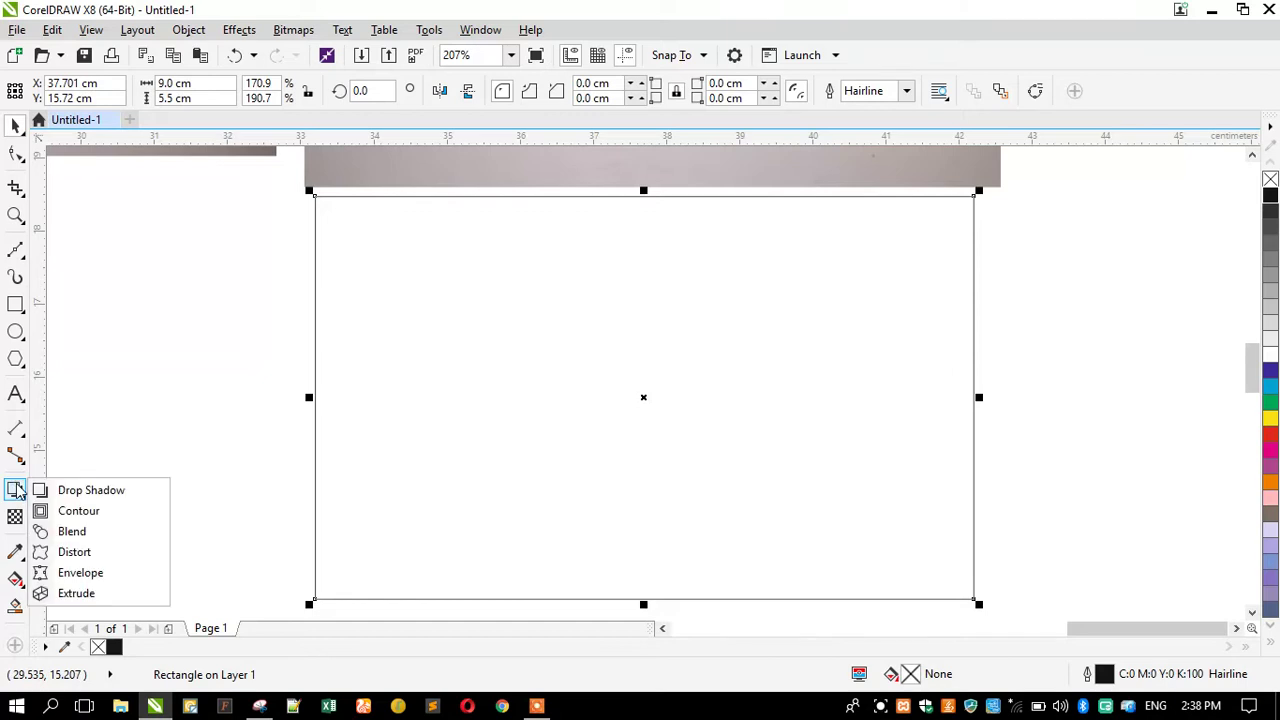
pyautogui.click(58, 510)
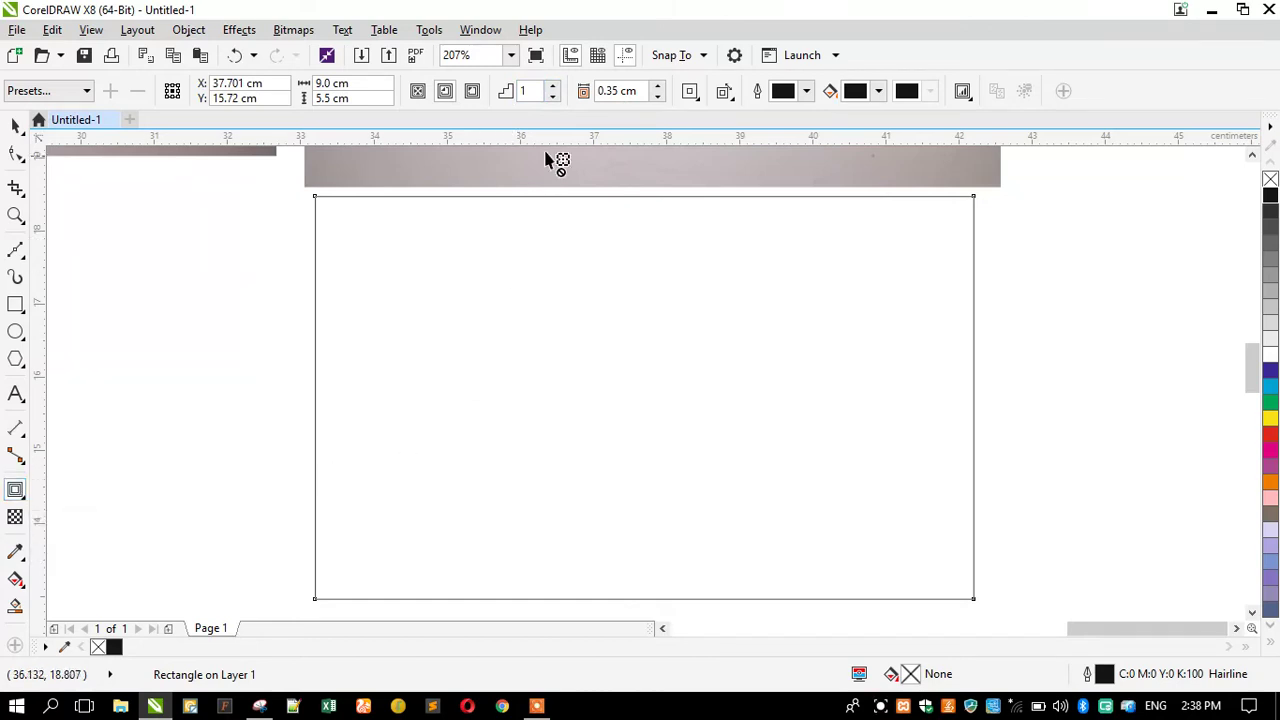
pyautogui.click(553, 87)
pyautogui.click(553, 96)
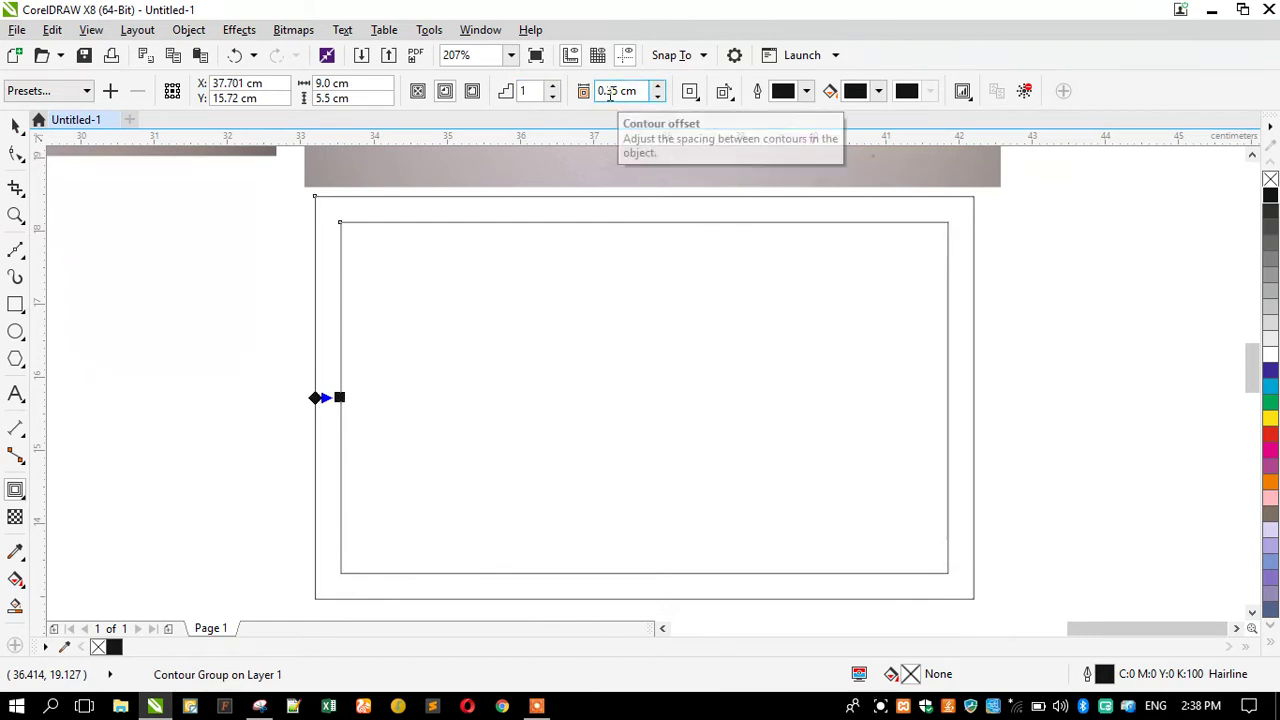
# Break the contour group apart into separate outer and inner rectangles.
pyautogui.click(15, 125)
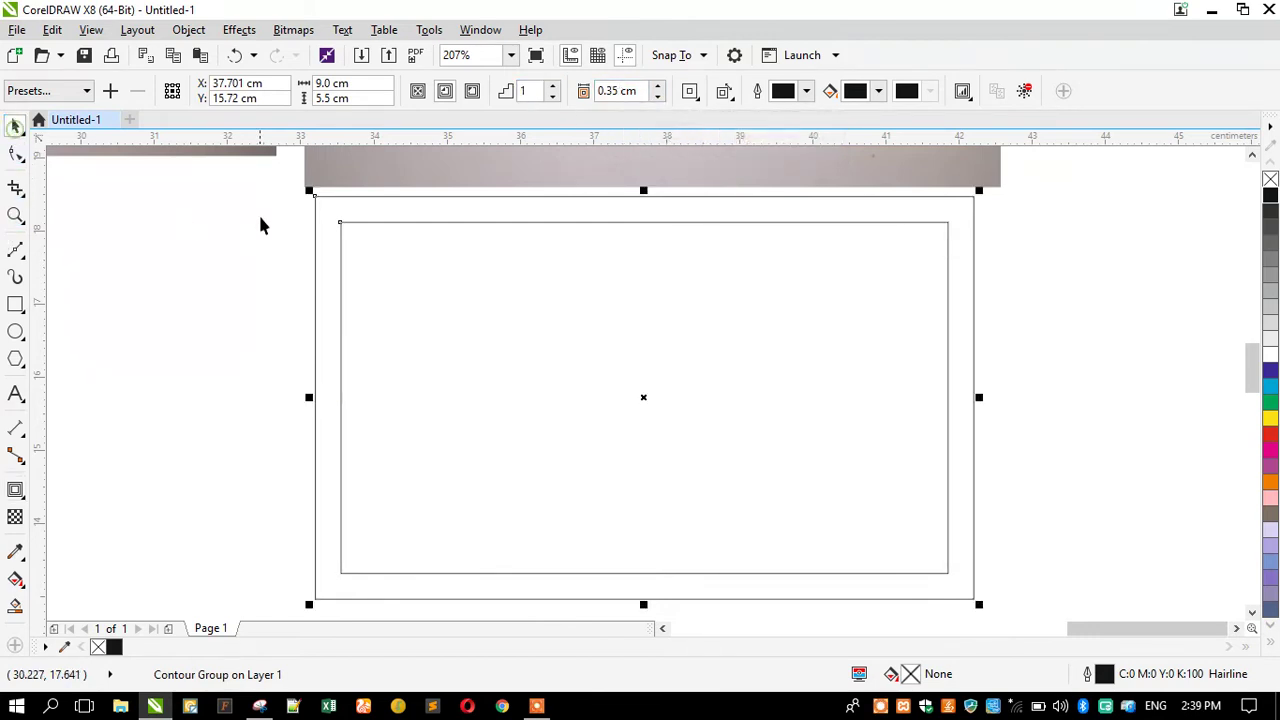
pyautogui.click(188, 30)
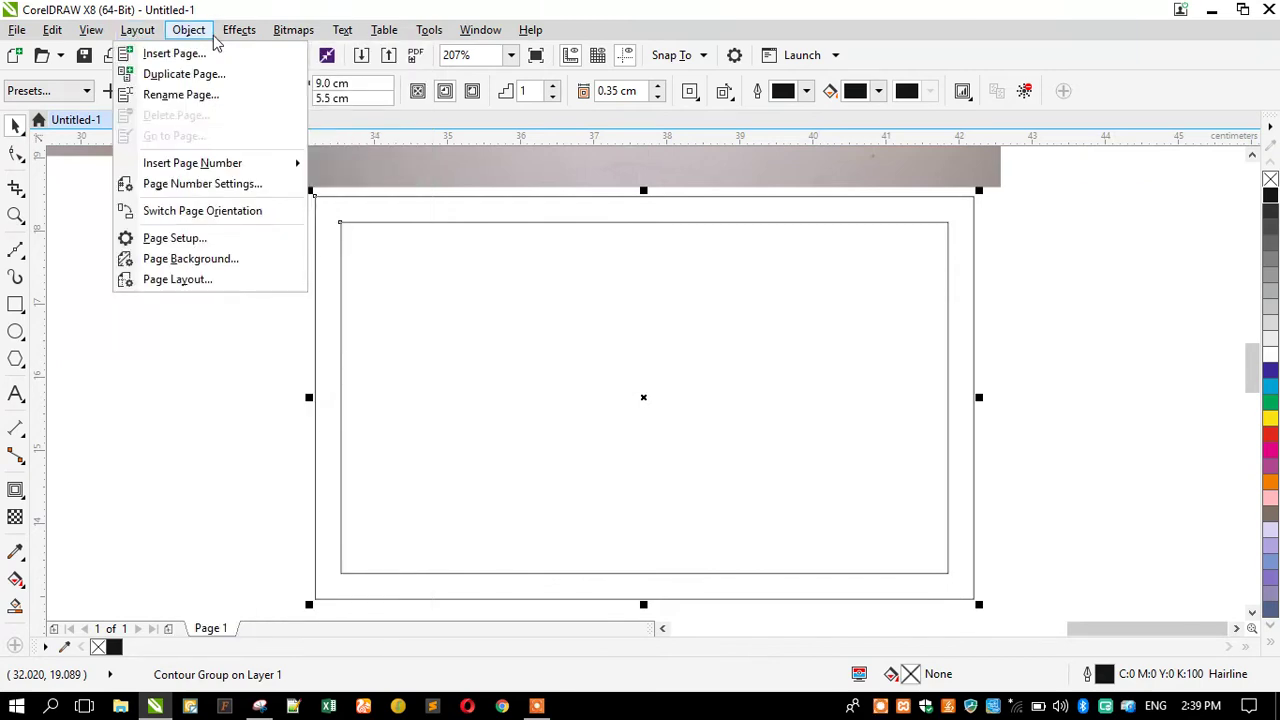
pyautogui.click(243, 311)
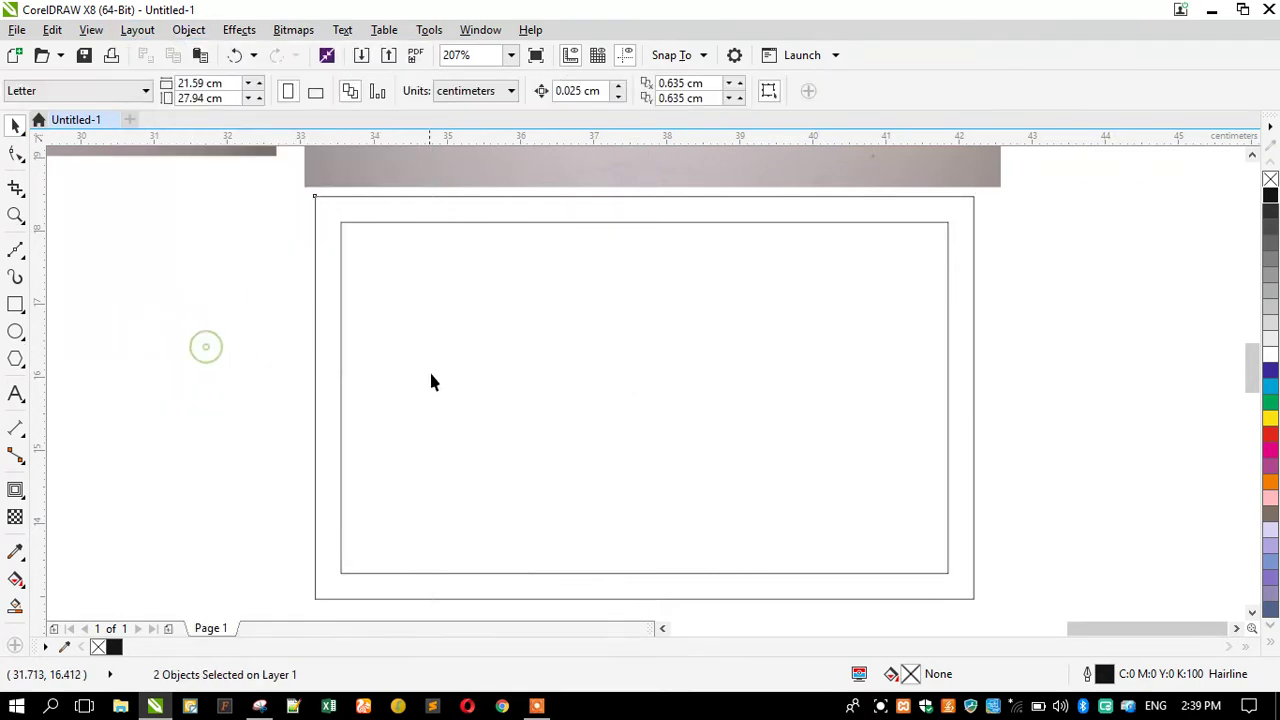
pyautogui.scroll(-3, 405, 371)
pyautogui.scroll(3, 457, 403)
pyautogui.click(455, 362)
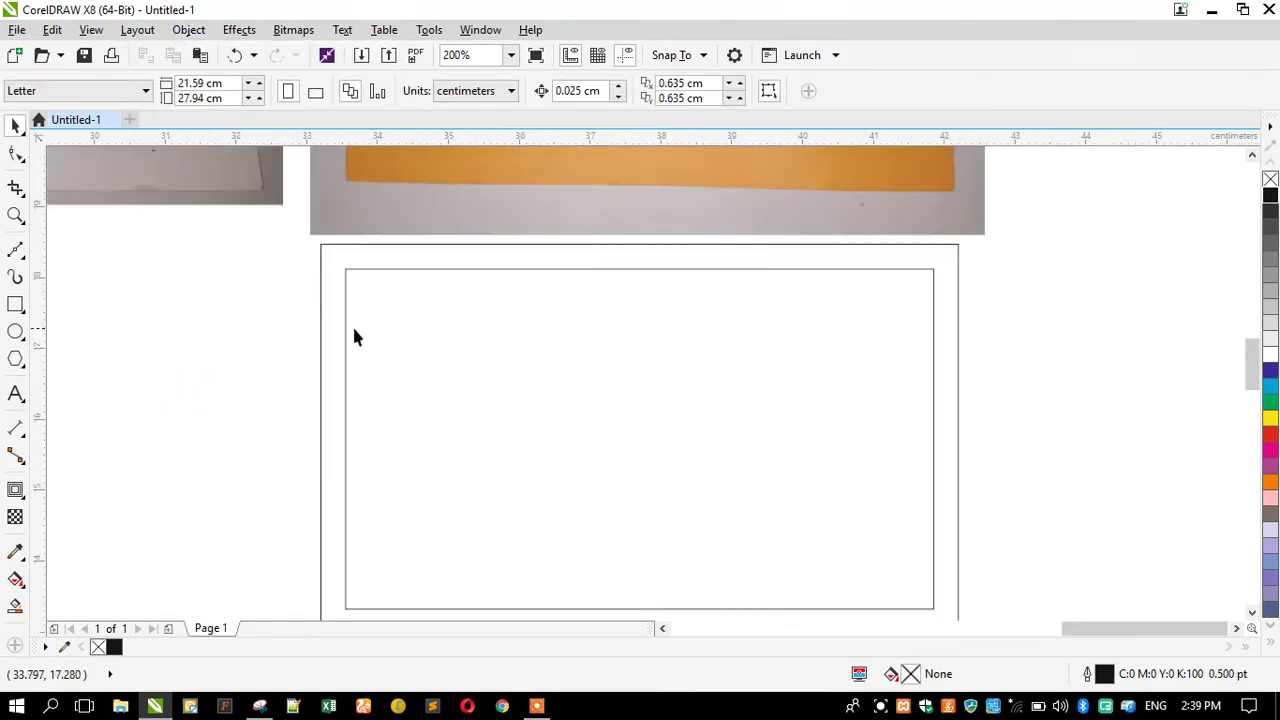
pyautogui.scroll(-1, 386, 340)
pyautogui.scroll(3, 400, 300)
pyautogui.scroll(3, 402, 277)
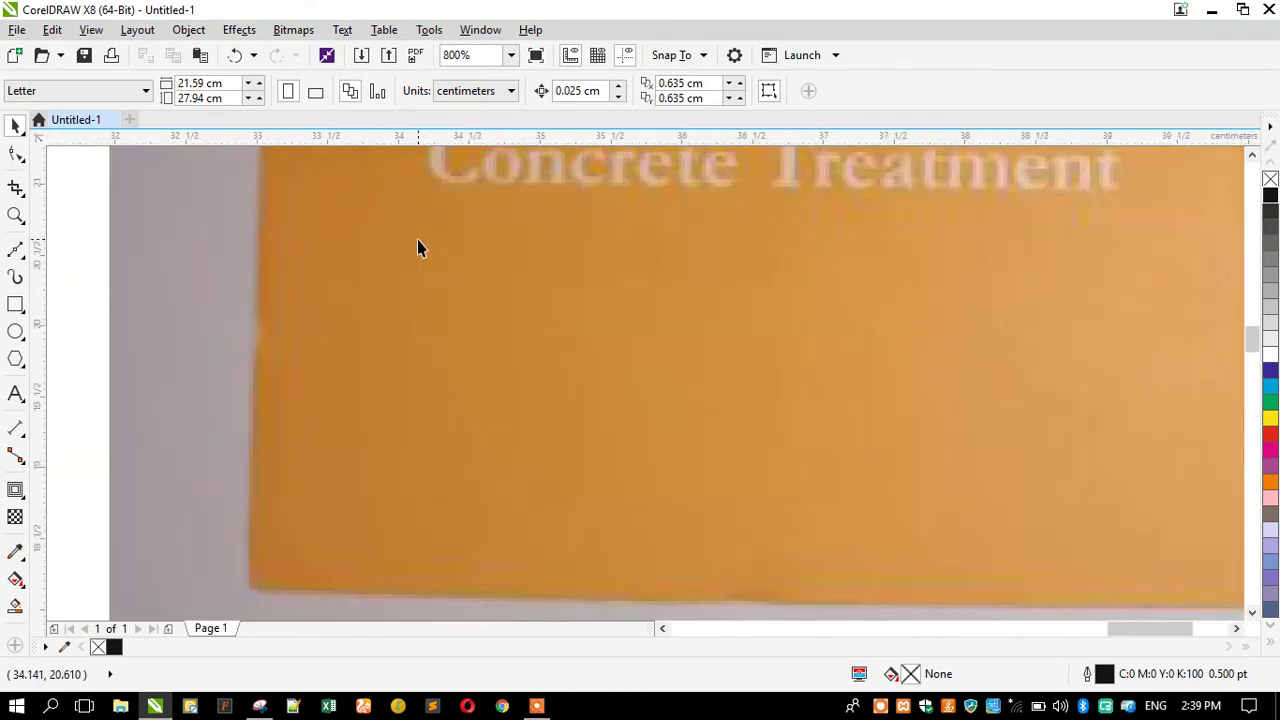
pyautogui.scroll(-6, 415, 290)
# Fill the outer card rectangle with orange.
pyautogui.click(370, 393)
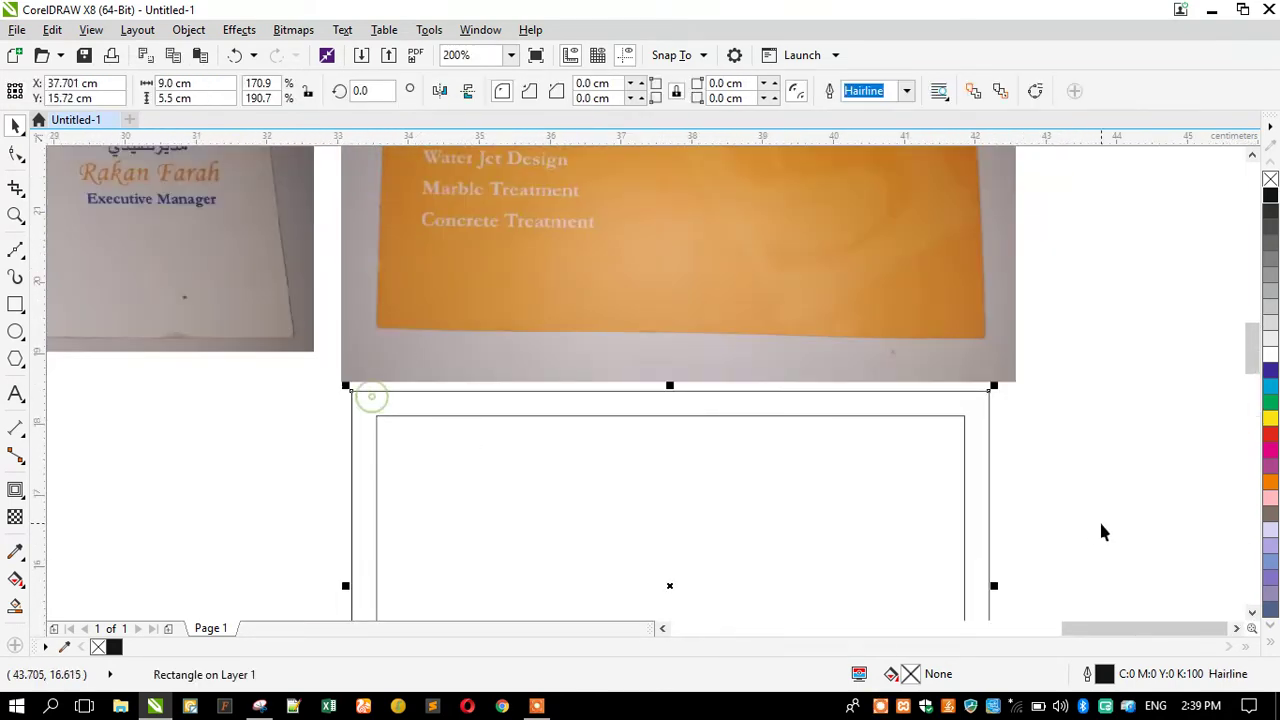
pyautogui.click(1270, 485)
pyautogui.click(309, 451)
pyautogui.scroll(-1, 537, 337)
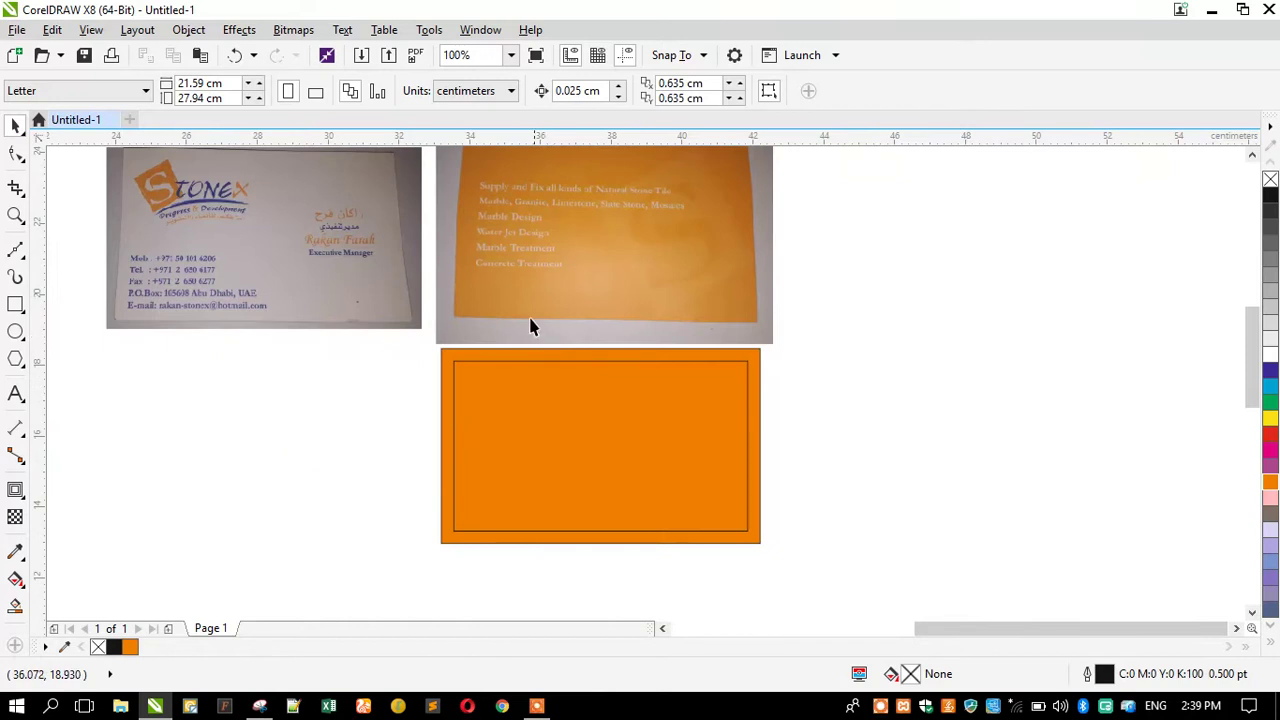
pyautogui.scroll(2, 145, 197)
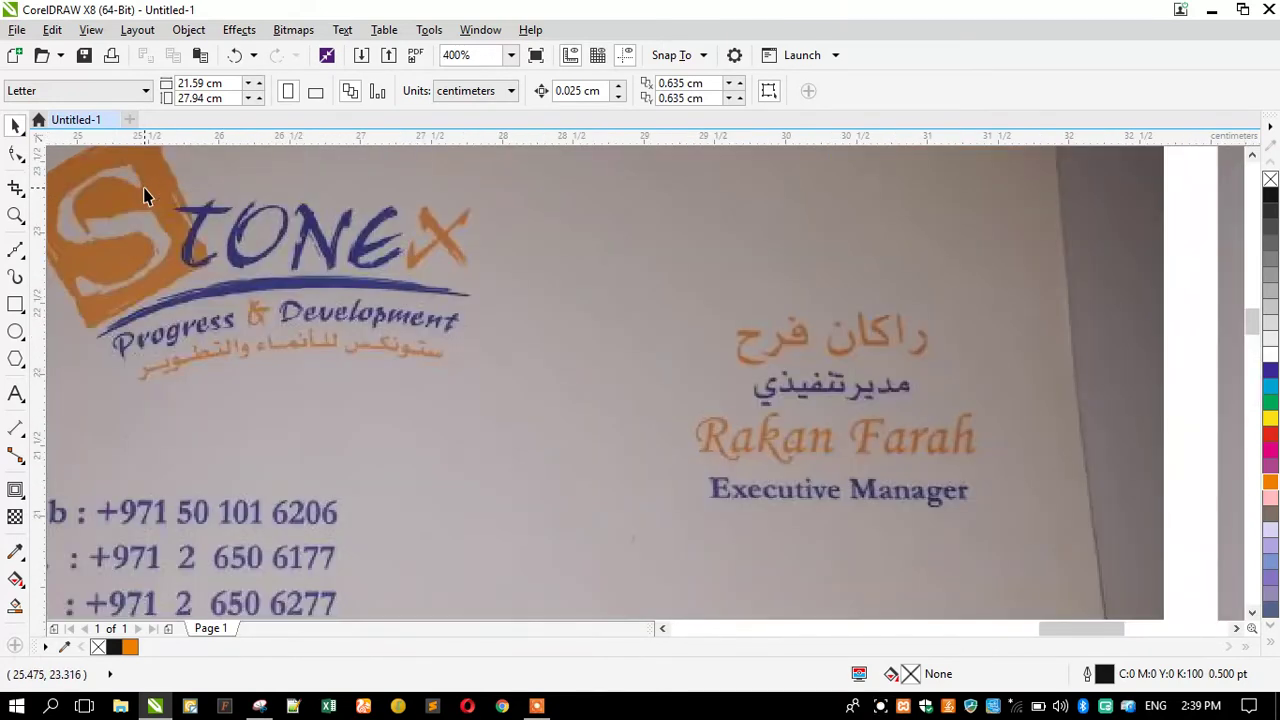
pyautogui.scroll(-1, 212, 225)
pyautogui.scroll(-1, 313, 267)
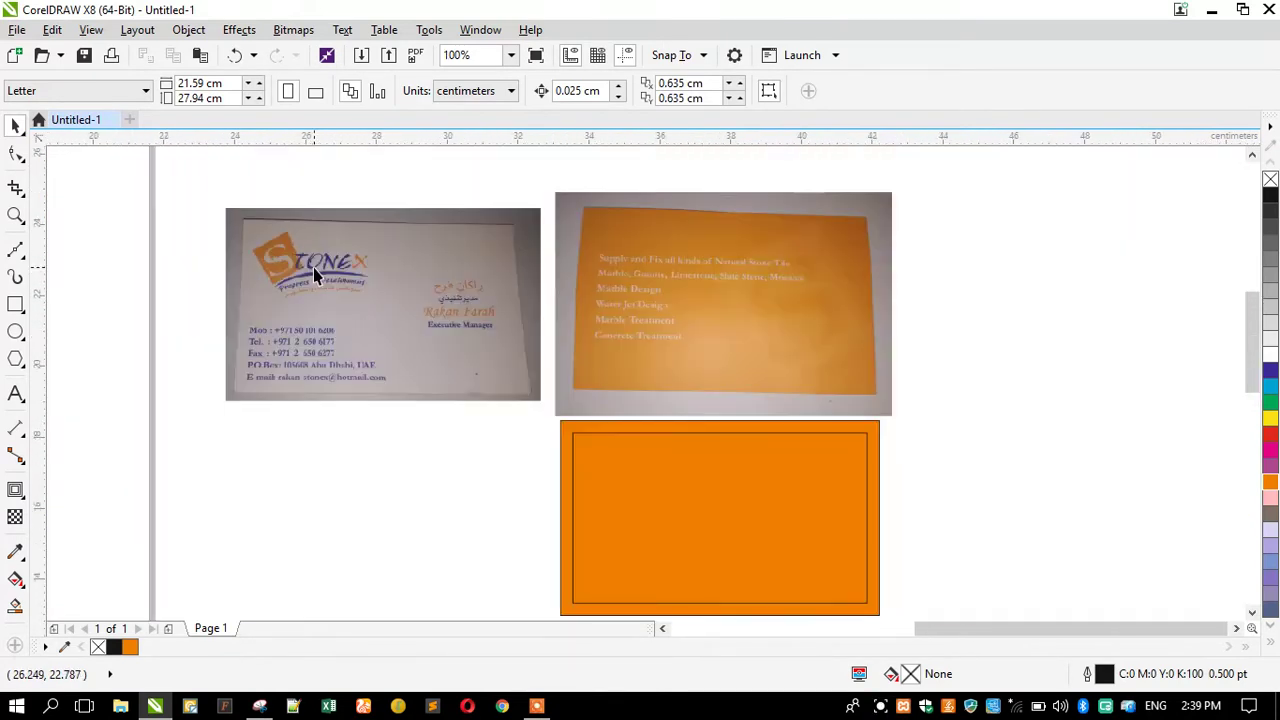
pyautogui.scroll(1, 722, 258)
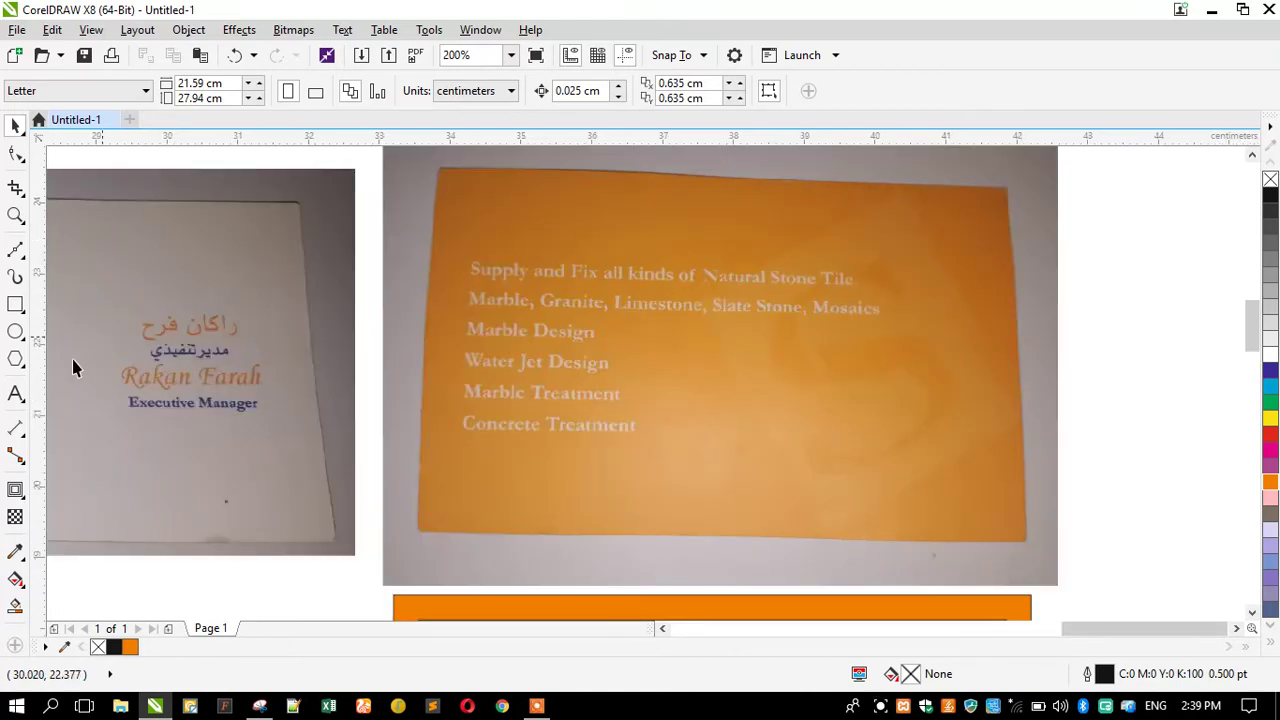
# Type the Arial headline 'Supply and Fix all Kinds Natural Stone Tile' above the orange photo.
pyautogui.click(16, 393)
pyautogui.click(468, 230)
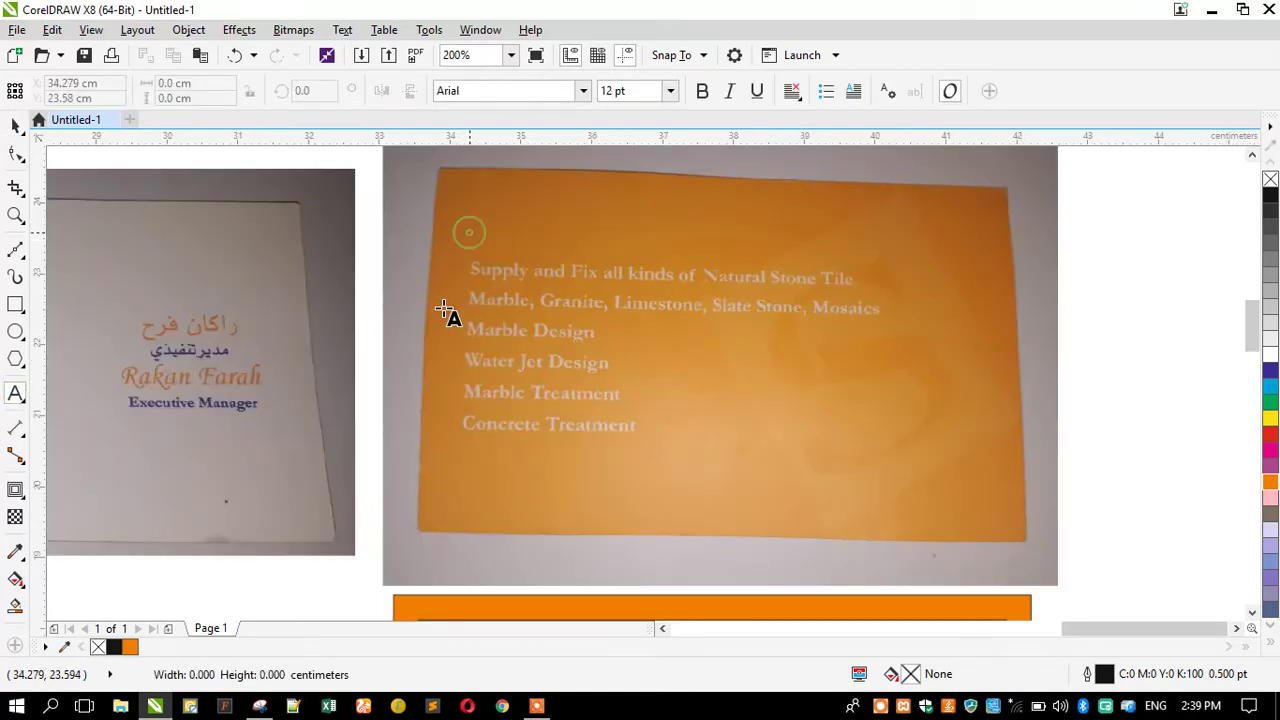
pyautogui.write('Sup')
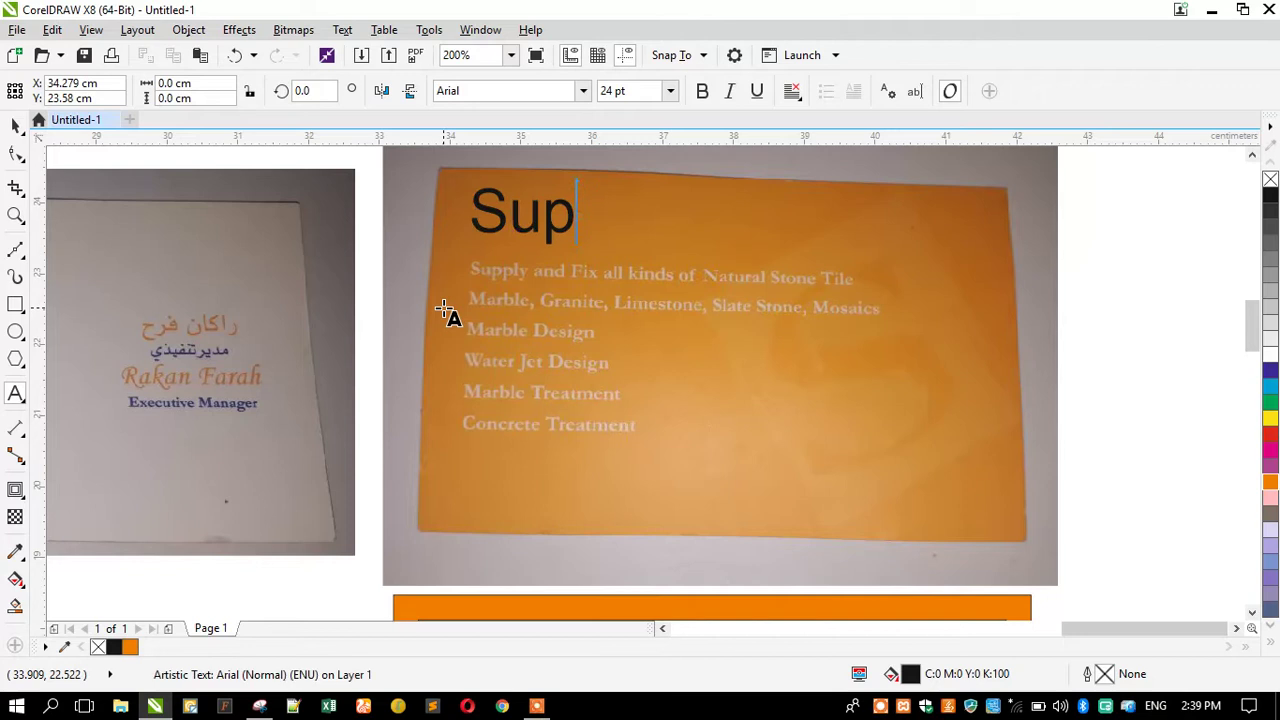
pyautogui.write('ply and Fix')
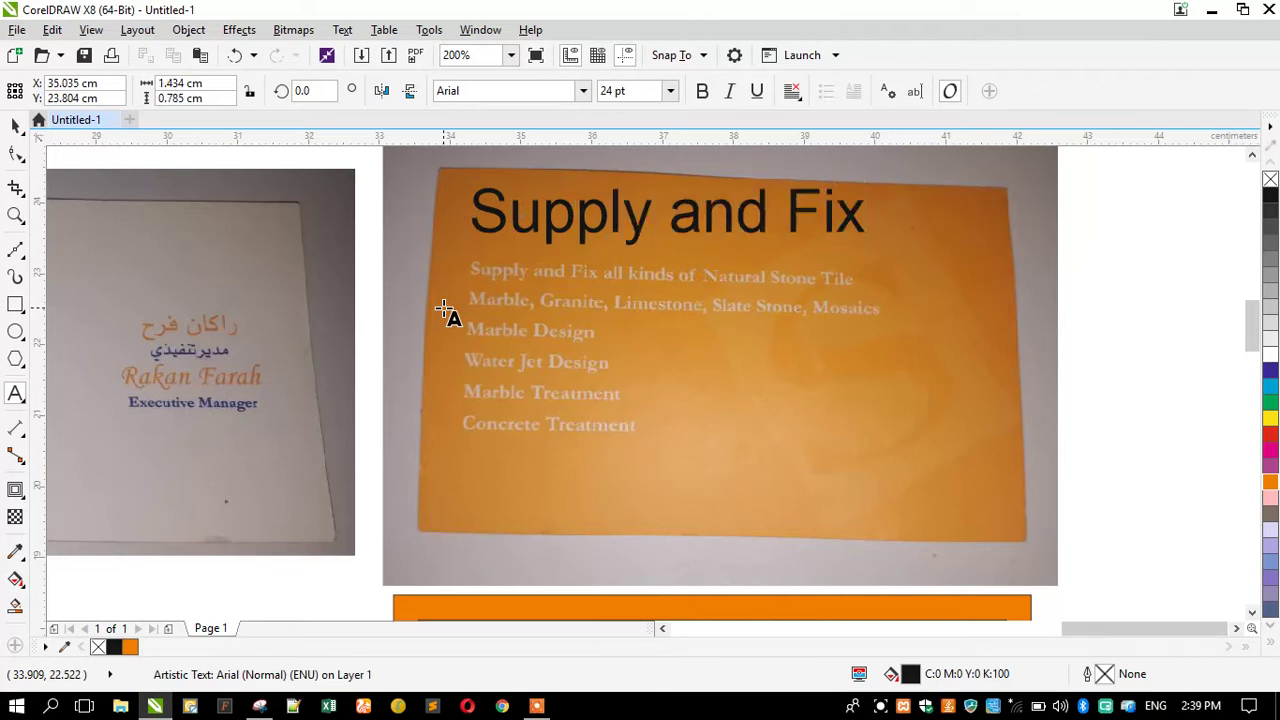
pyautogui.write(' all Kin')
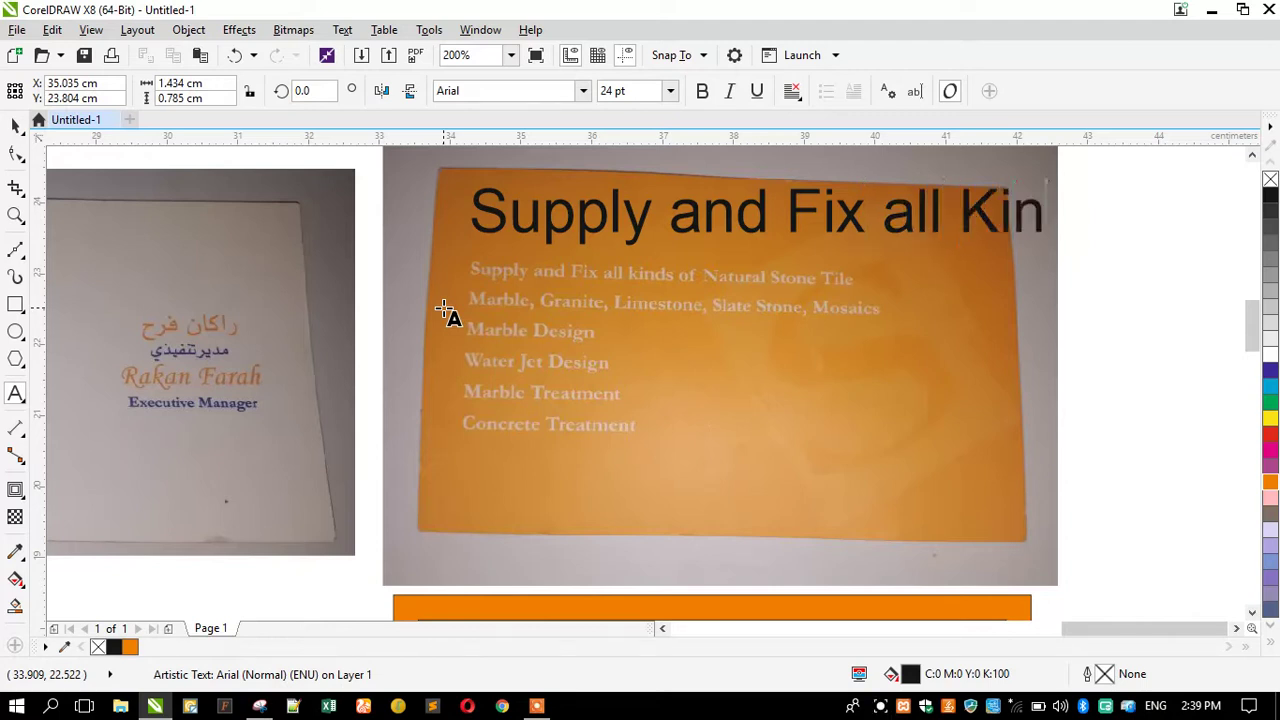
pyautogui.write('k')
pyautogui.press('BackSpace')
pyautogui.write('ds Na')
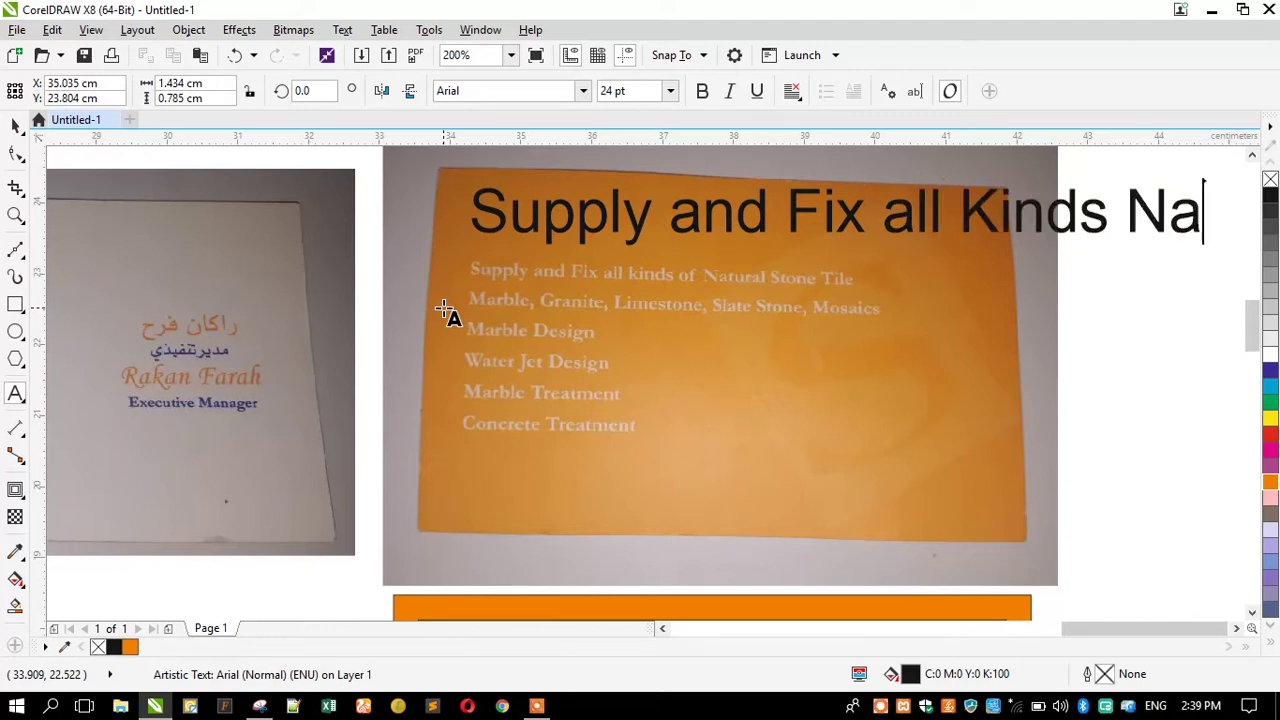
pyautogui.write('tural St')
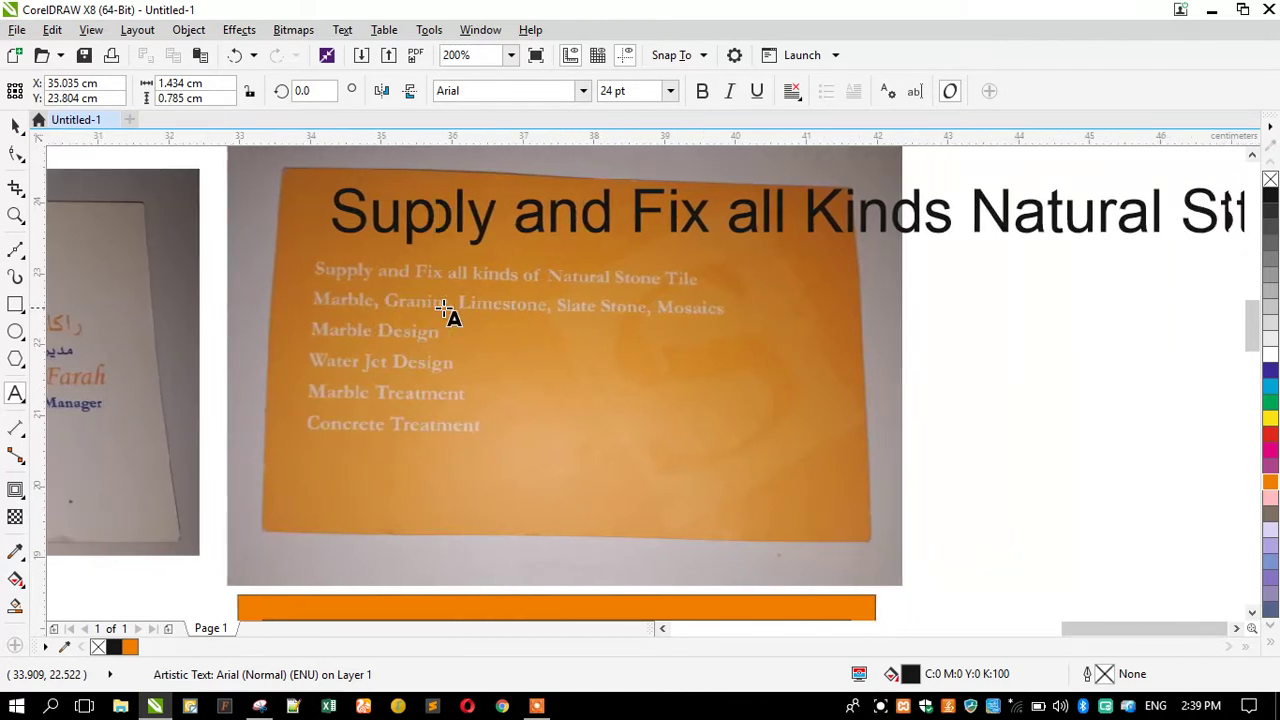
pyautogui.write('one Tile')
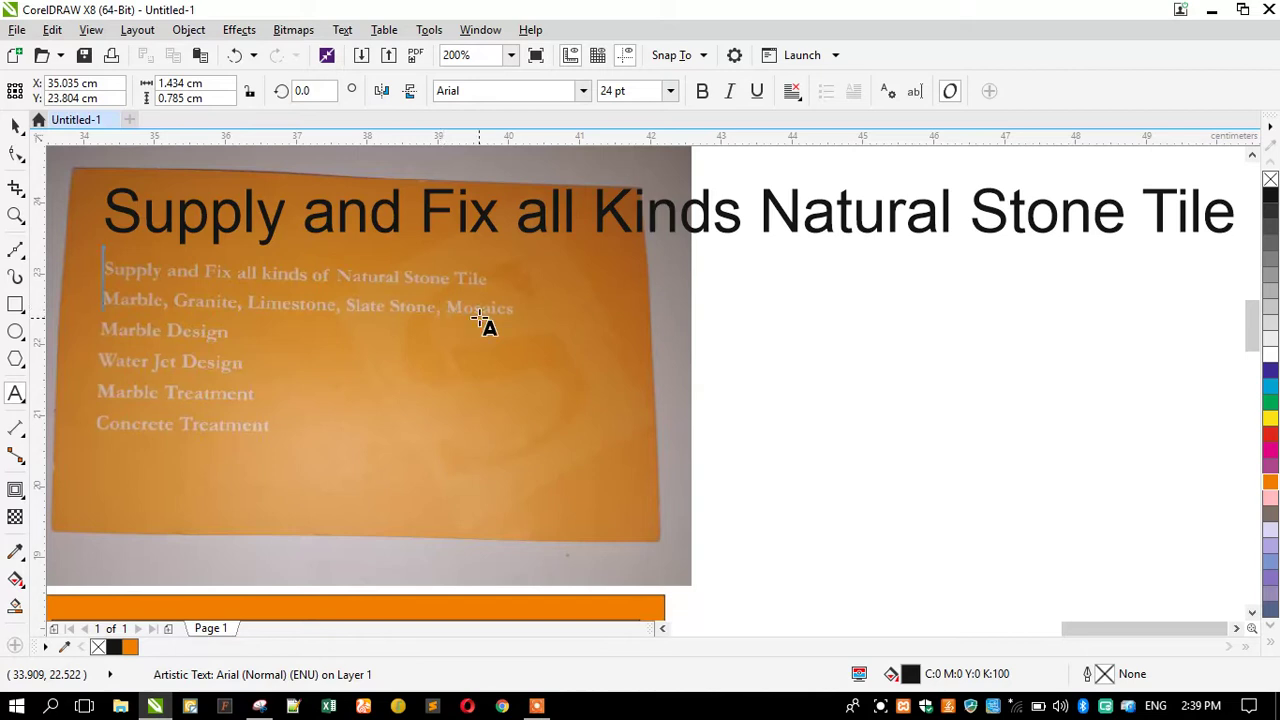
pyautogui.click(15, 125)
# Shrink the headline to about 8.2 pt and position it at the top of the orange photo.
pyautogui.moveTo(90, 252); pyautogui.dragTo(272, 248)
pyautogui.hotkey('ctrl', 'z')
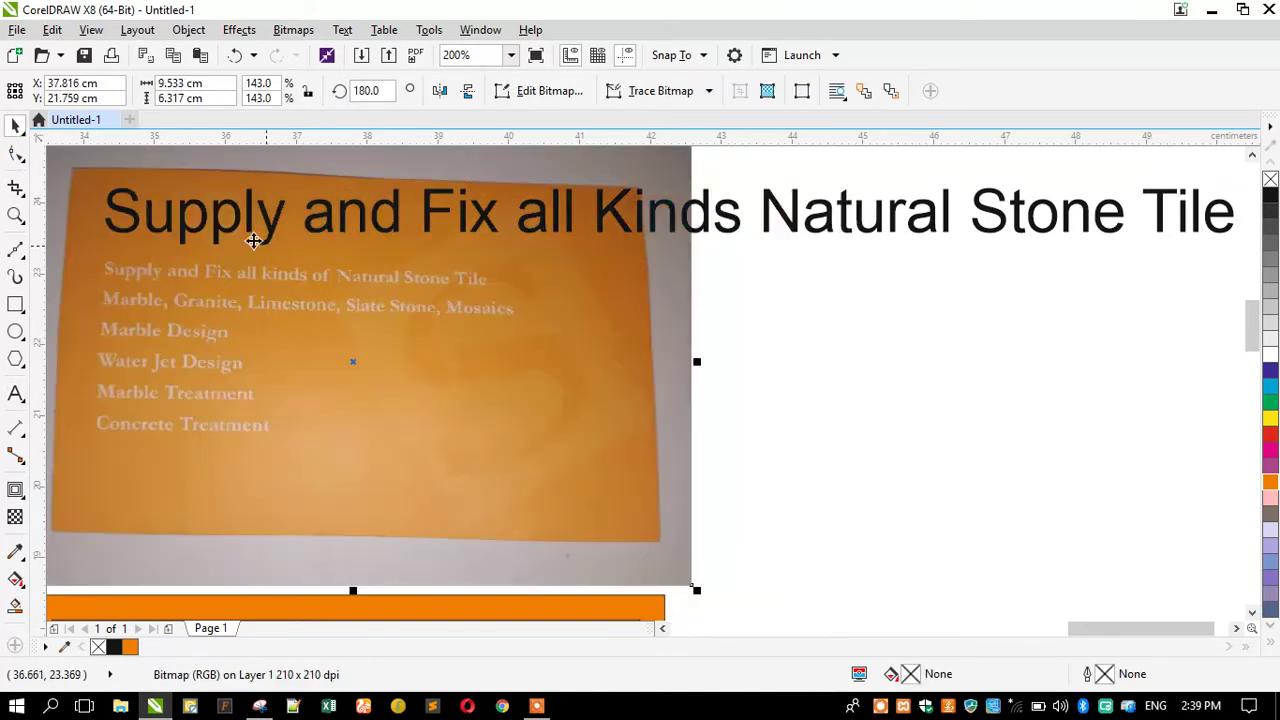
pyautogui.click(192, 234)
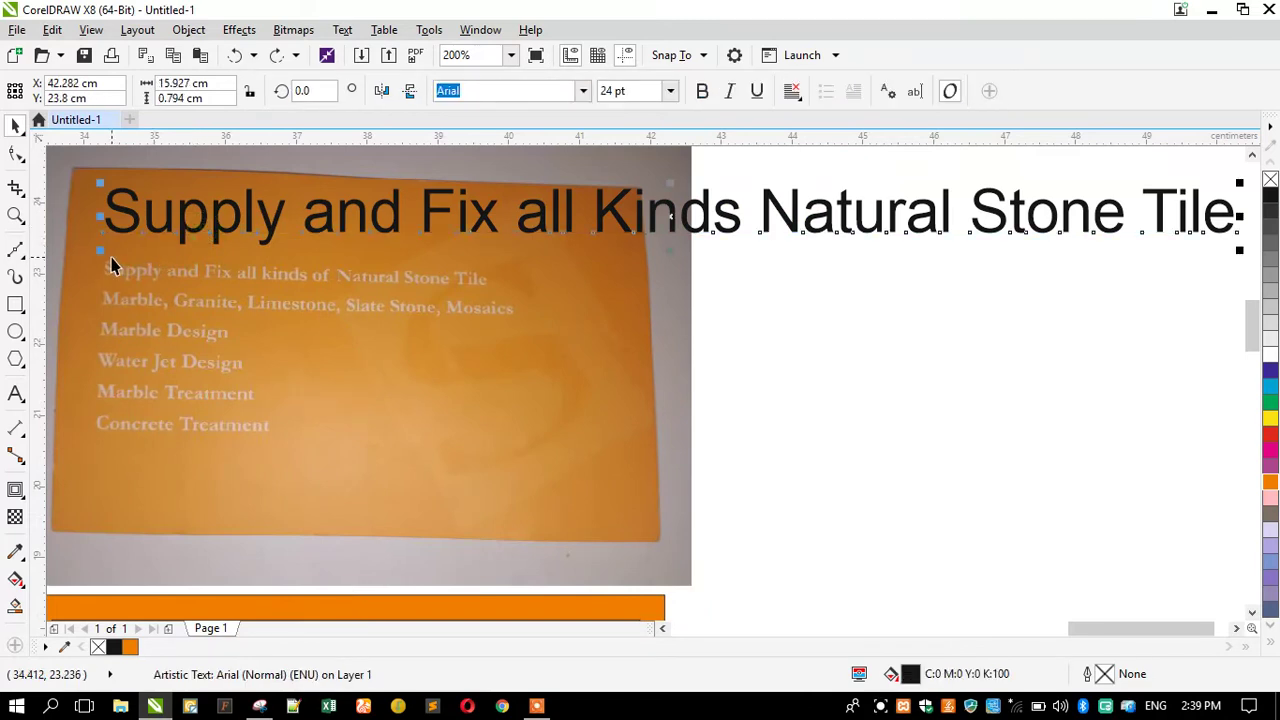
pyautogui.moveTo(100, 251); pyautogui.dragTo(161, 233)
pyautogui.scroll(-2, 463, 250)
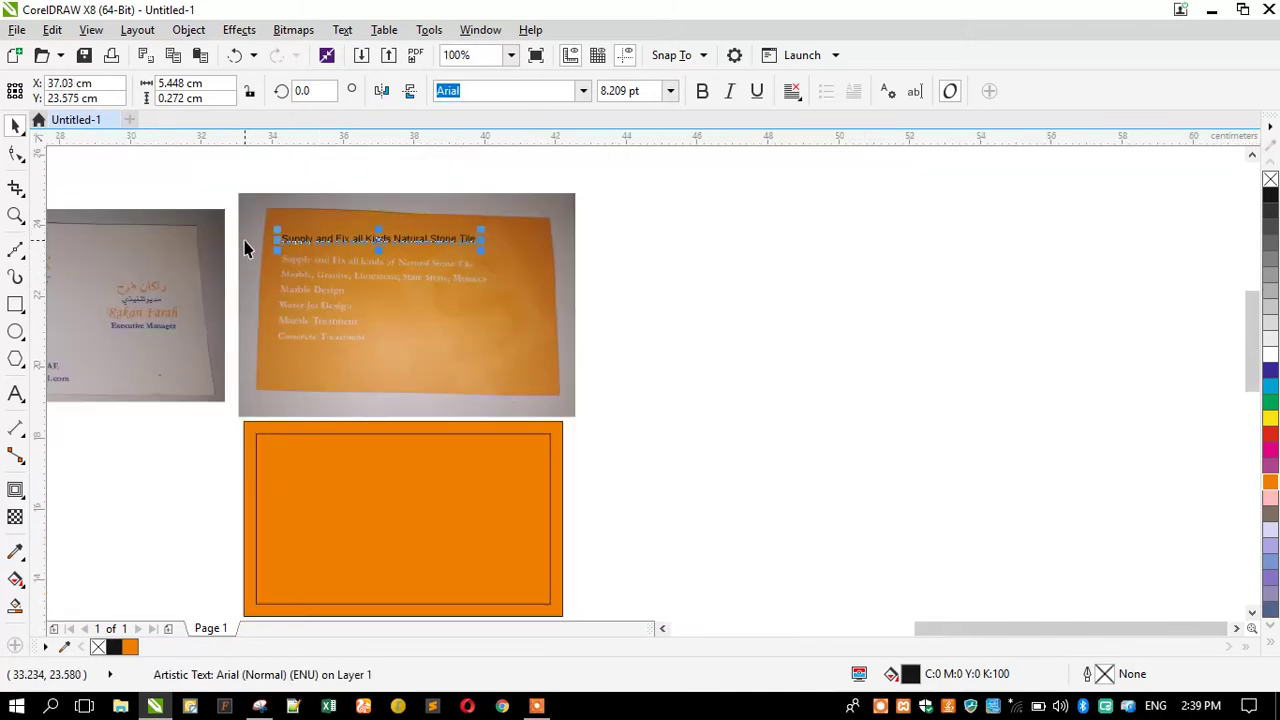
pyautogui.scroll(2, 246, 248)
pyautogui.click(15, 215)
pyautogui.moveTo(247, 205); pyautogui.dragTo(875, 498)
pyautogui.click(13, 396)
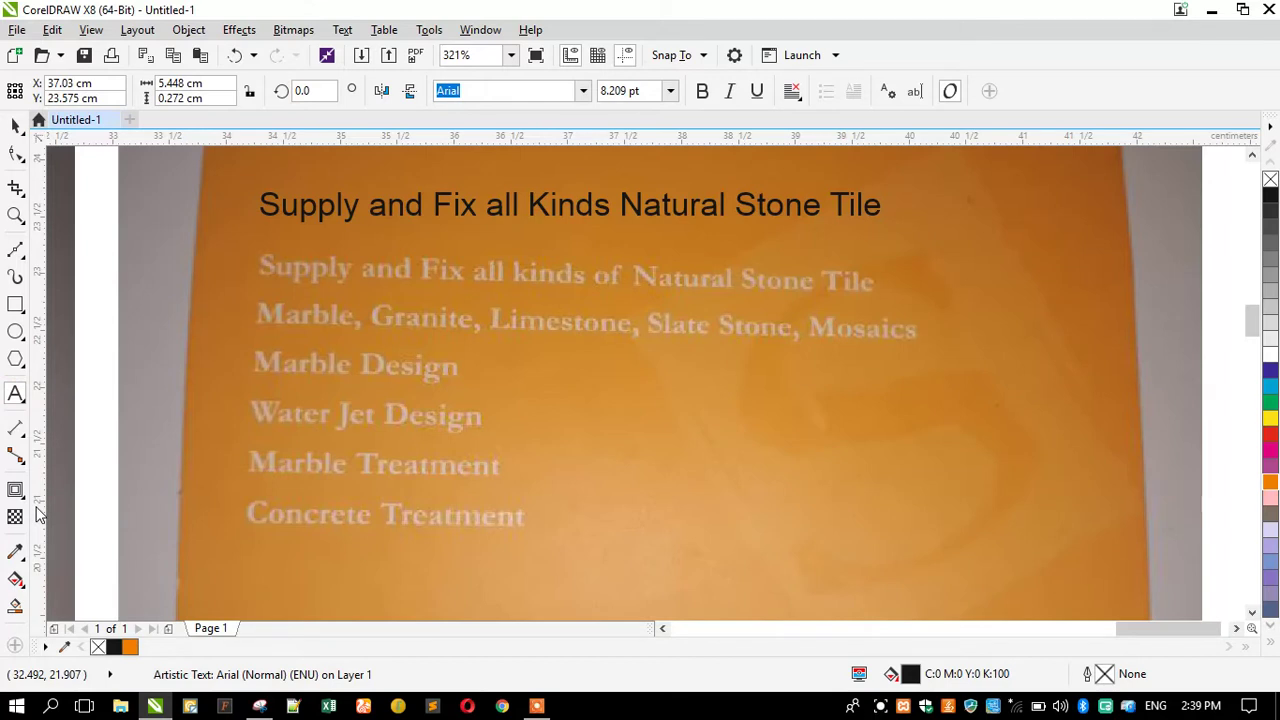
# Start a new line under the headline reading 'Marble, Granite, Limestone, Slate Storne, M'.
pyautogui.press('Return')
pyautogui.write('Marble')
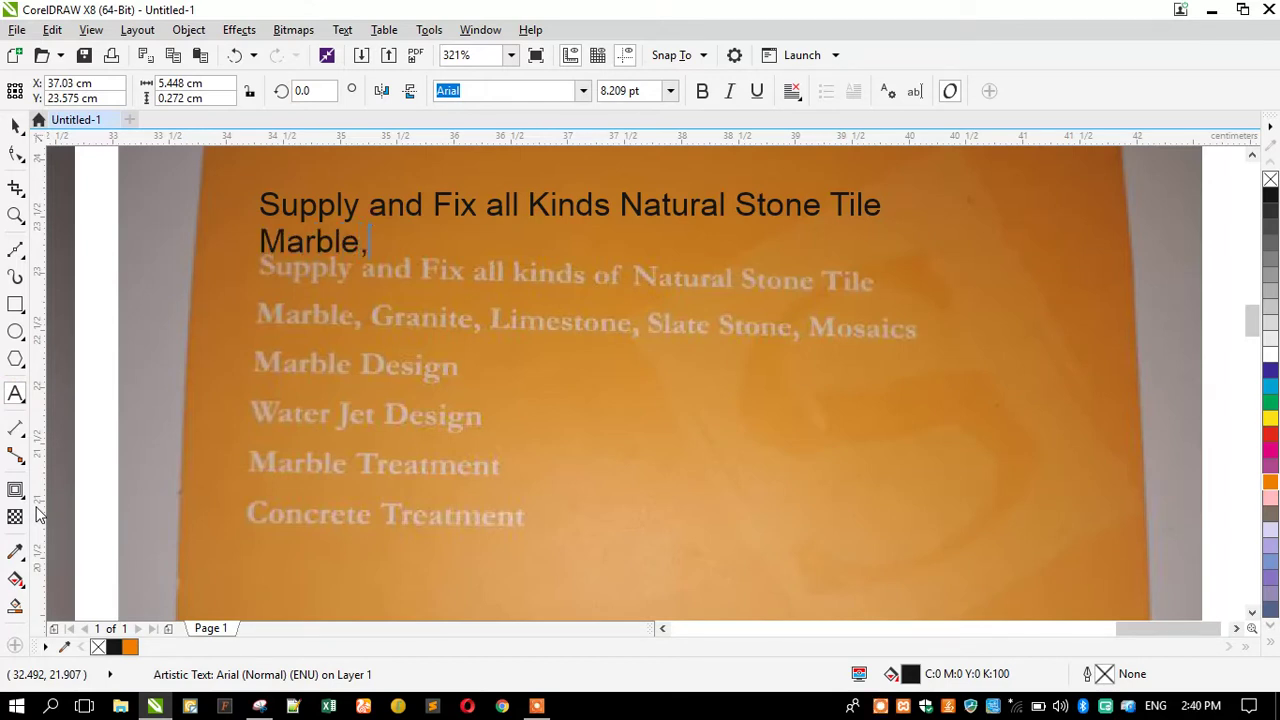
pyautogui.write(', Granite, ')
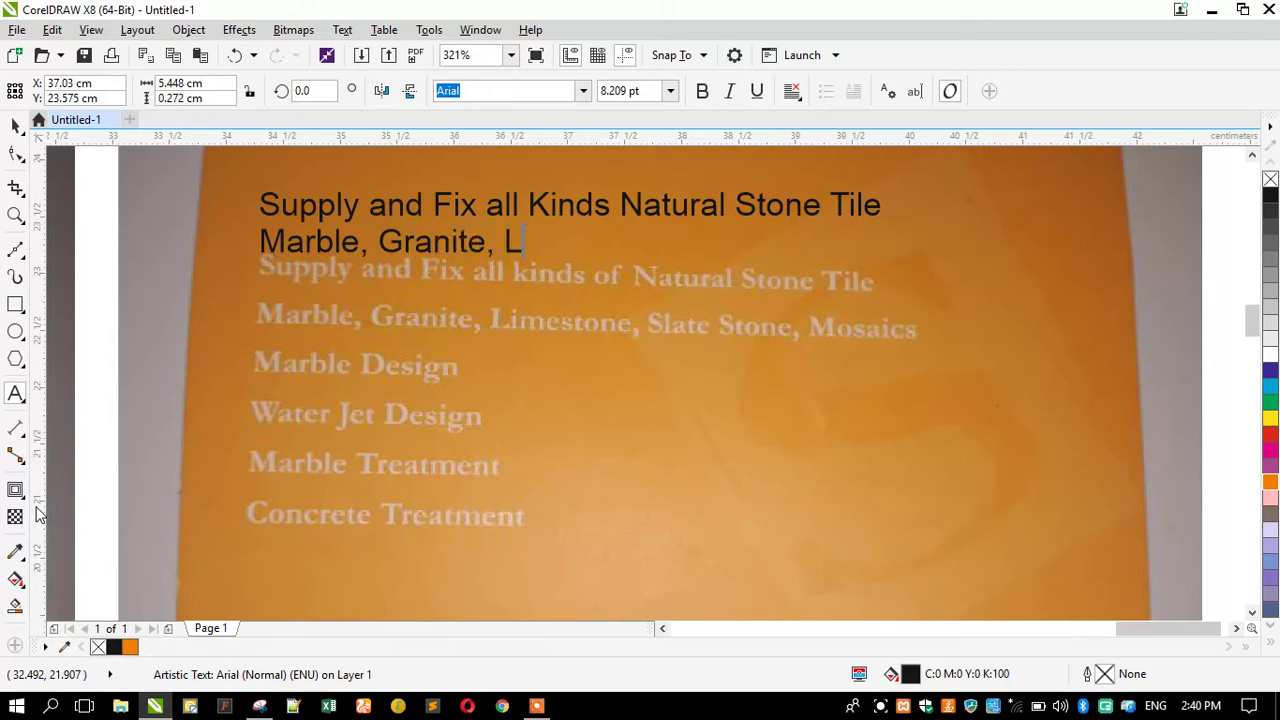
pyautogui.write('Limestone, Slate')
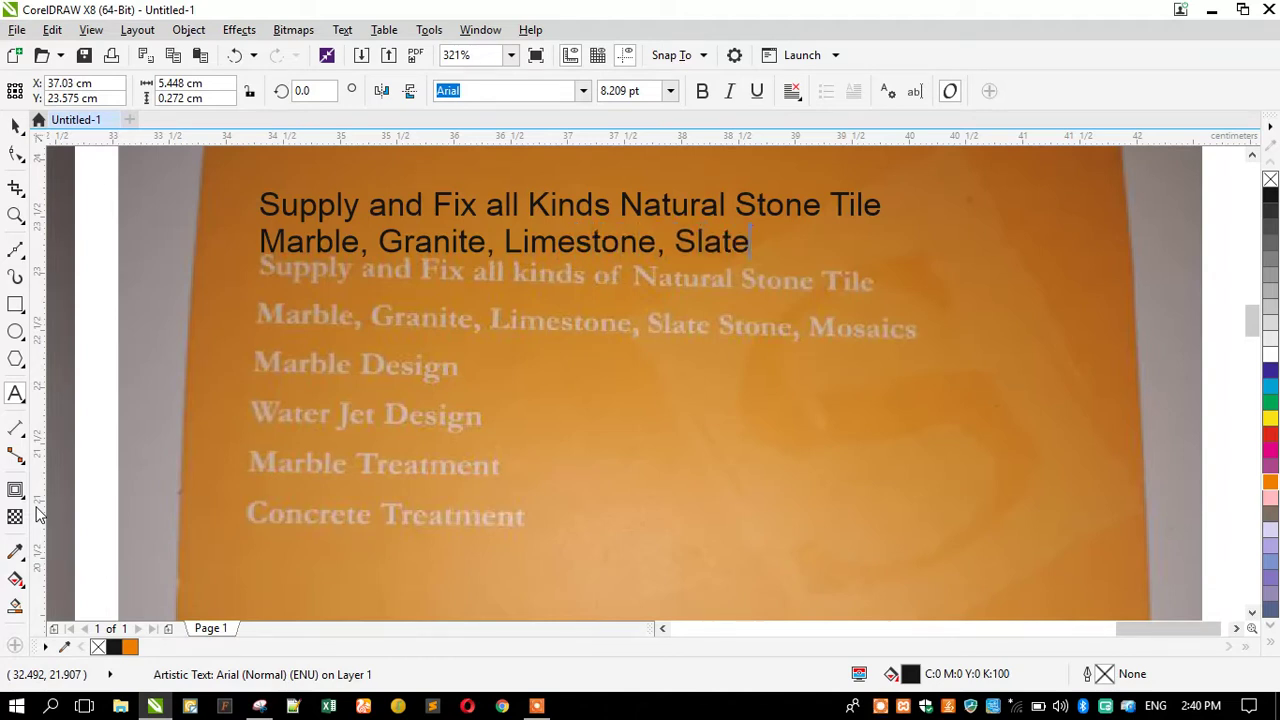
pyautogui.write(' Stor')
pyautogui.write('ne,')
pyautogui.write(' M')
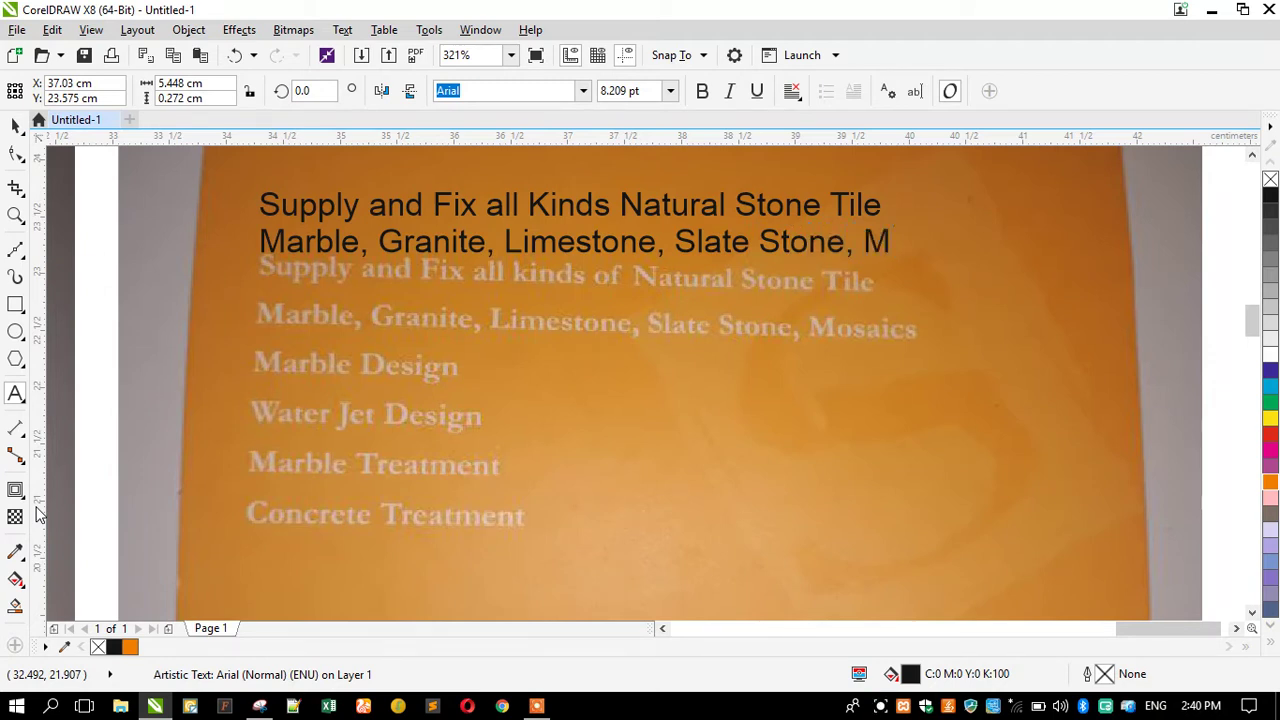
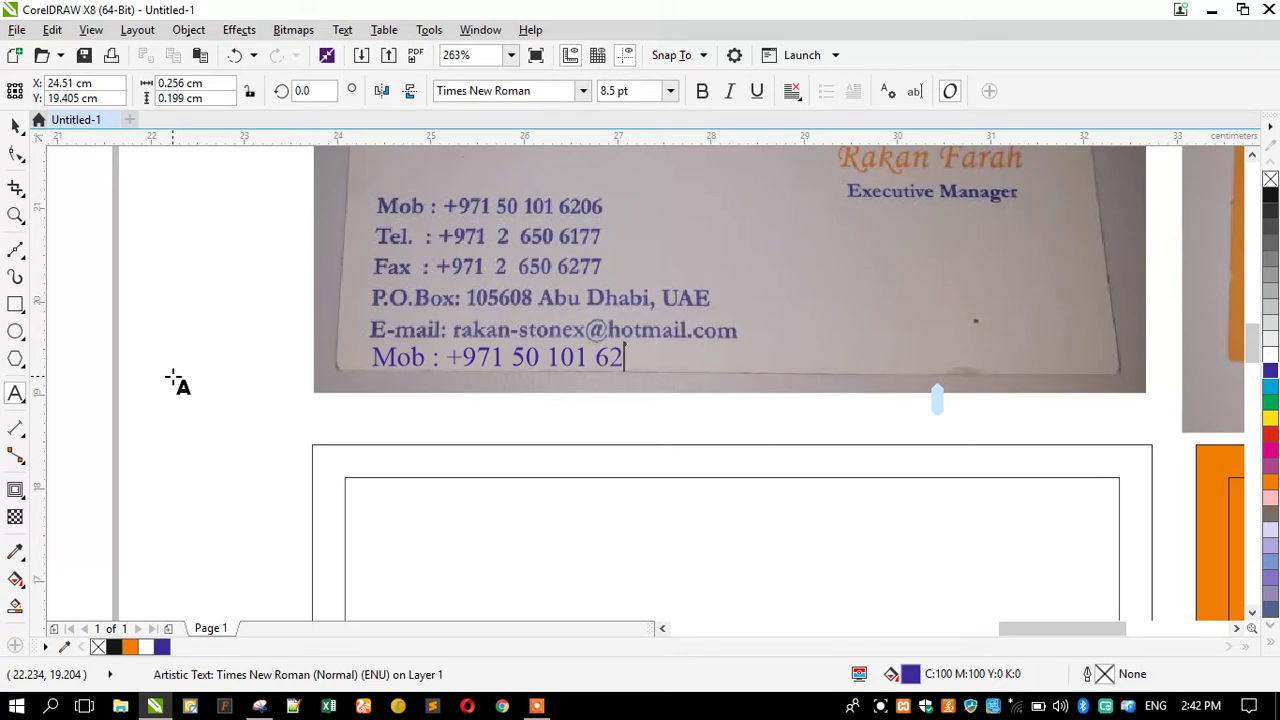
# Finish the mobile number, then add the Tel., Fax, P.O. Box address and E-mail lines.
pyautogui.press('Return')
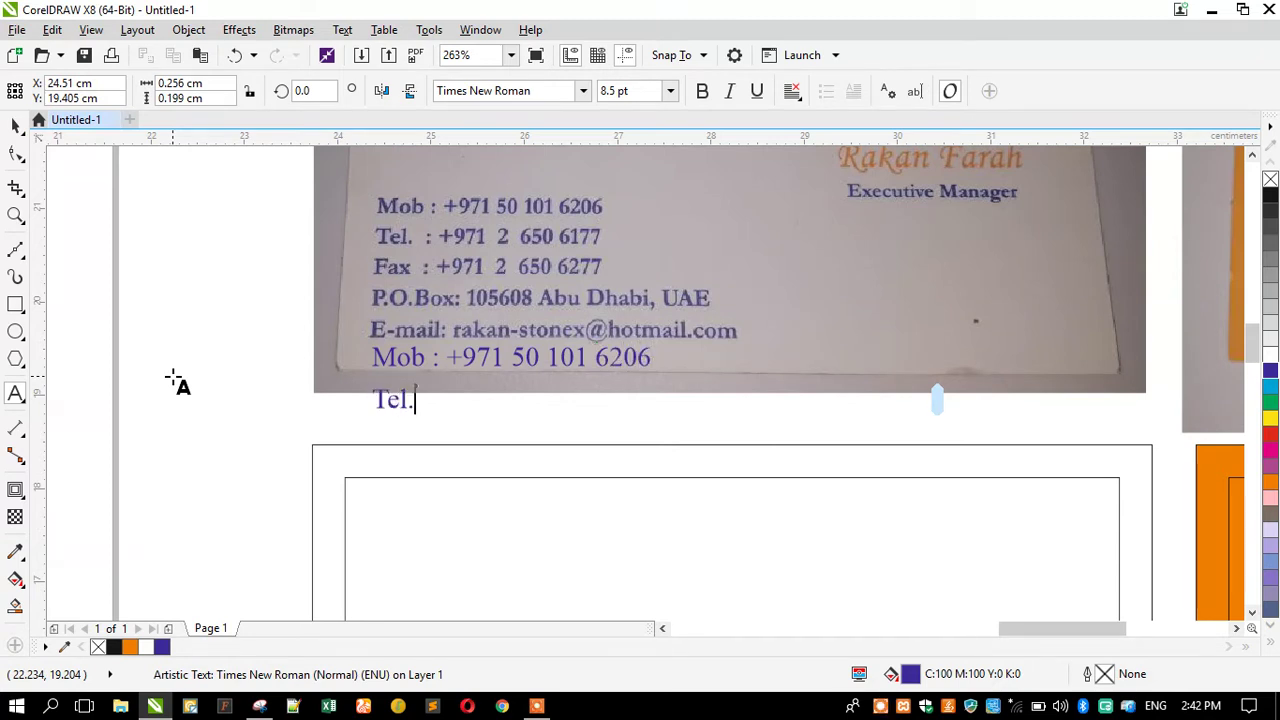
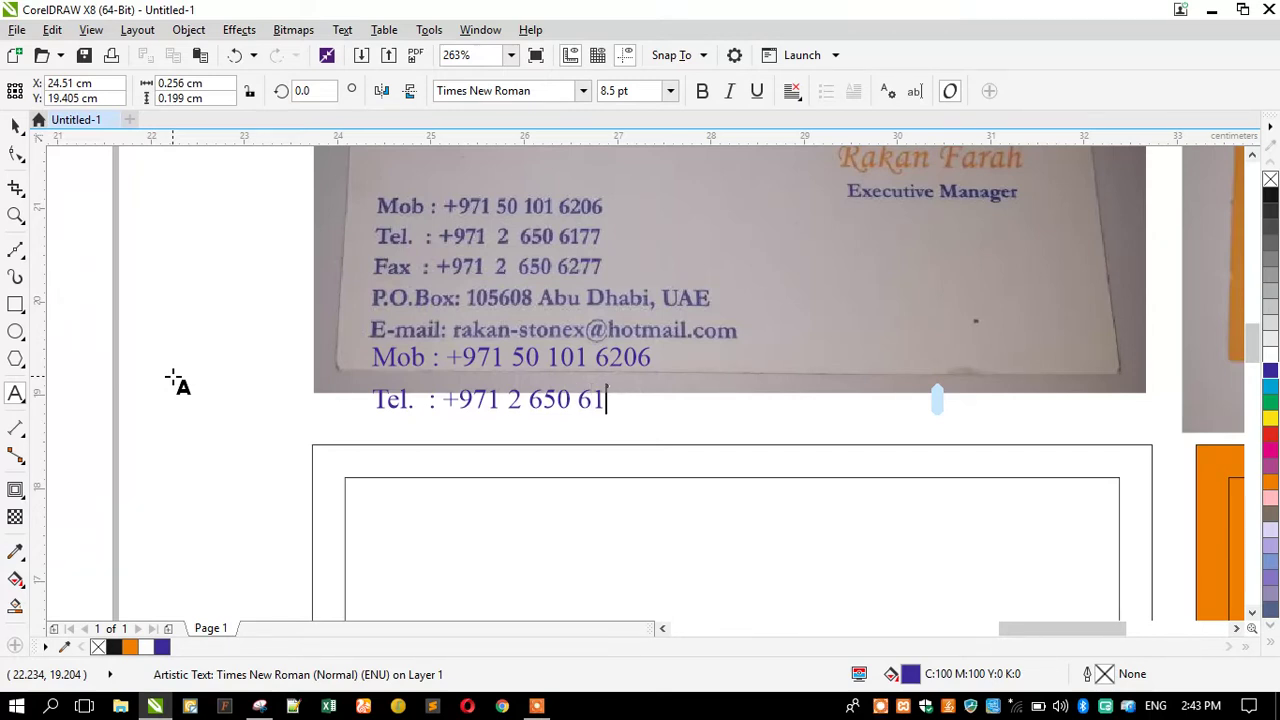
pyautogui.press('Return')
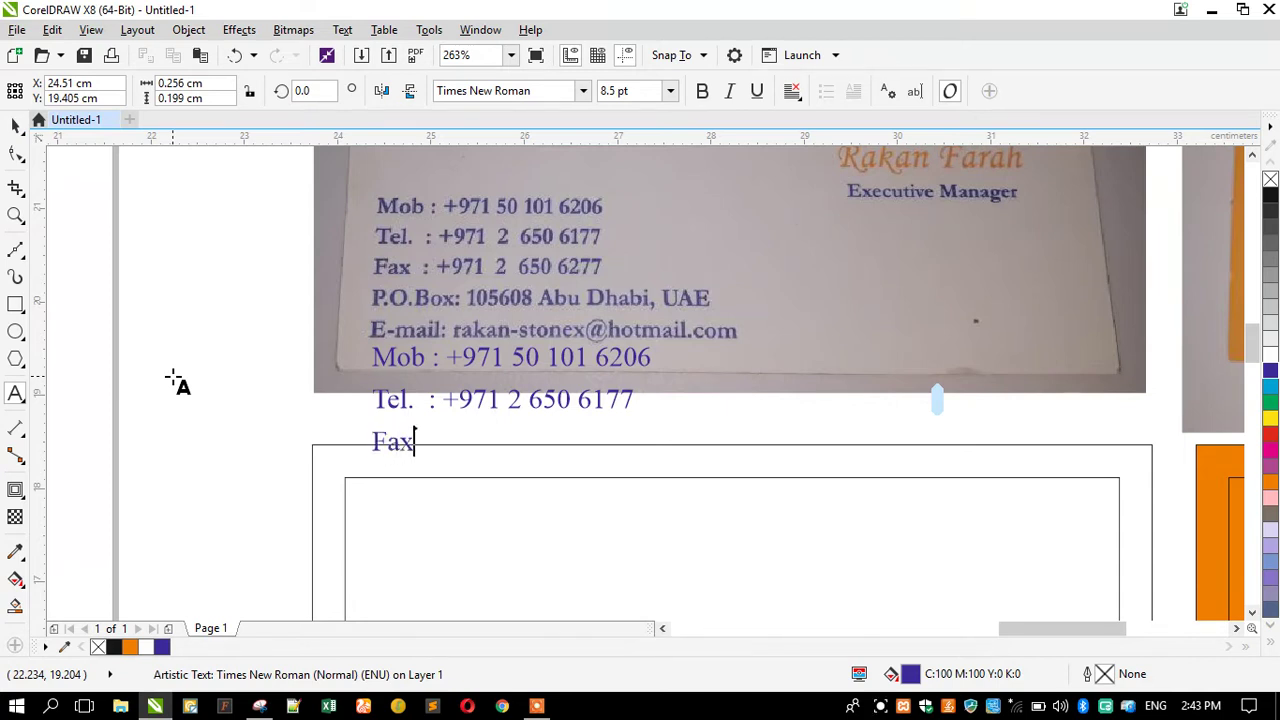
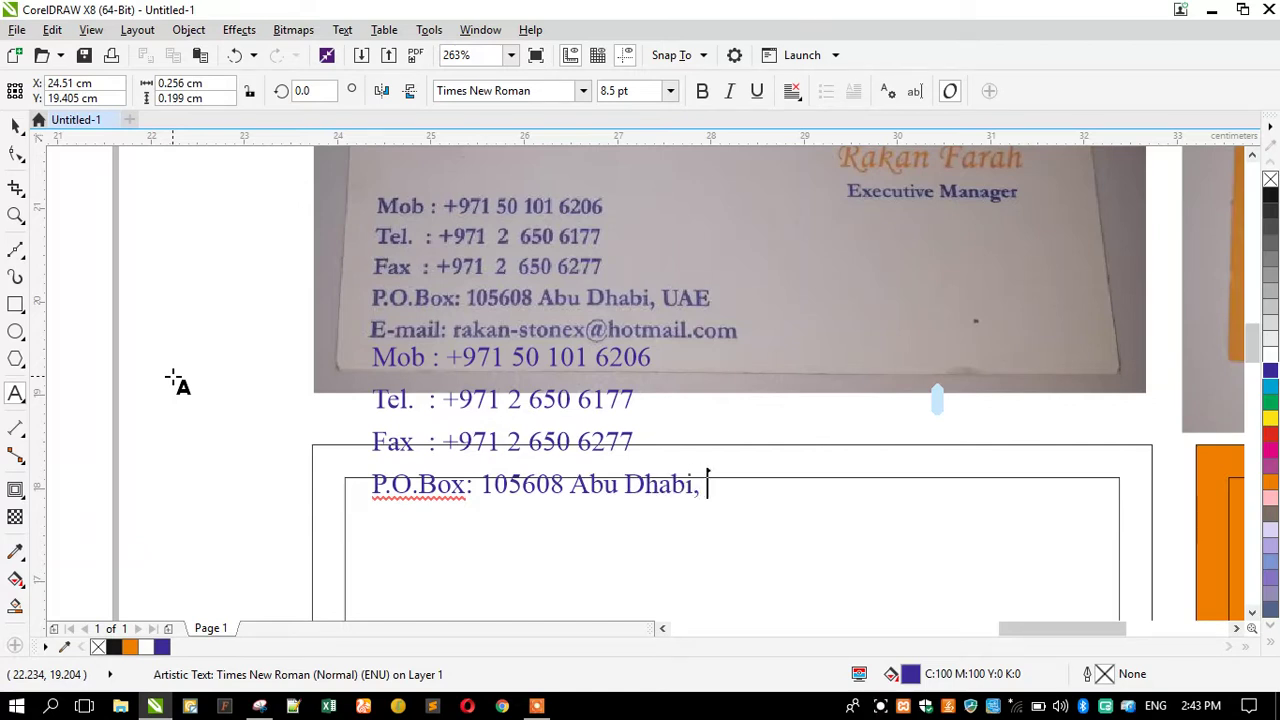
pyautogui.press('Return')
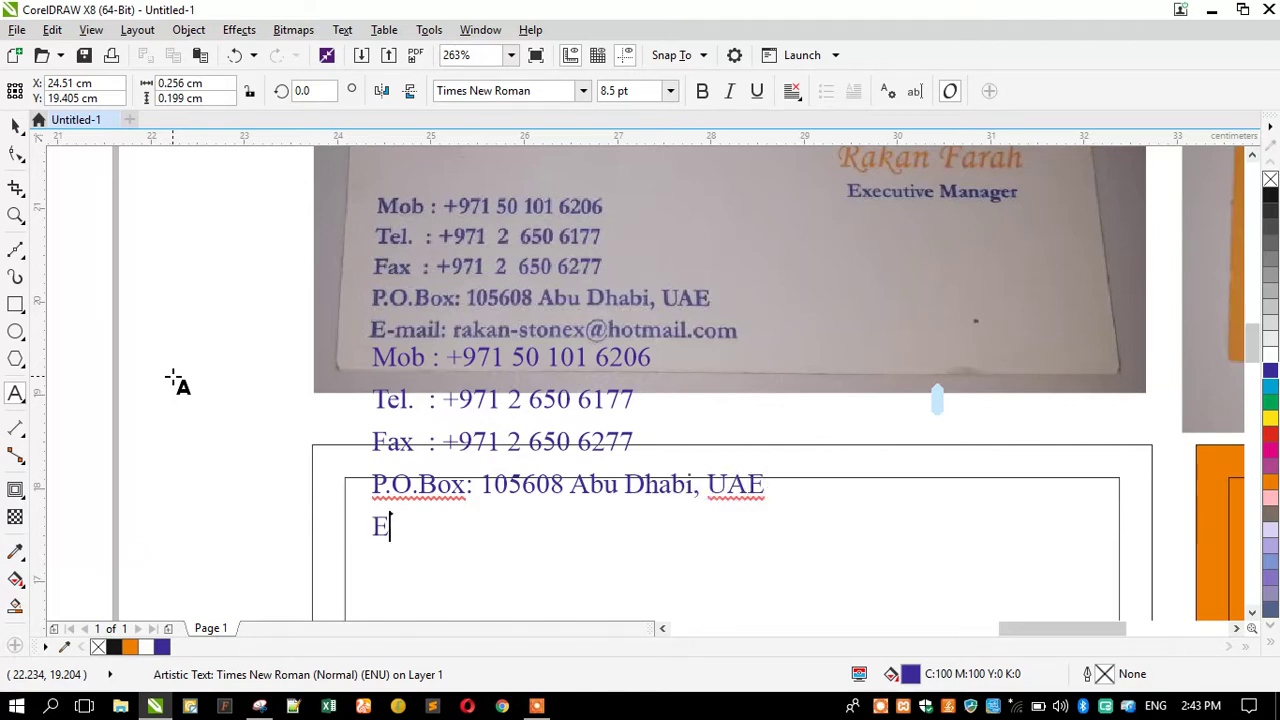
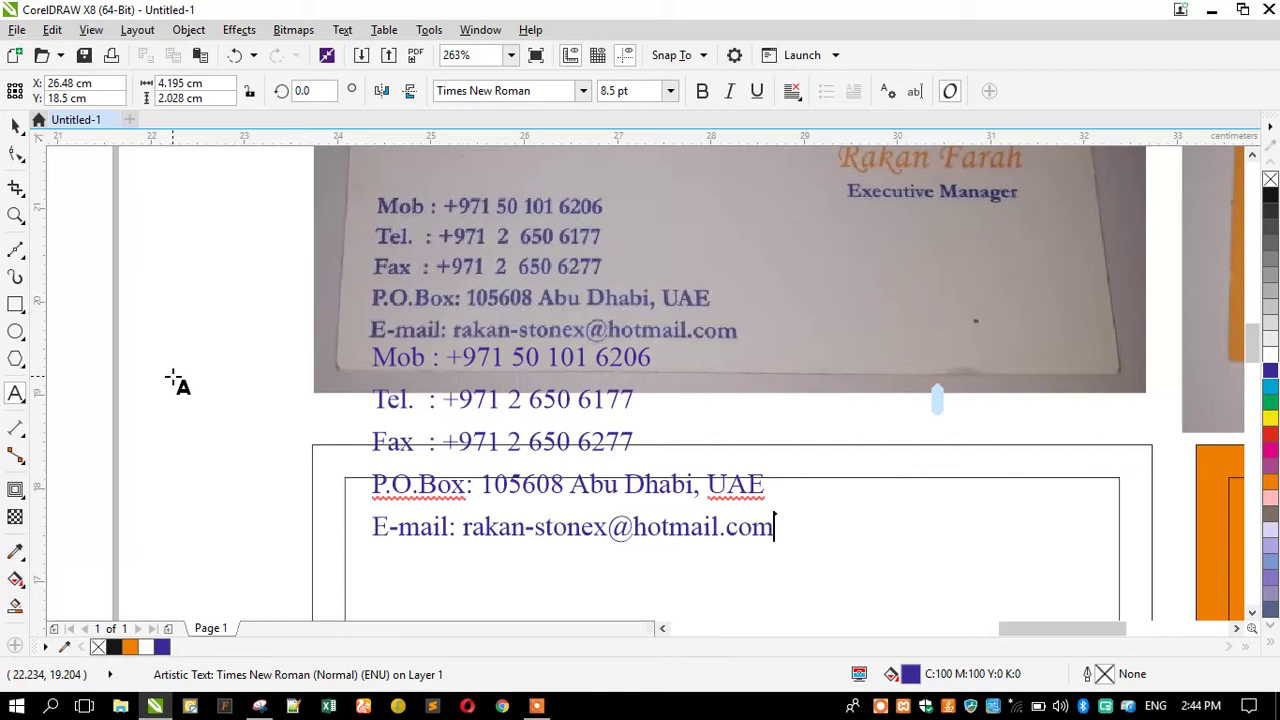
pyautogui.hotkey('ctrl', 'space')
# Move the contact text onto the card photo and set it to 7 pt.
pyautogui.click(15, 123)
pyautogui.moveTo(404, 350); pyautogui.dragTo(410, 209)
pyautogui.moveTo(631, 91); pyautogui.dragTo(539, 129)
pyautogui.write('7')
pyautogui.press('Return')
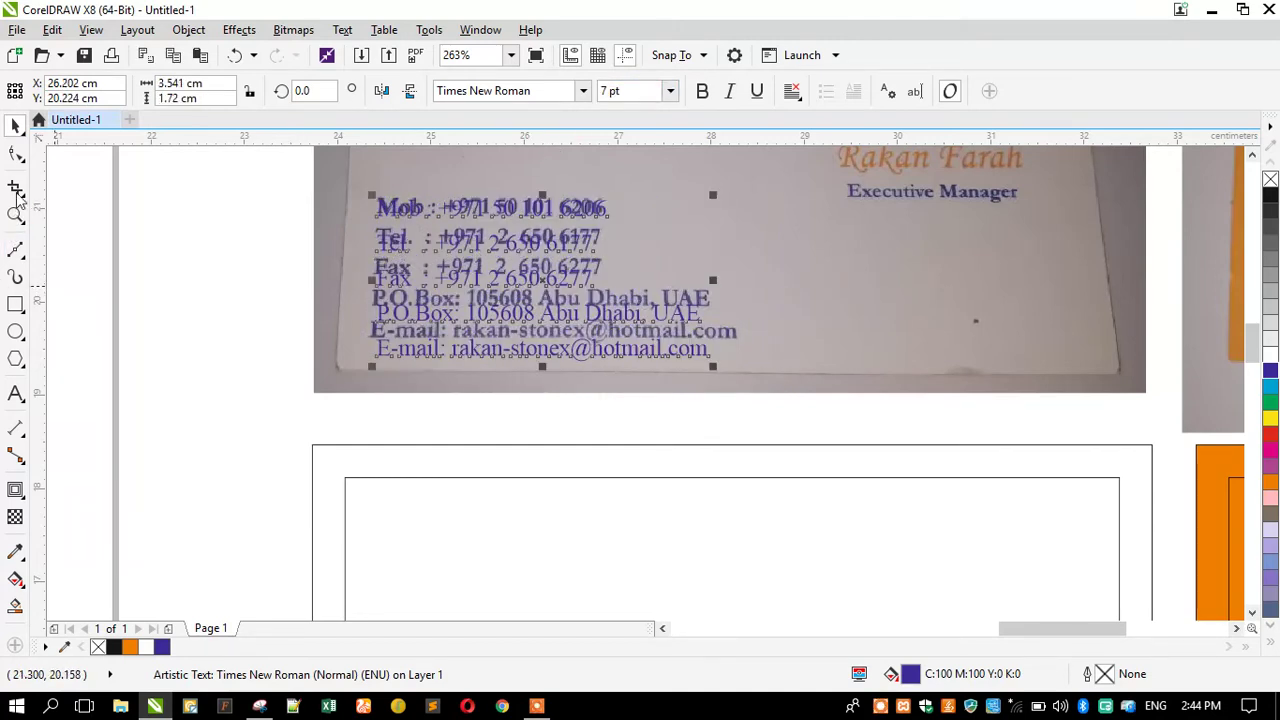
# Tighten the contact lines' spacing to match the photo and place the block in the card's lower-left corner.
pyautogui.click(16, 153)
pyautogui.scroll(3, 434, 182)
pyautogui.moveTo(314, 543); pyautogui.dragTo(295, 497)
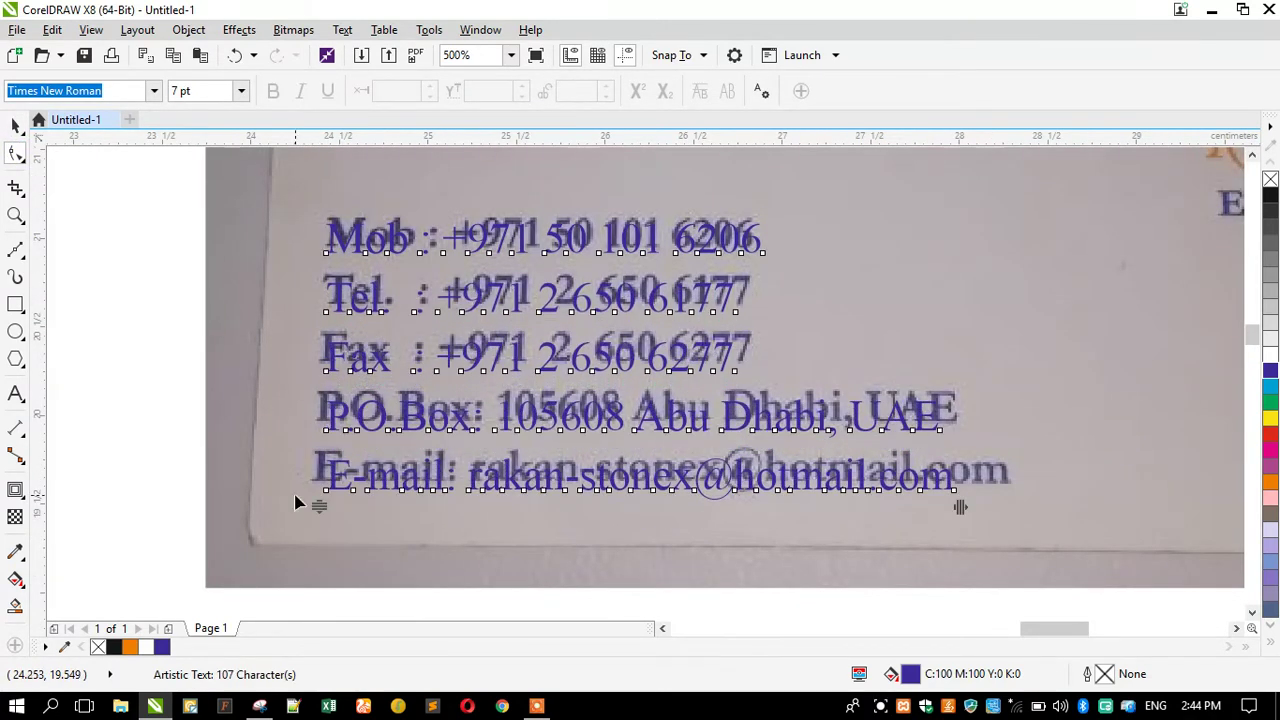
pyautogui.click(16, 122)
pyautogui.scroll(-4, 405, 240)
pyautogui.moveTo(411, 240); pyautogui.dragTo(405, 513)
pyautogui.click(363, 366)
# Zoom out to the page and back in toward the Stonex card photo.
pyautogui.scroll(-2, 450, 258)
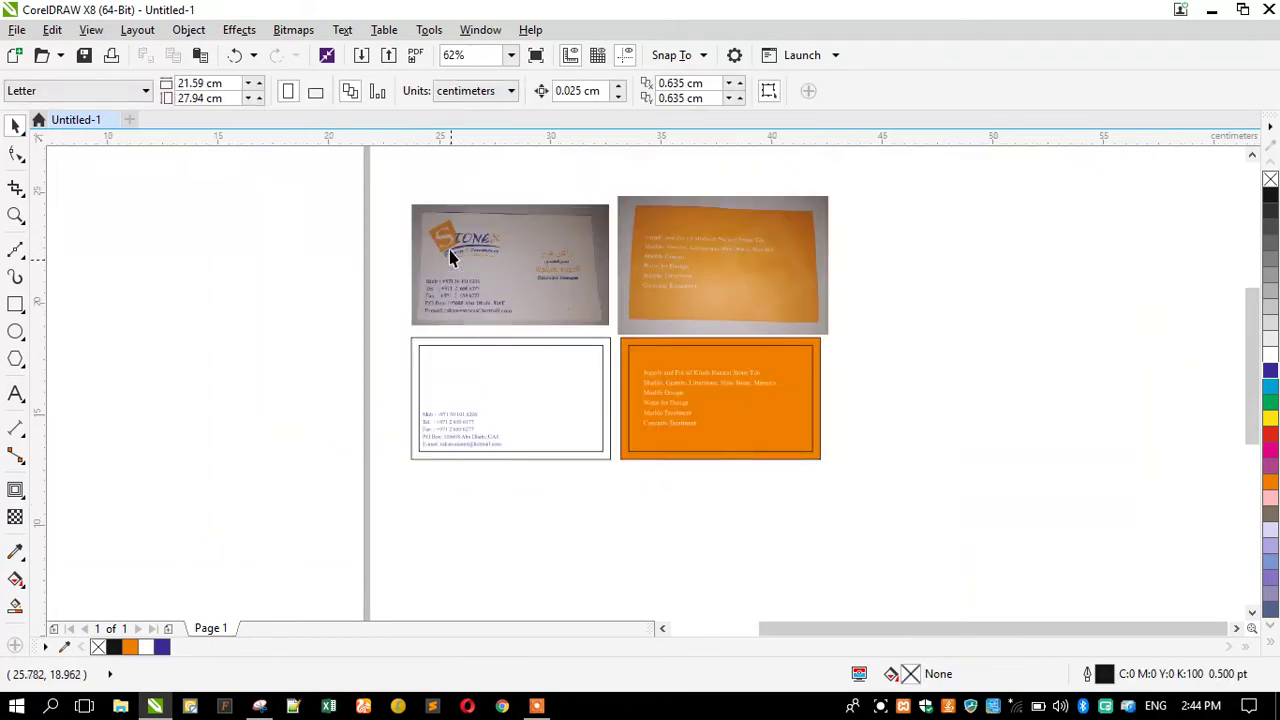
pyautogui.scroll(2, 450, 258)
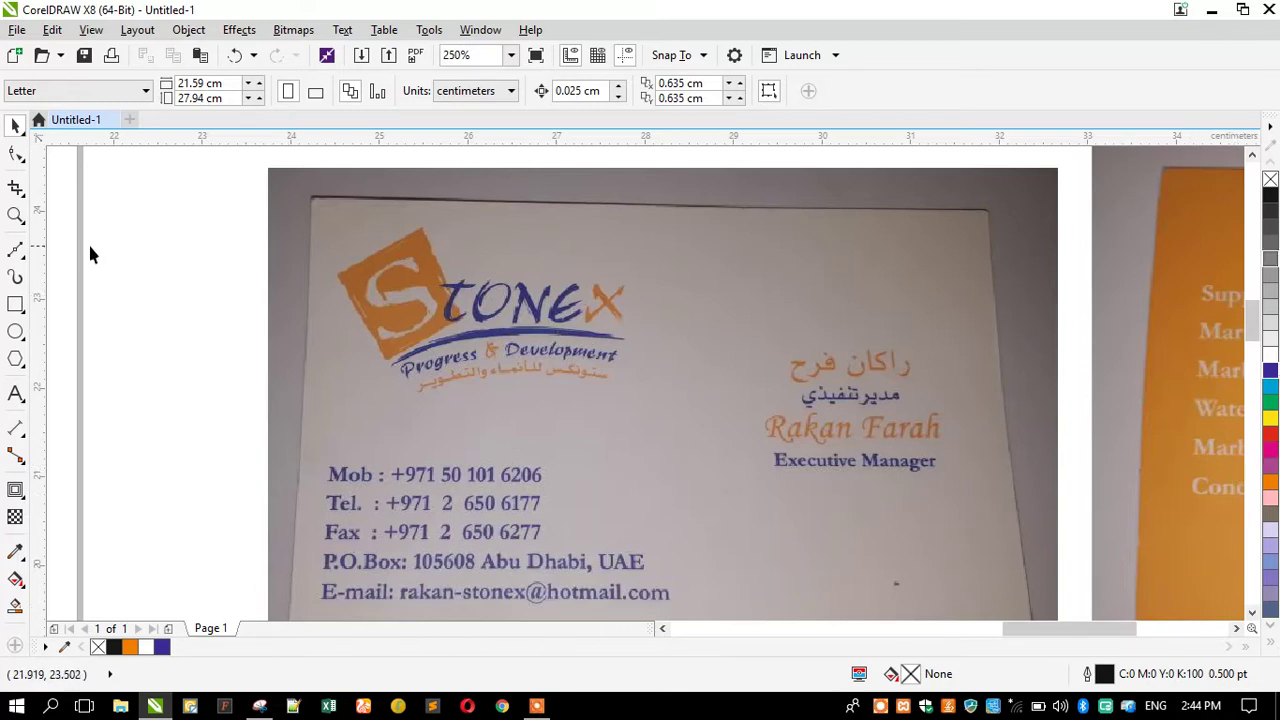
pyautogui.click(15, 215)
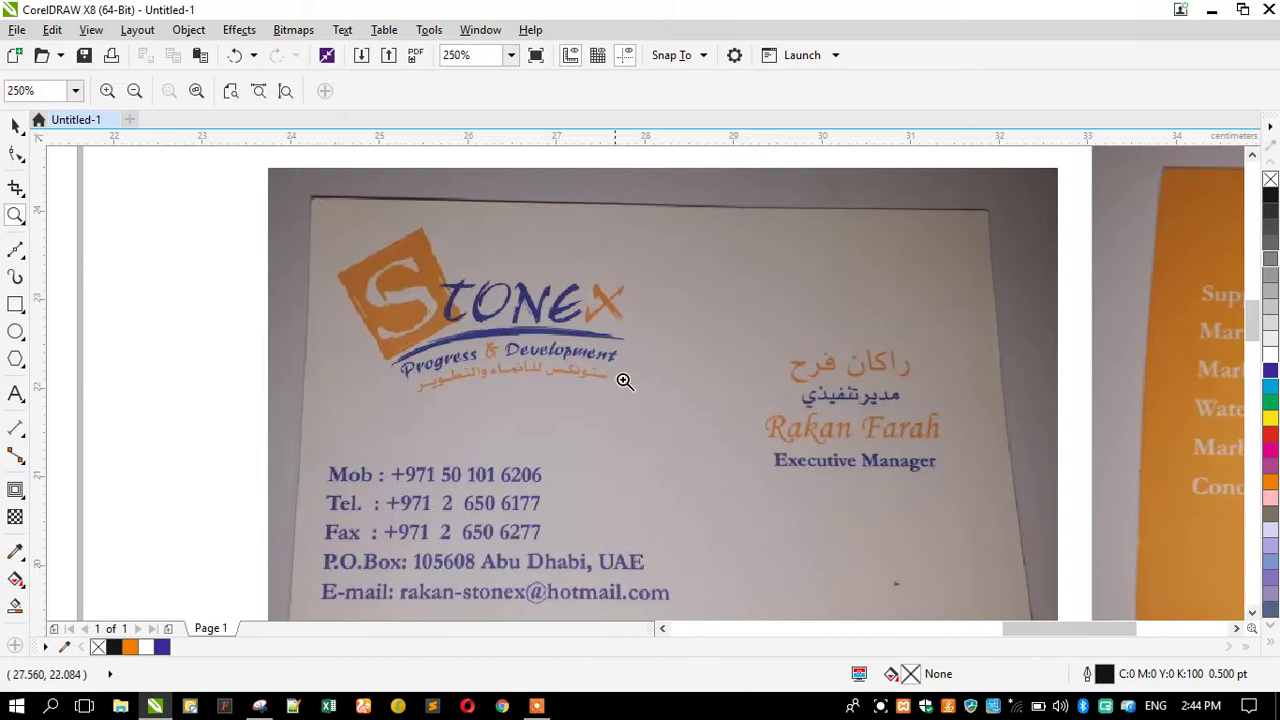
# Zoom in on the photo's name area and type the cardholder's name in Arabic beside it.
pyautogui.moveTo(660, 268); pyautogui.dragTo(1030, 553)
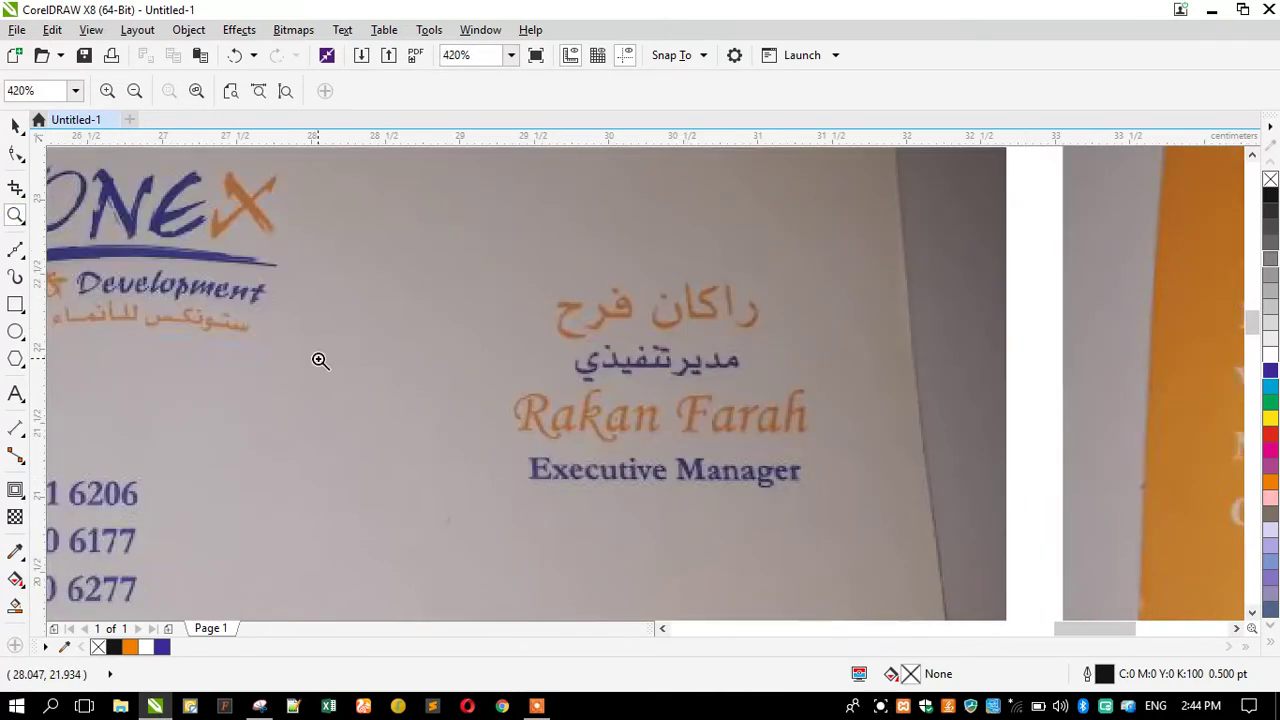
pyautogui.click(15, 393)
pyautogui.click(441, 452)
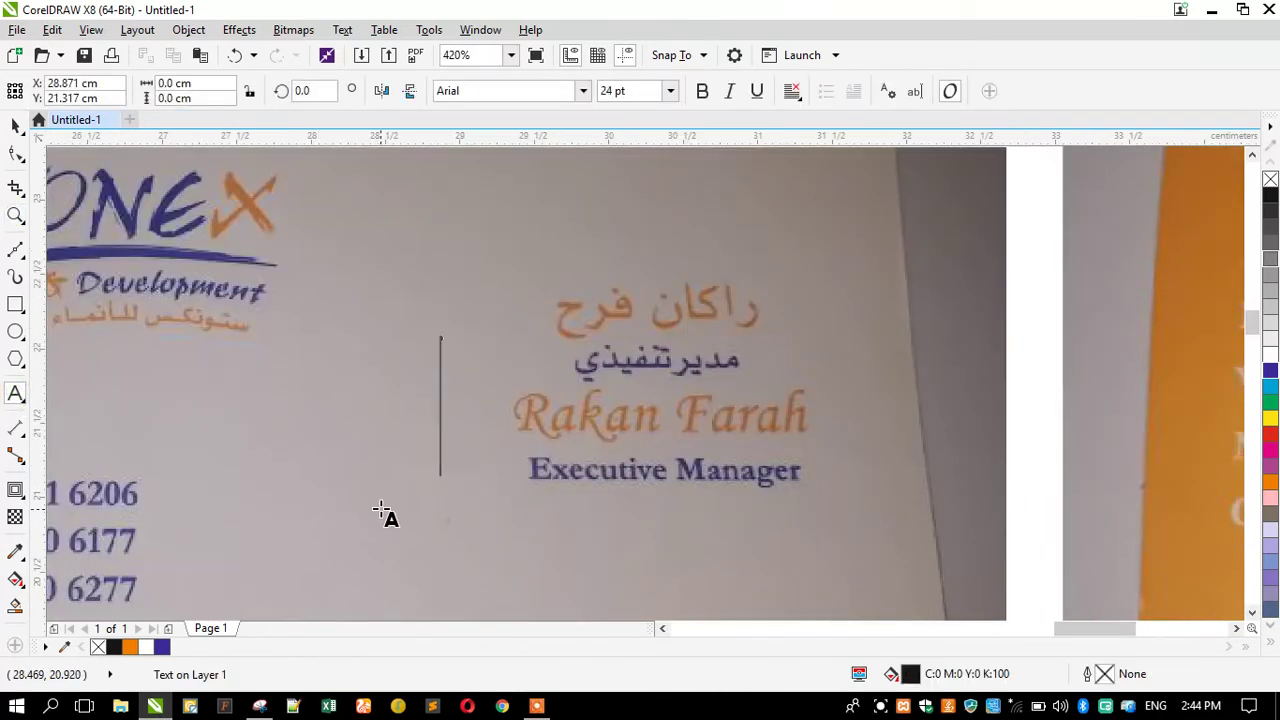
pyautogui.hotkey('alt', 'shift')
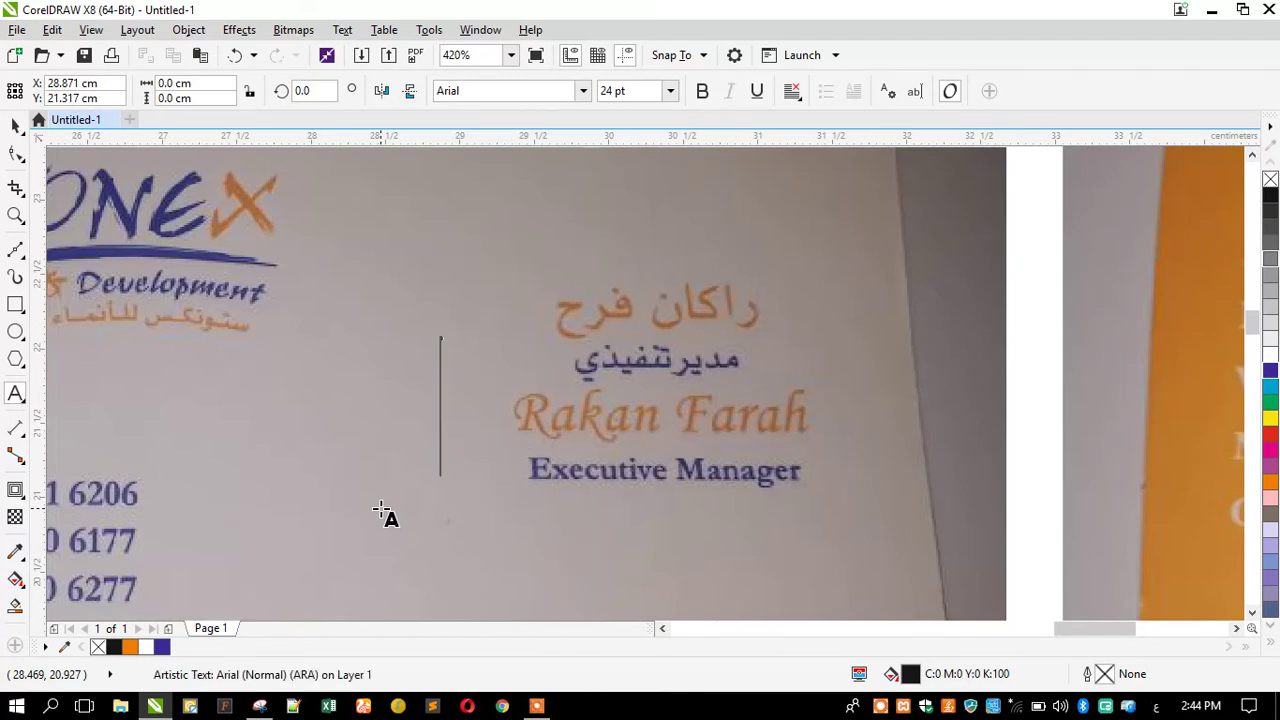
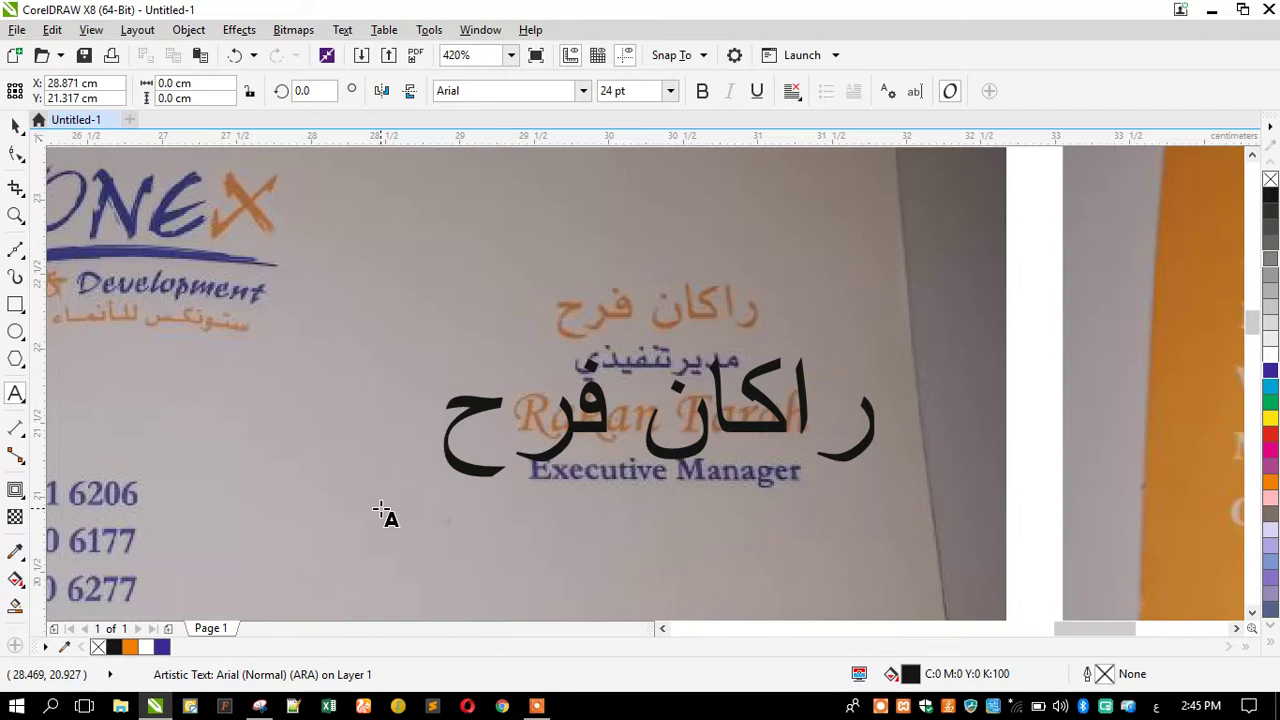
pyautogui.press('Escape')
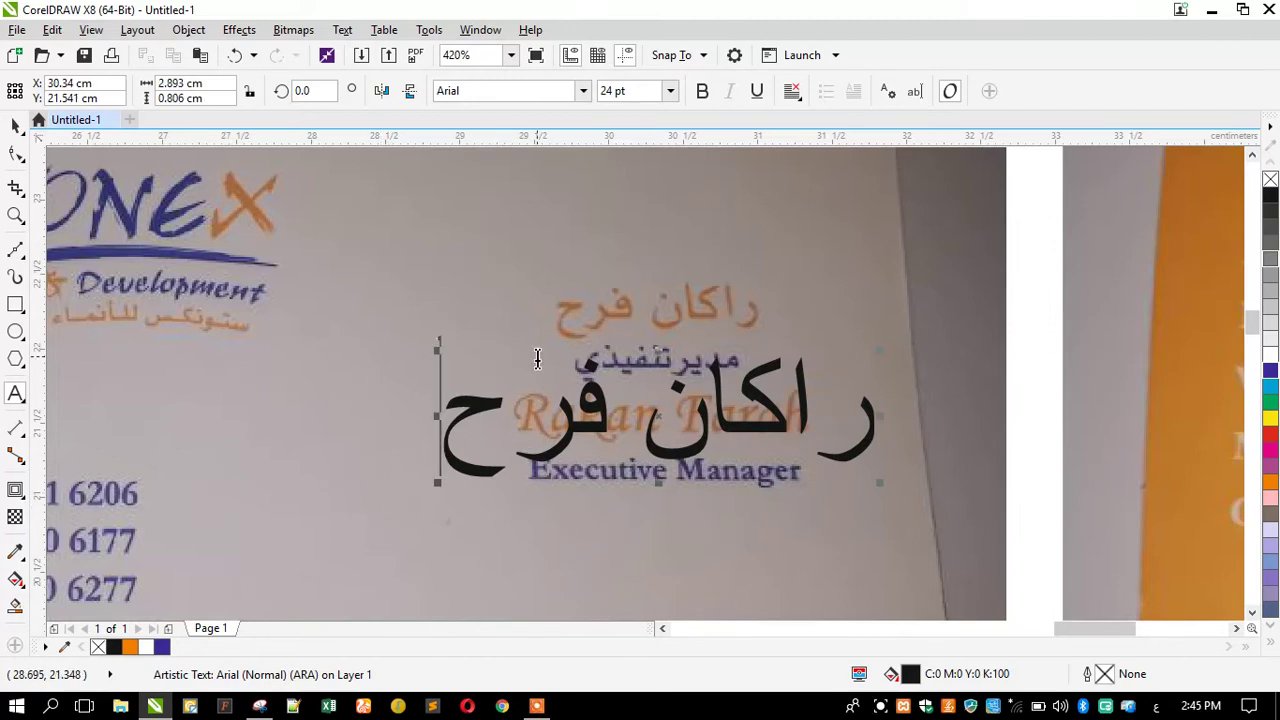
# Leave text editing, clear the selection and start another text object, checking the input language.
pyautogui.click(15, 125)
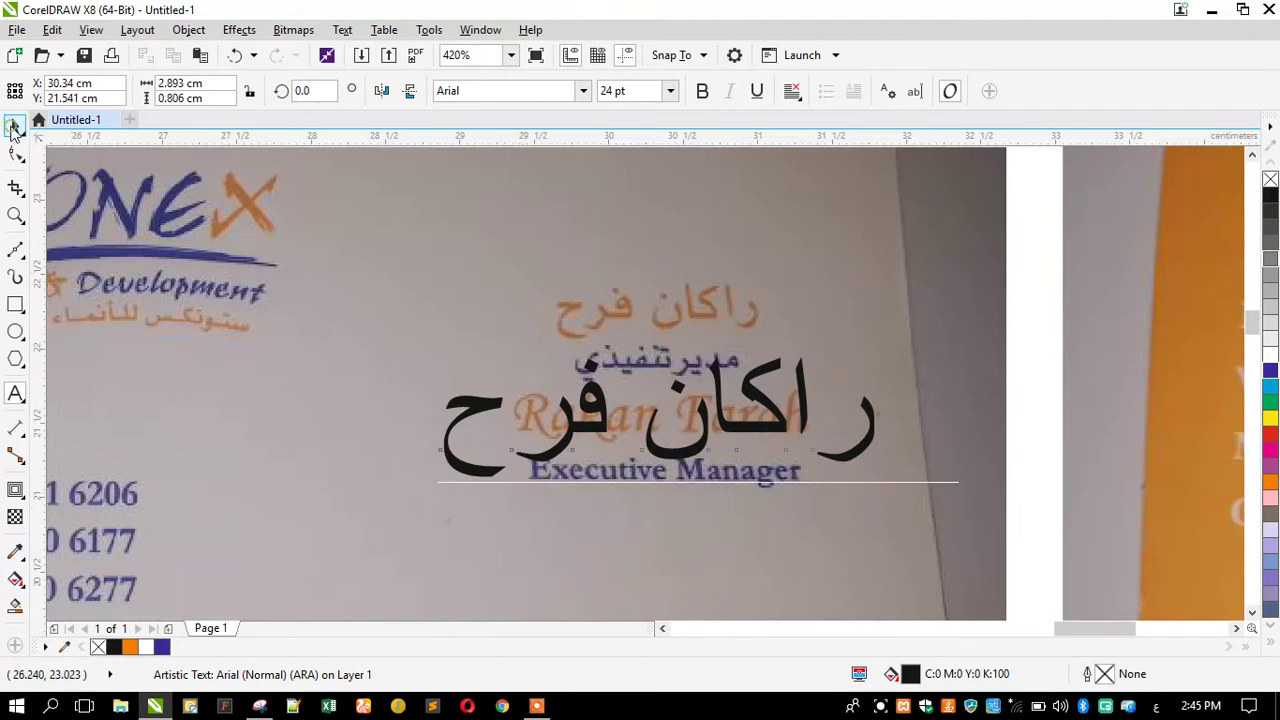
pyautogui.click(290, 390)
pyautogui.click(1022, 330)
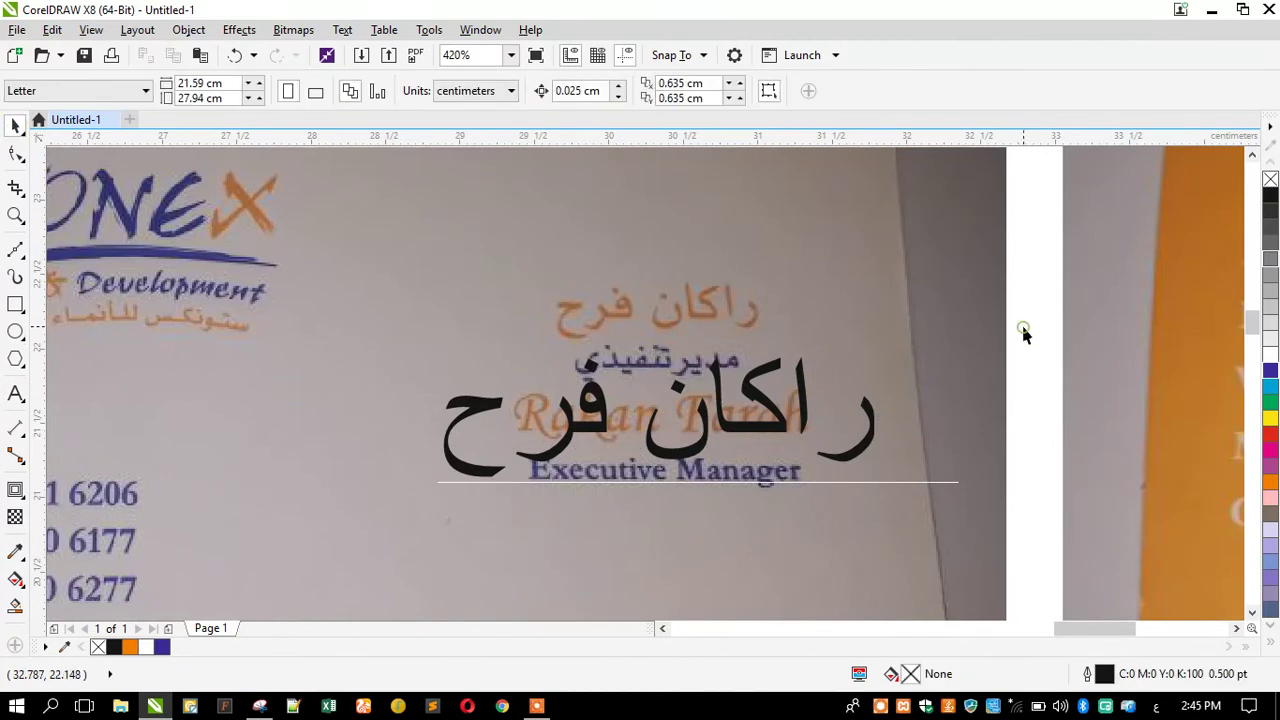
pyautogui.click(15, 395)
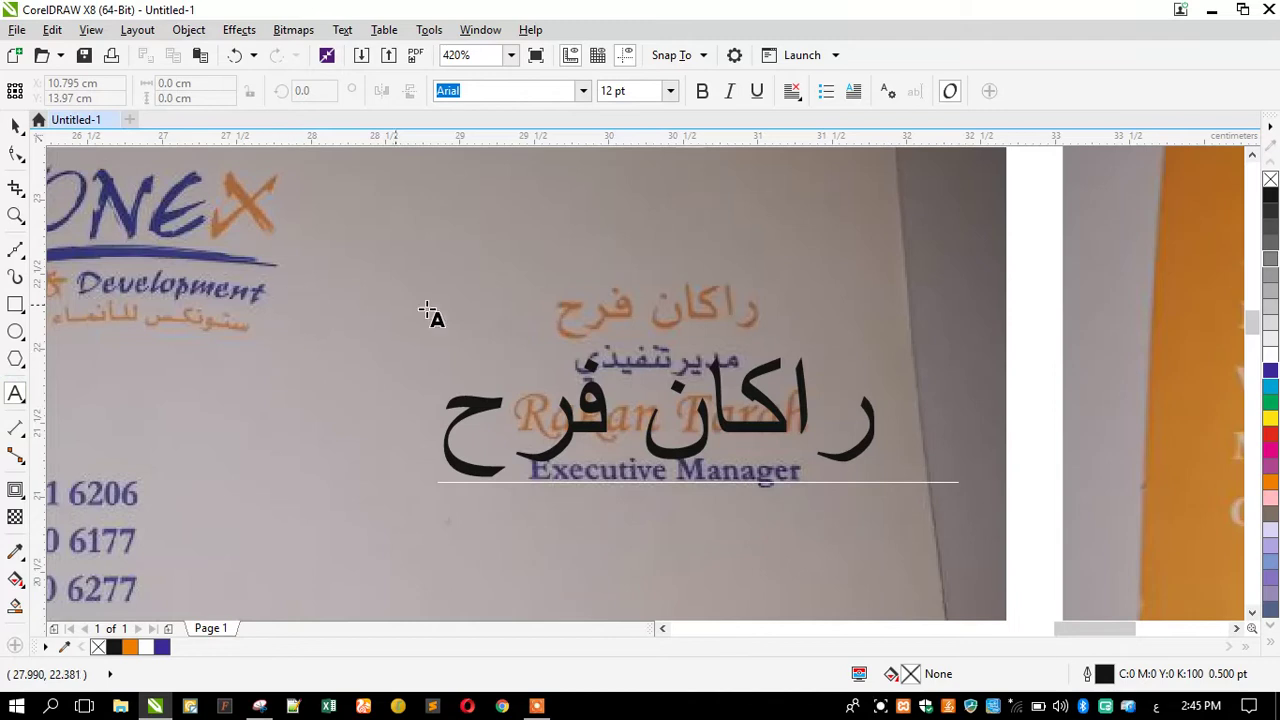
pyautogui.click(757, 272)
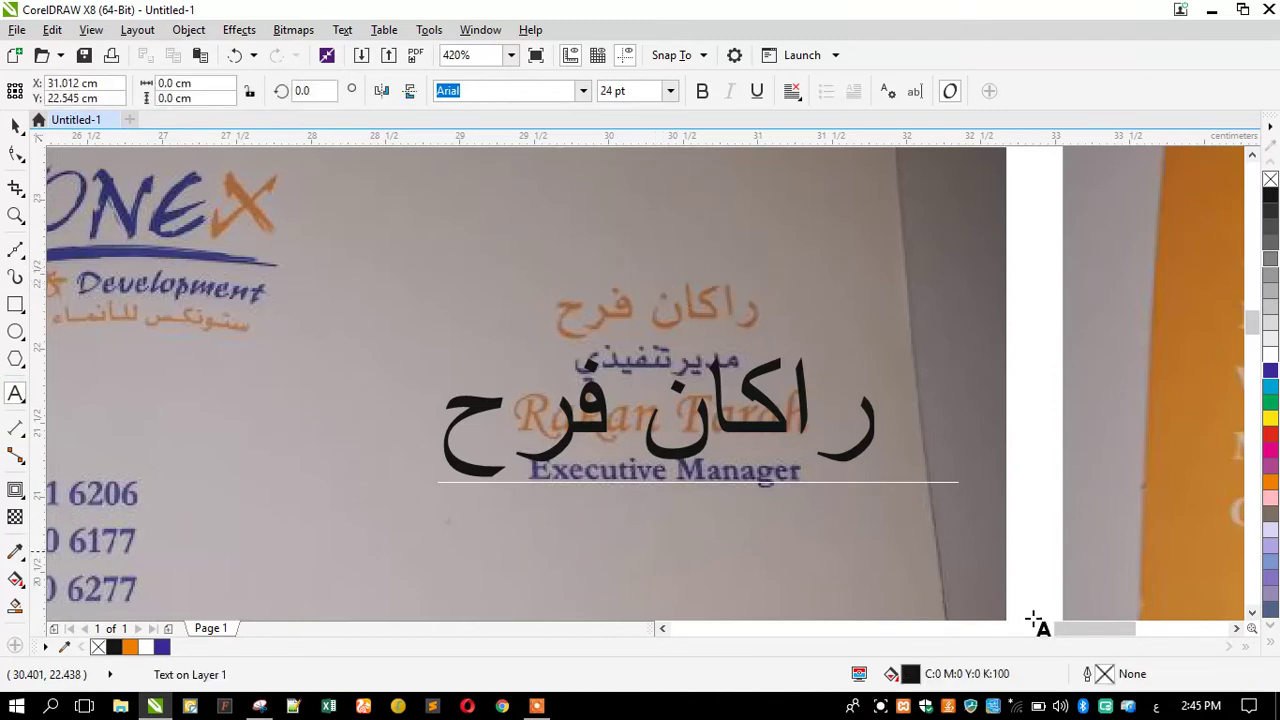
pyautogui.click(1158, 707)
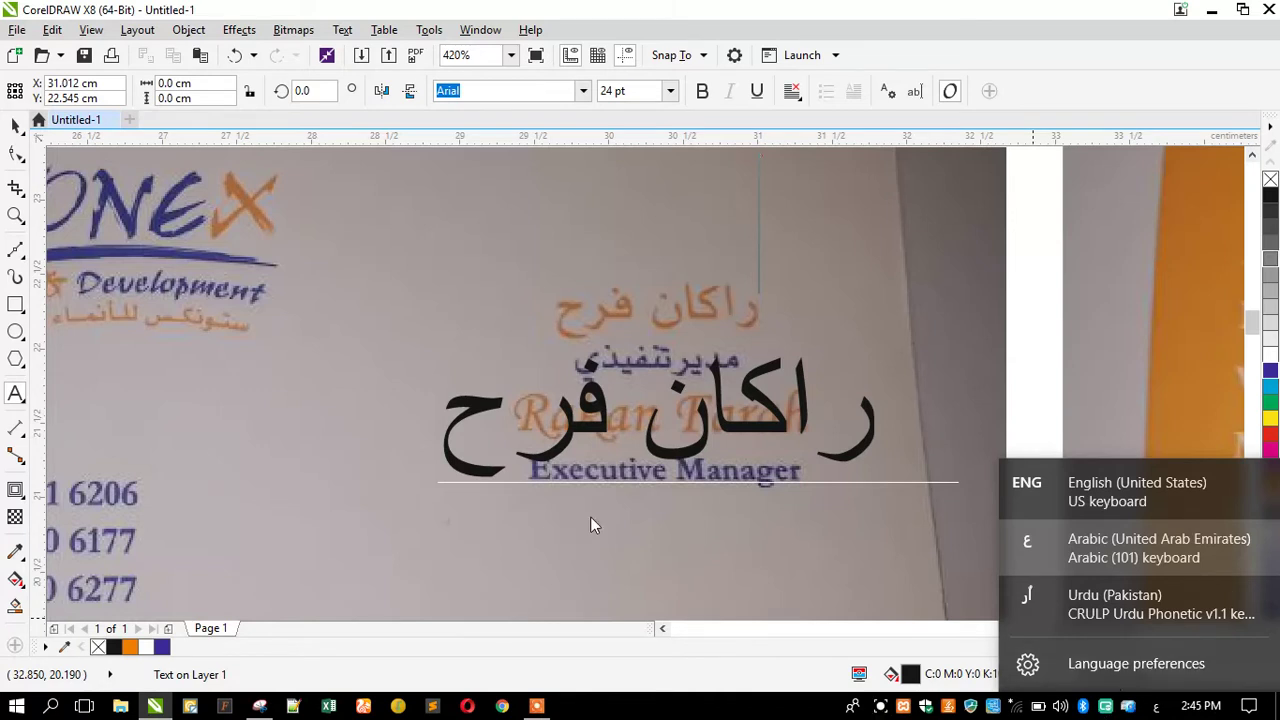
# Scale the black Arabic name down to about 12.1 pt and move it above the orange Arabic line.
pyautogui.click(12, 134)
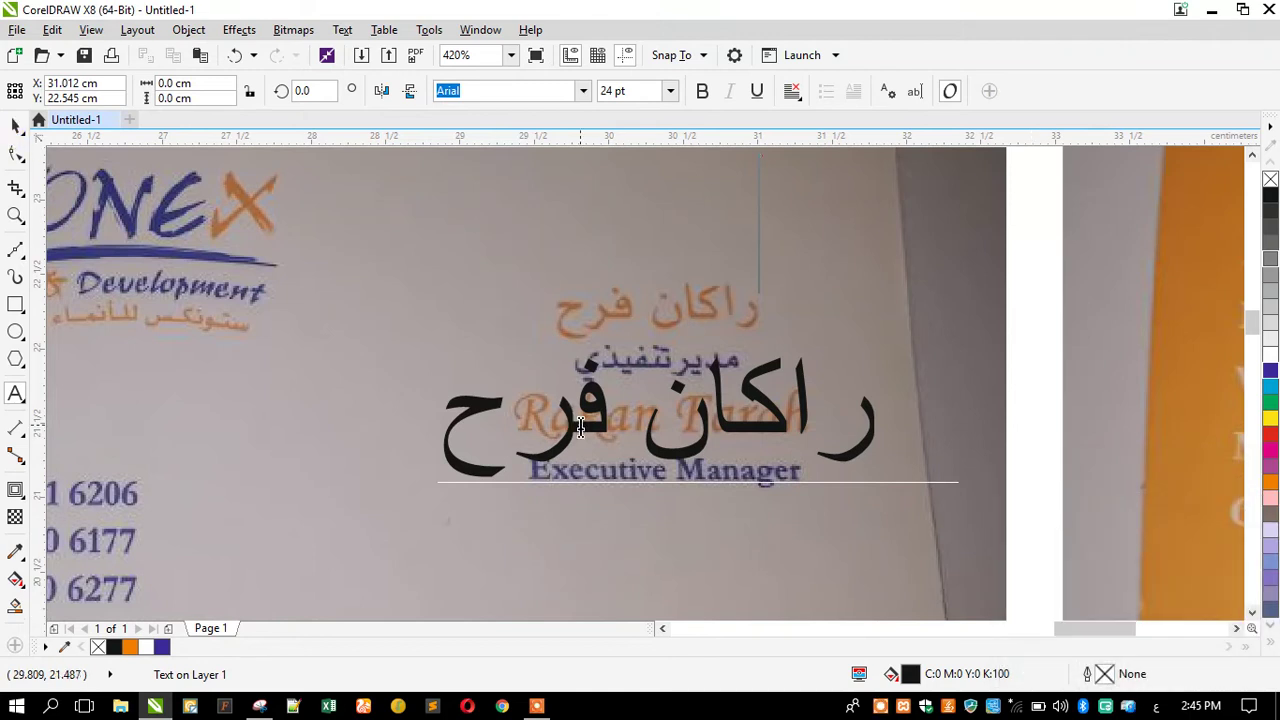
pyautogui.click(13, 128)
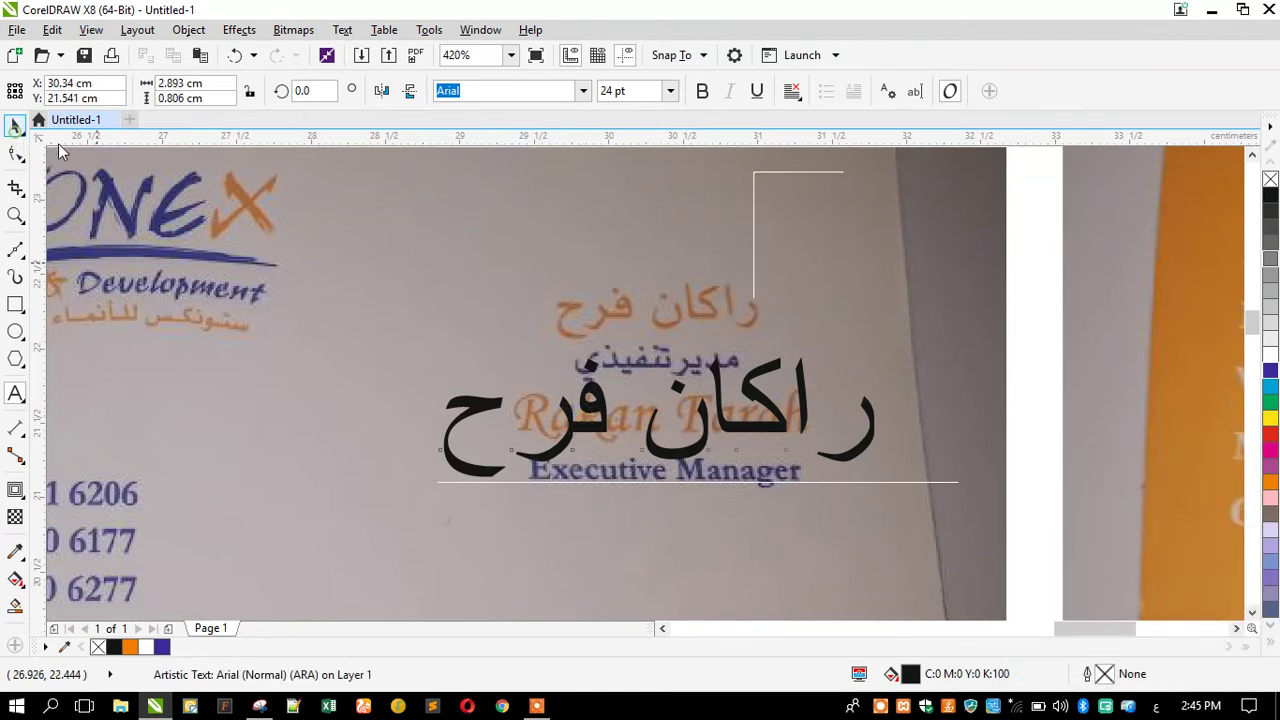
pyautogui.moveTo(437, 483); pyautogui.dragTo(546, 494)
pyautogui.moveTo(607, 430); pyautogui.dragTo(607, 243)
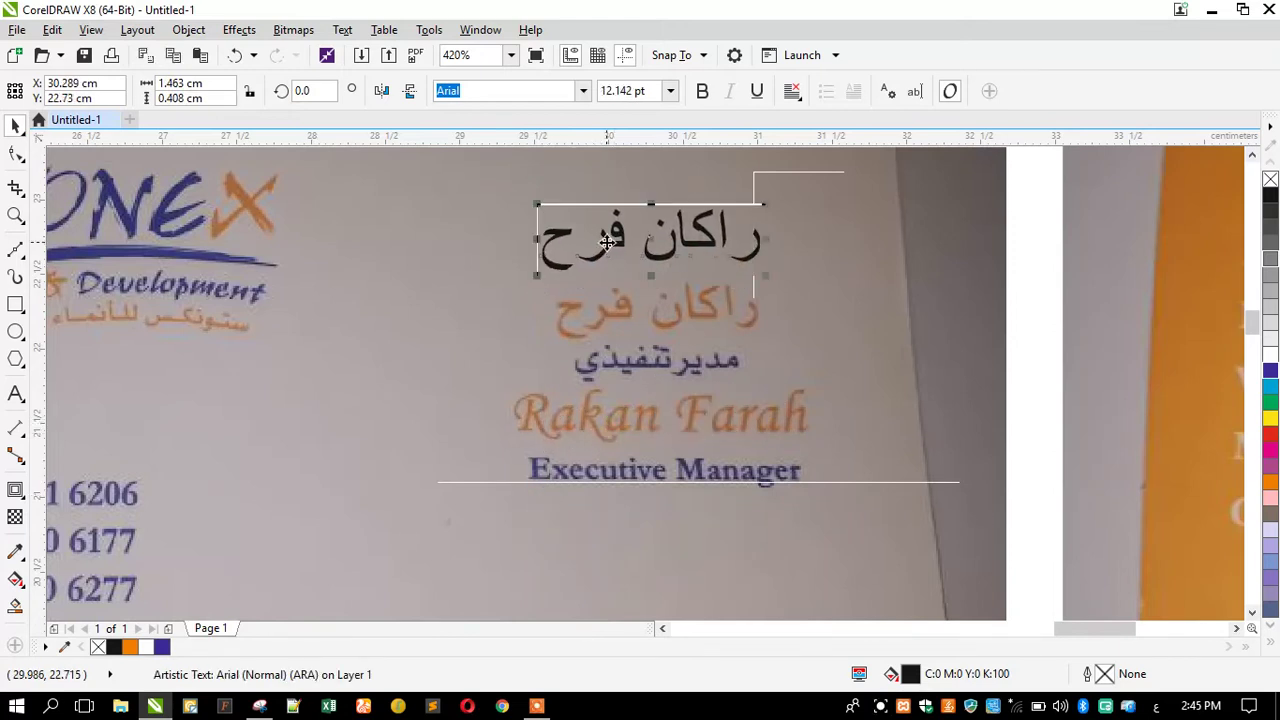
# Try Font 010 on the Arabic name, then apply Font 235 from the font list.
pyautogui.click(480, 96)
pyautogui.moveTo(472, 96); pyautogui.dragTo(433, 92)
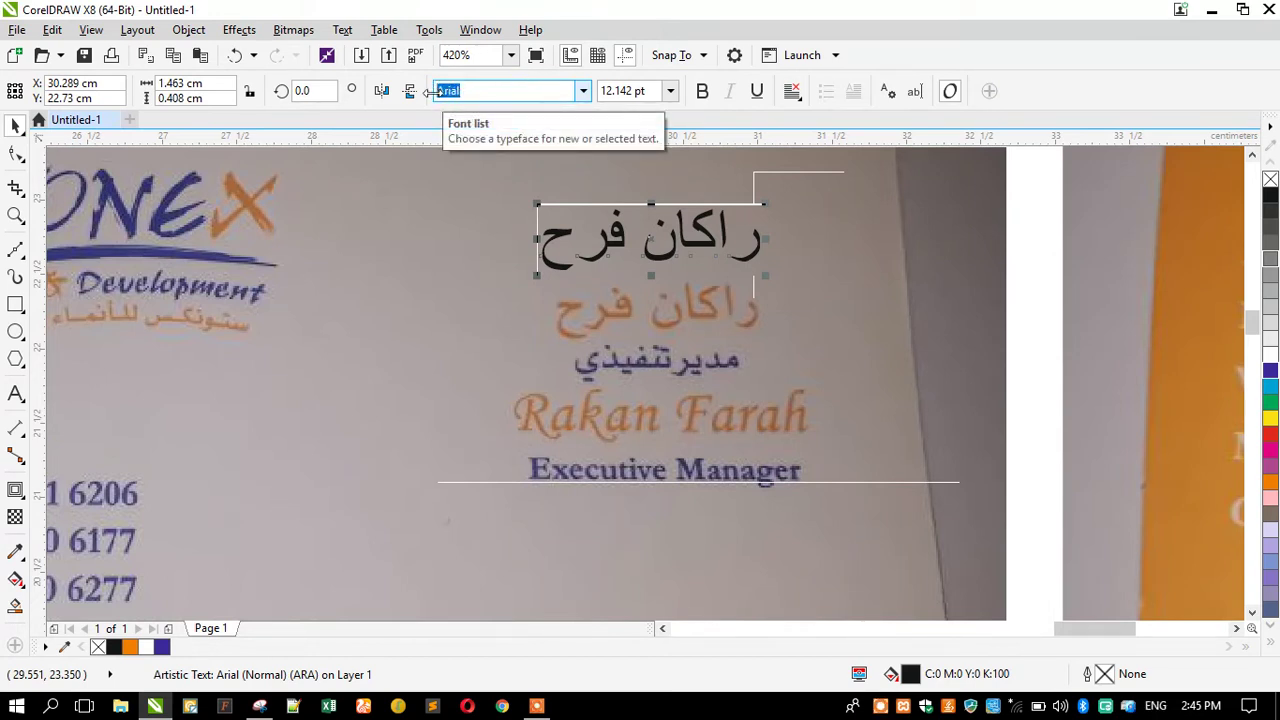
pyautogui.write('Font 010')
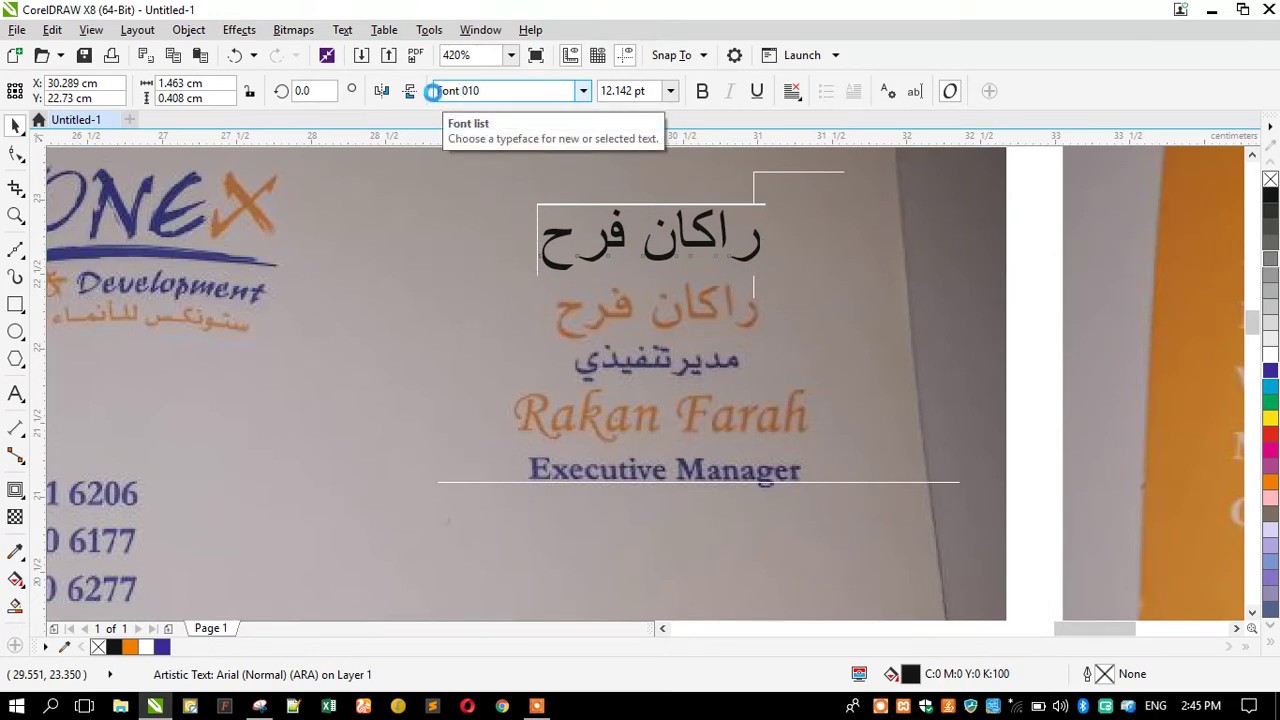
pyautogui.press('Return')
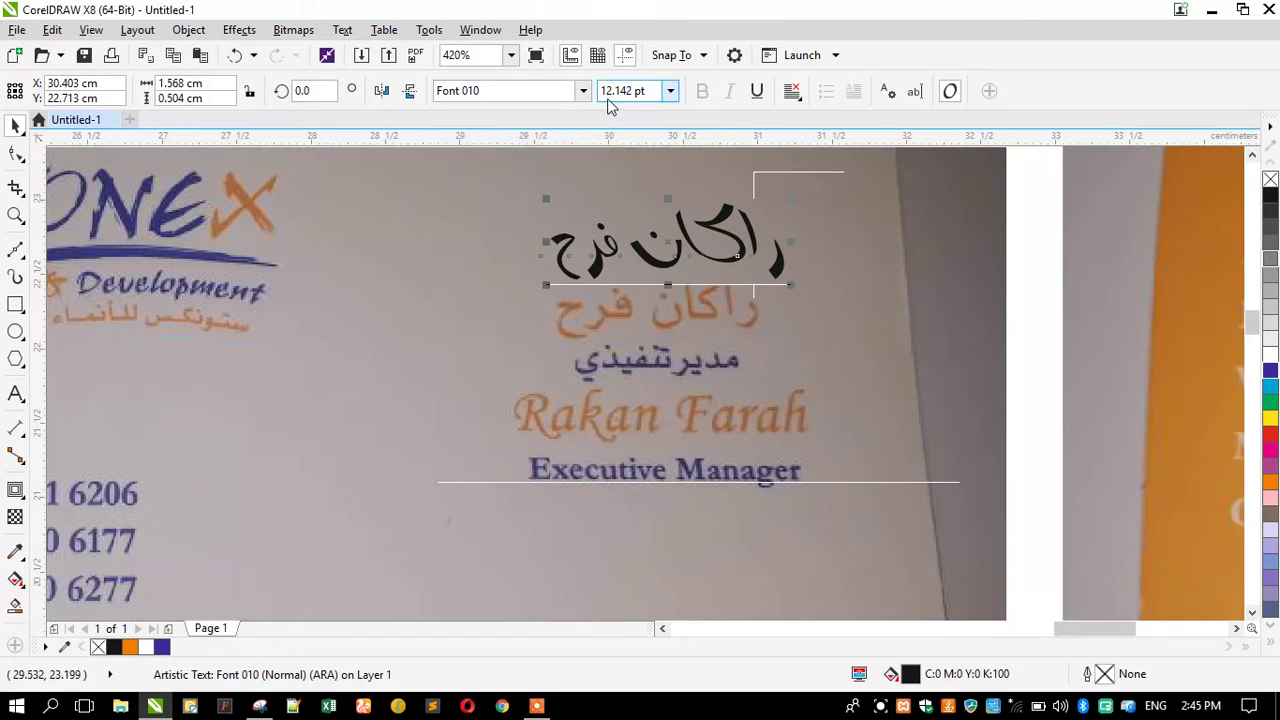
pyautogui.click(584, 91)
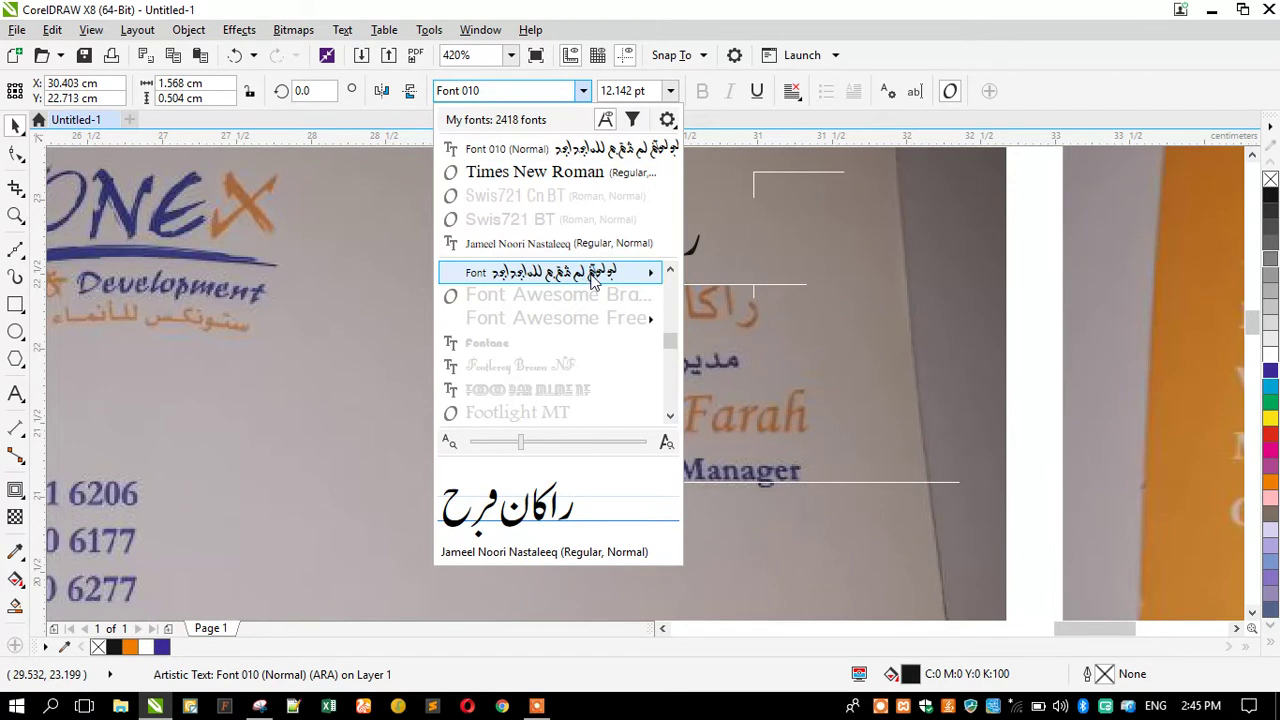
pyautogui.moveTo(592, 281)
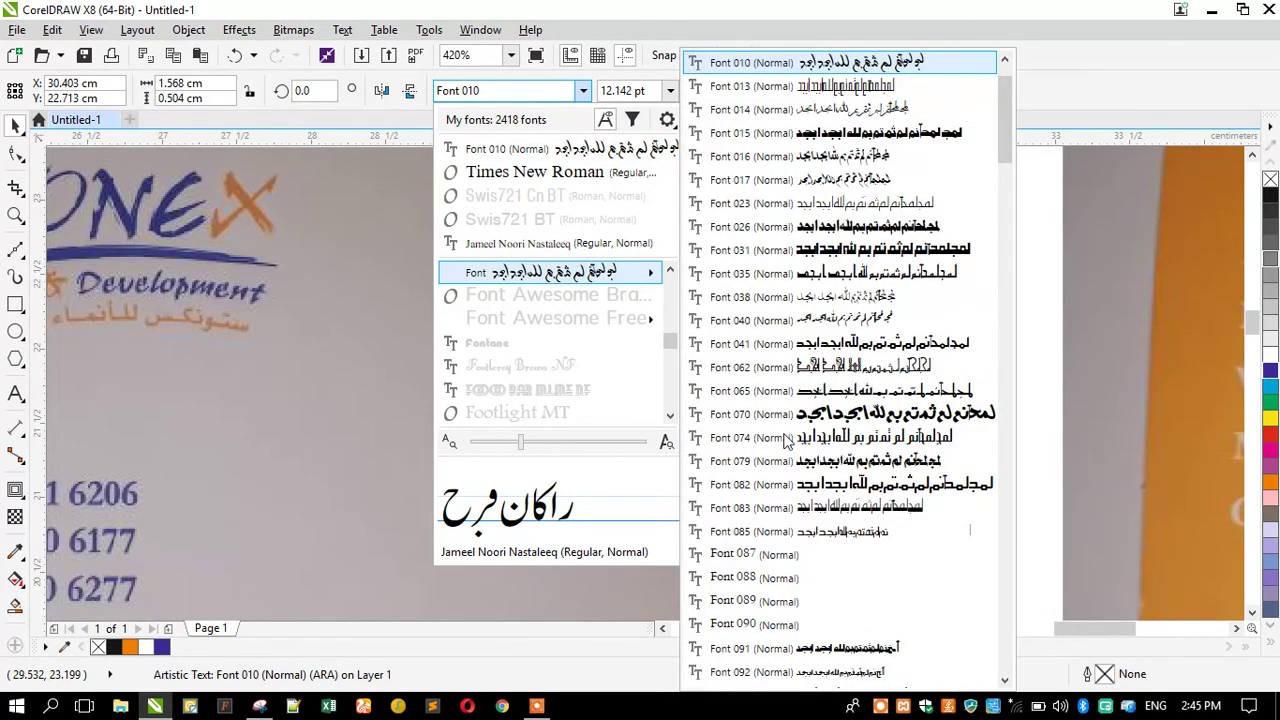
pyautogui.scroll(-1, 786, 500)
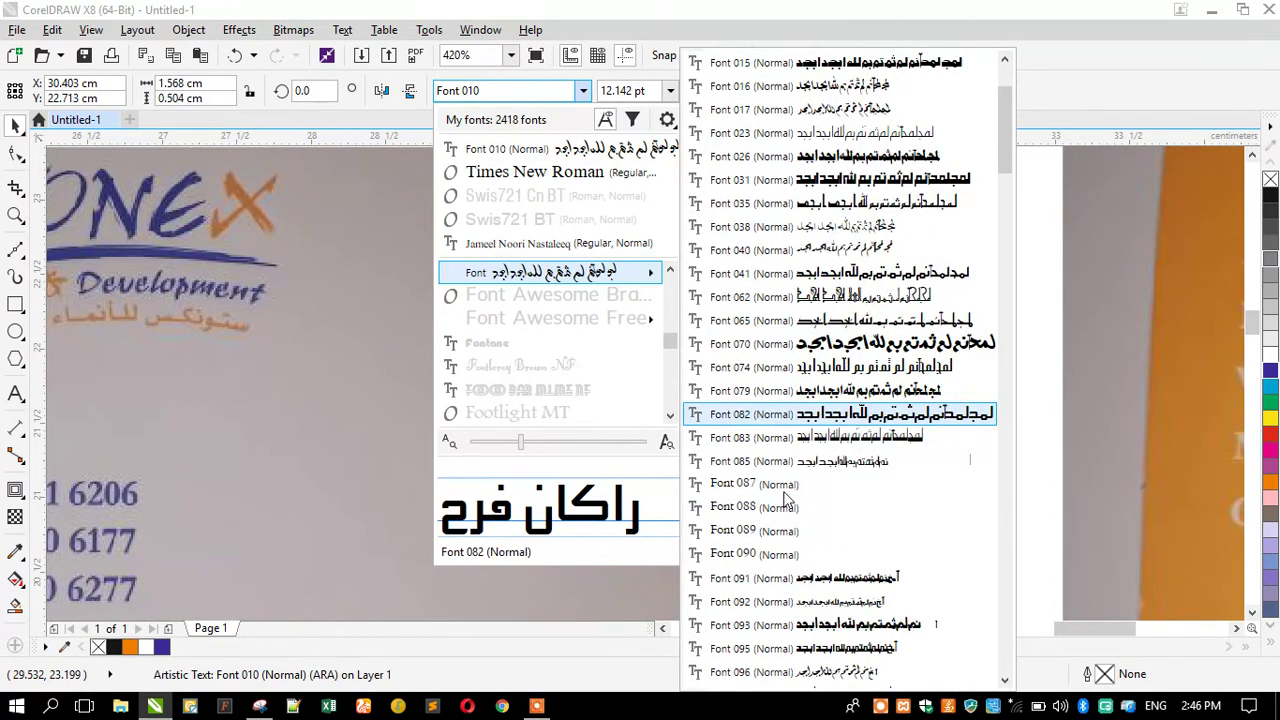
pyautogui.scroll(-3, 786, 497)
pyautogui.scroll(-4, 786, 497)
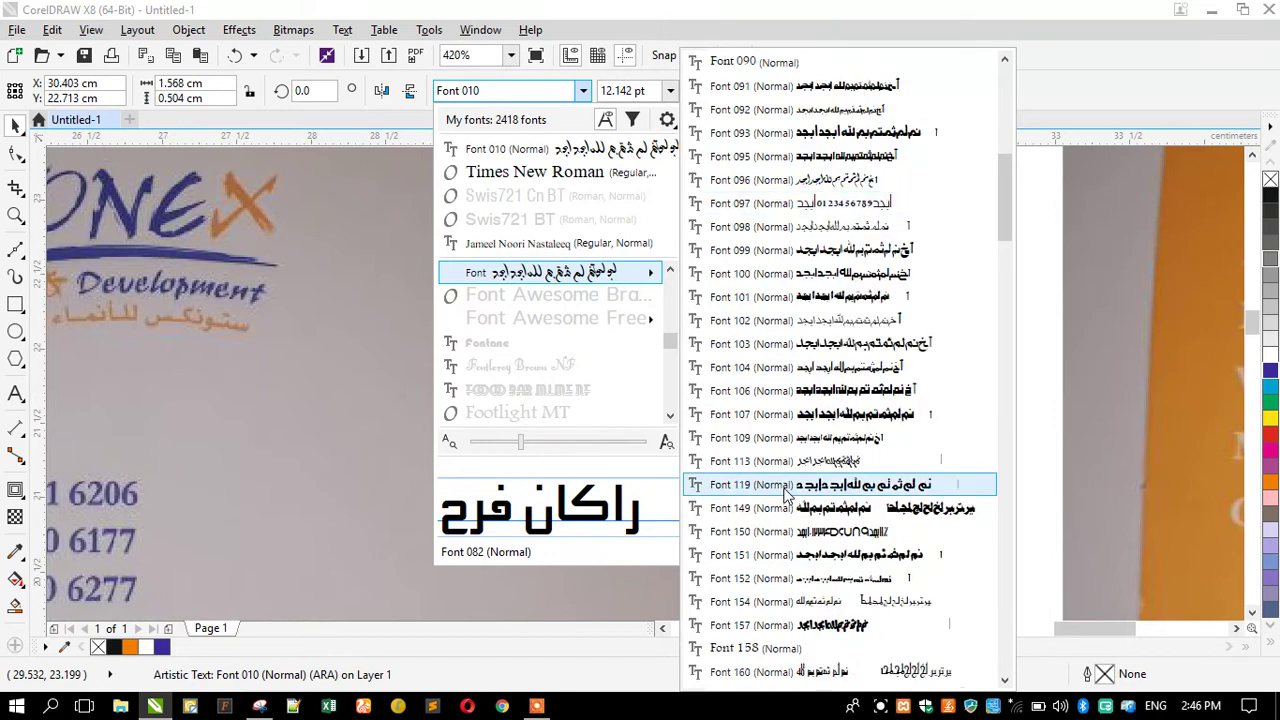
pyautogui.scroll(-1, 786, 497)
pyautogui.scroll(-15, 786, 497)
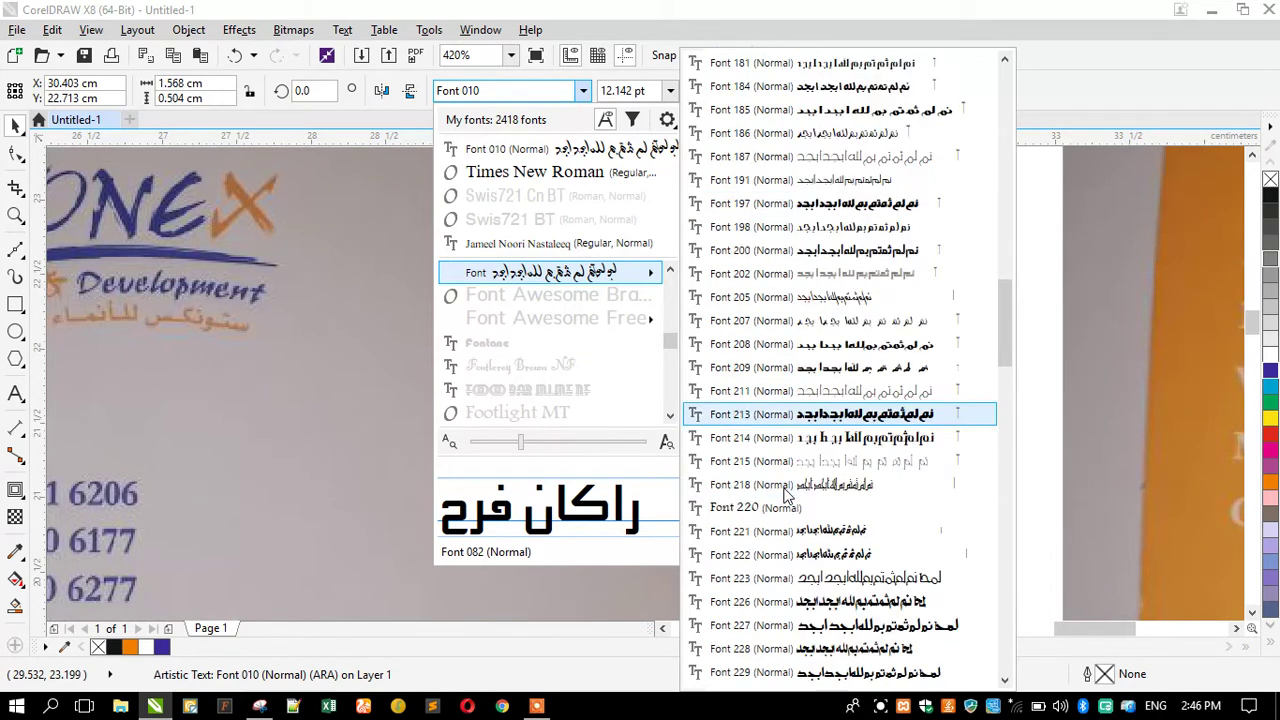
pyautogui.scroll(-5, 786, 497)
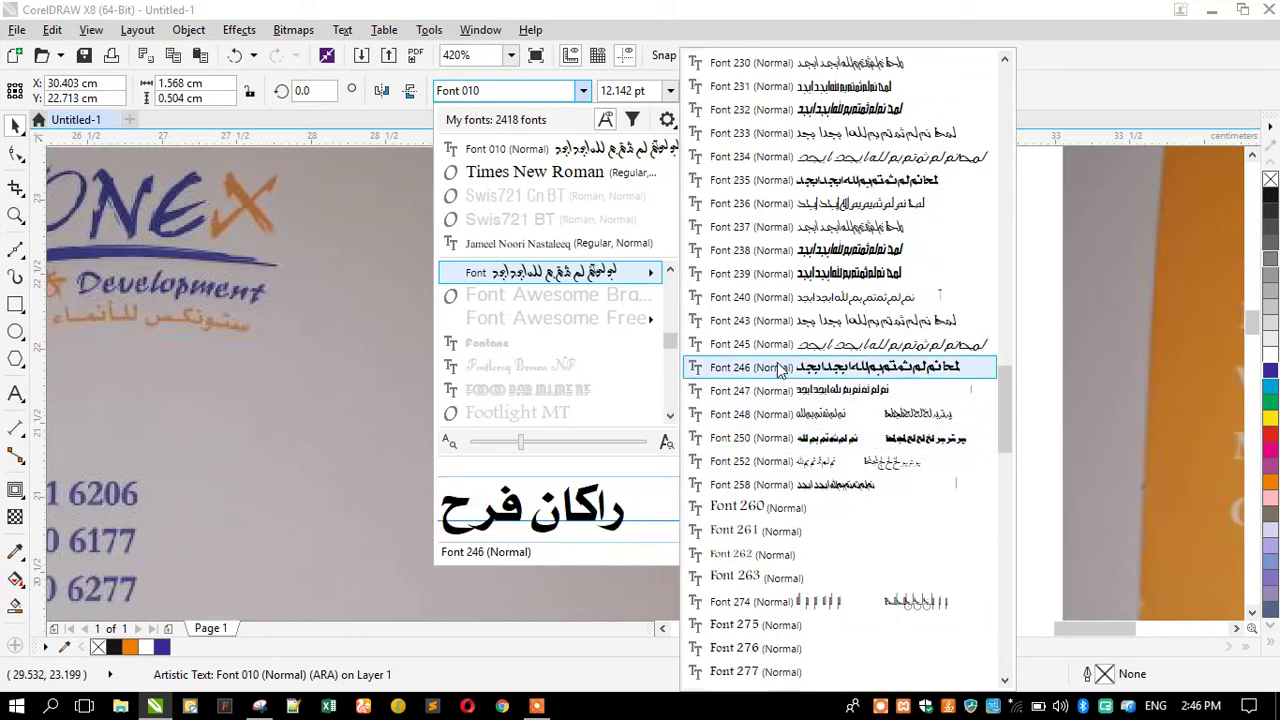
pyautogui.click(810, 184)
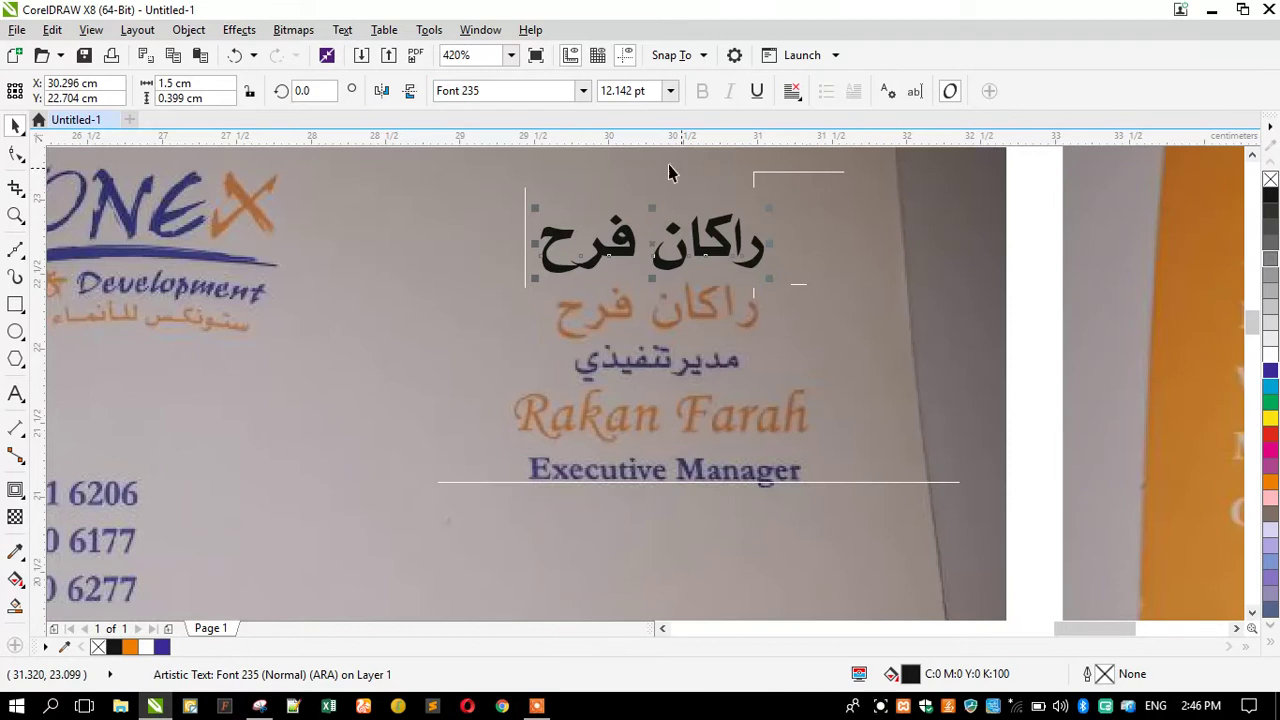
# Compare Font 323 and Font 322, then undo twice to return to Font 235.
pyautogui.click(584, 93)
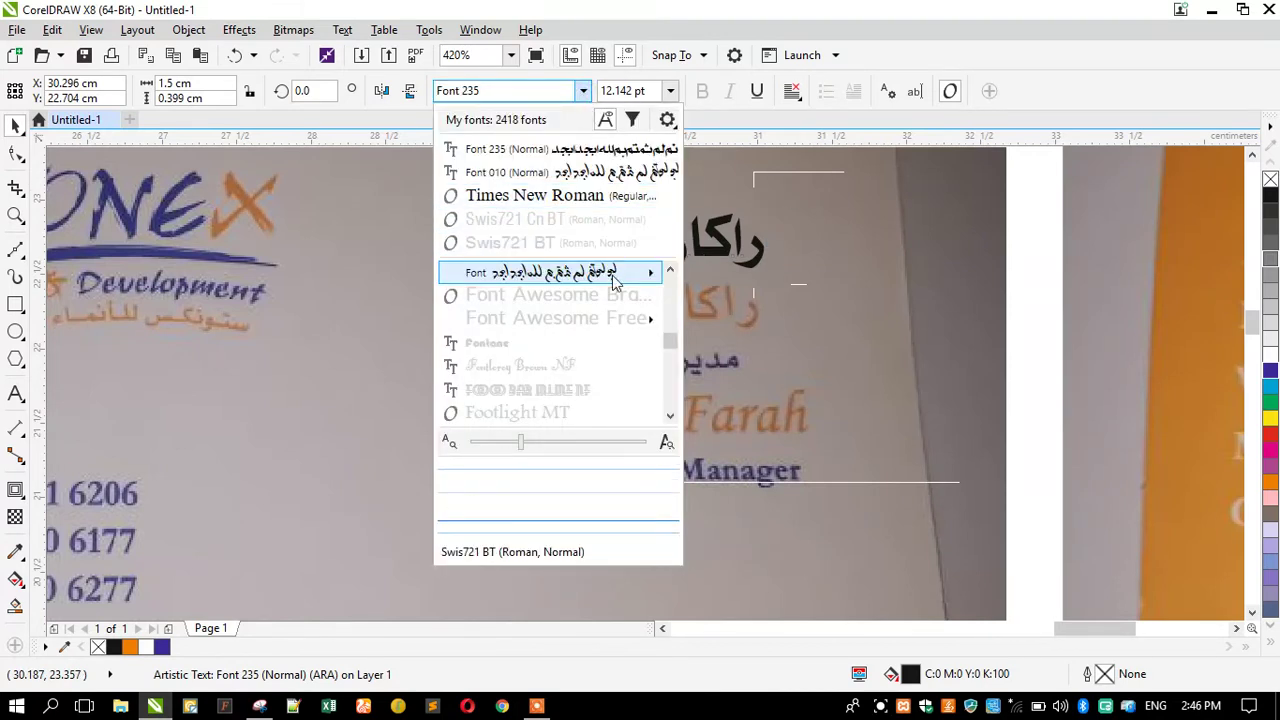
pyautogui.moveTo(613, 280)
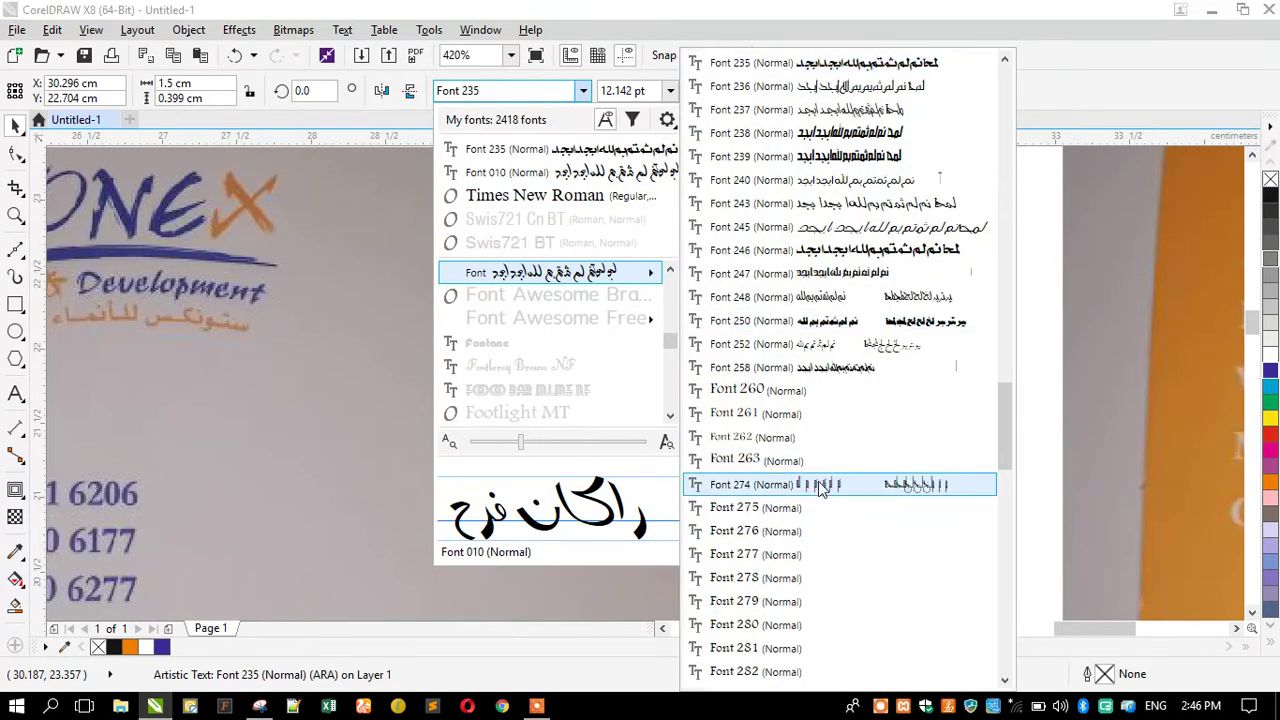
pyautogui.scroll(-6, 818, 485)
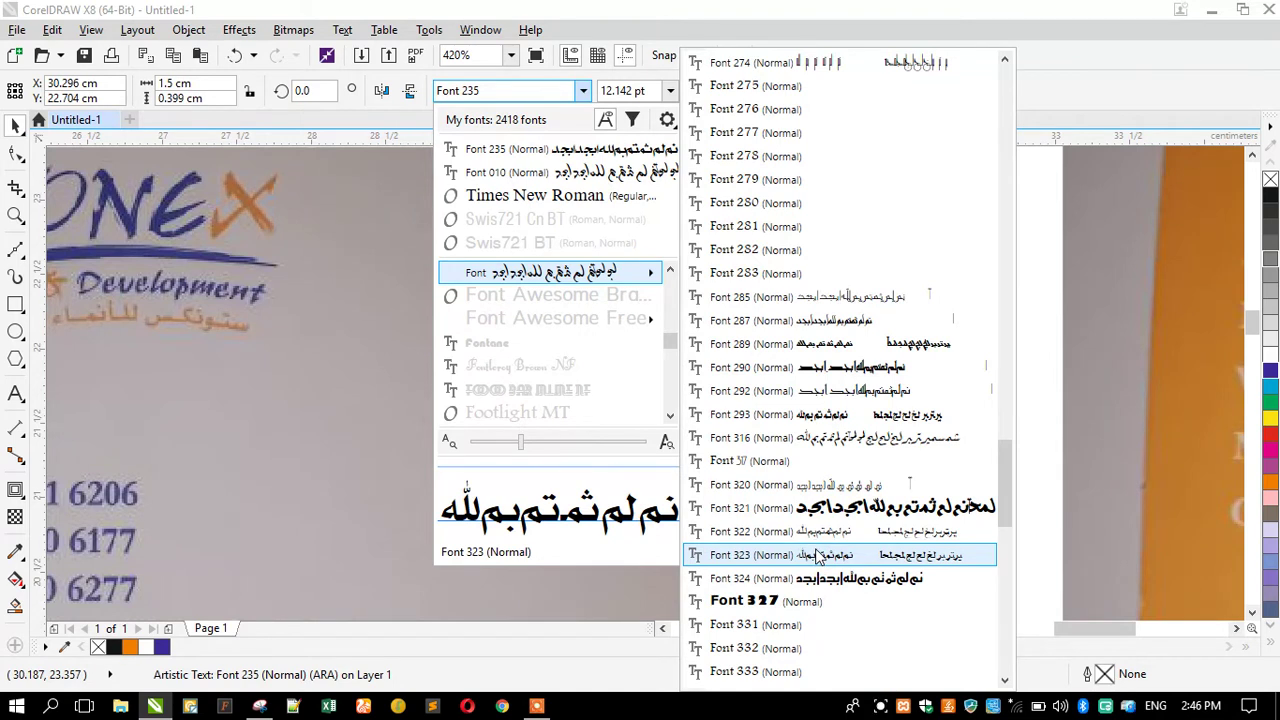
pyautogui.click(818, 556)
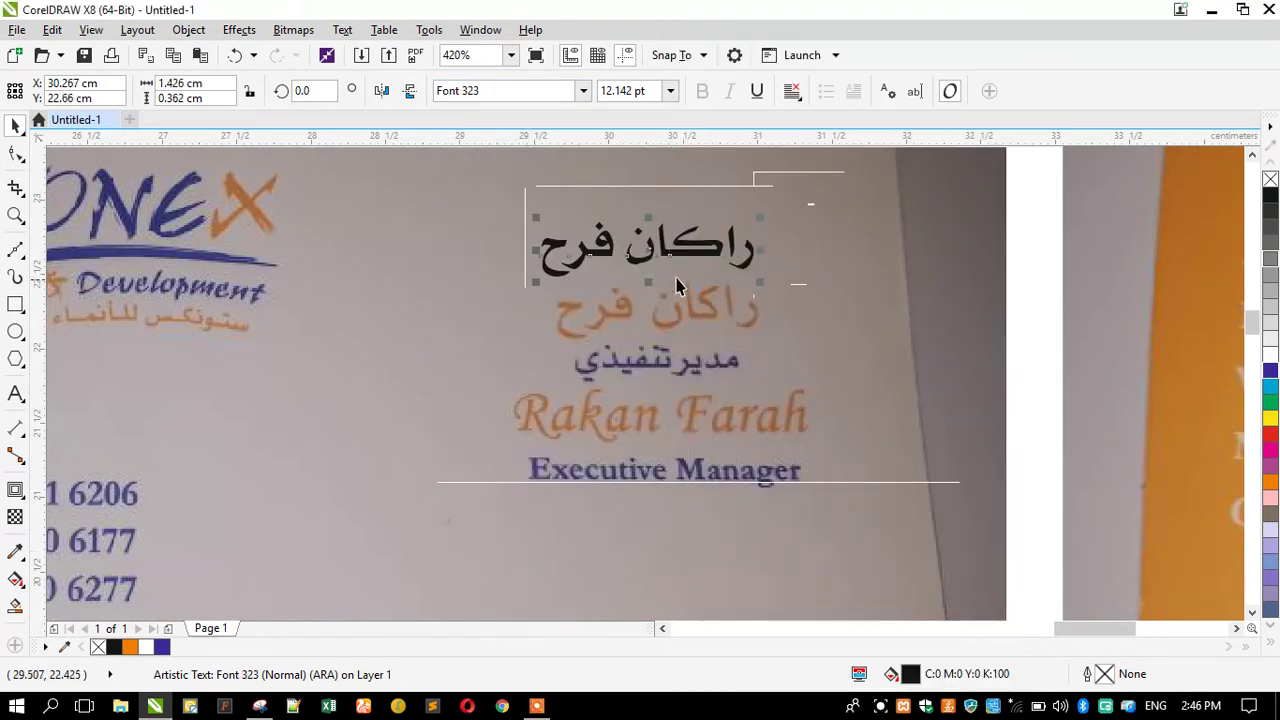
pyautogui.scroll(3, 676, 244)
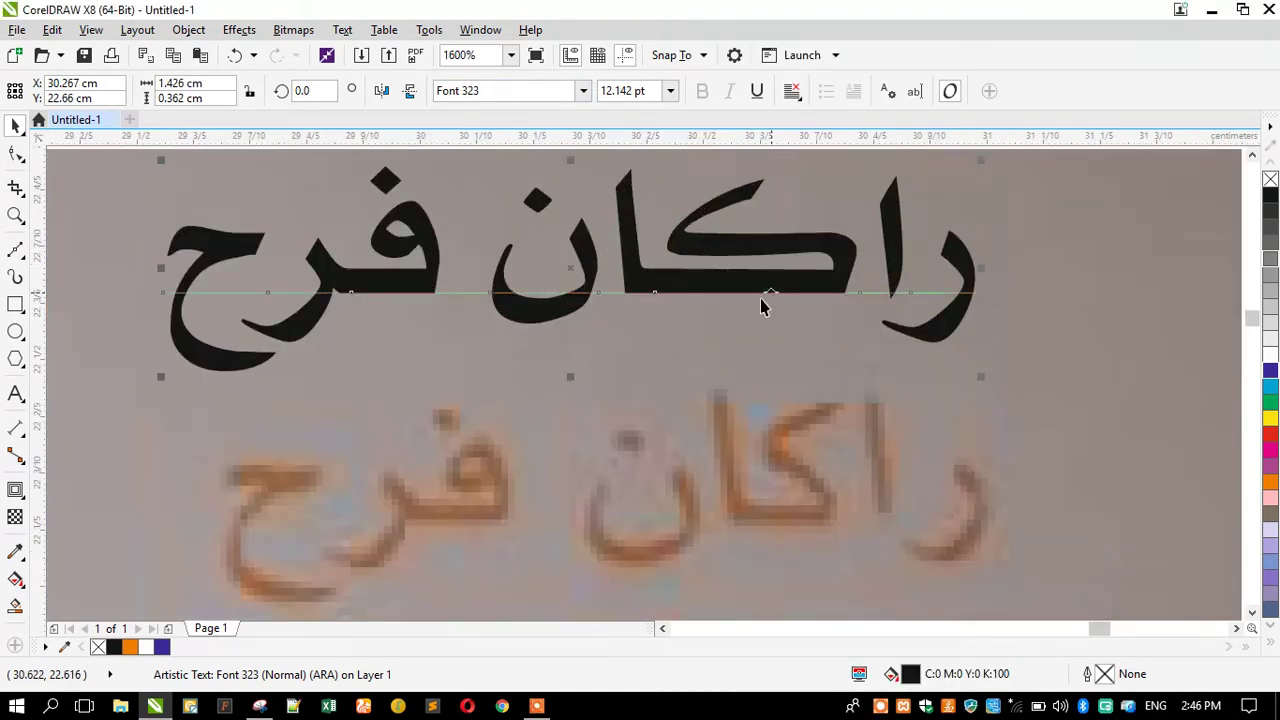
pyautogui.click(583, 91)
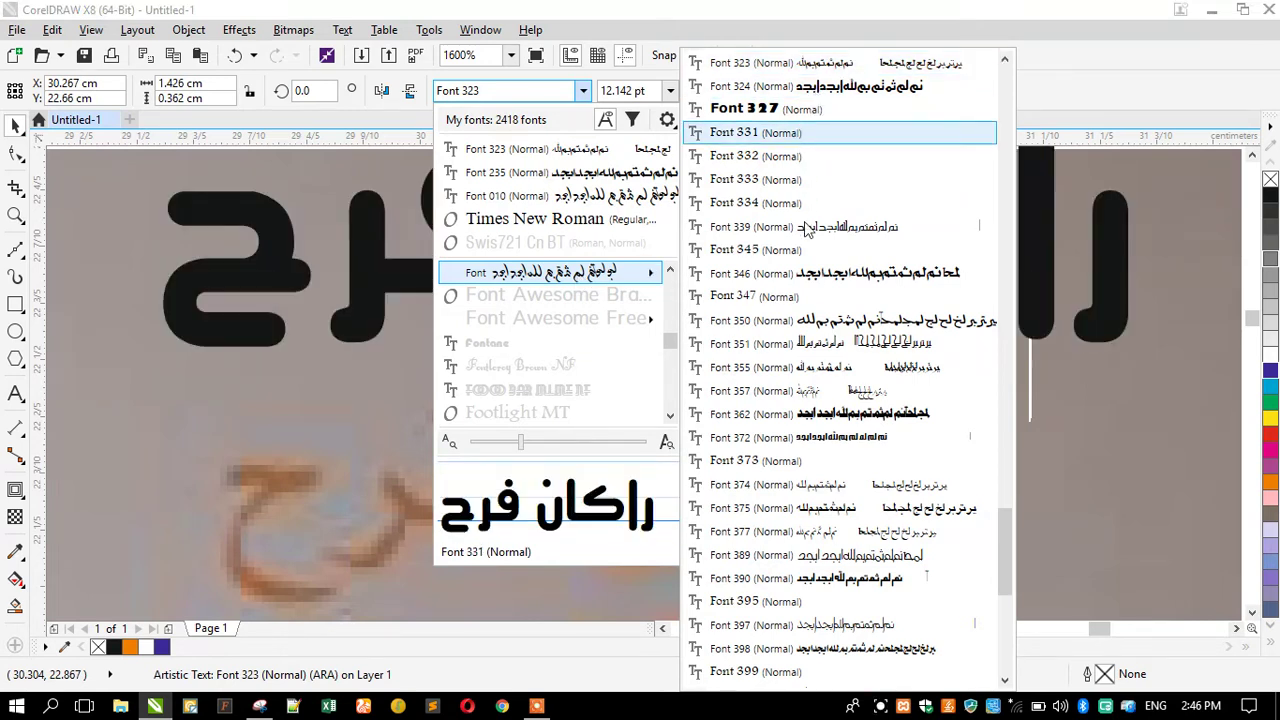
pyautogui.scroll(1, 815, 277)
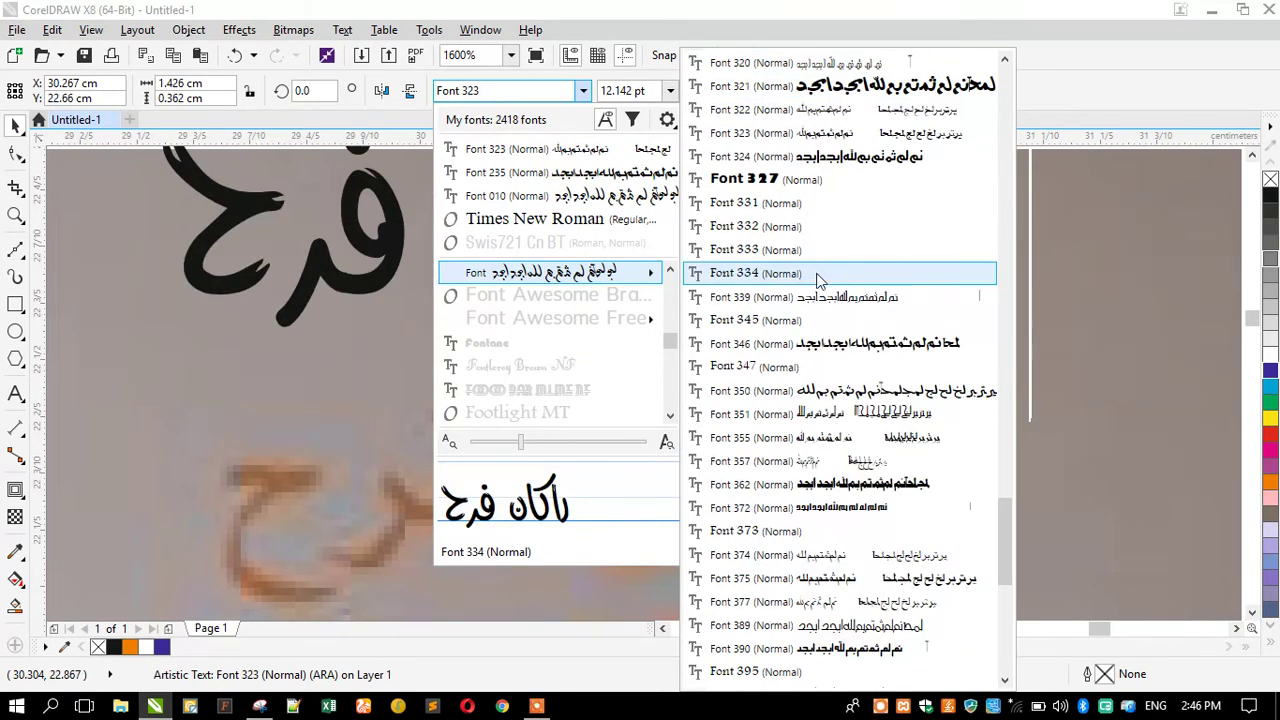
pyautogui.click(778, 126)
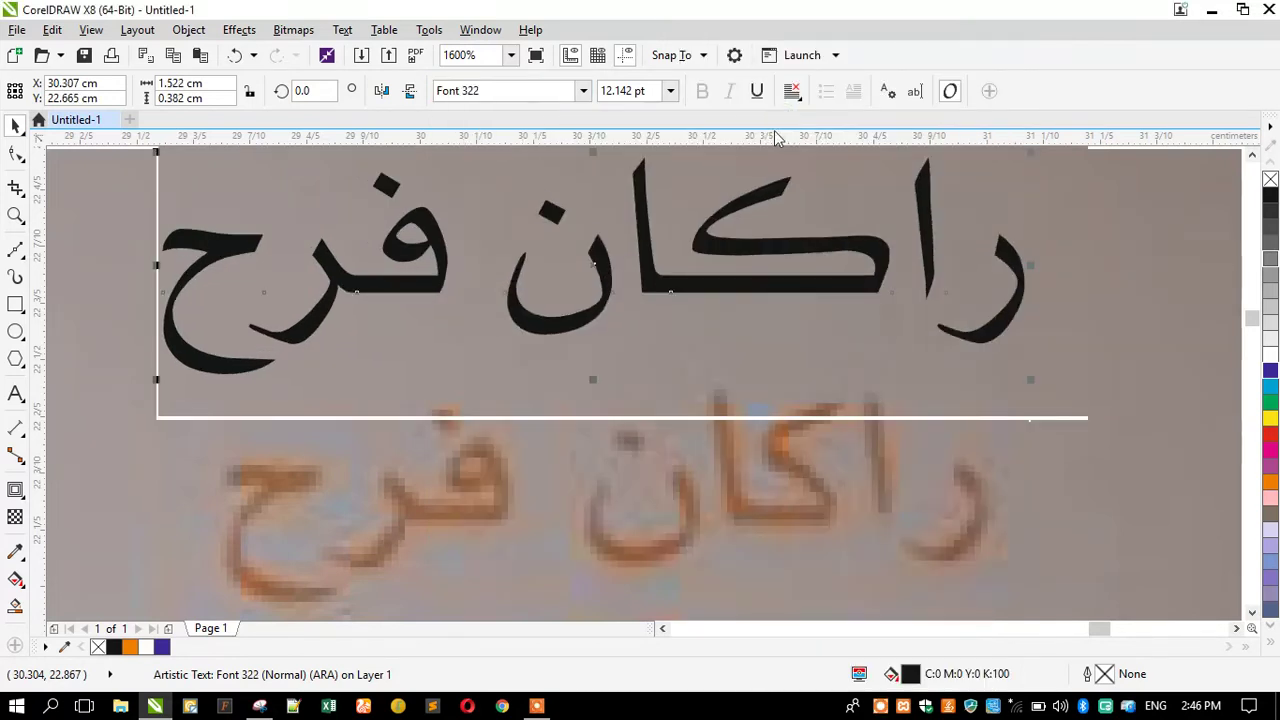
pyautogui.click(237, 57)
pyautogui.click(237, 57)
pyautogui.scroll(-1, 657, 306)
# Scale the Arabic name to about 10.4 pt over the orange name and stretch it with tatweel characters.
pyautogui.moveTo(644, 318); pyautogui.dragTo(640, 441)
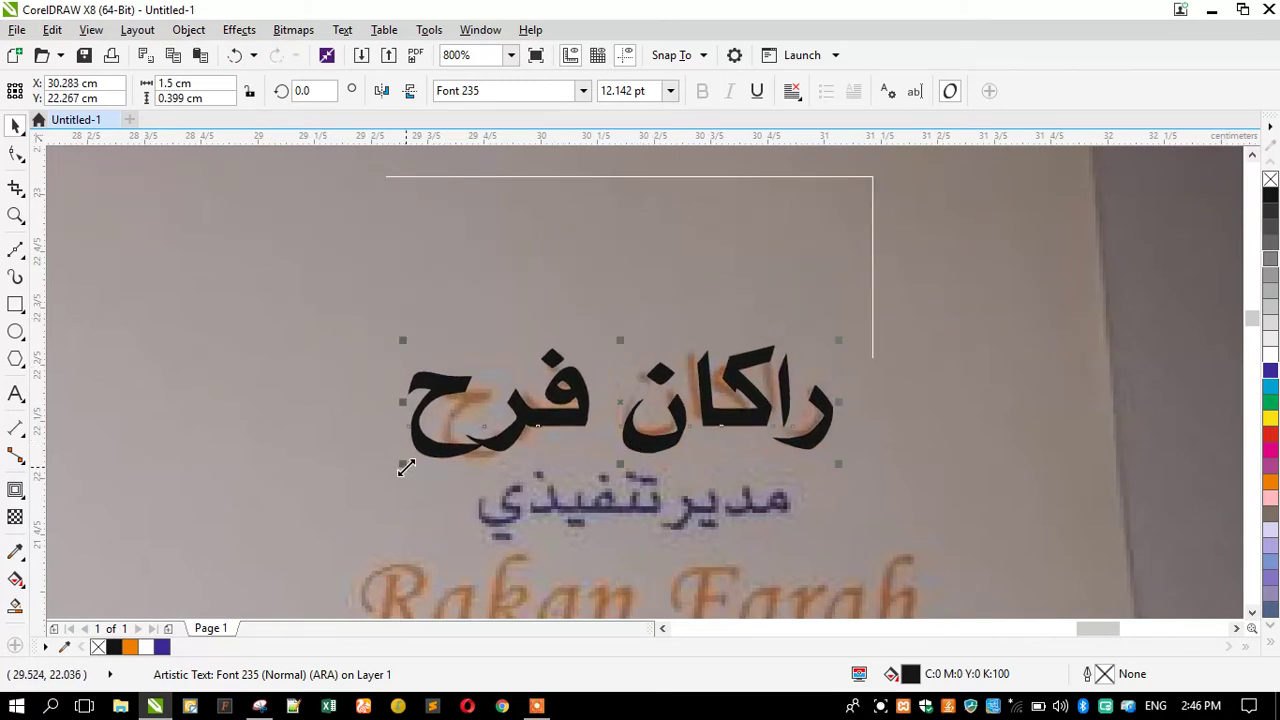
pyautogui.moveTo(408, 468); pyautogui.dragTo(482, 487)
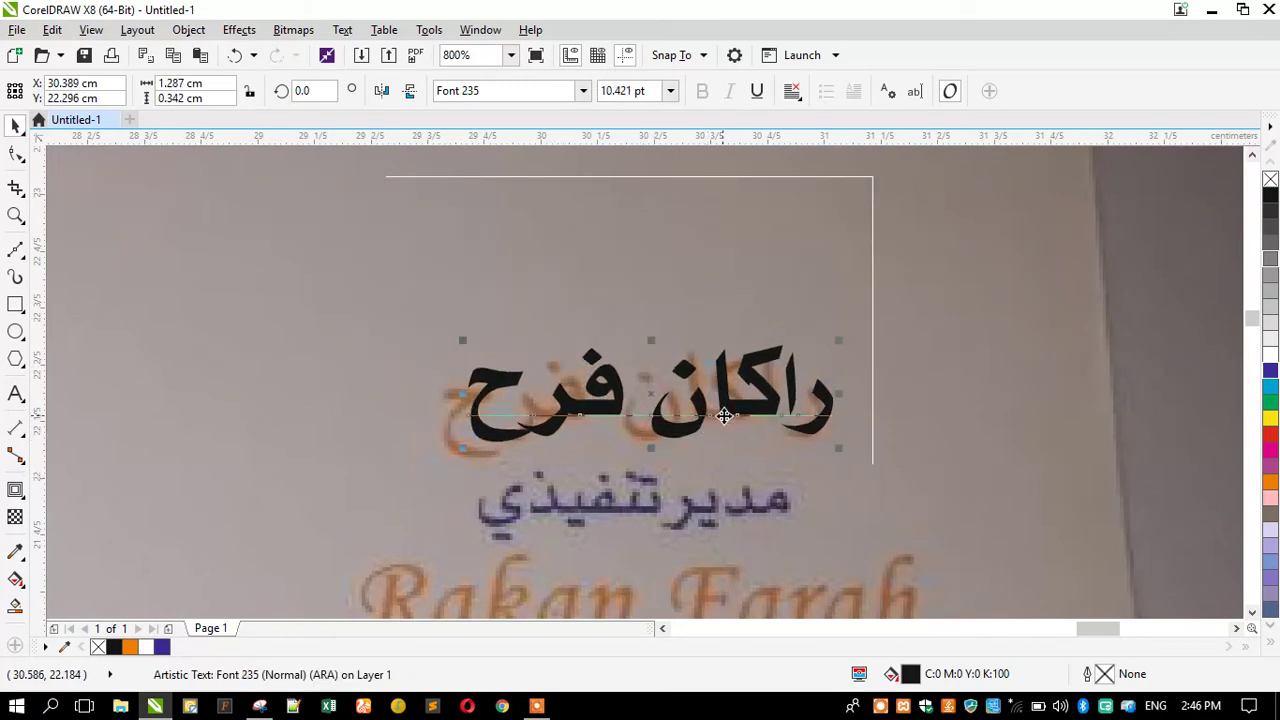
pyautogui.doubleClick(737, 407)
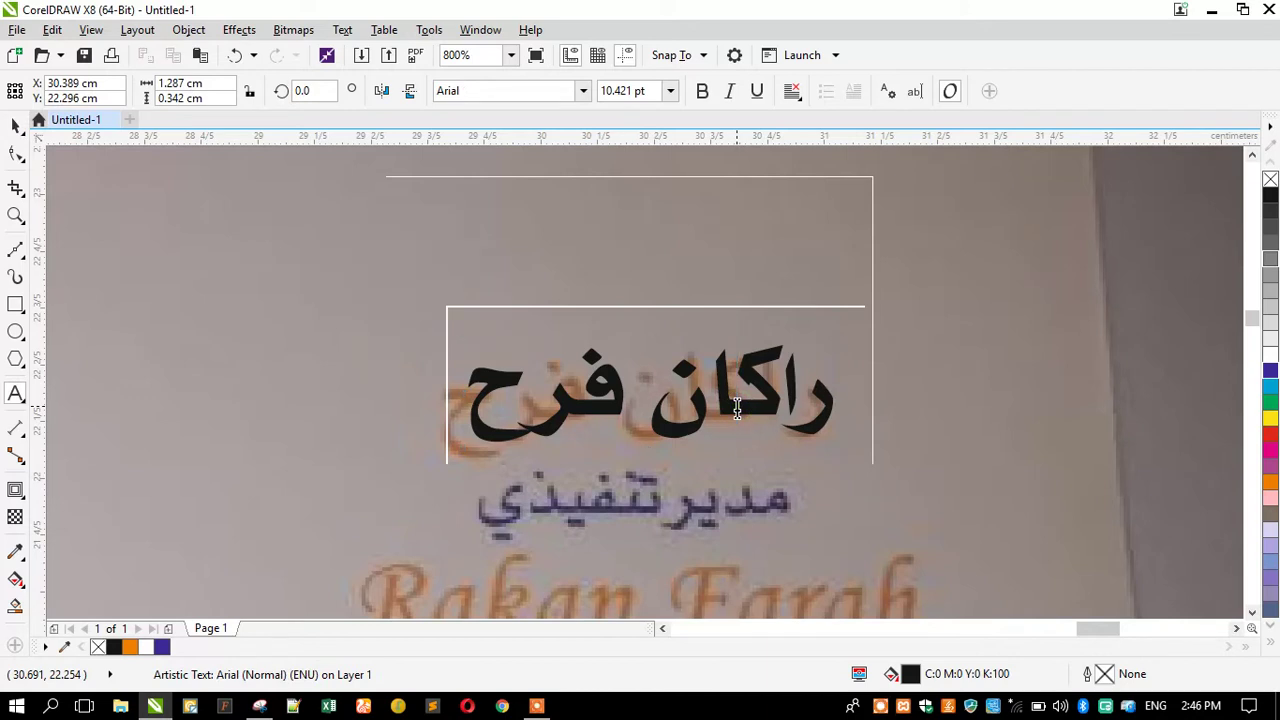
pyautogui.hotkey('alt', 'shift')
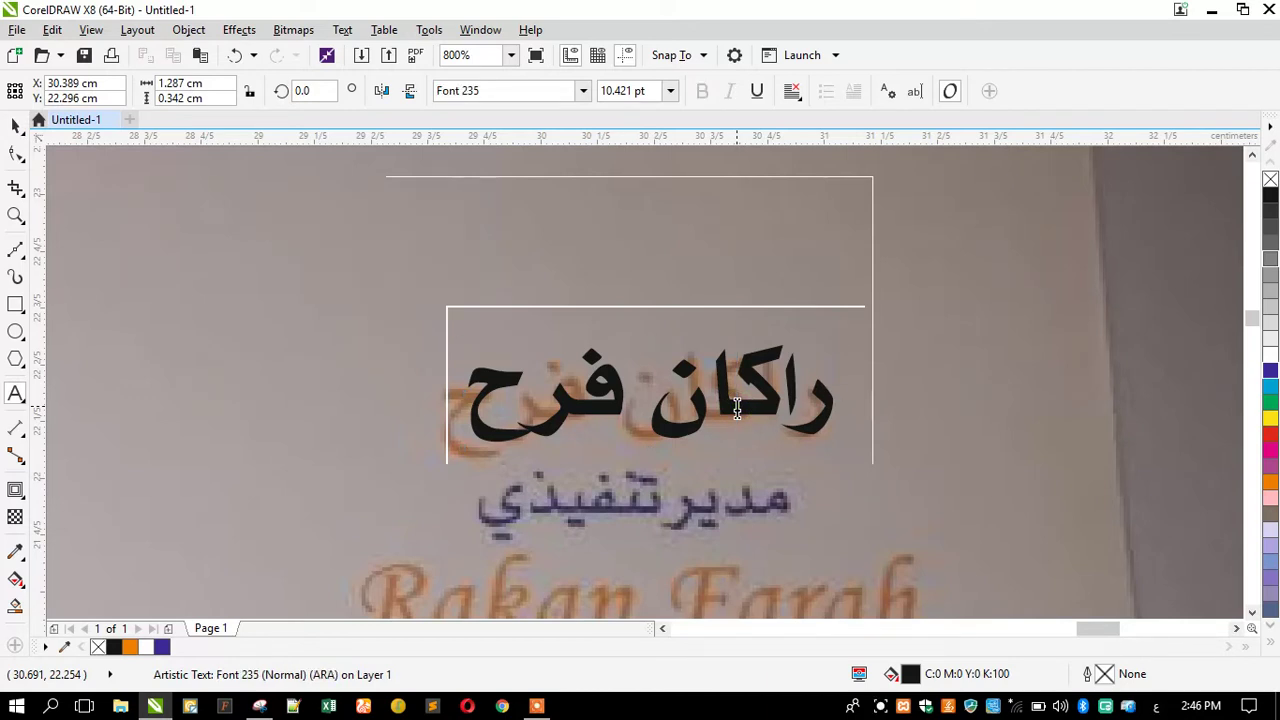
pyautogui.write('ـ')
pyautogui.click(572, 431)
pyautogui.write('ـ')
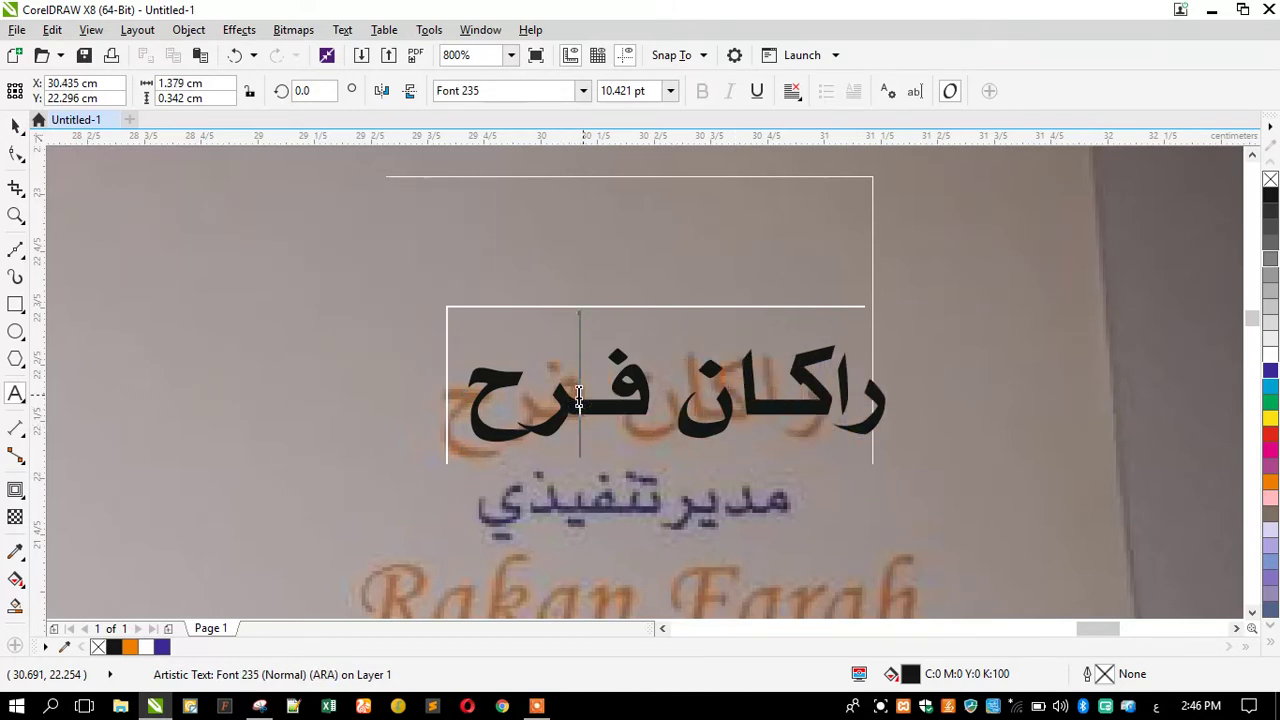
pyautogui.click(14, 126)
pyautogui.moveTo(582, 416); pyautogui.dragTo(539, 284)
pyautogui.scroll(-2, 543, 416)
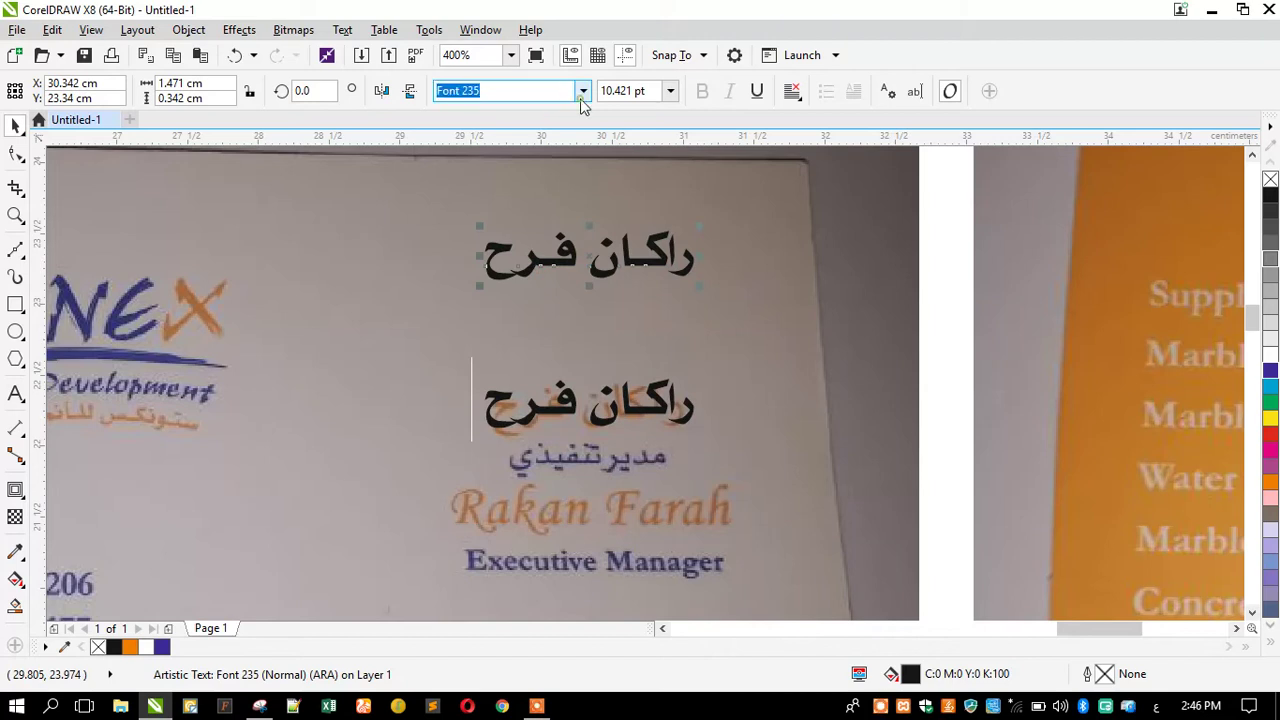
# Set the top Arabic copy to Font 323 and retype it as the job title 'مدير تنفيذي'.
pyautogui.click(582, 93)
pyautogui.click(500, 171)
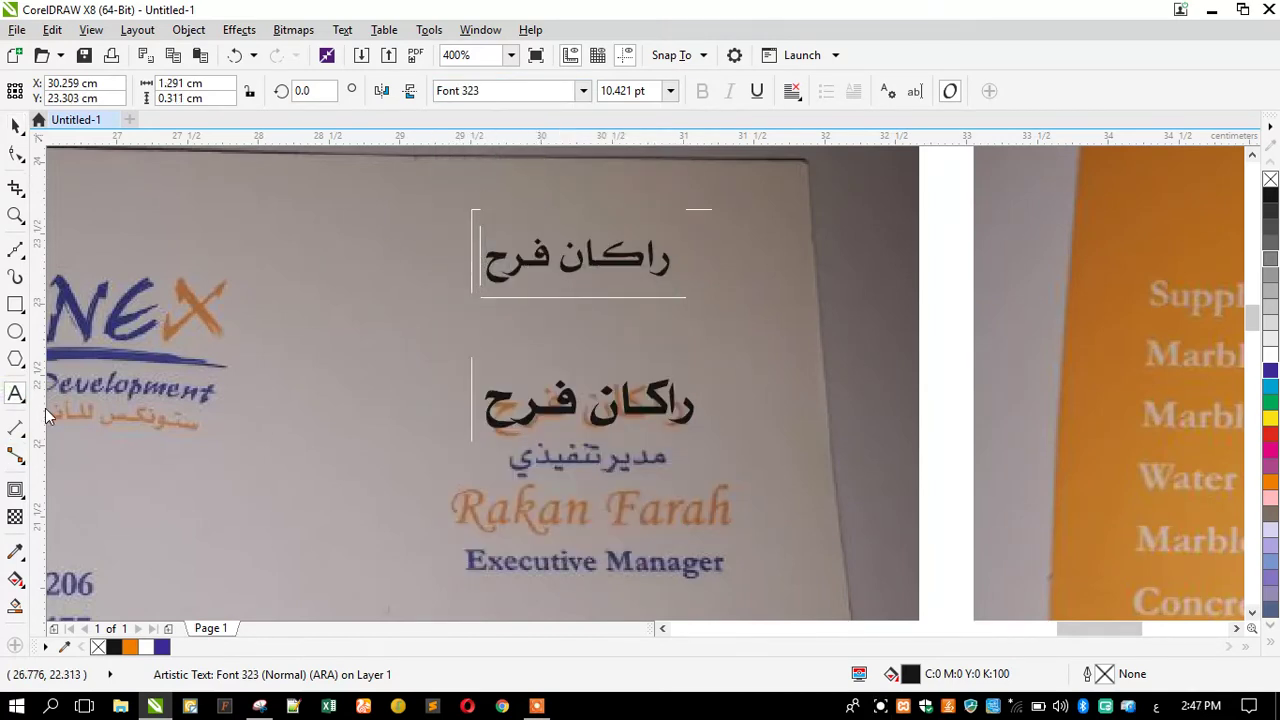
pyautogui.hotkey('ctrl', 'a')
pyautogui.write('مدير ')
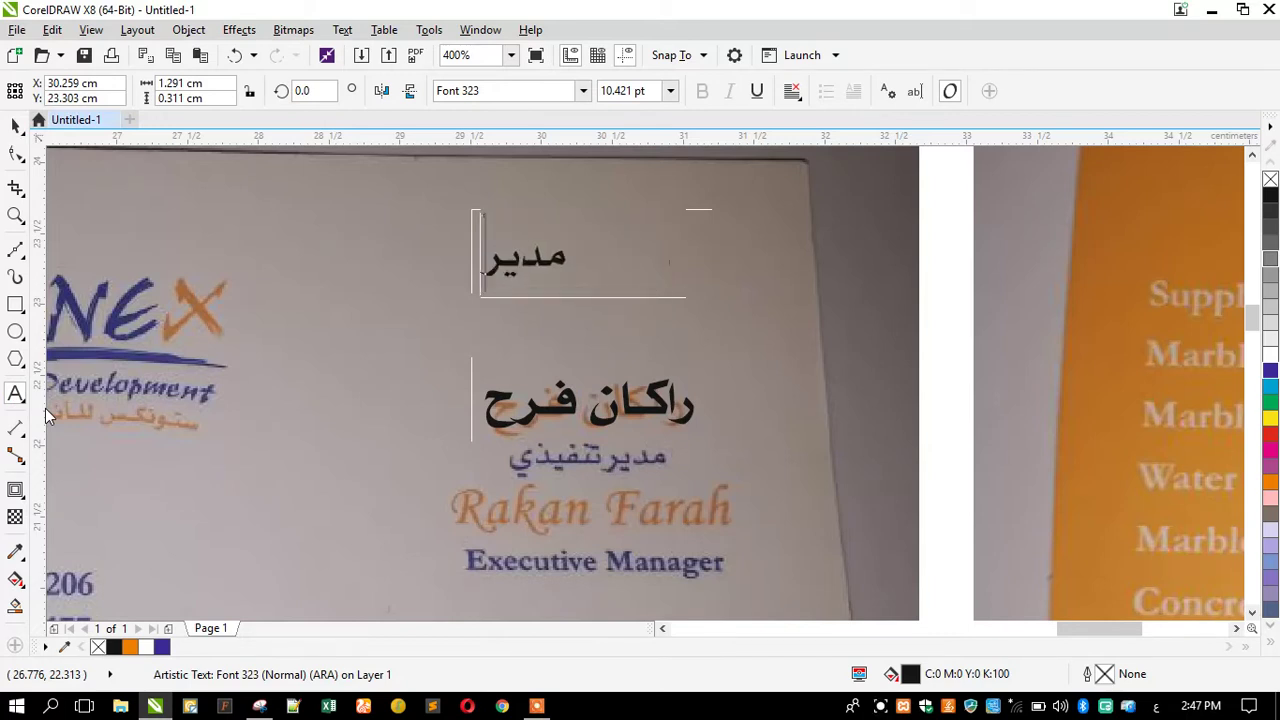
pyautogui.write('تن')
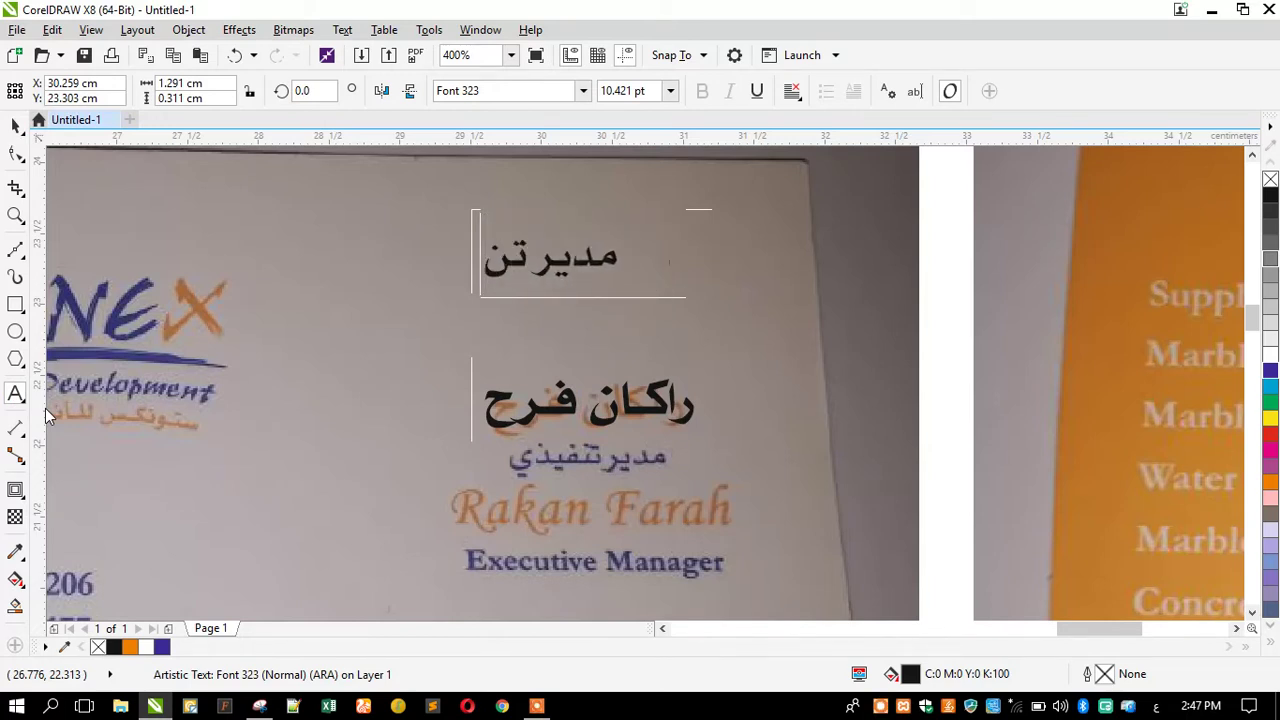
pyautogui.write('ف')
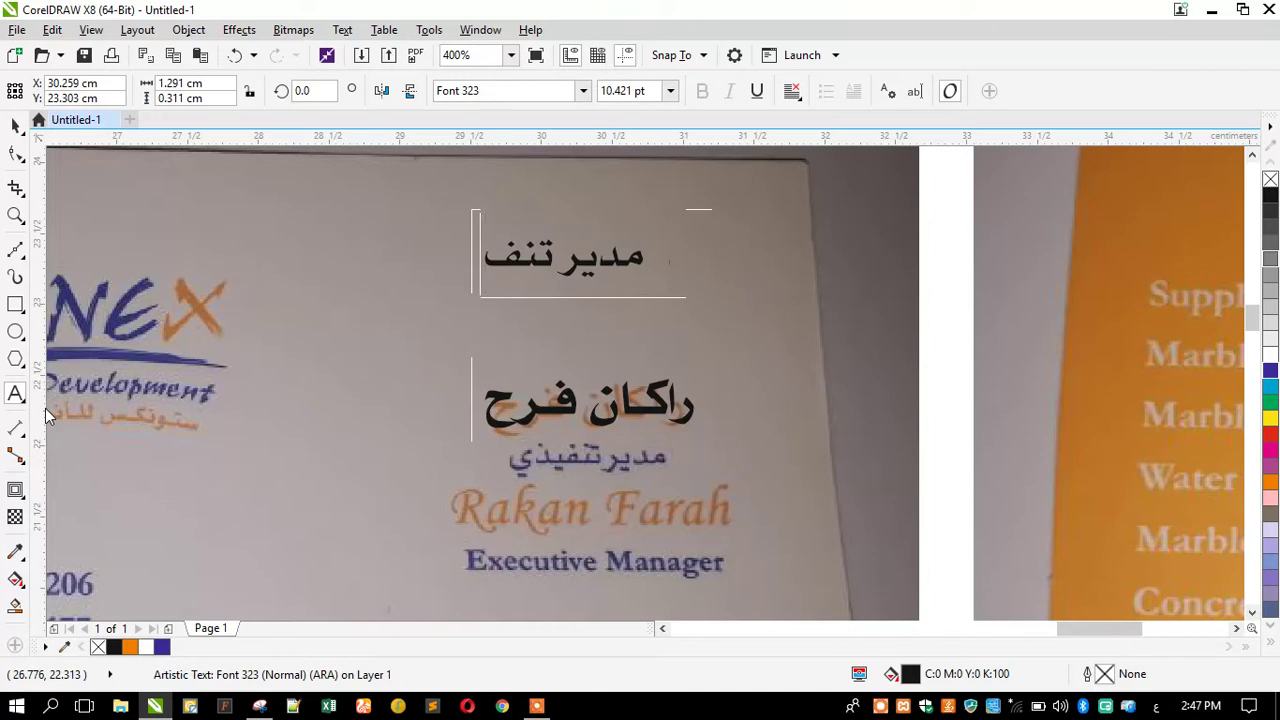
pyautogui.write('يذي')
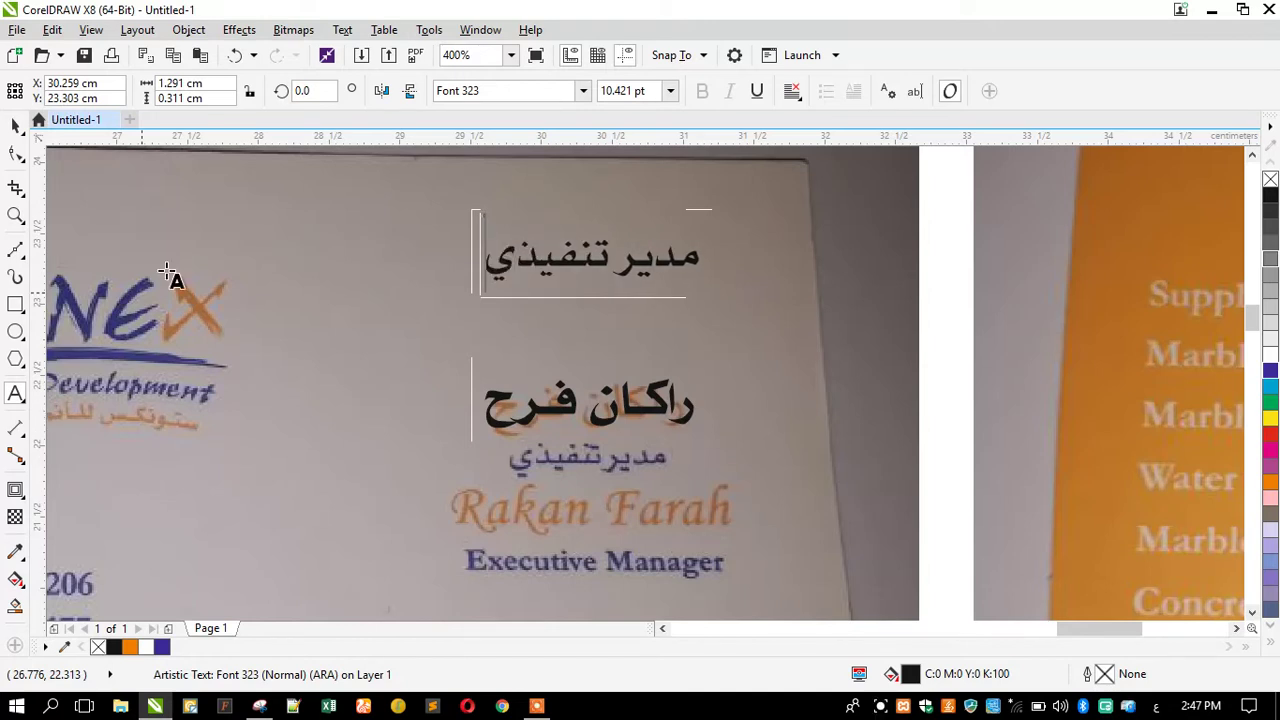
pyautogui.click(16, 121)
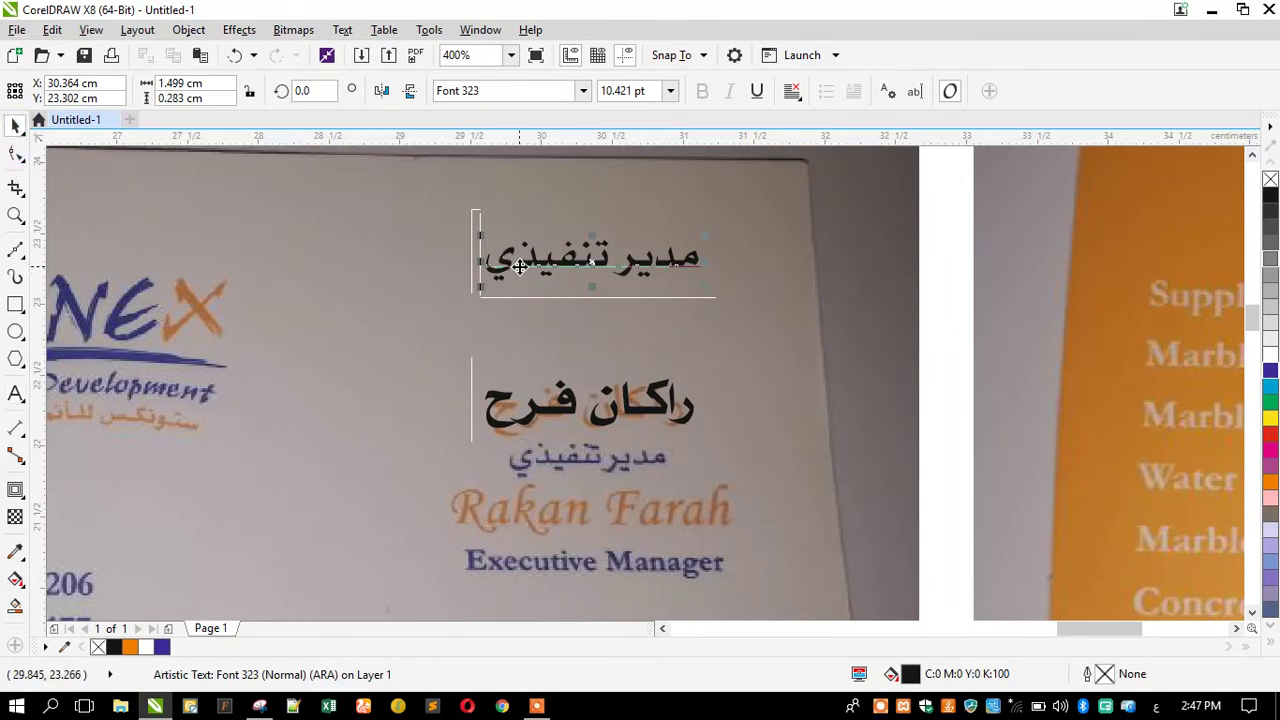
# Move the Arabic job title under the name and centre-align the two lines.
pyautogui.moveTo(520, 265); pyautogui.dragTo(502, 505)
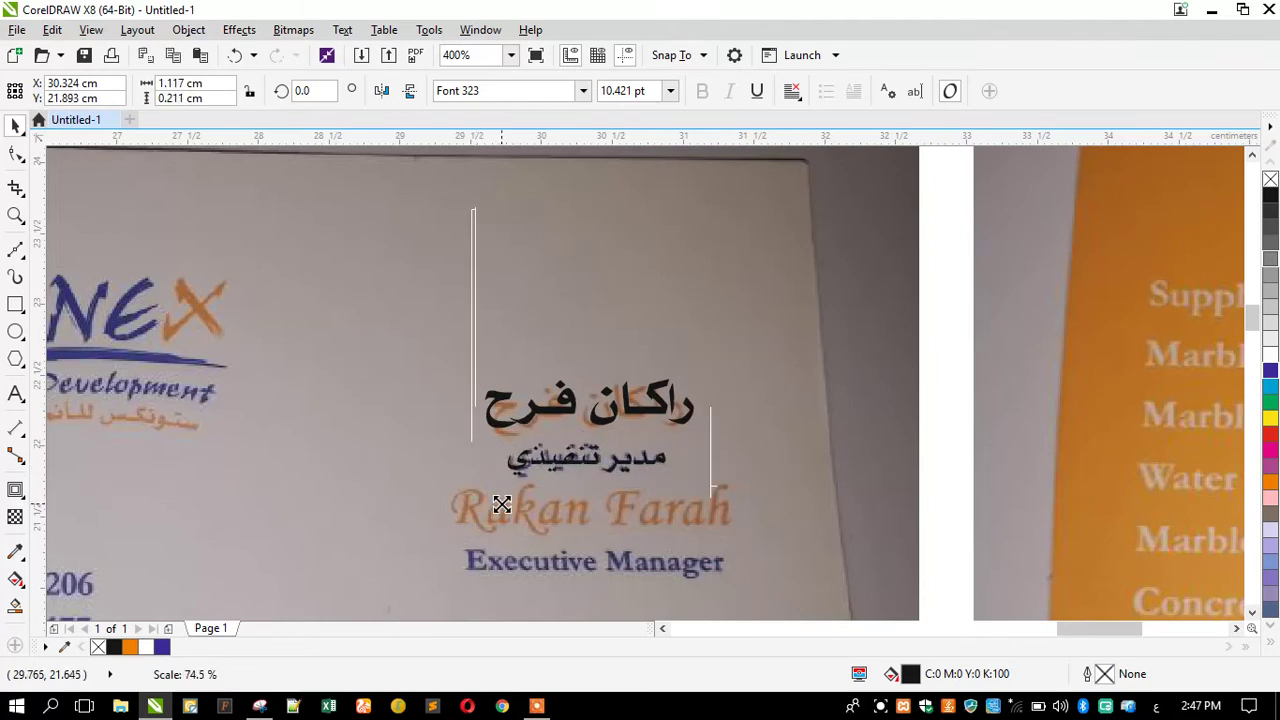
pyautogui.keyDown('shift'); pyautogui.click(572, 412); pyautogui.keyUp('shift')
pyautogui.press('c')
pyautogui.click(421, 441)
pyautogui.scroll(-2, 655, 355)
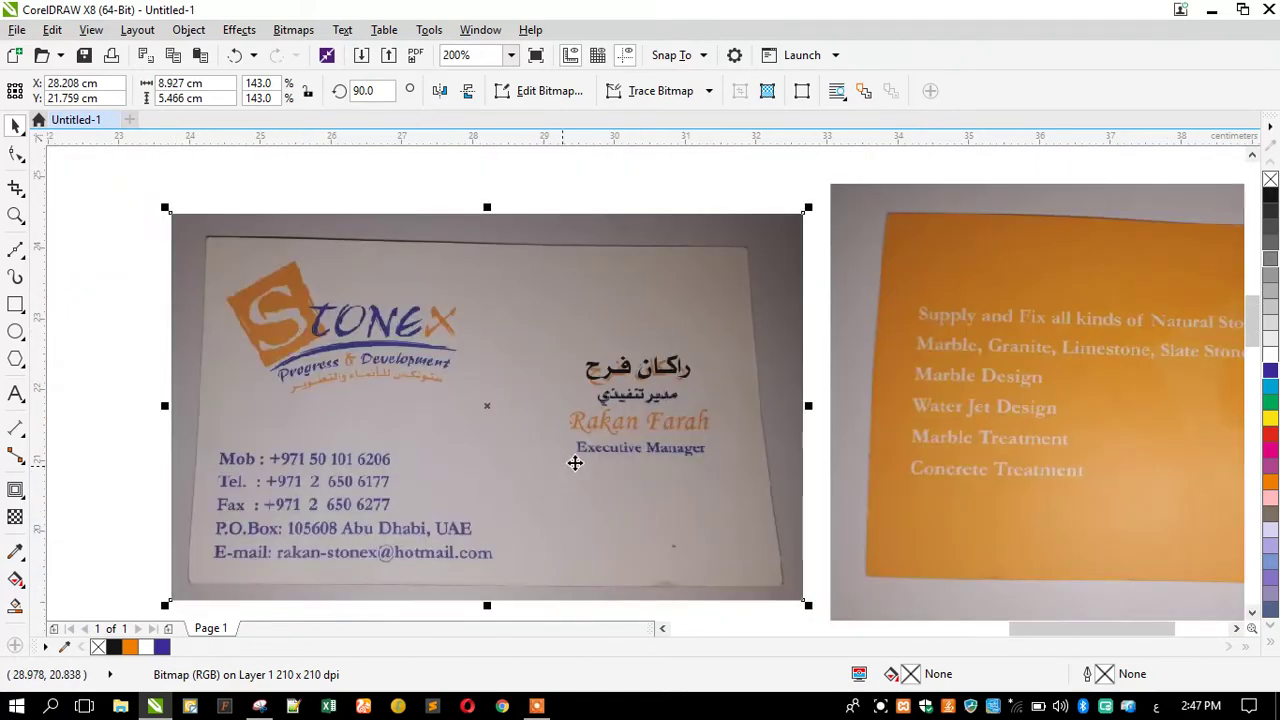
pyautogui.scroll(2, 585, 456)
# Type the cardholder's English name as a new text line near the photo's title.
pyautogui.click(15, 393)
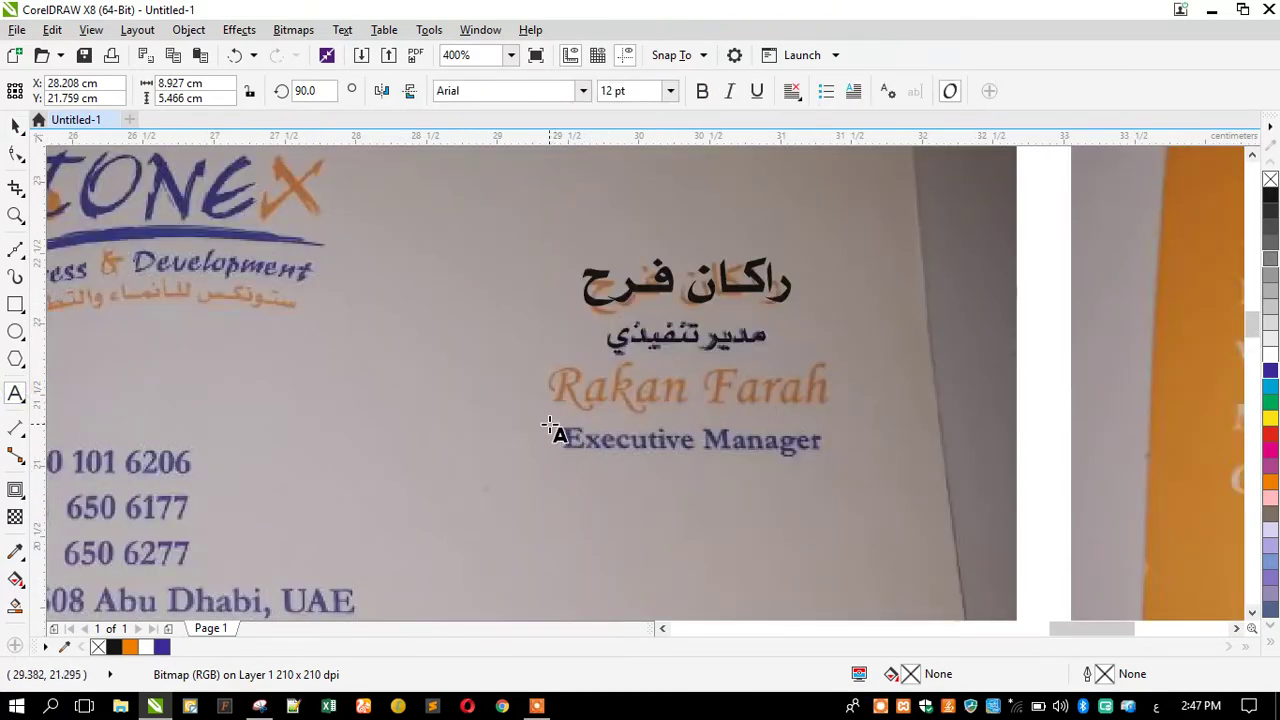
pyautogui.click(453, 450)
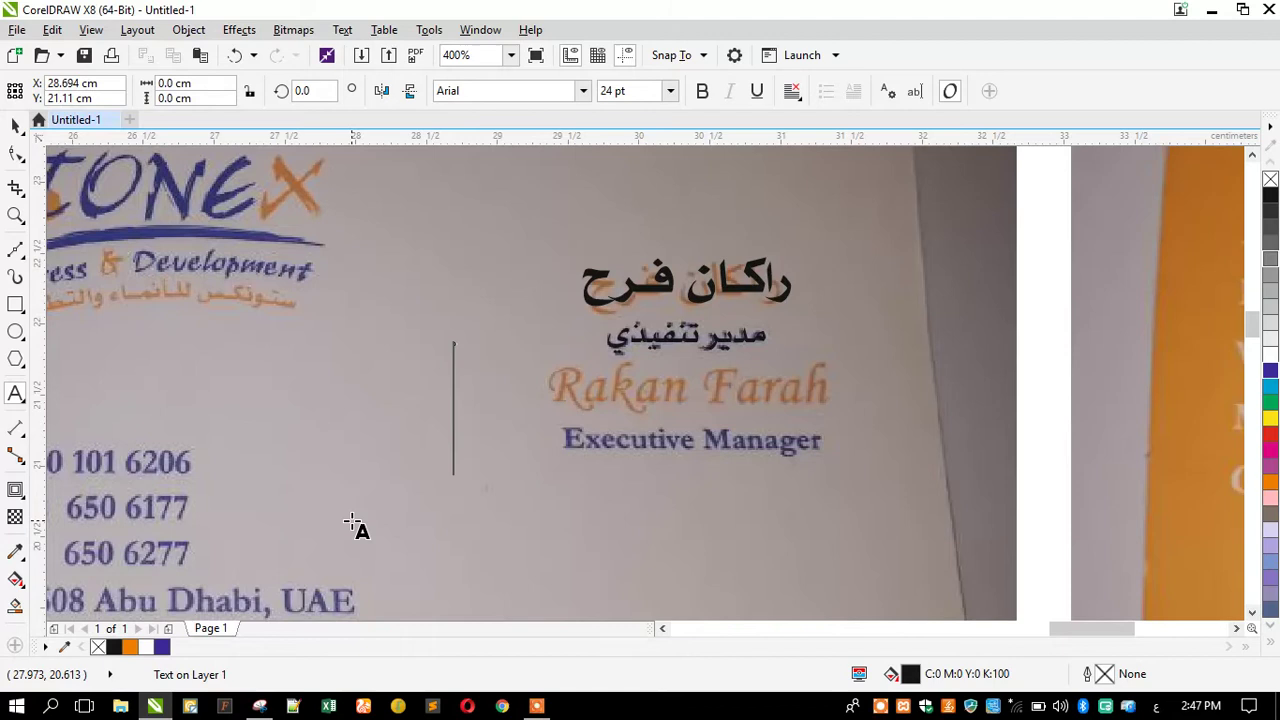
pyautogui.write('Re')
pyautogui.press('BackSpace')
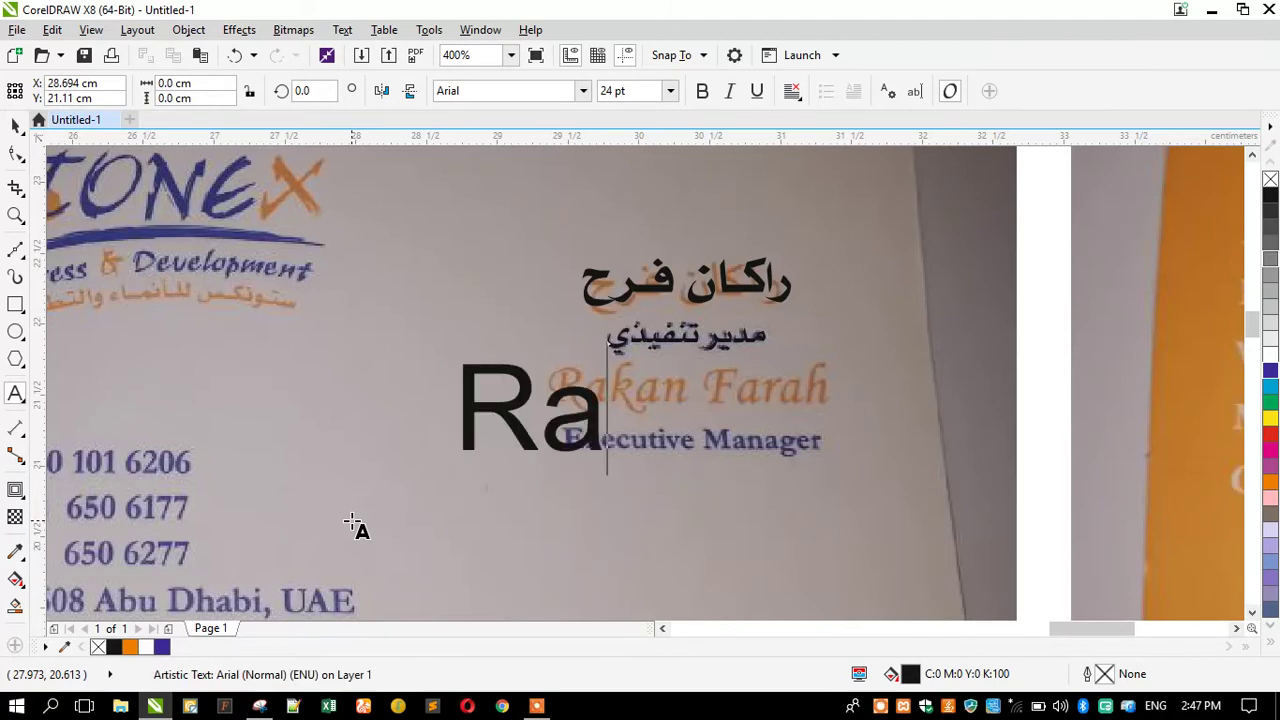
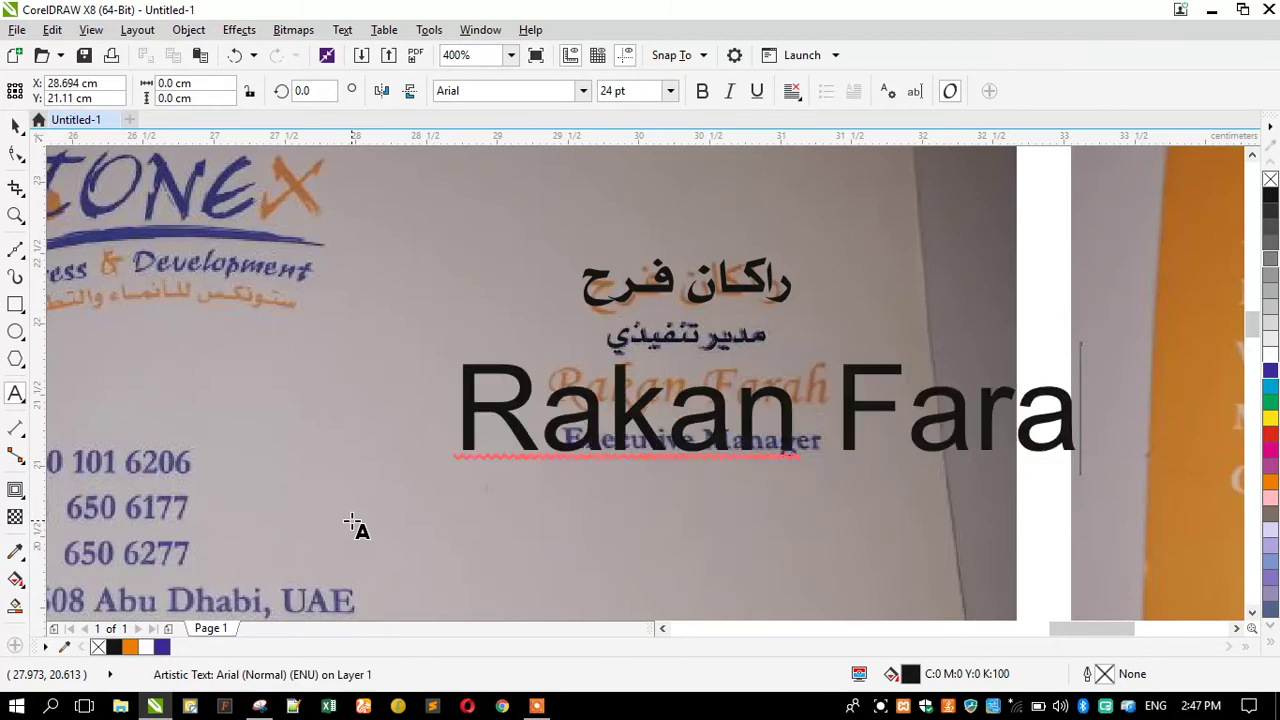
pyautogui.click(14, 127)
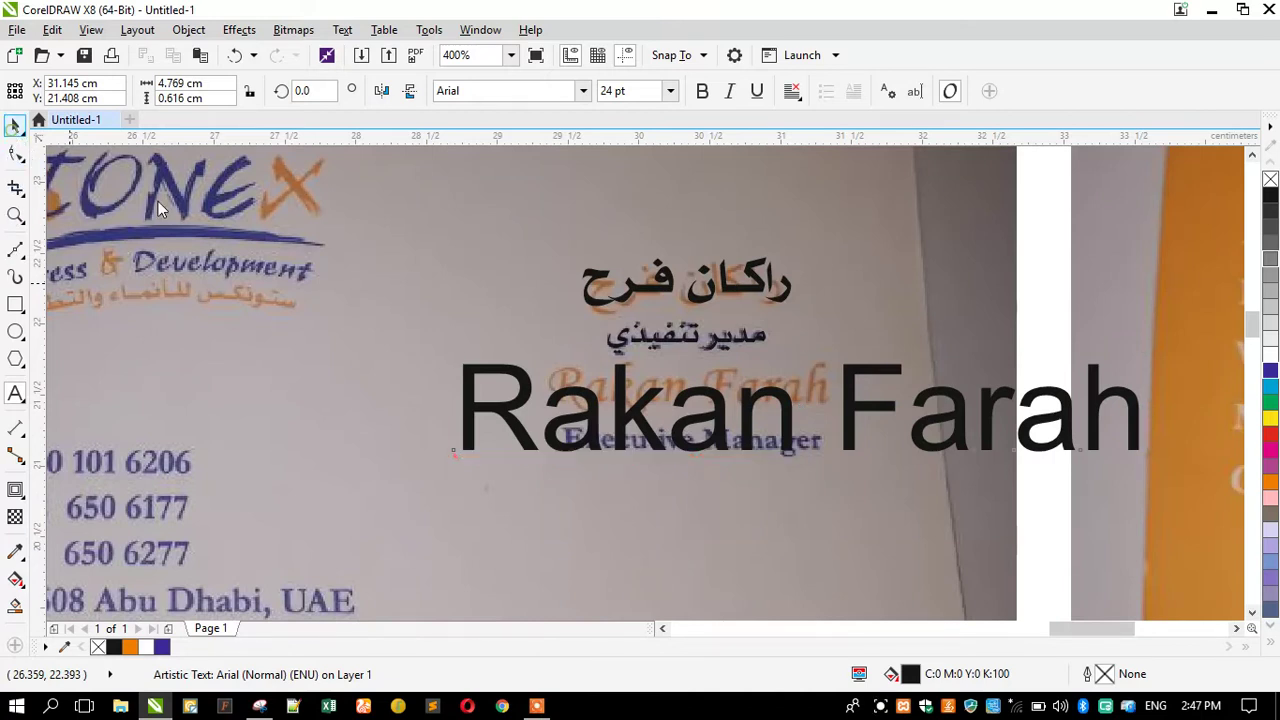
# Apply the AtlantixSwashCapsSSK font to the English name.
pyautogui.click(583, 91)
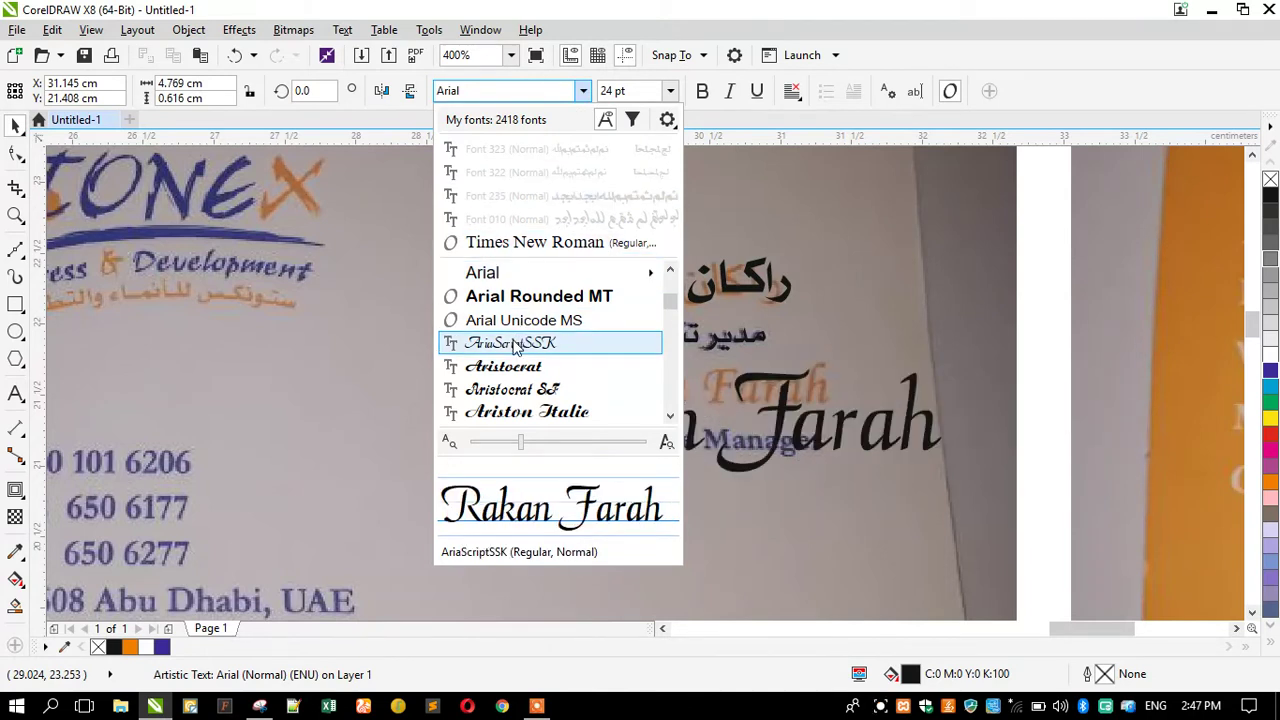
pyautogui.scroll(-2, 515, 345)
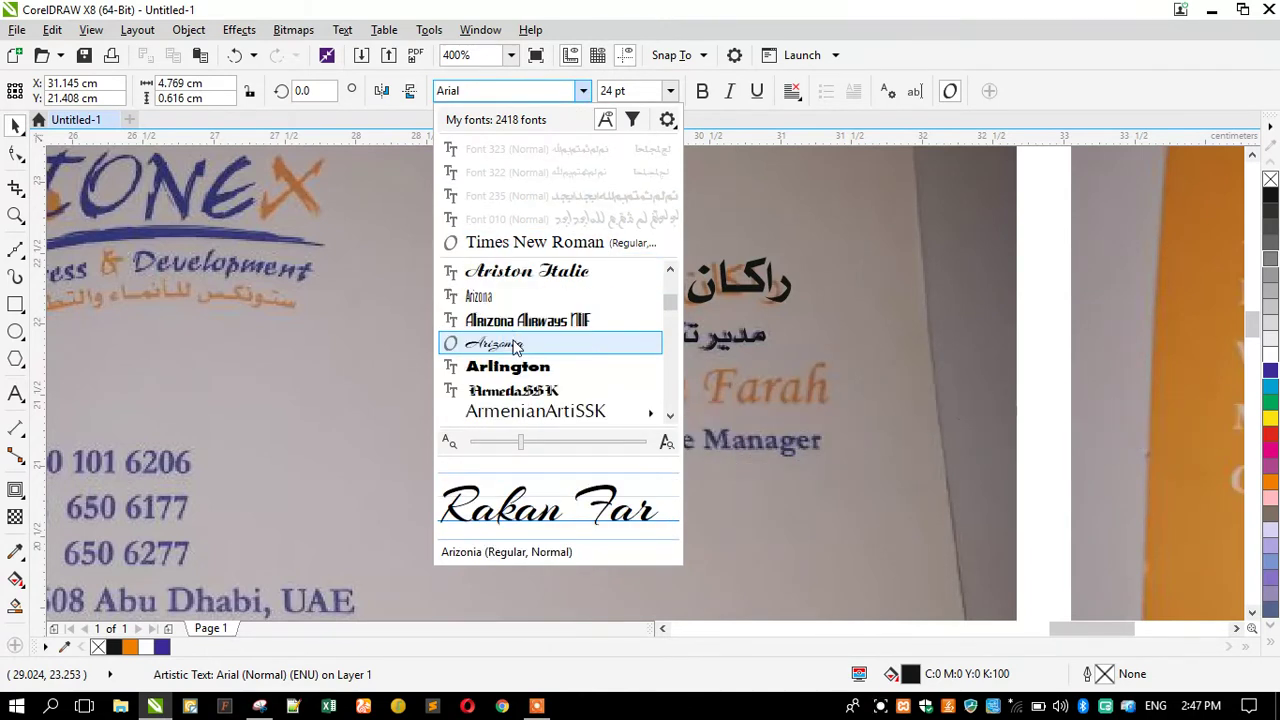
pyautogui.scroll(-1, 515, 345)
pyautogui.scroll(-2, 515, 345)
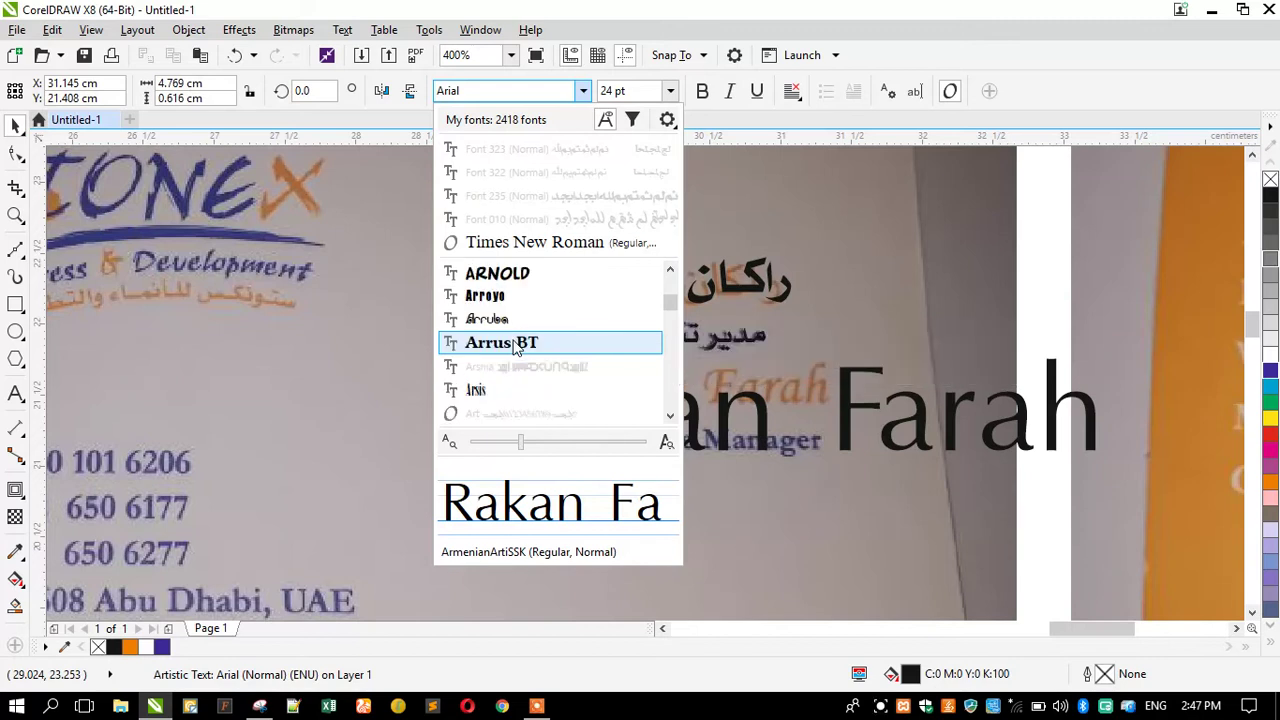
pyautogui.scroll(-2, 515, 345)
pyautogui.scroll(-2, 515, 345)
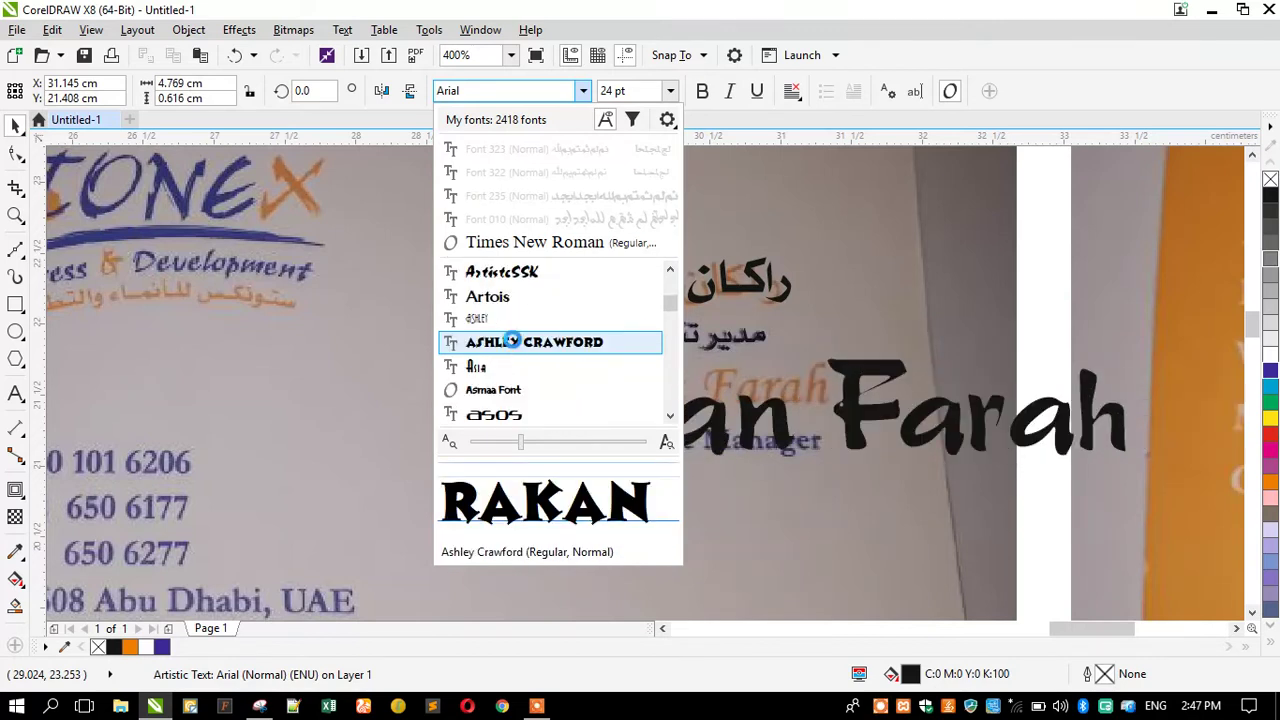
pyautogui.scroll(-3, 515, 345)
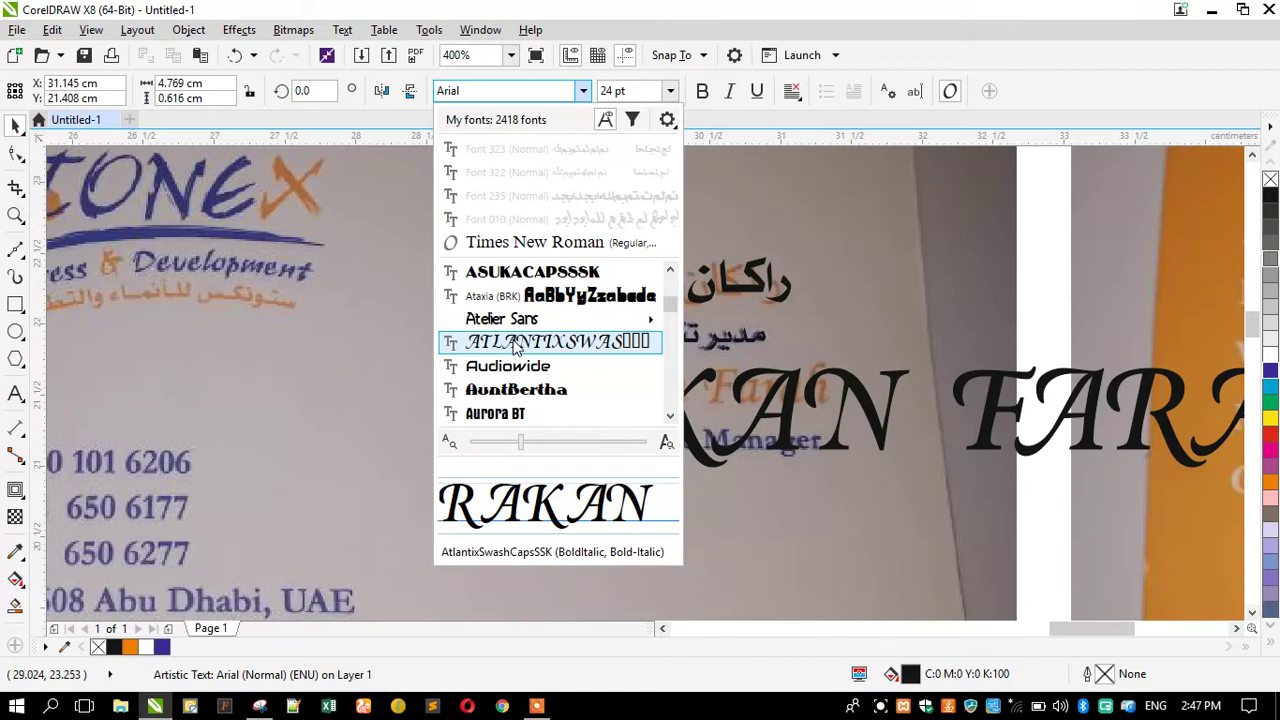
pyautogui.click(515, 345)
# Shrink the English name to about 12.7 pt and move it below Executive Manager.
pyautogui.moveTo(436, 480); pyautogui.dragTo(662, 463)
pyautogui.moveTo(697, 422); pyautogui.dragTo(515, 519)
pyautogui.scroll(-1, 982, 300)
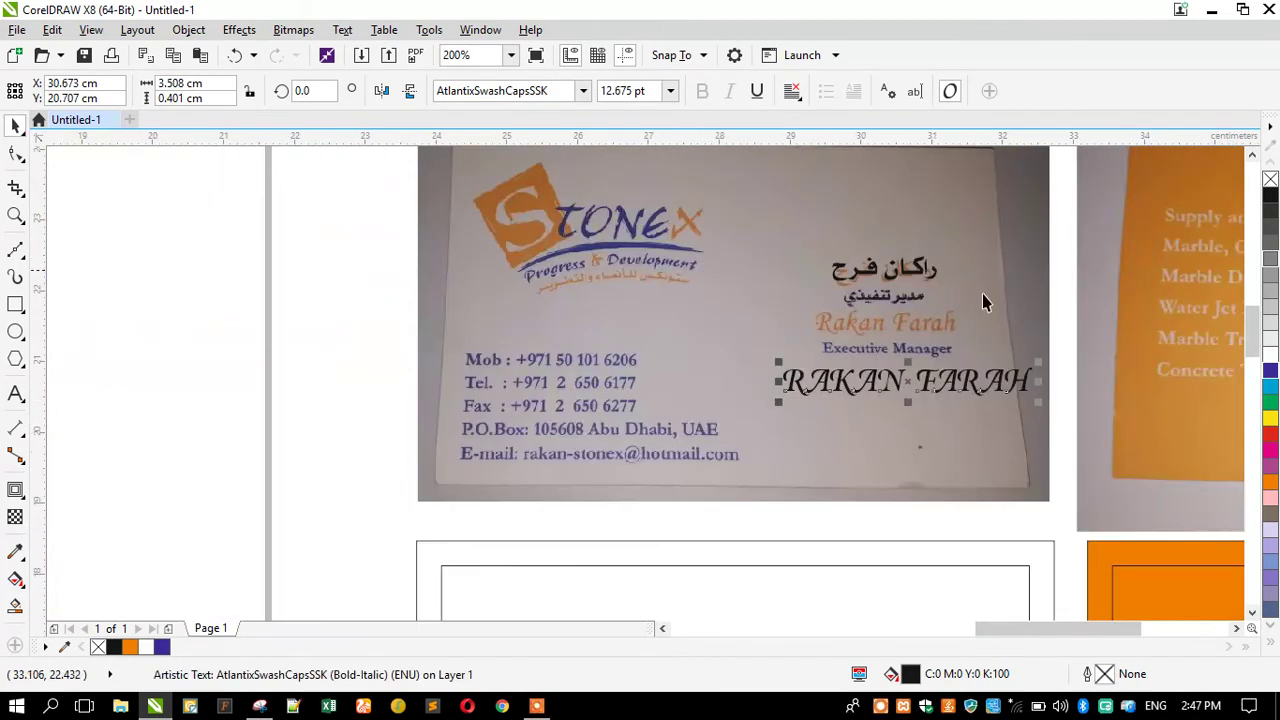
pyautogui.scroll(1, 730, 305)
# Browse the font list for alternative typefaces, then select the font name field for replacement.
pyautogui.click(584, 94)
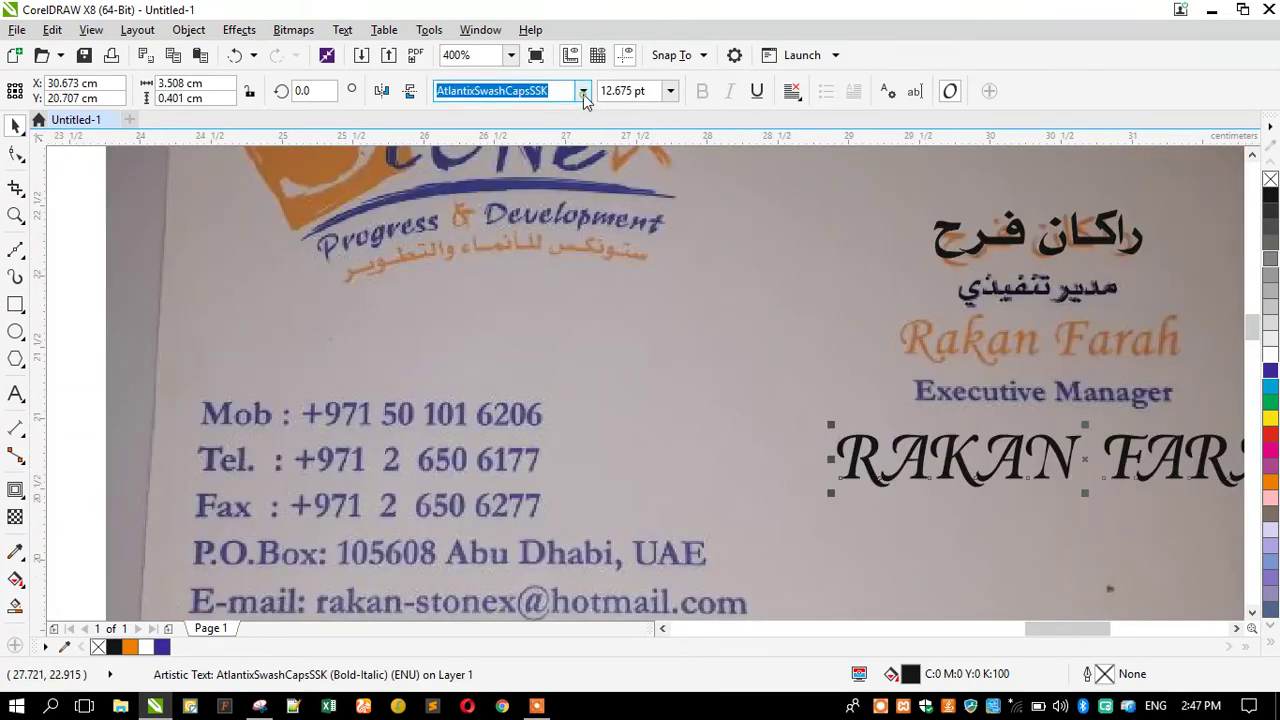
pyautogui.scroll(-2, 545, 368)
pyautogui.scroll(-5, 545, 368)
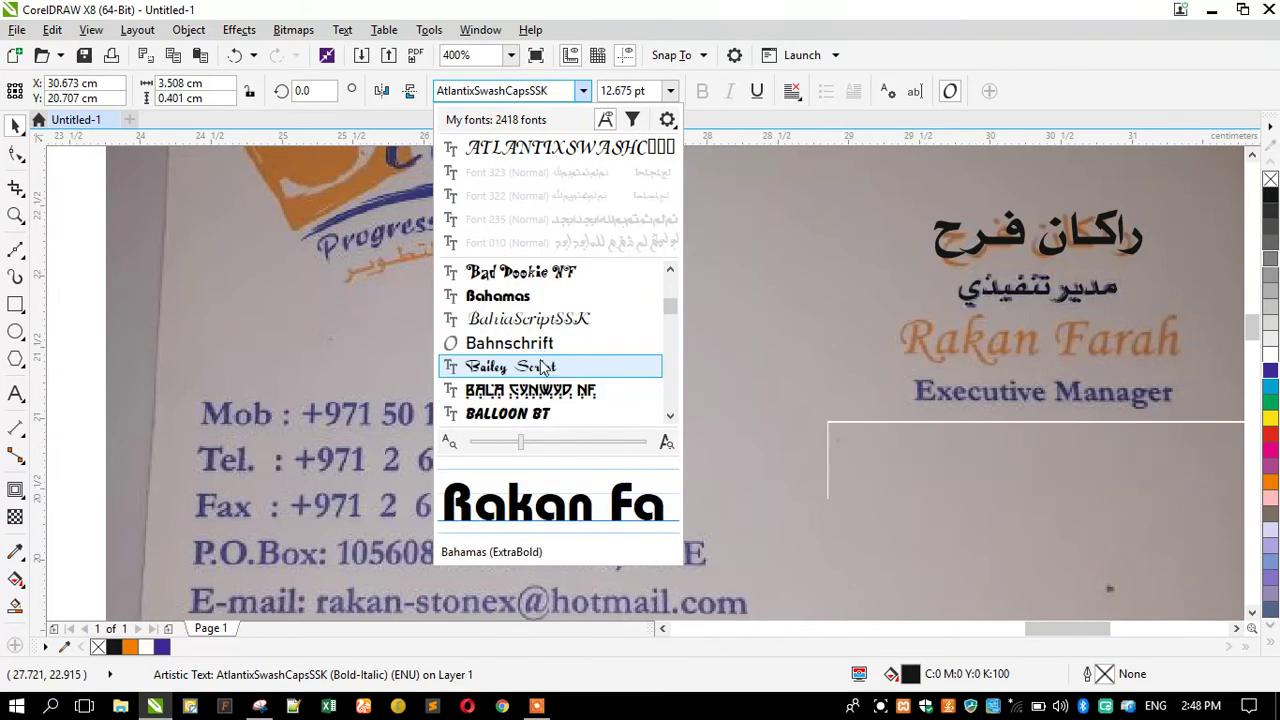
pyautogui.scroll(-3, 542, 368)
pyautogui.scroll(1, 542, 368)
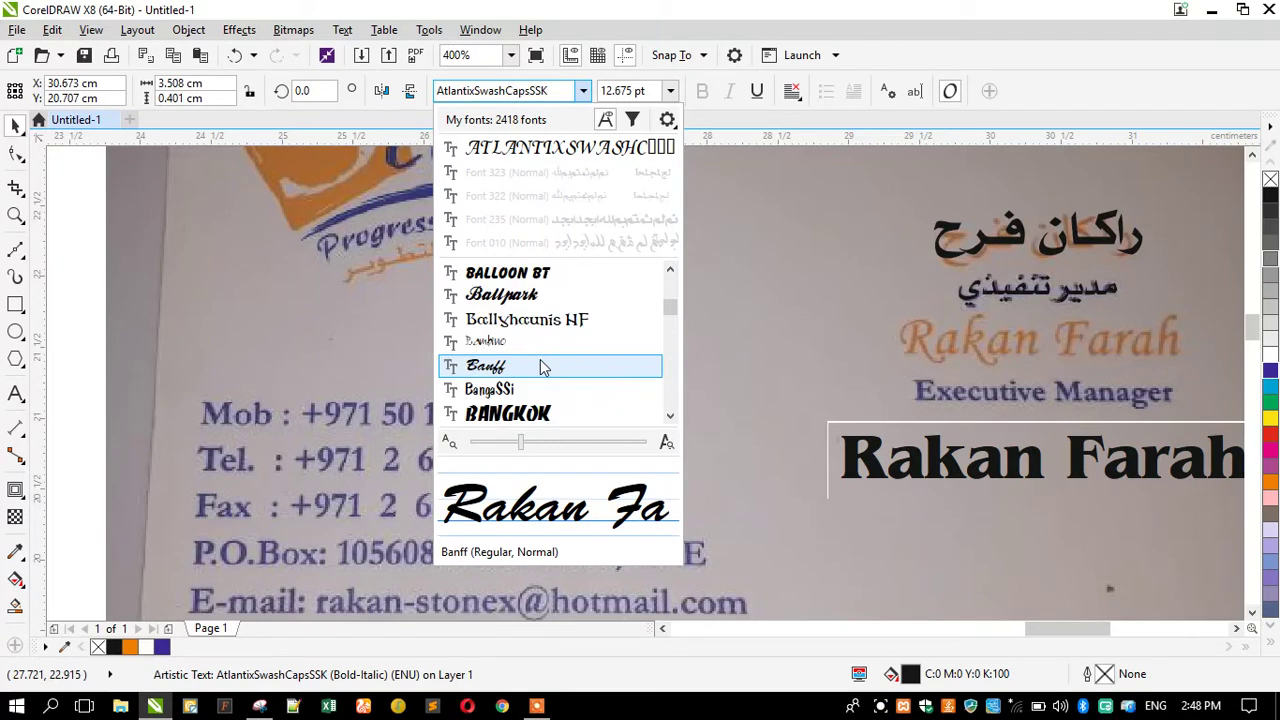
pyautogui.scroll(-5, 542, 368)
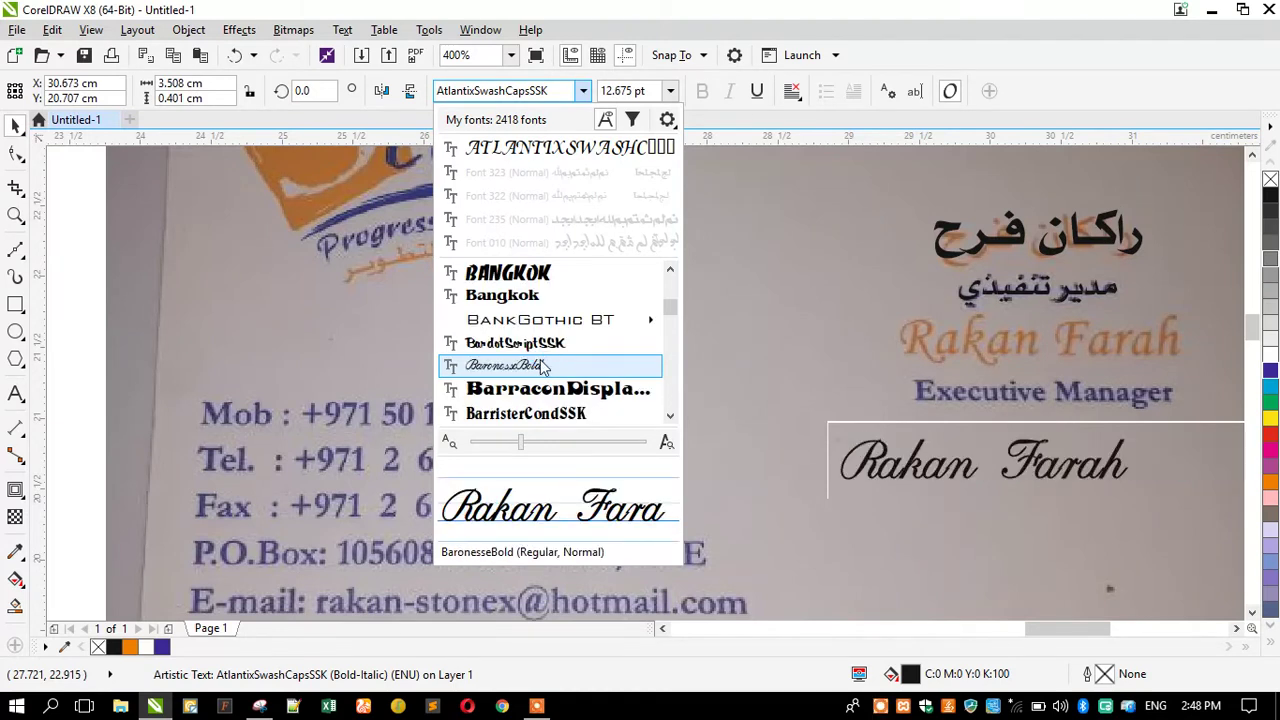
pyautogui.scroll(-1, 542, 368)
pyautogui.scroll(-3, 542, 368)
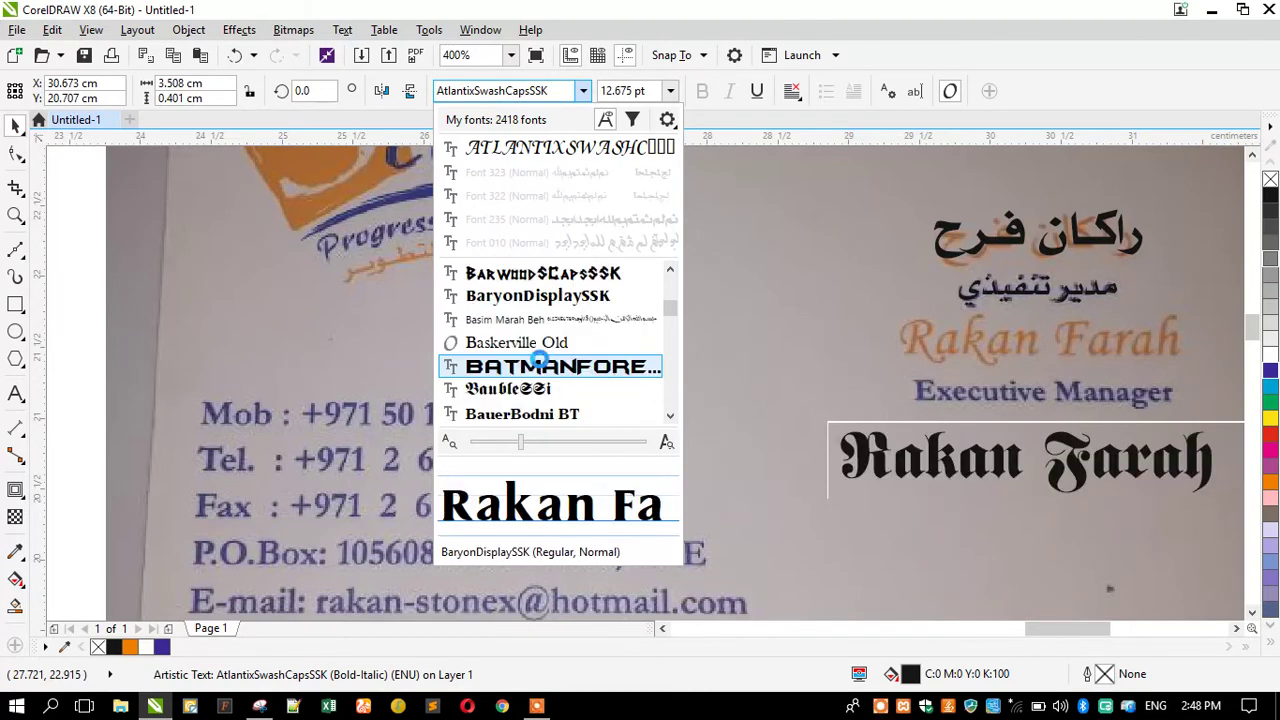
pyautogui.scroll(-3, 542, 368)
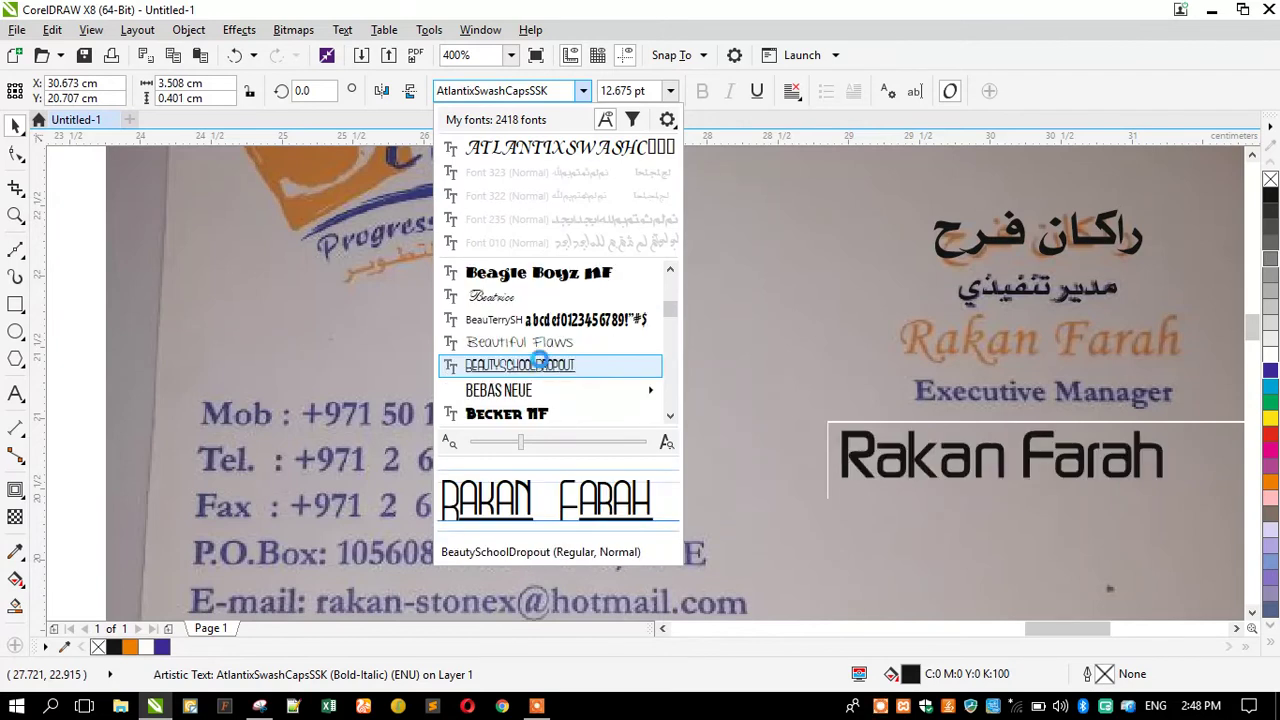
pyautogui.scroll(-3, 542, 368)
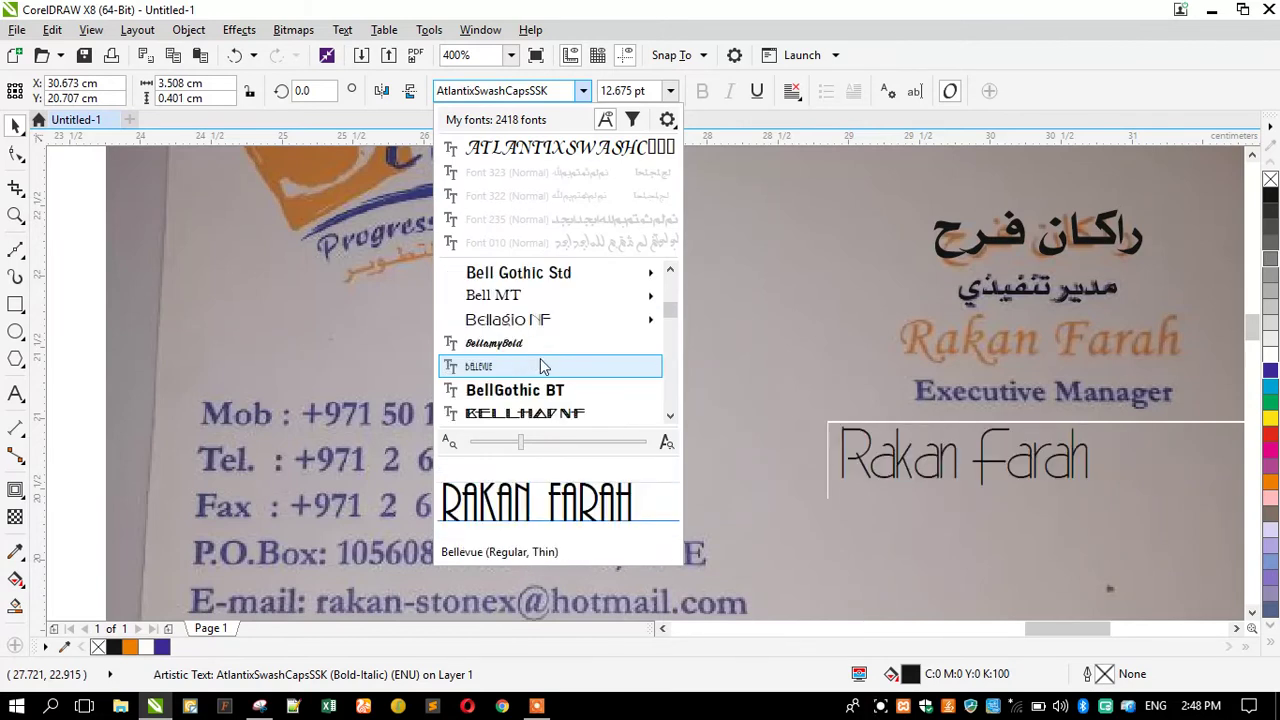
pyautogui.scroll(-1, 542, 368)
pyautogui.scroll(-2, 542, 368)
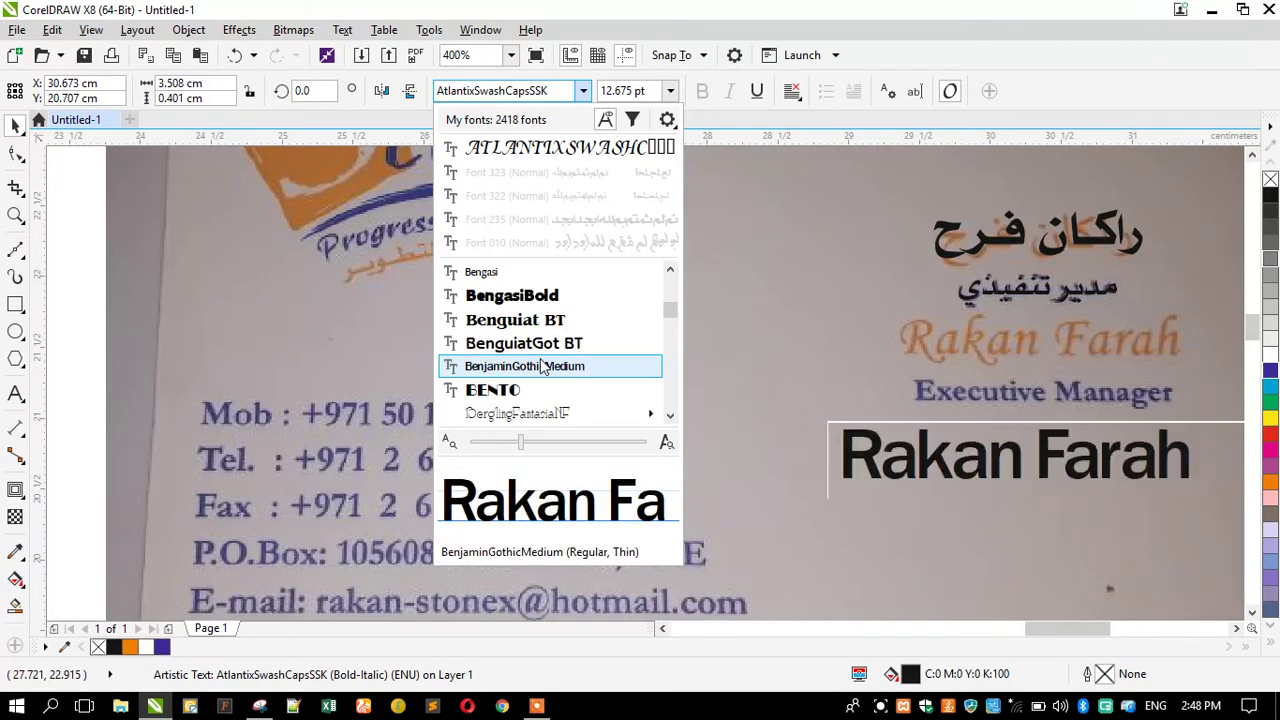
pyautogui.scroll(-1, 542, 368)
pyautogui.scroll(-2, 542, 368)
pyautogui.scroll(-1, 542, 368)
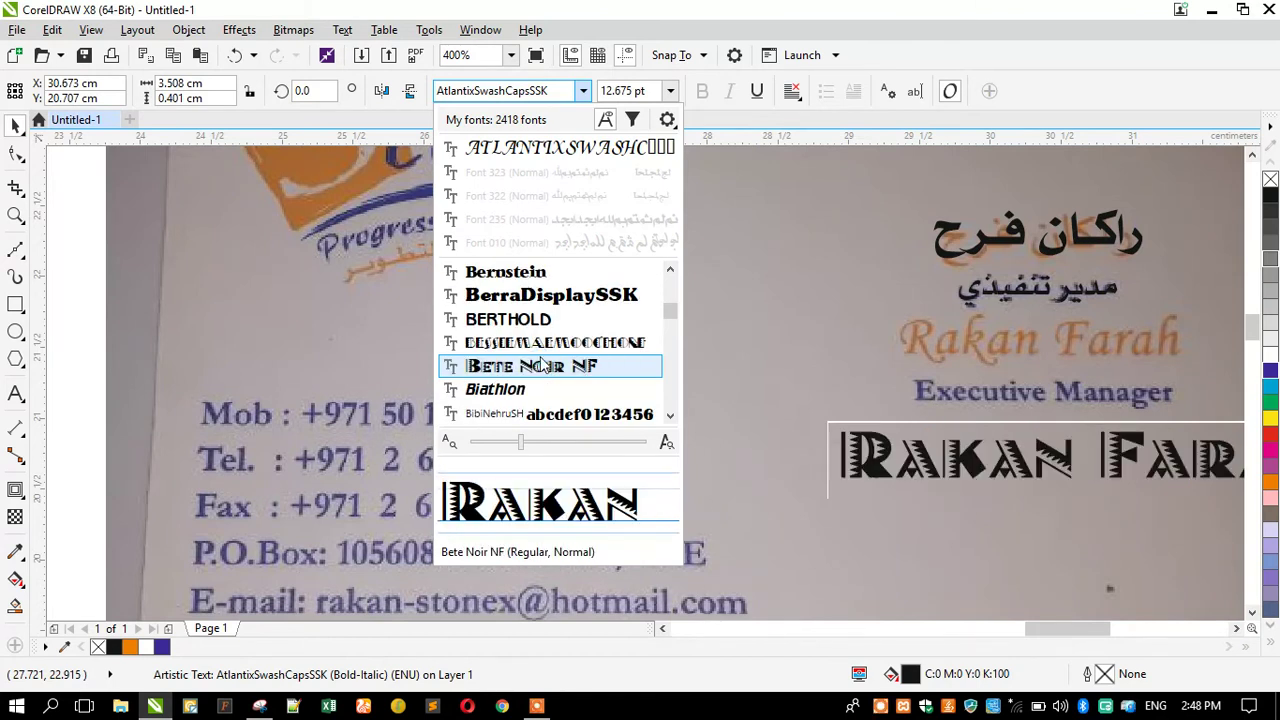
pyautogui.scroll(-2, 542, 368)
pyautogui.scroll(-4, 542, 356)
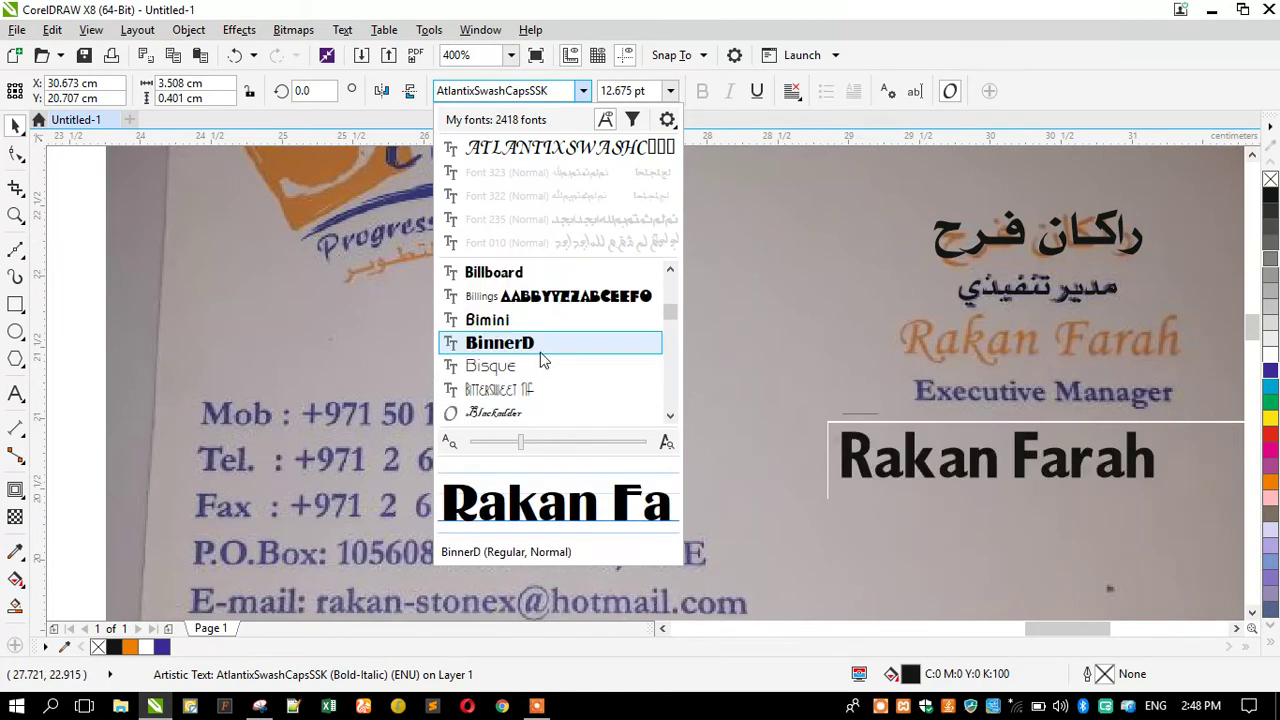
pyautogui.scroll(-3, 542, 358)
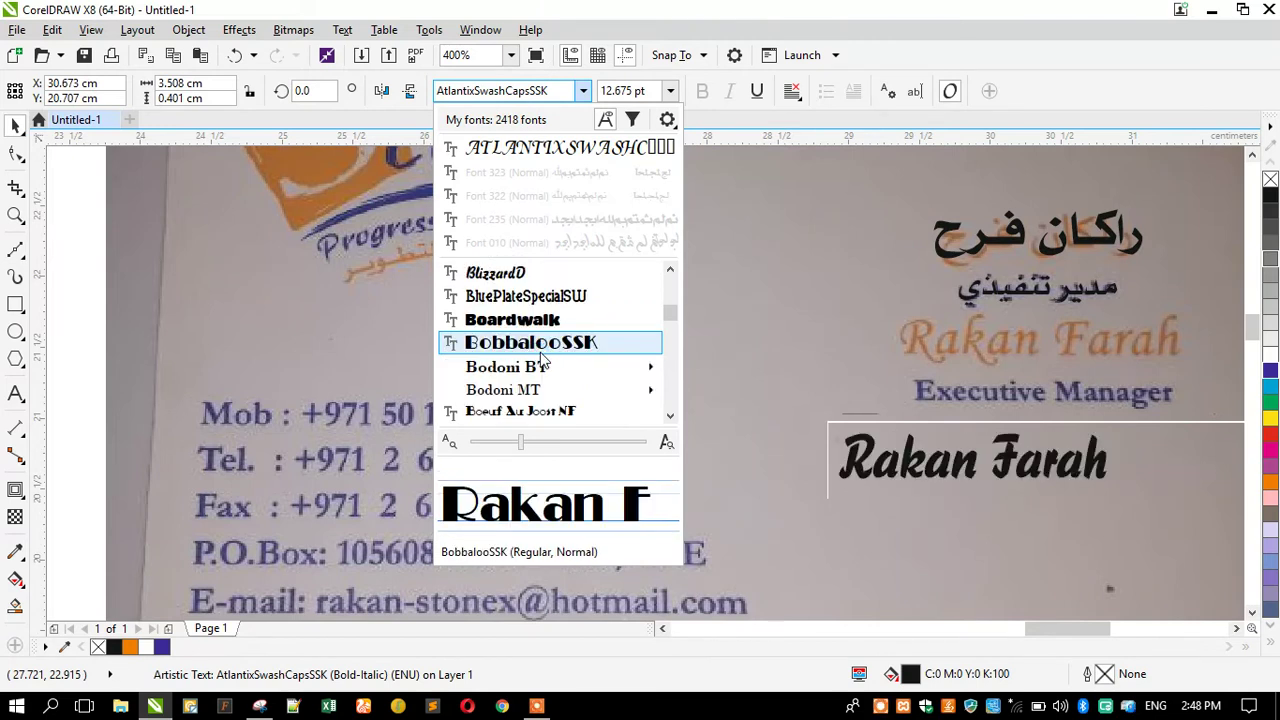
pyautogui.scroll(-3, 542, 356)
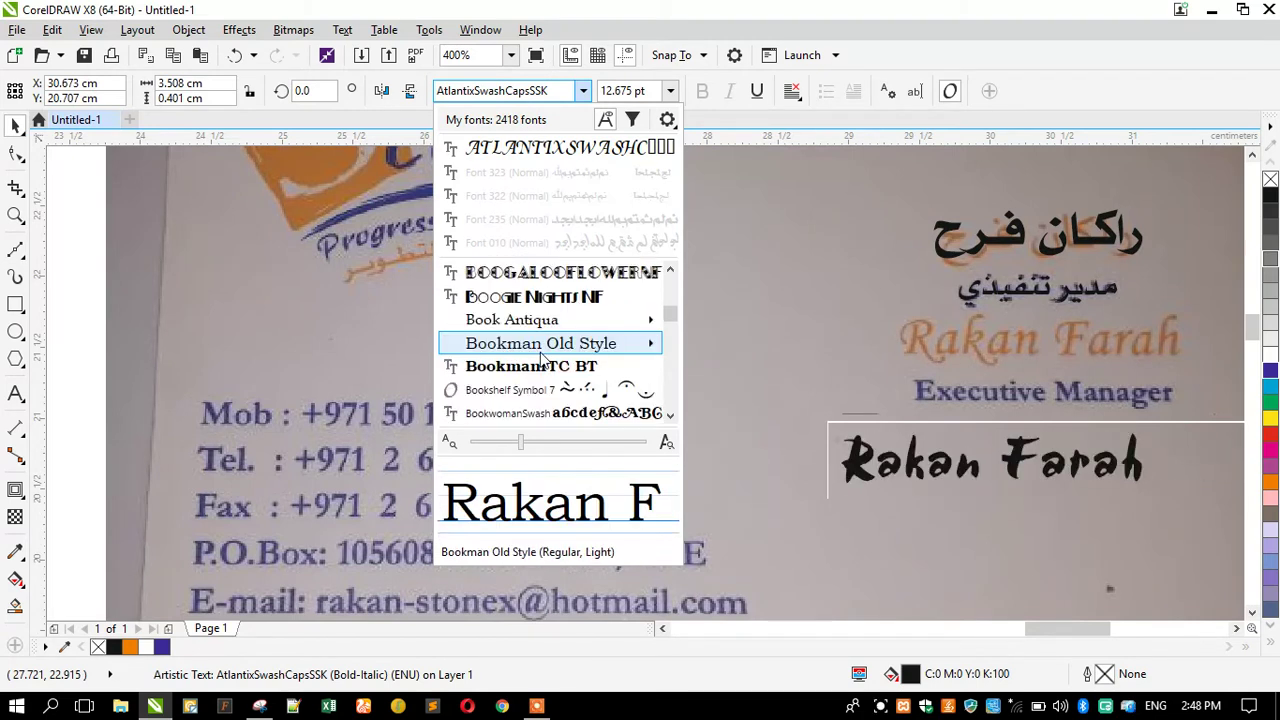
pyautogui.scroll(-1, 542, 356)
pyautogui.scroll(-4, 542, 356)
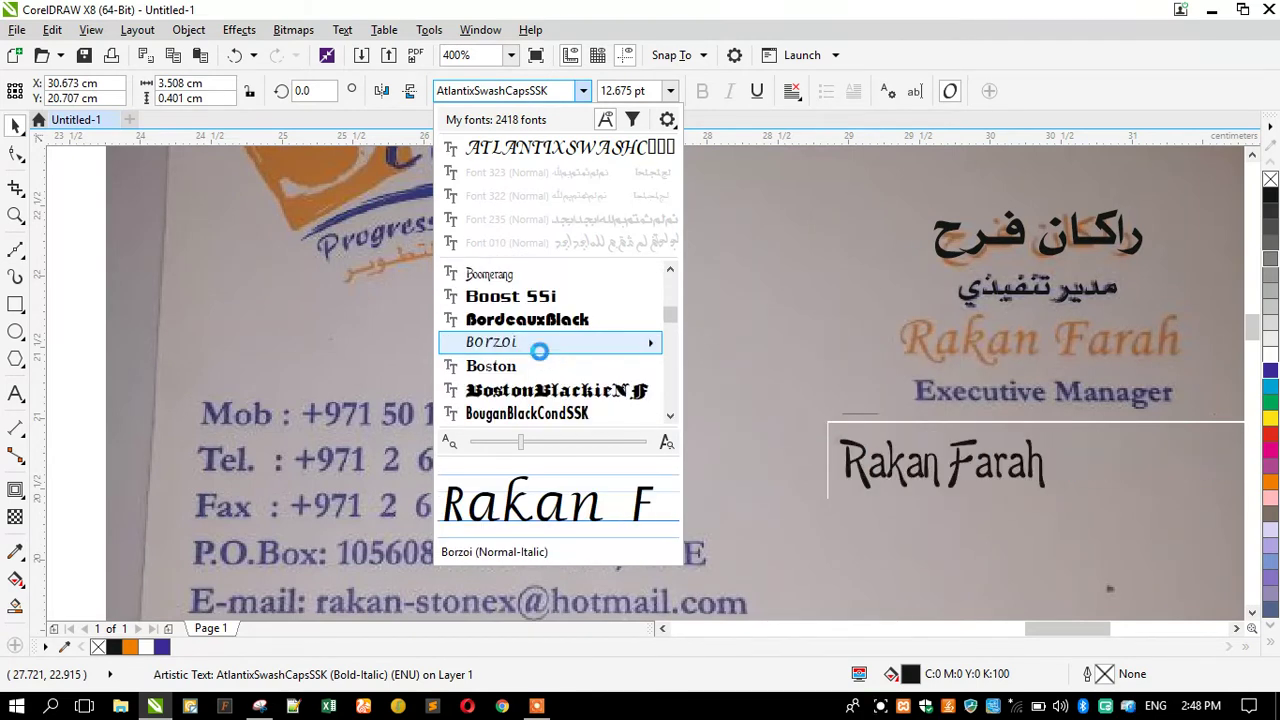
pyautogui.scroll(-6, 542, 358)
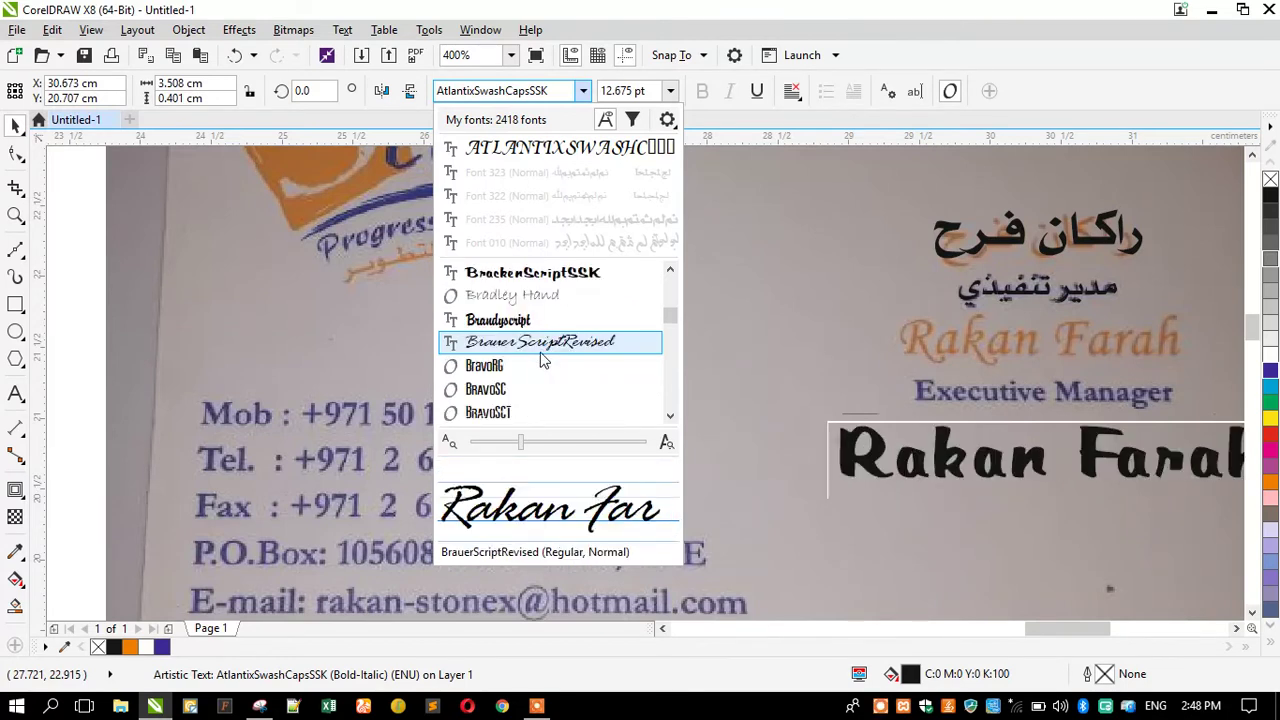
pyautogui.scroll(-4, 542, 356)
pyautogui.scroll(-5, 542, 356)
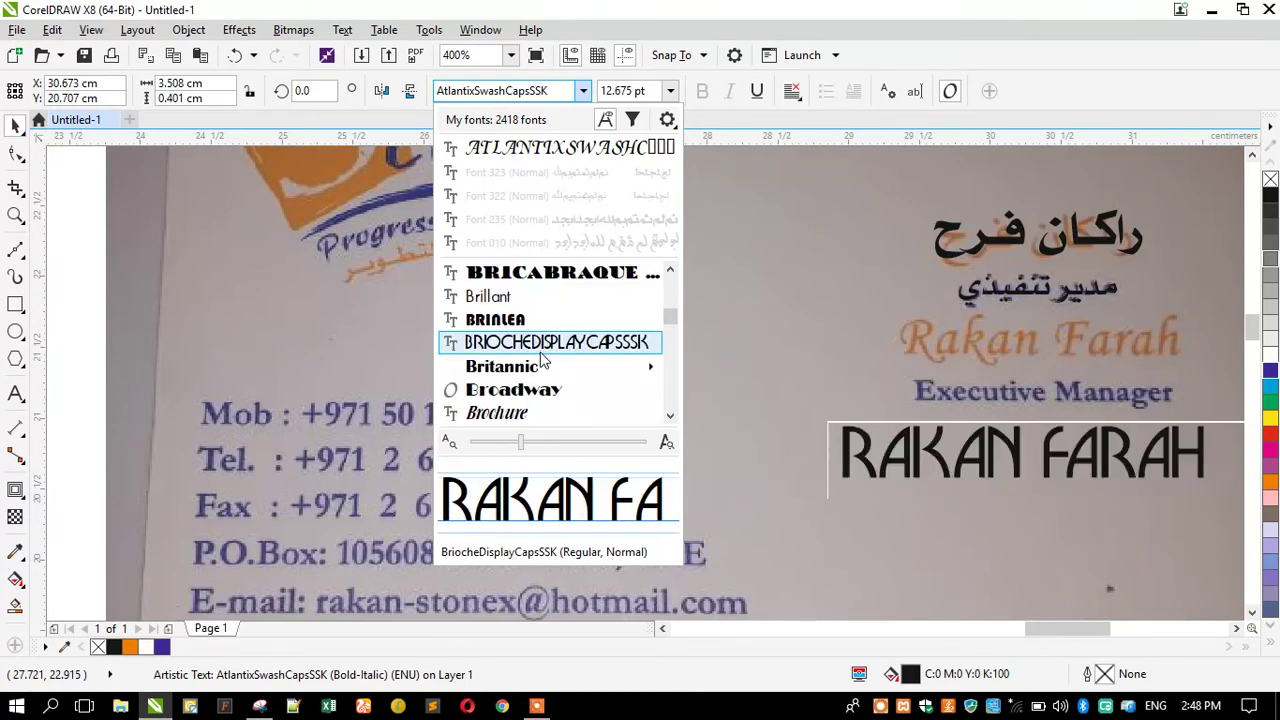
pyautogui.scroll(-5, 542, 357)
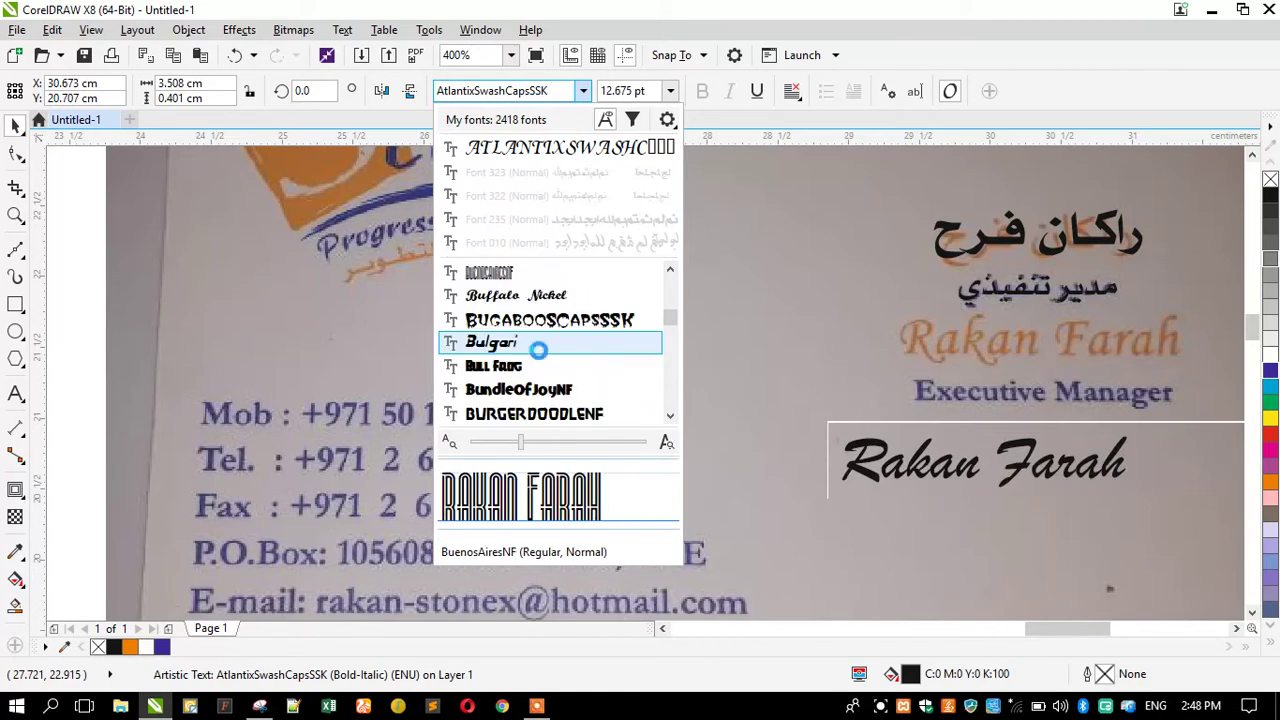
pyautogui.scroll(-3, 542, 358)
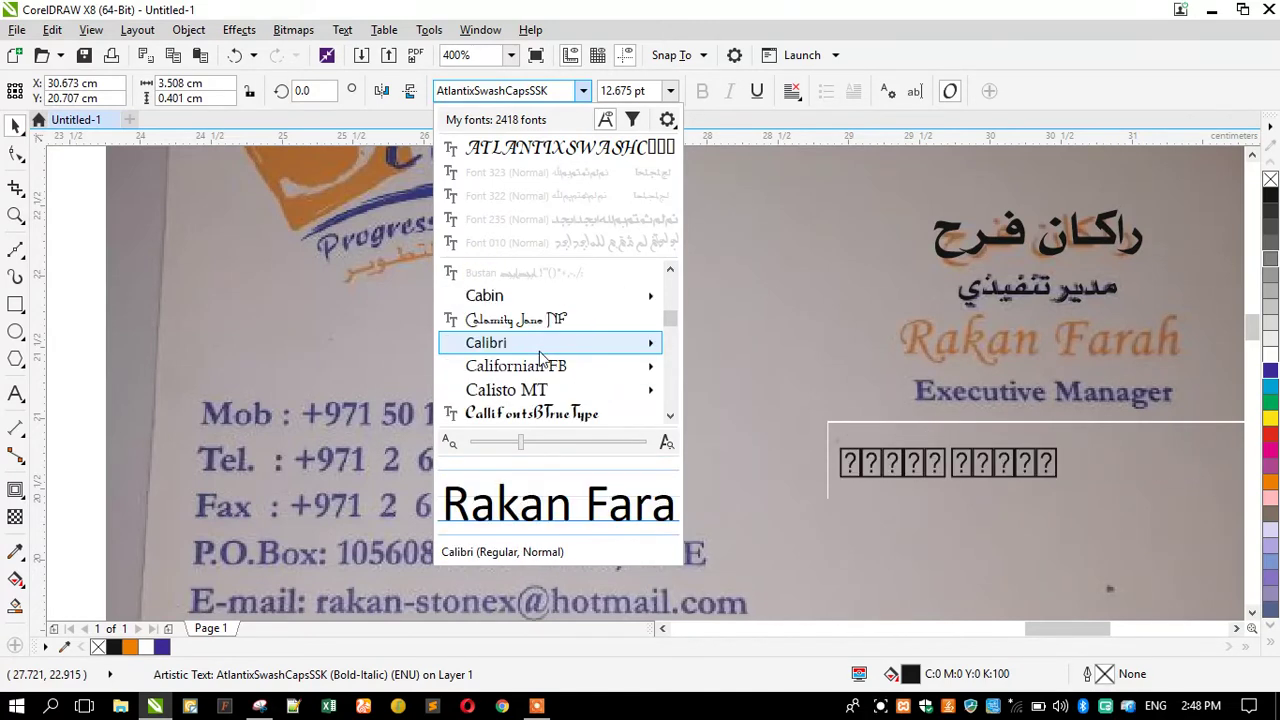
pyautogui.scroll(-6, 539, 351)
pyautogui.moveTo(539, 351)
pyautogui.scroll(-15, 539, 351)
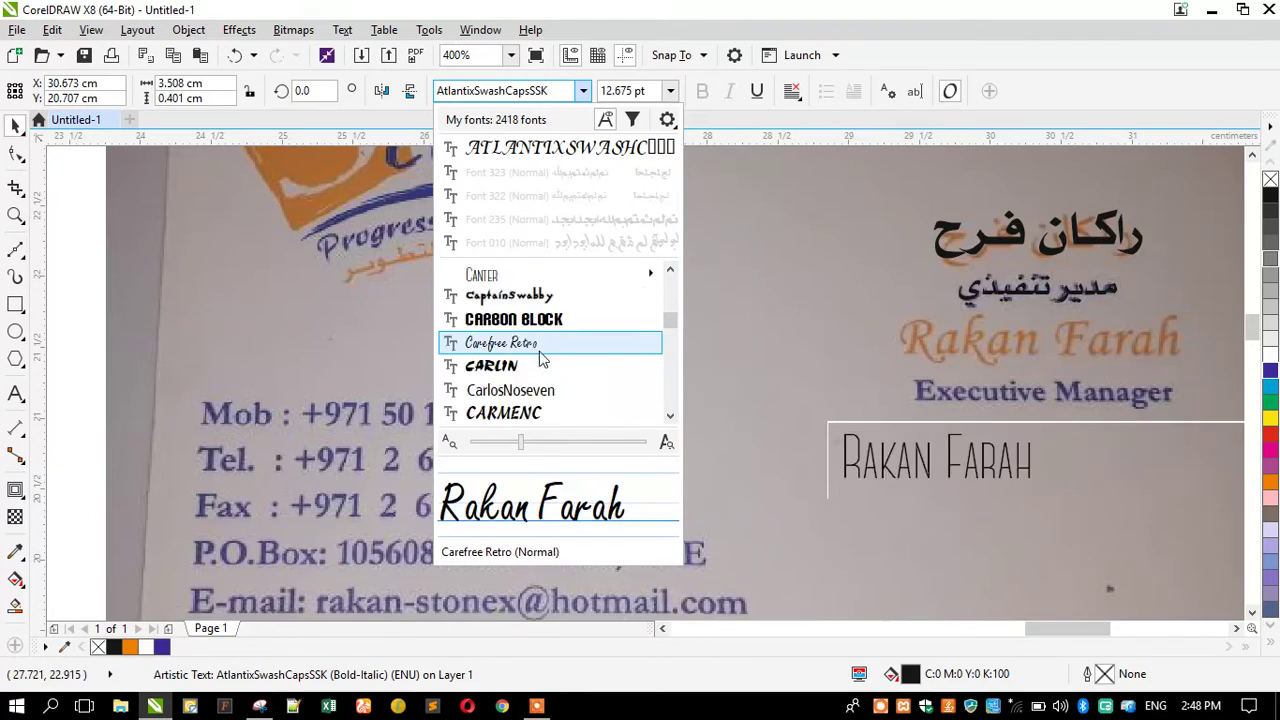
pyautogui.scroll(-8, 541, 358)
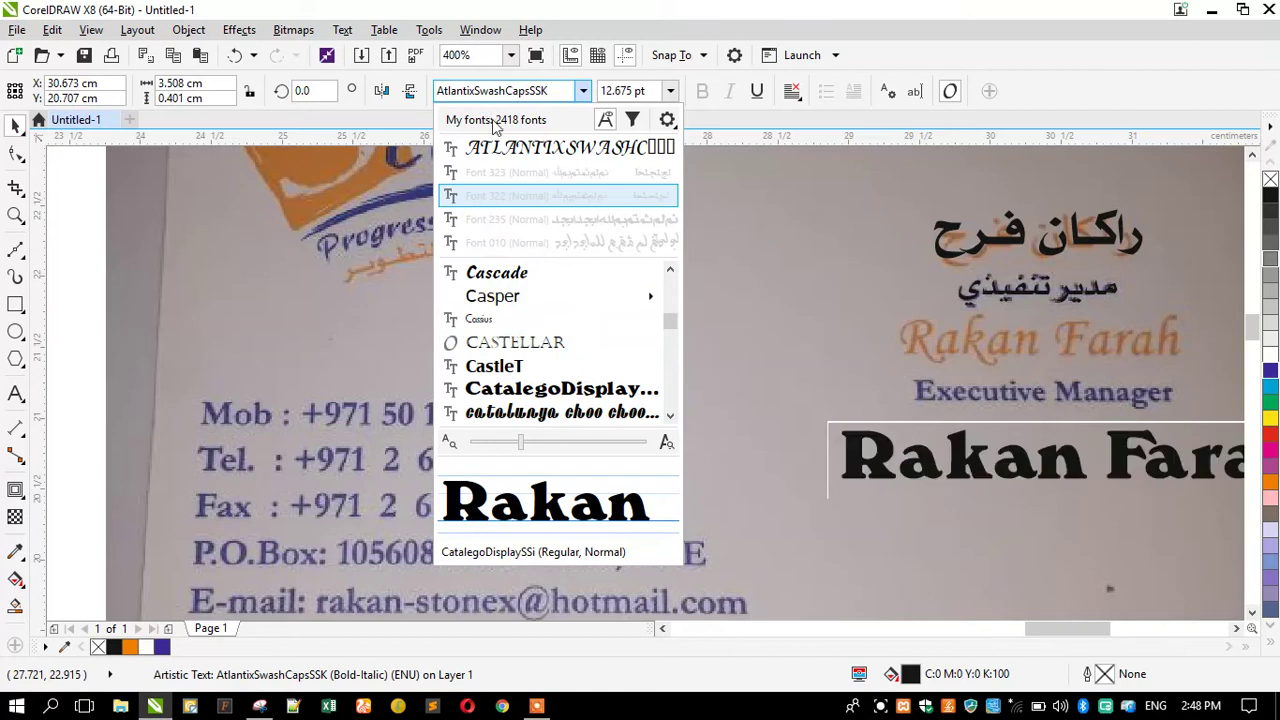
pyautogui.click(582, 91)
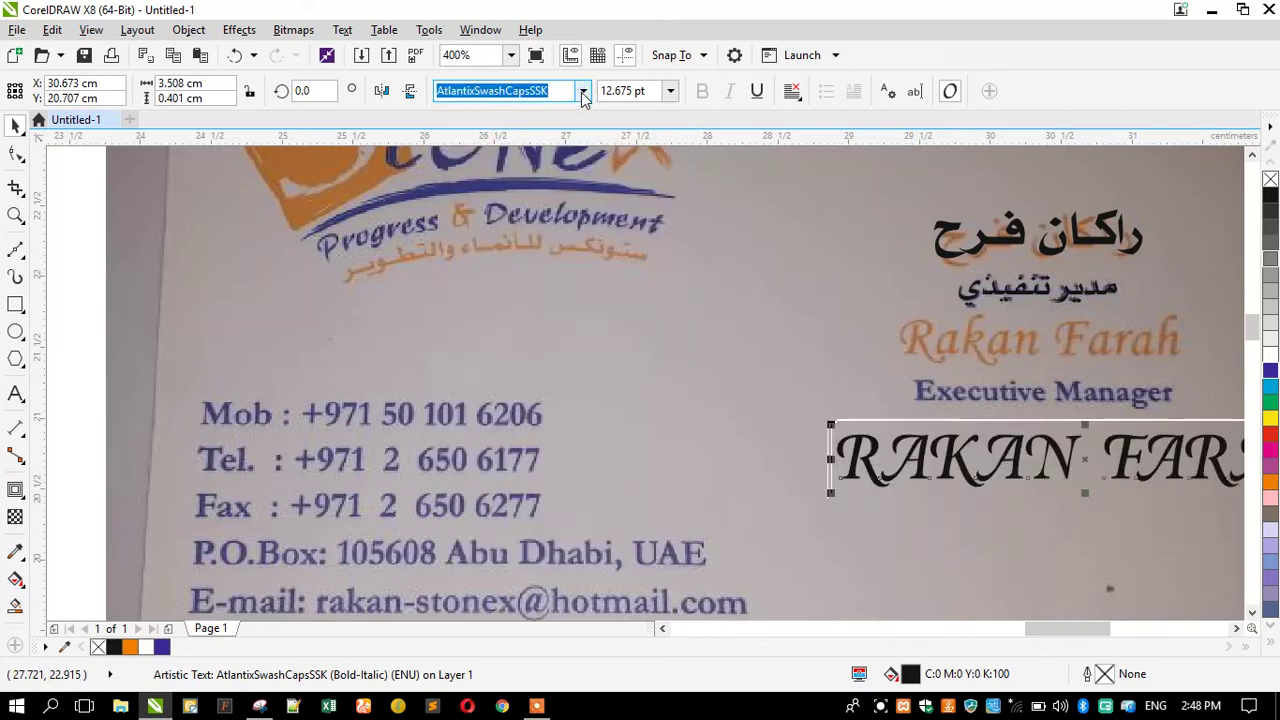
pyautogui.click(582, 91)
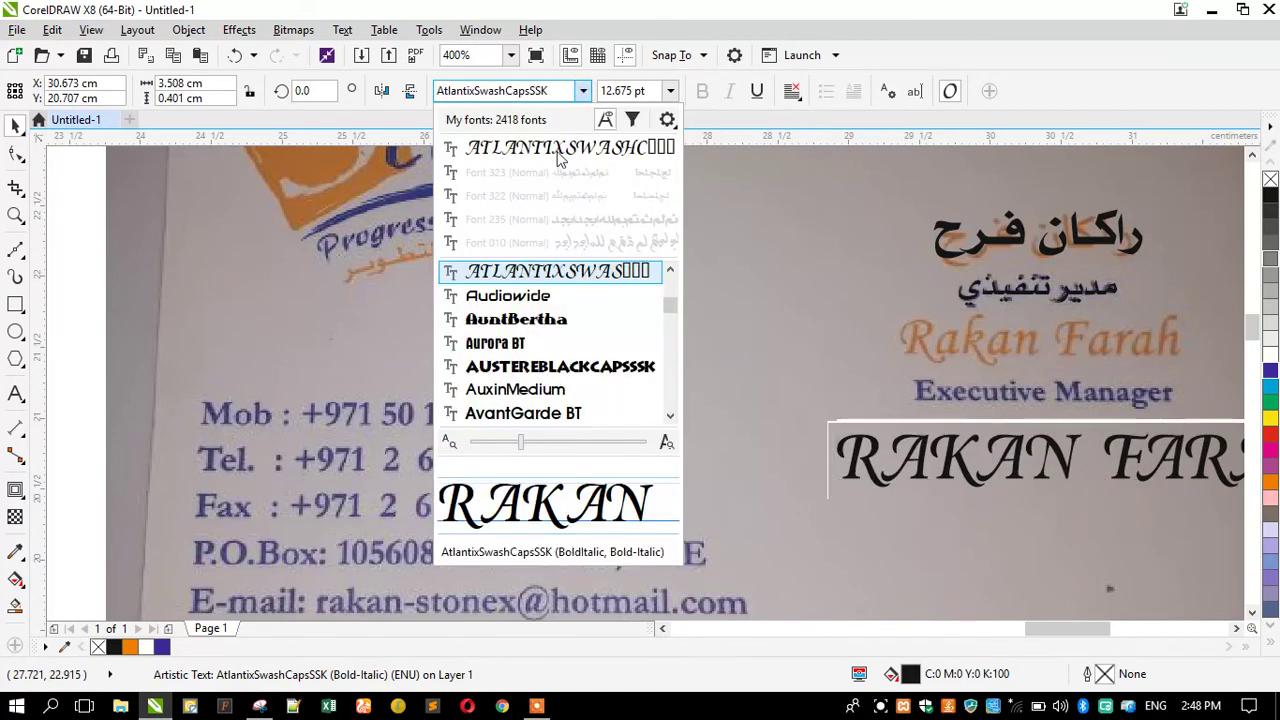
pyautogui.click(508, 91)
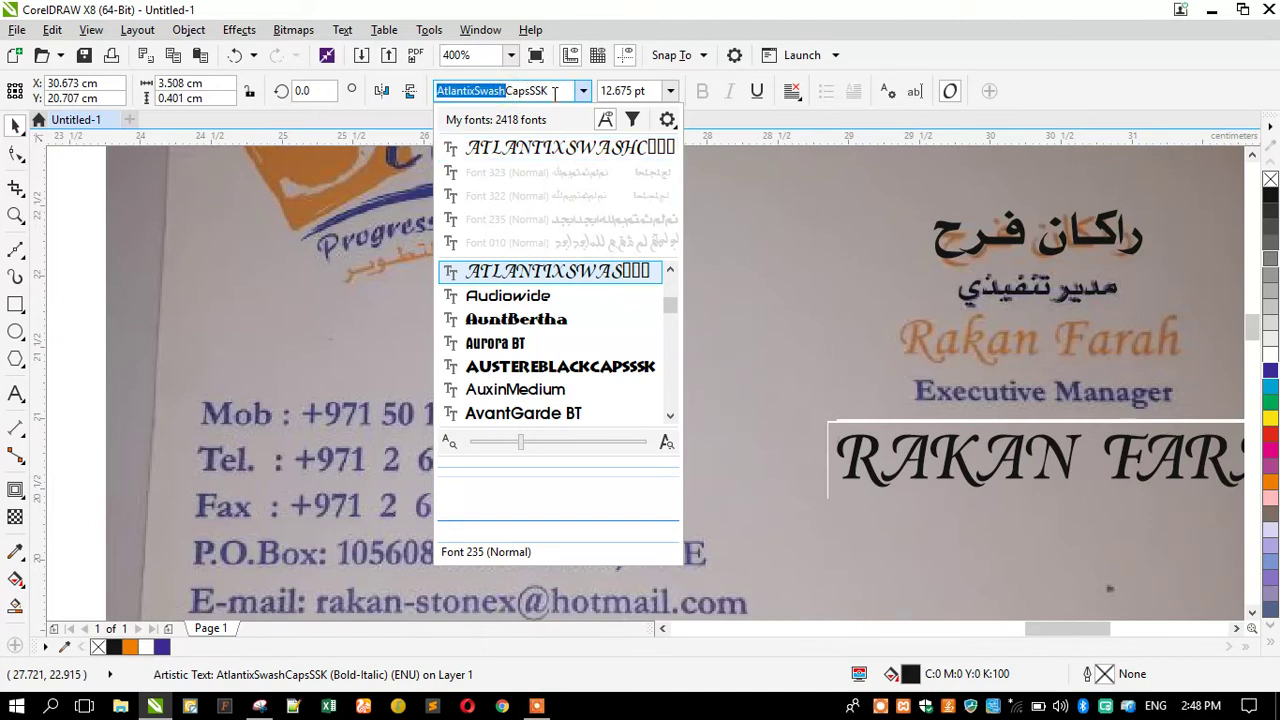
pyautogui.doubleClick(555, 91)
# Switch the English name to Sylfaen, scale it to about 10.5 pt and place a copy over the photographed name.
pyautogui.write('t')
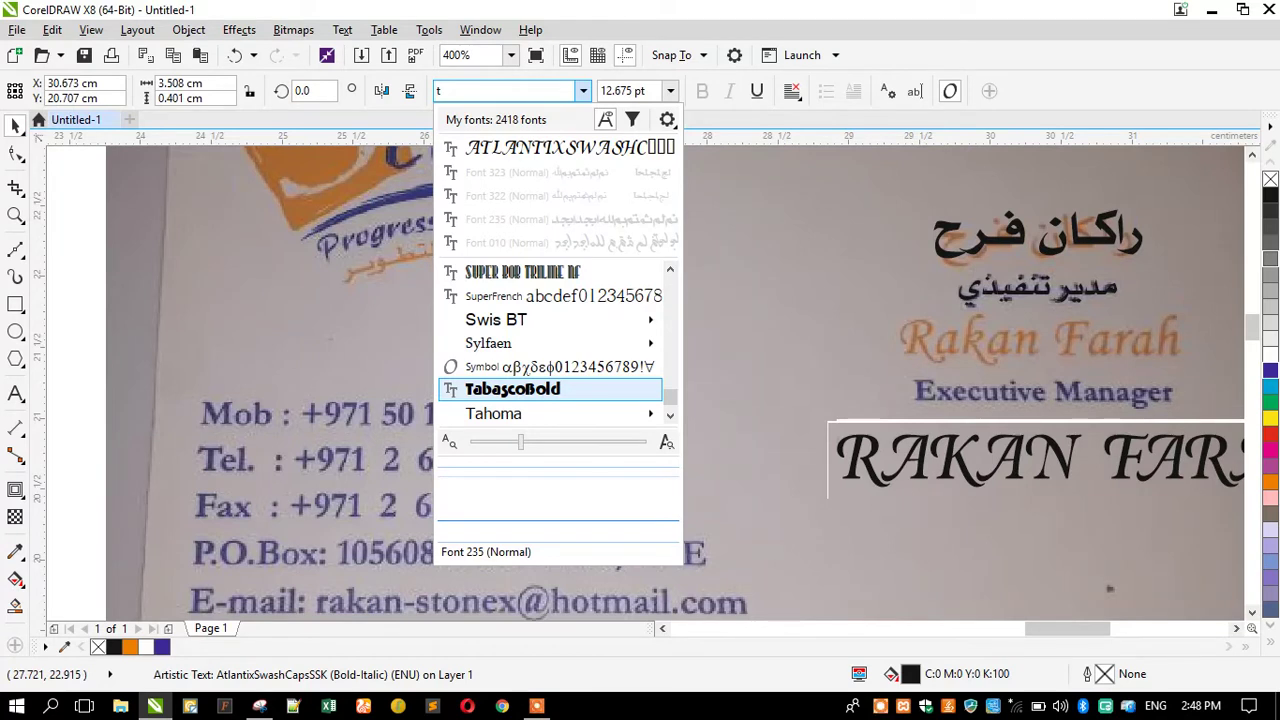
pyautogui.click(508, 340)
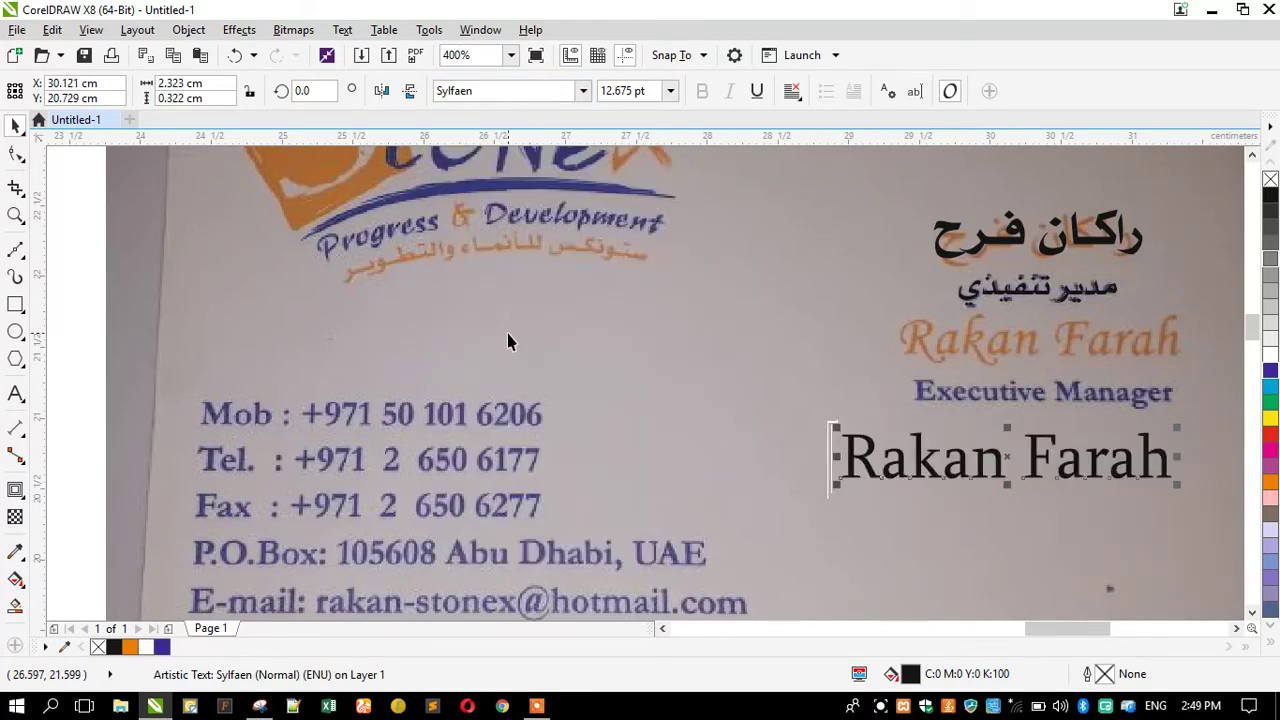
pyautogui.moveTo(833, 485); pyautogui.dragTo(889, 503)
pyautogui.moveTo(943, 463)
pyautogui.mouseDown()
pyautogui.moveTo(971, 336)
pyautogui.moveTo(932, 460)
pyautogui.mouseUp()
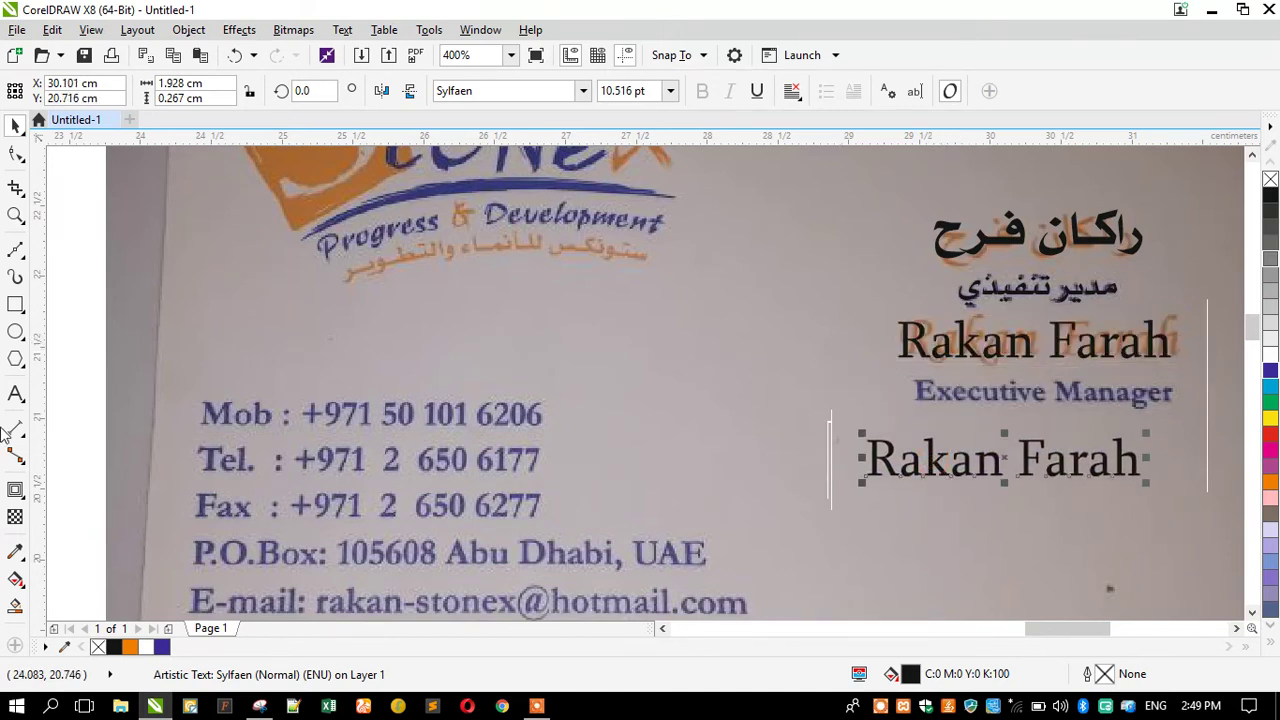
# Replace the lower name copy's text with 'Executive Manager'.
pyautogui.click(18, 398)
pyautogui.hotkey('ctrl', 'a')
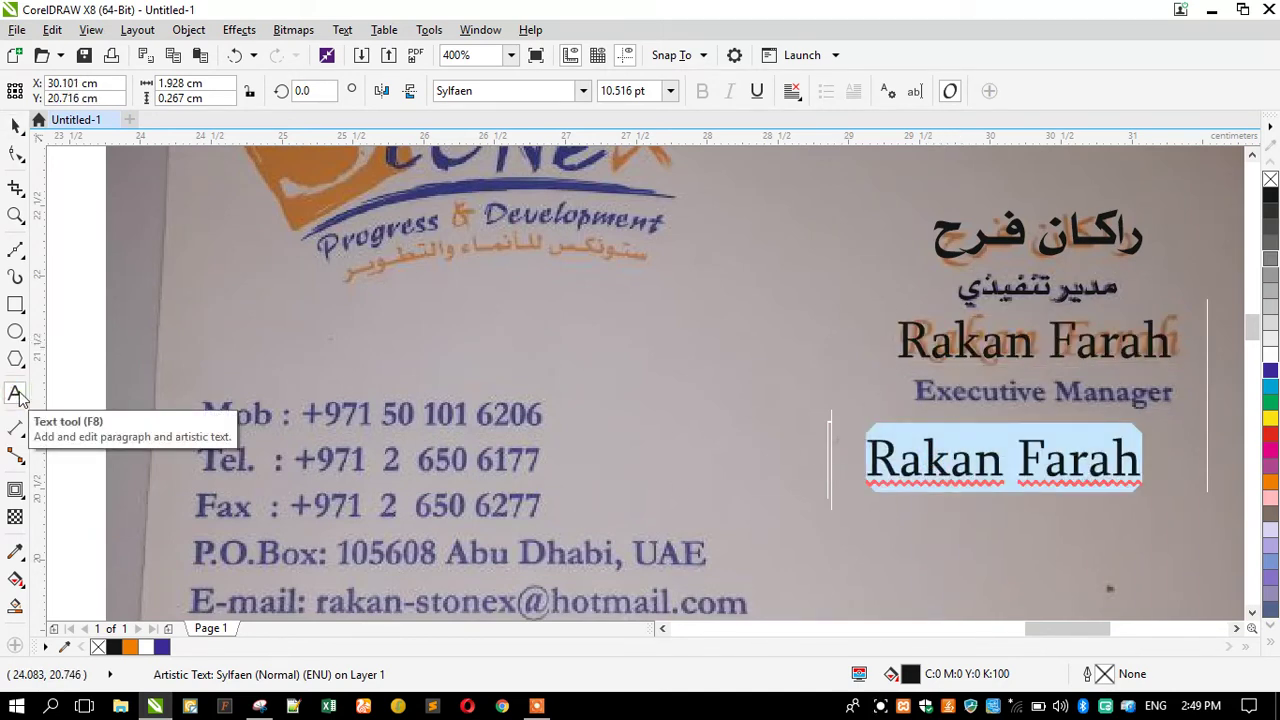
pyautogui.write('Executive manag')
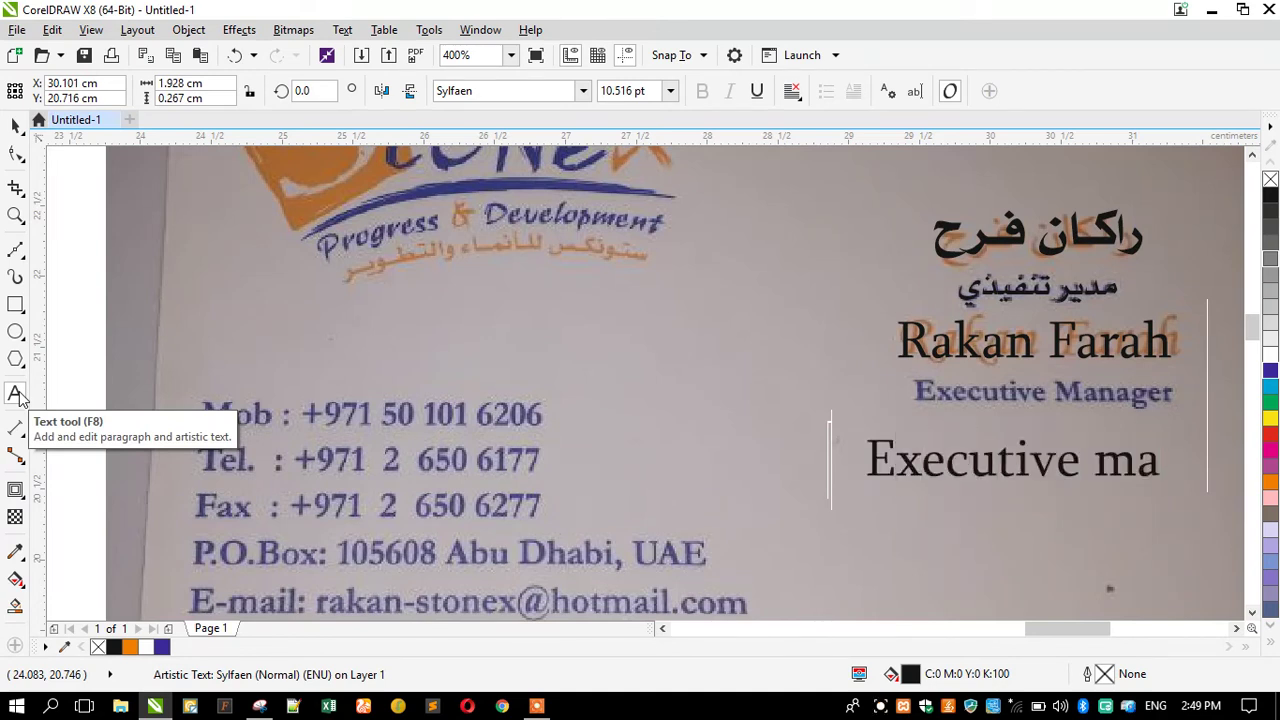
pyautogui.press('BackSpace')
pyautogui.press('BackSpace')
pyautogui.press('BackSpace')
pyautogui.press('BackSpace')
pyautogui.press('BackSpace')
pyautogui.write('ma')
pyautogui.press('BackSpace')
pyautogui.press('BackSpace')
pyautogui.write('Manager')
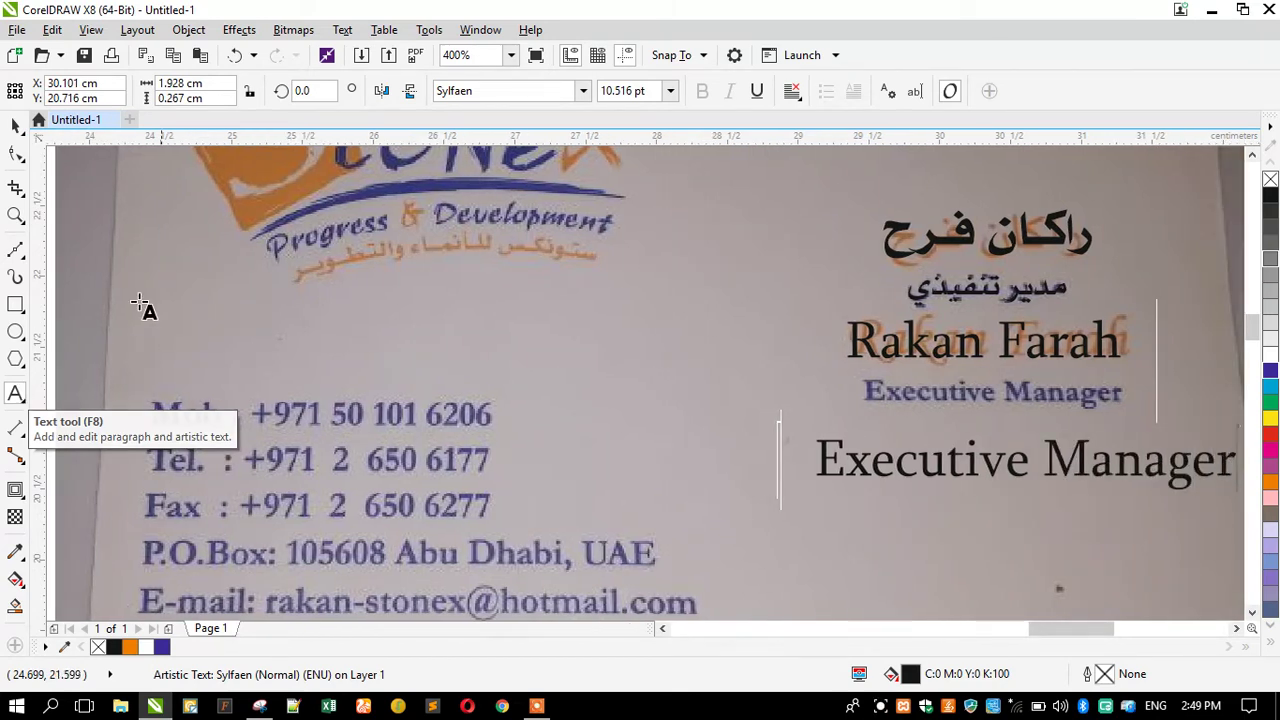
# Make the title bold Times New Roman, about 6 pt, and place it just under the name.
pyautogui.click(583, 91)
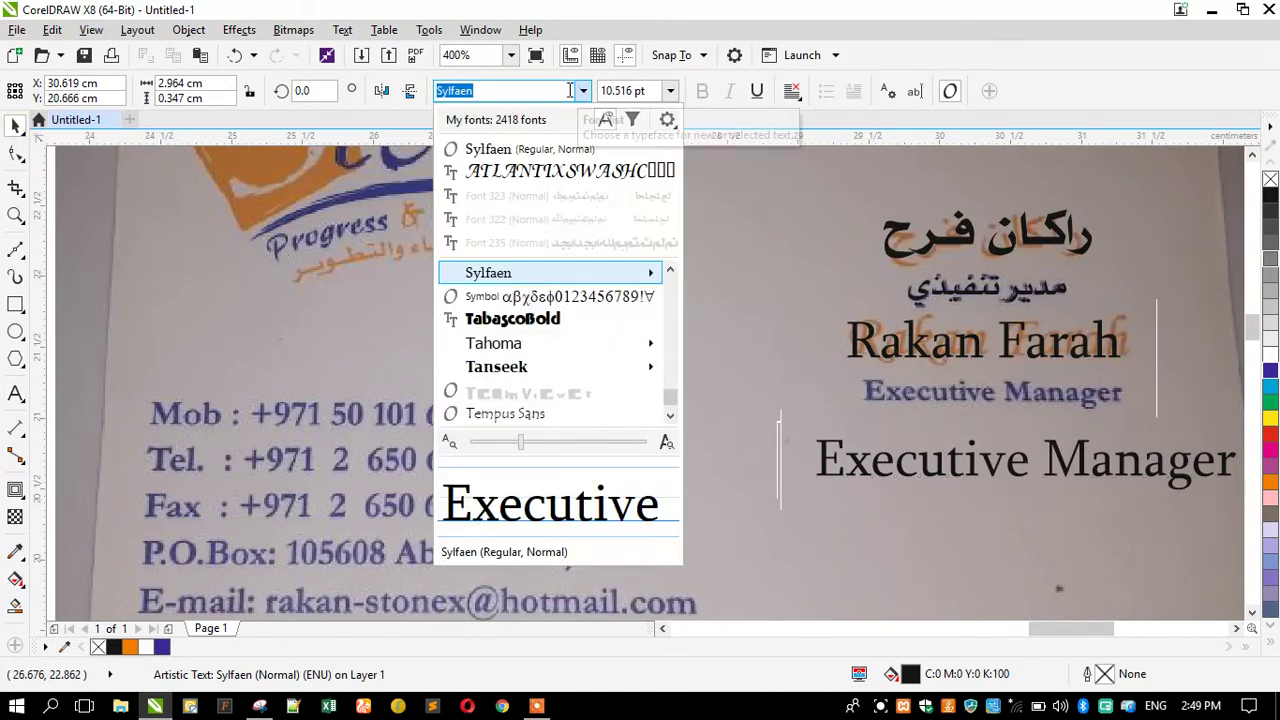
pyautogui.write('time')
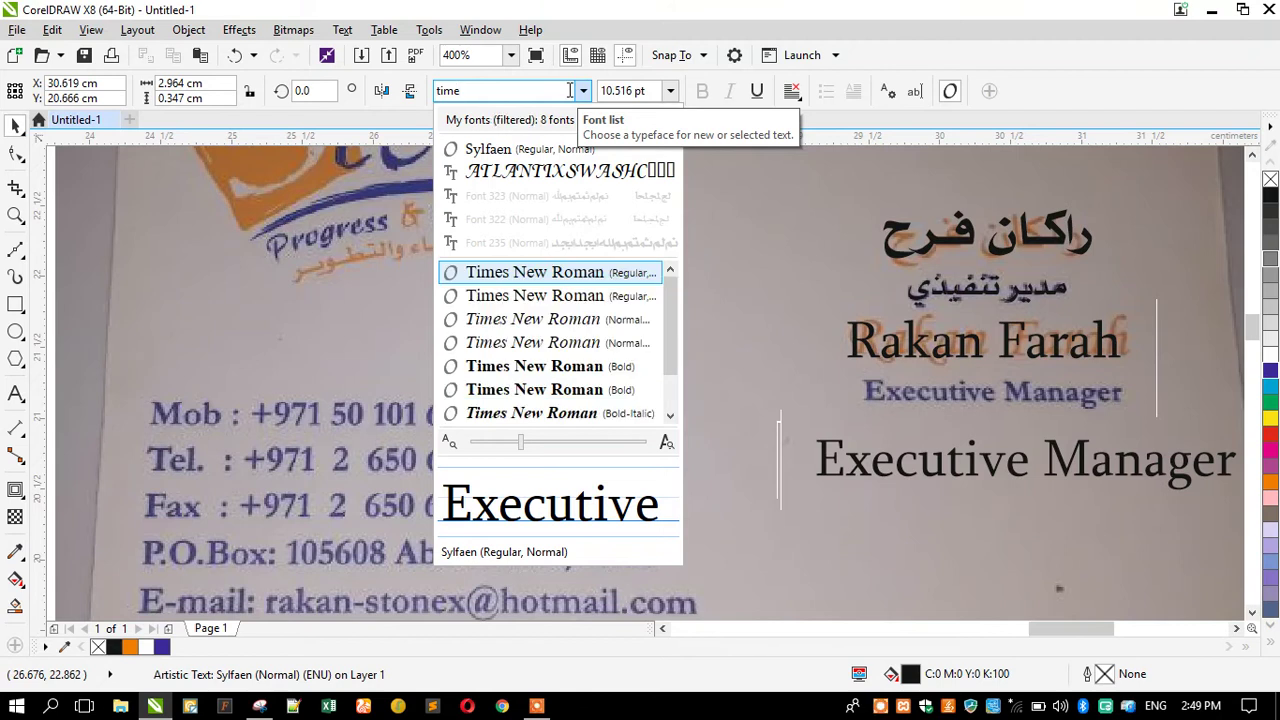
pyautogui.click(569, 90)
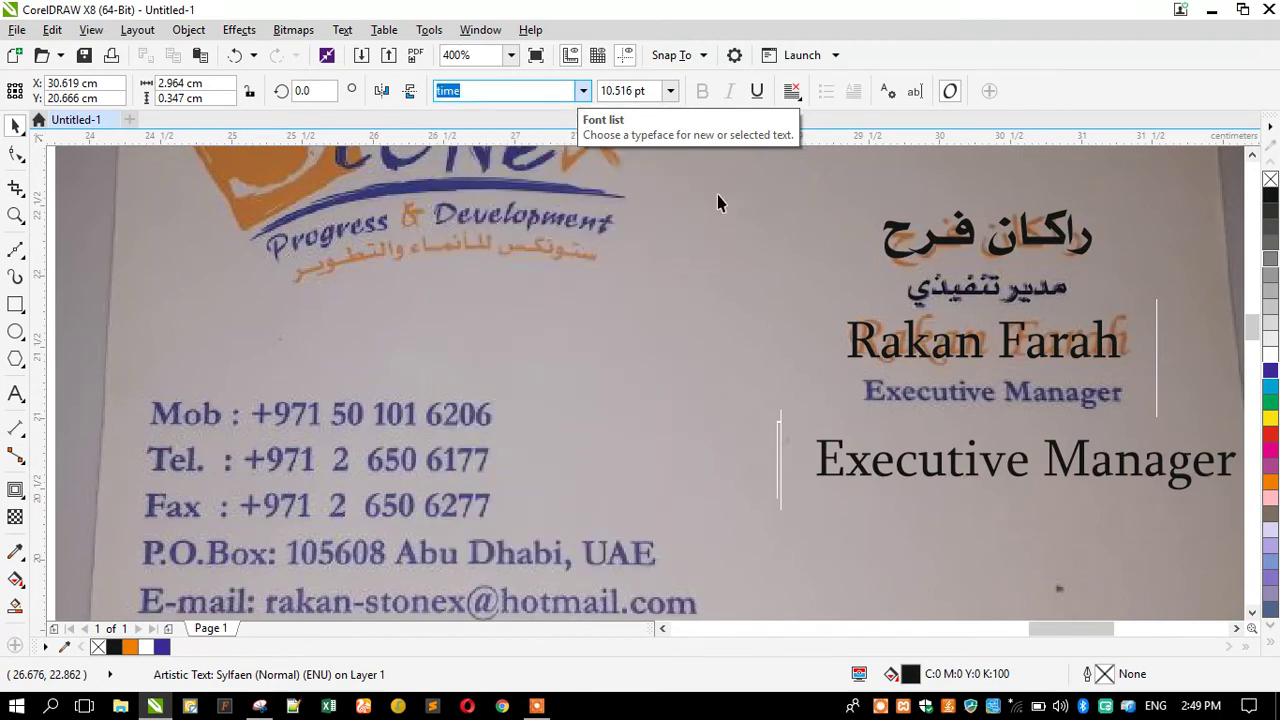
pyautogui.press('Return')
pyautogui.click(702, 91)
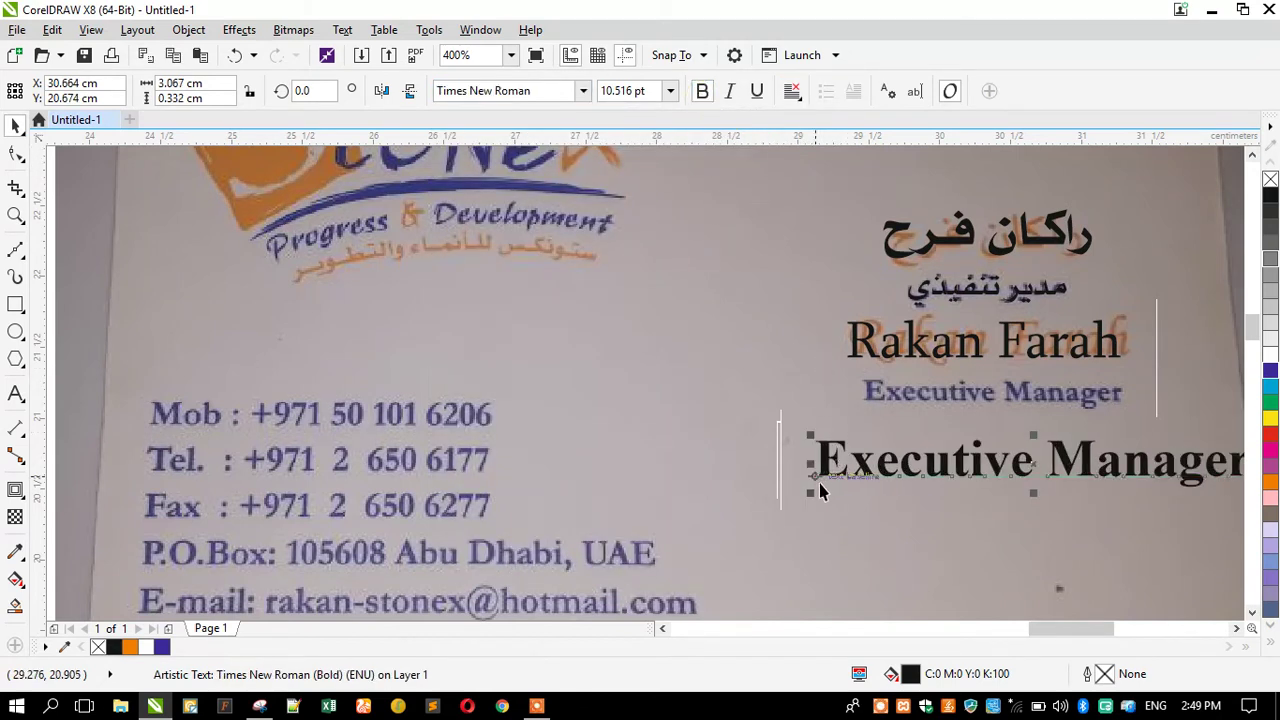
pyautogui.moveTo(810, 490); pyautogui.dragTo(891, 513)
pyautogui.moveTo(921, 519); pyautogui.dragTo(900, 520)
pyautogui.moveTo(940, 478); pyautogui.dragTo(895, 402)
# Move the four name and title texts onto the blank white card and group them.
pyautogui.scroll(-1, 868, 296)
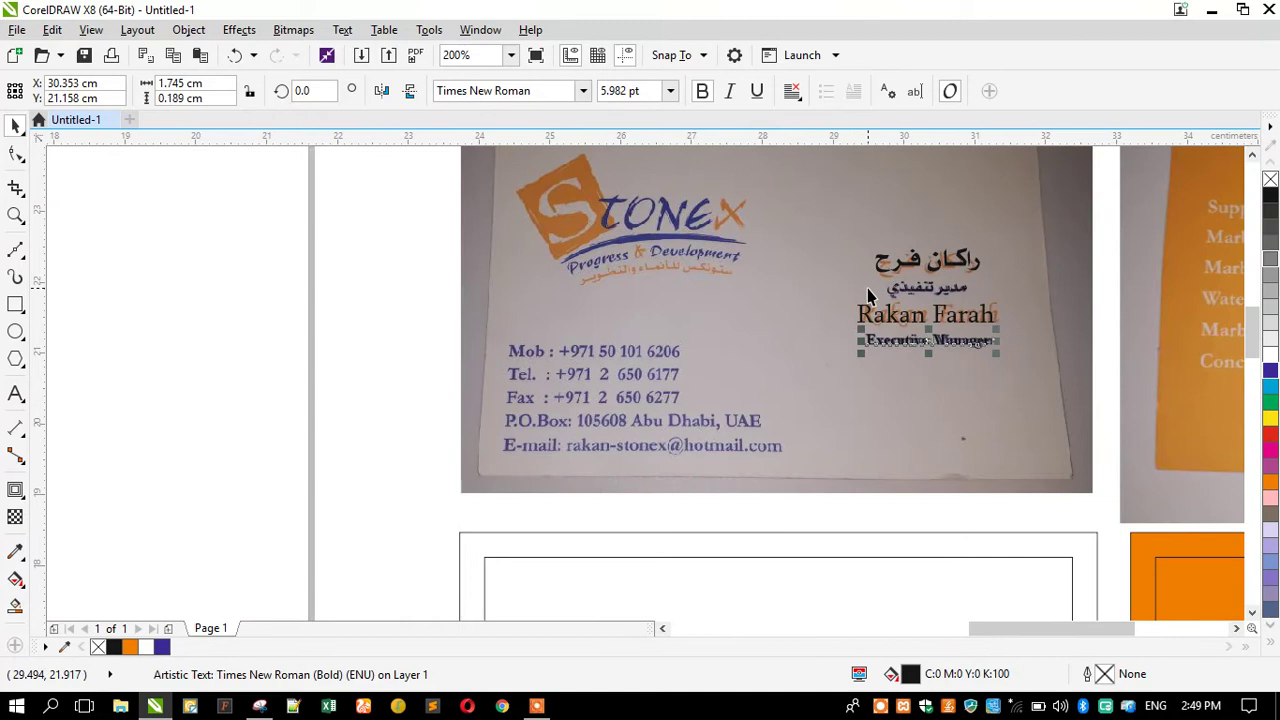
pyautogui.moveTo(400, 222); pyautogui.dragTo(1044, 388)
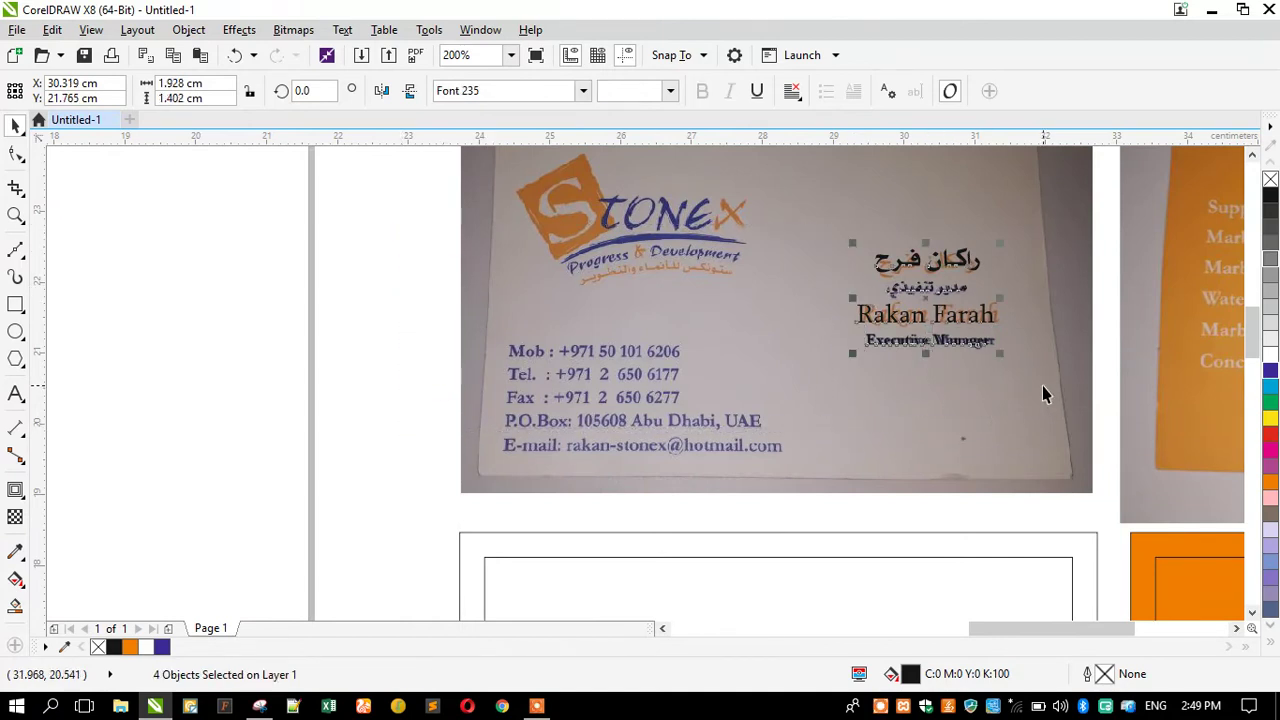
pyautogui.scroll(-1, 875, 314)
pyautogui.moveTo(895, 330); pyautogui.dragTo(911, 542)
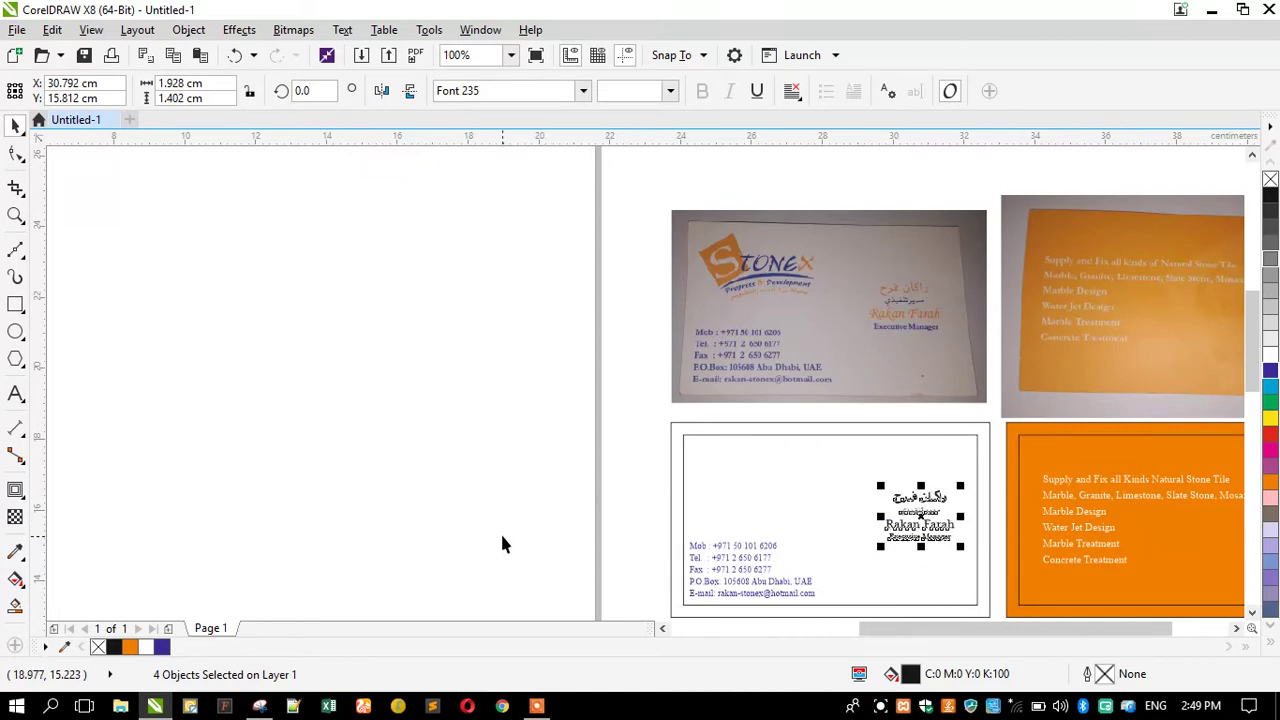
pyautogui.hotkey('ctrl', 'g')
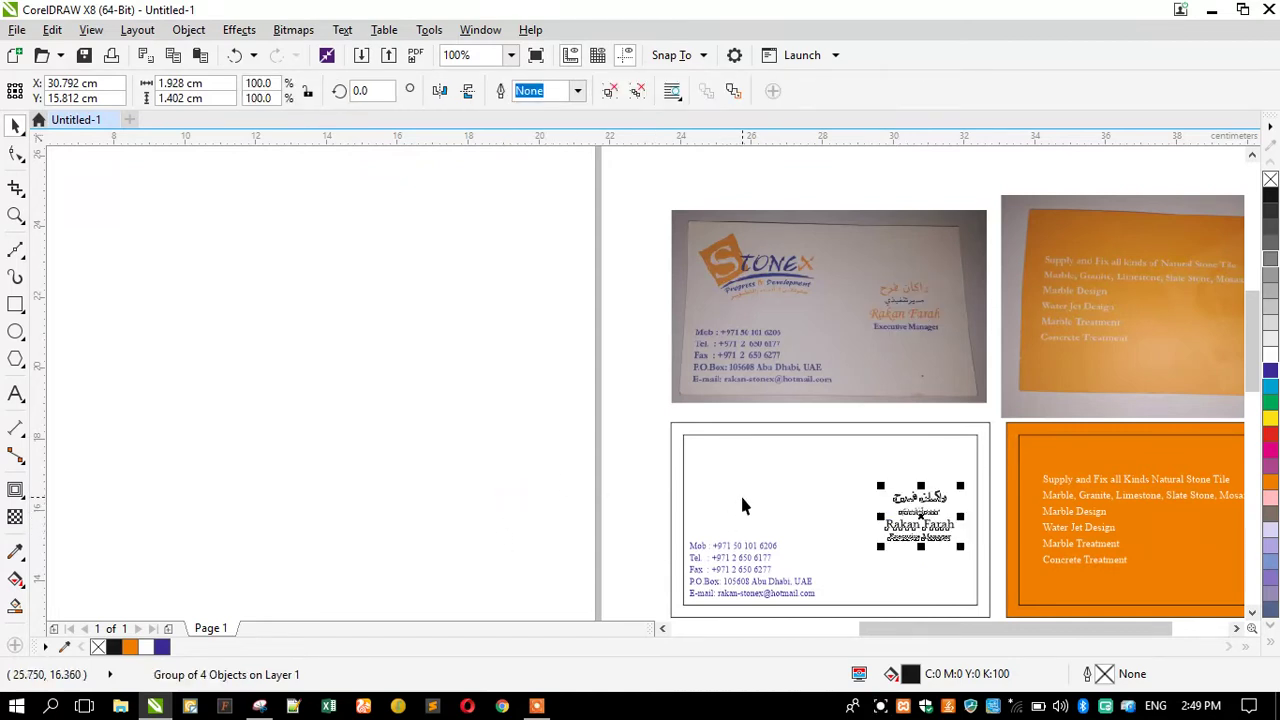
# Centre the text group vertically on the card and enlarge it to about 111%.
pyautogui.keyDown('shift'); pyautogui.click(740, 493); pyautogui.keyUp('shift')
pyautogui.press('c')
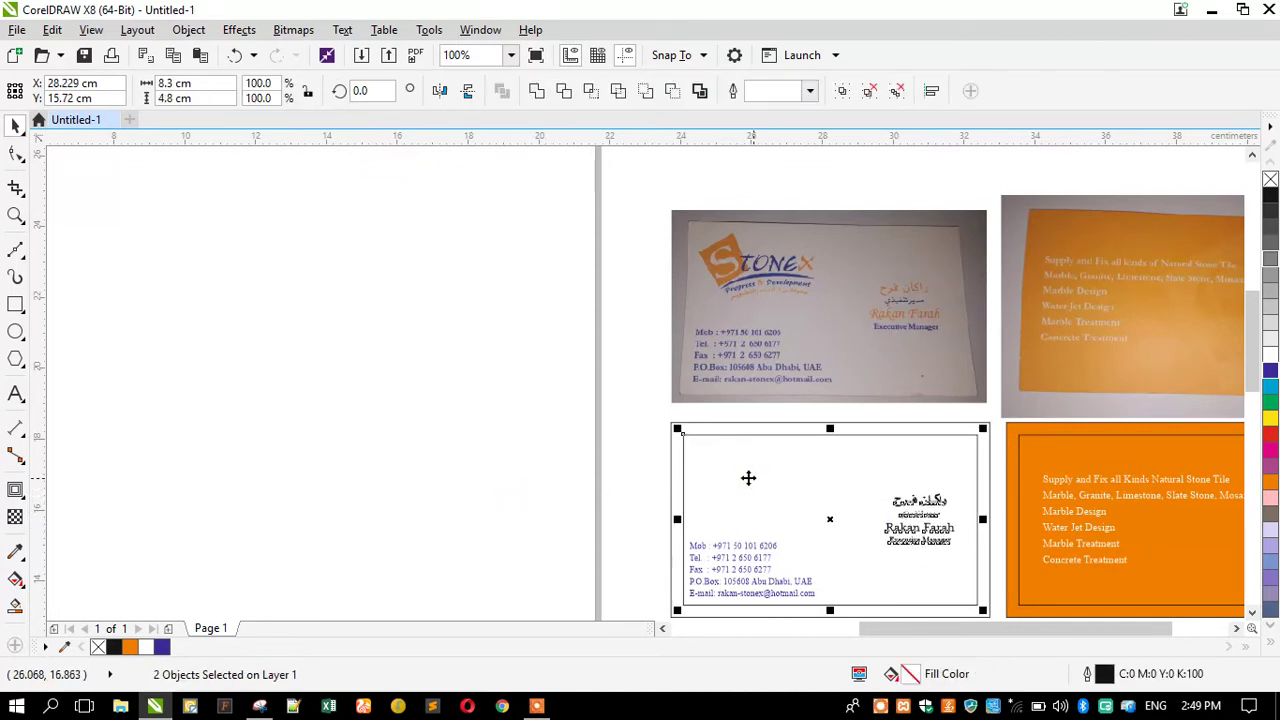
pyautogui.press('F4')
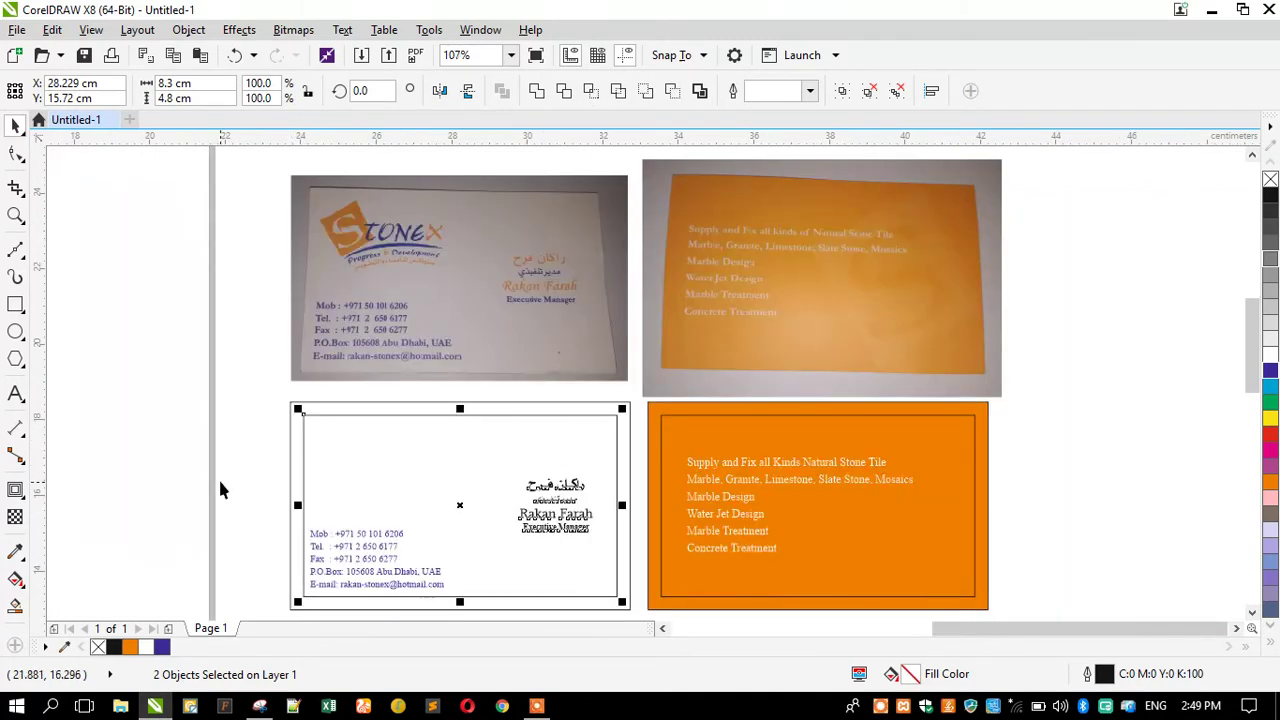
pyautogui.click(220, 484)
pyautogui.click(532, 497)
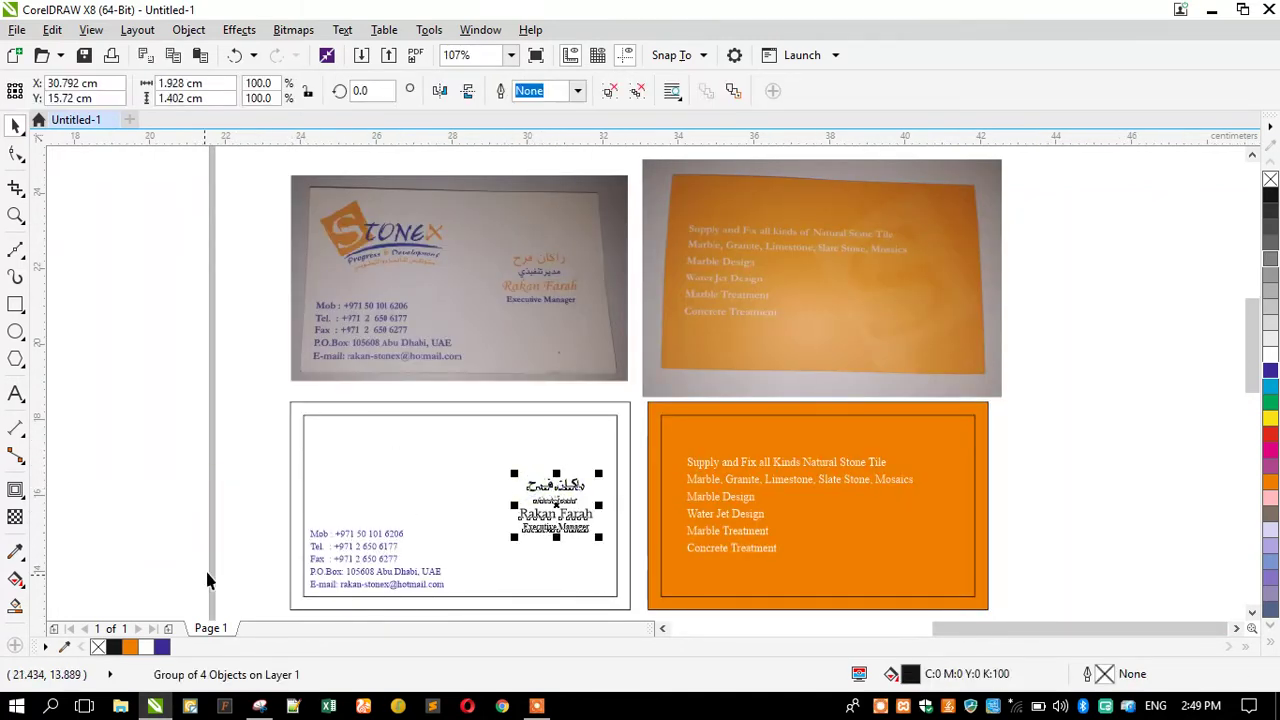
pyautogui.moveTo(508, 473); pyautogui.dragTo(506, 464)
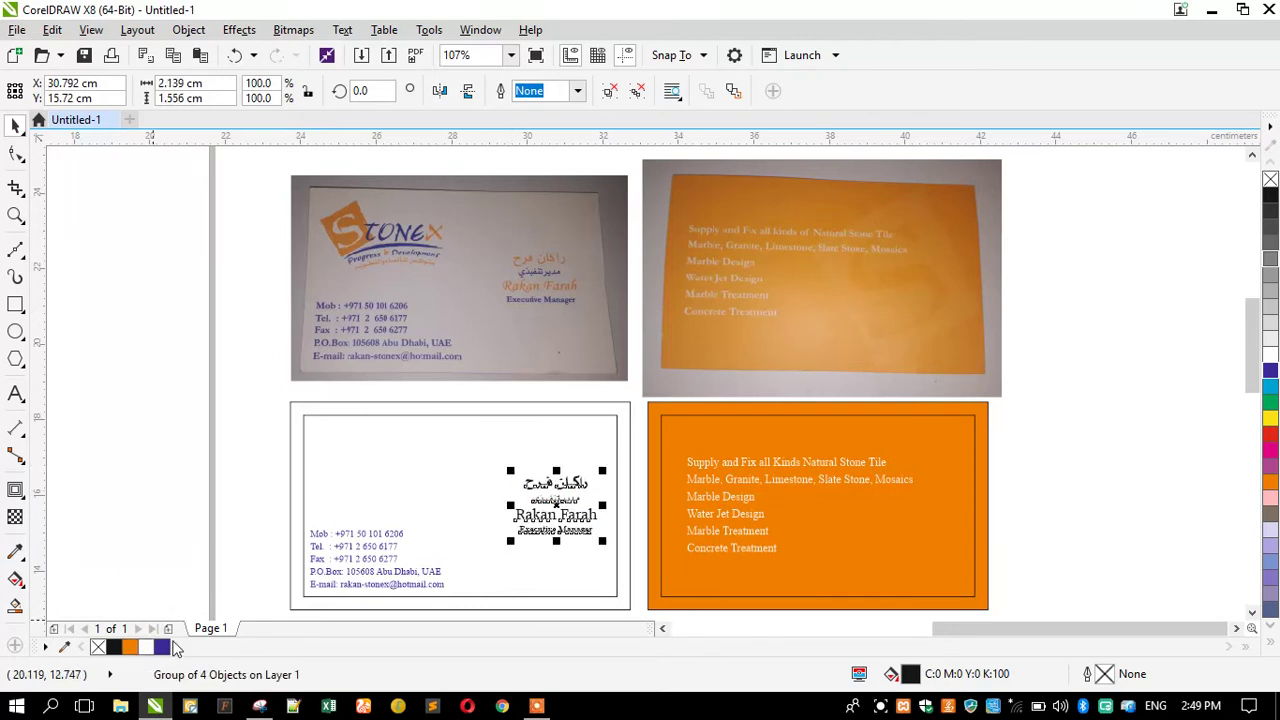
# Fill the Arabic name and the English name inside the group with the orange swatch.
pyautogui.click(522, 497)
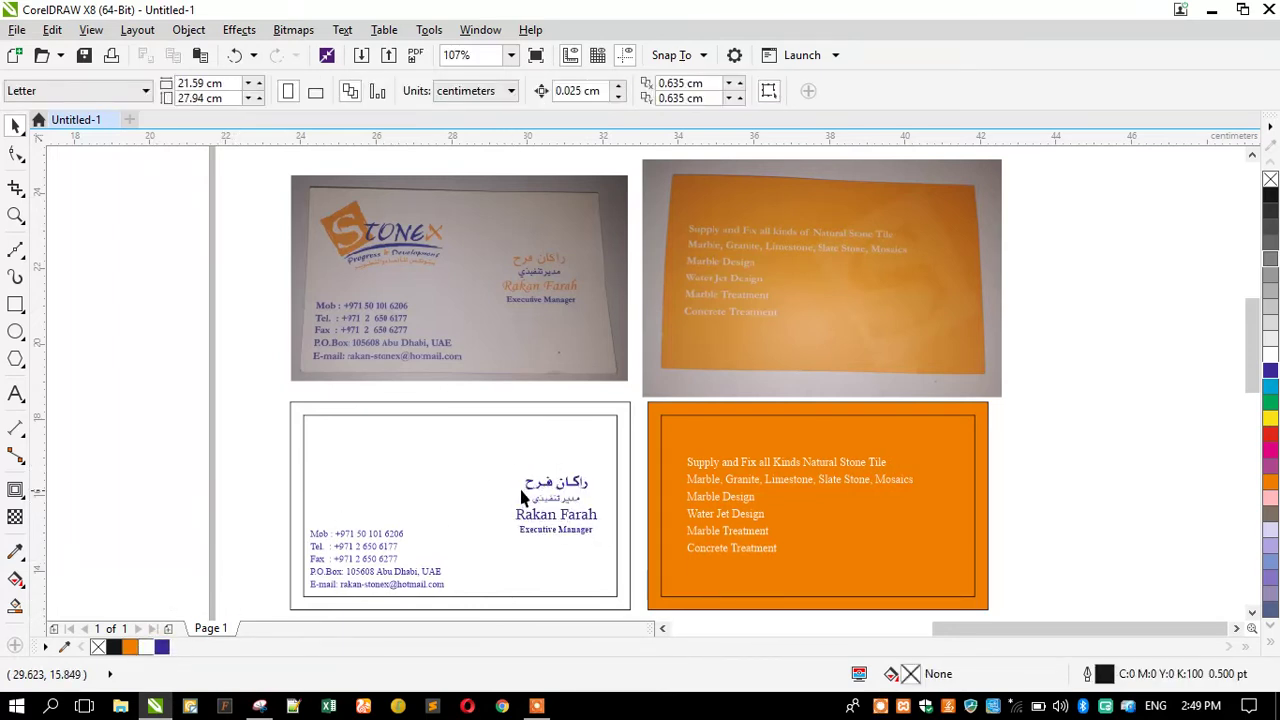
pyautogui.keyDown('ctrl'); pyautogui.click(530, 494); pyautogui.keyUp('ctrl')
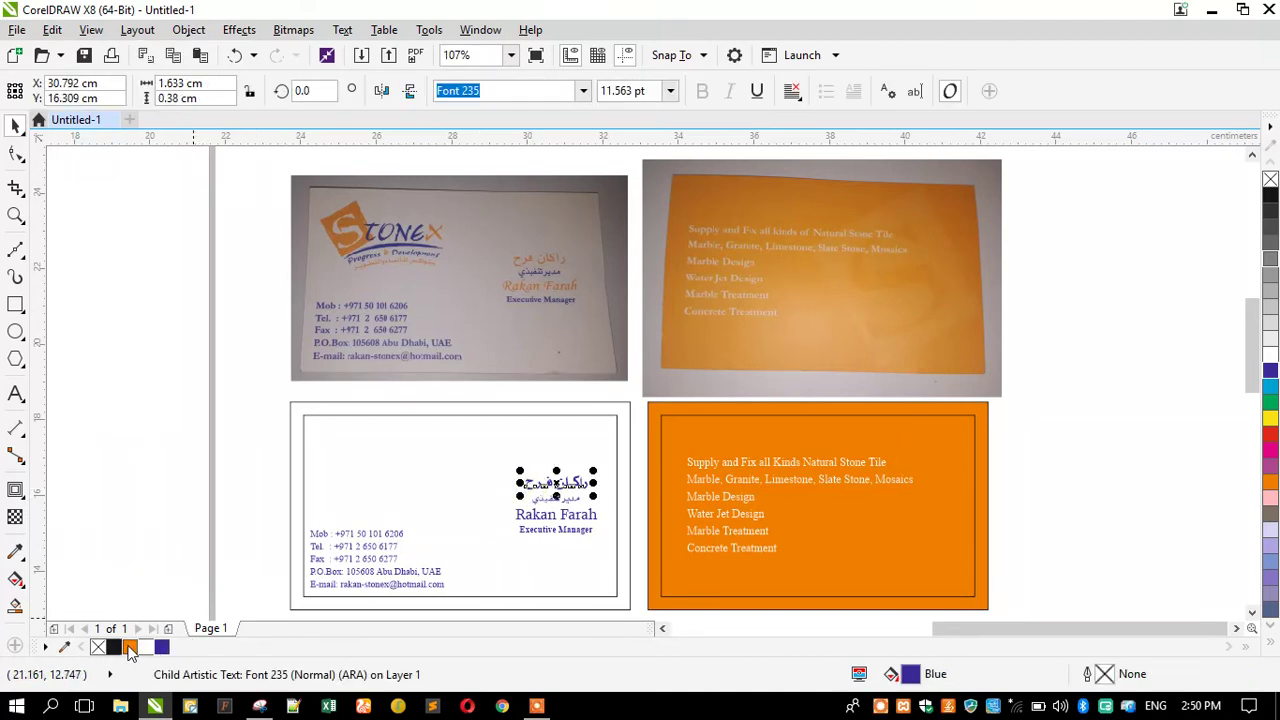
pyautogui.moveTo(480, 540); pyautogui.dragTo(523, 530)
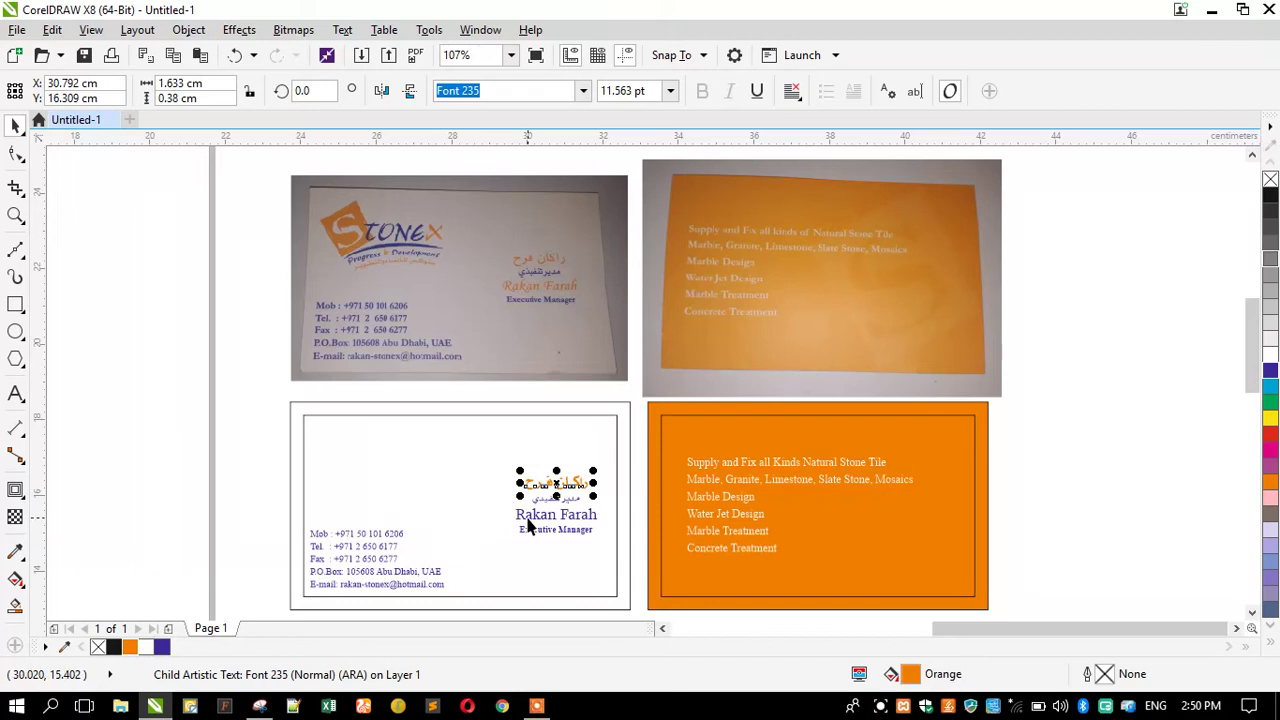
pyautogui.keyDown('ctrl'); pyautogui.click(530, 518); pyautogui.keyUp('ctrl')
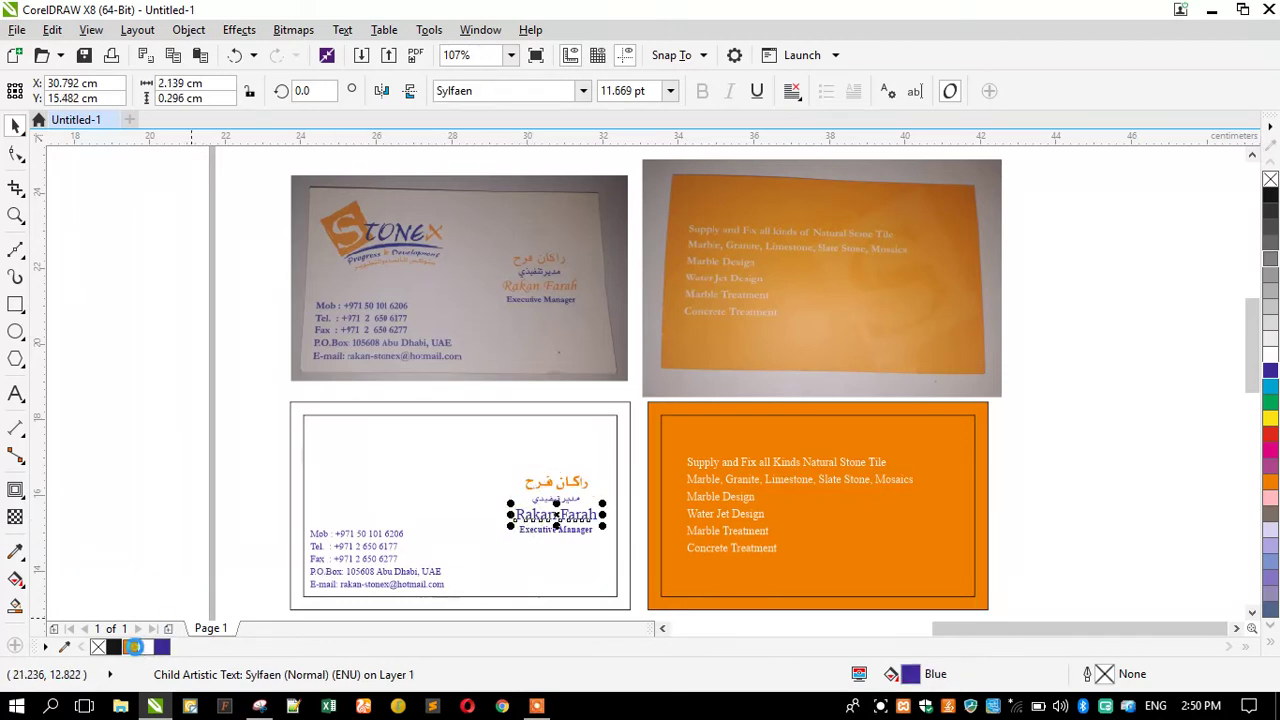
pyautogui.click(133, 647)
pyautogui.click(168, 505)
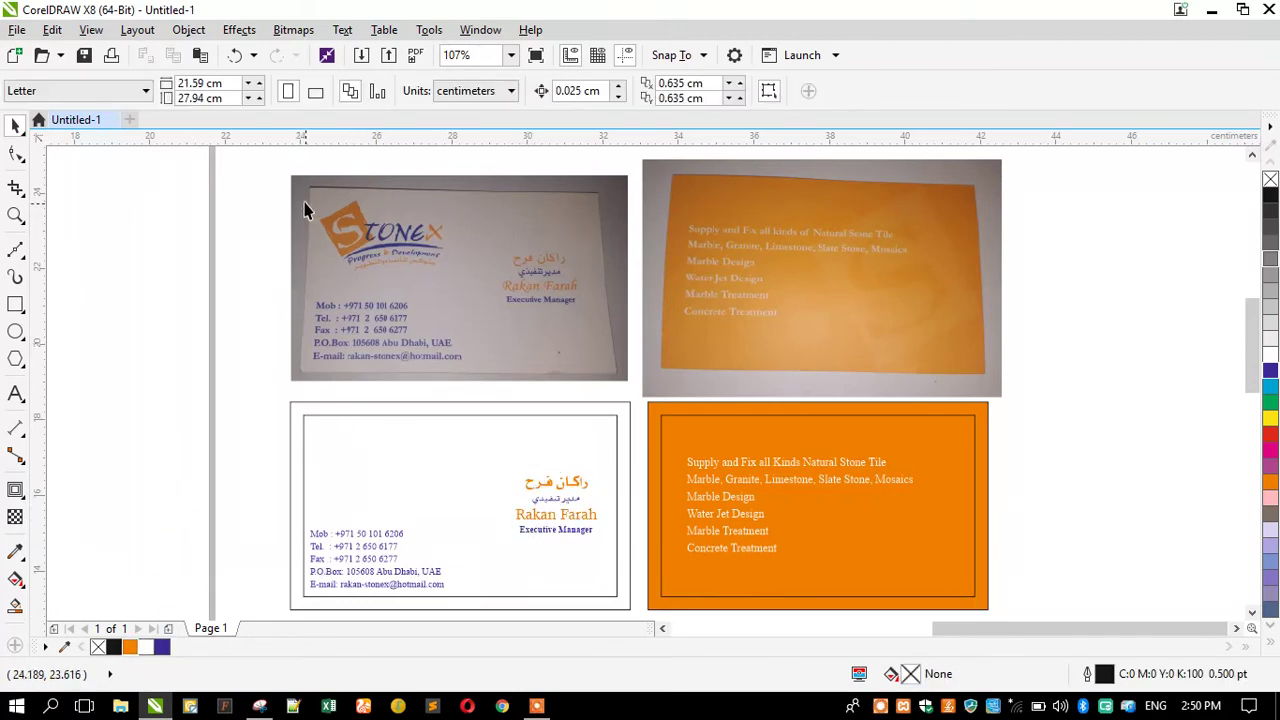
pyautogui.scroll(1, 289, 179)
pyautogui.scroll(1, 500, 277)
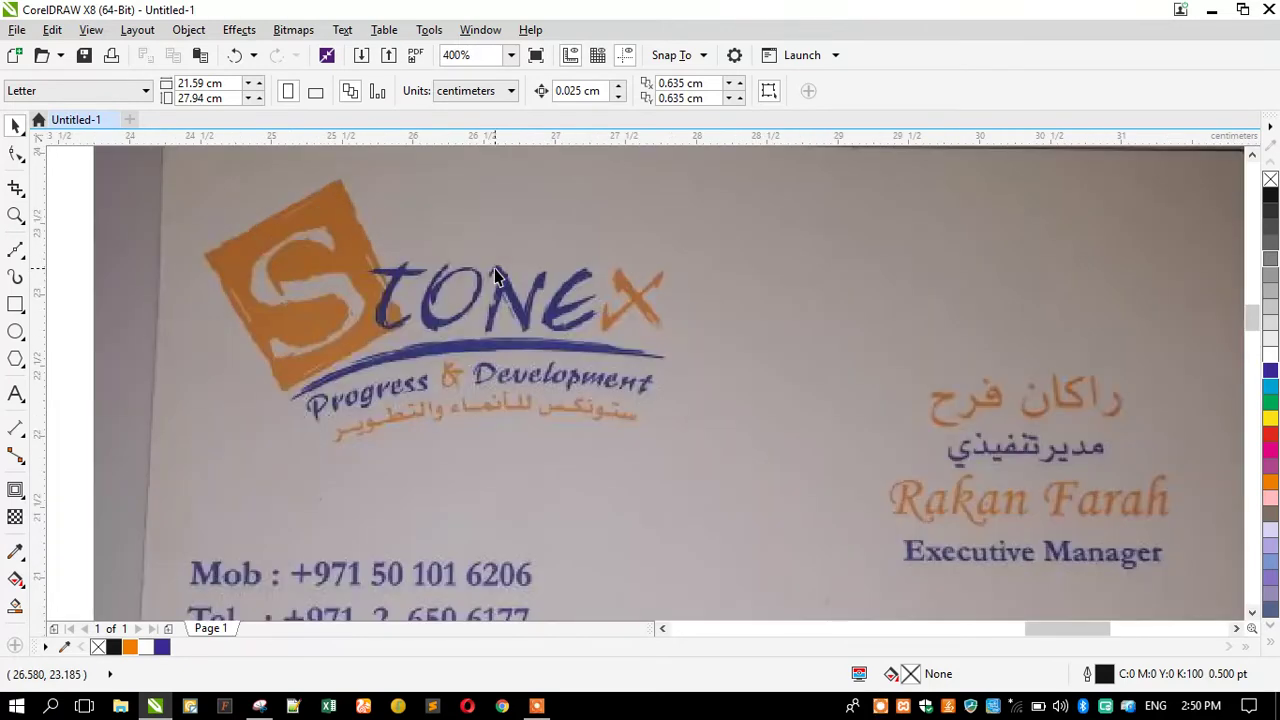
pyautogui.scroll(-1, 610, 313)
pyautogui.scroll(-1, 284, 331)
pyautogui.scroll(1, 149, 318)
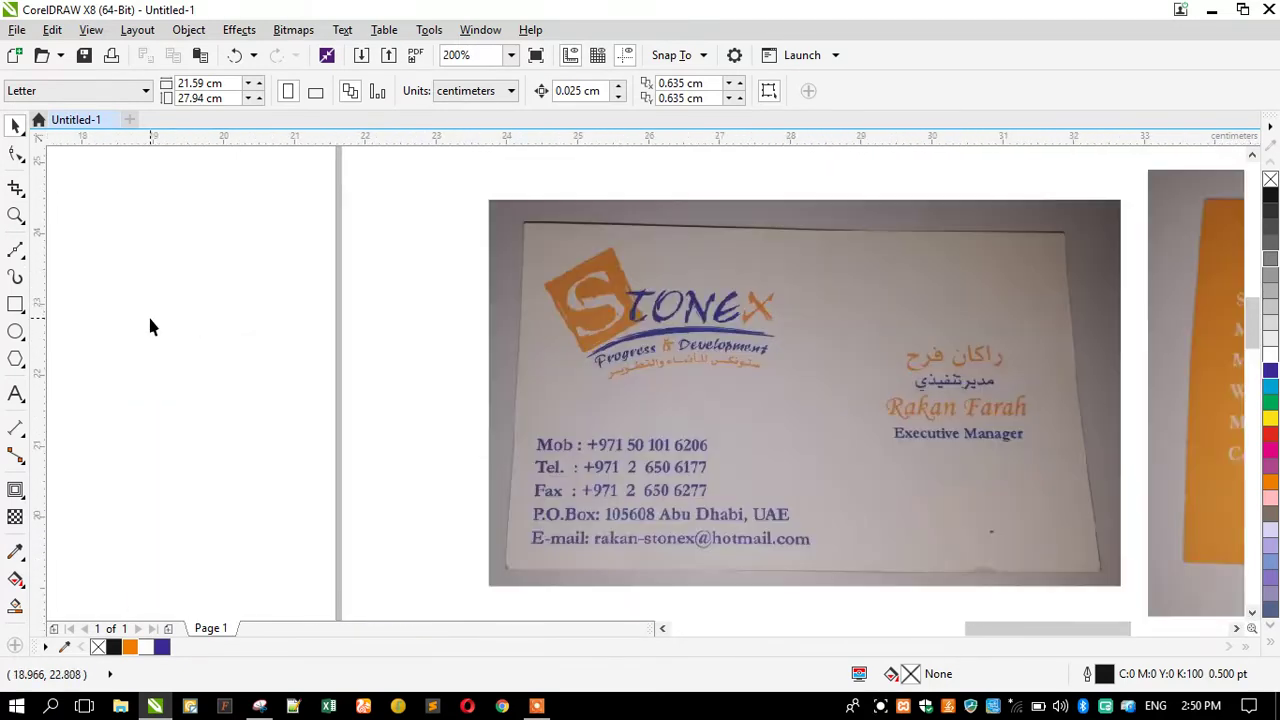
# Zoom in closely on the Stonex swoosh and wordmark.
pyautogui.scroll(1, 666, 308)
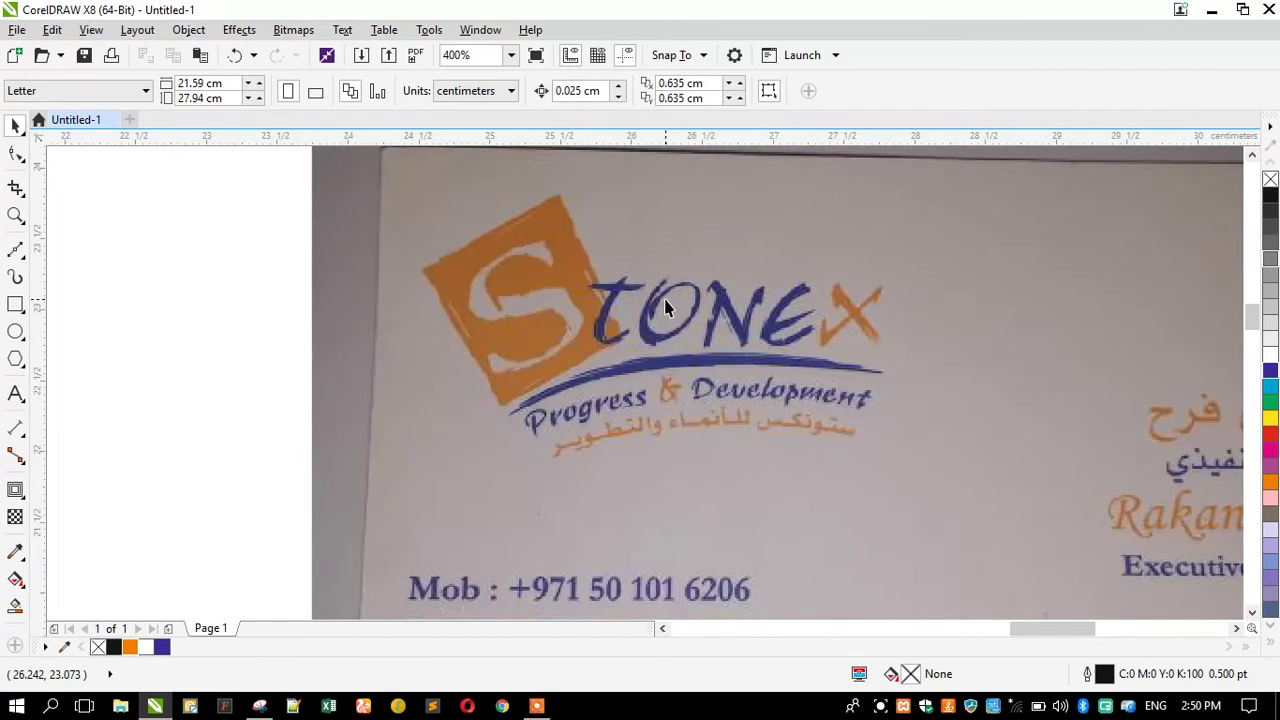
pyautogui.scroll(1, 710, 314)
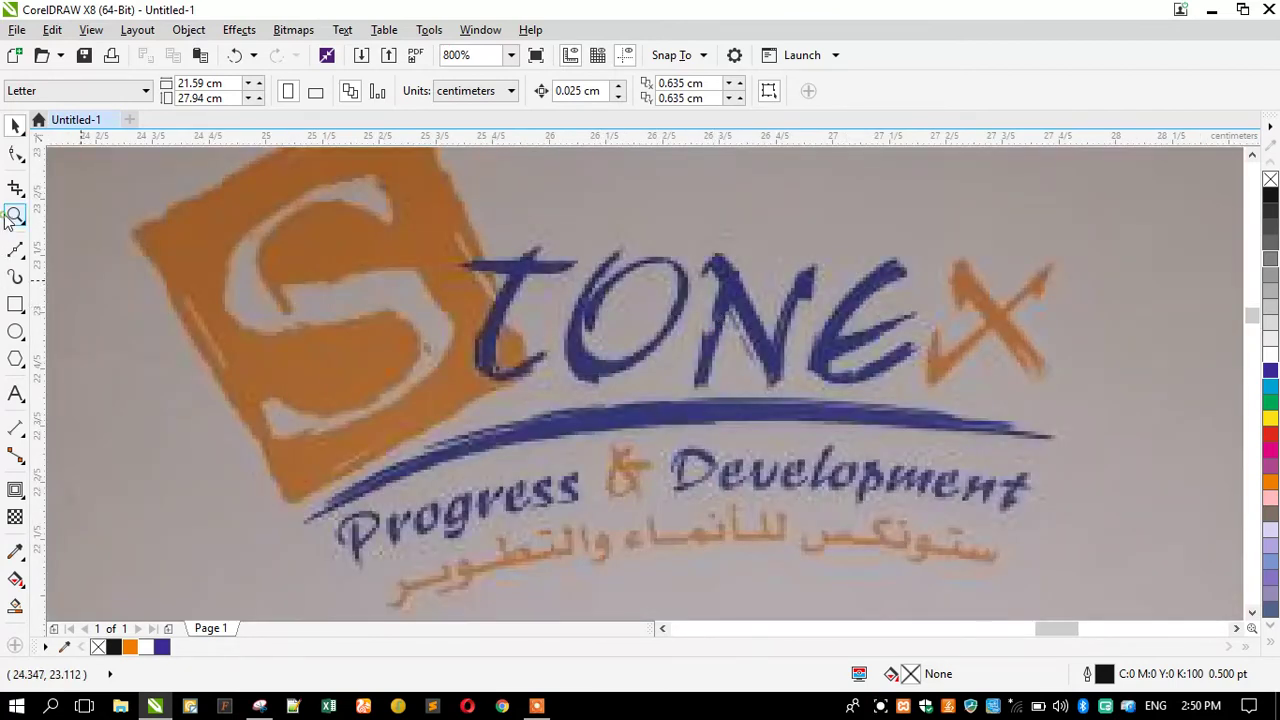
pyautogui.click(14, 216)
pyautogui.moveTo(185, 286); pyautogui.dragTo(1097, 543)
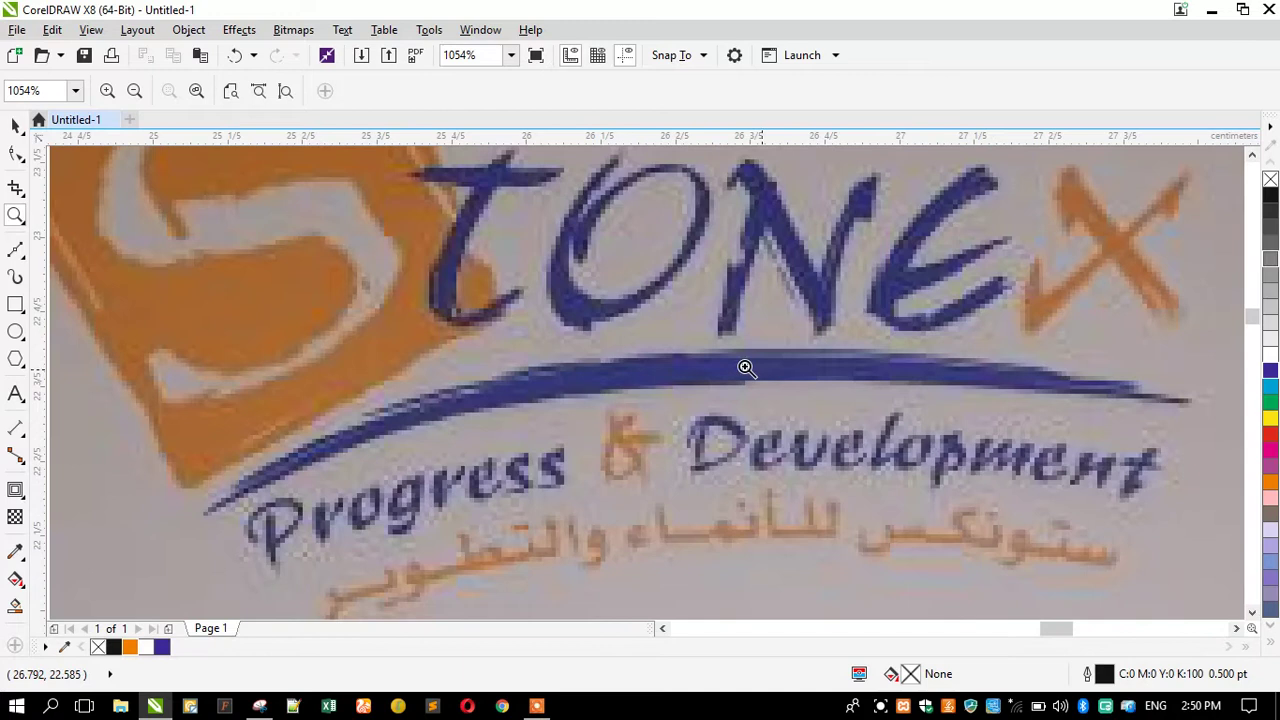
# Choose the B-Spline tool from the curve flyout.
pyautogui.click(15, 252)
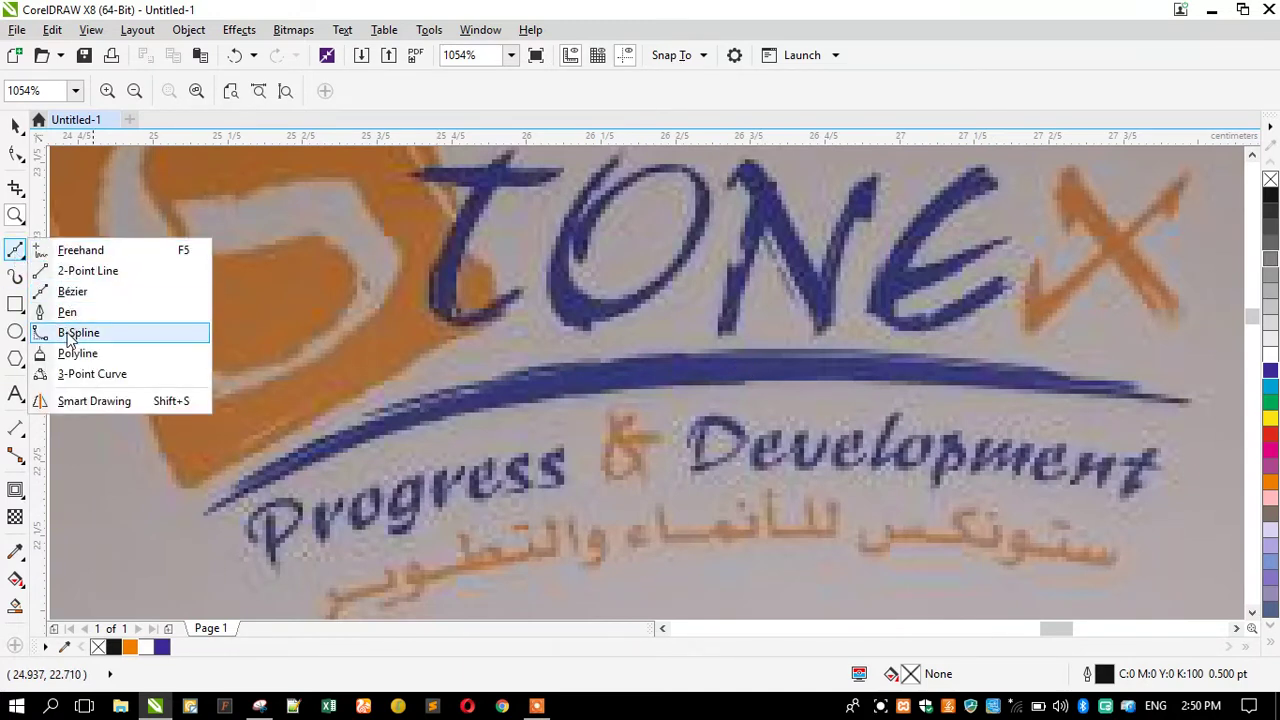
pyautogui.click(14, 256)
pyautogui.click(11, 255)
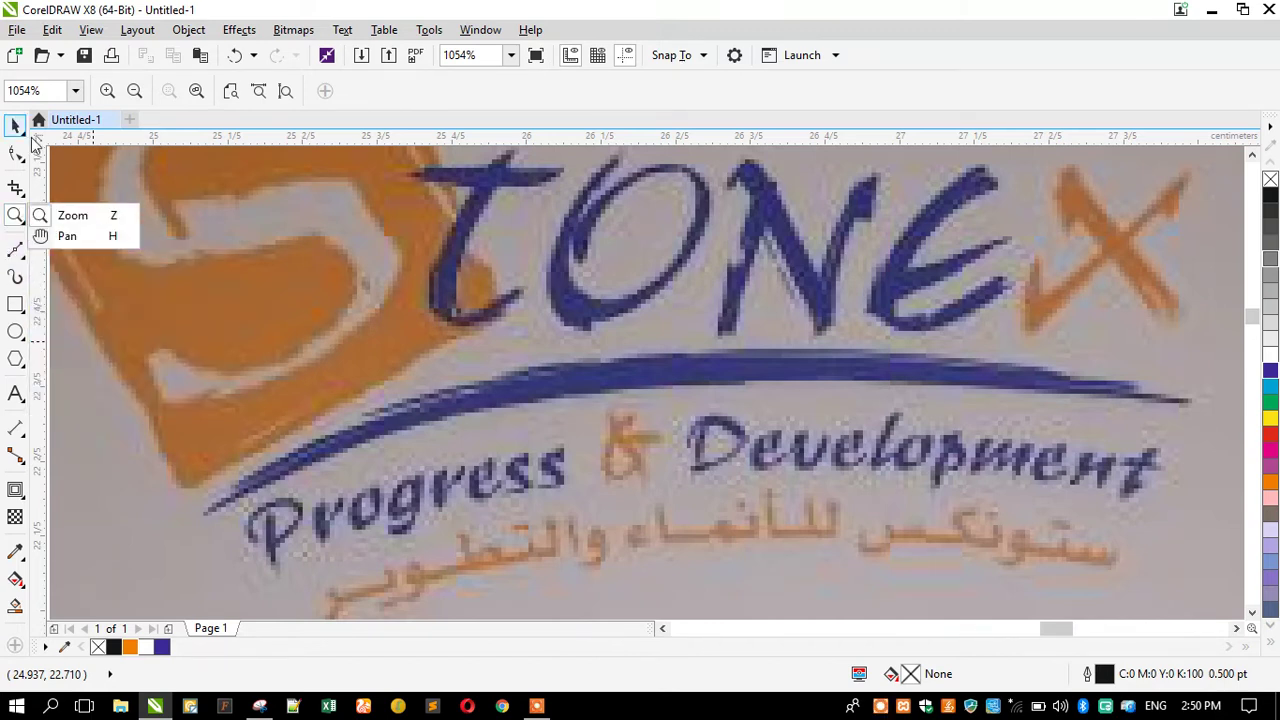
pyautogui.click(24, 261)
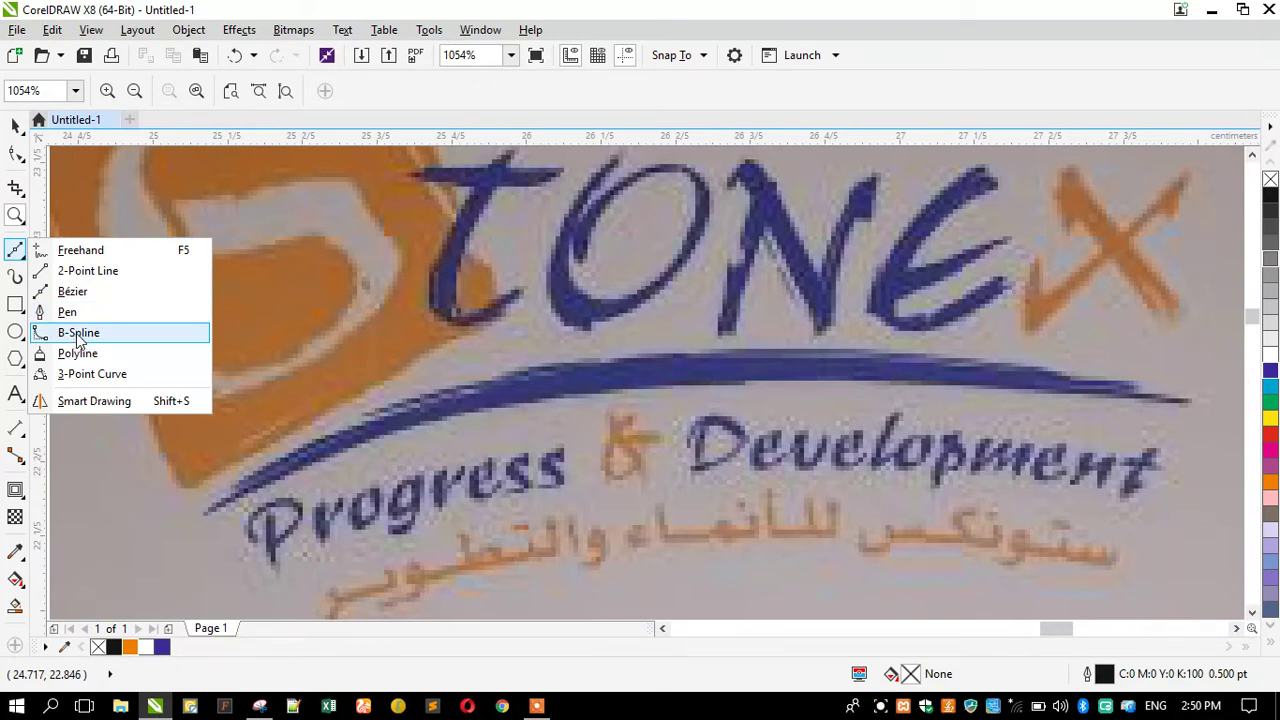
pyautogui.click(106, 339)
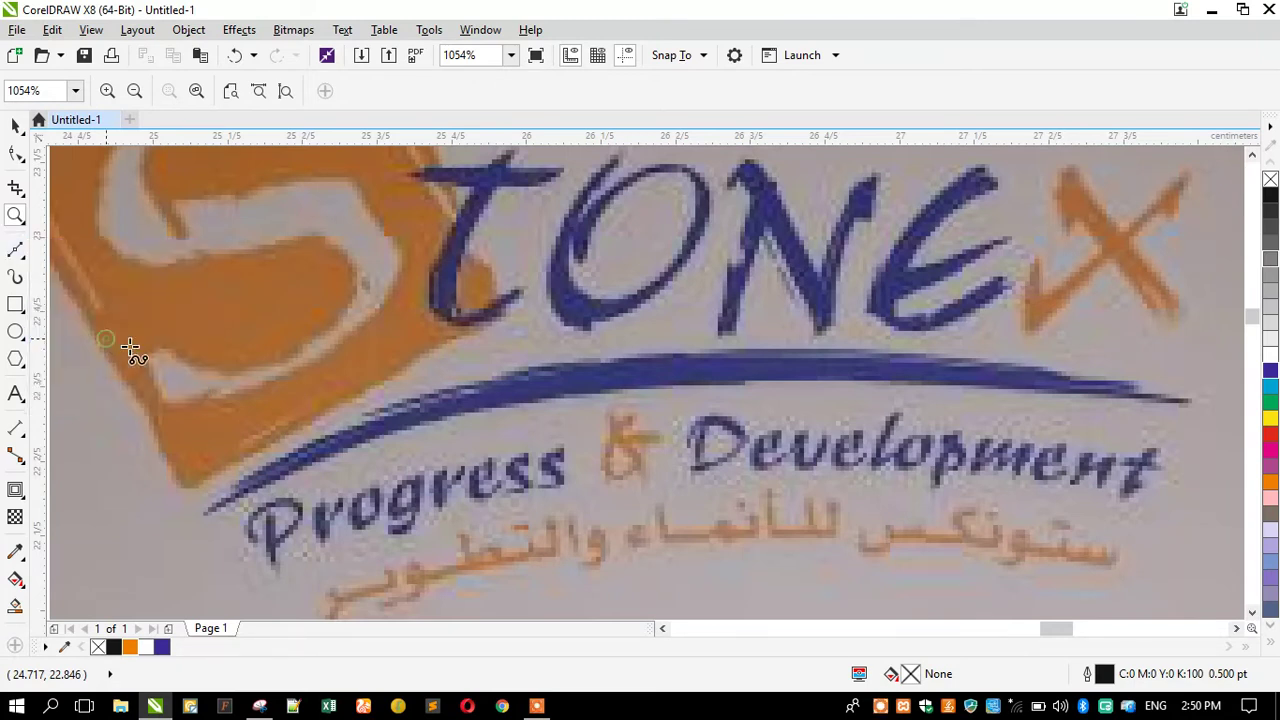
# Trace the swoosh's top edge from its right tip leftward with B-Spline points.
pyautogui.click(1194, 404)
pyautogui.click(1145, 394)
pyautogui.click(1136, 386)
pyautogui.click(1098, 379)
pyautogui.click(1058, 373)
pyautogui.click(1020, 366)
pyautogui.click(955, 362)
pyautogui.click(889, 356)
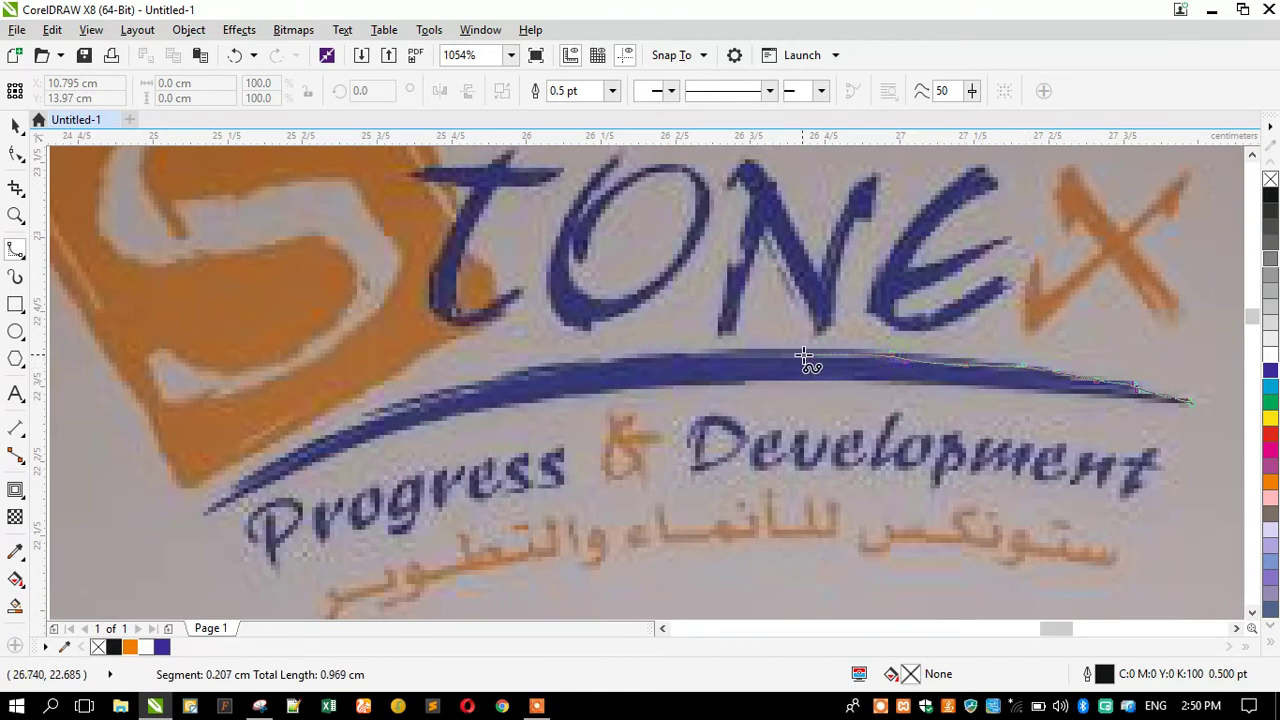
pyautogui.click(806, 353)
pyautogui.click(629, 367)
pyautogui.click(536, 372)
pyautogui.click(419, 398)
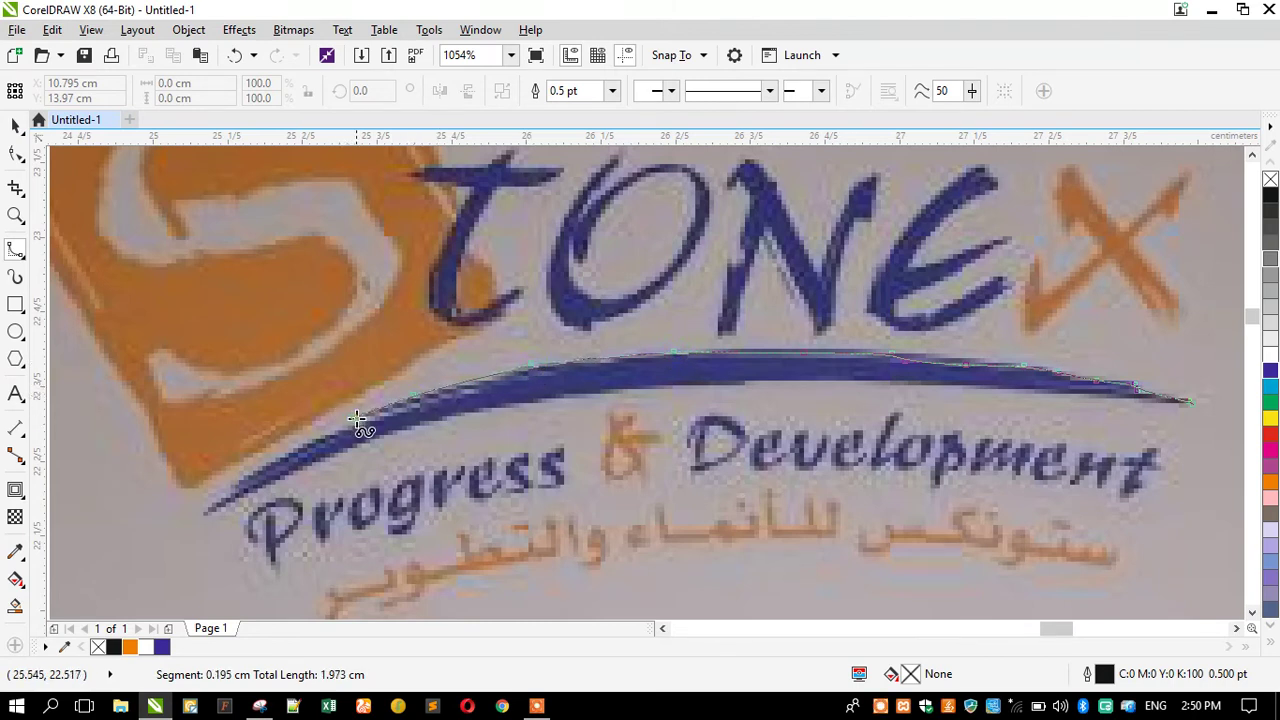
# Continue around the swoosh's left tip and lower edge, finishing back at the right tip.
pyautogui.click(448, 398)
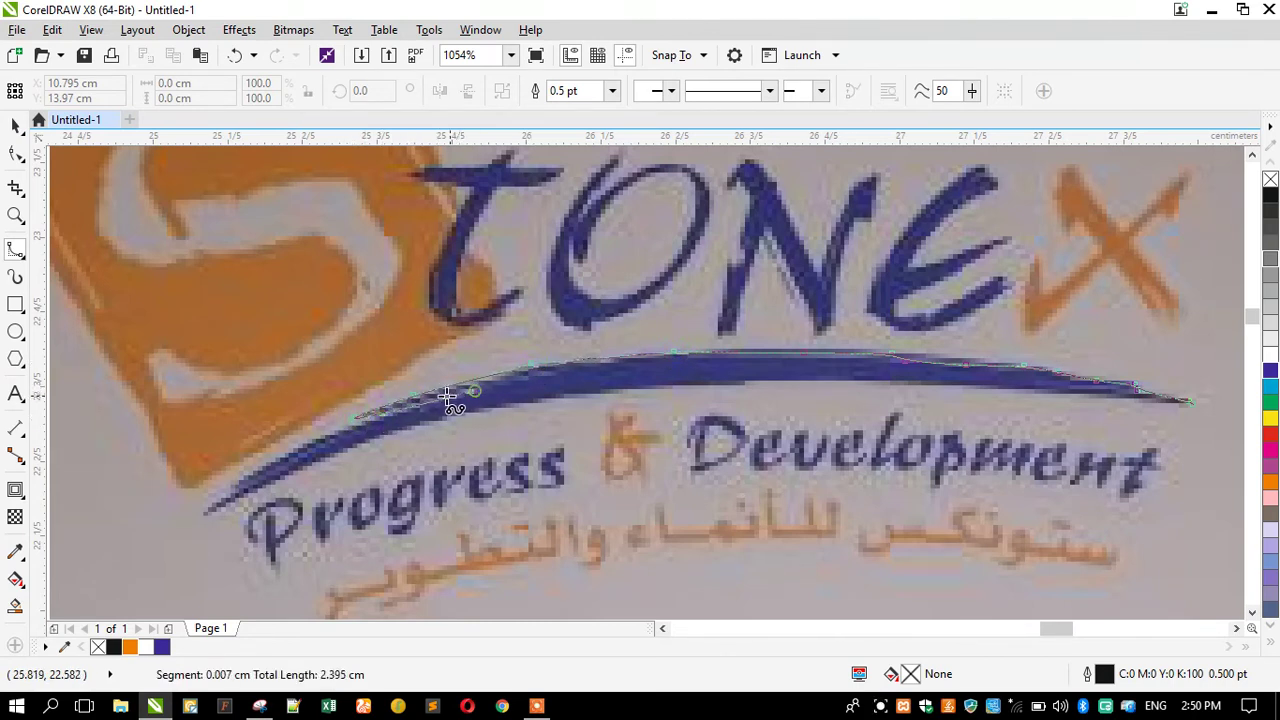
pyautogui.click(385, 416)
pyautogui.click(316, 440)
pyautogui.click(248, 475)
pyautogui.click(204, 519)
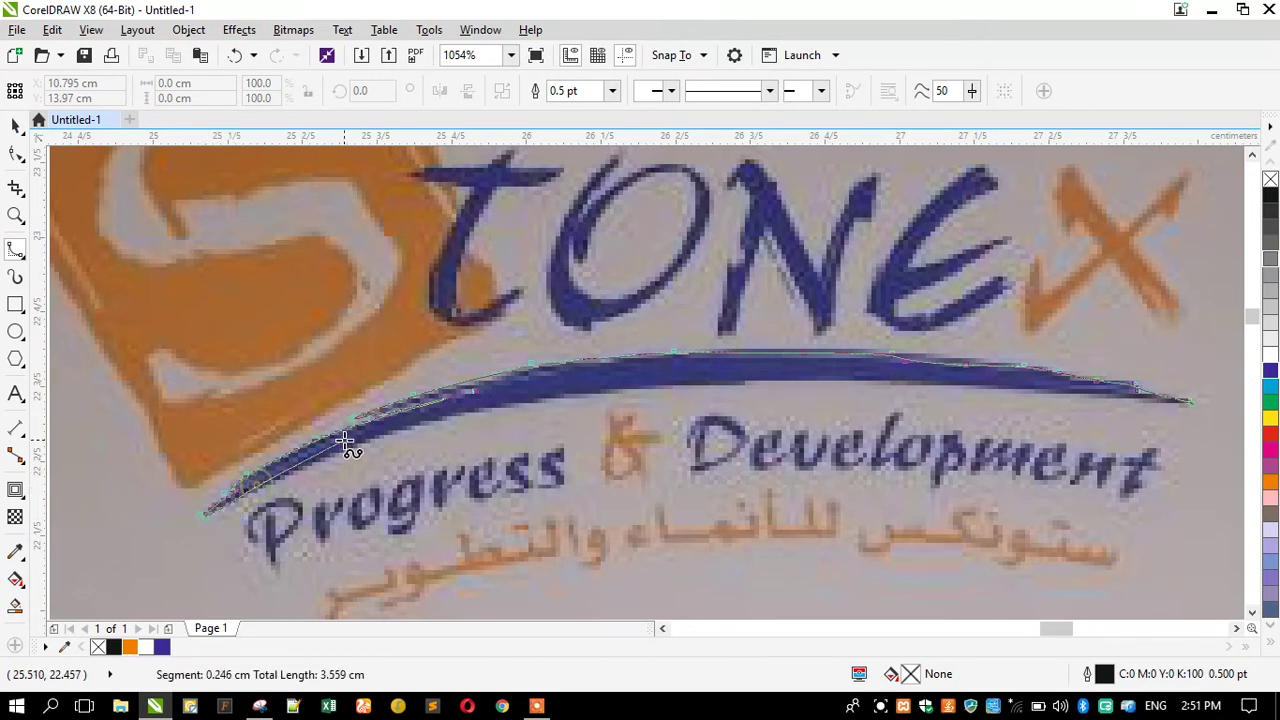
pyautogui.click(465, 428)
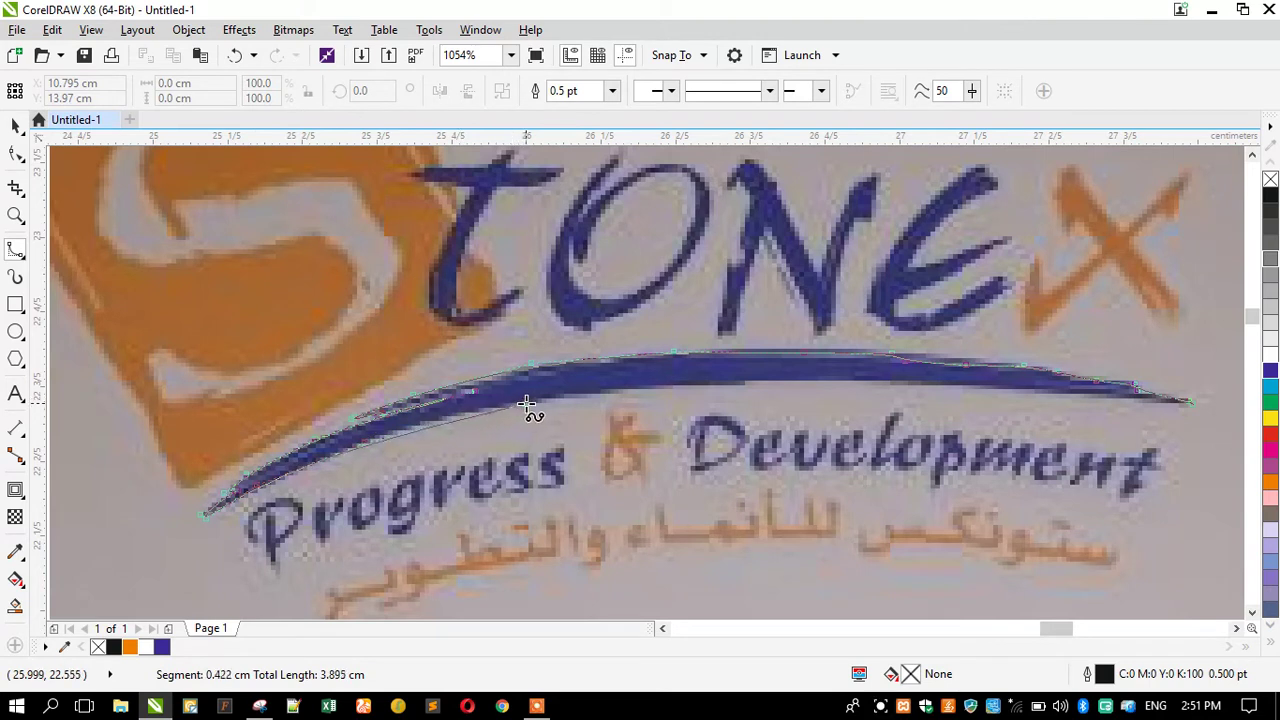
pyautogui.click(489, 407)
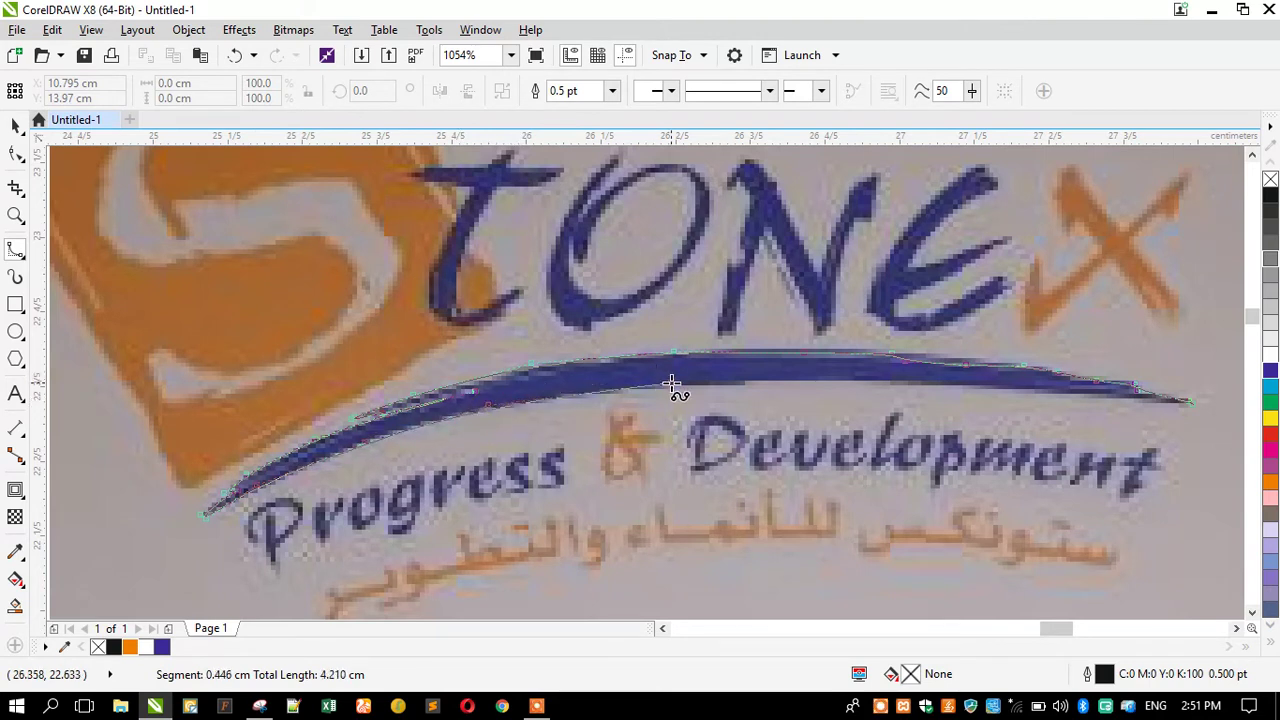
pyautogui.click(669, 384)
pyautogui.click(789, 383)
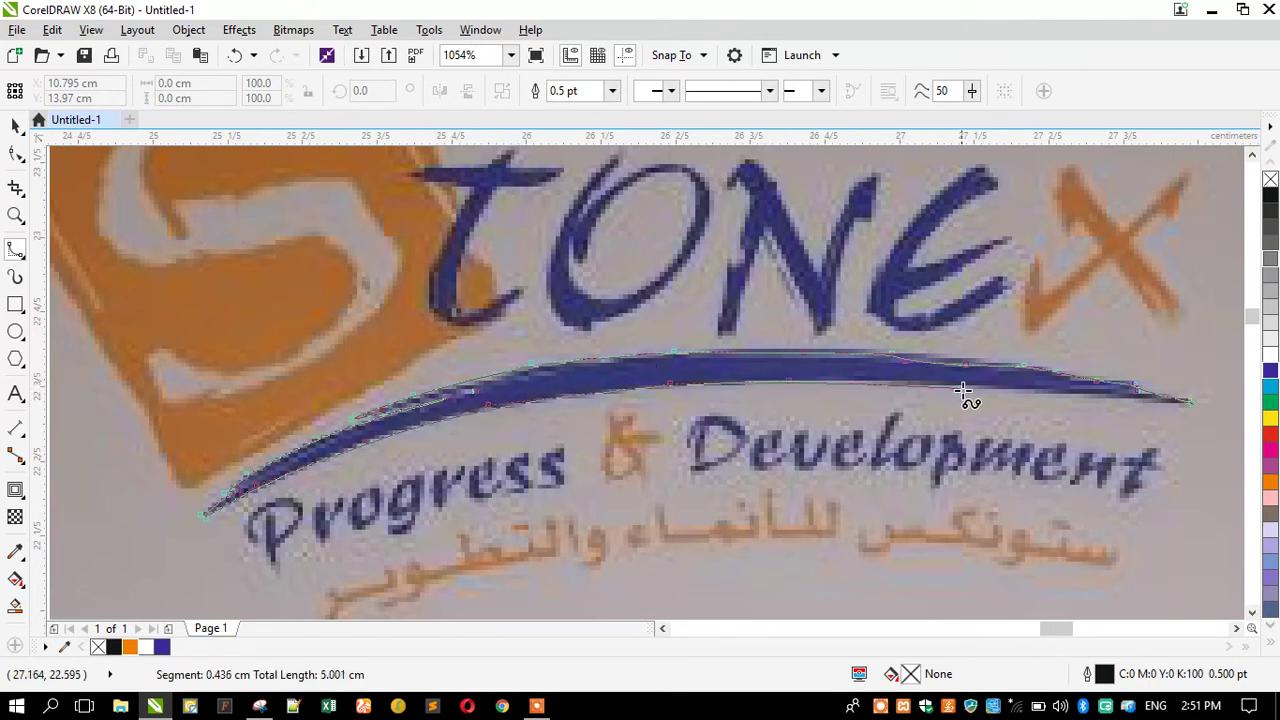
pyautogui.click(976, 389)
pyautogui.click(1109, 401)
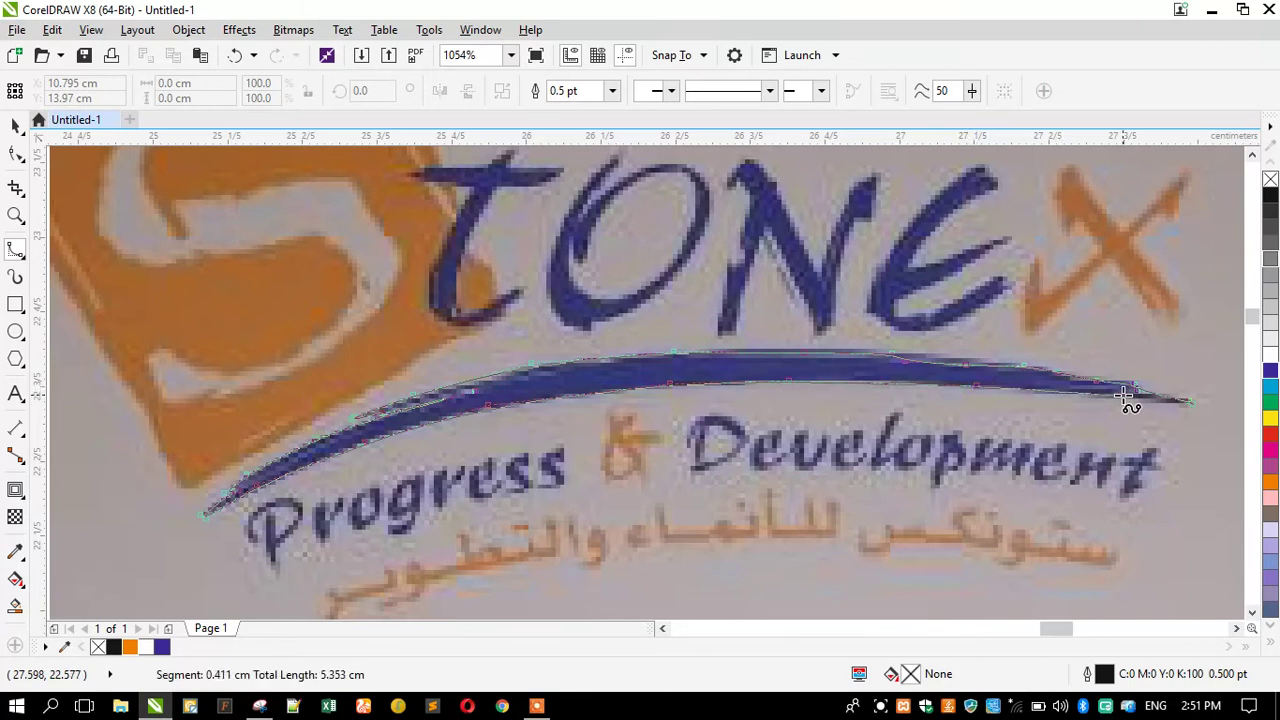
pyautogui.doubleClick(1188, 404)
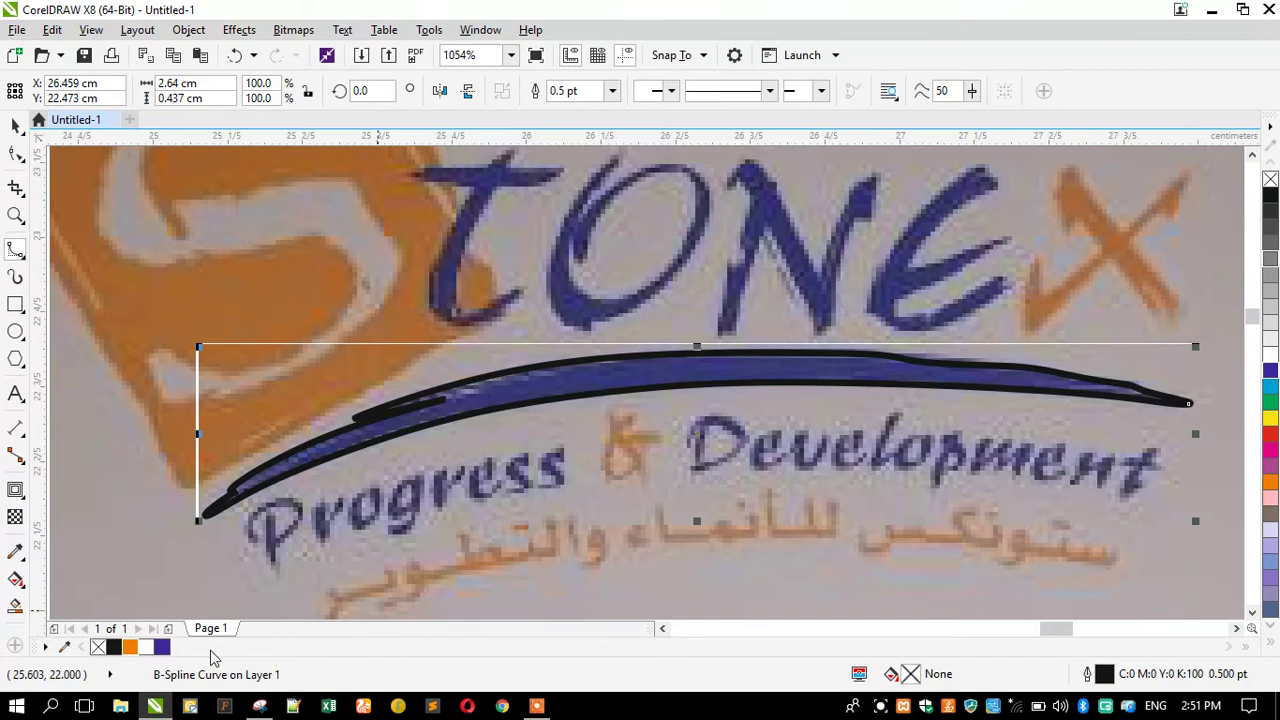
# Fill the traced swoosh blue and remove its outline.
pyautogui.click(163, 647)
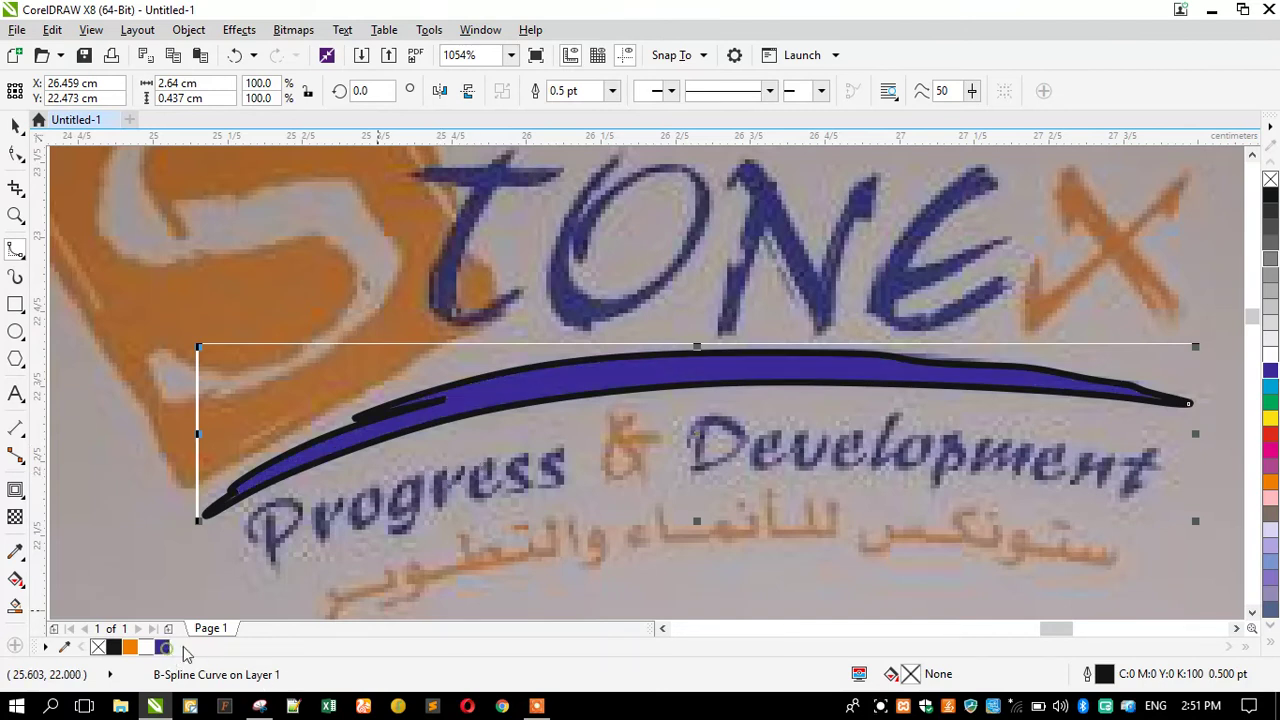
pyautogui.rightClick(1270, 180)
pyautogui.scroll(-1, 823, 425)
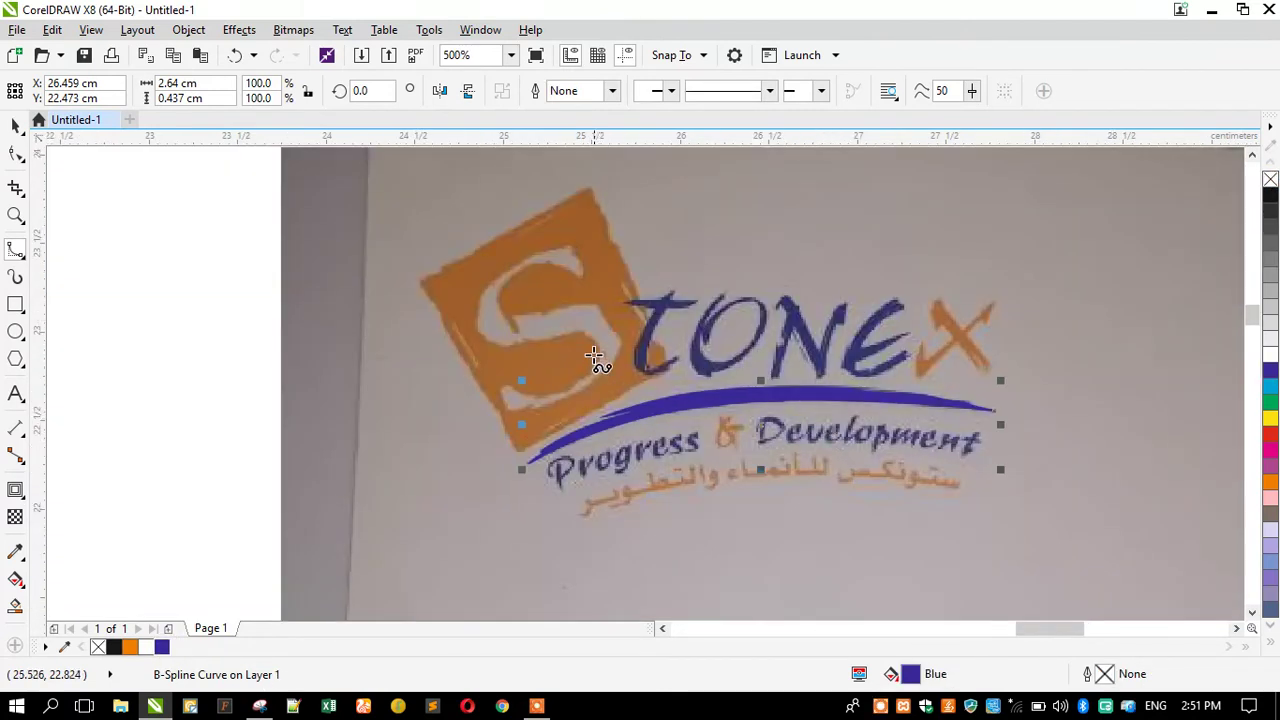
# Trace the orange square from its top corner along the upper-left and left edges.
pyautogui.scroll(1, 574, 213)
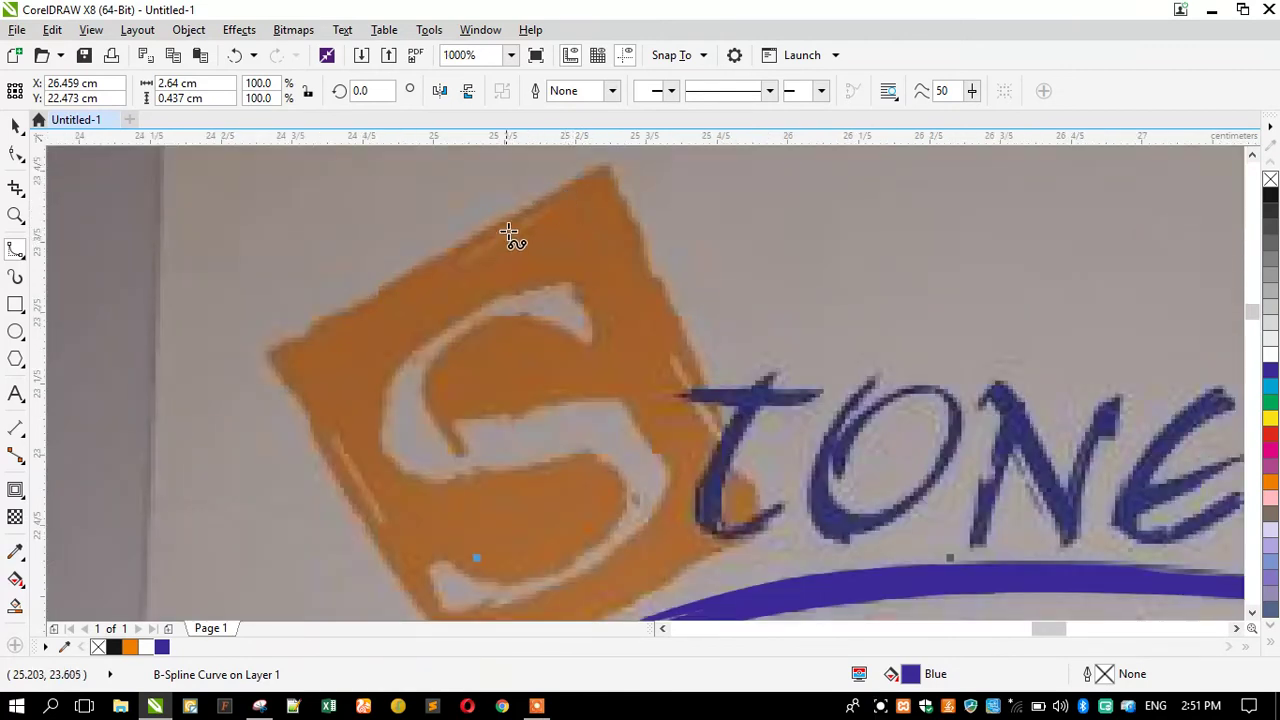
pyautogui.click(604, 163)
pyautogui.click(511, 216)
pyautogui.click(376, 293)
pyautogui.click(335, 313)
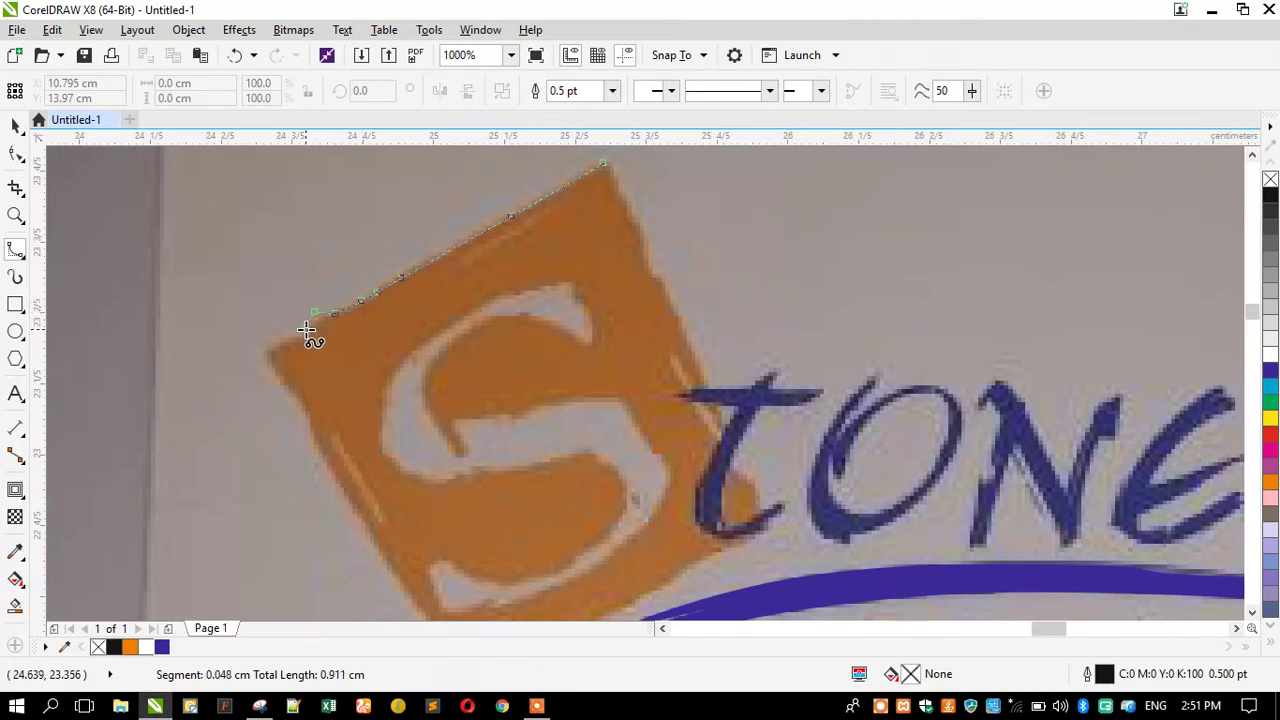
pyautogui.click(256, 358)
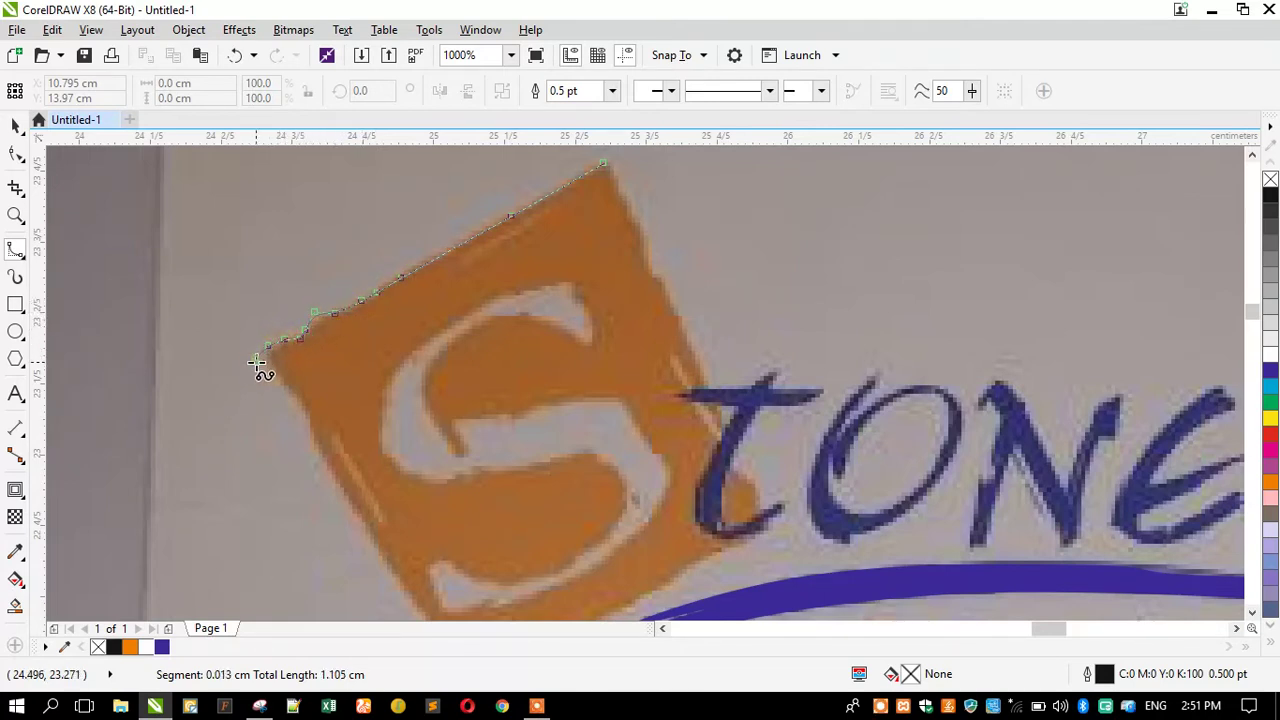
pyautogui.click(310, 428)
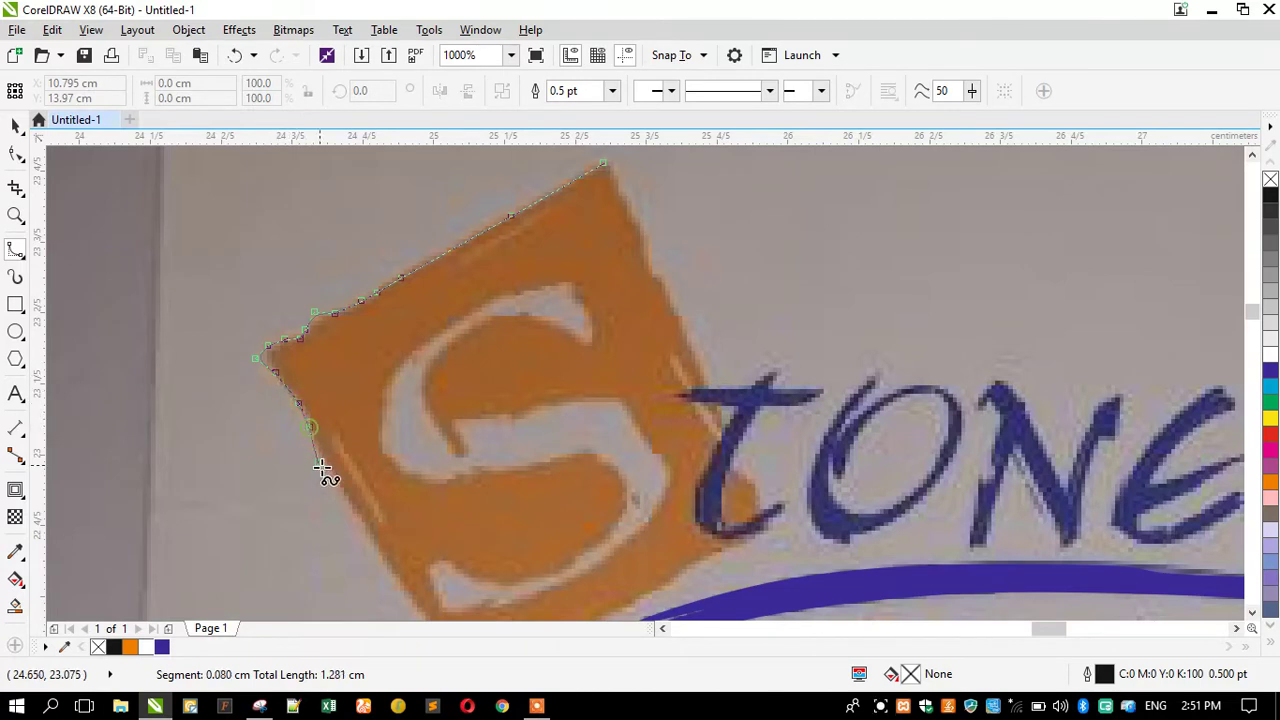
pyautogui.click(334, 474)
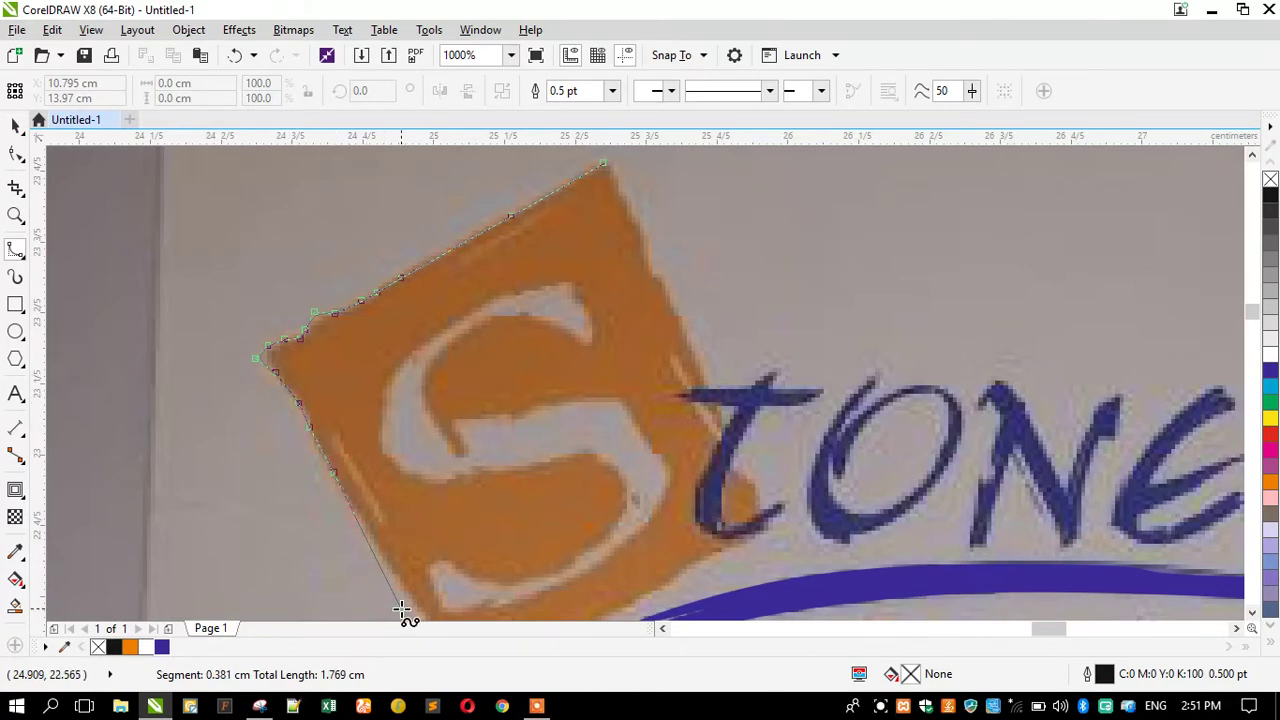
pyautogui.click(388, 486)
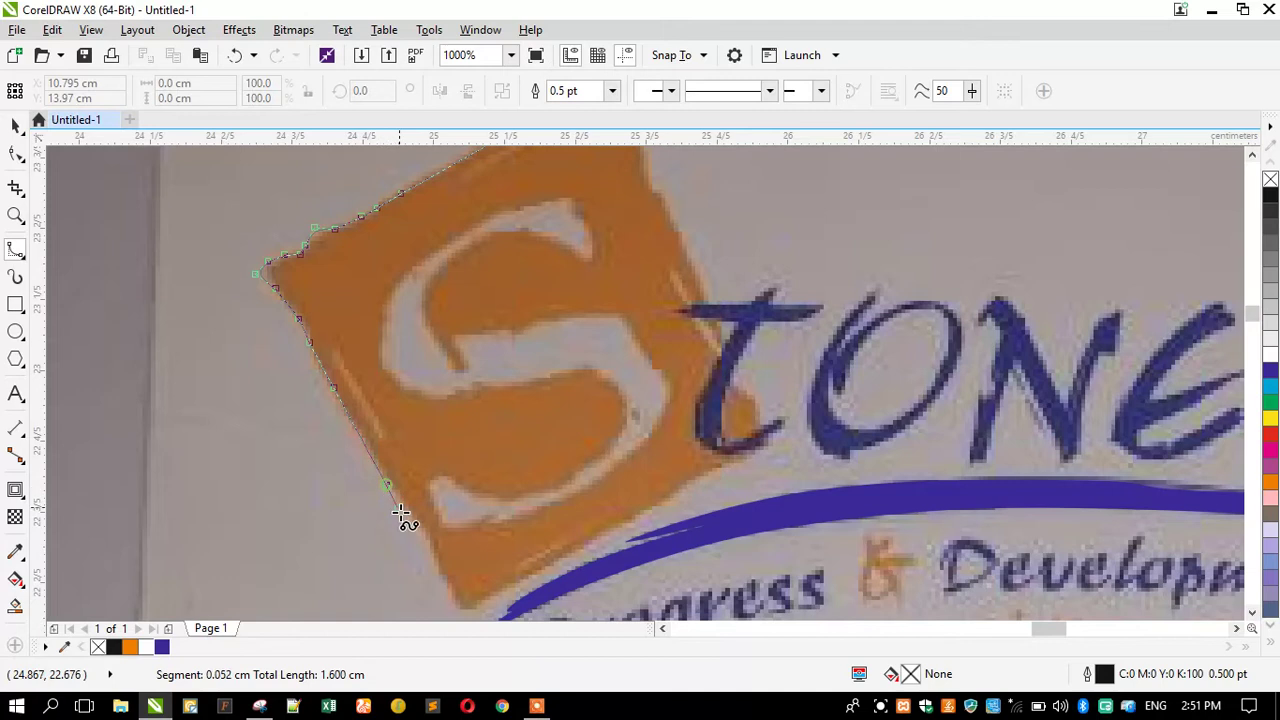
pyautogui.click(424, 531)
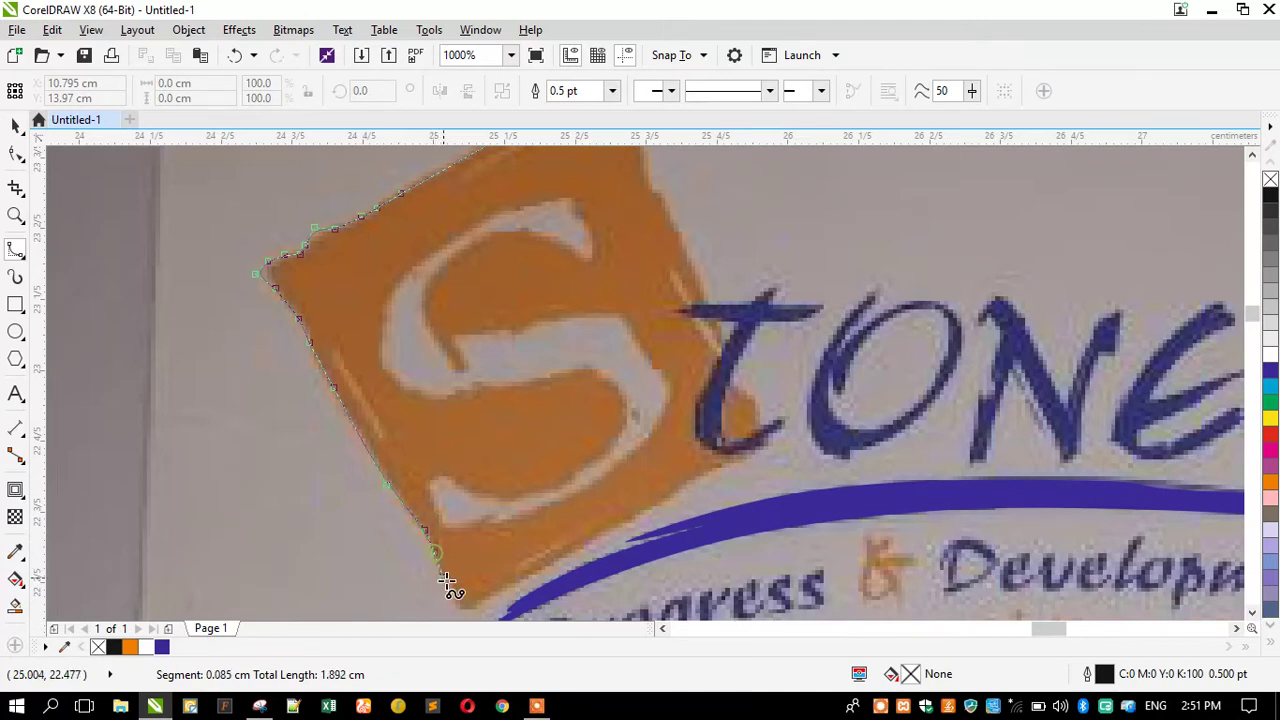
# Trace the square's lower-right and right edges and close the outline at the start point.
pyautogui.click(466, 613)
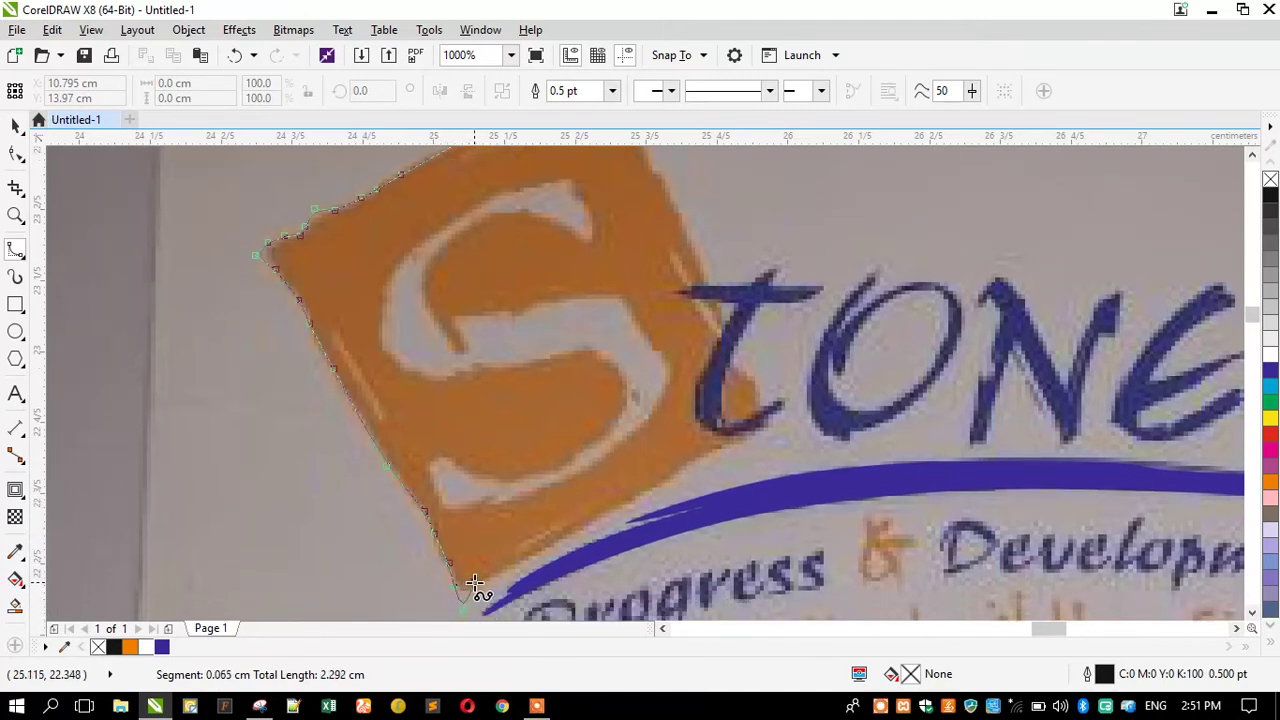
pyautogui.click(488, 583)
pyautogui.click(537, 555)
pyautogui.click(590, 515)
pyautogui.click(637, 497)
pyautogui.click(661, 485)
pyautogui.click(717, 445)
pyautogui.click(732, 343)
pyautogui.click(727, 318)
pyautogui.click(715, 284)
pyautogui.click(680, 214)
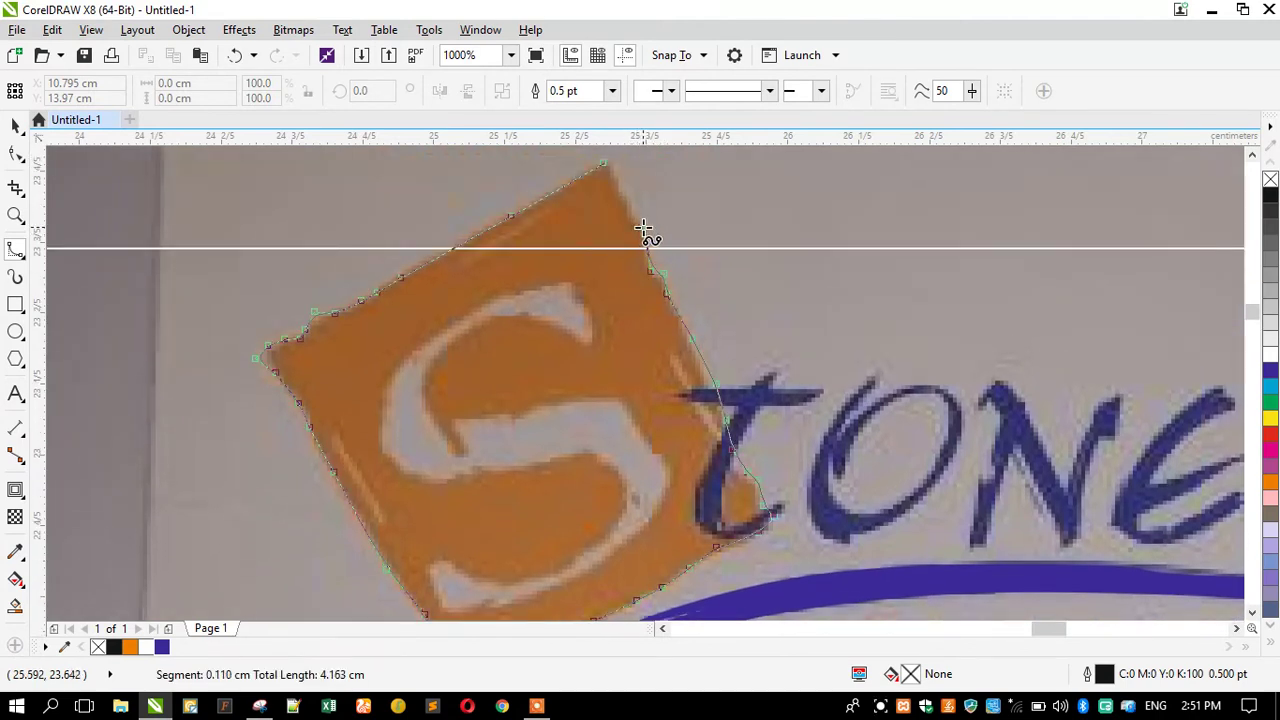
pyautogui.click(631, 212)
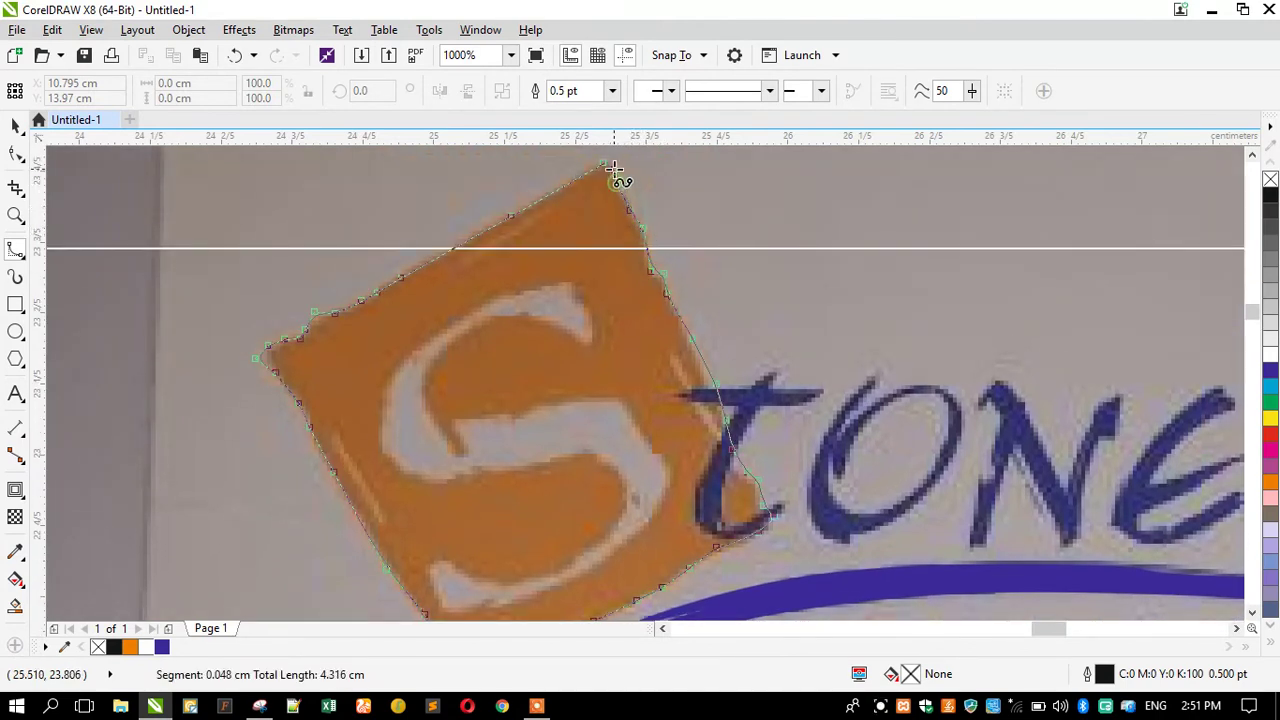
pyautogui.click(608, 165)
pyautogui.scroll(-1, 511, 169)
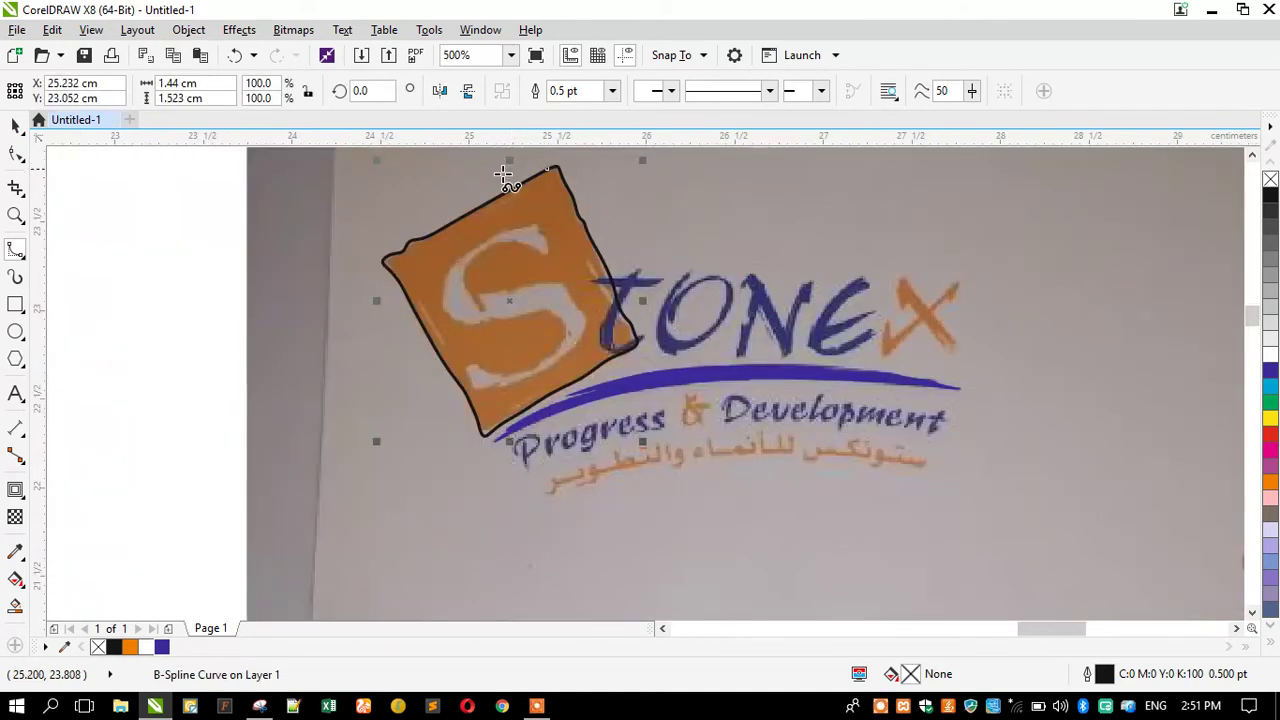
# Nudge the square outline's bottom corner node with the Shape tool.
pyautogui.scroll(2, 496, 418)
pyautogui.click(16, 160)
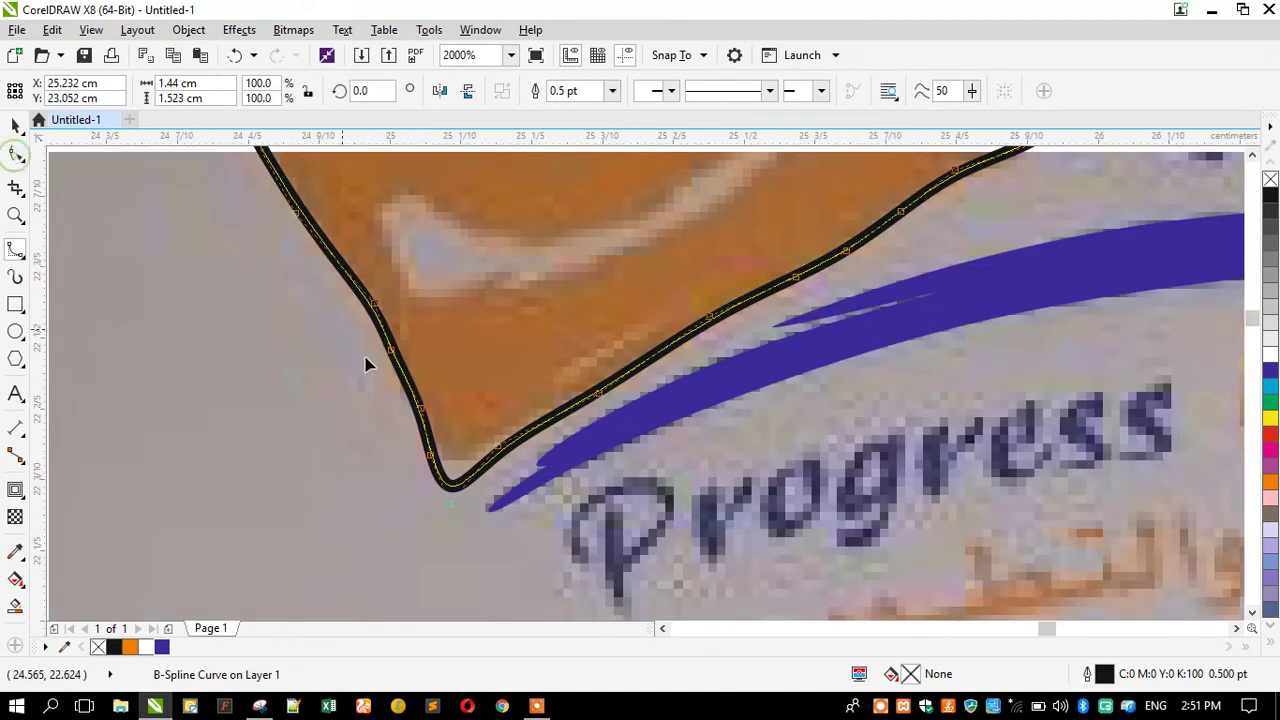
pyautogui.scroll(1, 458, 512)
pyautogui.moveTo(436, 462); pyautogui.dragTo(443, 459)
pyautogui.scroll(-1, 437, 510)
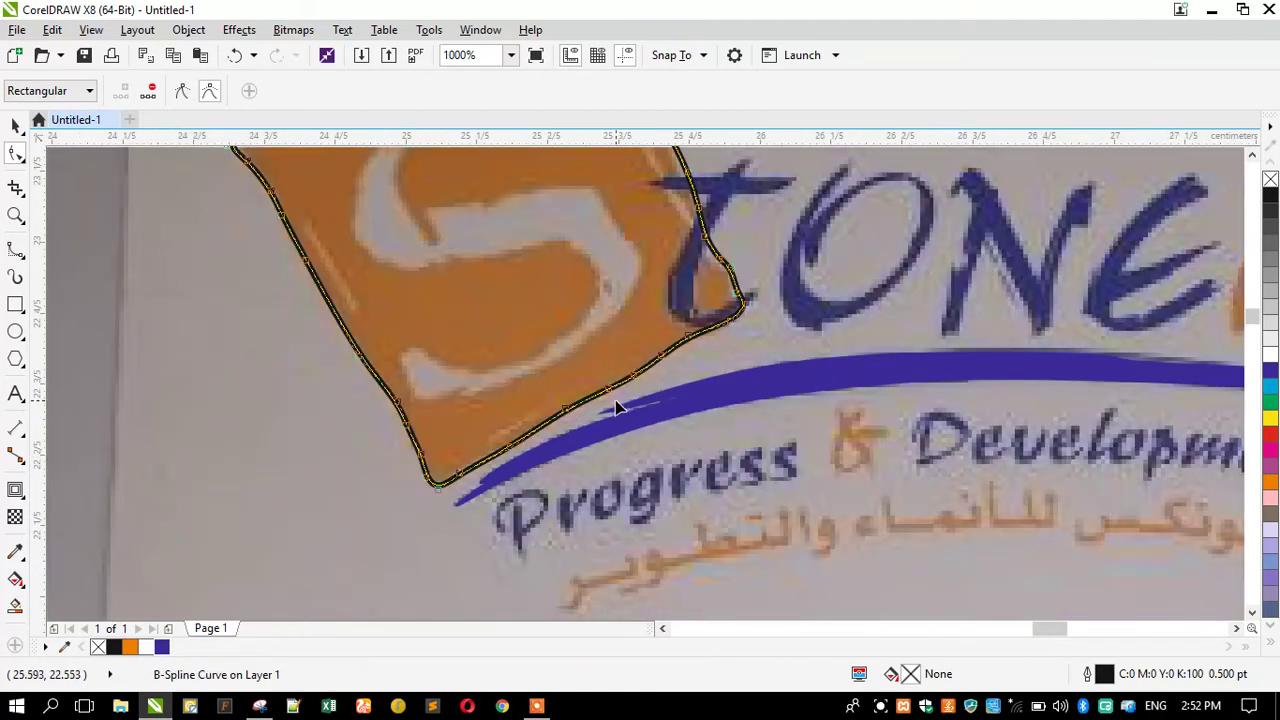
pyautogui.scroll(2, 617, 407)
# Trace two closed accent strokes along the square's lower-left and left edges.
pyautogui.click(16, 249)
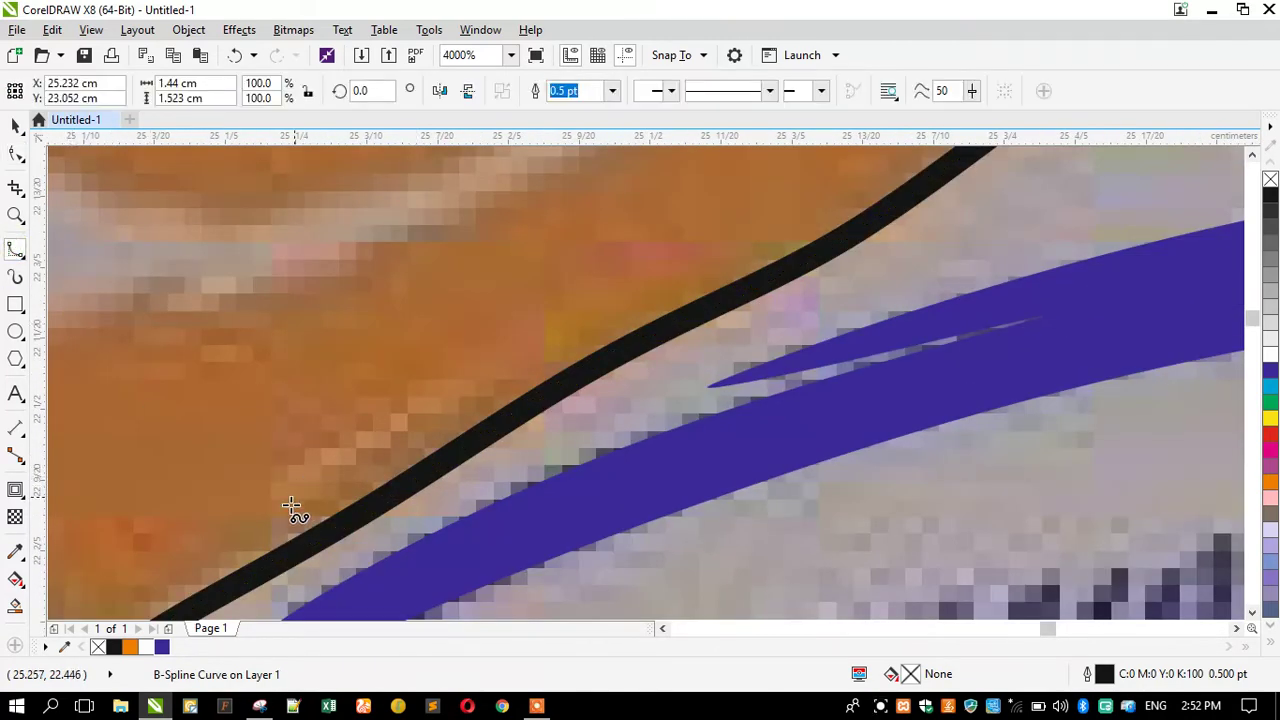
pyautogui.click(266, 517)
pyautogui.click(550, 351)
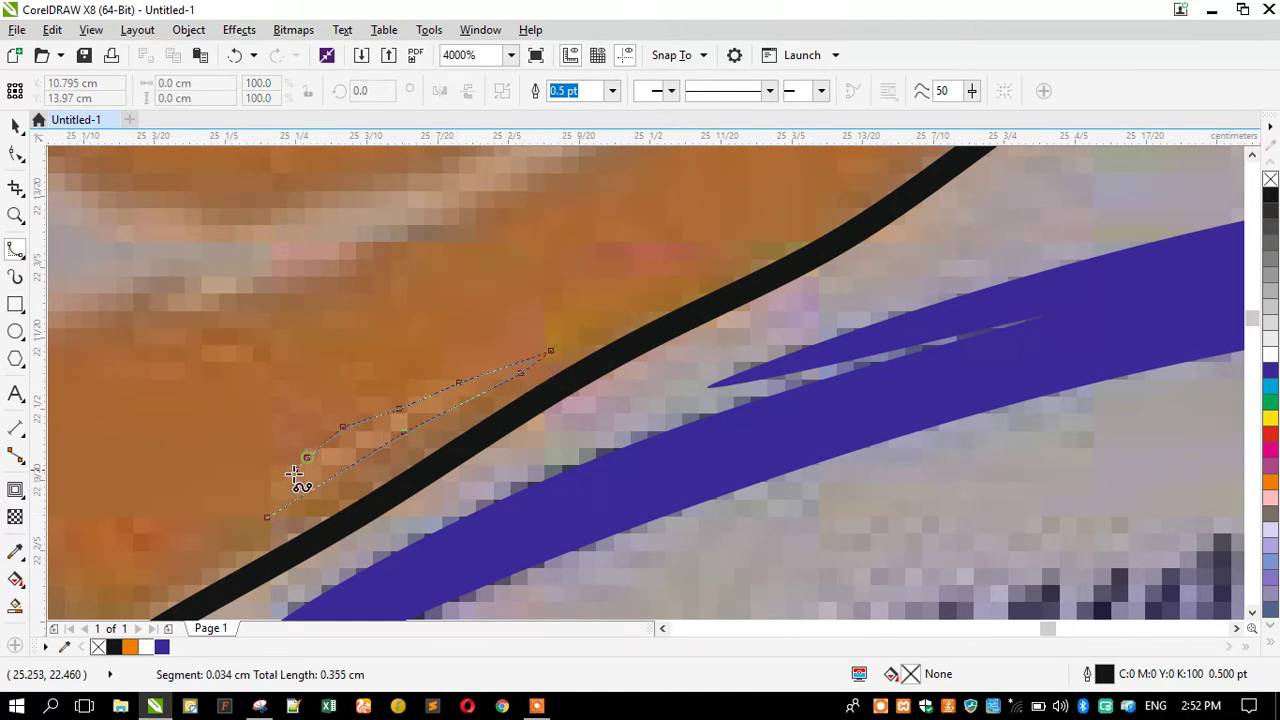
pyautogui.click(267, 516)
pyautogui.scroll(-3, 537, 423)
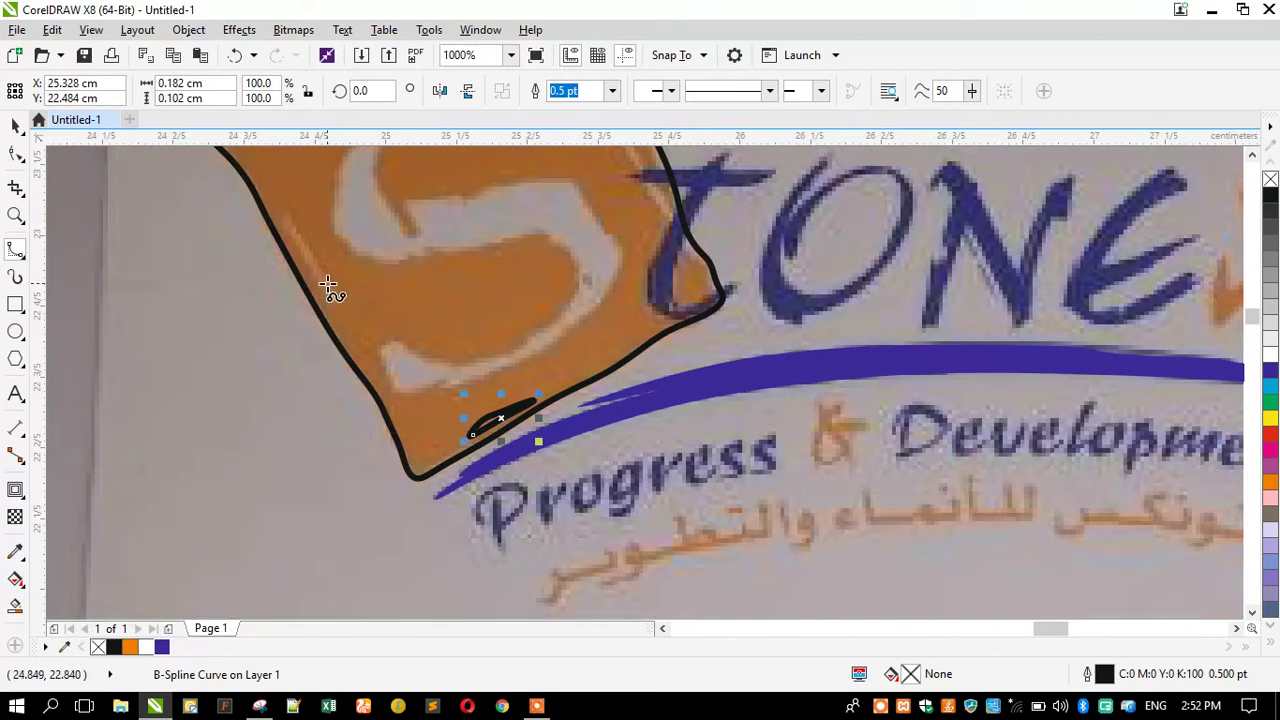
pyautogui.scroll(2, 309, 240)
pyautogui.click(372, 367)
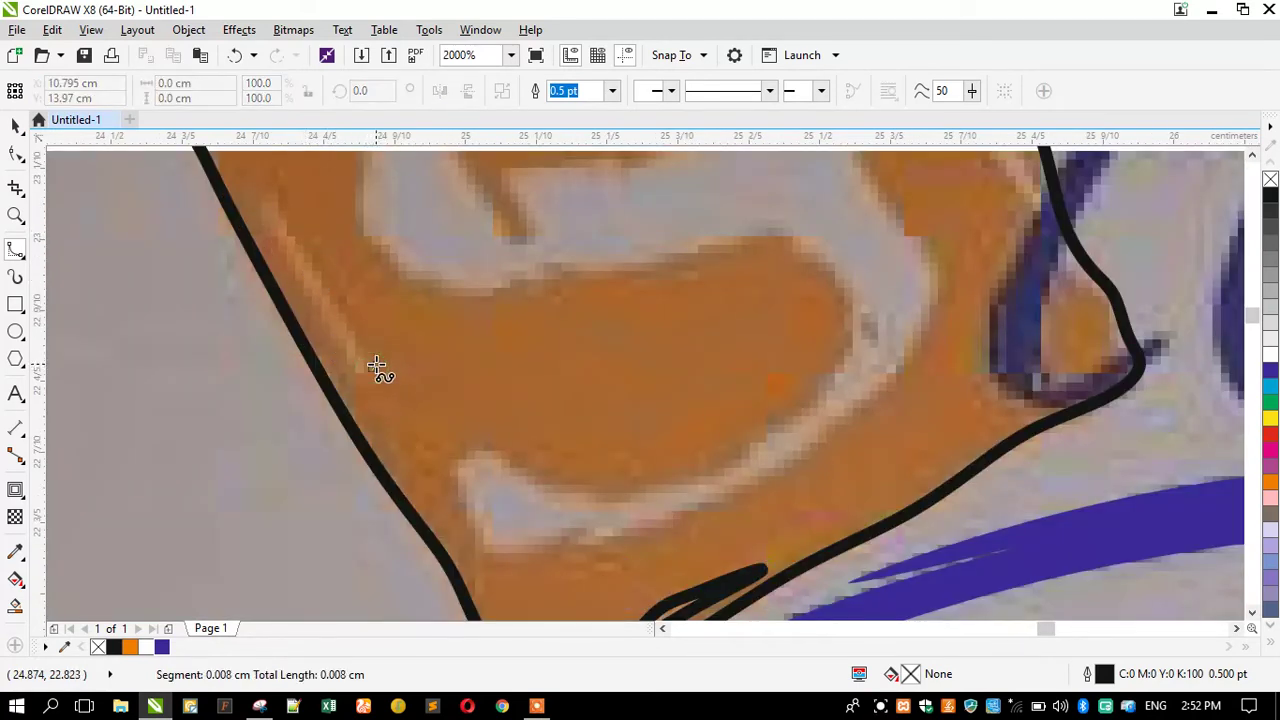
pyautogui.click(331, 293)
pyautogui.click(290, 231)
pyautogui.click(274, 201)
pyautogui.click(268, 211)
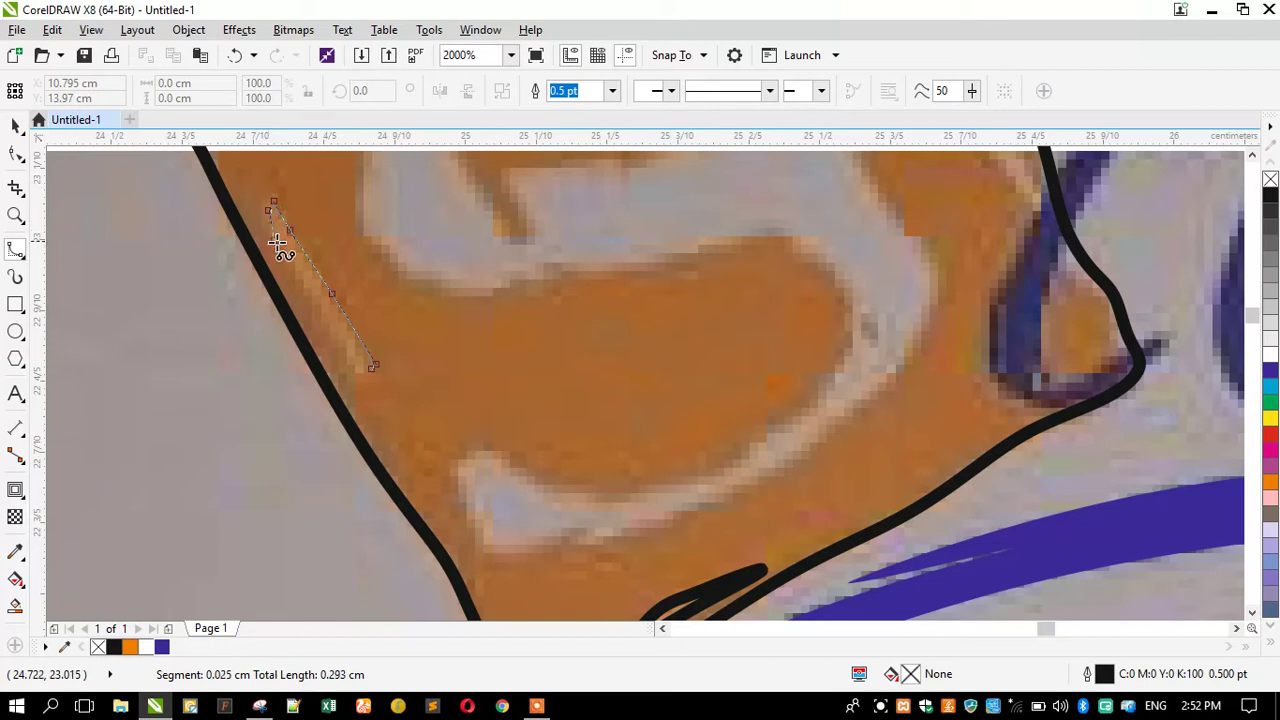
pyautogui.click(372, 367)
pyautogui.scroll(-2, 410, 405)
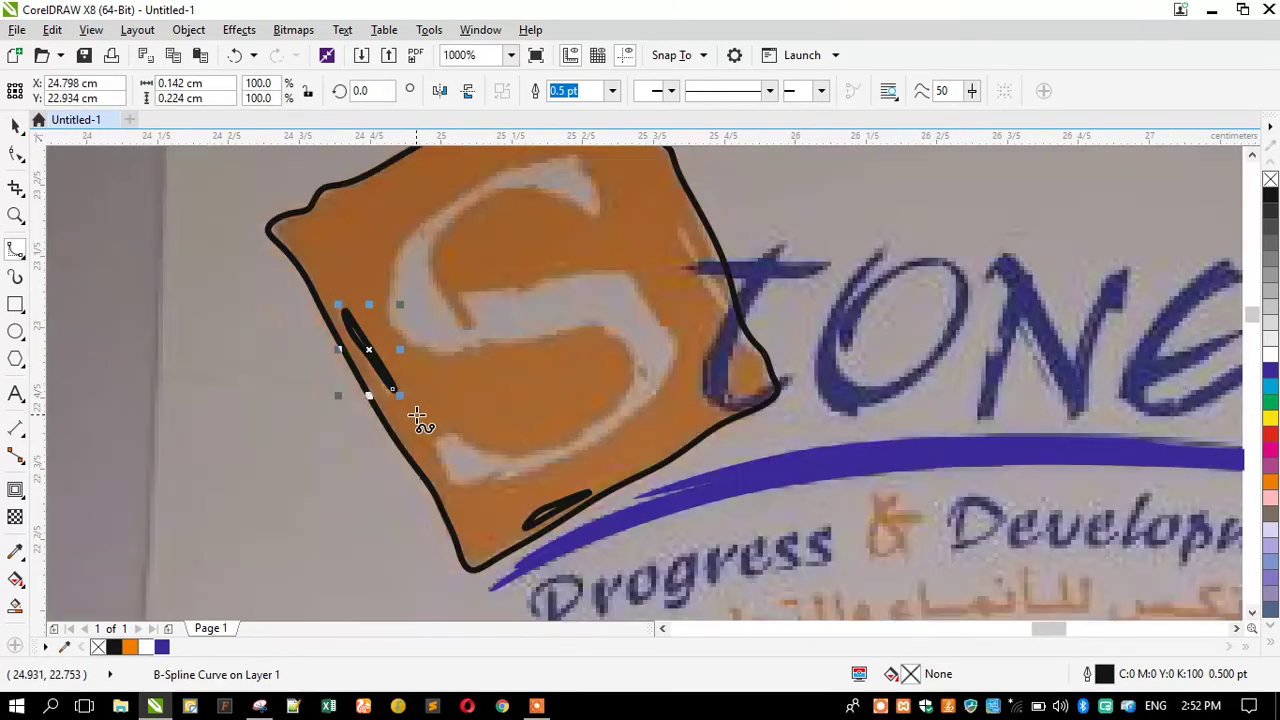
pyautogui.scroll(-1, 400, 268)
pyautogui.scroll(1, 530, 275)
pyautogui.scroll(2, 536, 272)
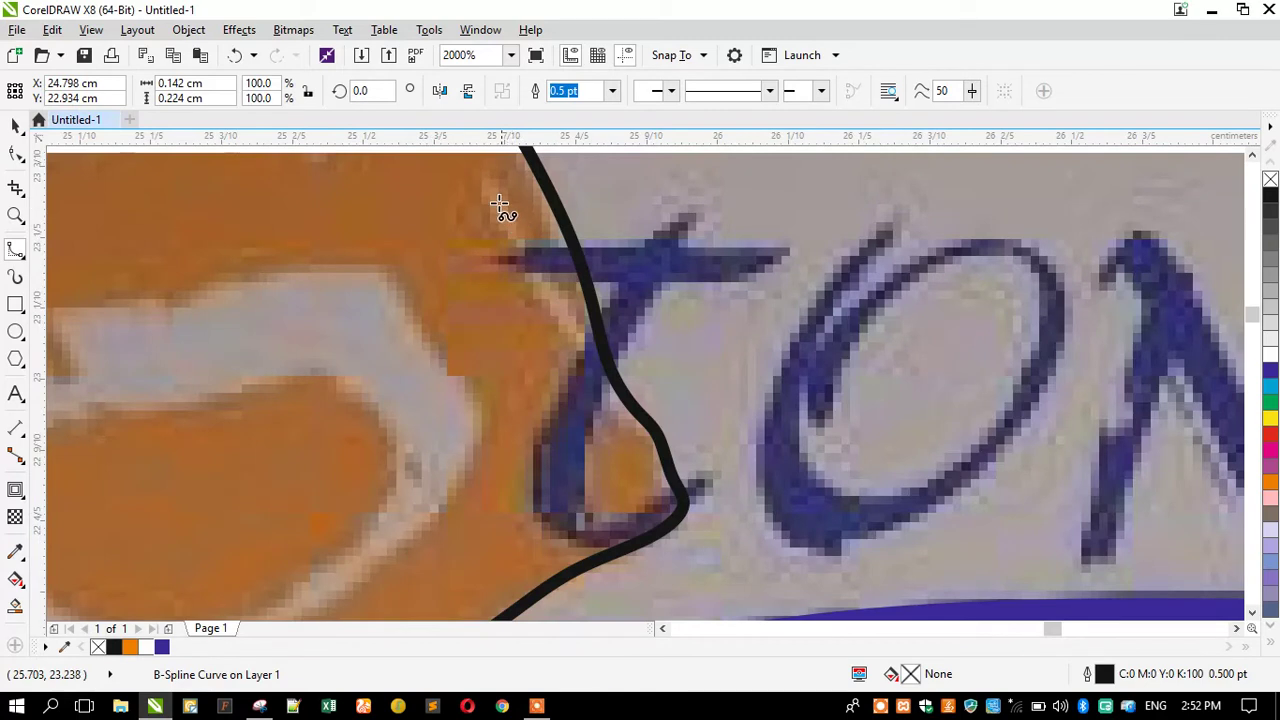
# Trace a third accent stroke beside the letter T, then marquee-select the traced strokes.
pyautogui.click(490, 180)
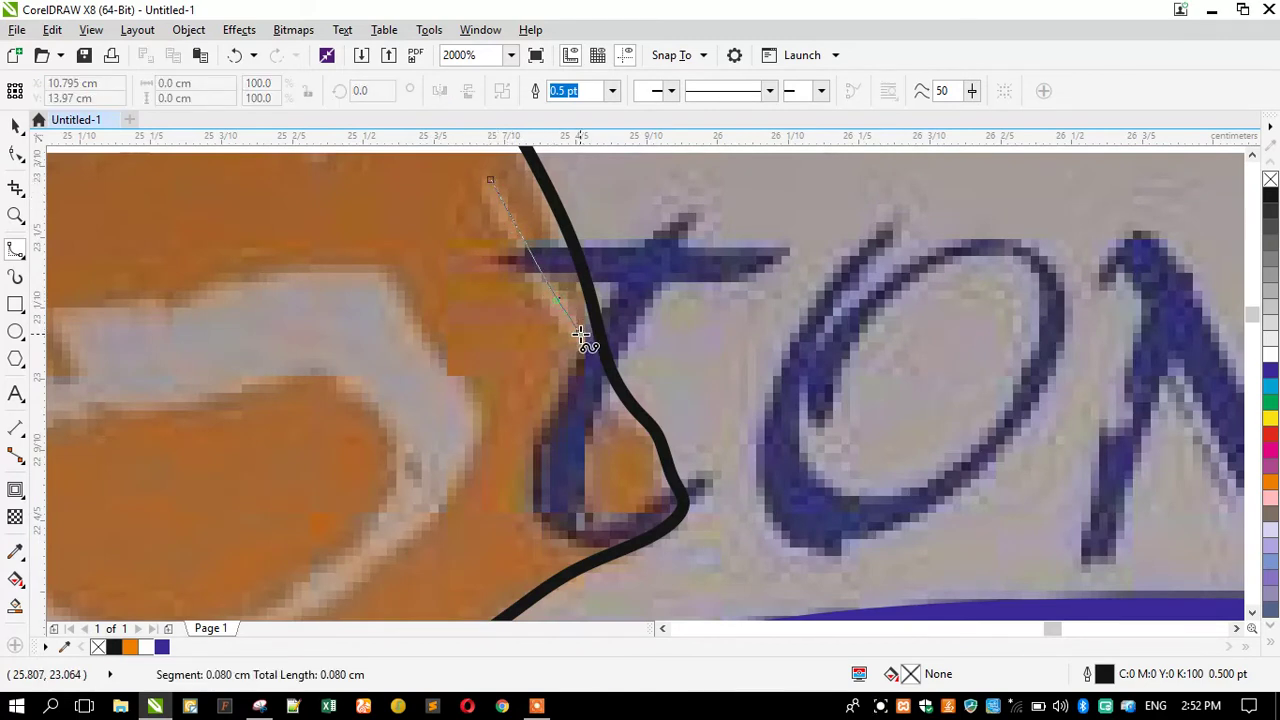
pyautogui.click(606, 365)
pyautogui.click(613, 404)
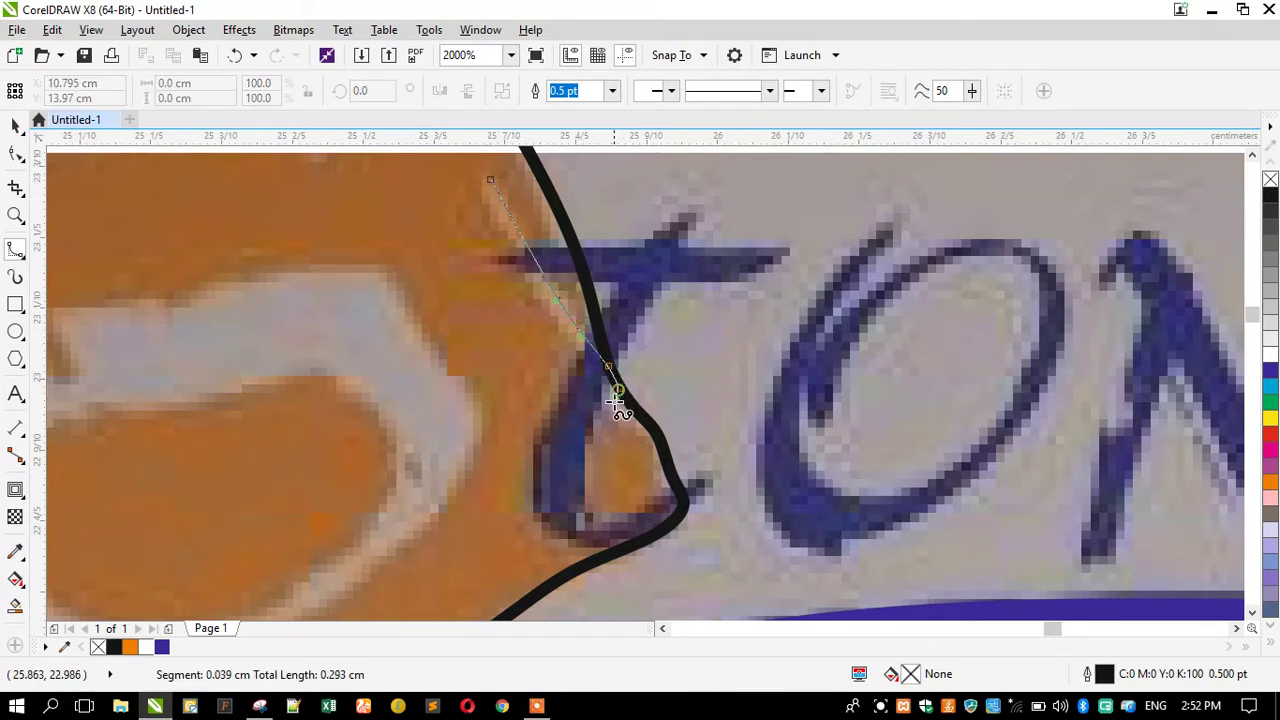
pyautogui.click(546, 296)
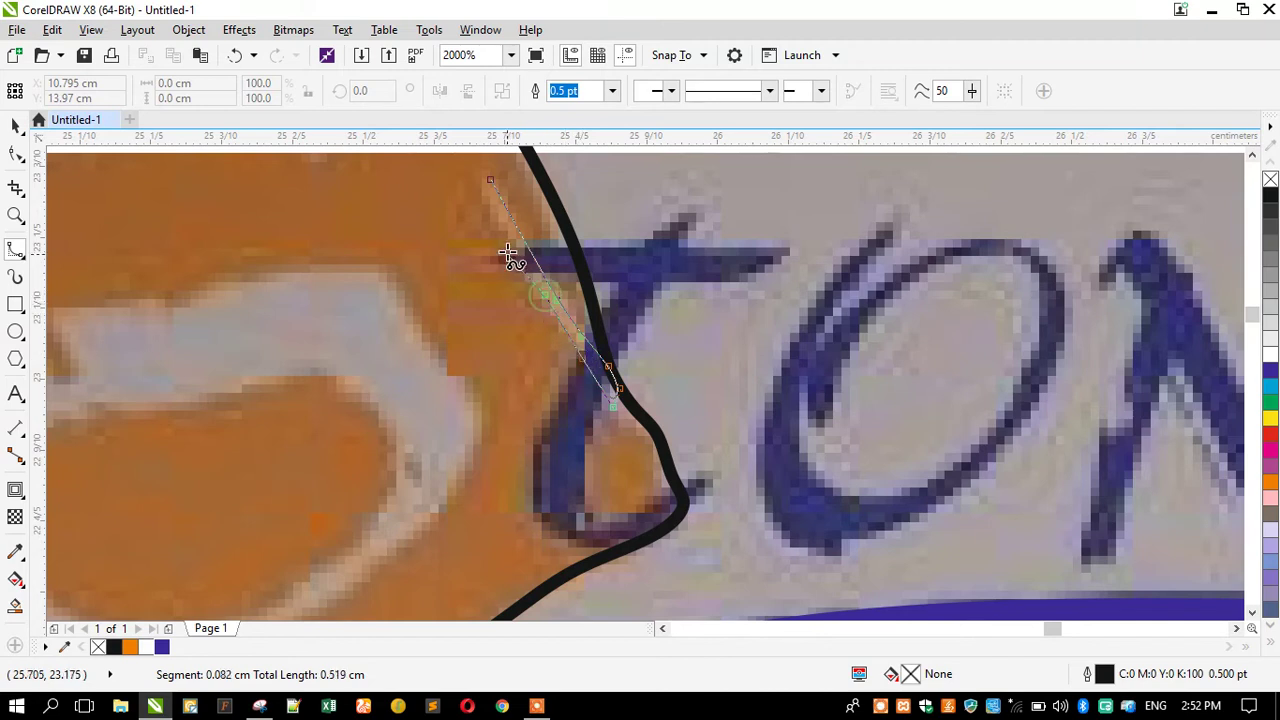
pyautogui.click(501, 223)
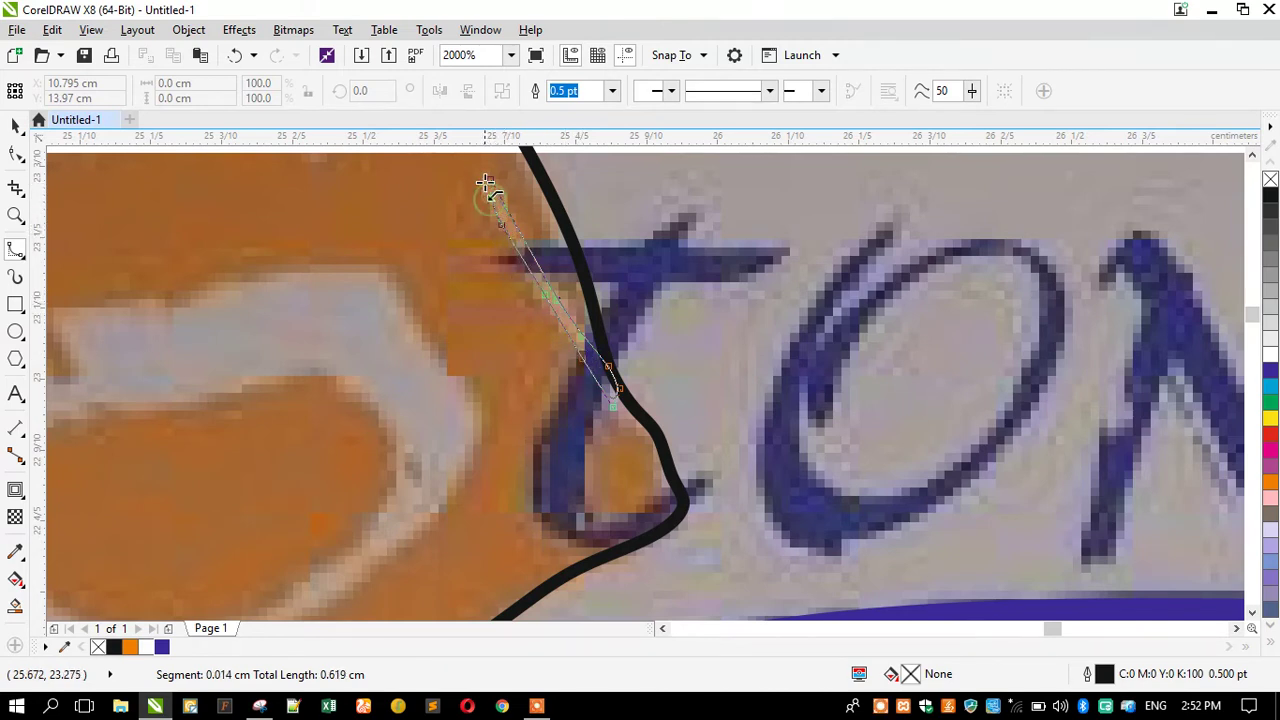
pyautogui.doubleClick(488, 196)
pyautogui.scroll(-2, 605, 395)
pyautogui.click(15, 125)
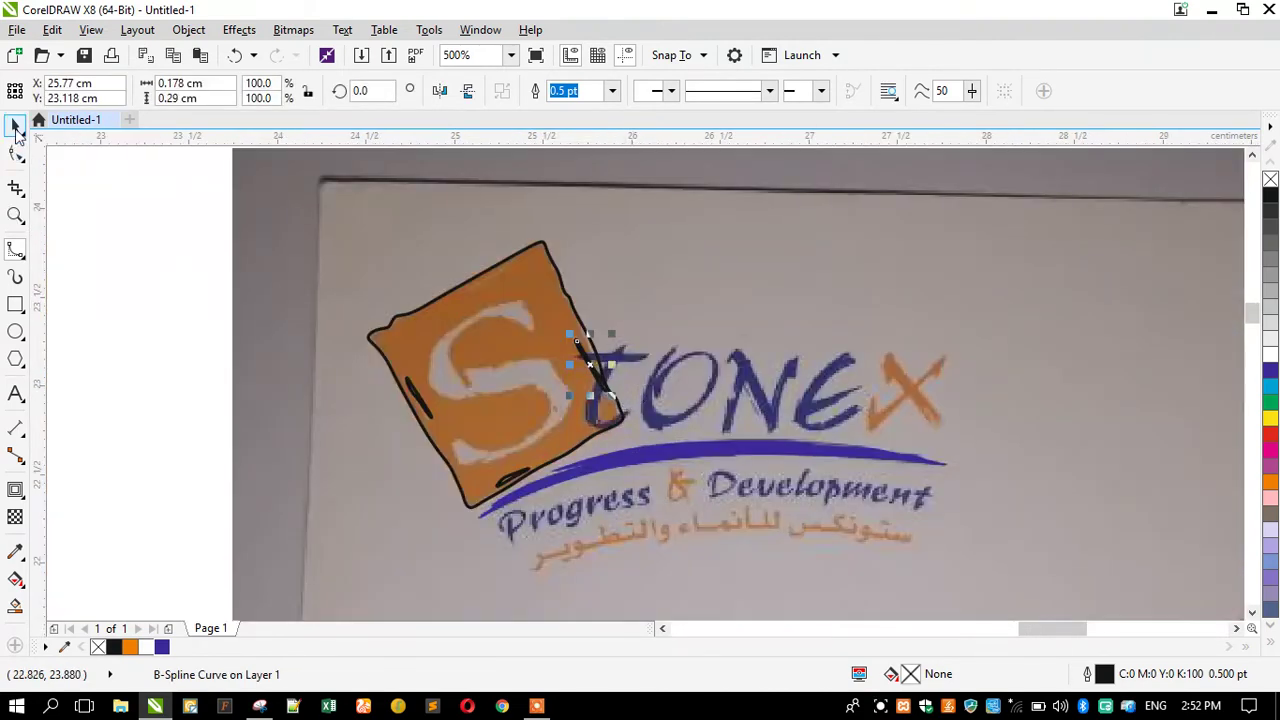
pyautogui.moveTo(153, 283); pyautogui.dragTo(652, 531)
# Combine the square outline with its accent strokes into one curve with no fill and a black outline.
pyautogui.keyDown('shift'); pyautogui.click(487, 297); pyautogui.keyUp('shift')
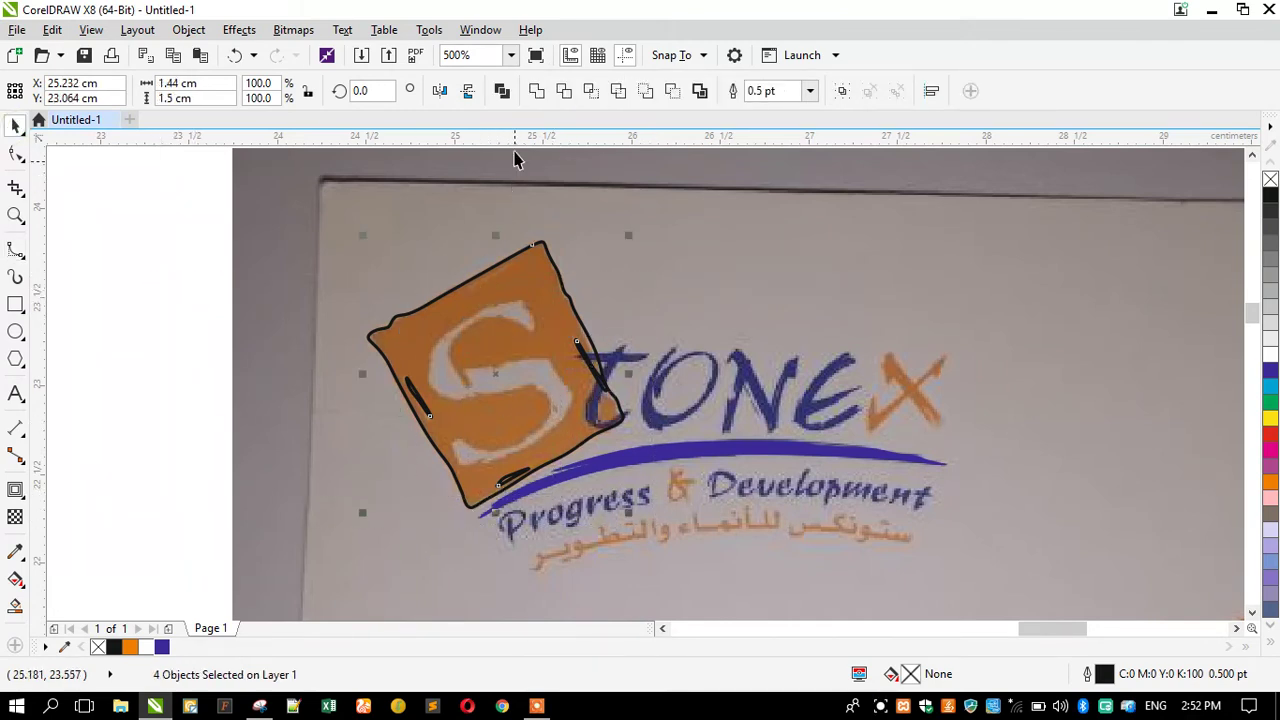
pyautogui.click(502, 93)
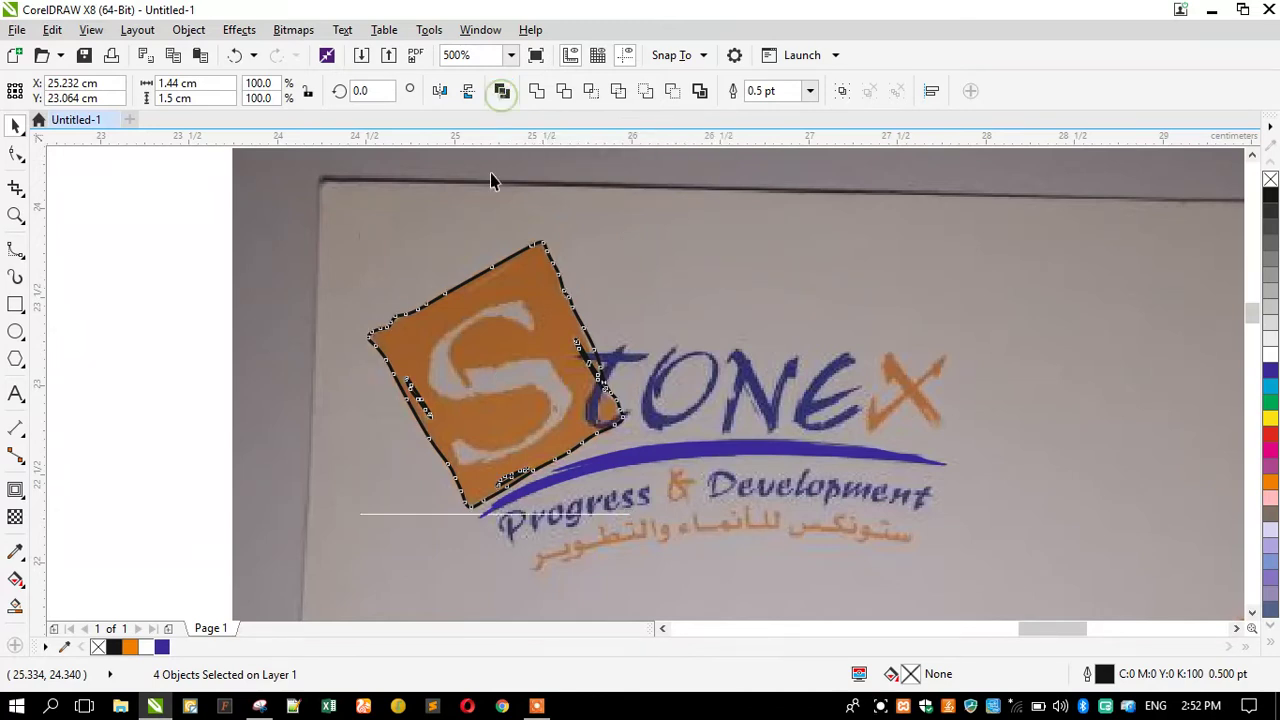
pyautogui.click(131, 647)
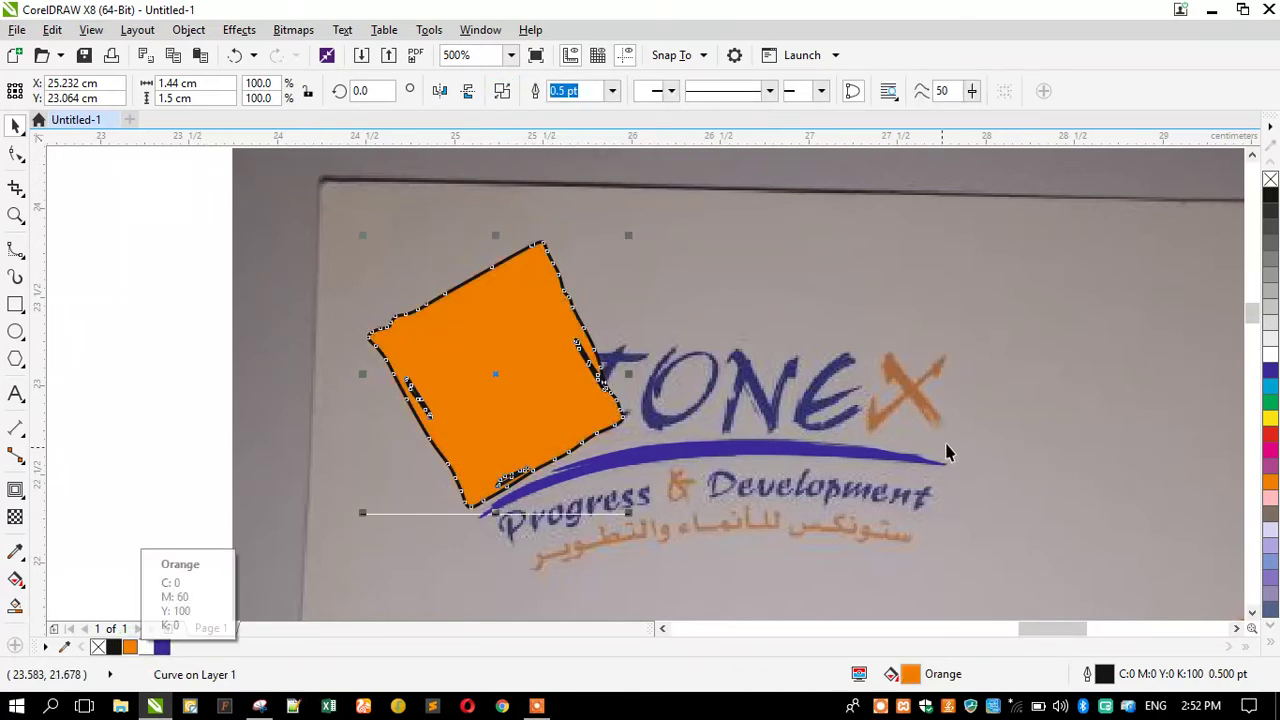
pyautogui.rightClick(1269, 180)
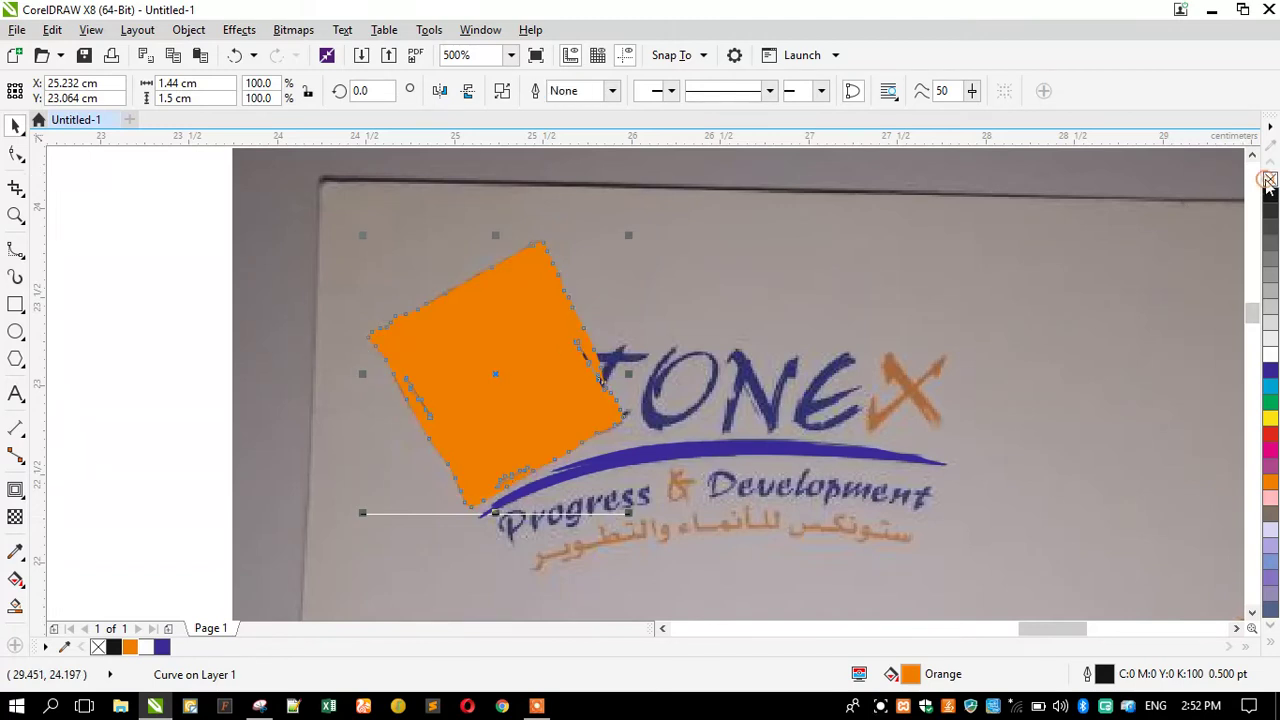
pyautogui.rightClick(1270, 197)
pyautogui.click(1270, 180)
pyautogui.click(187, 326)
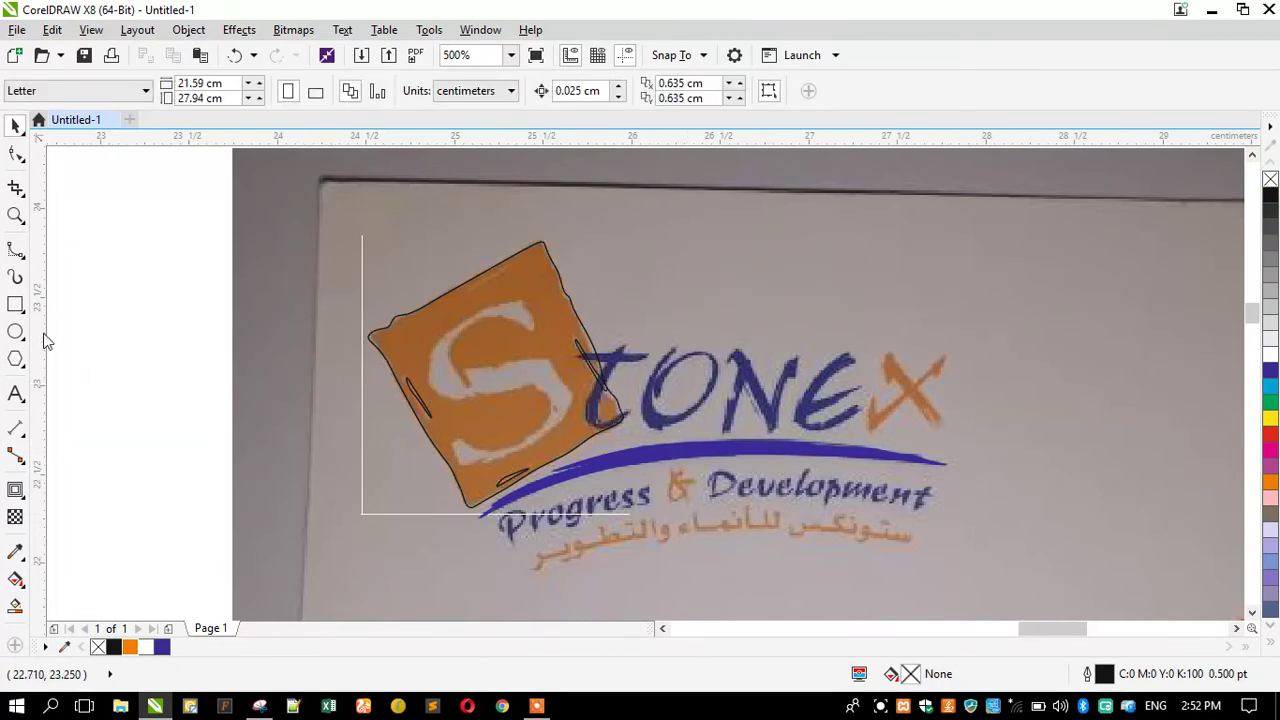
# Draw a wide black ellipse below the tagline, nudge it down and widen it to 102.1%.
pyautogui.click(16, 332)
pyautogui.moveTo(443, 480); pyautogui.dragTo(1071, 579)
pyautogui.press('space')
pyautogui.moveTo(667, 457); pyautogui.dragTo(669, 500)
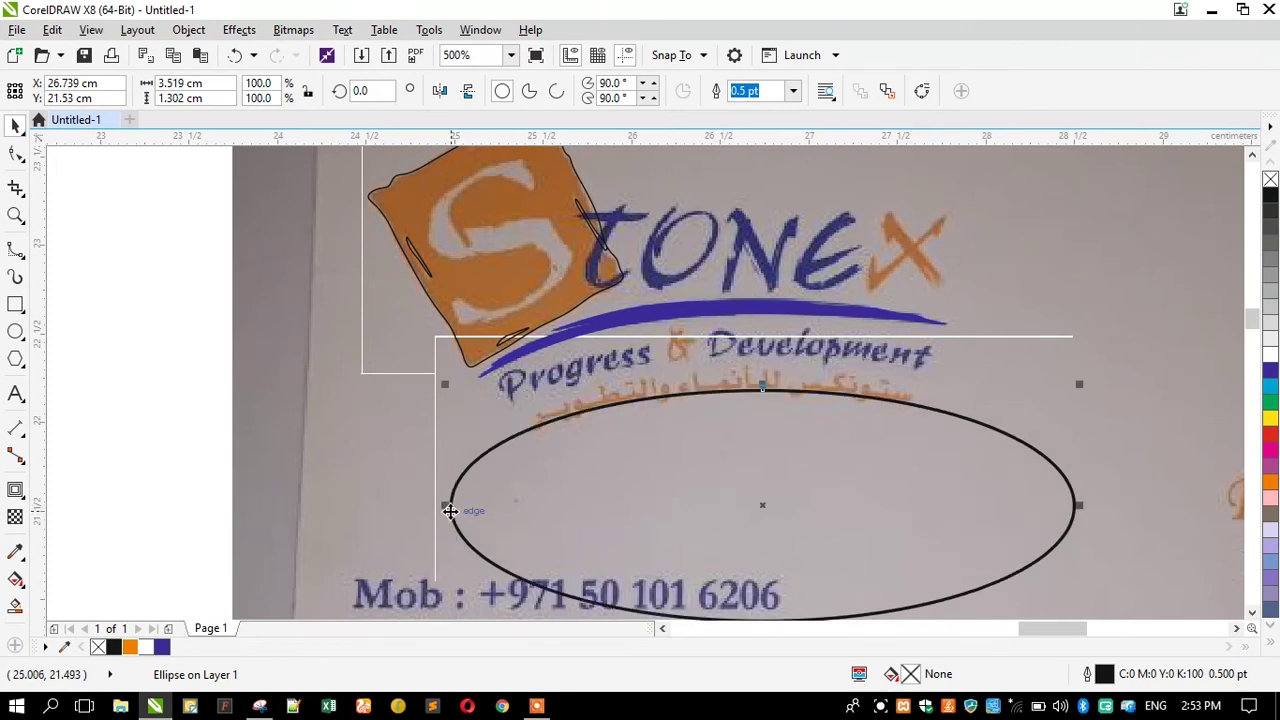
pyautogui.moveTo(446, 509); pyautogui.dragTo(432, 512)
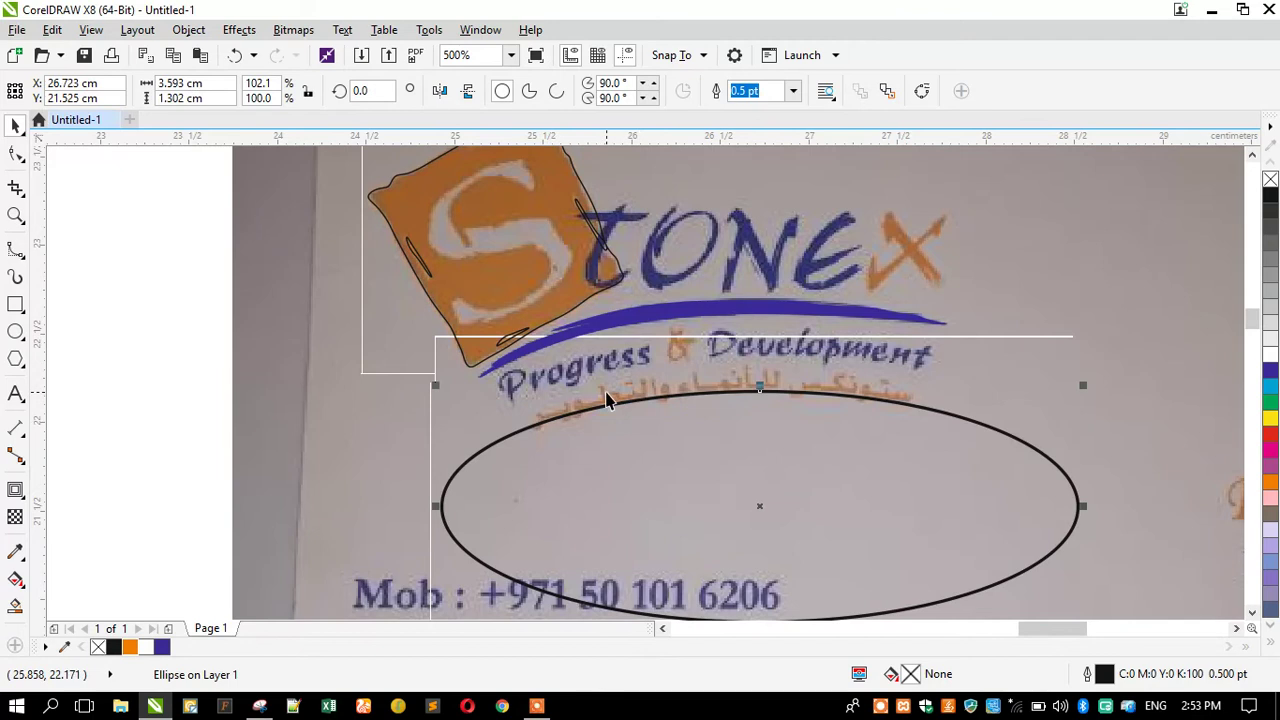
pyautogui.scroll(-2, 605, 394)
pyautogui.click(415, 395)
pyautogui.scroll(-1, 497, 383)
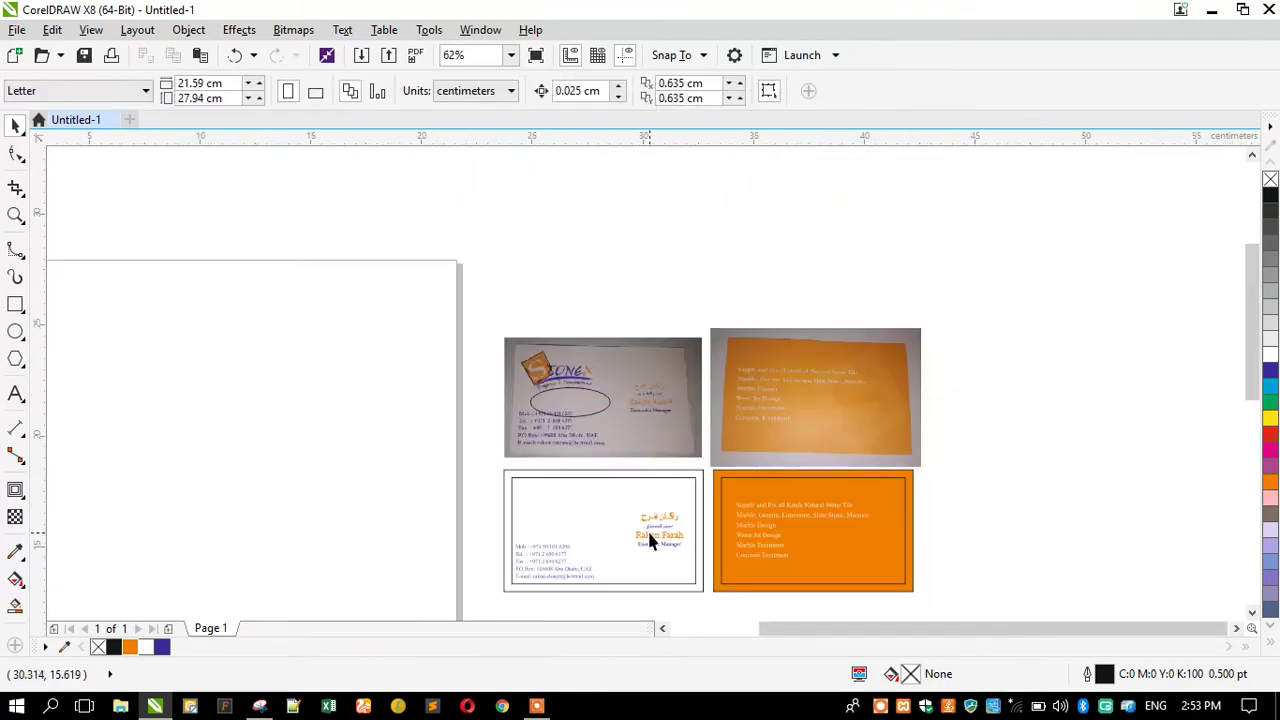
# Move the orange Arabic name text onto the card photo beside the logo and shrink it to about 64%.
pyautogui.click(655, 524)
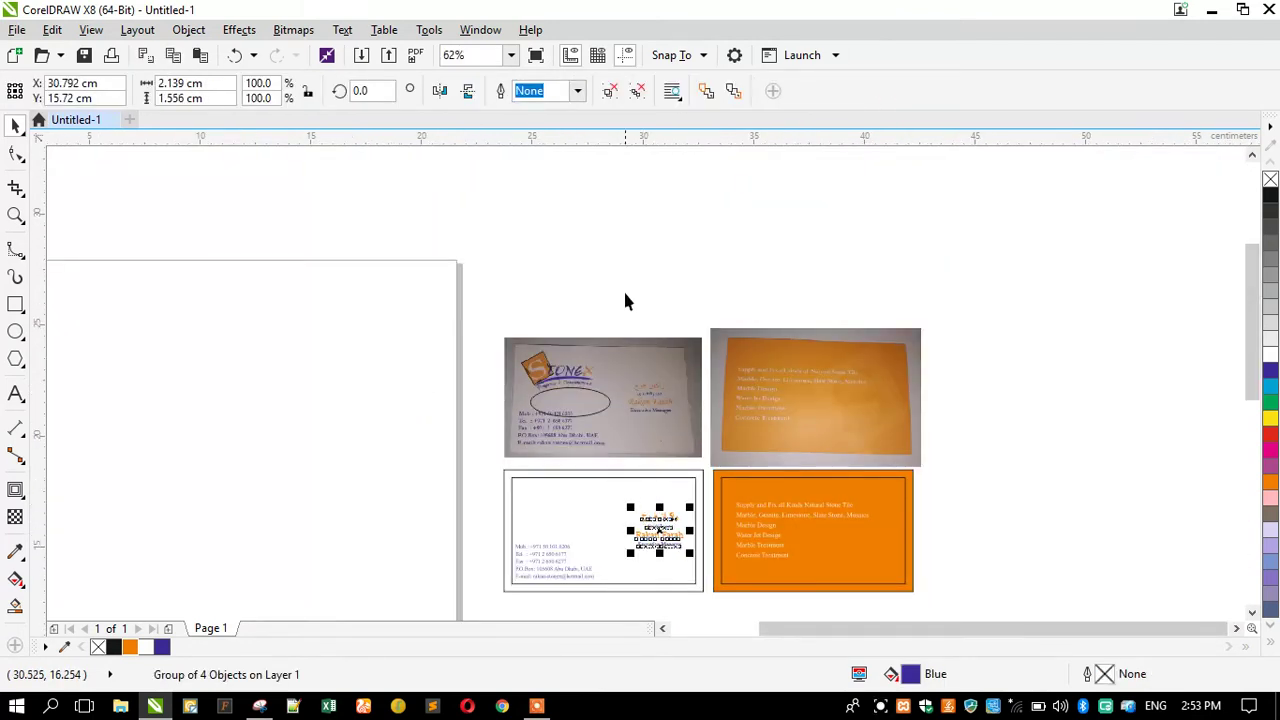
pyautogui.click(615, 169)
pyautogui.moveTo(648, 530); pyautogui.dragTo(500, 392)
pyautogui.scroll(2, 502, 393)
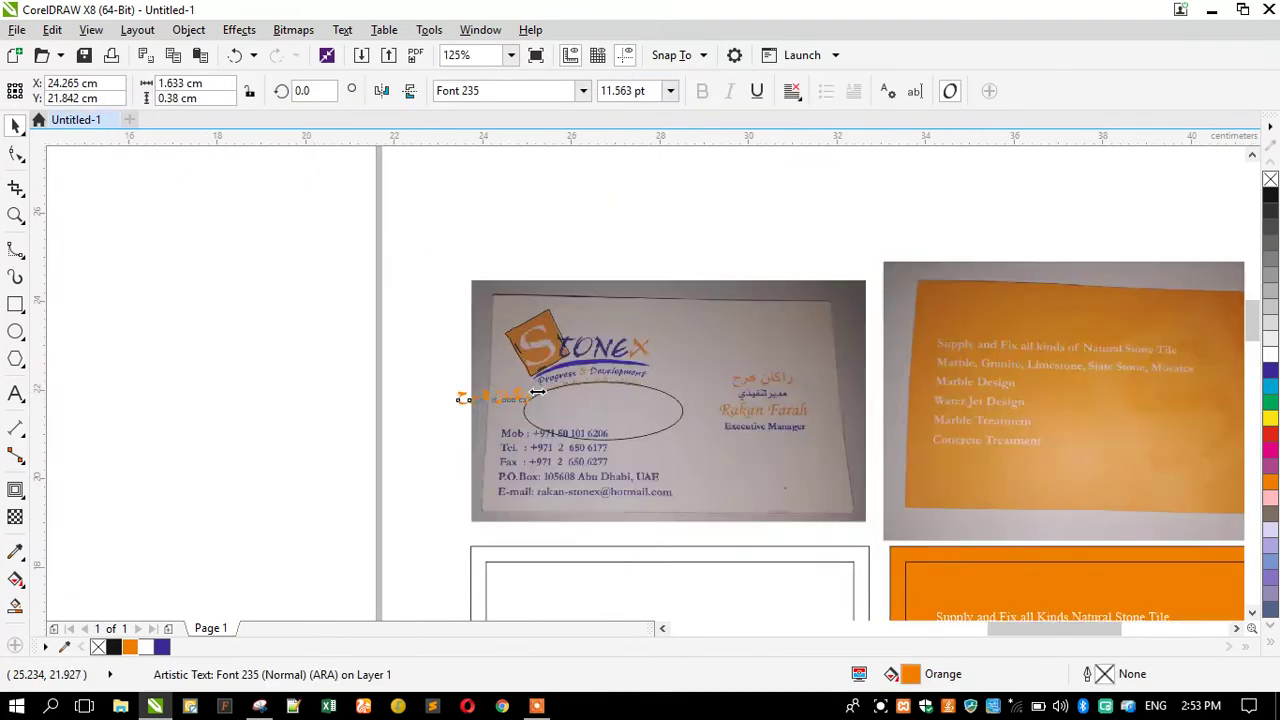
pyautogui.moveTo(375, 425); pyautogui.dragTo(396, 441)
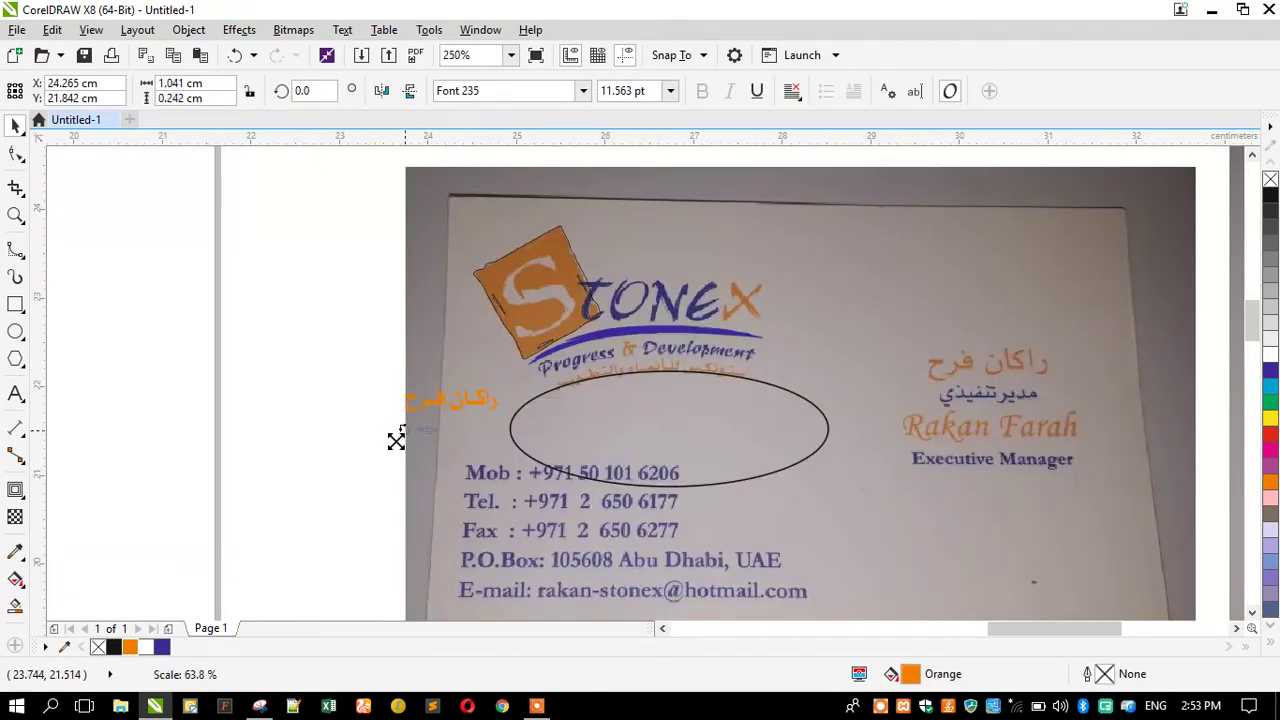
pyautogui.scroll(1, 505, 373)
pyautogui.click(16, 393)
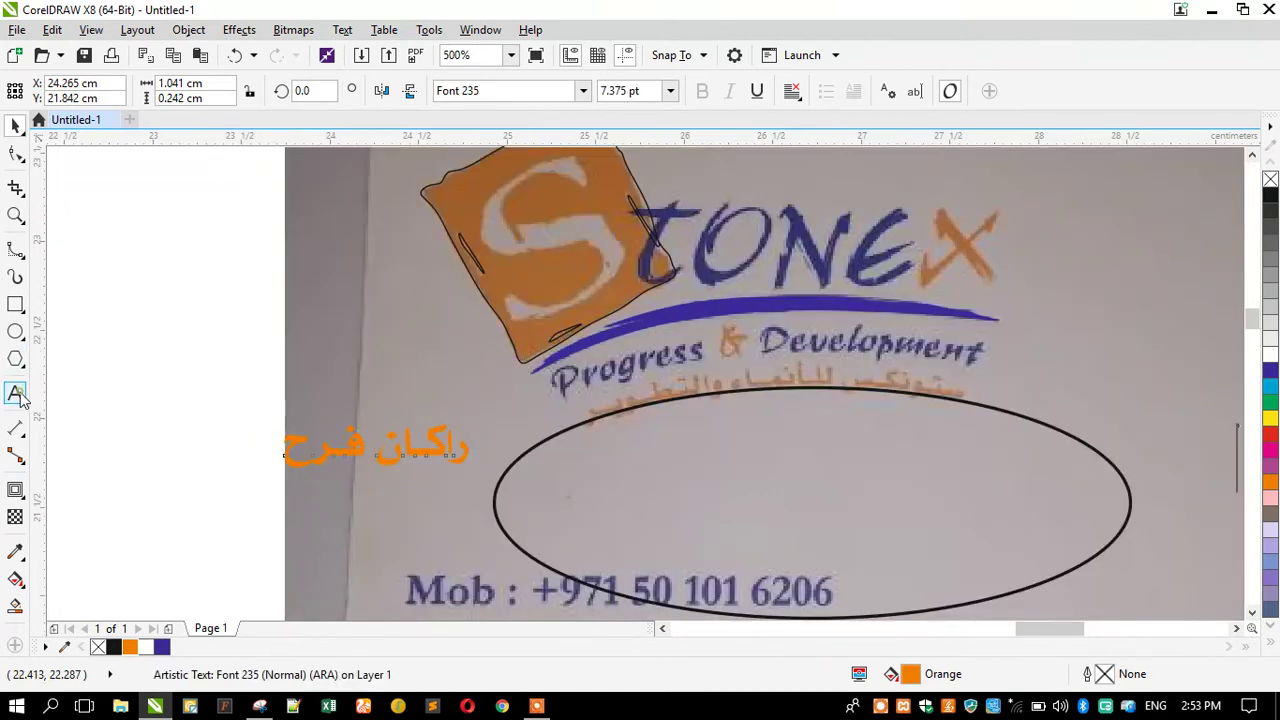
# Retype the orange Arabic text as 'ستونكس للأنمــاء والتطويــر', adjusting the kashida stretches.
pyautogui.hotkey('ctrl', 'a')
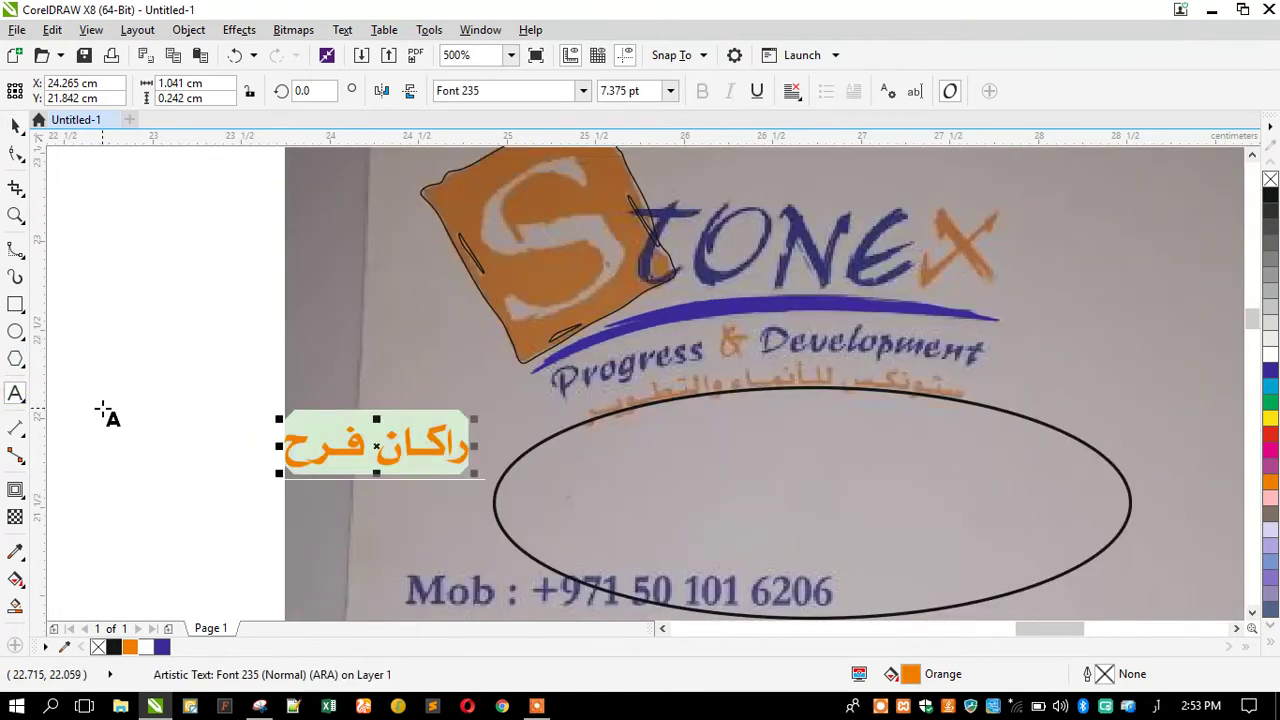
pyautogui.write('ستونكس للا')
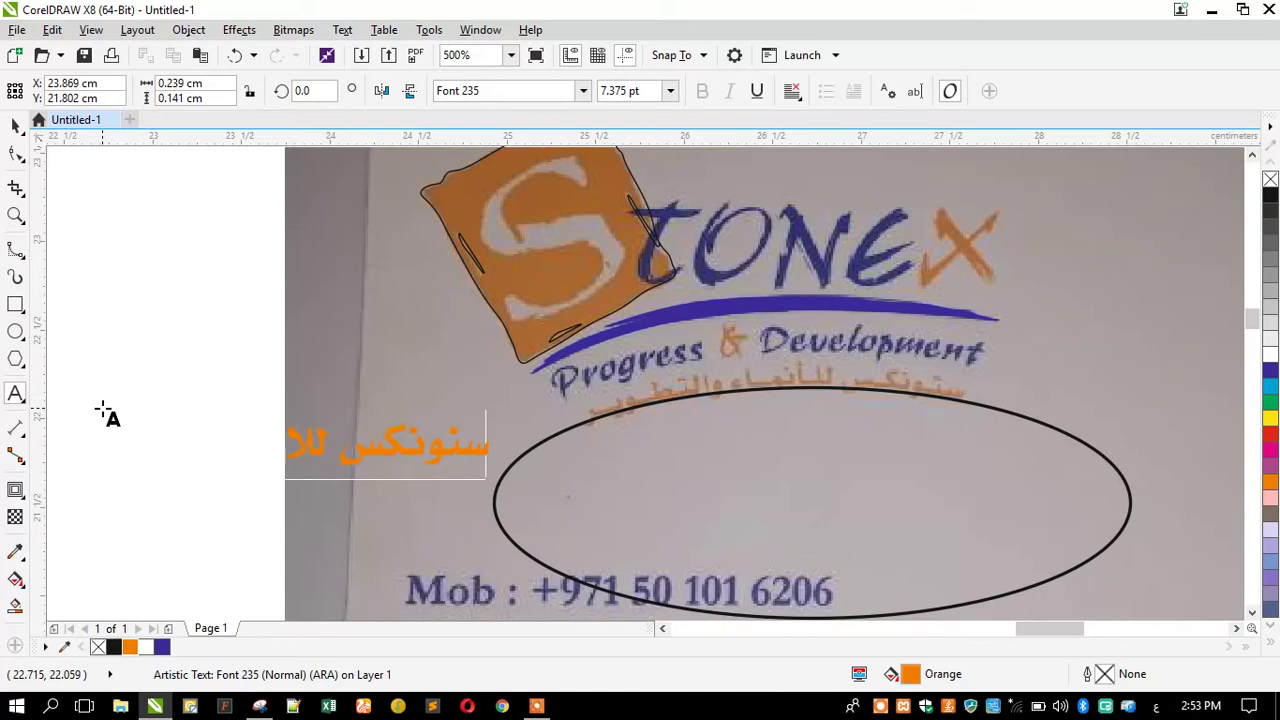
pyautogui.write('نمــــا')
pyautogui.press('BackSpace')
pyautogui.press('BackSpace')
pyautogui.press('BackSpace')
pyautogui.write('ــاء والتطوي')
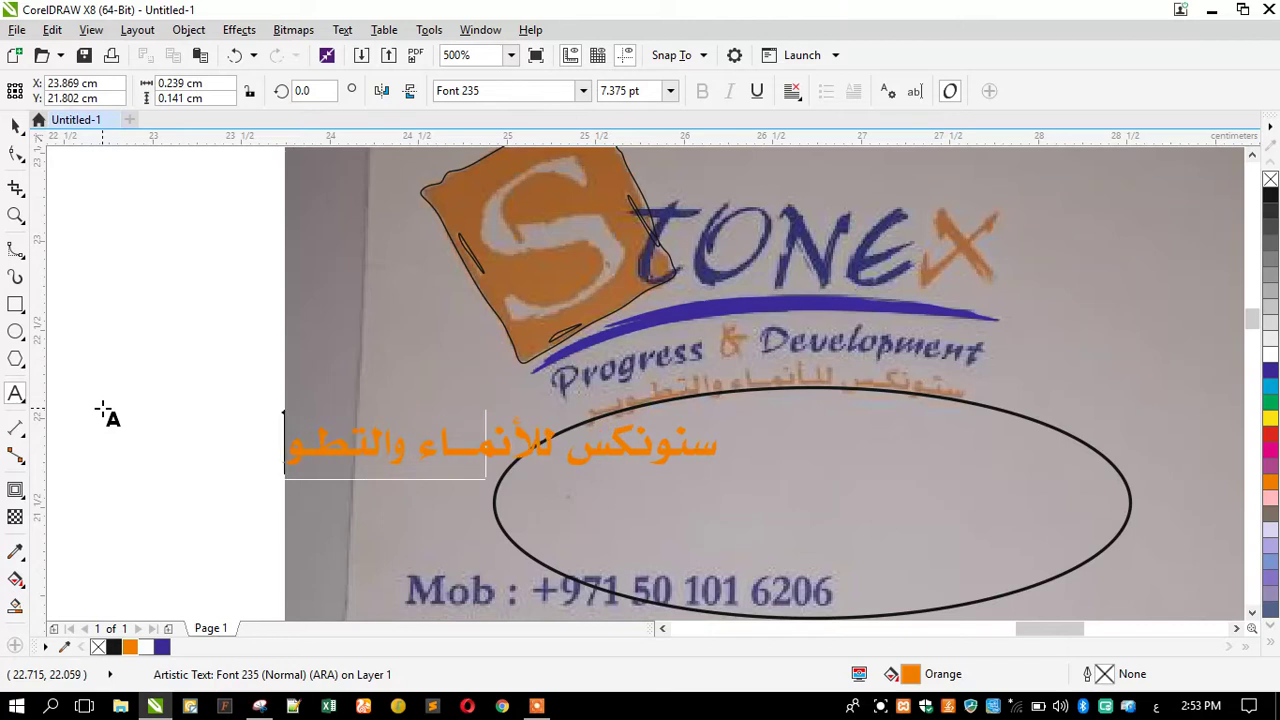
pyautogui.write('ـــر')
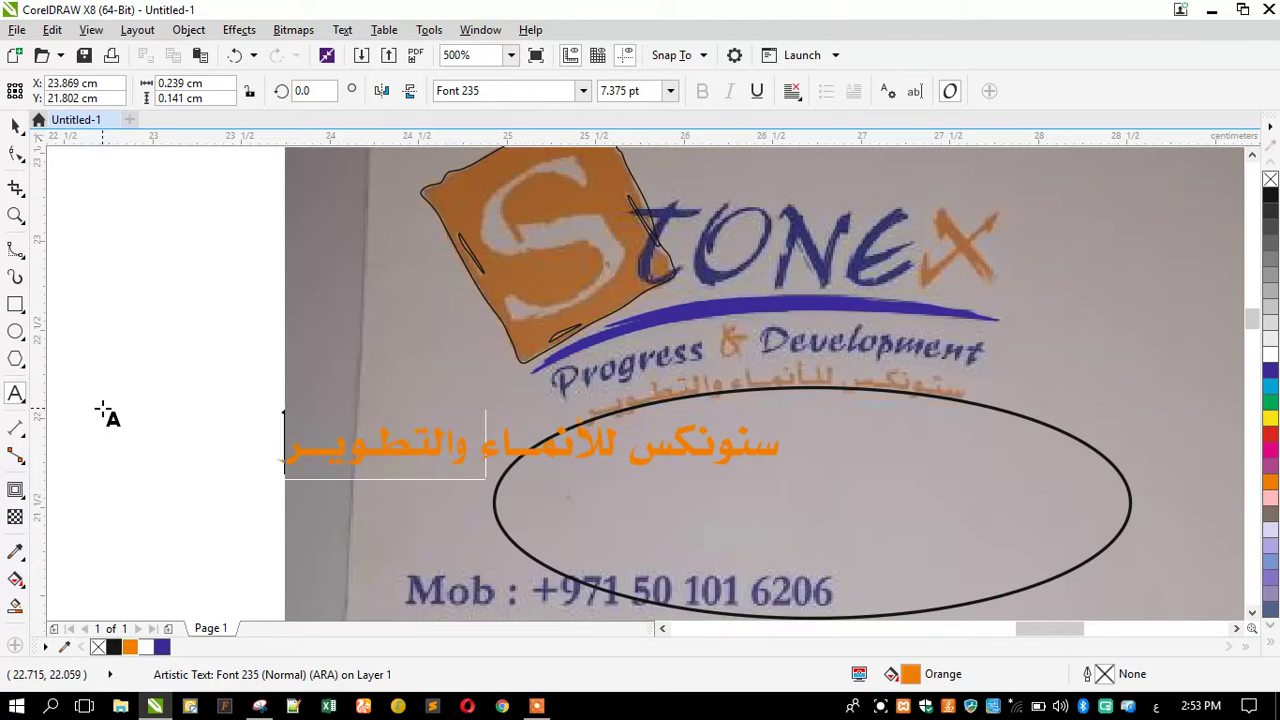
pyautogui.click(684, 447)
pyautogui.write('ـ')
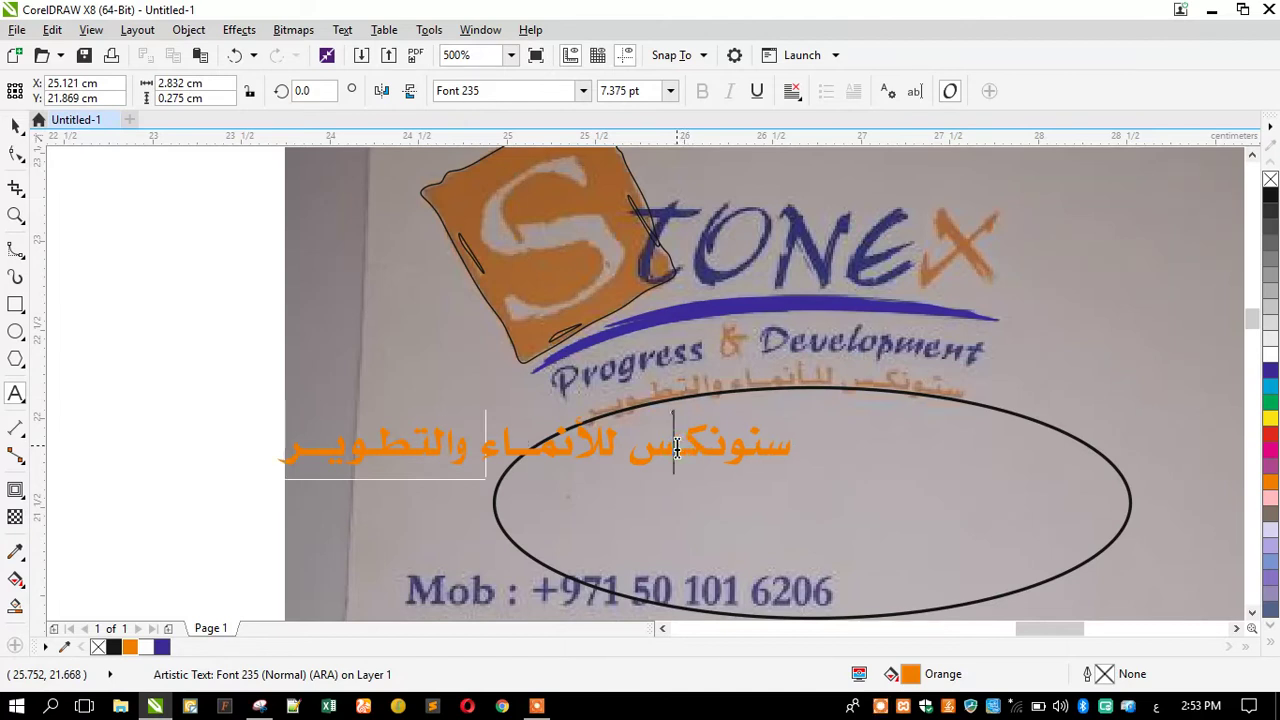
pyautogui.click(313, 436)
pyautogui.press('BackSpace')
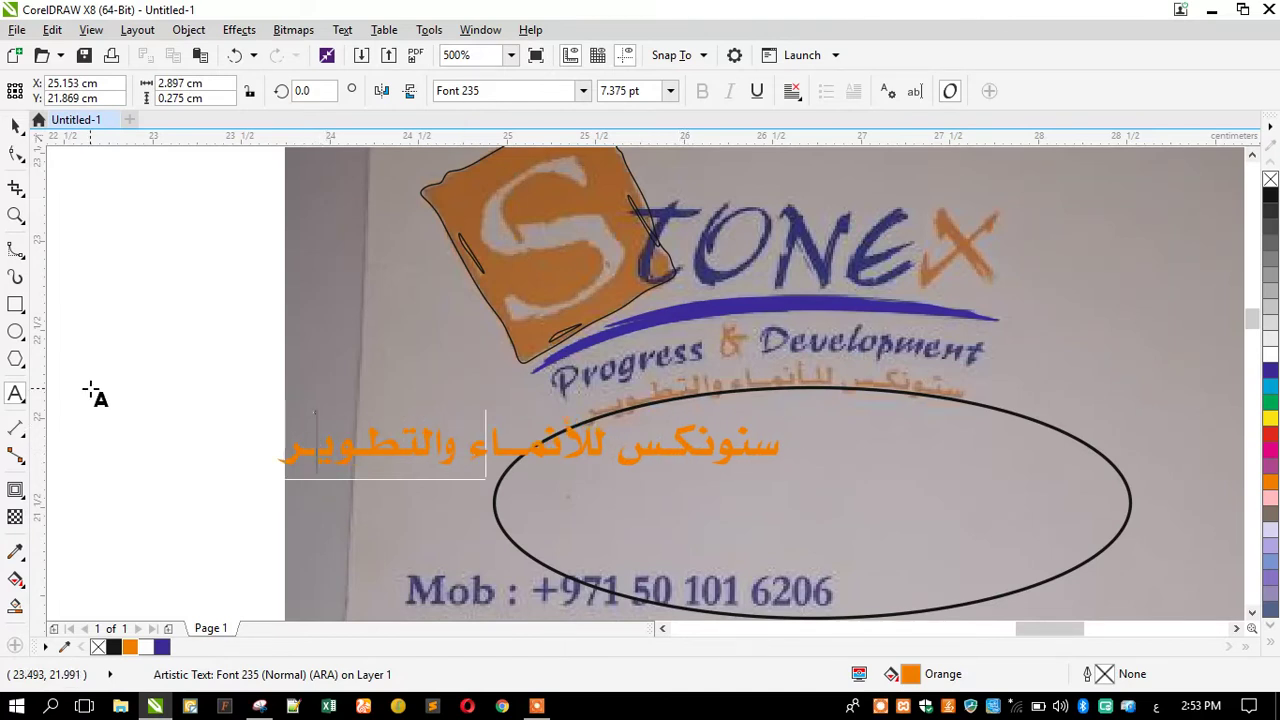
pyautogui.click(16, 126)
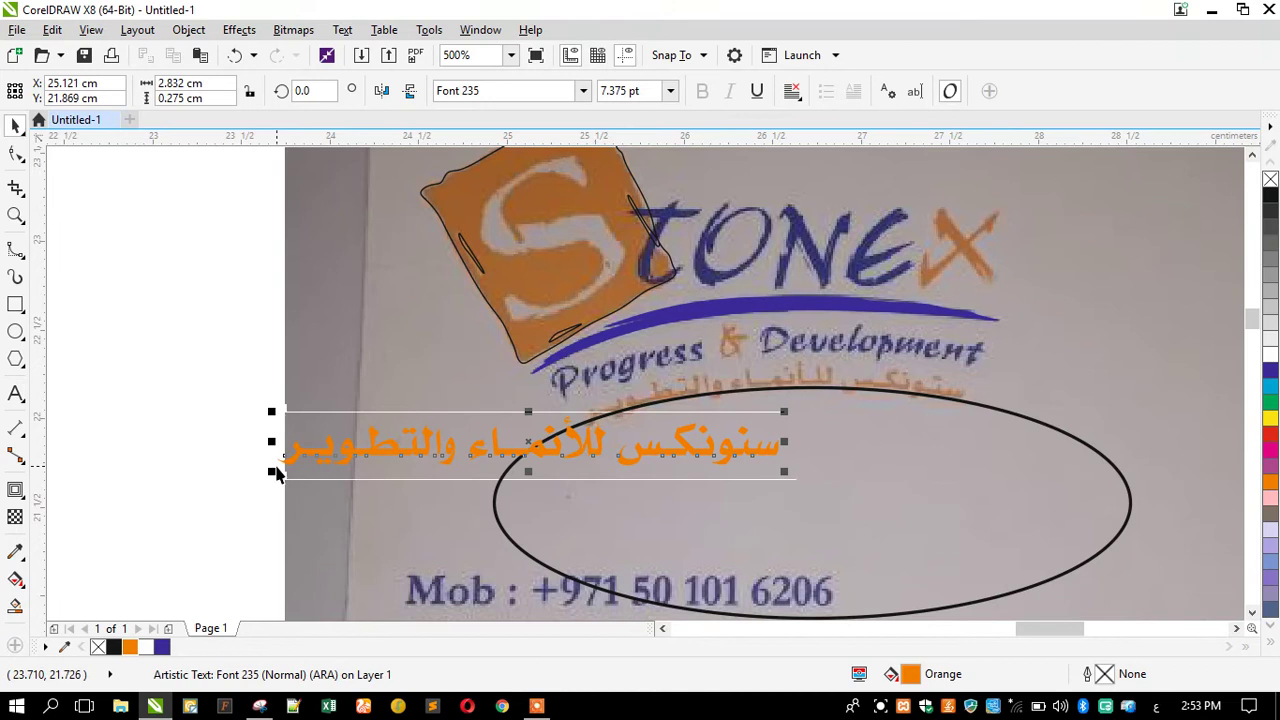
# Shrink the Arabic tagline to about 72% and move it onto the Progress & Development line.
pyautogui.moveTo(267, 471); pyautogui.dragTo(338, 488)
pyautogui.moveTo(389, 449); pyautogui.dragTo(578, 427)
pyautogui.scroll(3, 885, 355)
# Fit the Arabic tagline to the ellipse's top edge, then break it apart from the path.
pyautogui.click(342, 29)
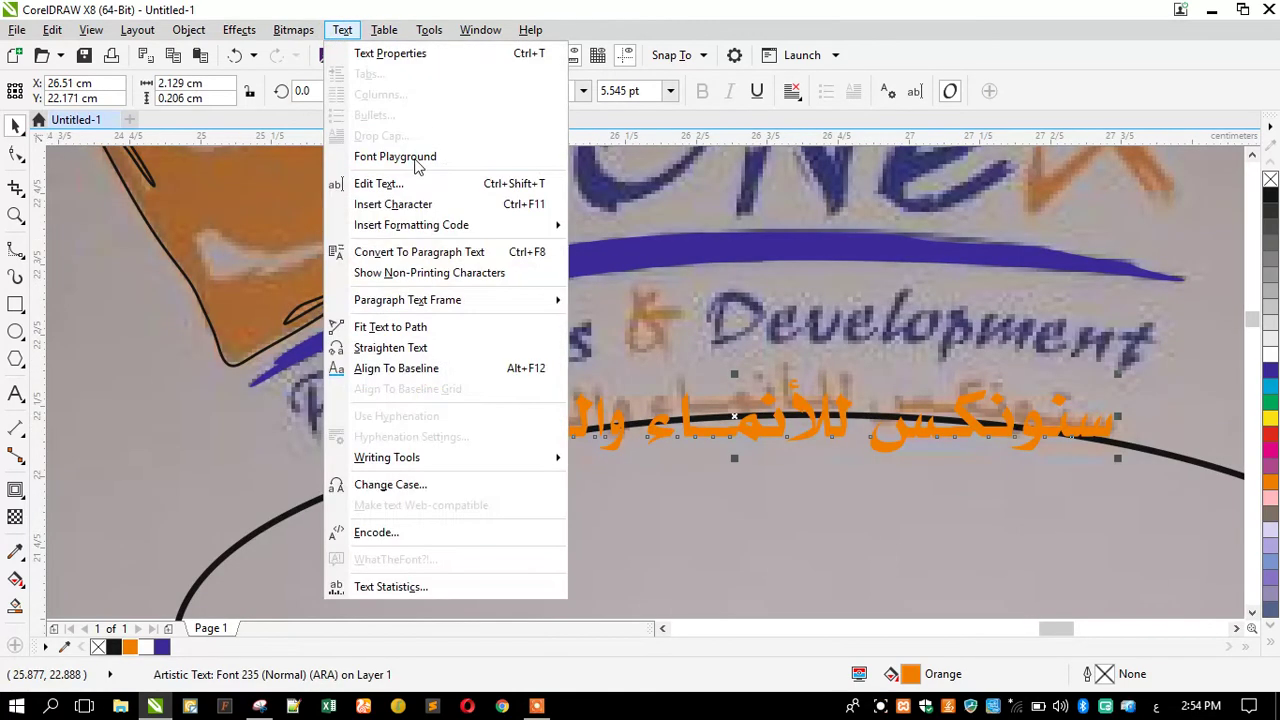
pyautogui.click(405, 330)
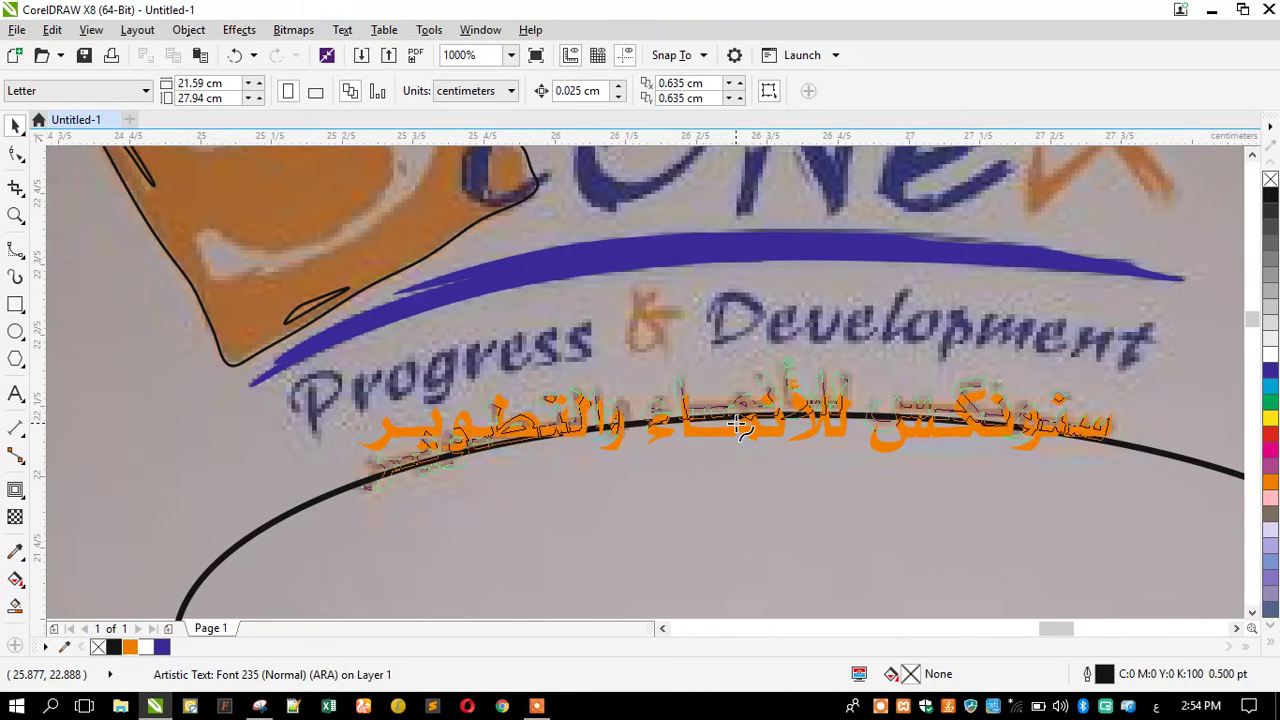
pyautogui.click(737, 427)
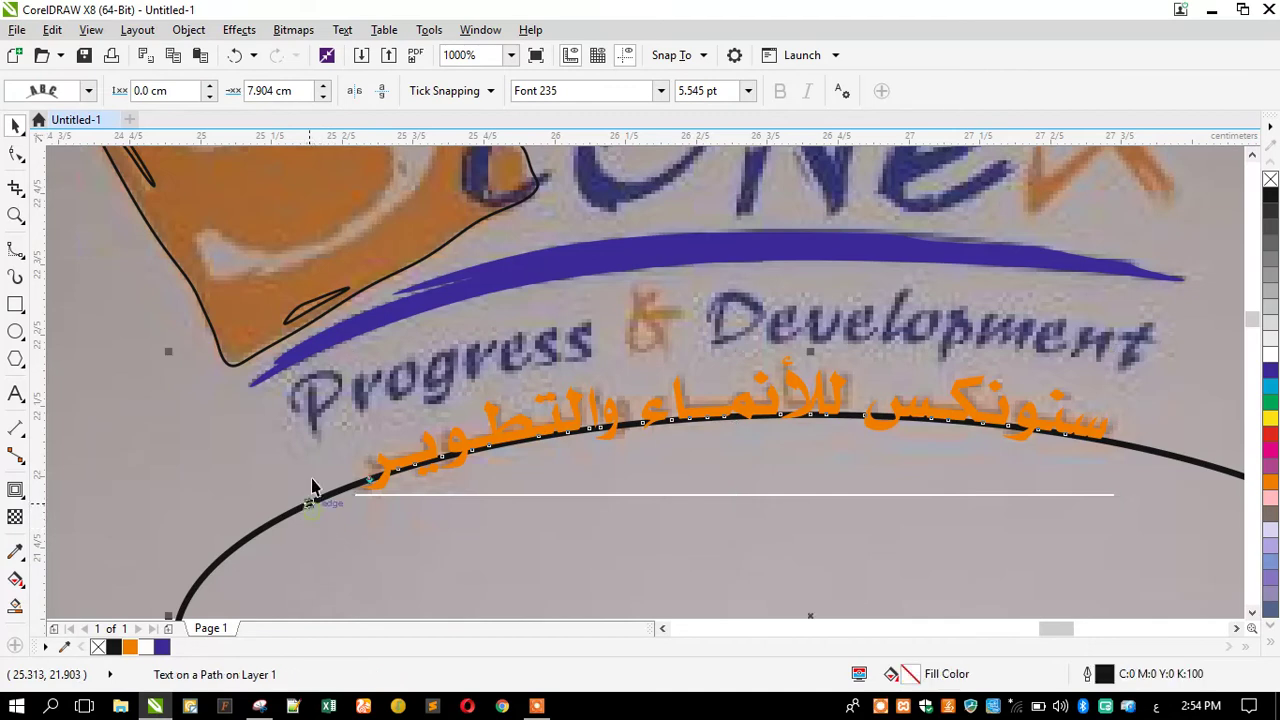
pyautogui.click(174, 32)
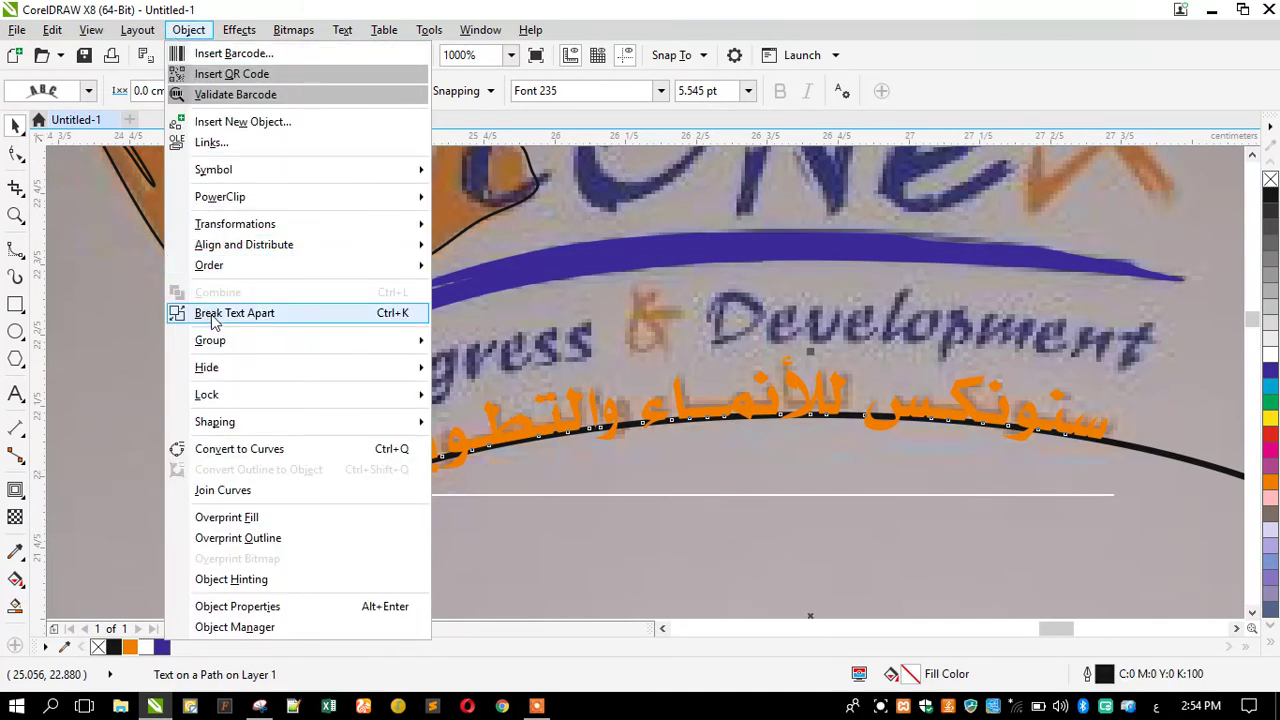
pyautogui.click(213, 313)
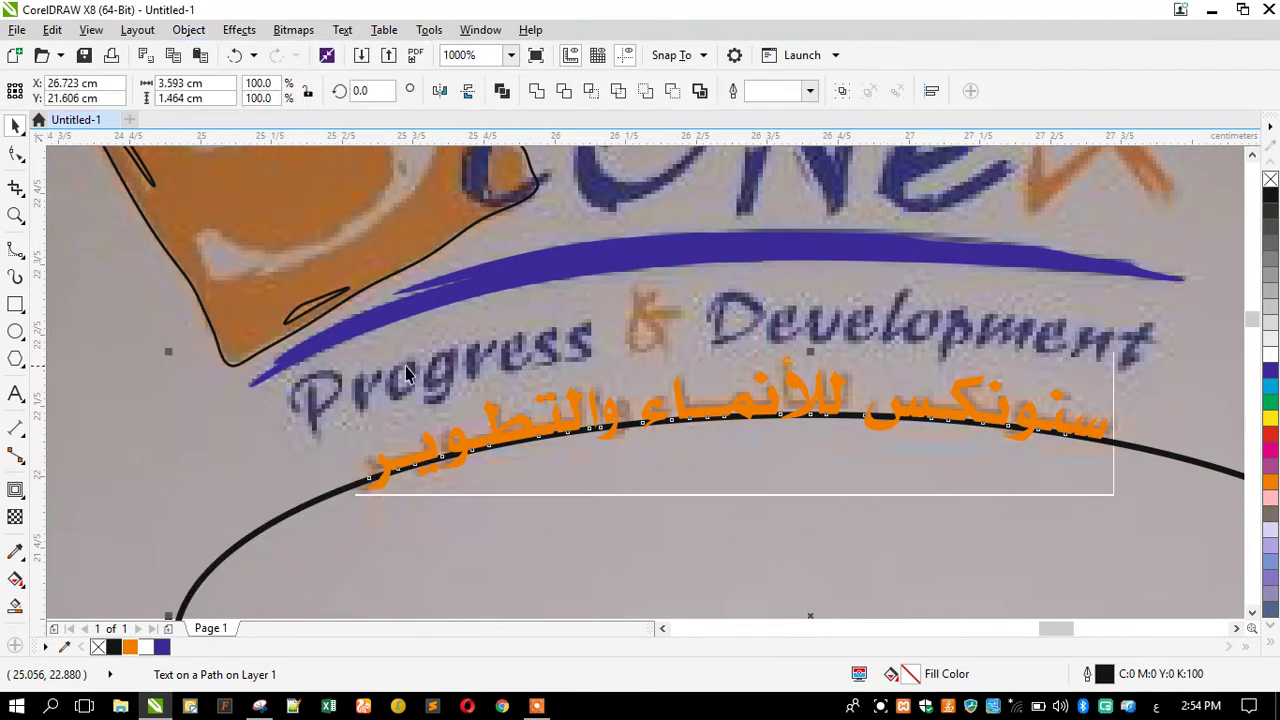
pyautogui.scroll(-2, 310, 390)
pyautogui.click(313, 384)
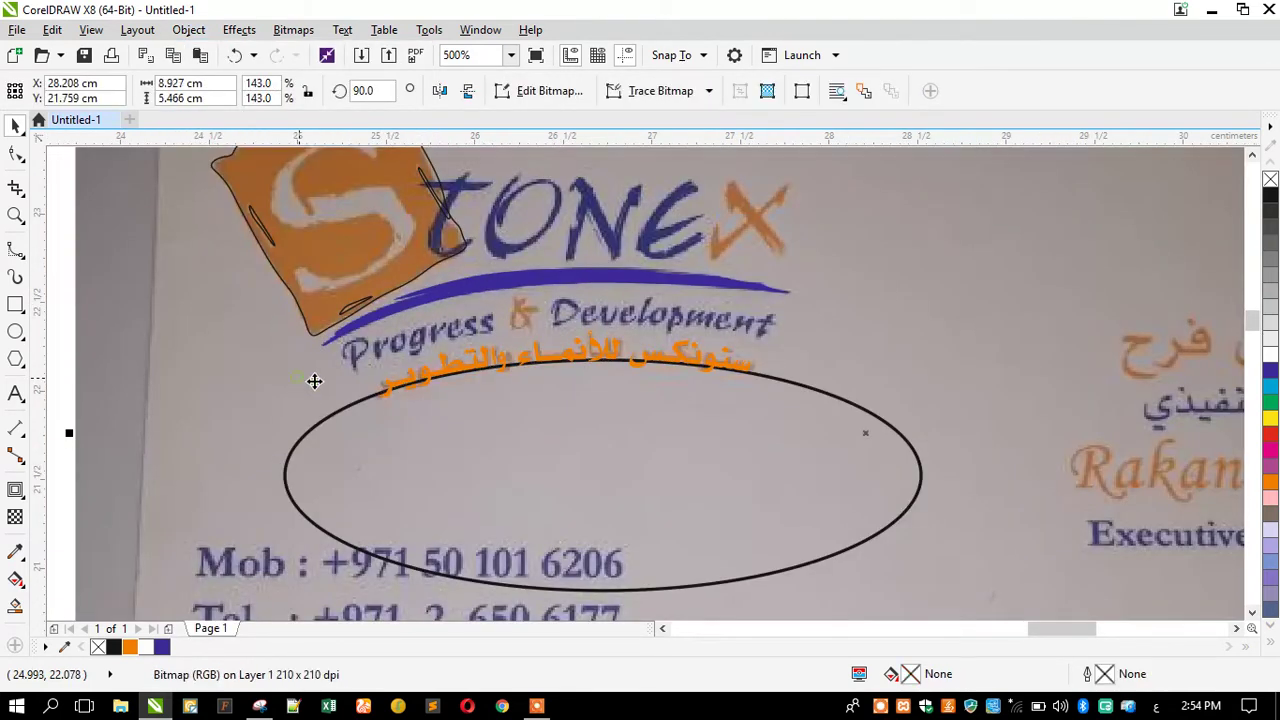
# Move the ellipse lower and weld the curved Arabic tagline into one shape.
pyautogui.click(407, 378)
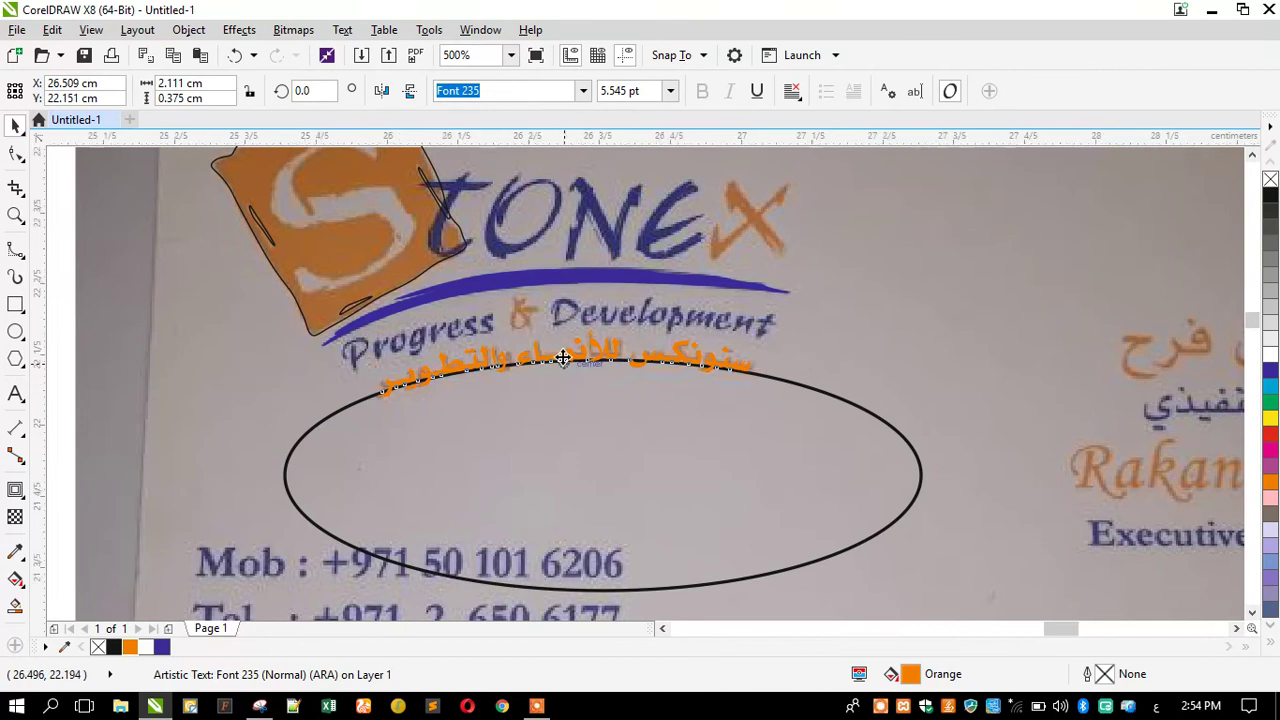
pyautogui.scroll(2, 486, 449)
pyautogui.moveTo(483, 444); pyautogui.dragTo(502, 532)
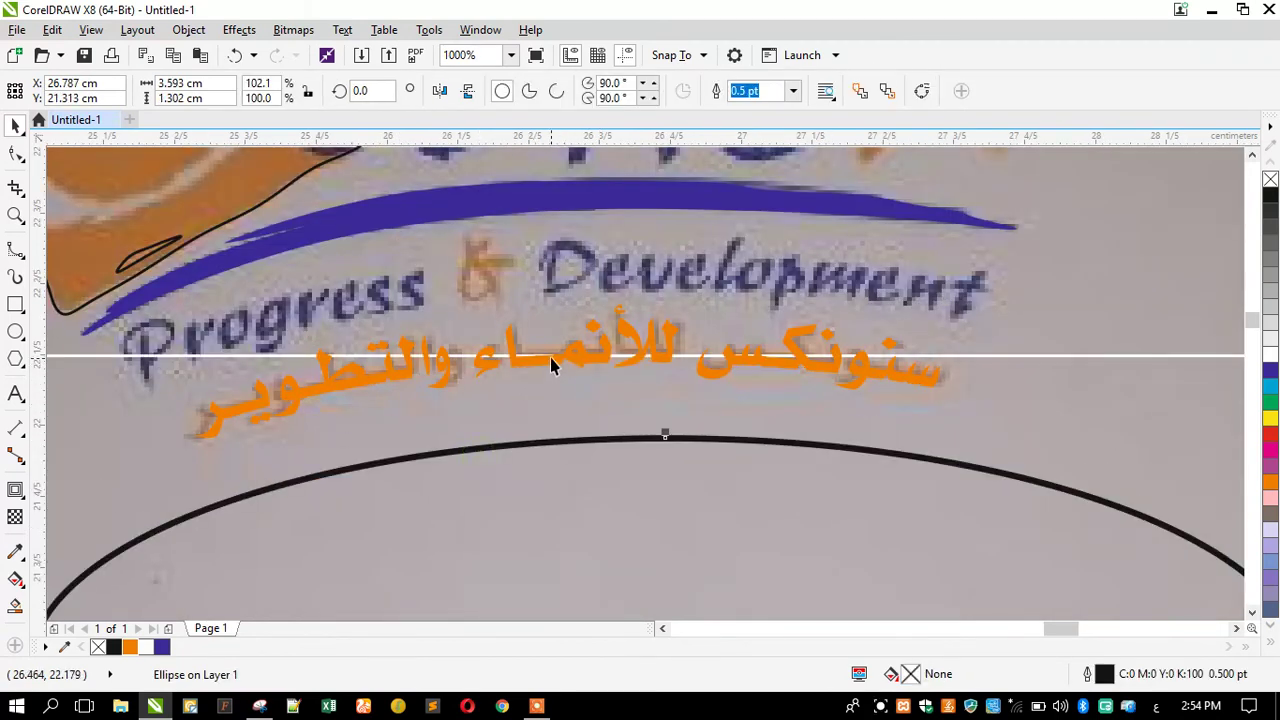
pyautogui.click(378, 325)
pyautogui.click(188, 34)
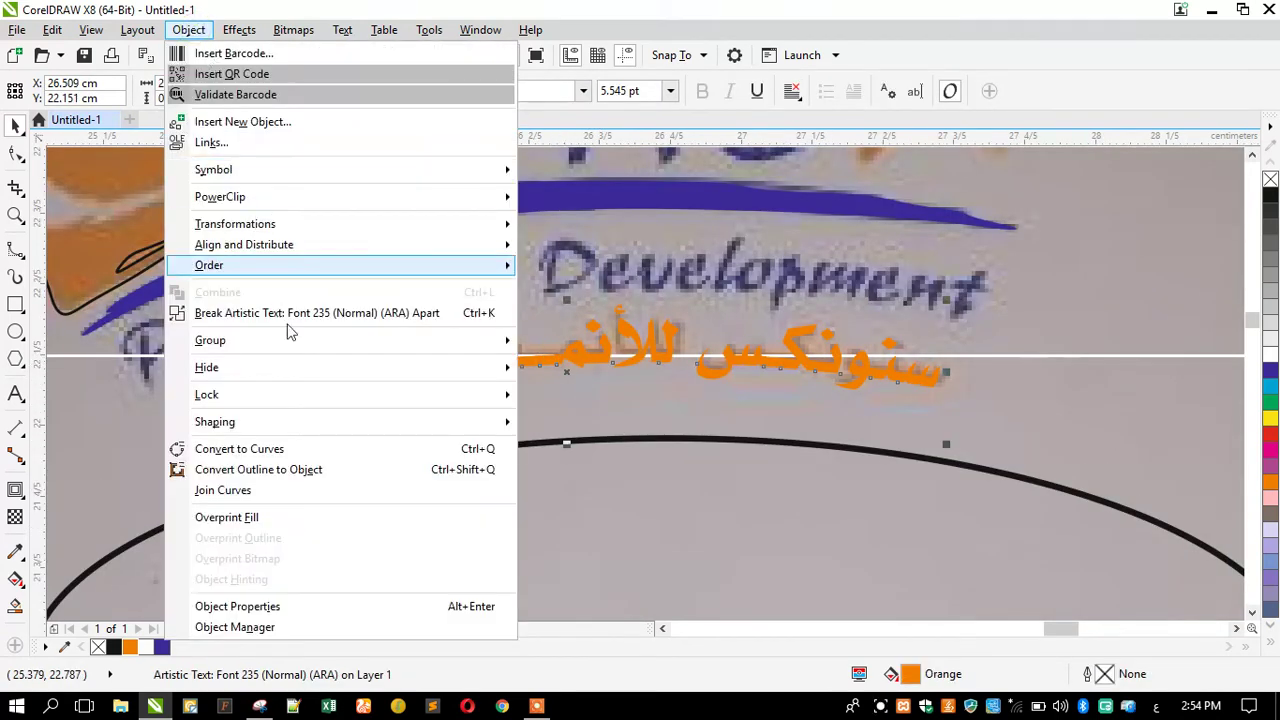
pyautogui.moveTo(437, 427)
pyautogui.click(547, 424)
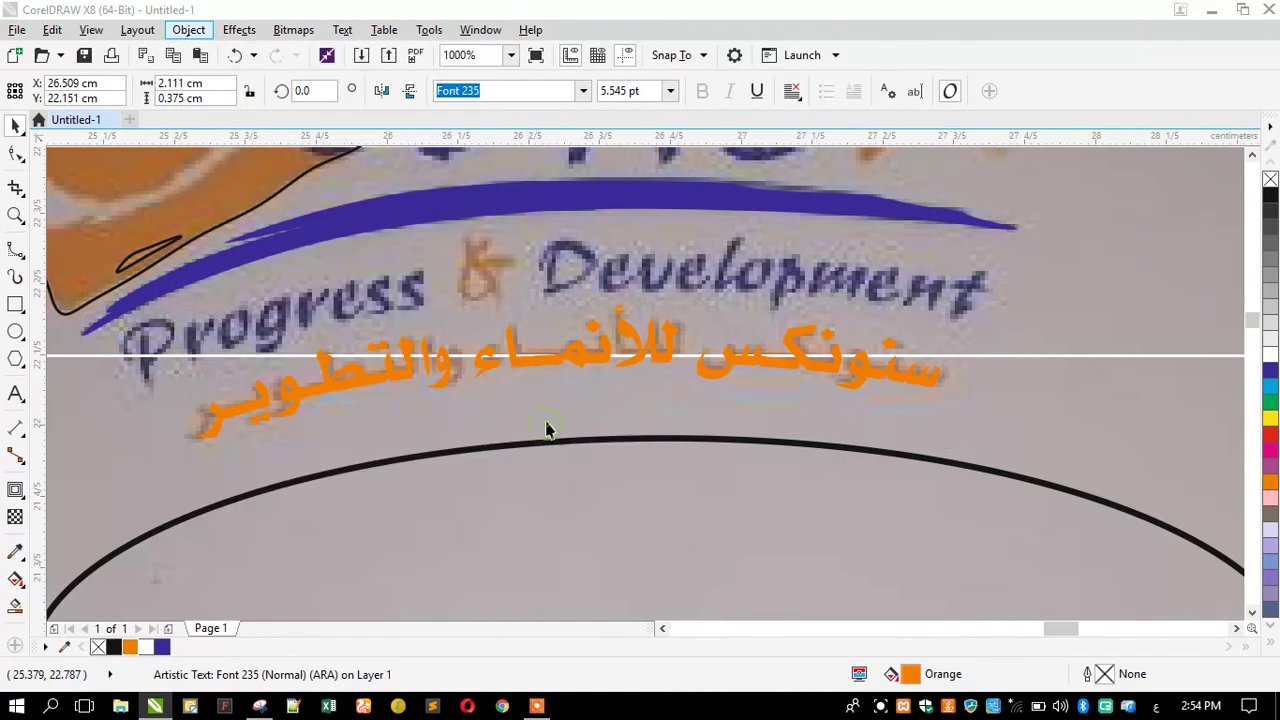
# Reposition the ellipse beneath the tagline and widen it to 103.6%.
pyautogui.moveTo(415, 382); pyautogui.dragTo(450, 381)
pyautogui.moveTo(394, 513); pyautogui.dragTo(414, 506)
pyautogui.scroll(-1, 465, 325)
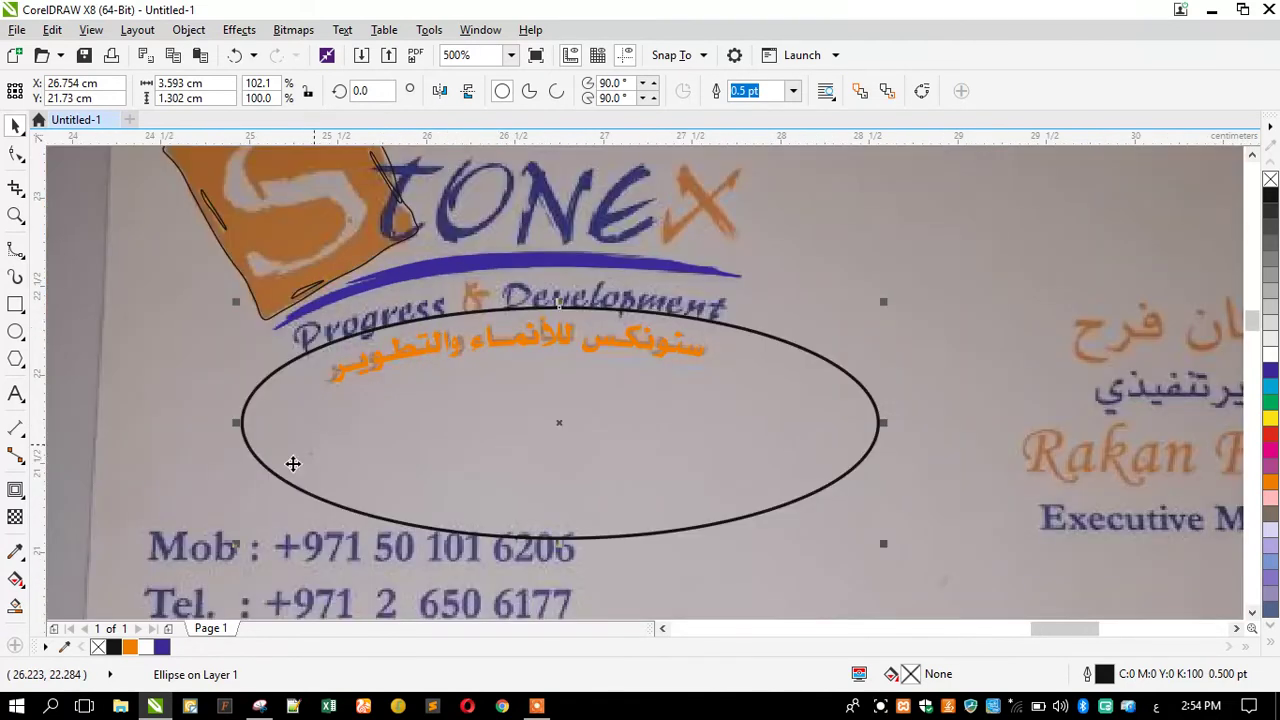
pyautogui.moveTo(237, 424); pyautogui.dragTo(228, 430)
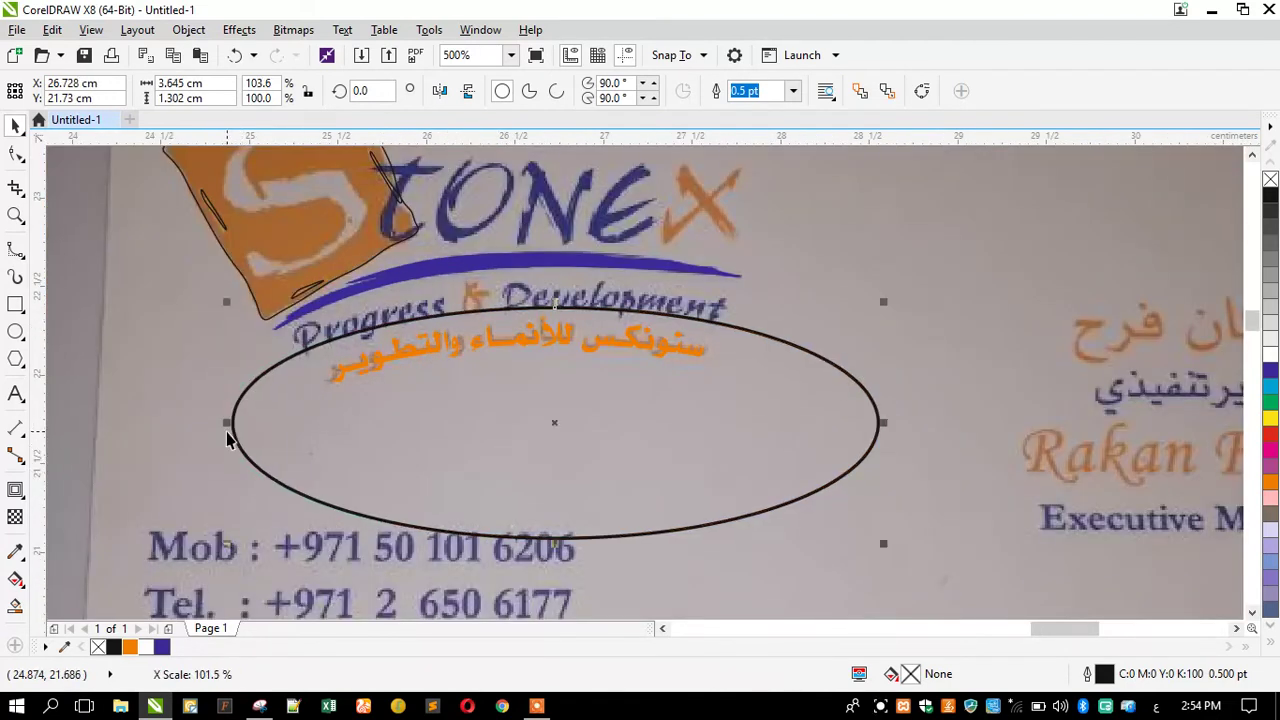
pyautogui.click(15, 395)
pyautogui.click(124, 414)
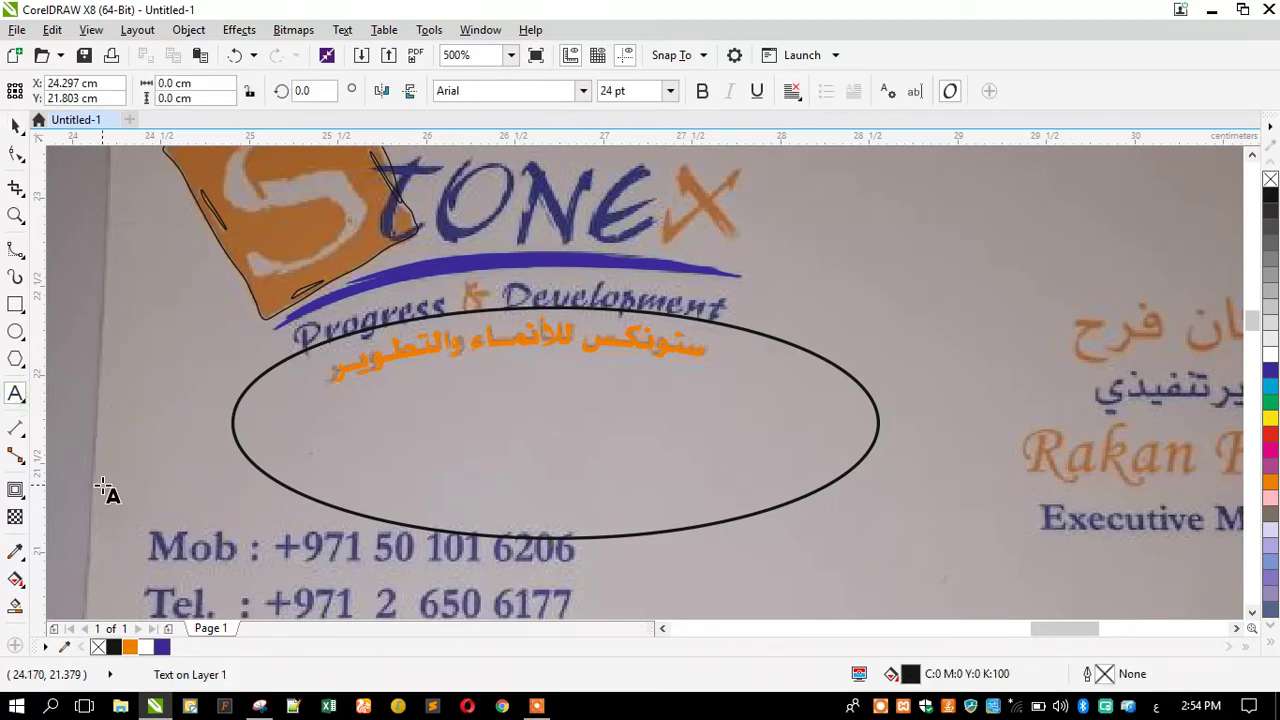
# Add a 24 pt Arial text line reading 'Progress & Development'.
pyautogui.write('Pro')
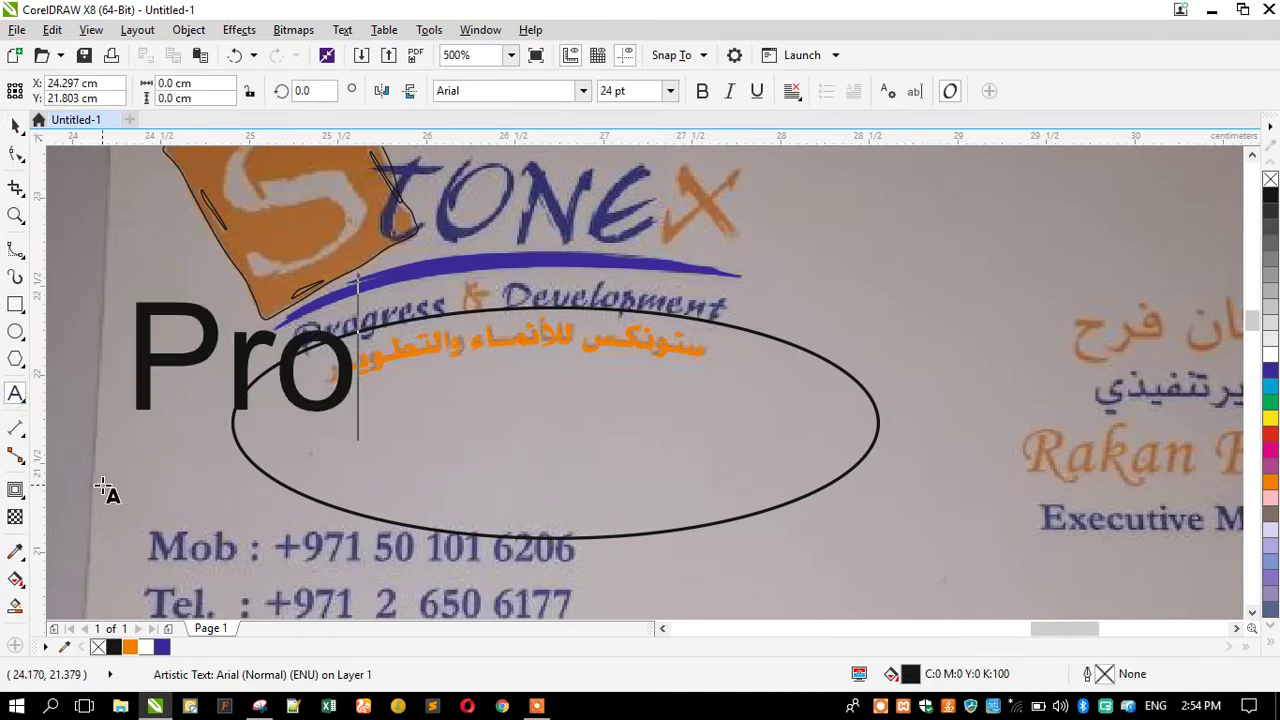
pyautogui.write('gress')
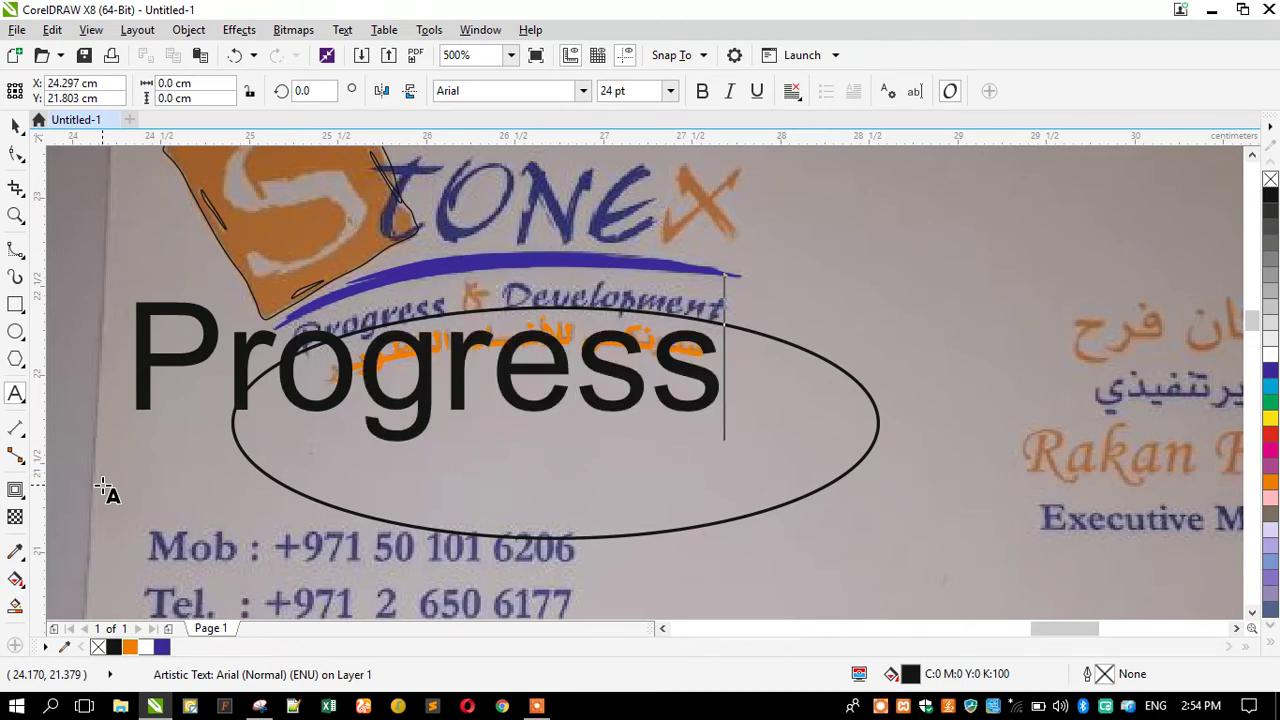
pyautogui.write(' & De')
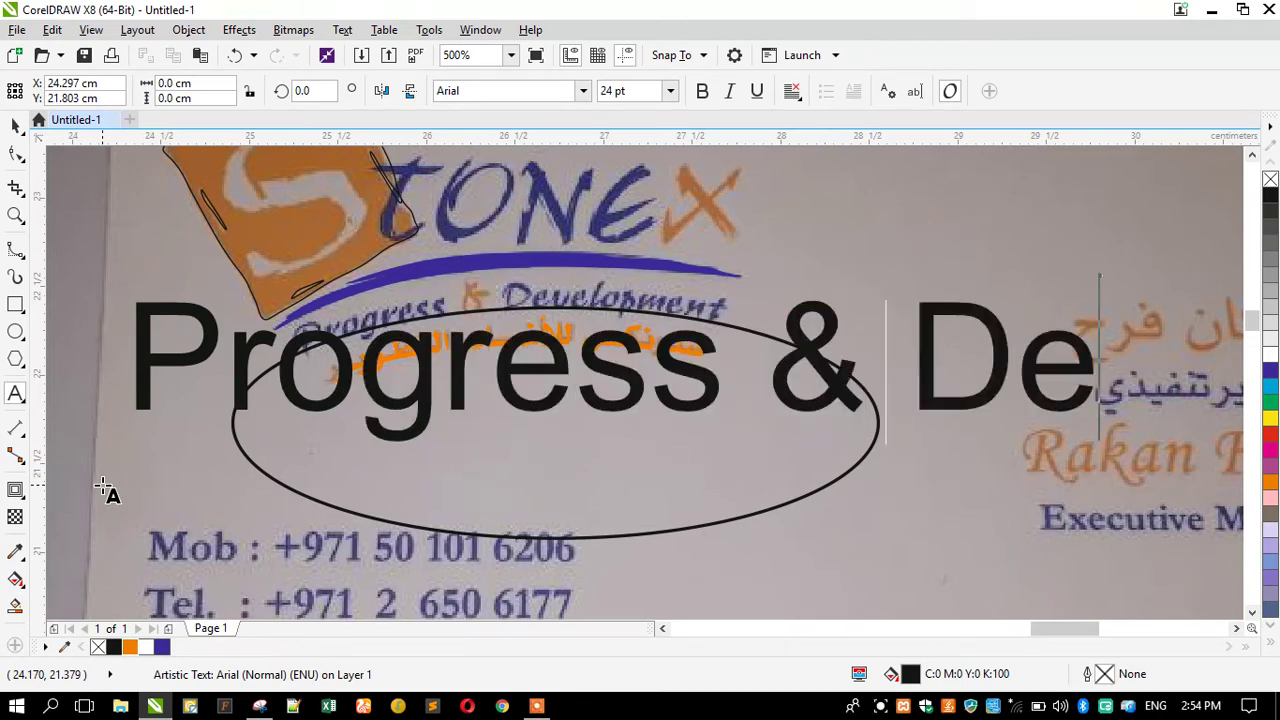
pyautogui.write('velopment')
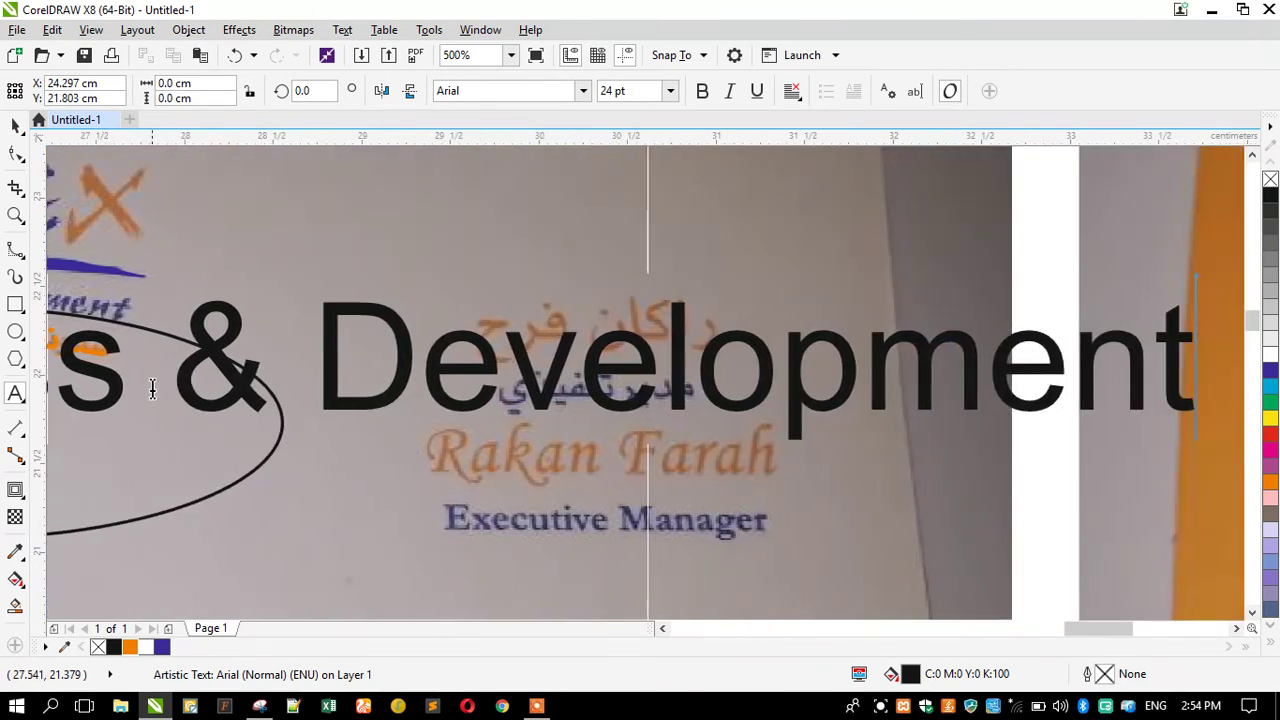
pyautogui.click(15, 125)
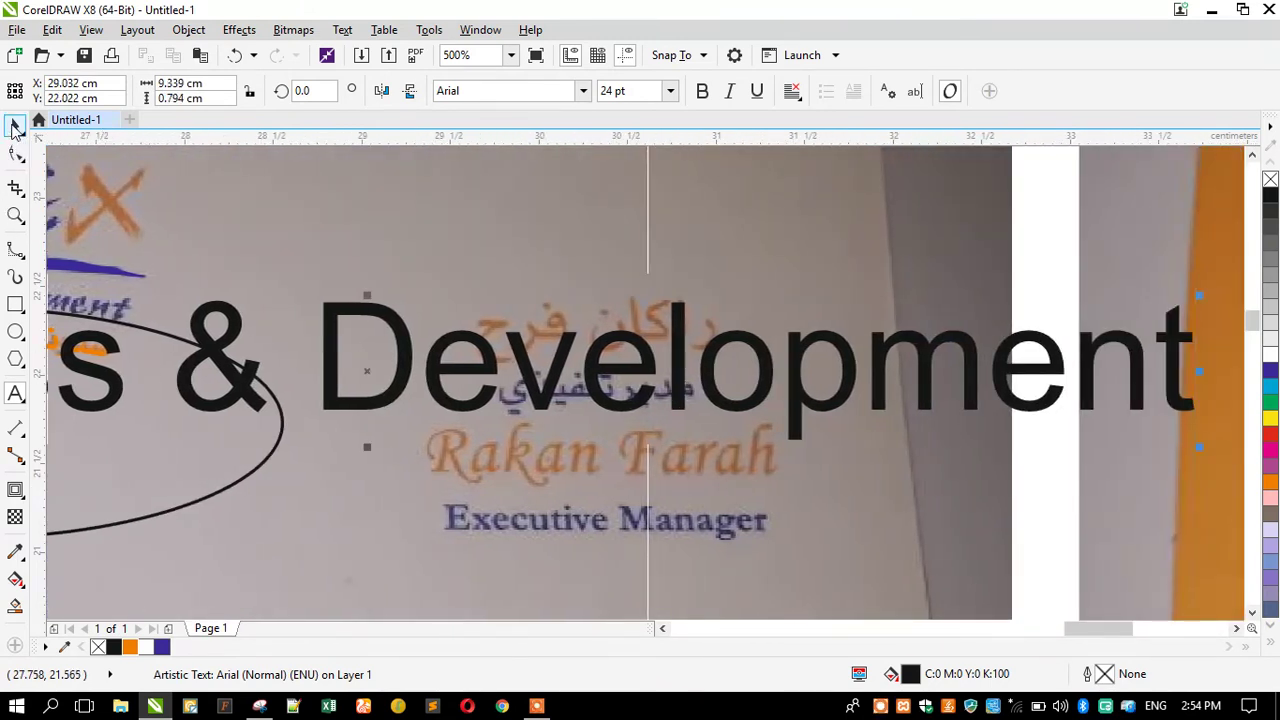
pyautogui.scroll(-2, 471, 300)
pyautogui.scroll(-2, 518, 328)
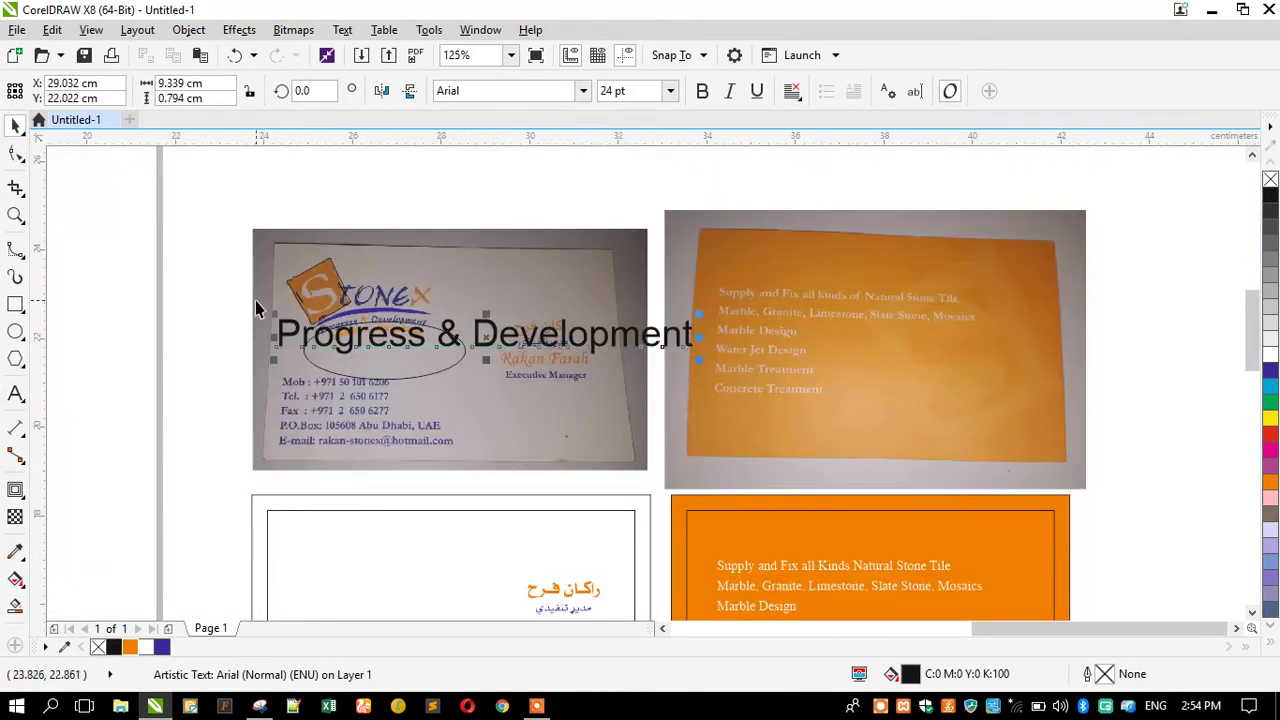
# Undo the accidental scaling and ellipse shift, then move Progress & Development to the top right.
pyautogui.moveTo(271, 369); pyautogui.dragTo(370, 357)
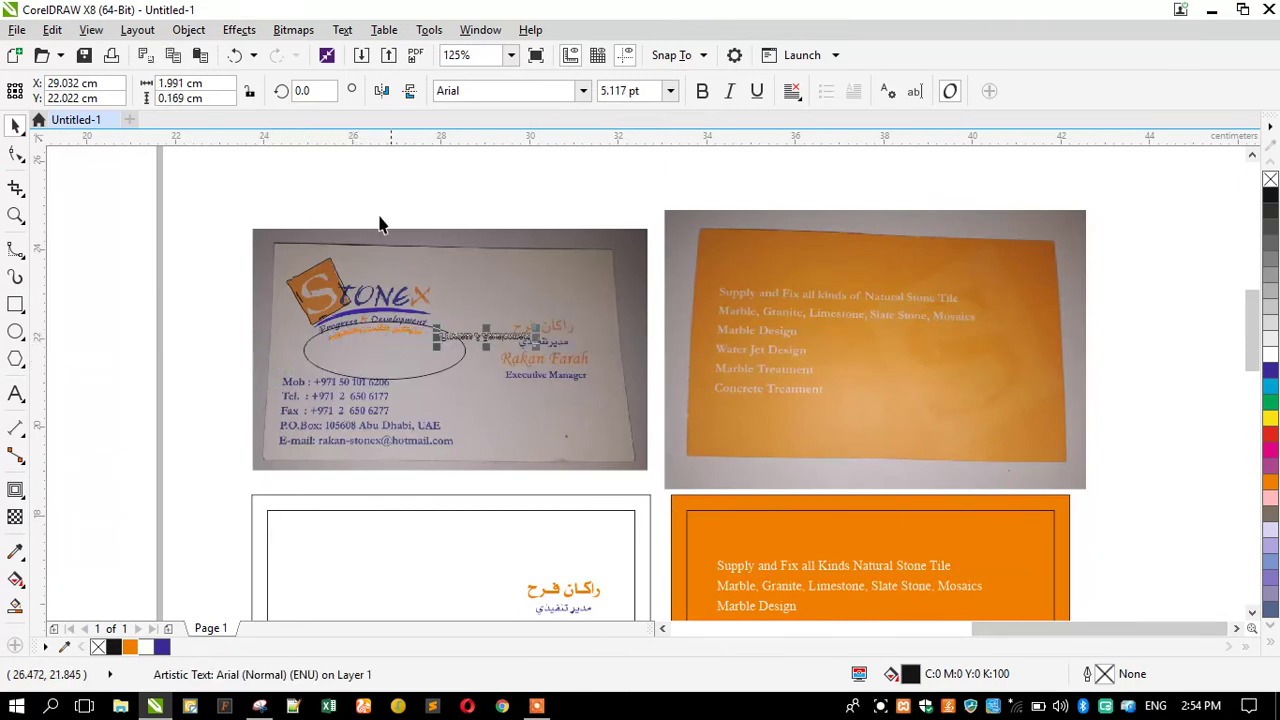
pyautogui.click(234, 56)
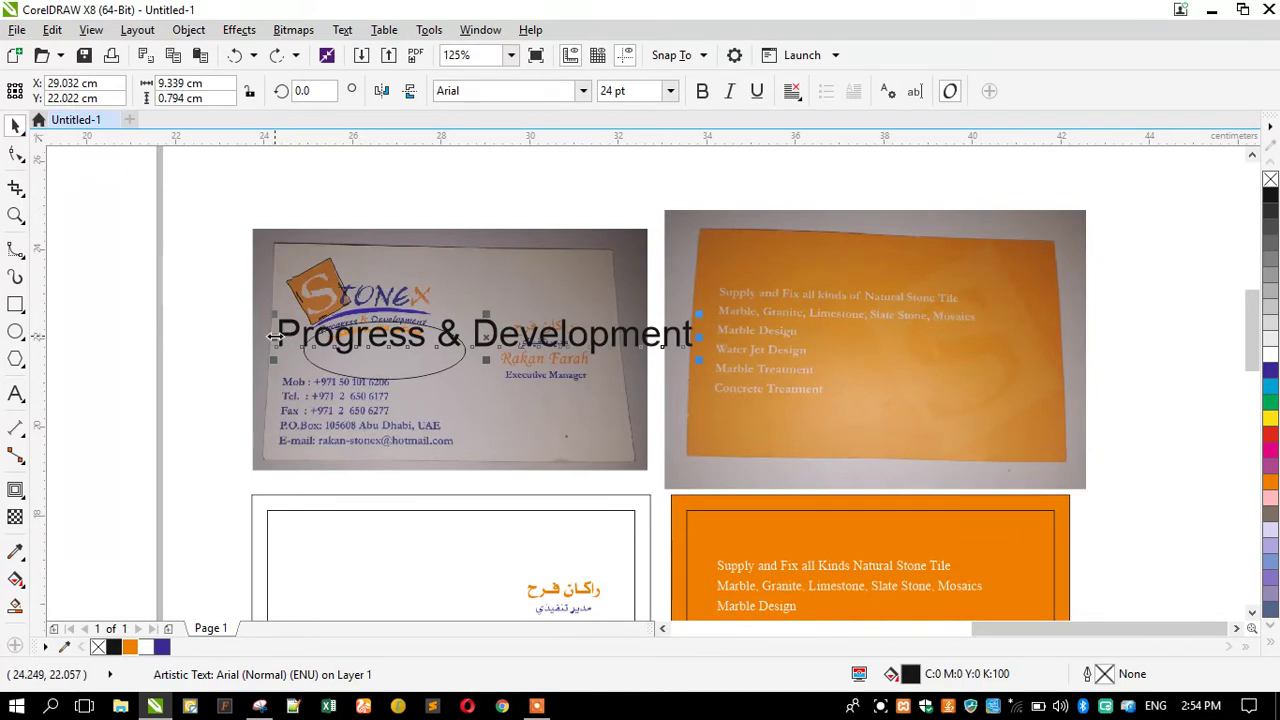
pyautogui.moveTo(348, 345); pyautogui.dragTo(354, 343)
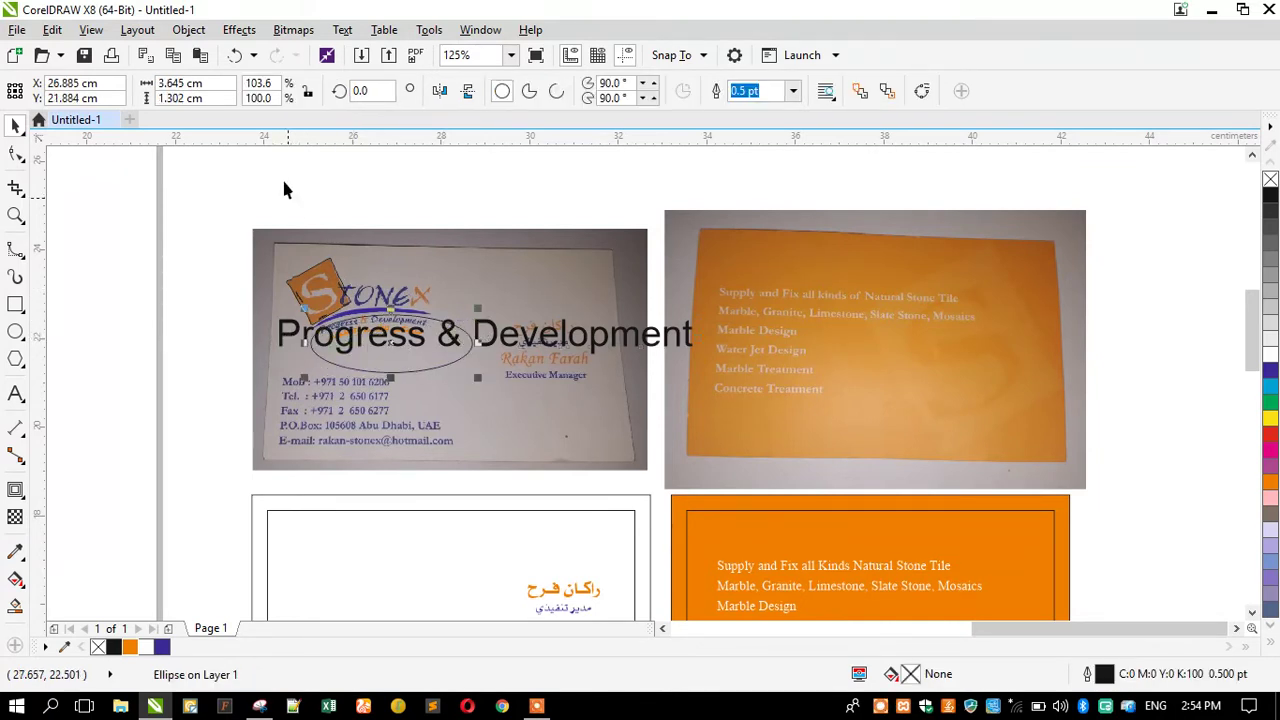
pyautogui.click(234, 56)
pyautogui.click(160, 277)
pyautogui.moveTo(282, 333); pyautogui.dragTo(835, 189)
# Replace the top-right text with 'Stonex' and move it further right.
pyautogui.click(16, 396)
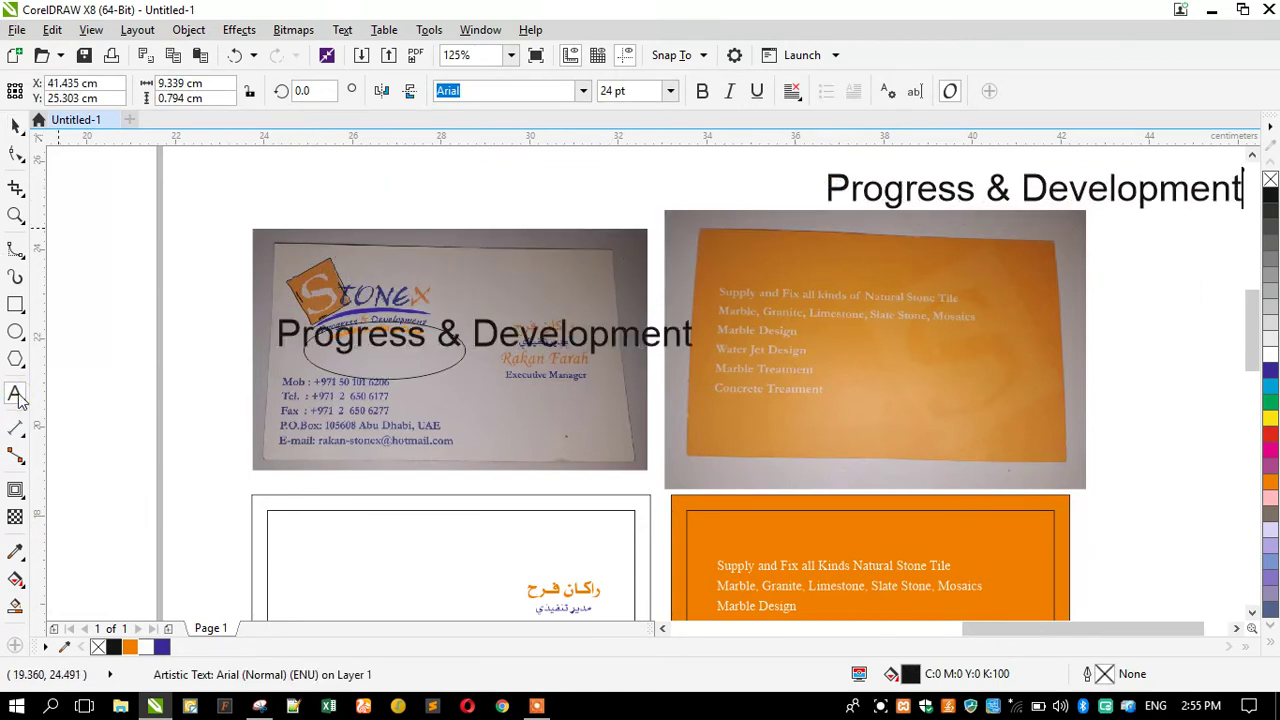
pyautogui.hotkey('ctrl', 'a')
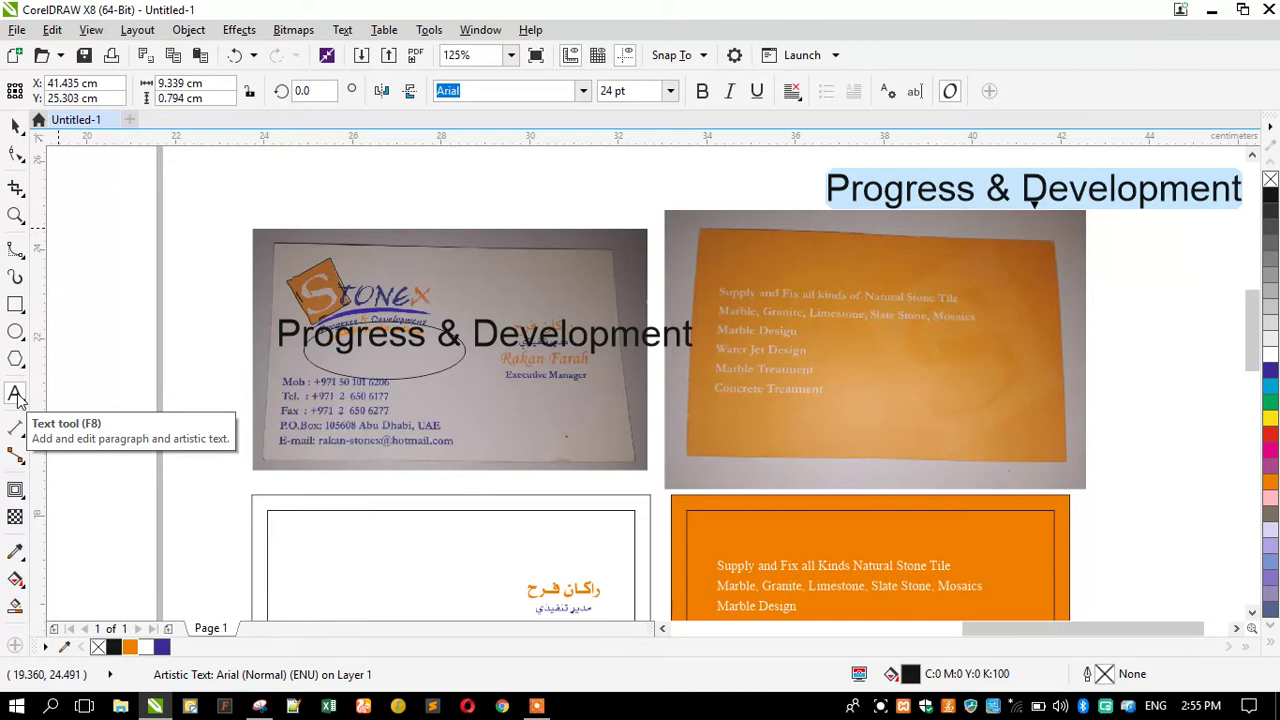
pyautogui.write('Stonex')
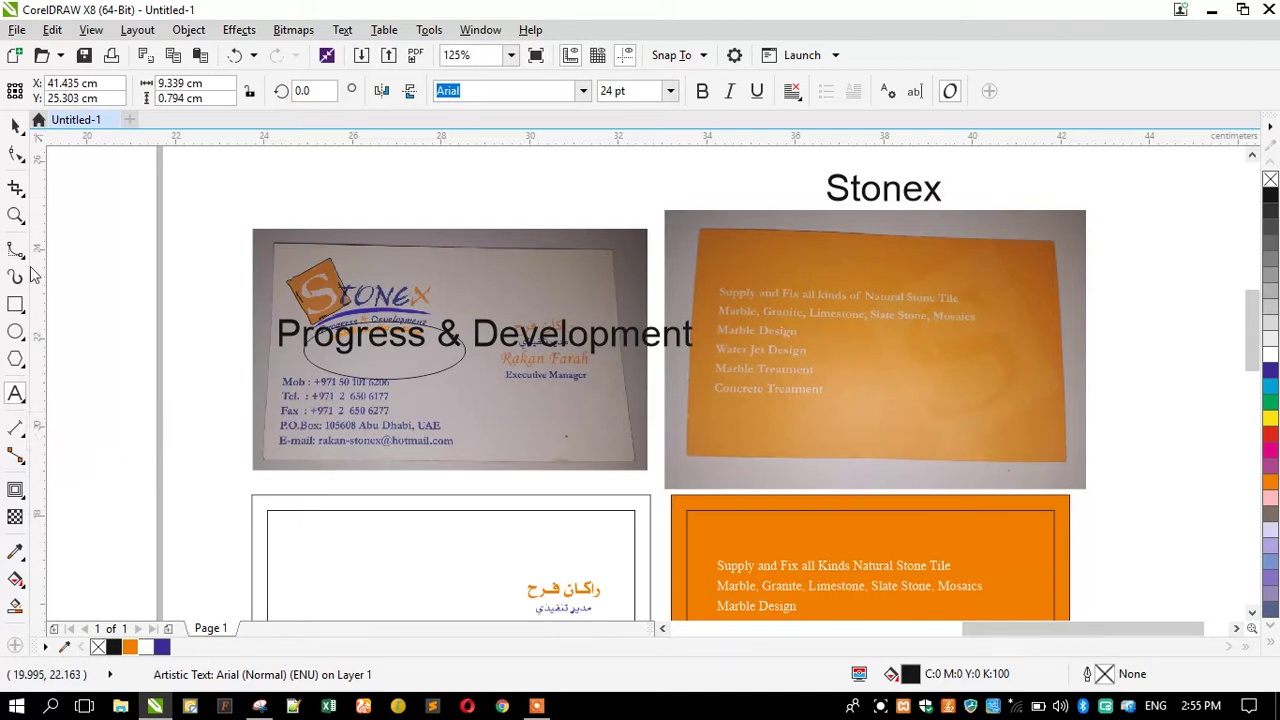
pyautogui.click(15, 124)
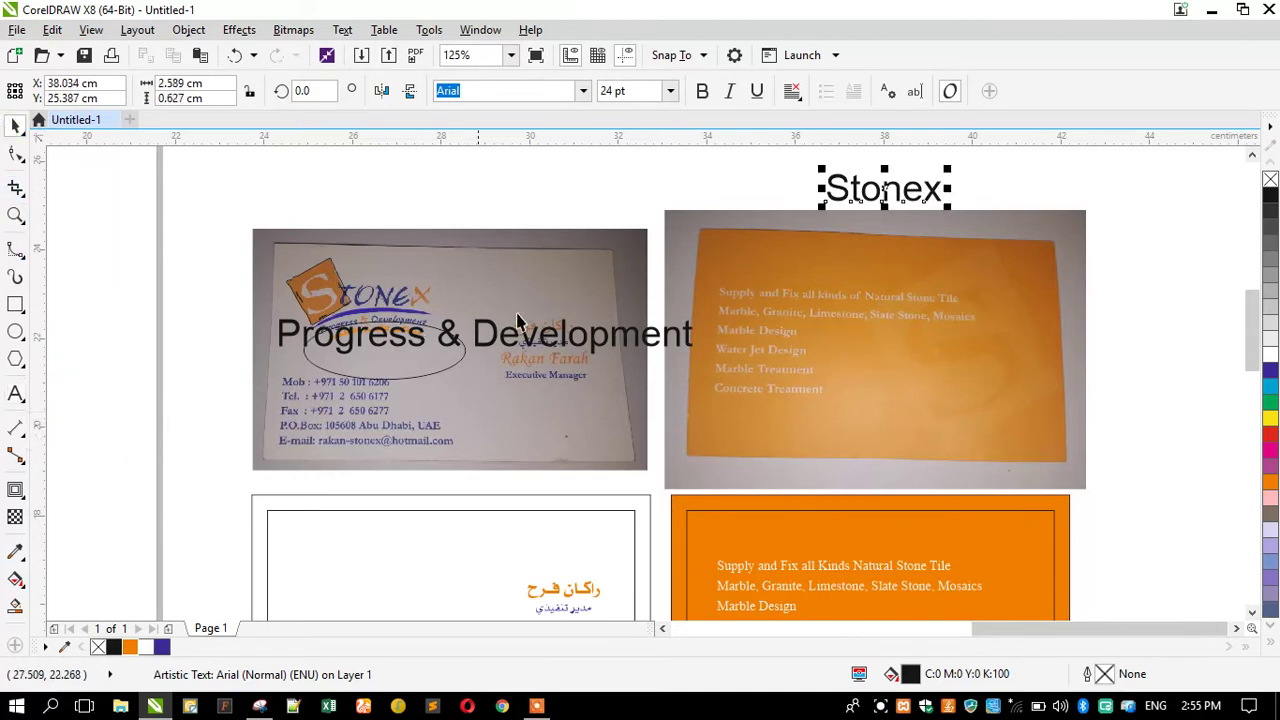
pyautogui.moveTo(849, 215); pyautogui.dragTo(1054, 205)
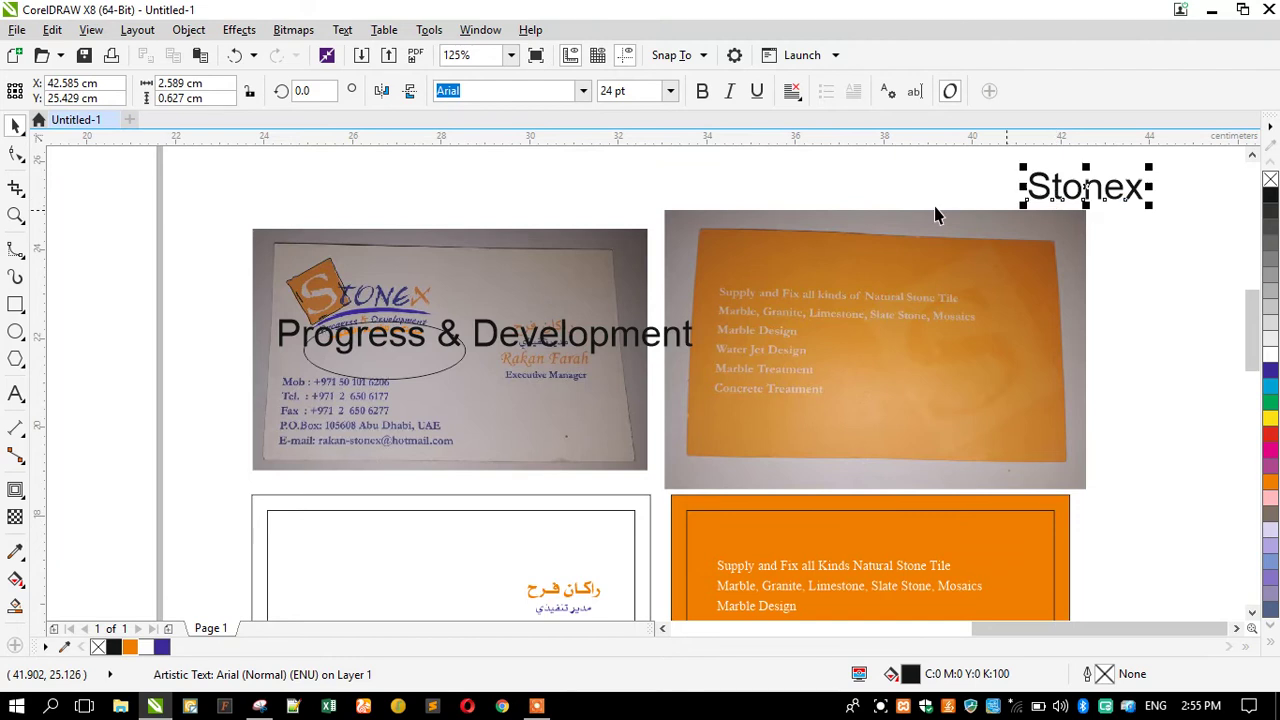
pyautogui.click(583, 91)
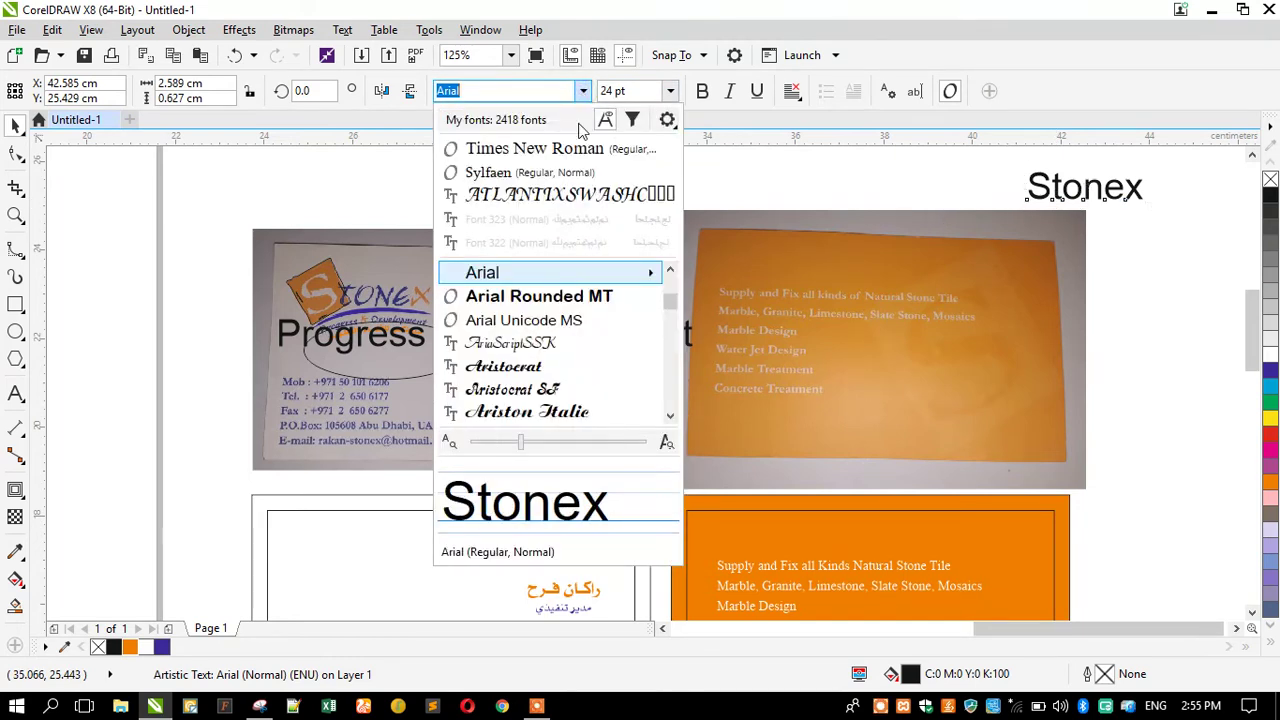
pyautogui.scroll(2, 545, 345)
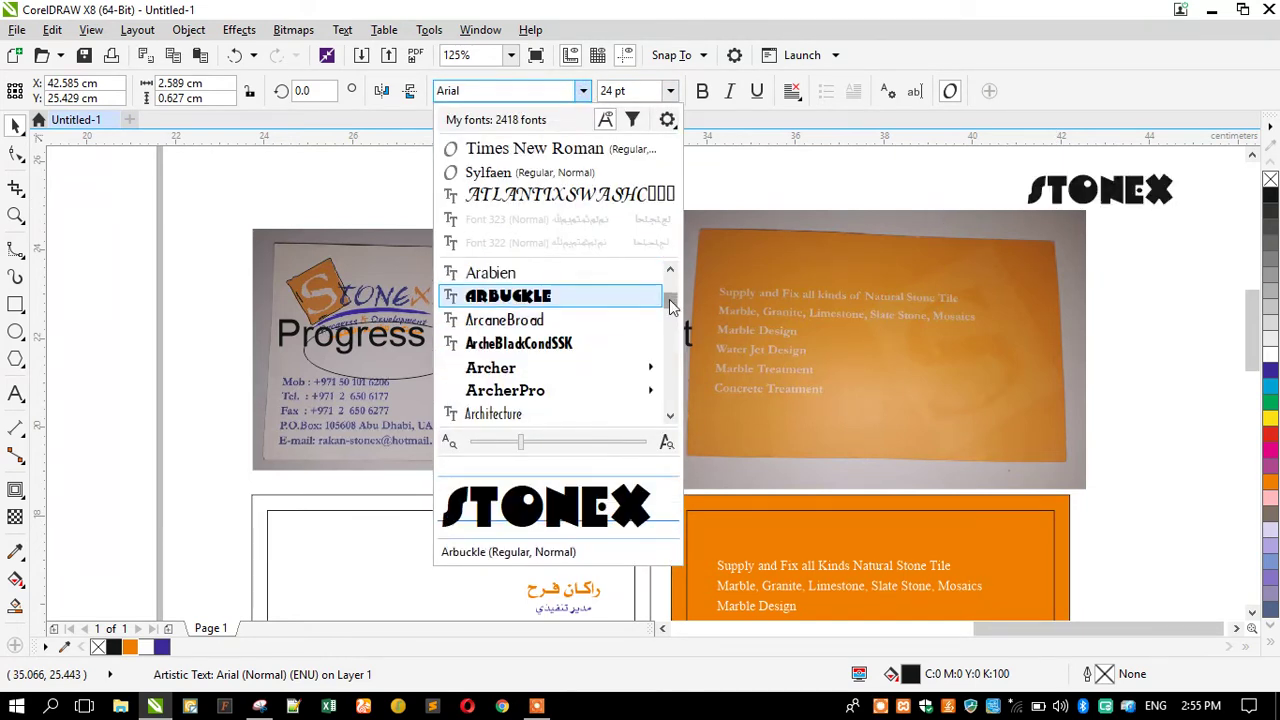
pyautogui.scroll(2, 669, 292)
pyautogui.scroll(2, 669, 288)
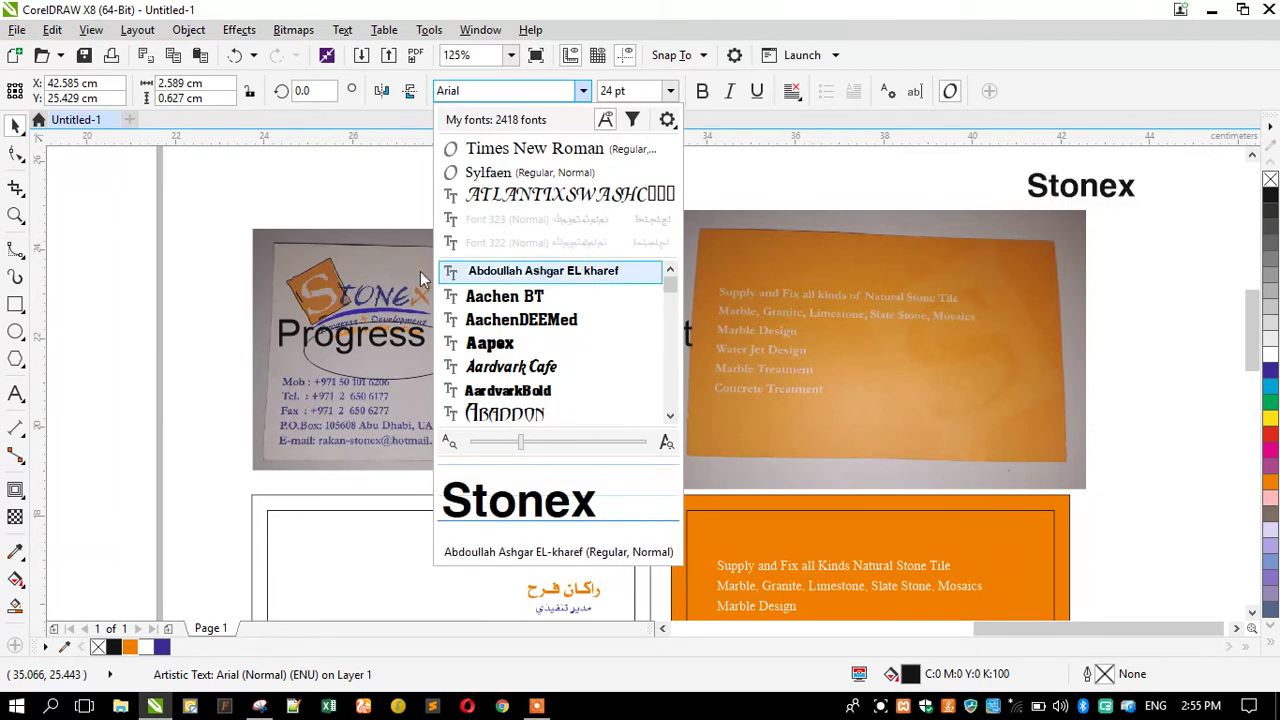
pyautogui.press('Down')
pyautogui.press('Down')
pyautogui.press('Down')
pyautogui.press('Down')
pyautogui.press('Down')
pyautogui.press('Down')
pyautogui.press('Down')
pyautogui.press('Down')
pyautogui.press('Down')
pyautogui.press('Down')
pyautogui.press('Down')
pyautogui.press('Down')
pyautogui.press('Down')
pyautogui.press('Down')
pyautogui.press('Down')
pyautogui.press('Down')
pyautogui.press('Down')
pyautogui.press('Down')
pyautogui.press('Down')
pyautogui.press('Down')
pyautogui.press('Down')
pyautogui.press('Down')
pyautogui.press('Down')
pyautogui.press('Down')
pyautogui.press('Down')
pyautogui.press('Down')
pyautogui.press('Down')
pyautogui.press('Down')
pyautogui.press('Down')
pyautogui.press('Down')
pyautogui.press('Down')
pyautogui.press('Down')
pyautogui.press('Down')
pyautogui.press('Down')
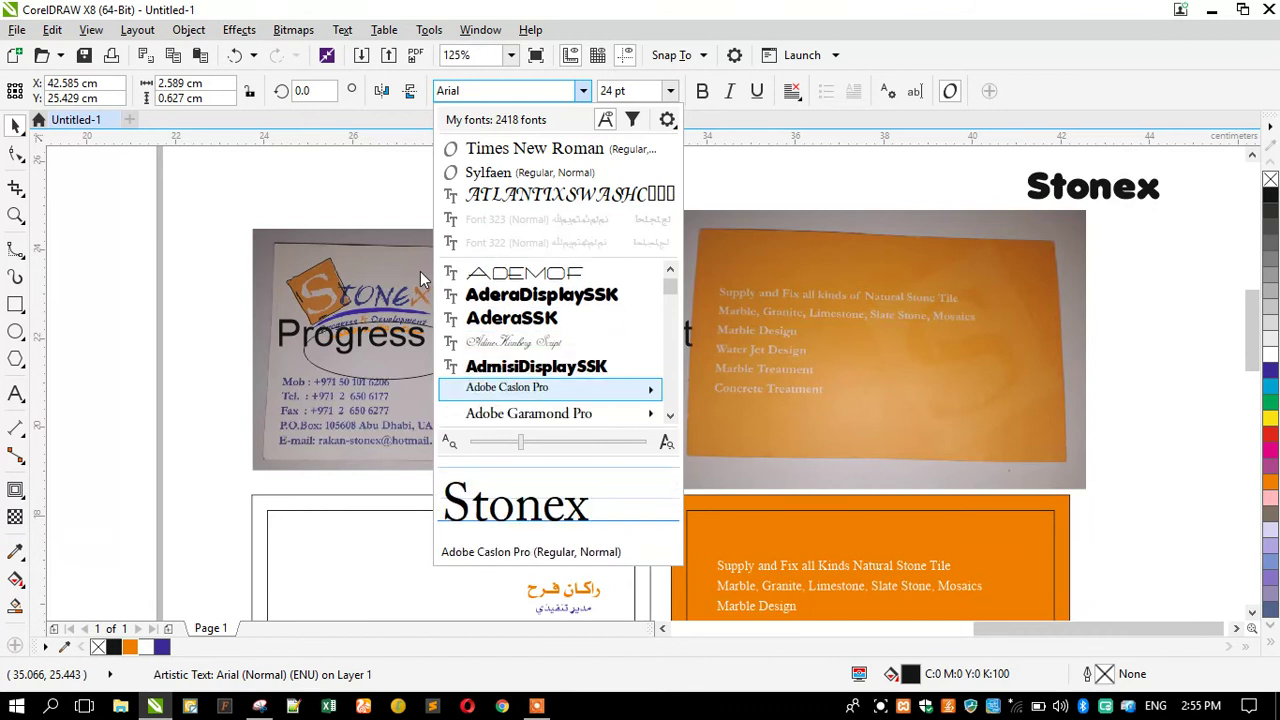
pyautogui.press('Down')
pyautogui.press('Down')
pyautogui.press('Down')
pyautogui.press('Down')
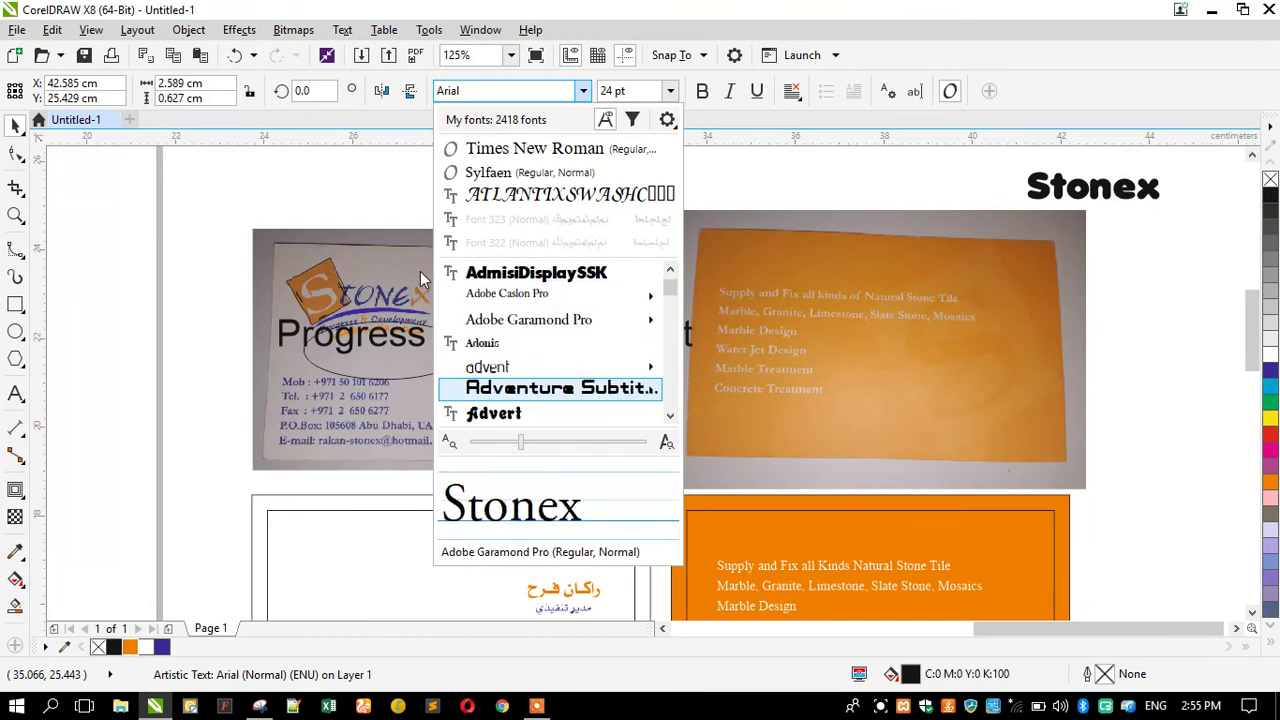
pyautogui.press('Down')
pyautogui.press('Down')
pyautogui.press('Down')
pyautogui.press('Down')
pyautogui.press('Down')
pyautogui.press('Down')
pyautogui.press('Down')
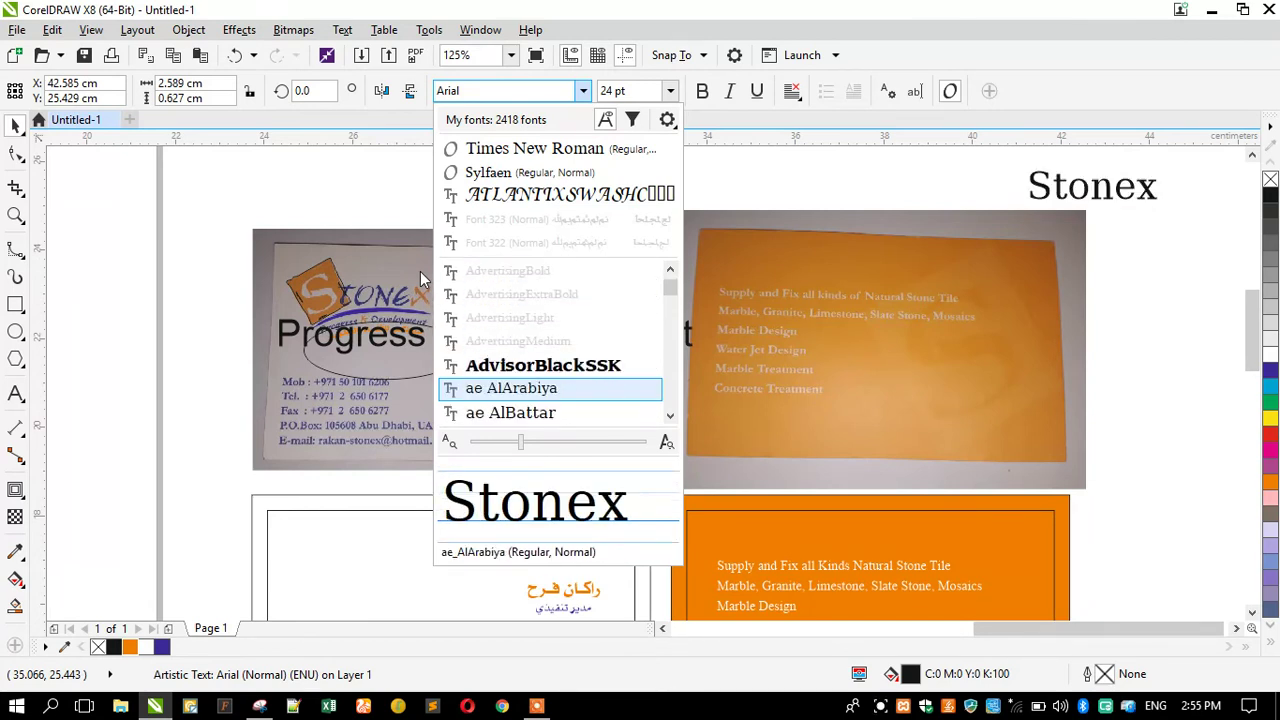
pyautogui.press('Down')
pyautogui.press('Down')
pyautogui.press('Down')
pyautogui.press('Down')
pyautogui.press('Down')
pyautogui.press('Down')
pyautogui.press('Down')
pyautogui.press('Down')
pyautogui.press('Down')
pyautogui.press('Down')
pyautogui.press('Down')
pyautogui.press('Down')
pyautogui.press('Down')
pyautogui.press('Down')
pyautogui.press('Down')
pyautogui.press('Down')
pyautogui.press('Down')
pyautogui.press('Down')
pyautogui.press('Down')
pyautogui.press('Down')
pyautogui.press('Down')
pyautogui.press('Down')
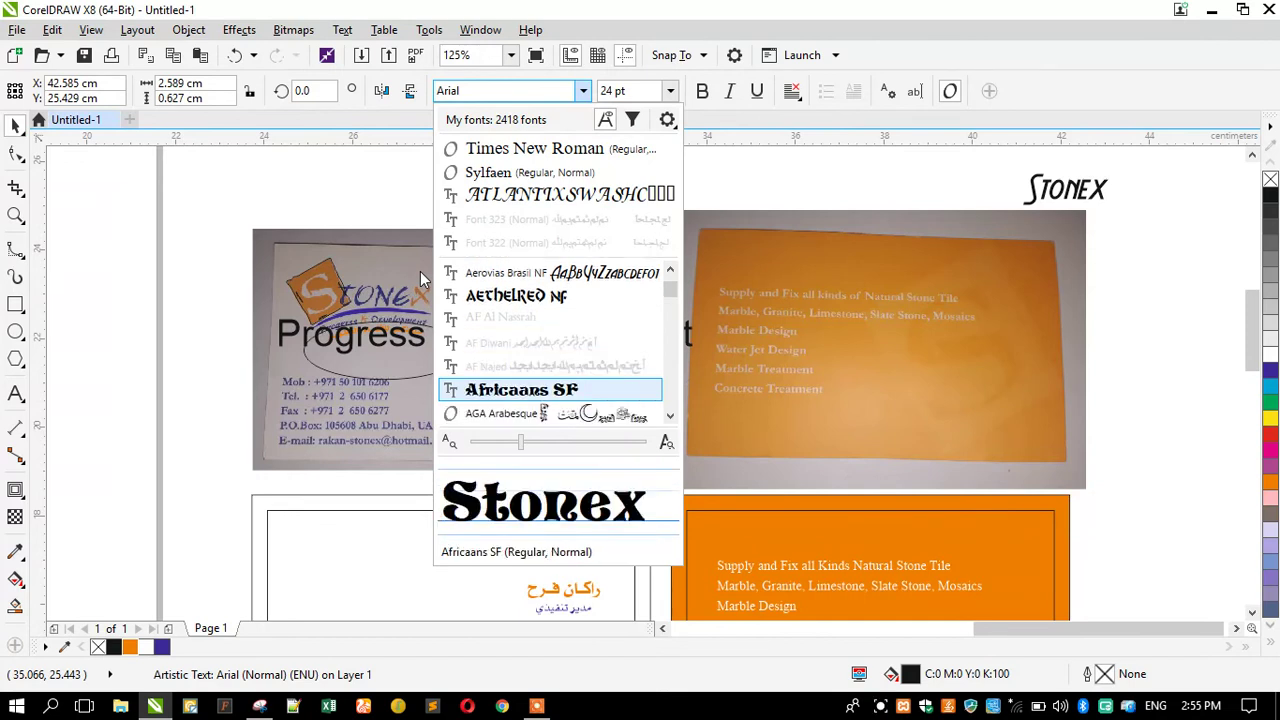
pyautogui.press('Down')
pyautogui.press('Down')
pyautogui.press('Down')
pyautogui.press('Down')
pyautogui.press('Down')
pyautogui.press('Down')
pyautogui.press('Down')
pyautogui.press('Down')
pyautogui.press('Down')
pyautogui.press('Down')
pyautogui.press('Down')
pyautogui.press('Down')
pyautogui.press('Down')
pyautogui.press('Down')
pyautogui.press('Down')
pyautogui.press('Down')
pyautogui.press('Down')
pyautogui.press('Down')
pyautogui.press('Down')
pyautogui.press('Down')
pyautogui.press('Down')
pyautogui.press('Down')
pyautogui.press('Down')
pyautogui.press('Down')
pyautogui.press('Down')
pyautogui.press('Down')
pyautogui.press('Down')
pyautogui.press('Down')
pyautogui.press('Down')
pyautogui.press('Down')
pyautogui.press('Down')
pyautogui.press('Down')
pyautogui.press('Down')
pyautogui.press('Down')
pyautogui.press('Down')
pyautogui.press('Down')
pyautogui.press('Down')
pyautogui.press('Down')
pyautogui.press('Down')
pyautogui.press('Down')
pyautogui.press('Down')
pyautogui.press('Down')
pyautogui.press('Down')
pyautogui.press('Down')
pyautogui.press('Down')
pyautogui.press('Down')
pyautogui.press('Down')
pyautogui.press('Down')
pyautogui.press('Down')
pyautogui.press('Down')
pyautogui.press('Down')
pyautogui.press('Down')
pyautogui.press('Down')
pyautogui.press('Down')
pyautogui.press('Down')
pyautogui.press('Down')
pyautogui.press('Down')
pyautogui.press('Down')
pyautogui.press('Down')
pyautogui.press('Down')
pyautogui.press('Down')
pyautogui.press('Down')
pyautogui.press('Down')
pyautogui.press('Down')
pyautogui.press('Down')
pyautogui.press('Down')
pyautogui.press('Down')
pyautogui.press('Down')
pyautogui.press('Down')
pyautogui.press('Down')
pyautogui.press('Down')
pyautogui.press('Down')
pyautogui.press('Down')
pyautogui.press('Down')
pyautogui.press('Down')
pyautogui.press('Down')
pyautogui.press('Down')
pyautogui.press('Down')
pyautogui.press('Down')
pyautogui.press('Down')
pyautogui.press('Down')
pyautogui.press('Down')
pyautogui.press('Down')
pyautogui.press('Down')
pyautogui.press('Down')
pyautogui.press('Down')
pyautogui.press('Down')
pyautogui.press('Down')
pyautogui.press('Down')
pyautogui.press('Down')
pyautogui.press('Down')
pyautogui.press('Down')
pyautogui.press('Down')
pyautogui.press('Down')
pyautogui.press('Down')
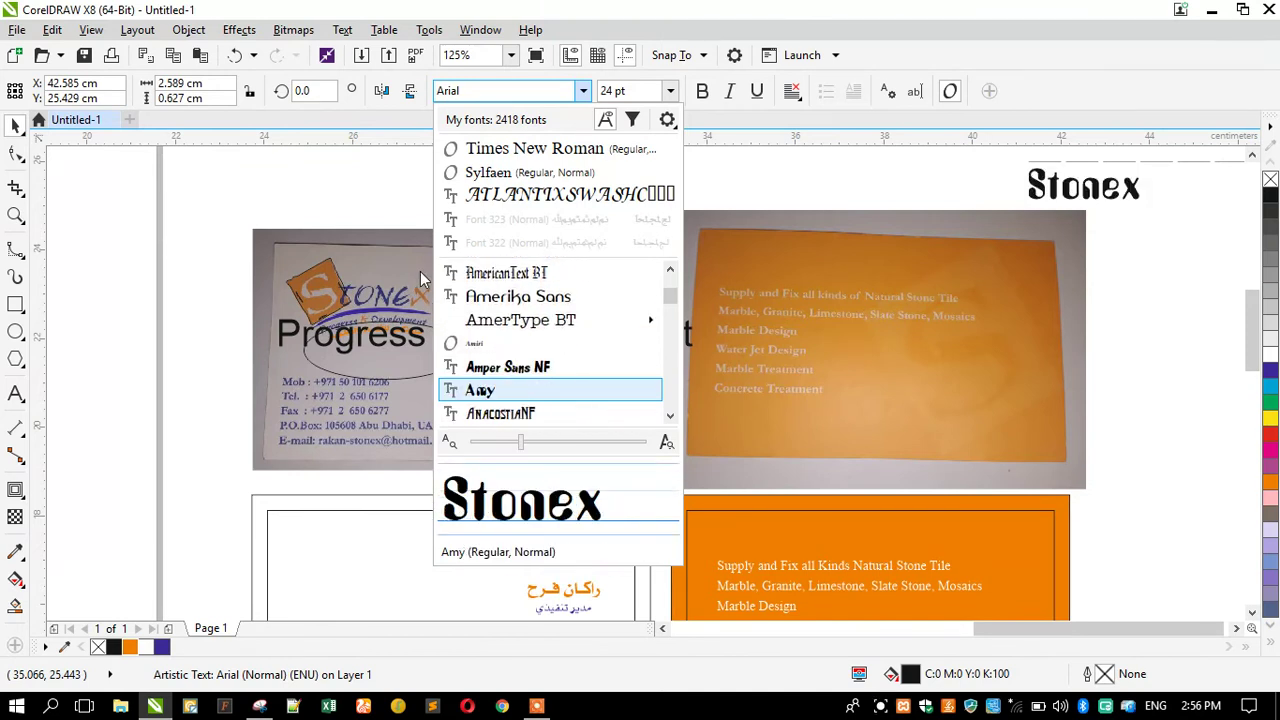
pyautogui.press('Up')
pyautogui.press('Up')
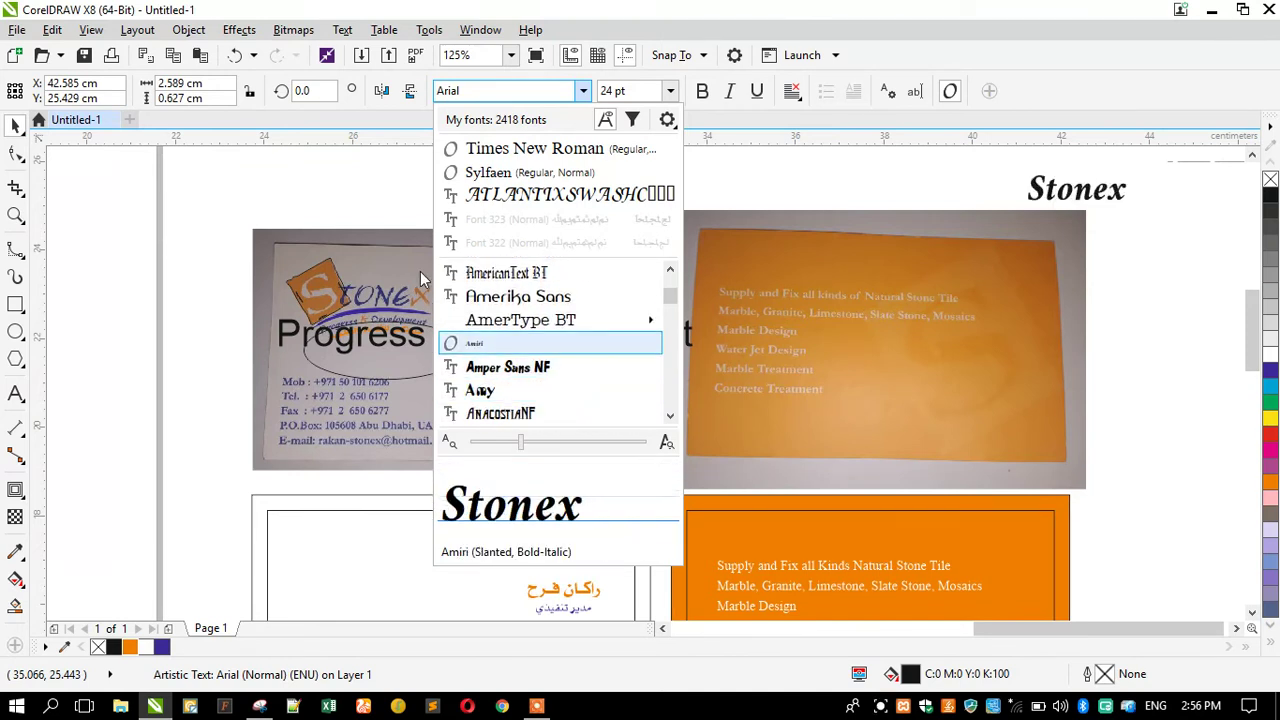
# Preview fonts from Andover through Bala Cynwyd NF on Stonex, then apply Bambino.
pyautogui.press('Down')
pyautogui.press('Down')
pyautogui.press('Down')
pyautogui.press('Down')
pyautogui.press('Down')
pyautogui.press('Down')
pyautogui.press('Down')
pyautogui.press('Down')
pyautogui.press('Down')
pyautogui.press('Down')
pyautogui.press('Down')
pyautogui.press('Down')
pyautogui.press('Down')
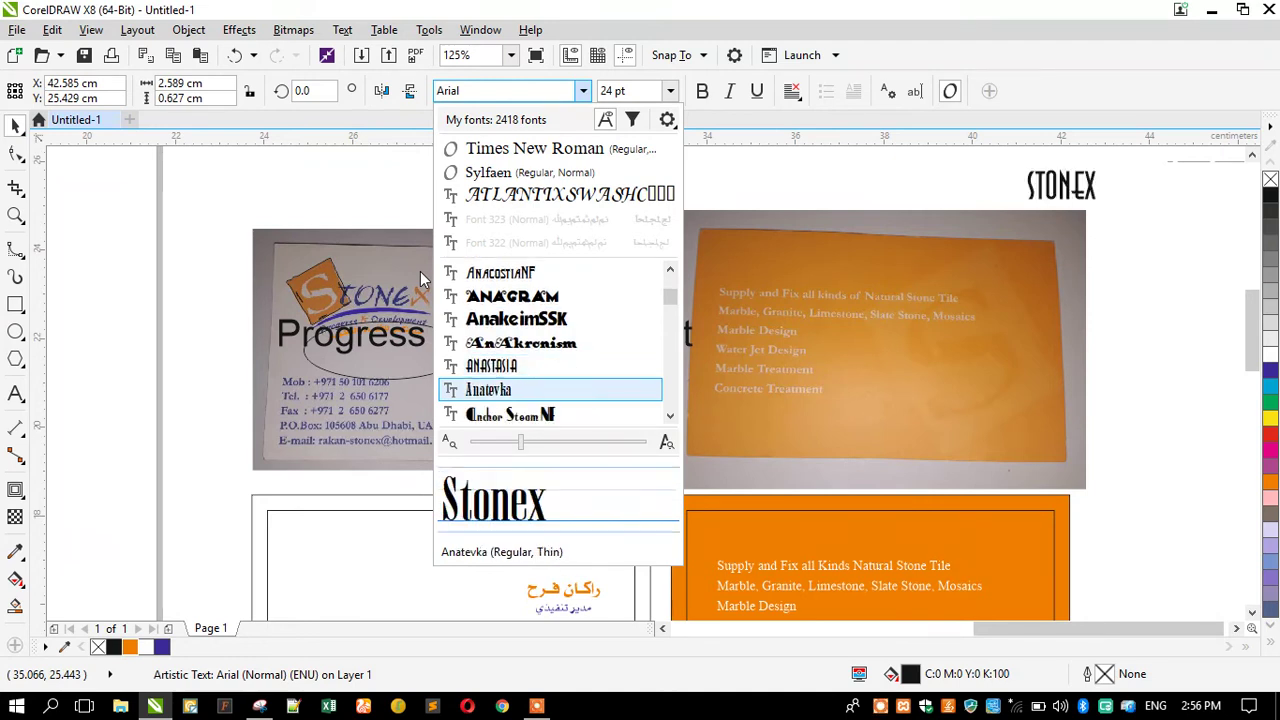
pyautogui.press('Down')
pyautogui.press('Down')
pyautogui.press('Down')
pyautogui.press('Down')
pyautogui.press('Down')
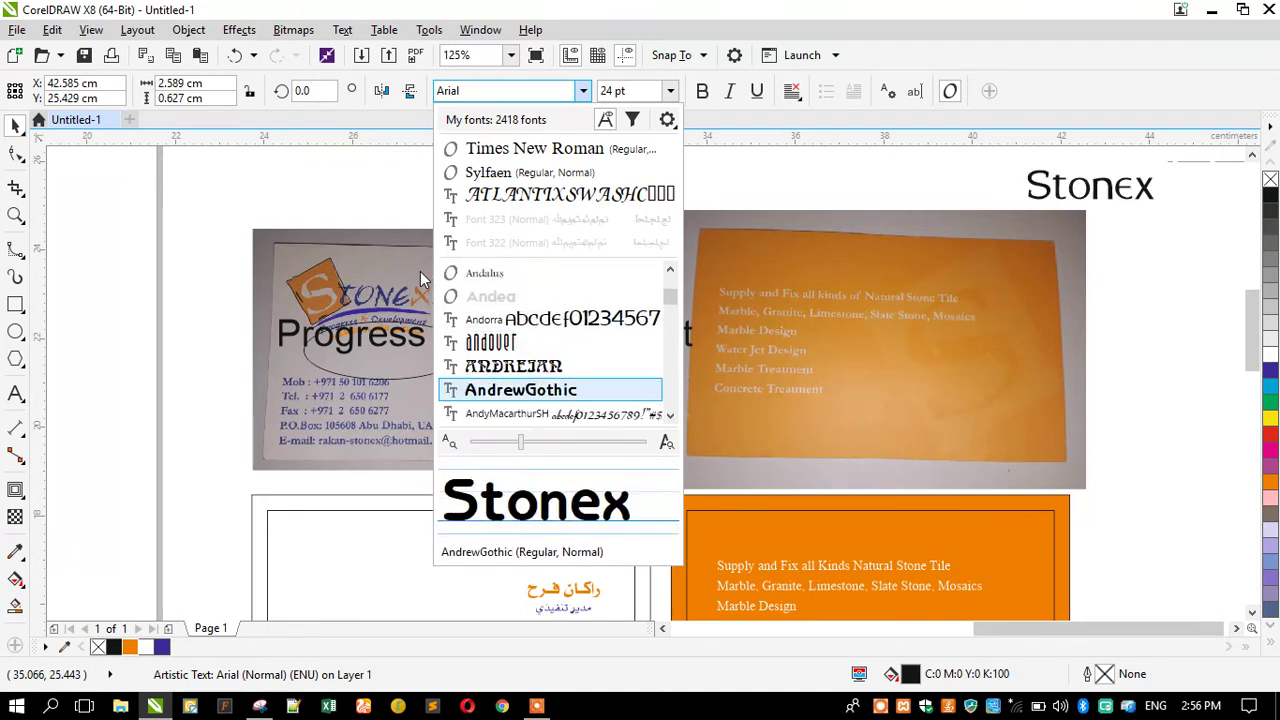
pyautogui.press('Up')
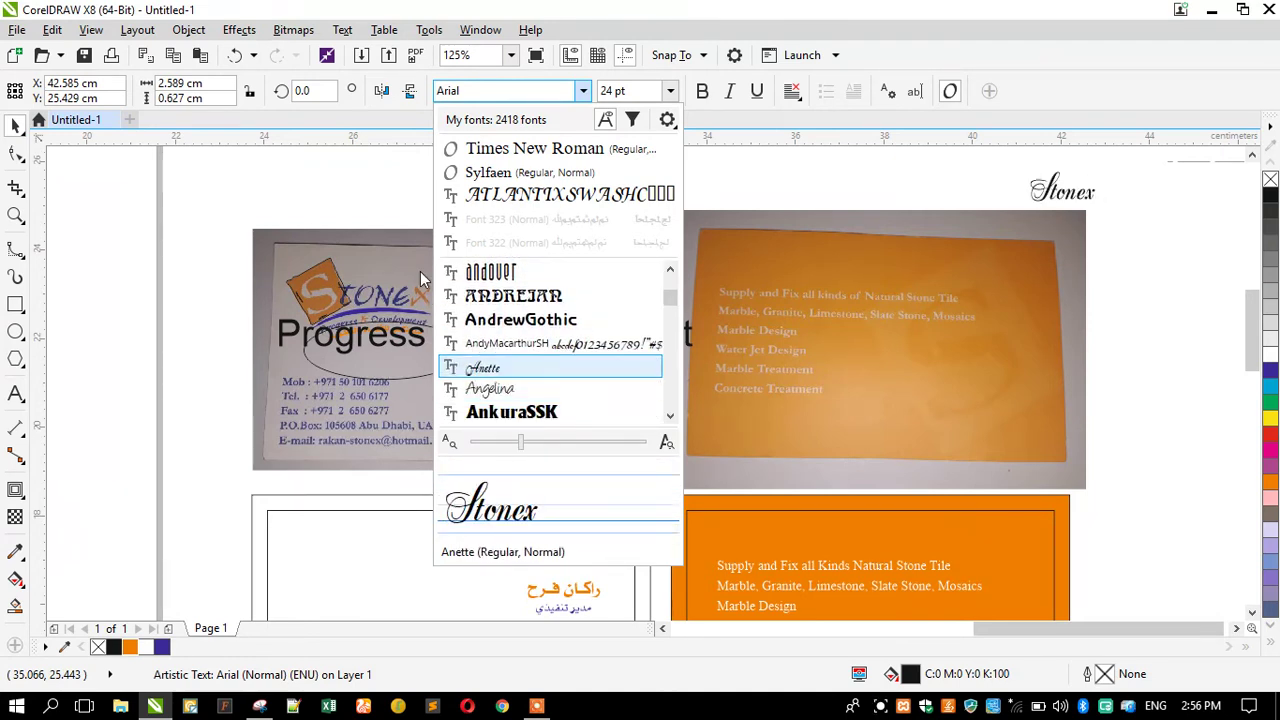
pyautogui.press('Down')
pyautogui.press('Down')
pyautogui.press('Down')
pyautogui.press('Down')
pyautogui.press('Down')
pyautogui.press('Down')
pyautogui.press('Down')
pyautogui.press('Down')
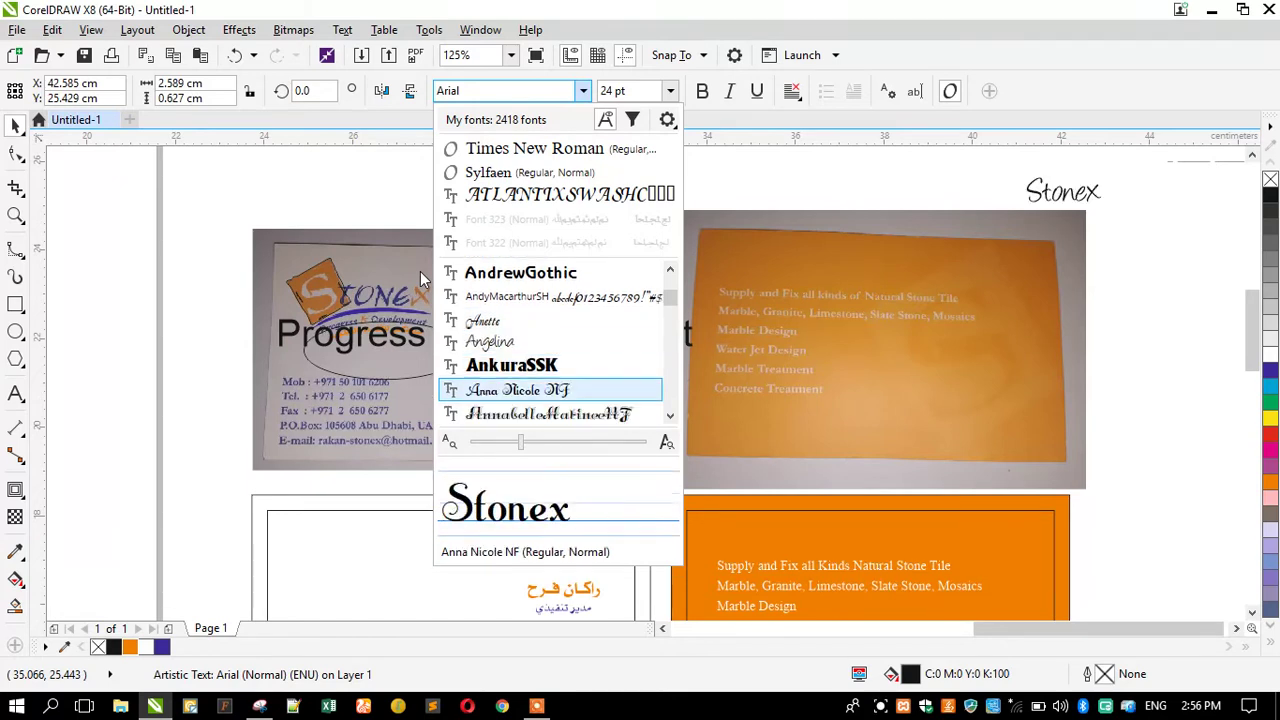
pyautogui.press('Down')
pyautogui.press('Down')
pyautogui.press('Down')
pyautogui.press('Down')
pyautogui.press('Down')
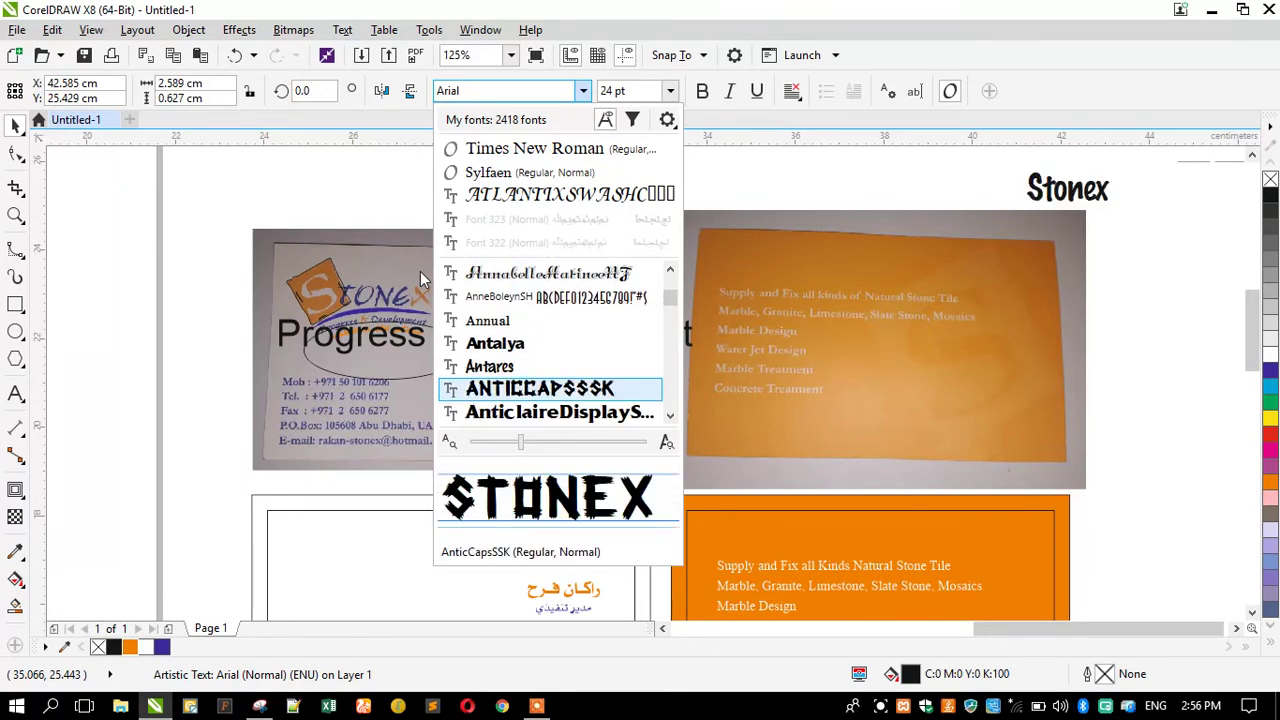
pyautogui.press('Down')
pyautogui.press('Down')
pyautogui.press('Down')
pyautogui.press('Down')
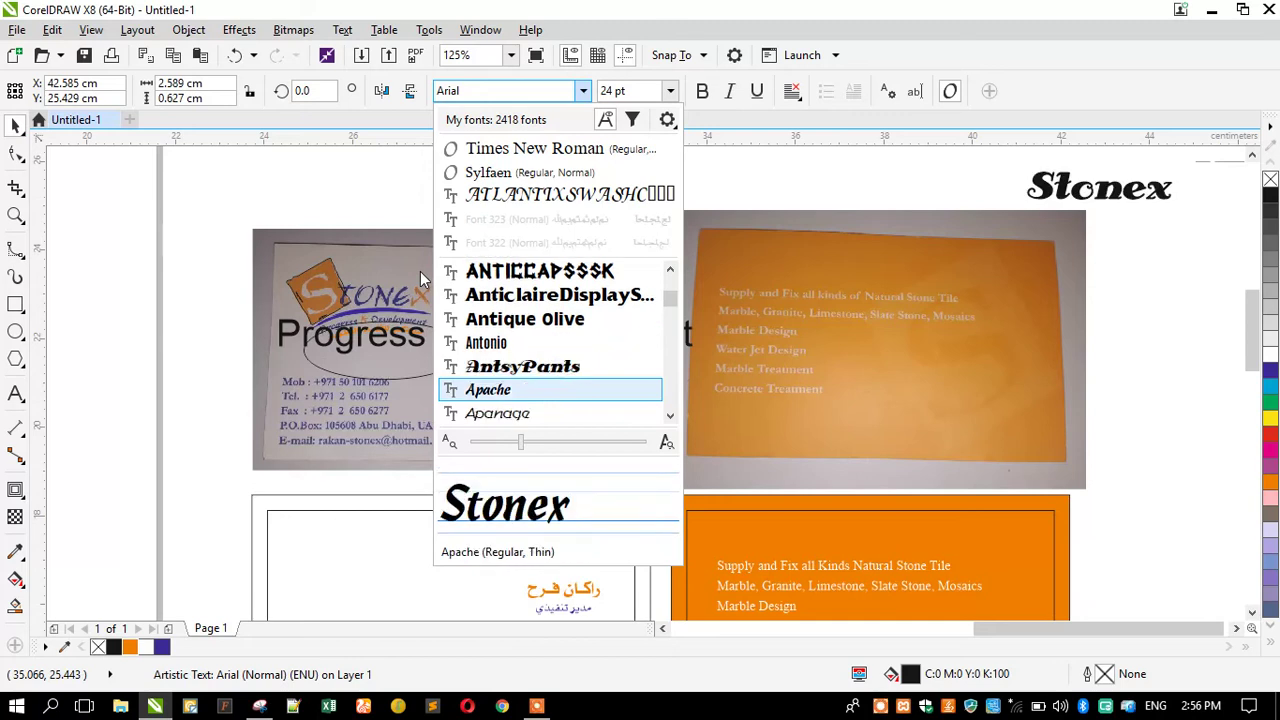
pyautogui.press('Down')
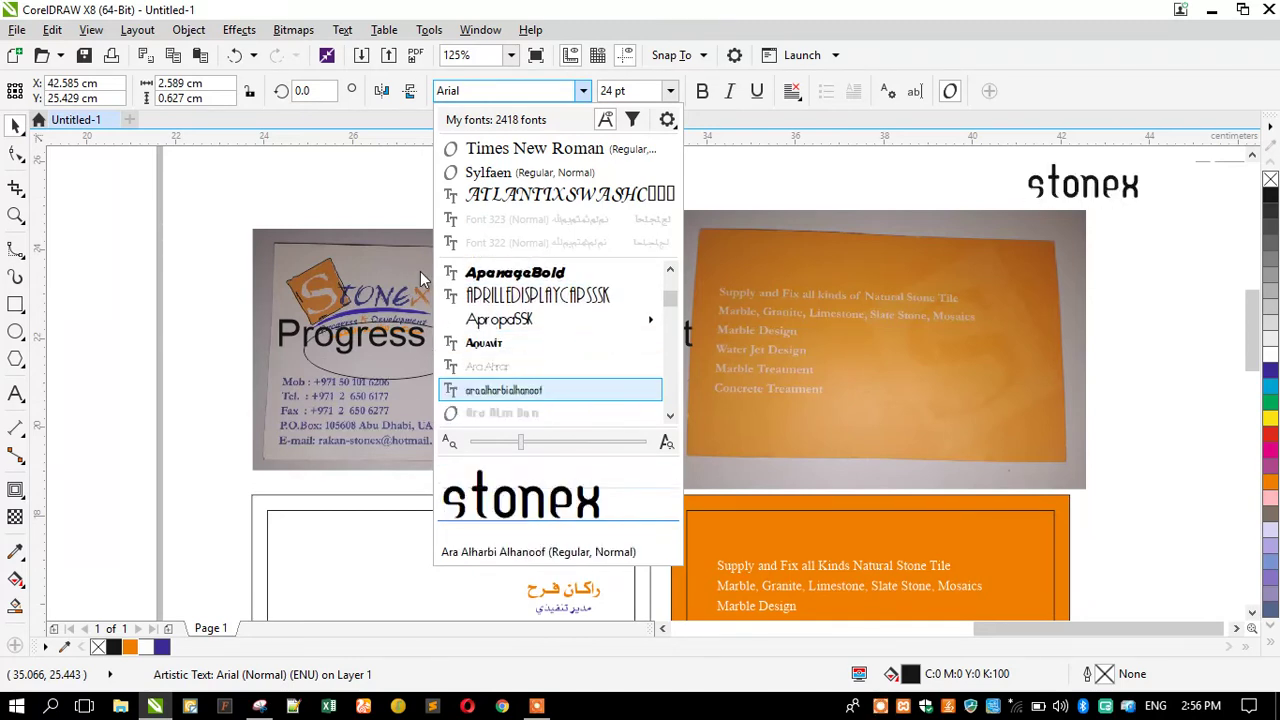
pyautogui.press('Up')
pyautogui.press('Up')
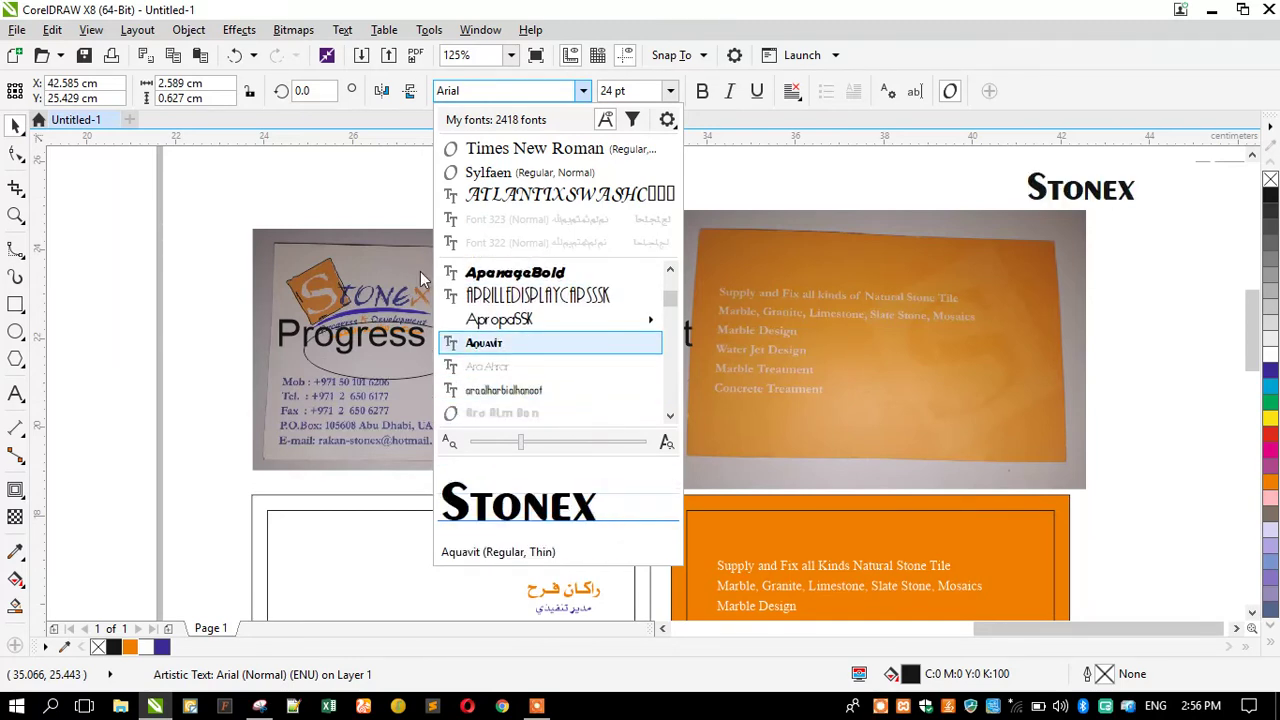
pyautogui.press('Down')
pyautogui.press('Down')
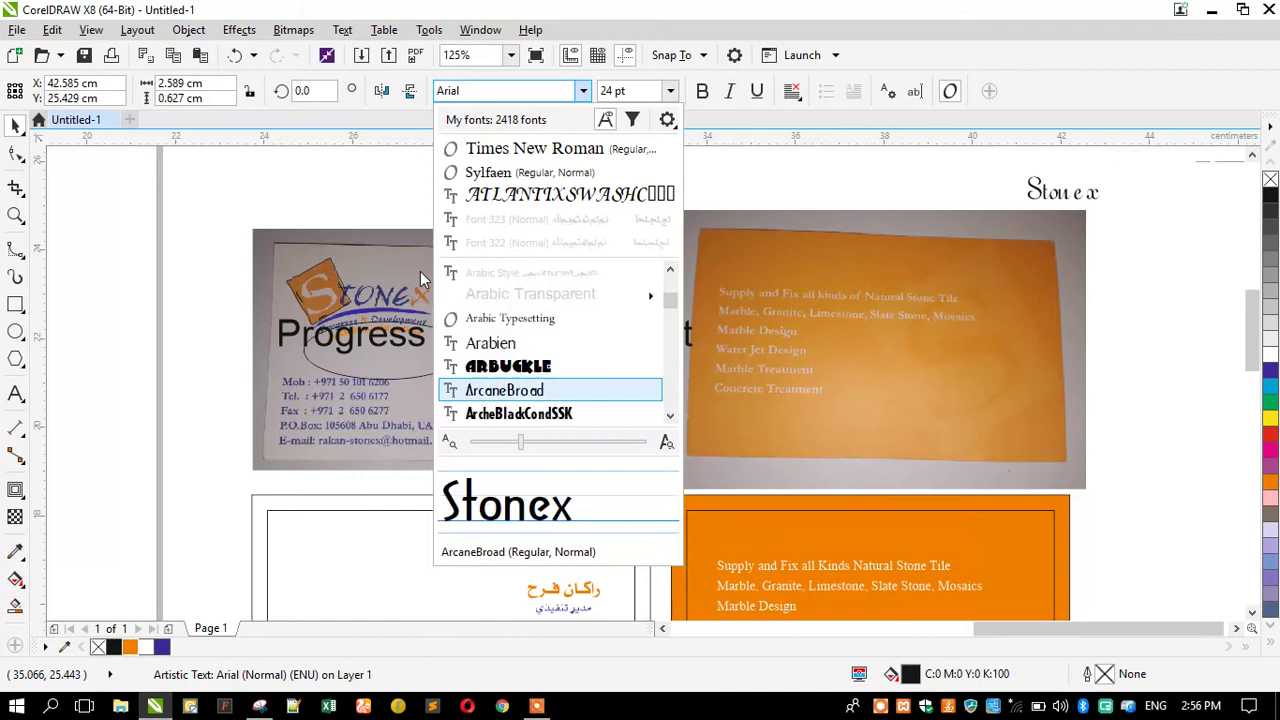
pyautogui.press('Down')
pyautogui.press('Down')
pyautogui.press('Down')
pyautogui.press('Down')
pyautogui.press('Down')
pyautogui.press('Down')
pyautogui.press('Down')
pyautogui.press('Down')
pyautogui.press('Down')
pyautogui.press('Down')
pyautogui.press('Down')
pyautogui.press('Down')
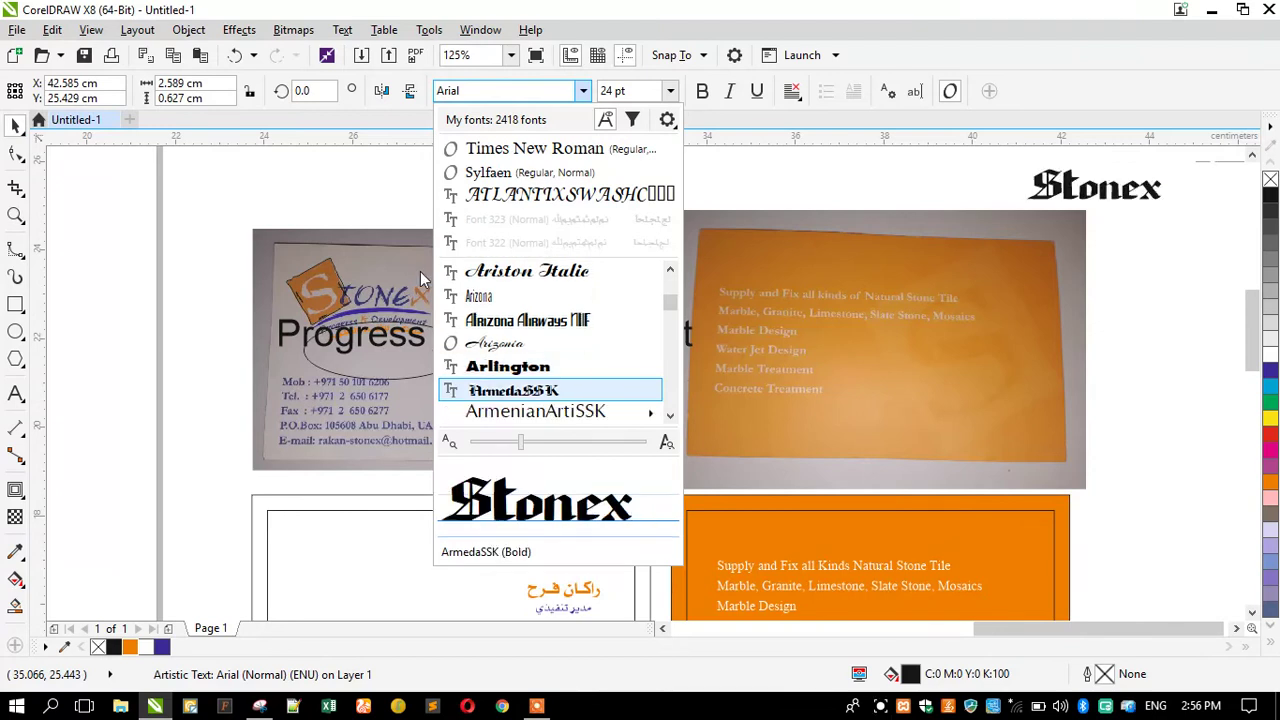
pyautogui.press('Down')
pyautogui.press('Down')
pyautogui.press('Down')
pyautogui.press('Down')
pyautogui.press('Down')
pyautogui.press('Down')
pyautogui.press('Down')
pyautogui.press('Down')
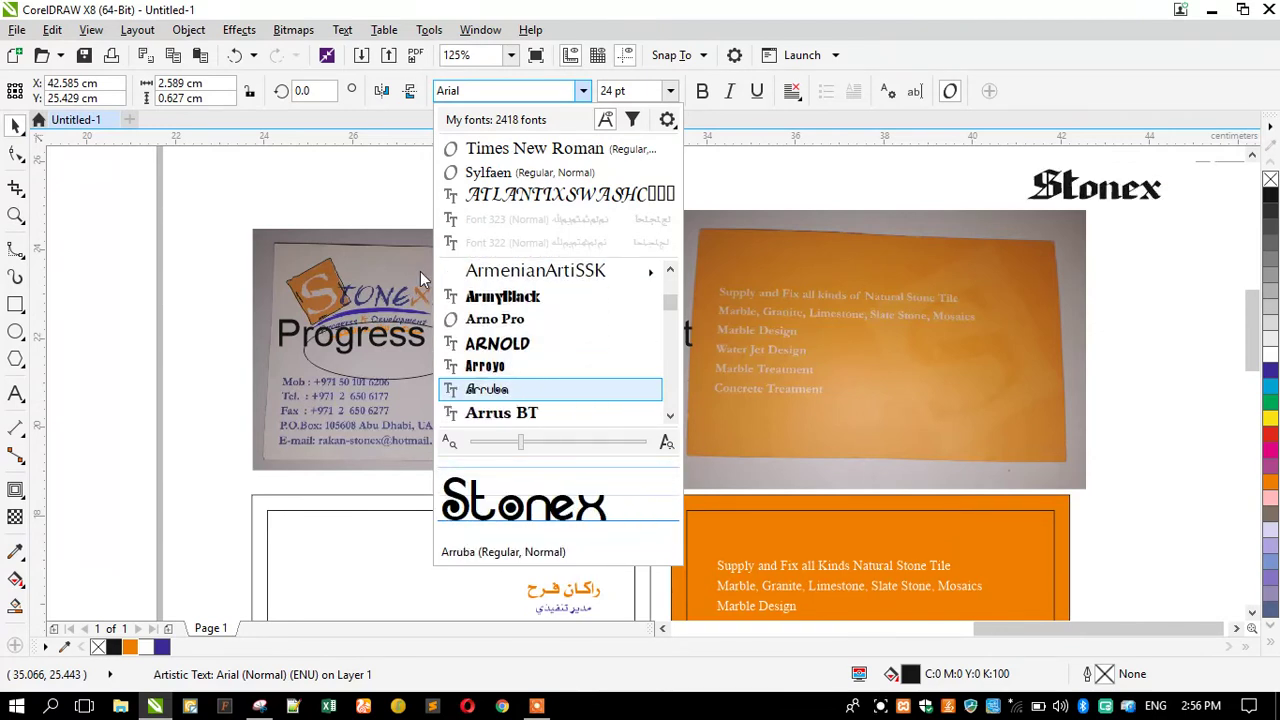
pyautogui.press('Up')
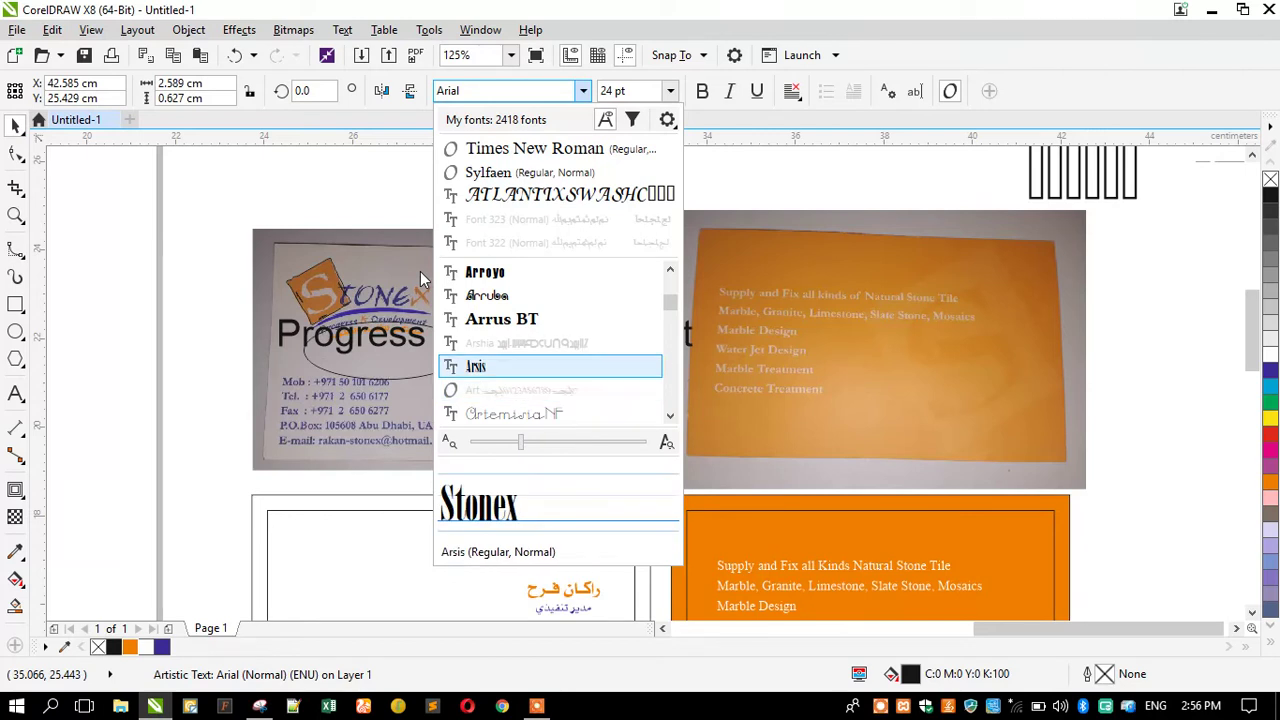
pyautogui.press('Down')
pyautogui.press('Down')
pyautogui.press('Down')
pyautogui.press('Down')
pyautogui.press('Down')
pyautogui.press('Down')
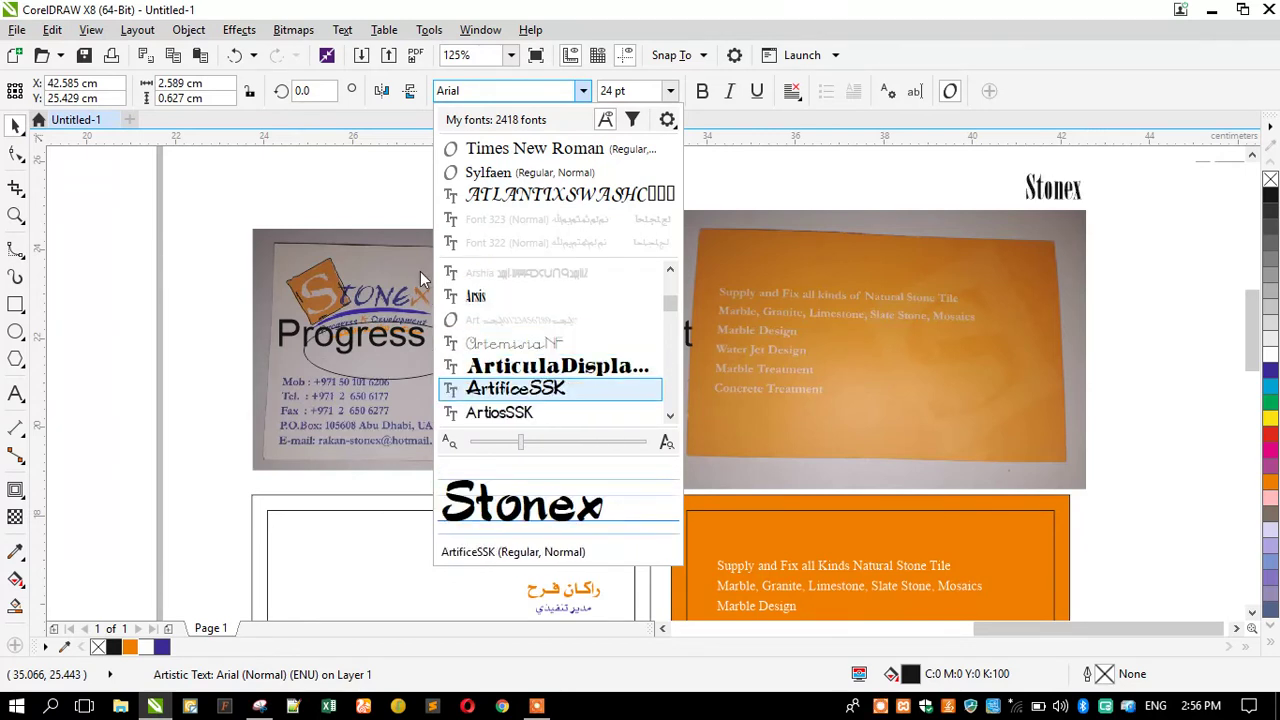
pyautogui.press('Up')
pyautogui.press('Up')
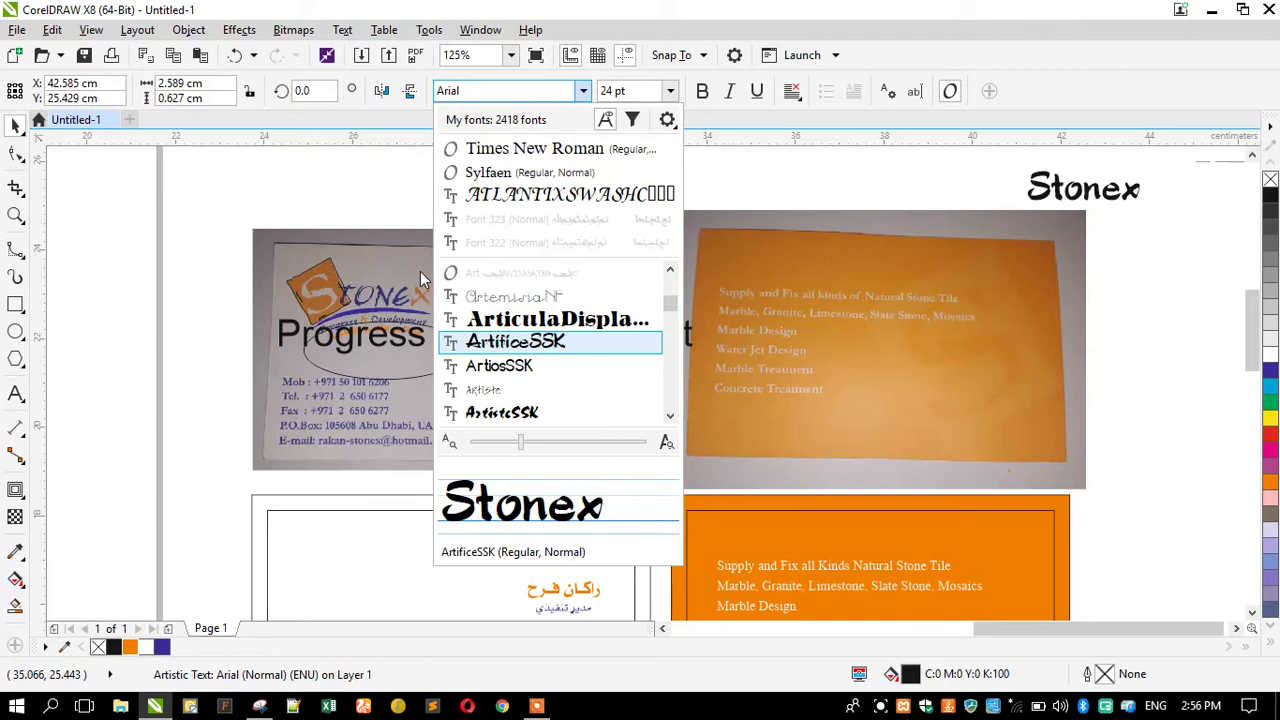
pyautogui.press('Down')
pyautogui.press('Down')
pyautogui.press('Down')
pyautogui.press('Down')
pyautogui.press('Down')
pyautogui.press('Down')
pyautogui.press('Down')
pyautogui.press('Down')
pyautogui.press('Down')
pyautogui.press('Down')
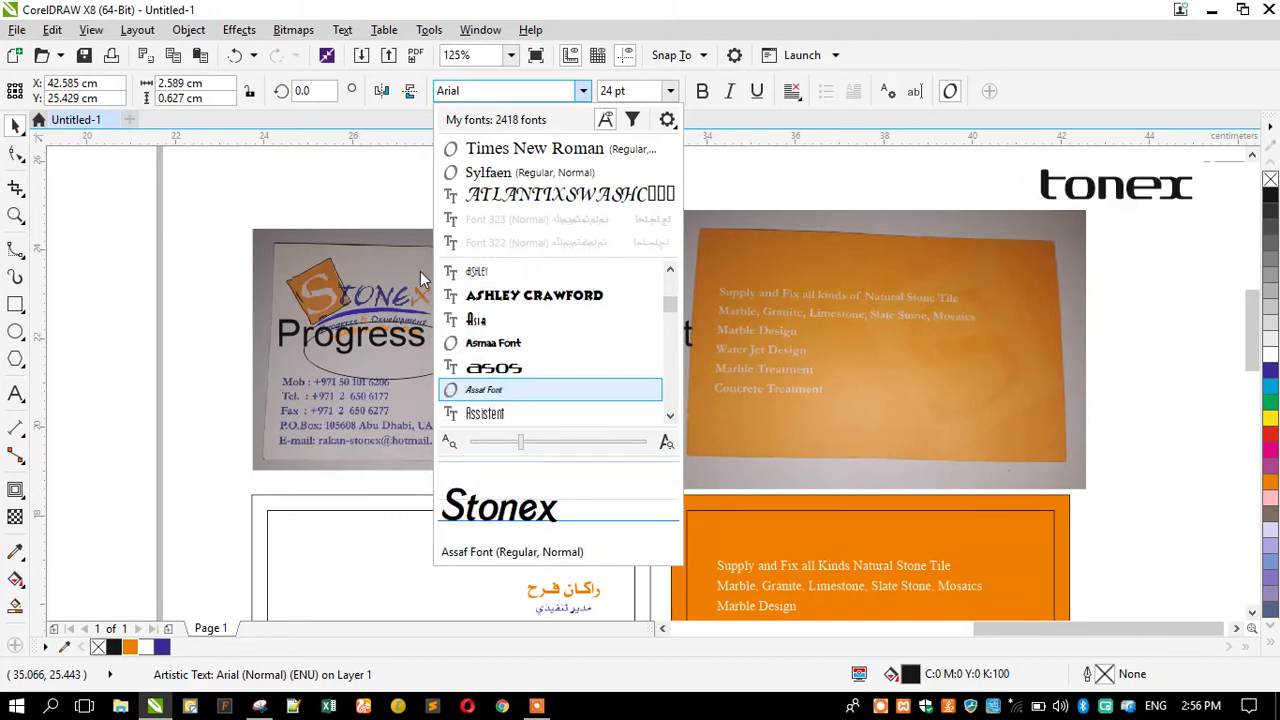
pyautogui.press('Down')
pyautogui.press('Down')
pyautogui.press('Down')
pyautogui.press('Down')
pyautogui.press('Down')
pyautogui.press('Down')
pyautogui.press('Down')
pyautogui.press('Down')
pyautogui.press('Down')
pyautogui.press('Down')
pyautogui.press('Down')
pyautogui.press('Down')
pyautogui.press('Down')
pyautogui.press('Down')
pyautogui.press('Down')
pyautogui.press('Down')
pyautogui.press('Down')
pyautogui.press('Down')
pyautogui.press('Down')
pyautogui.press('Down')
pyautogui.press('Down')
pyautogui.press('Down')
pyautogui.press('Down')
pyautogui.press('Down')
pyautogui.press('Down')
pyautogui.press('Down')
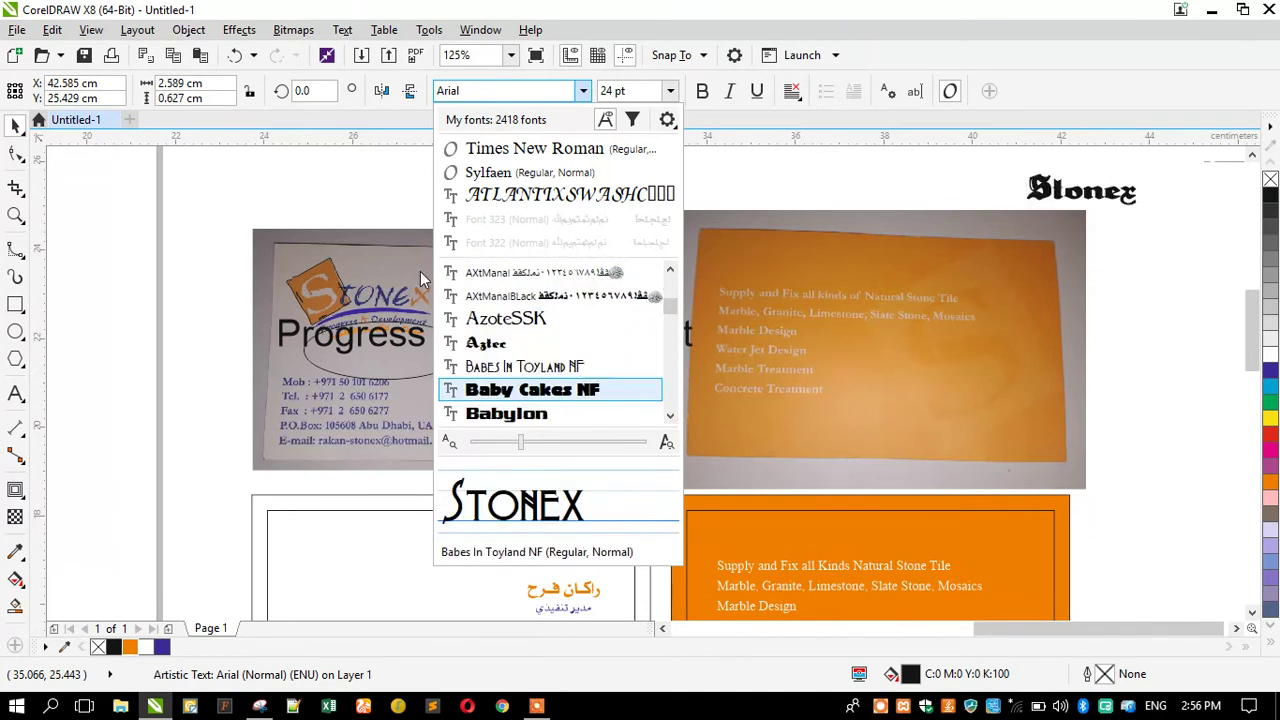
pyautogui.press('Down')
pyautogui.press('Down')
pyautogui.press('Down')
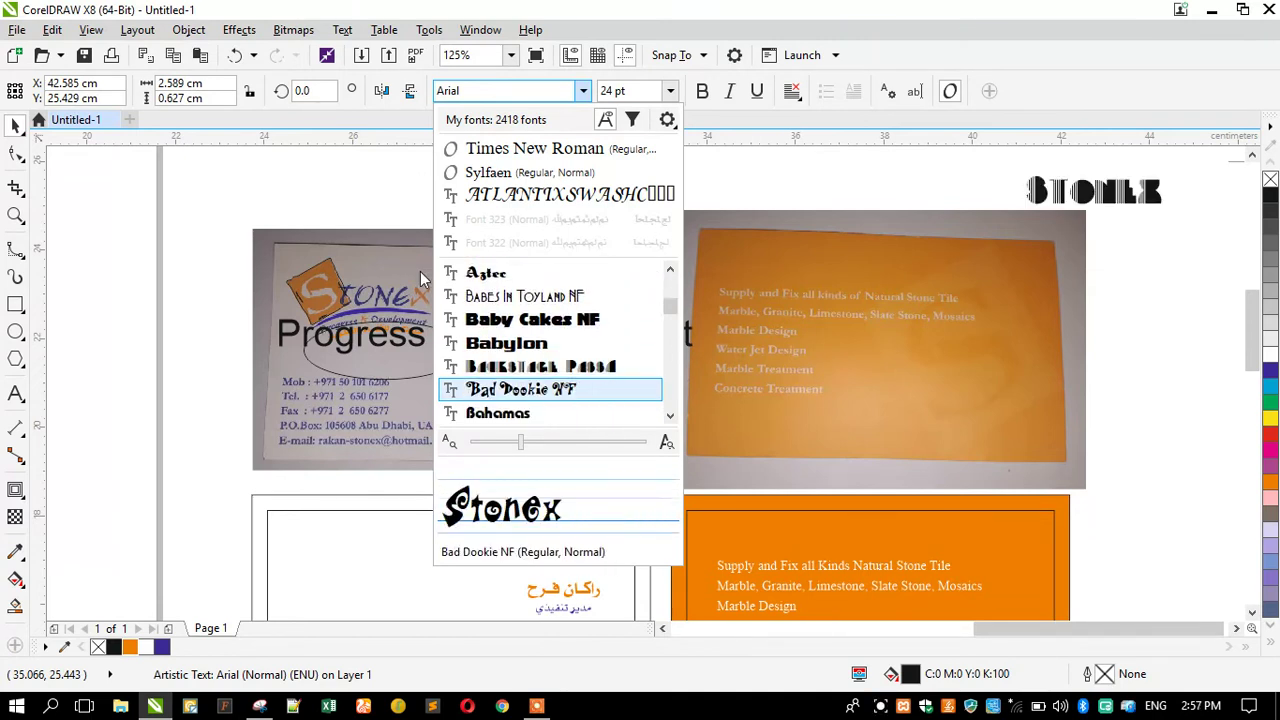
pyautogui.press('Down')
pyautogui.press('Down')
pyautogui.press('Down')
pyautogui.press('Down')
pyautogui.press('Down')
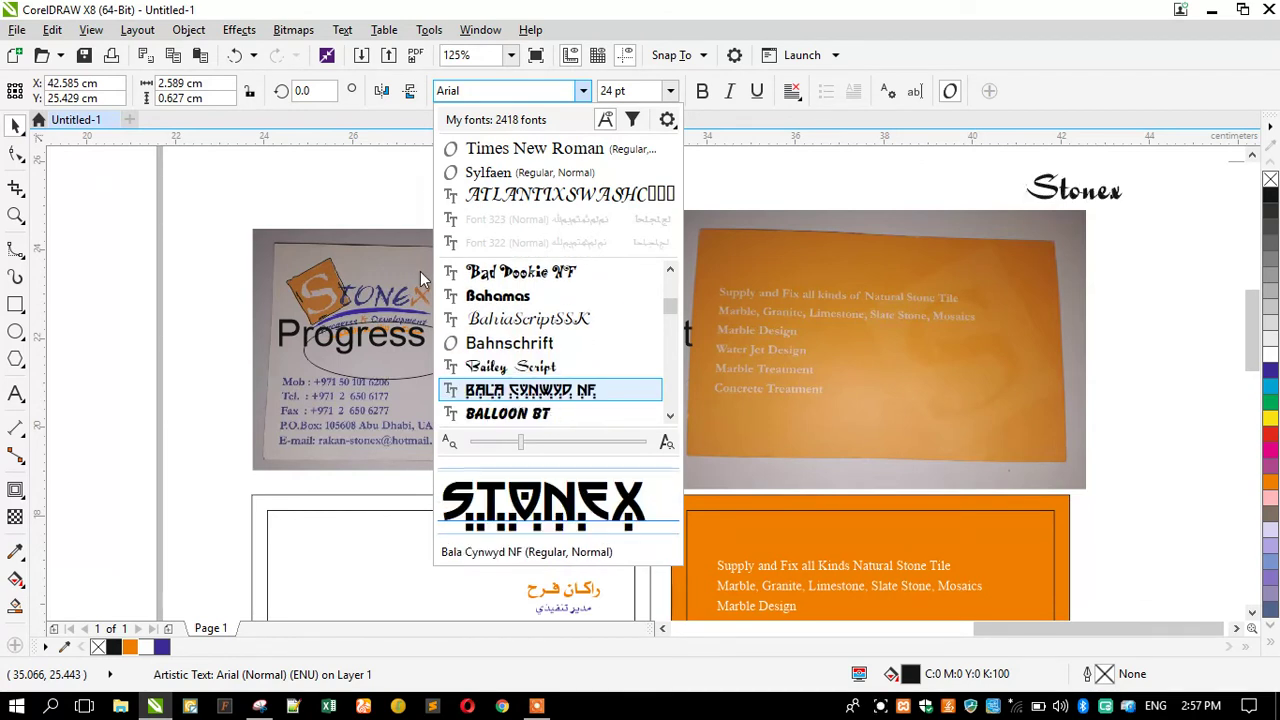
pyautogui.press('Down')
pyautogui.press('Down')
pyautogui.press('Down')
pyautogui.press('Down')
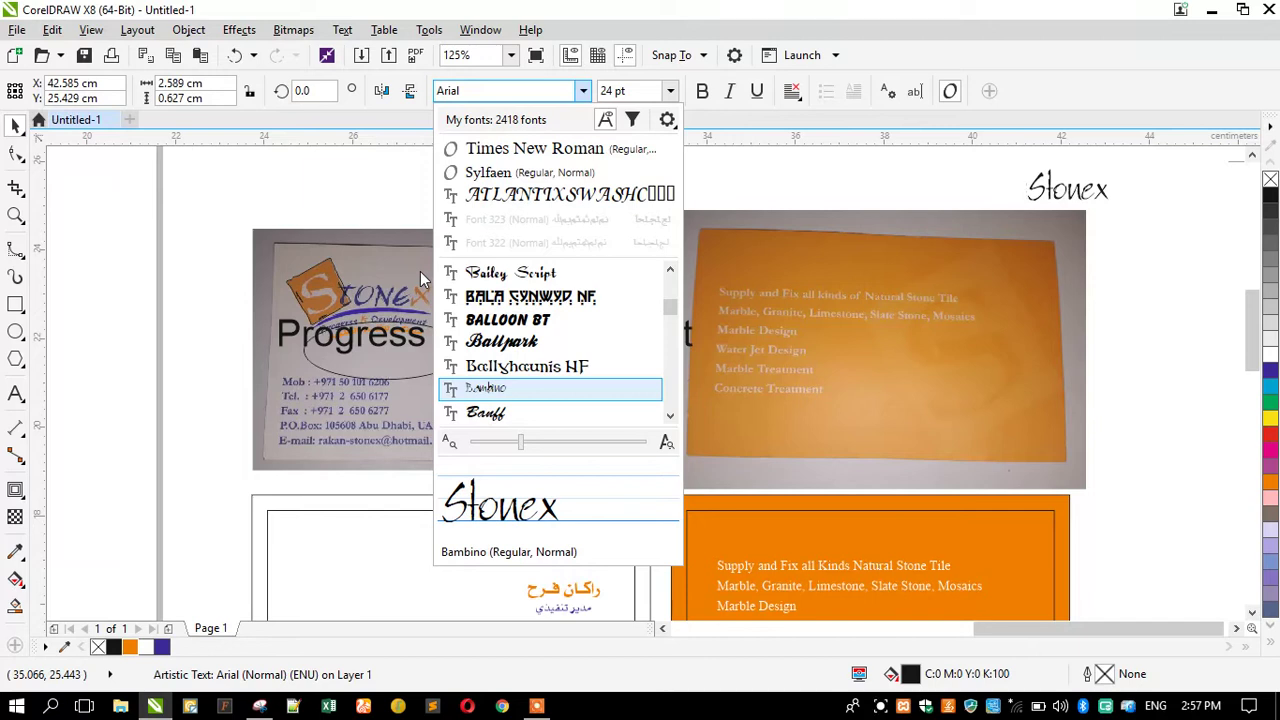
pyautogui.press('Return')
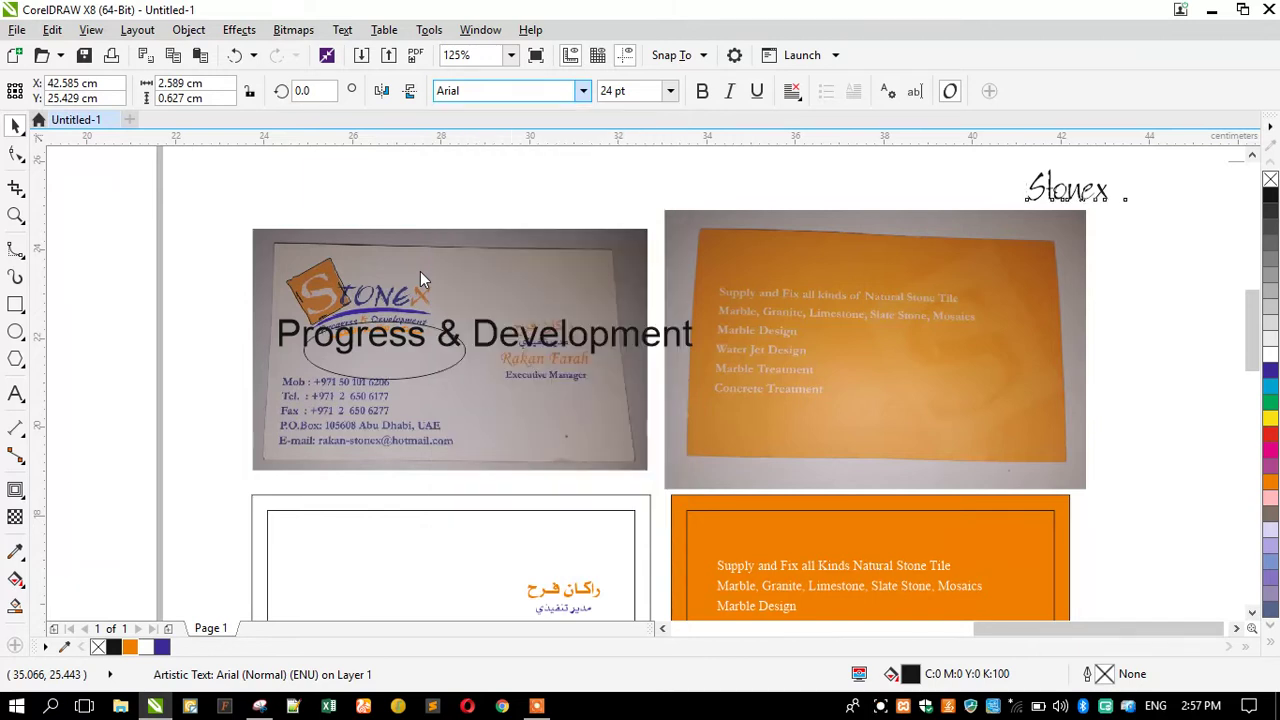
# Place the Bambino Stonex wordmark just above the left business card photo.
pyautogui.moveTo(1028, 200); pyautogui.dragTo(291, 210)
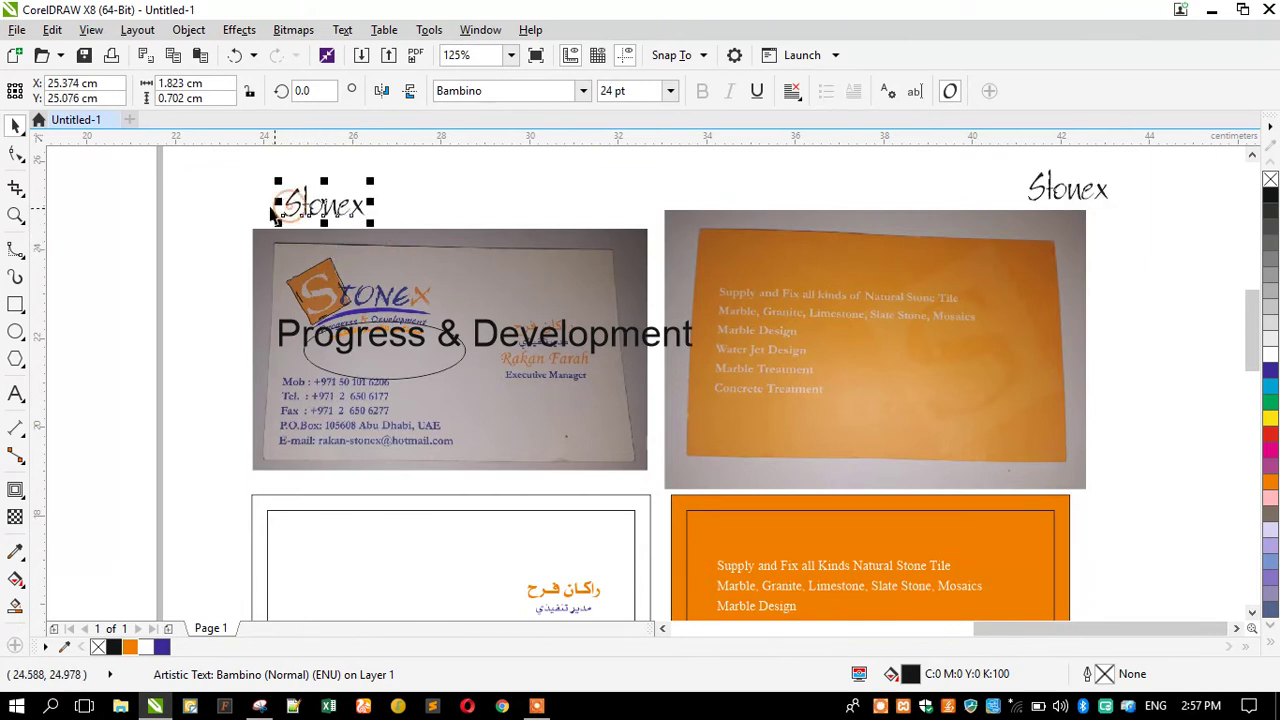
pyautogui.scroll(2, 291, 210)
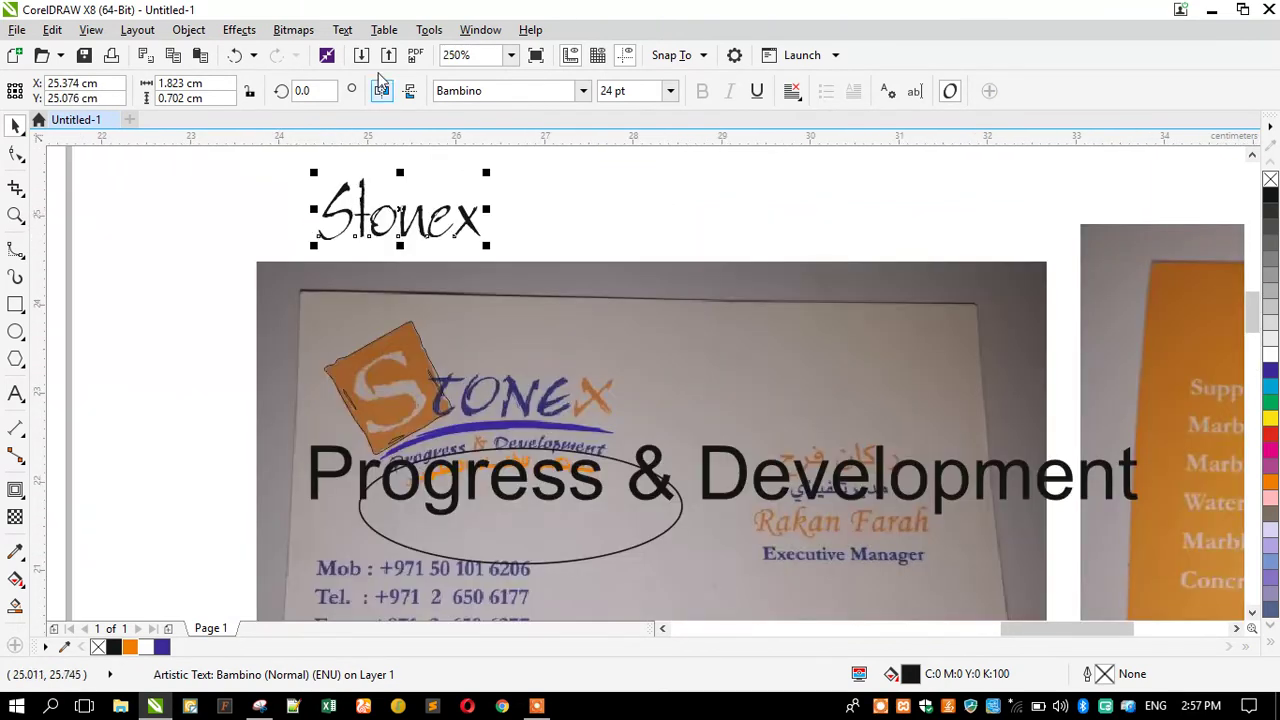
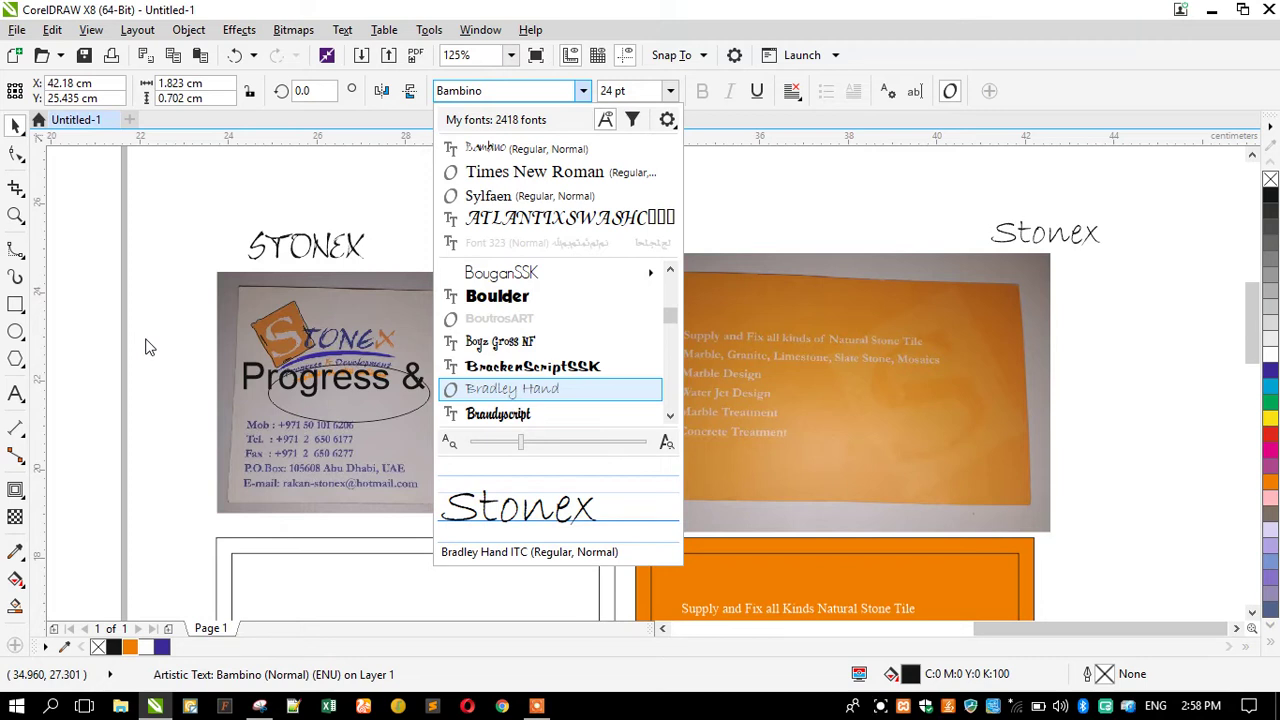
# Preview Stonex in fonts from Brandyscript through Buckingham, BundleOfJoyNF and Candara to CarlosNoseven.
pyautogui.press('Down')
pyautogui.press('Down')
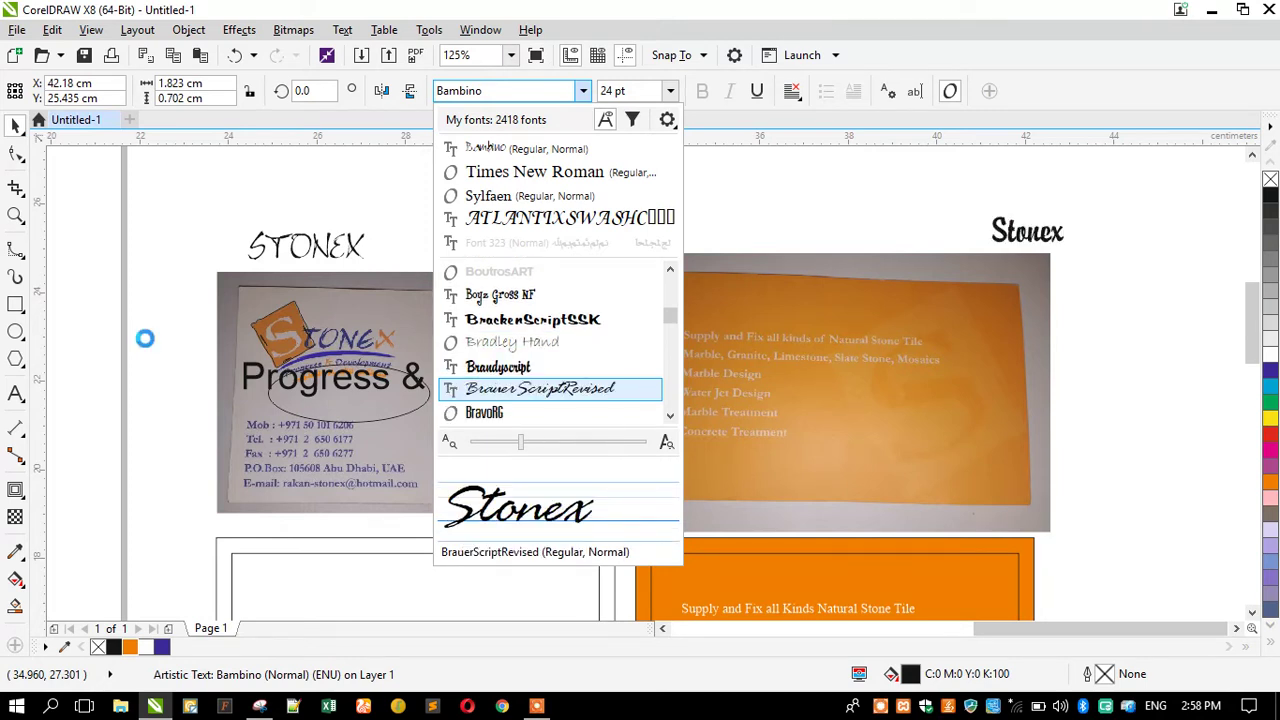
pyautogui.press('Down')
pyautogui.press('Down')
pyautogui.press('Down')
pyautogui.press('Down')
pyautogui.press('Down')
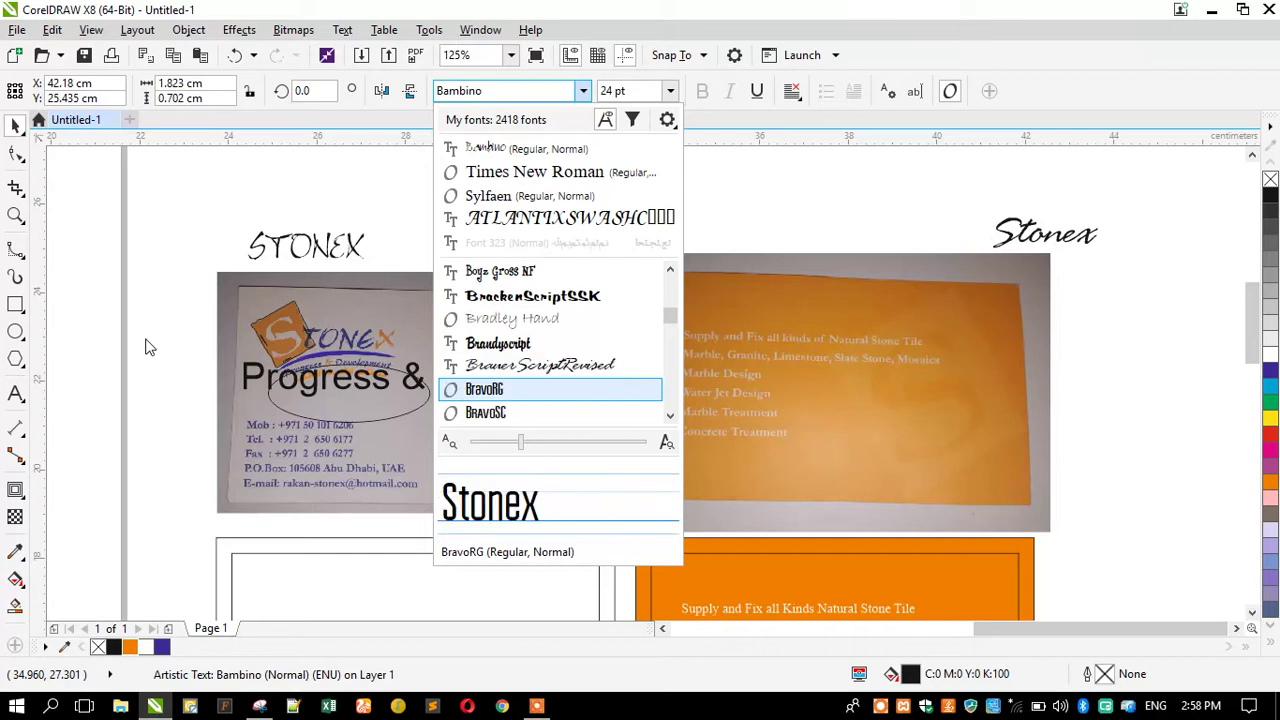
pyautogui.press('Down')
pyautogui.press('Down')
pyautogui.press('Down')
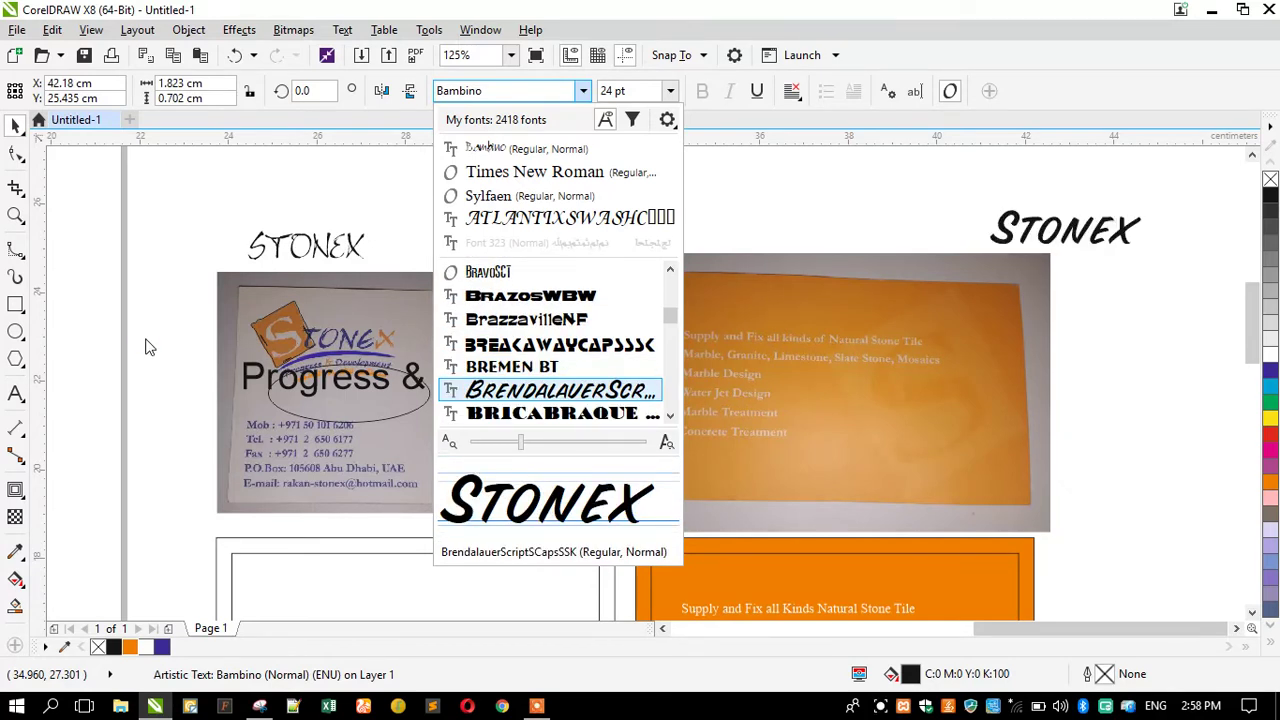
pyautogui.press('Down')
pyautogui.press('Down')
pyautogui.press('Down')
pyautogui.press('Down')
pyautogui.press('Down')
pyautogui.press('Down')
pyautogui.press('Down')
pyautogui.press('Down')
pyautogui.press('Down')
pyautogui.press('Down')
pyautogui.press('Down')
pyautogui.press('Down')
pyautogui.press('Down')
pyautogui.press('Down')
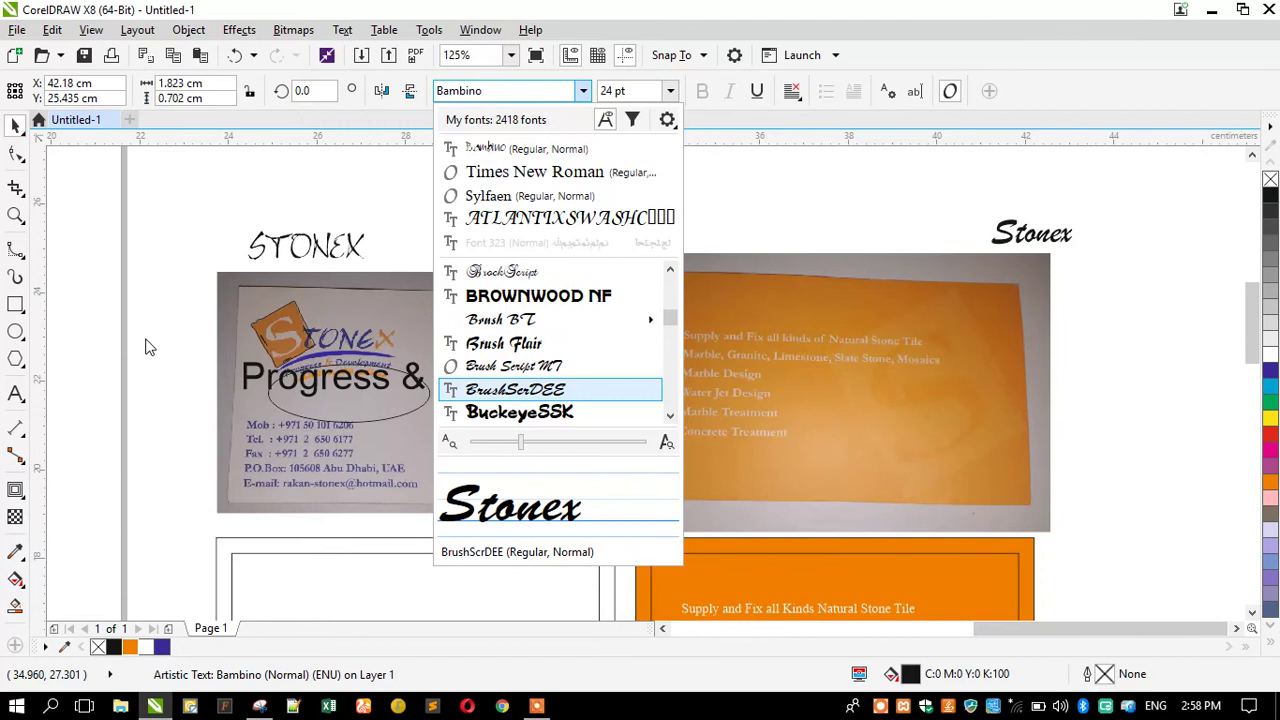
pyautogui.press('Down')
pyautogui.press('Down')
pyautogui.press('Down')
pyautogui.press('Down')
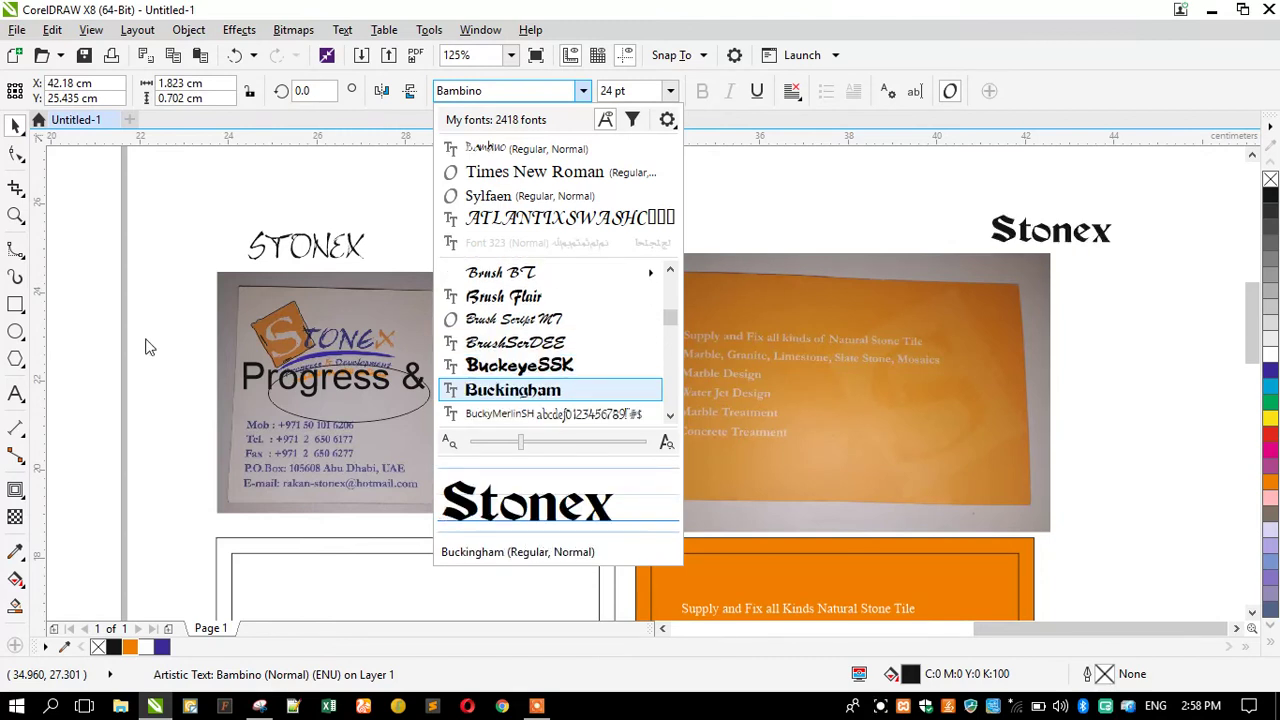
pyautogui.press('Down')
pyautogui.press('Down')
pyautogui.press('Down')
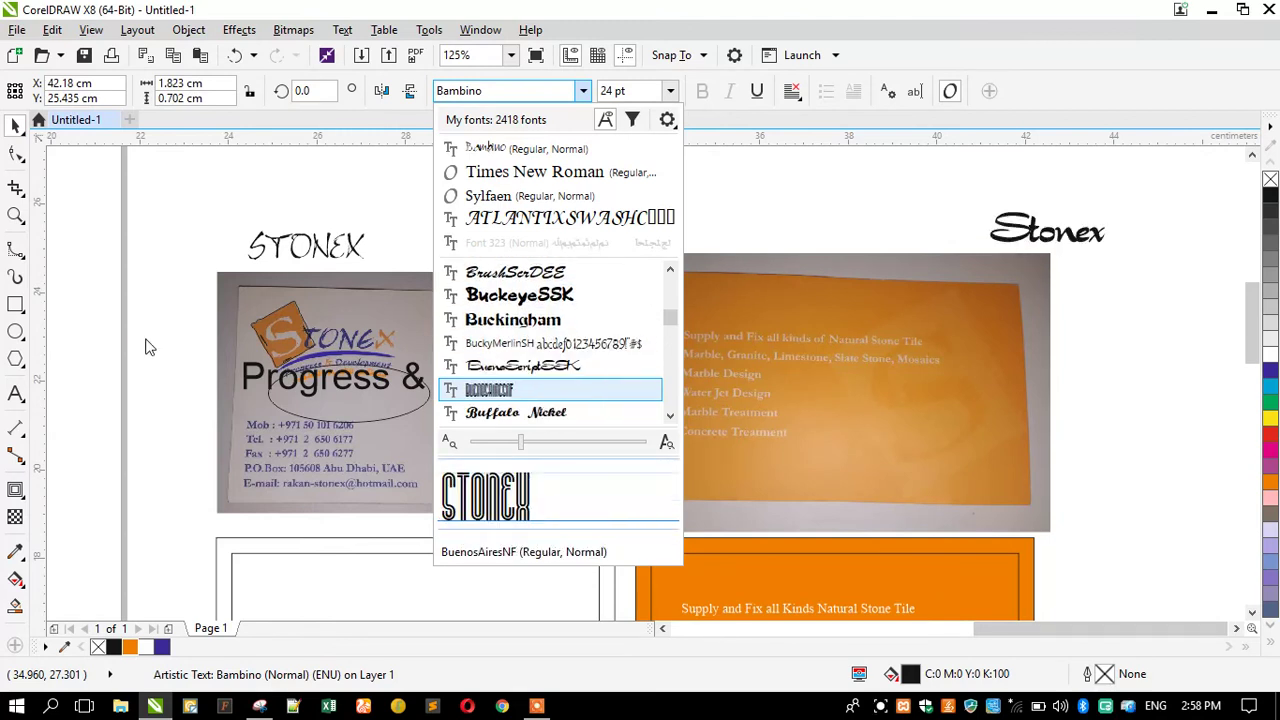
pyautogui.press('Down')
pyautogui.press('Down')
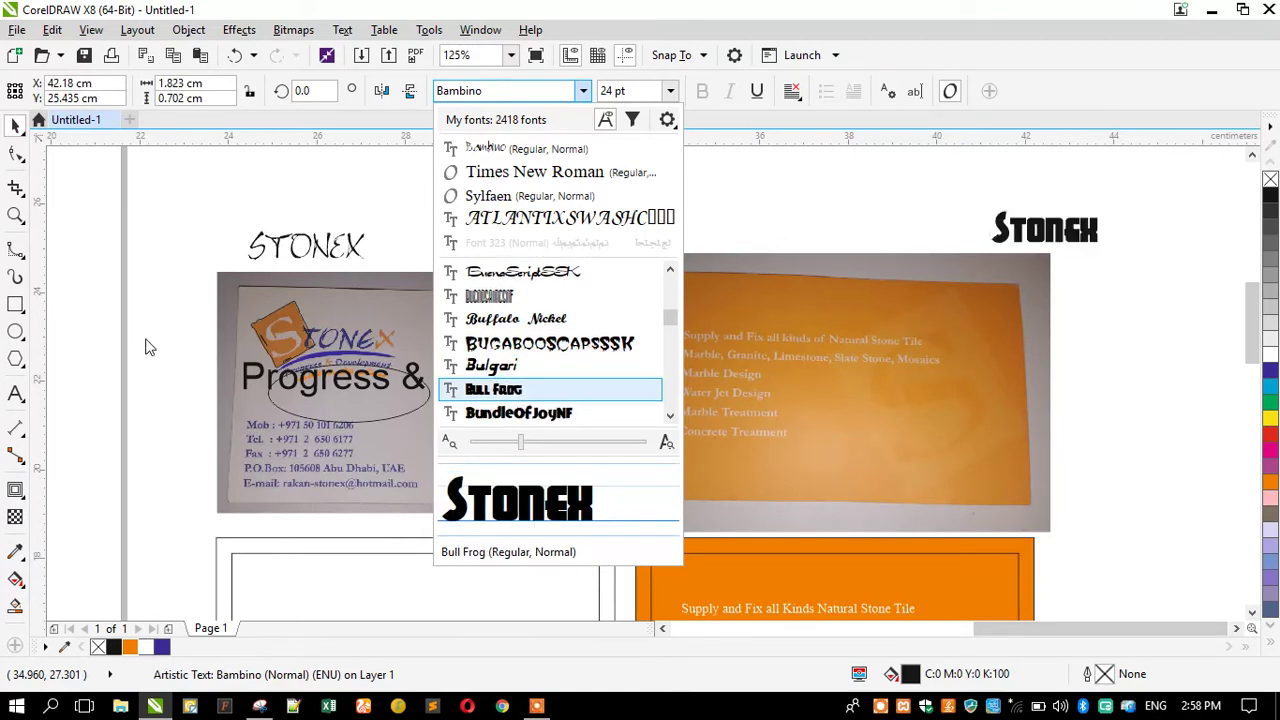
pyautogui.press('Down')
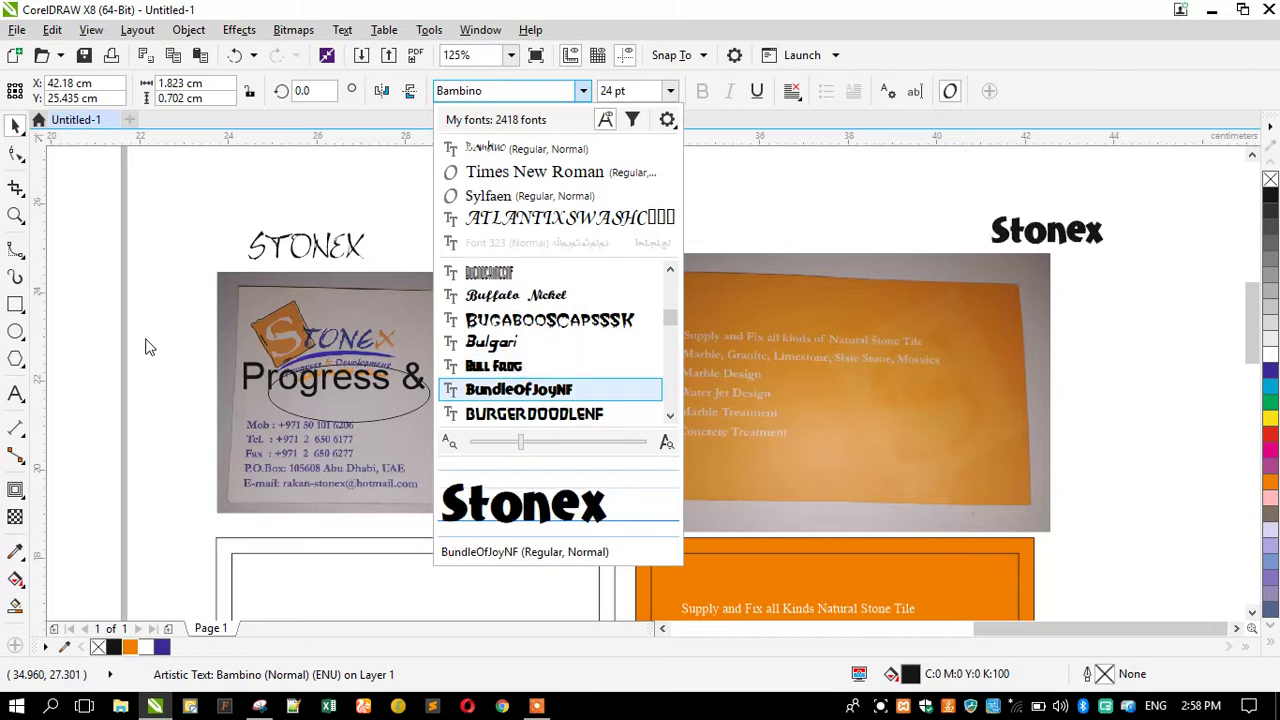
pyautogui.press('Down')
pyautogui.press('Down')
pyautogui.press('Down')
pyautogui.press('Down')
pyautogui.press('Down')
pyautogui.press('Down')
pyautogui.press('Down')
pyautogui.press('Down')
pyautogui.press('Down')
pyautogui.press('Down')
pyautogui.press('Down')
pyautogui.press('Down')
pyautogui.press('Down')
pyautogui.press('Down')
pyautogui.press('Down')
pyautogui.press('Down')
pyautogui.press('Down')
pyautogui.press('Down')
pyautogui.press('Down')
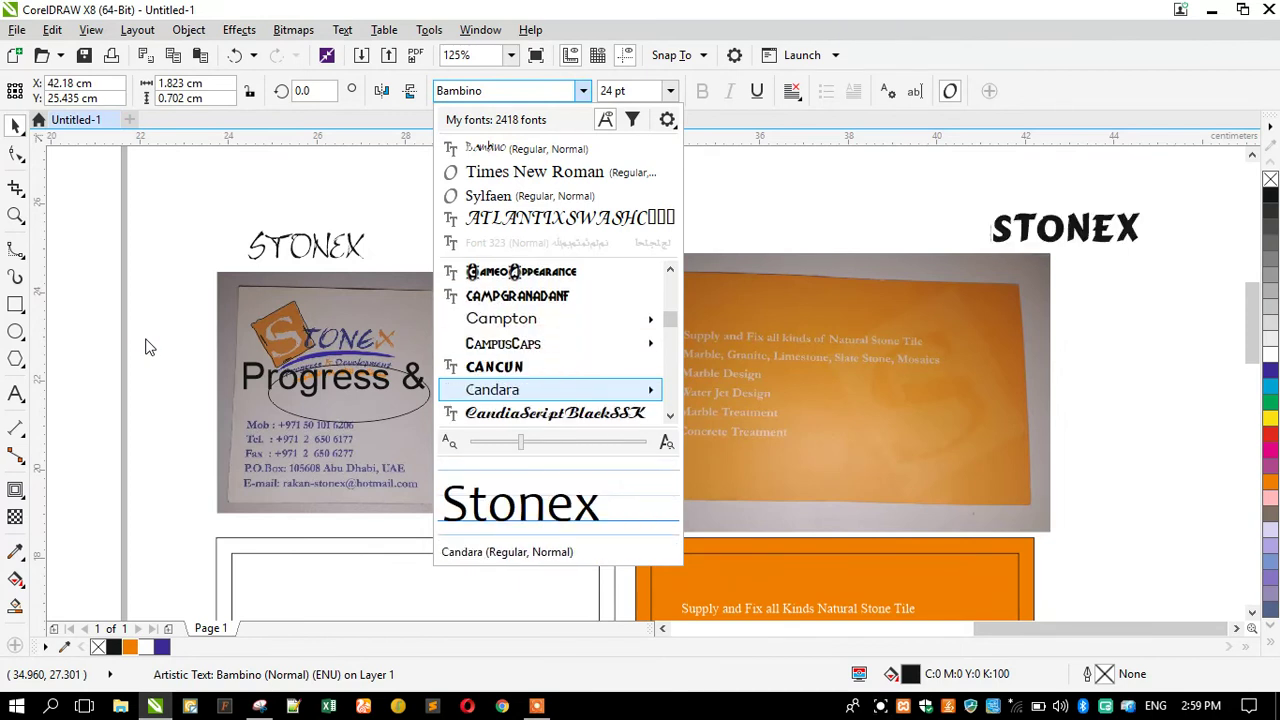
pyautogui.press('Down')
pyautogui.press('Down')
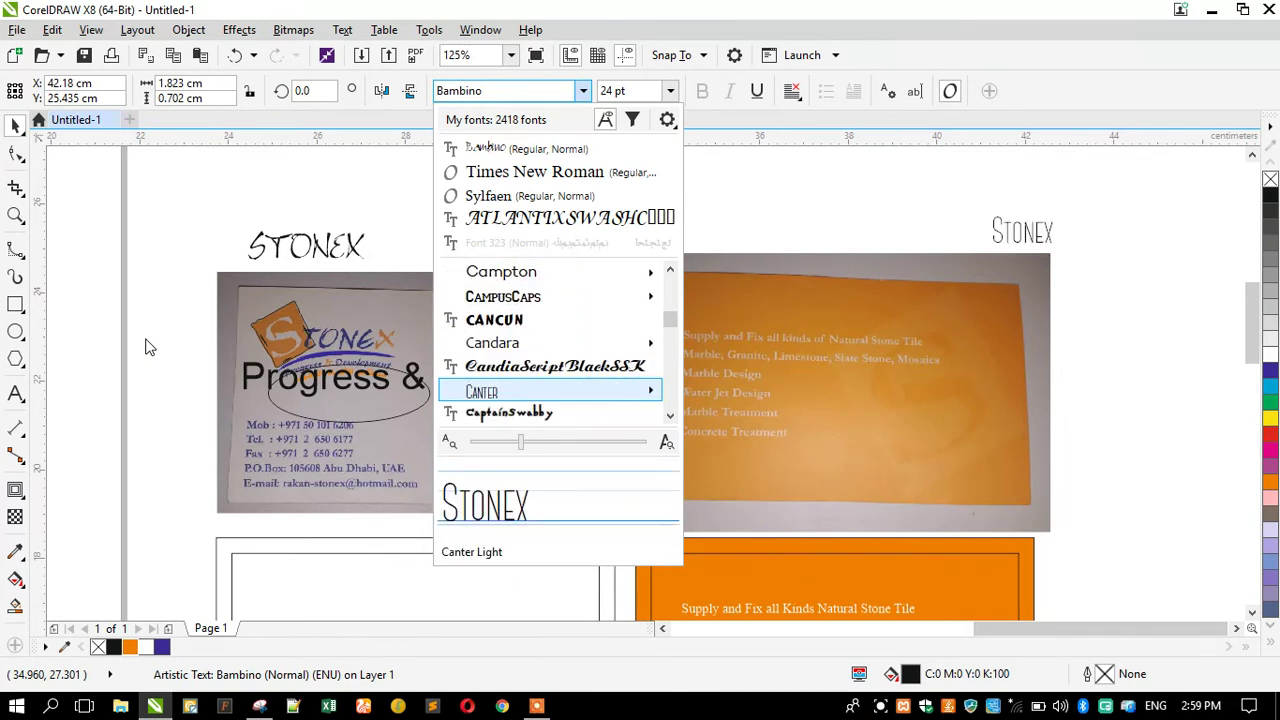
pyautogui.press('Down')
pyautogui.press('Down')
pyautogui.press('Down')
pyautogui.press('Down')
pyautogui.press('Down')
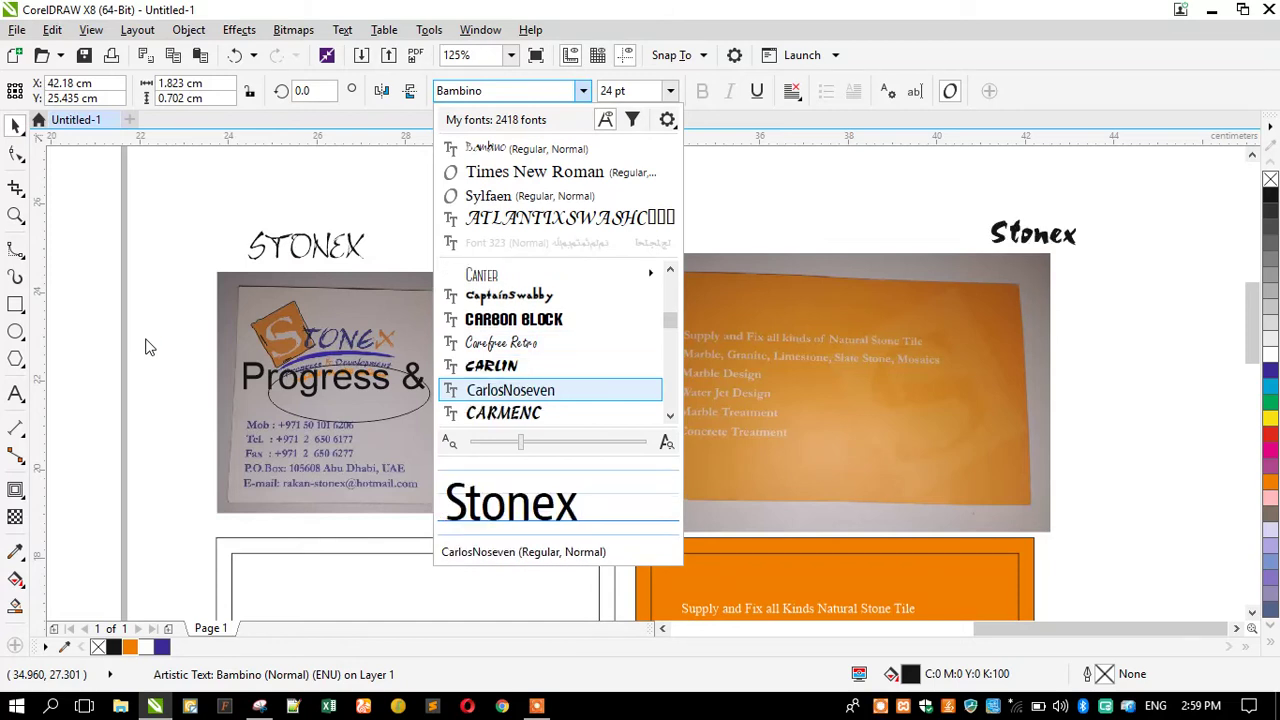
# Compare CARMENC and CARLIN, then preview CartoonDemiBold, Cascade, Catty Wumpus NF, Centaur and Centralia Depot NF.
pyautogui.press('Down')
pyautogui.press('Up')
pyautogui.press('Up')
pyautogui.press('Down')
pyautogui.press('Down')
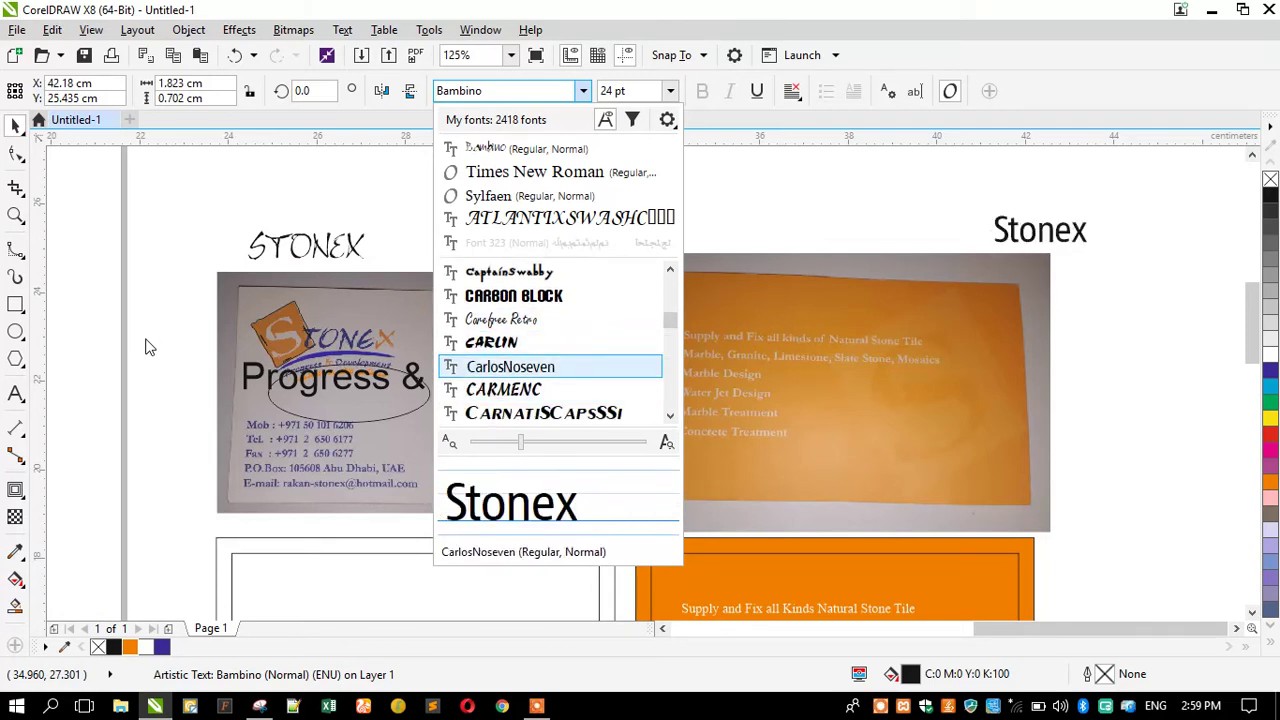
pyautogui.press('Down')
pyautogui.press('Down')
pyautogui.press('Down')
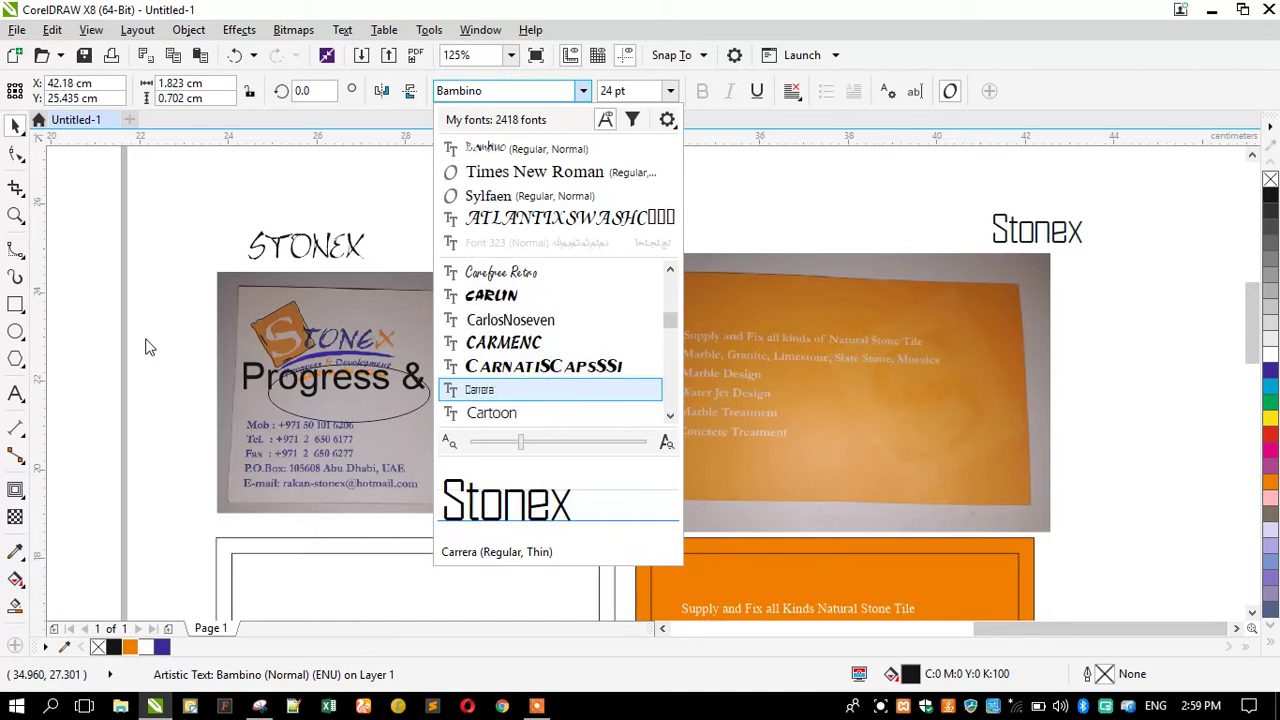
pyautogui.press('Down')
pyautogui.press('Down')
pyautogui.press('Down')
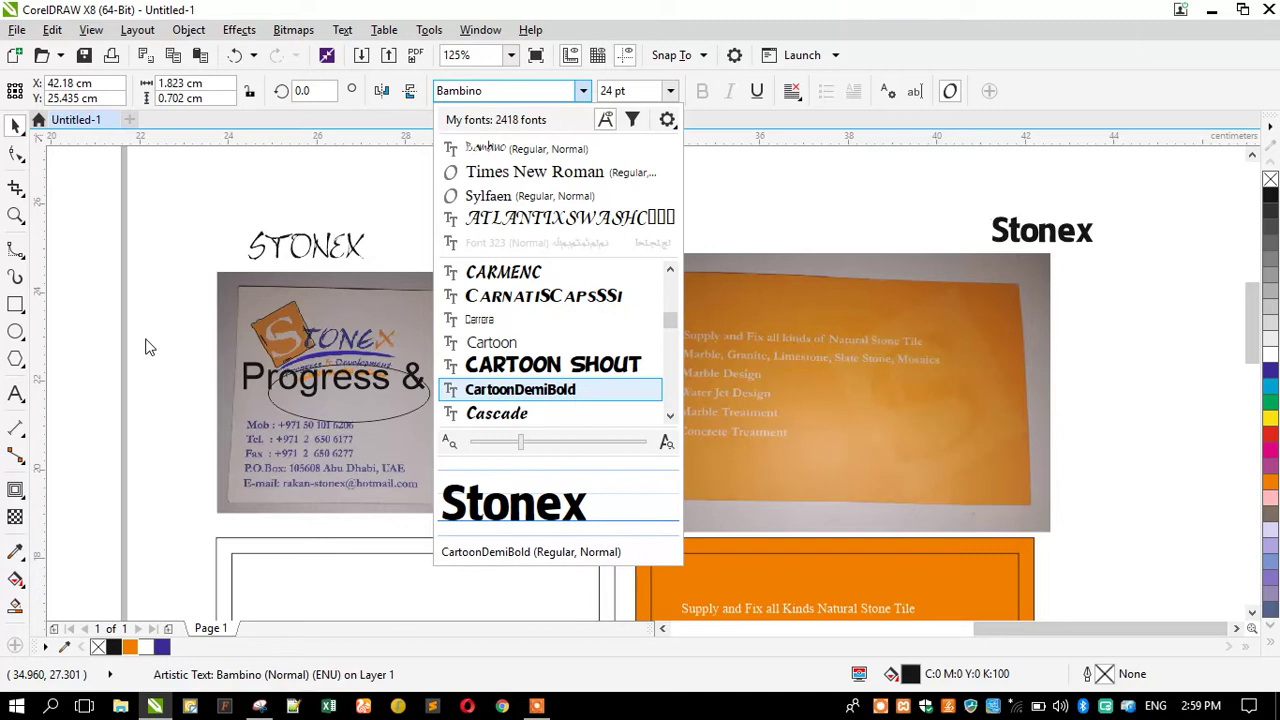
pyautogui.press('Down')
pyautogui.press('Down')
pyautogui.press('Down')
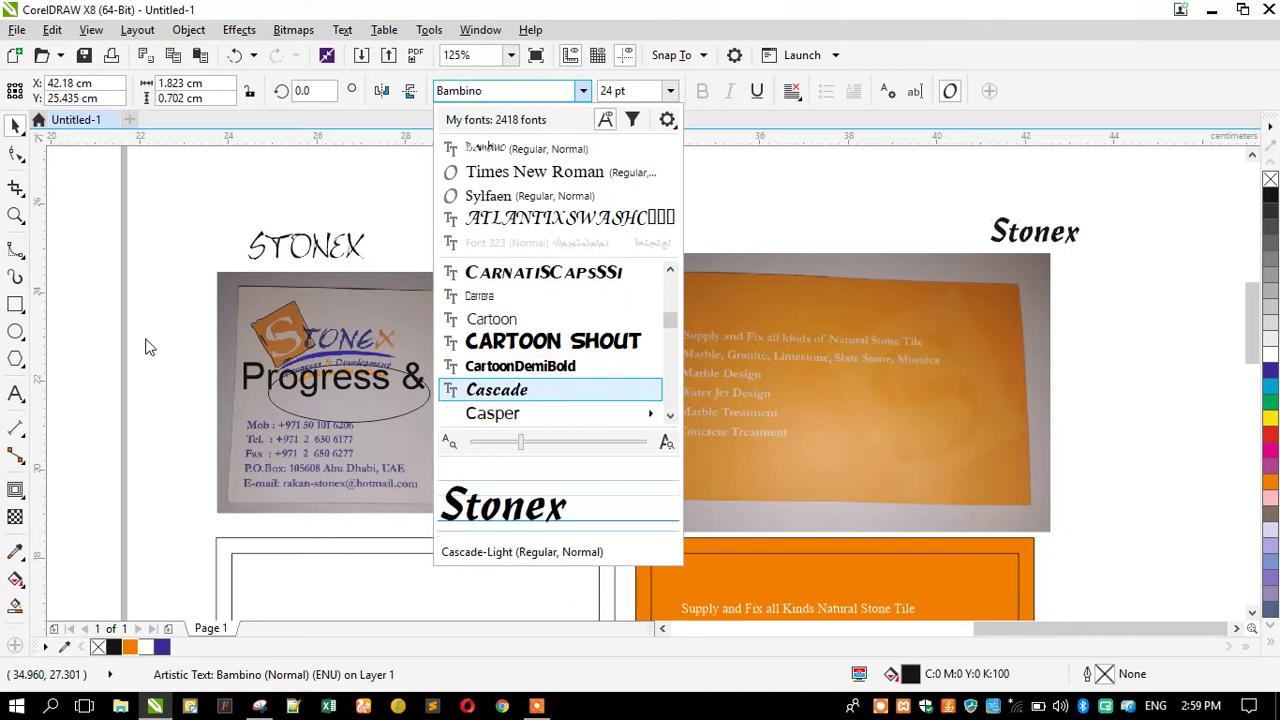
pyautogui.press('Down')
pyautogui.press('Down')
pyautogui.press('Down')
pyautogui.press('Down')
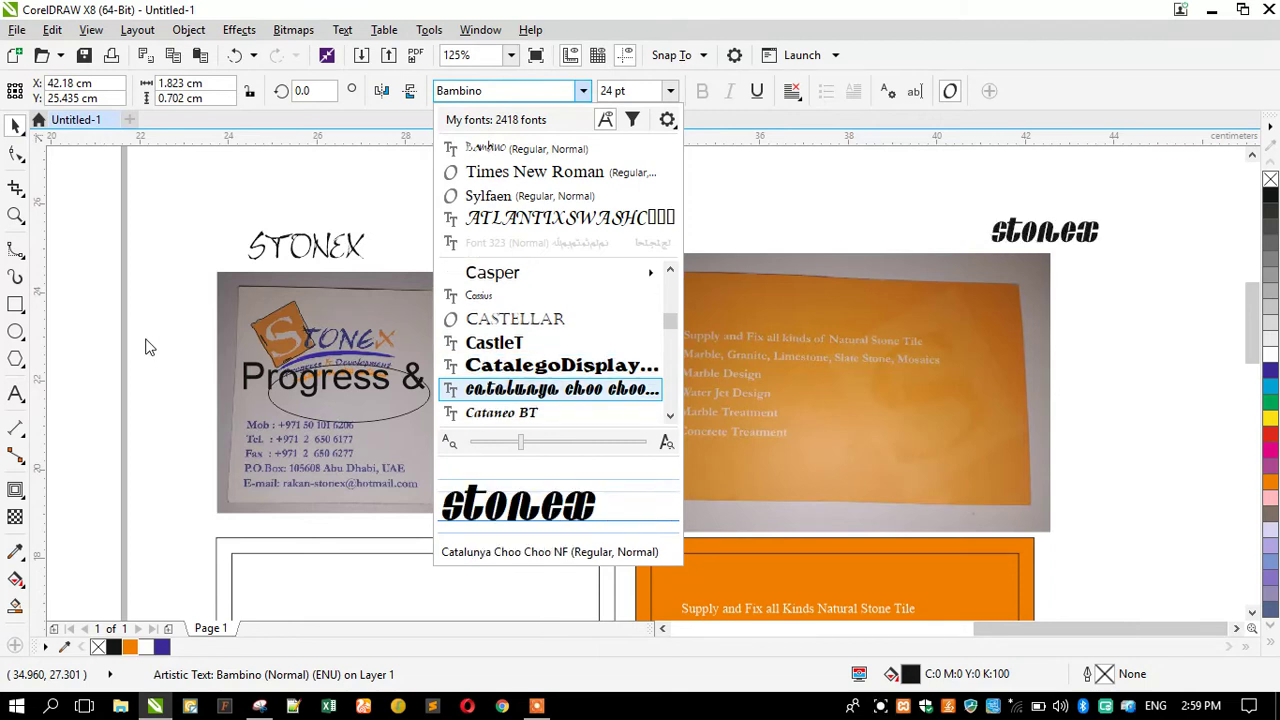
pyautogui.press('Down')
pyautogui.press('Down')
pyautogui.press('Down')
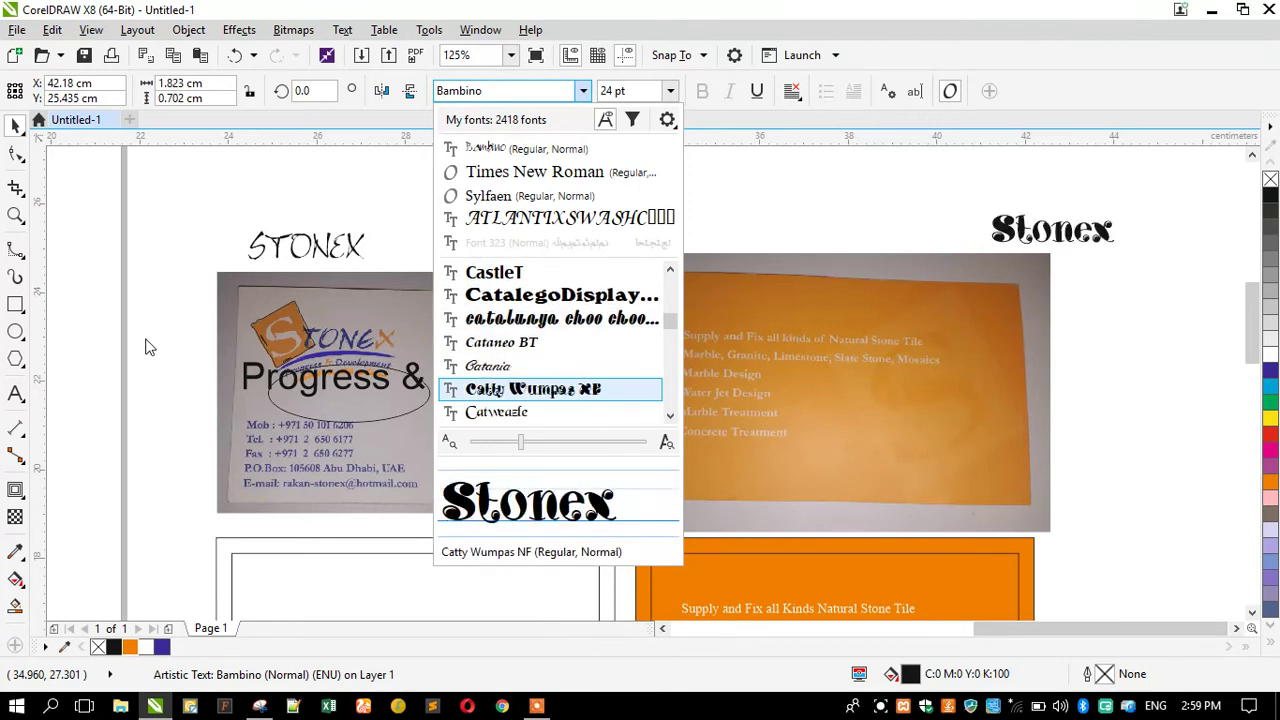
pyautogui.press('Down')
pyautogui.press('Down')
pyautogui.press('Down')
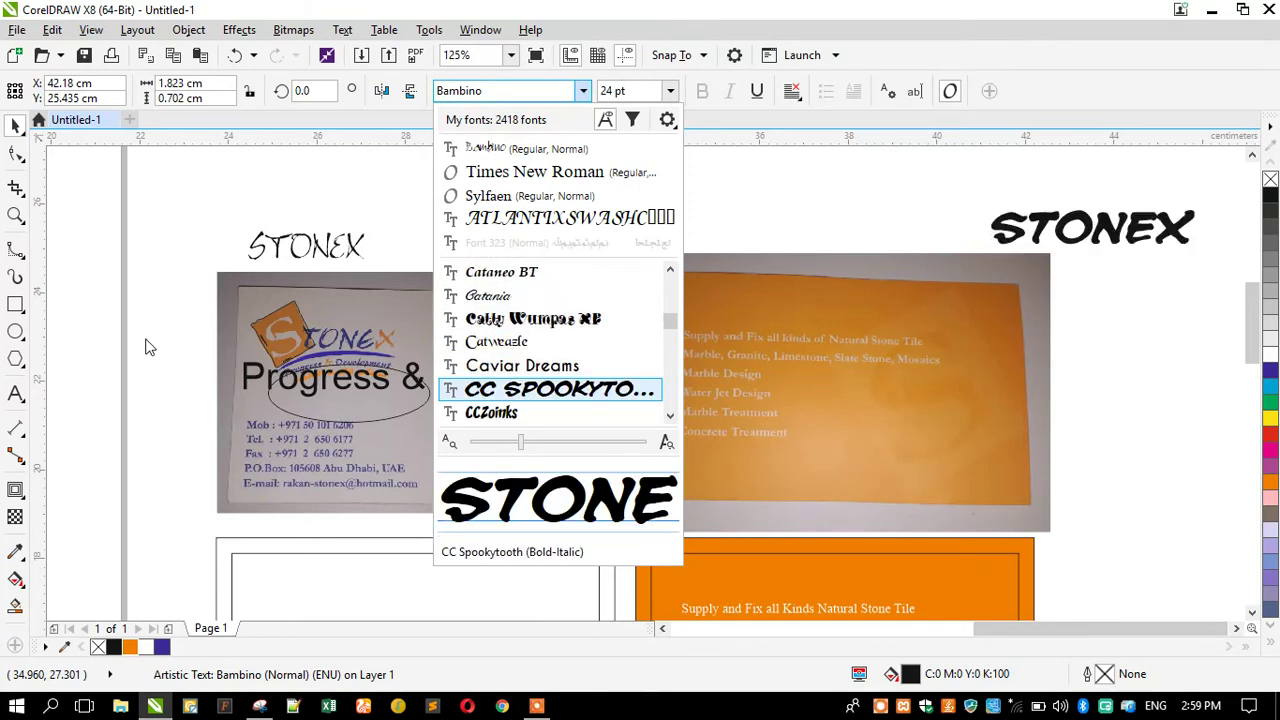
pyautogui.press('Down')
pyautogui.press('Down')
pyautogui.press('Down')
pyautogui.press('Down')
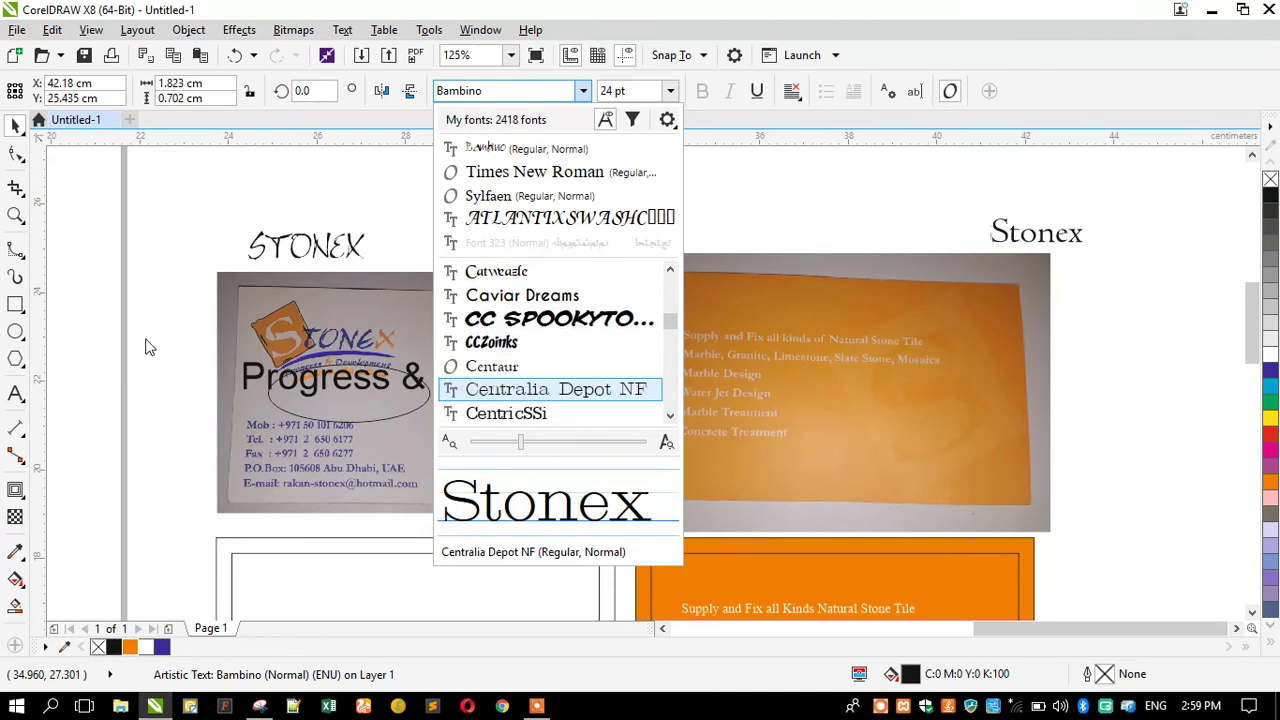
pyautogui.press('Down')
pyautogui.press('Down')
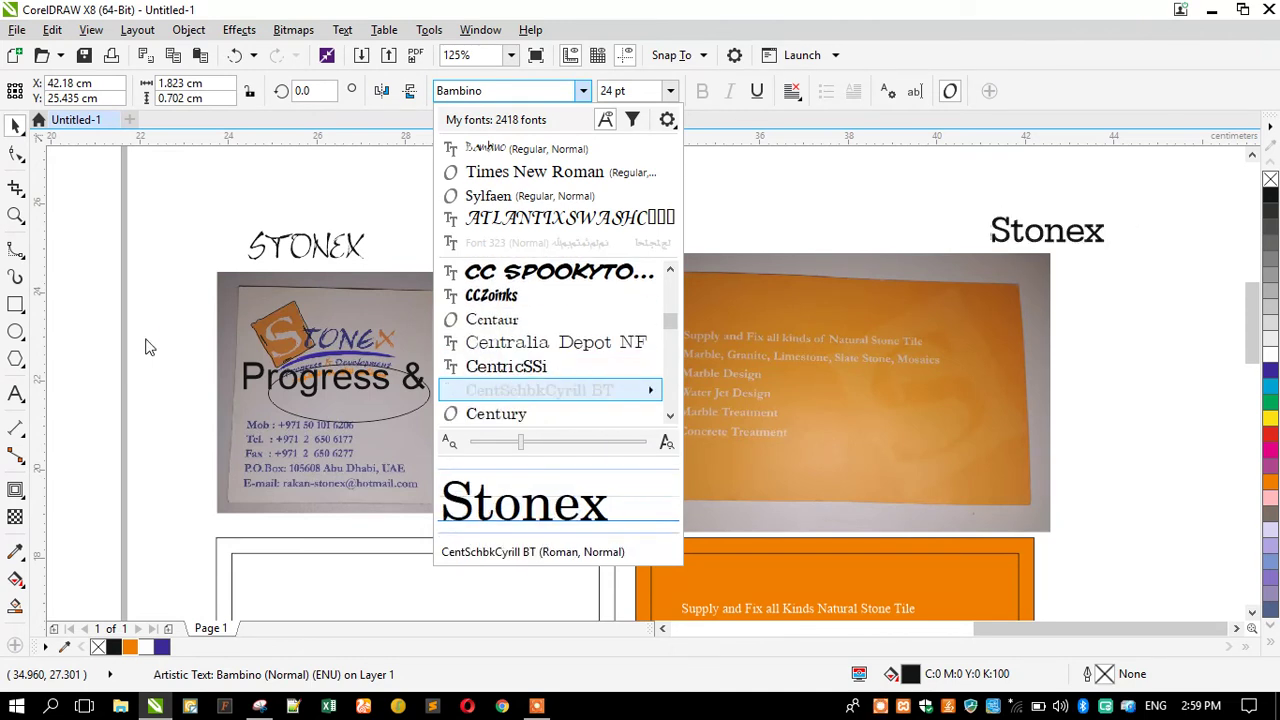
pyautogui.press('Down')
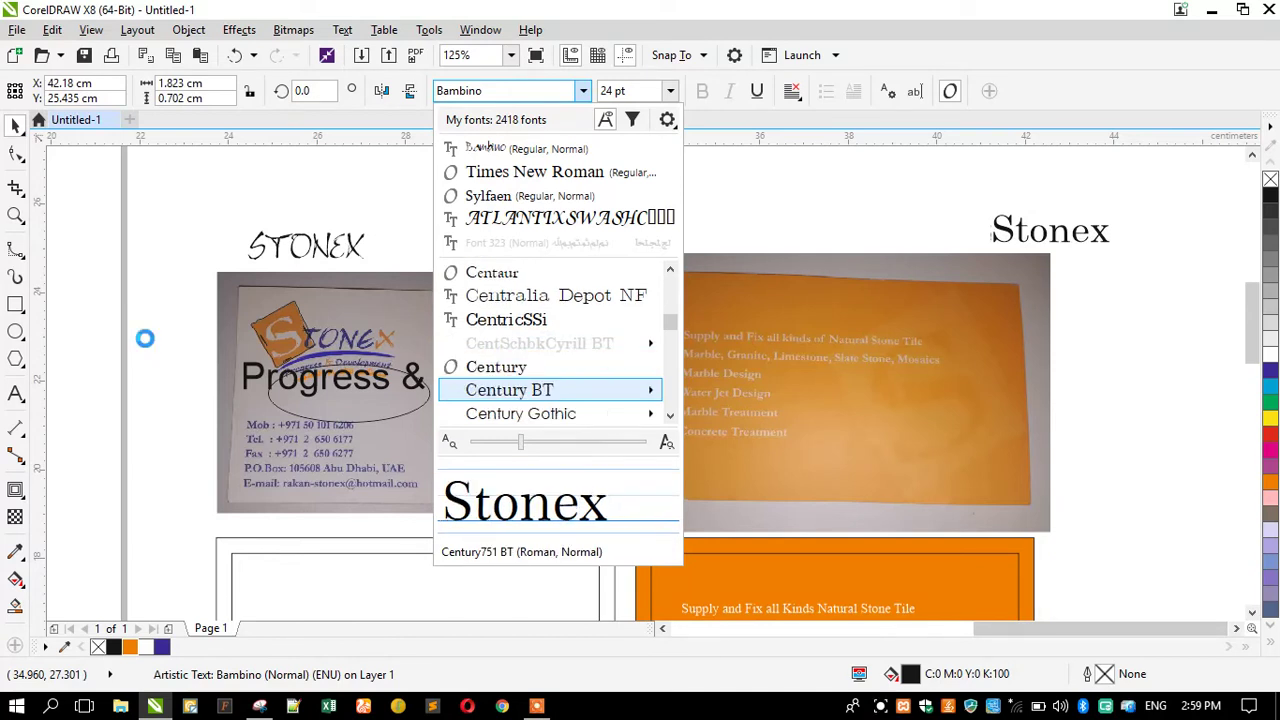
pyautogui.press('Down')
pyautogui.press('Down')
pyautogui.press('Down')
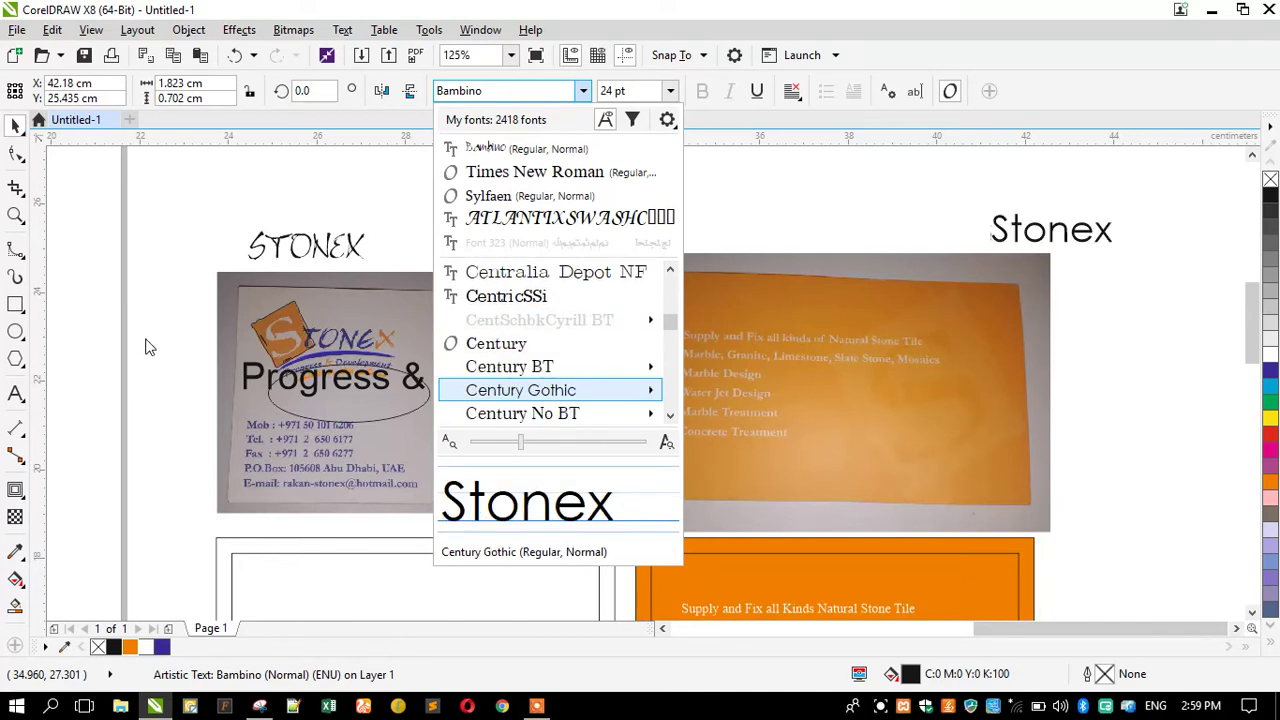
pyautogui.press('Down')
pyautogui.press('Down')
pyautogui.press('Down')
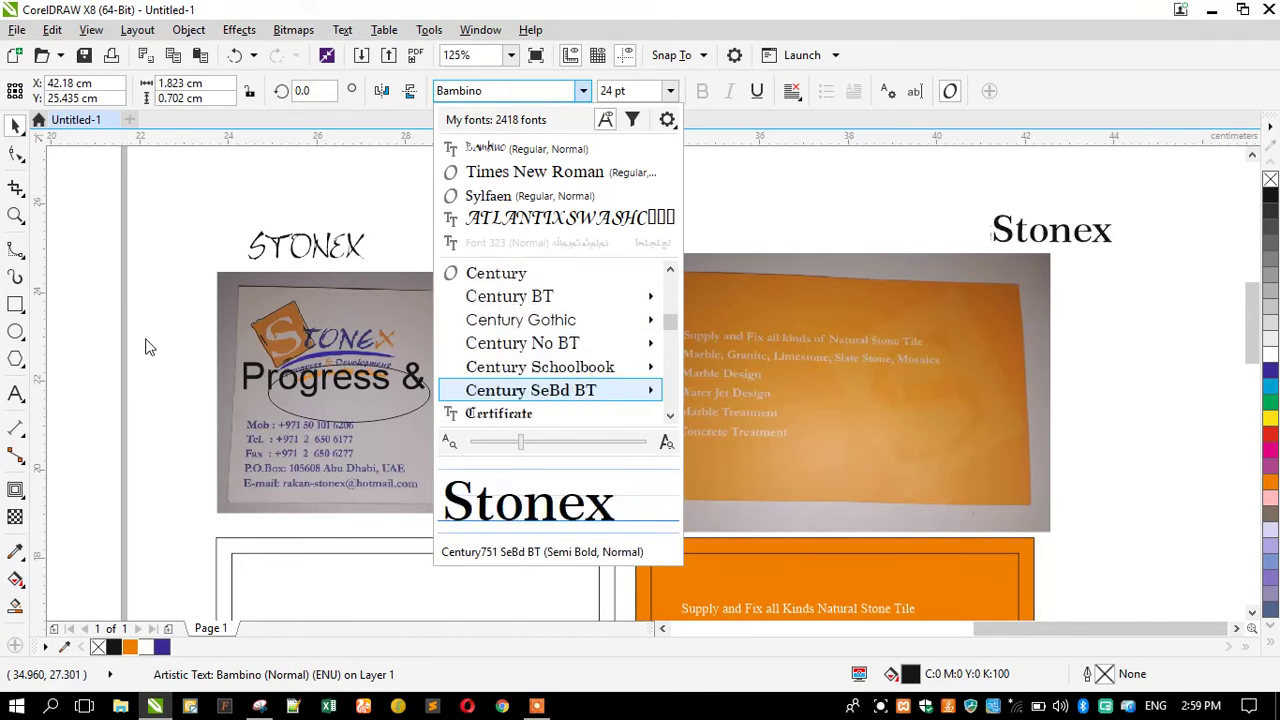
pyautogui.press('Down')
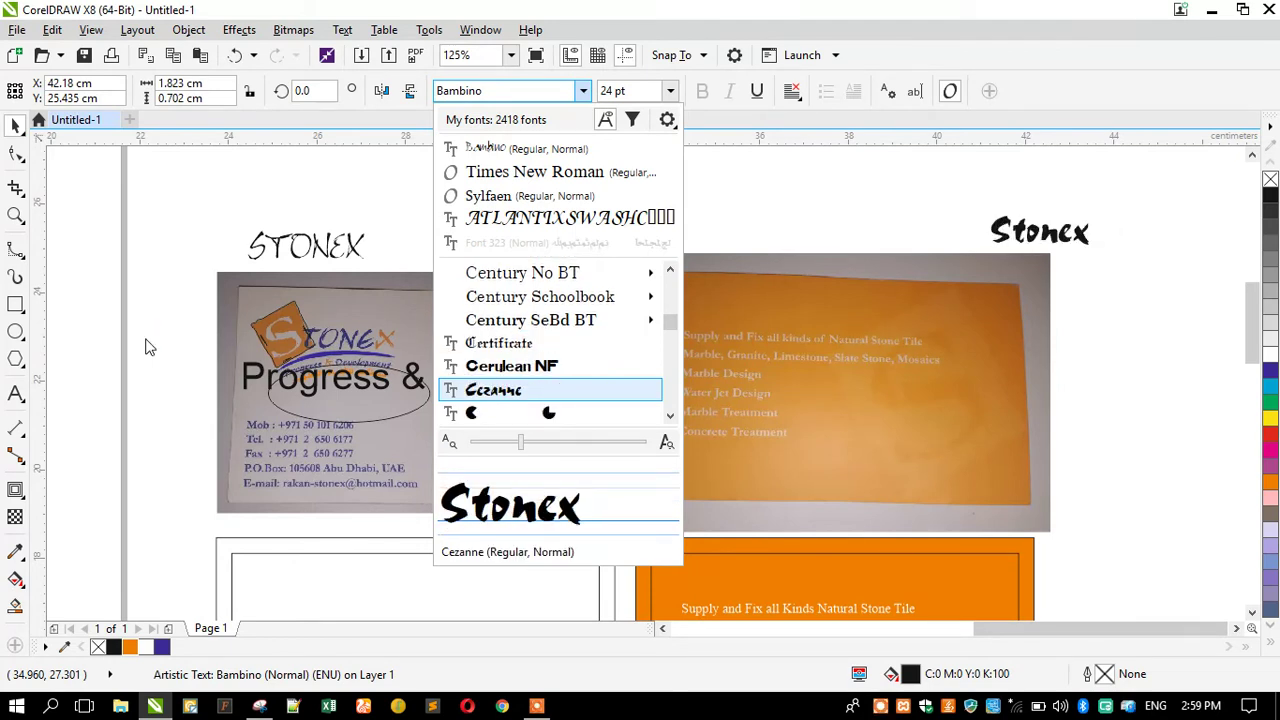
pyautogui.press('Down')
pyautogui.press('Down')
pyautogui.press('Down')
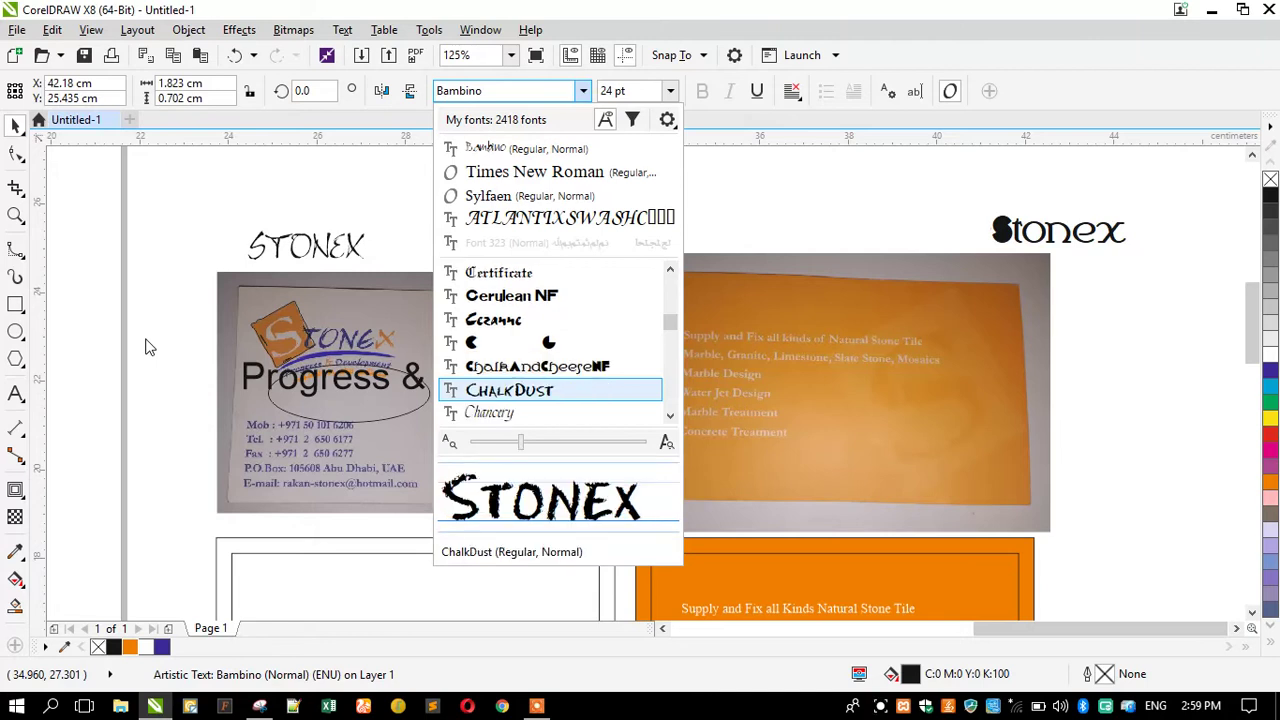
pyautogui.press('Down')
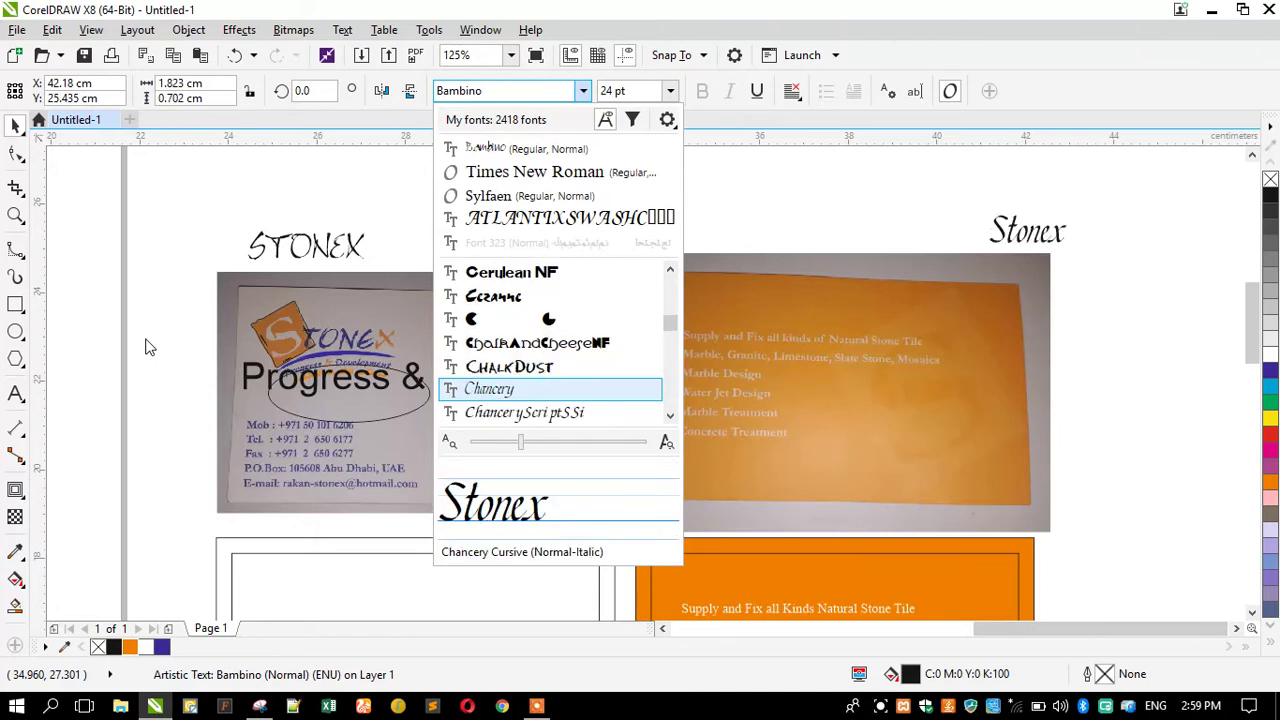
pyautogui.press('Down')
pyautogui.press('Down')
pyautogui.press('Down')
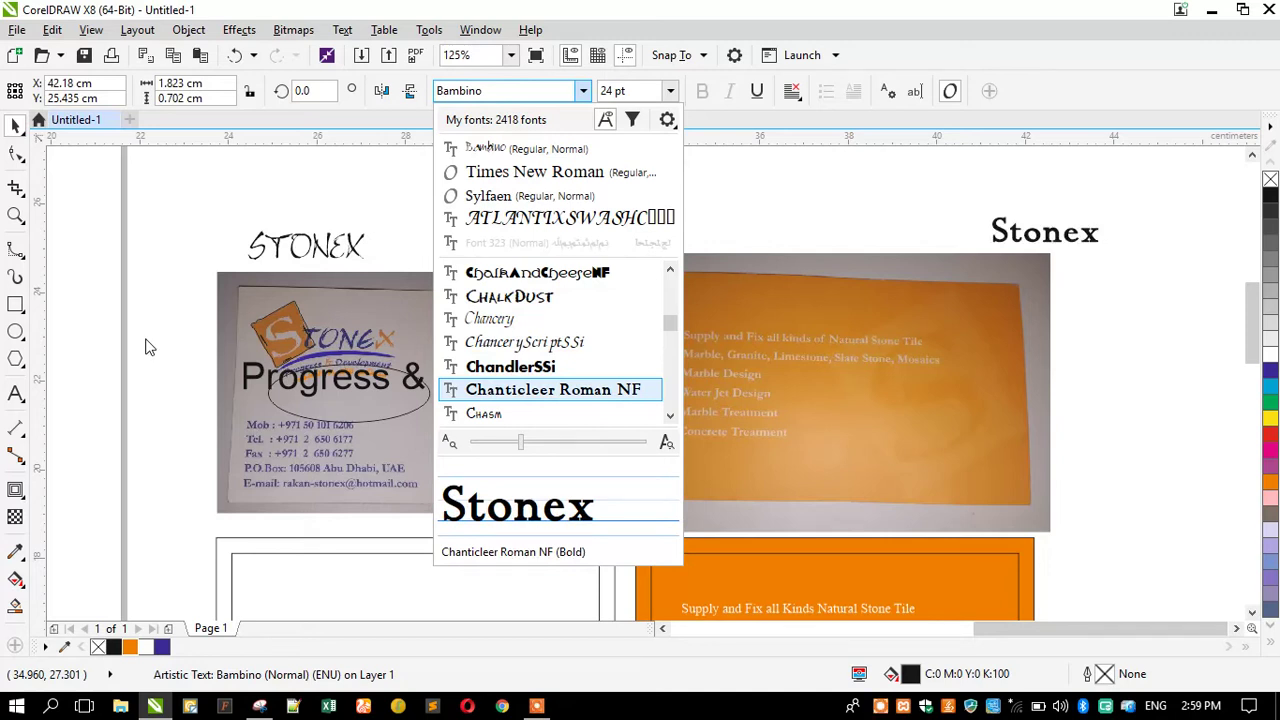
pyautogui.press('Down')
pyautogui.press('Down')
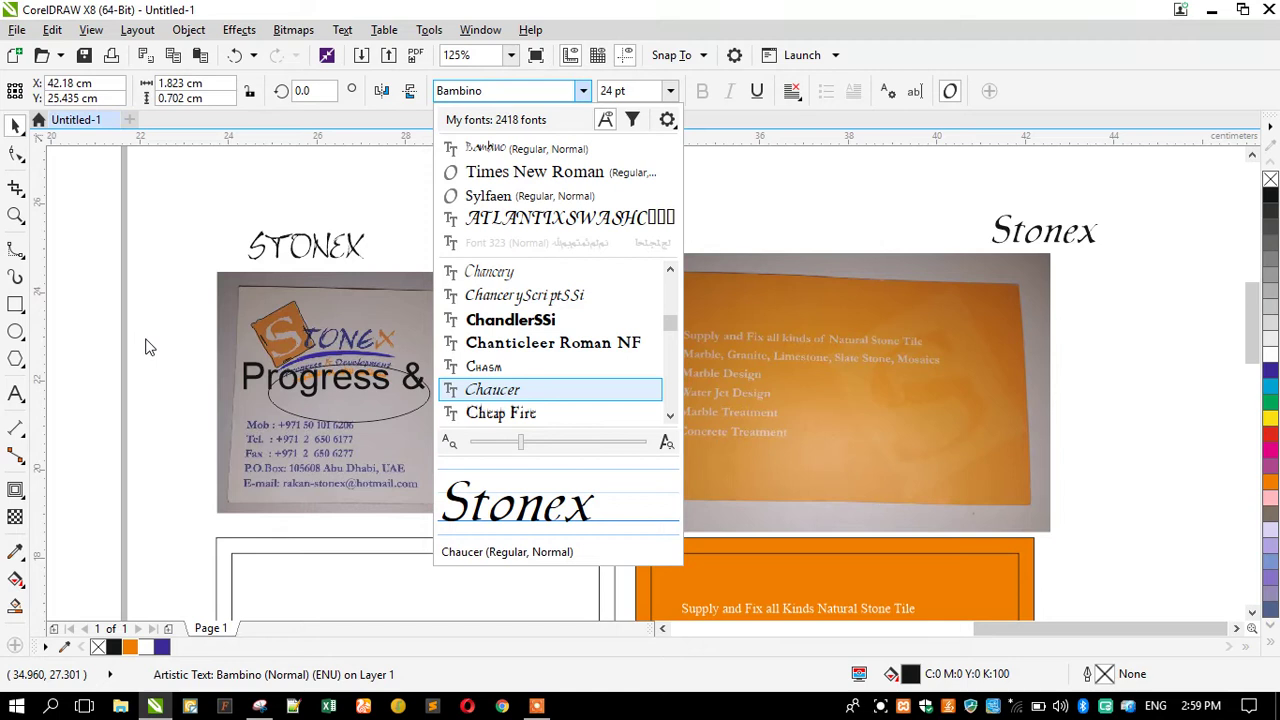
pyautogui.press('Down')
pyautogui.press('Down')
pyautogui.press('Down')
pyautogui.press('Down')
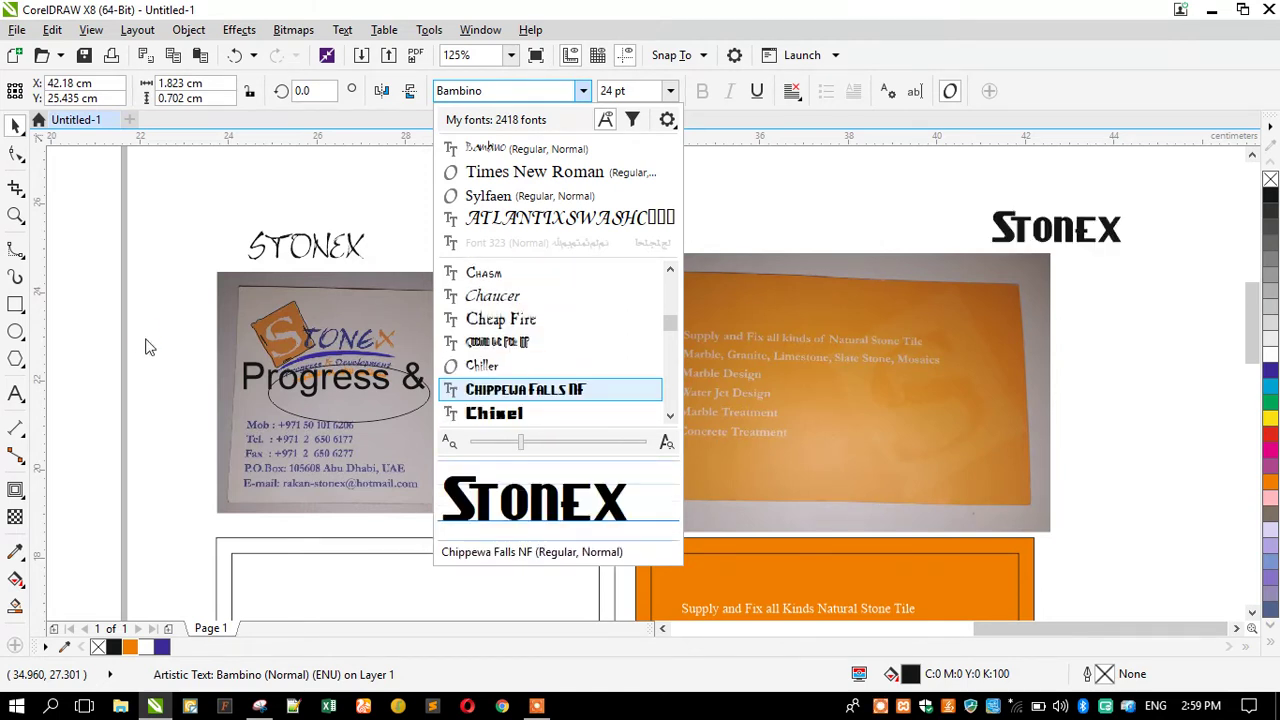
pyautogui.press('Down')
pyautogui.press('Down')
pyautogui.press('Down')
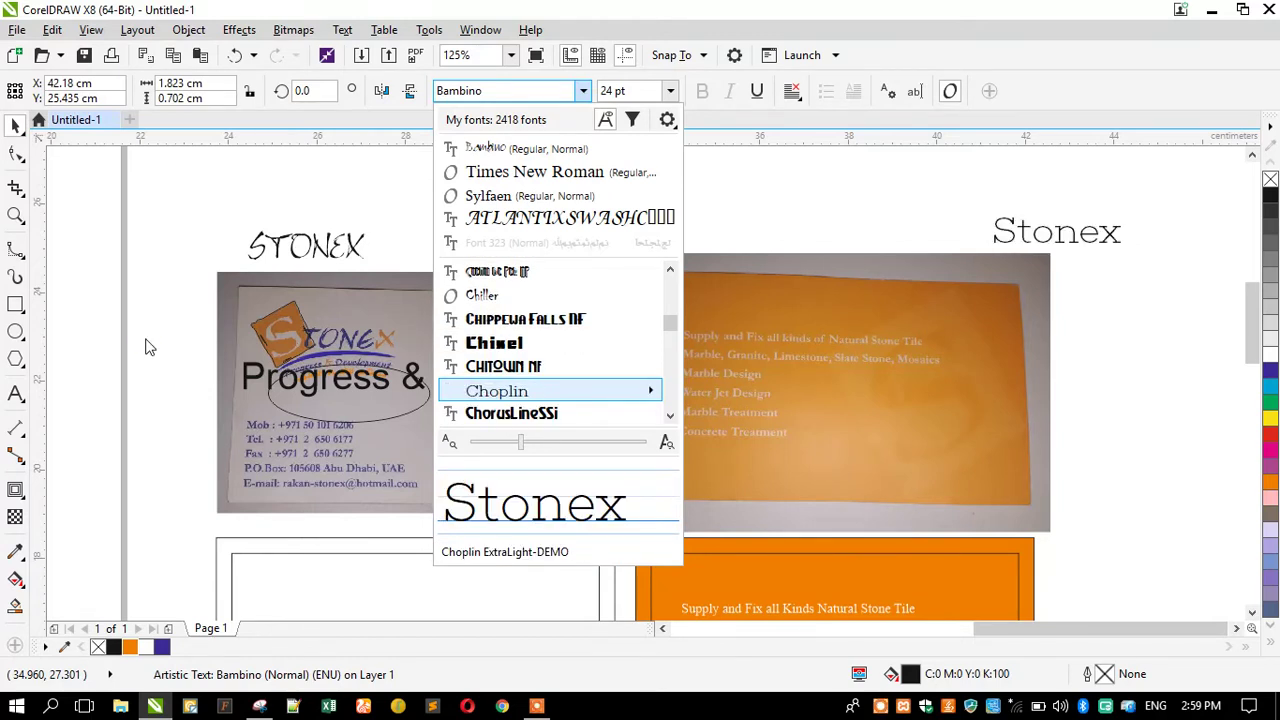
pyautogui.press('Down')
pyautogui.press('Down')
pyautogui.press('Down')
pyautogui.press('Down')
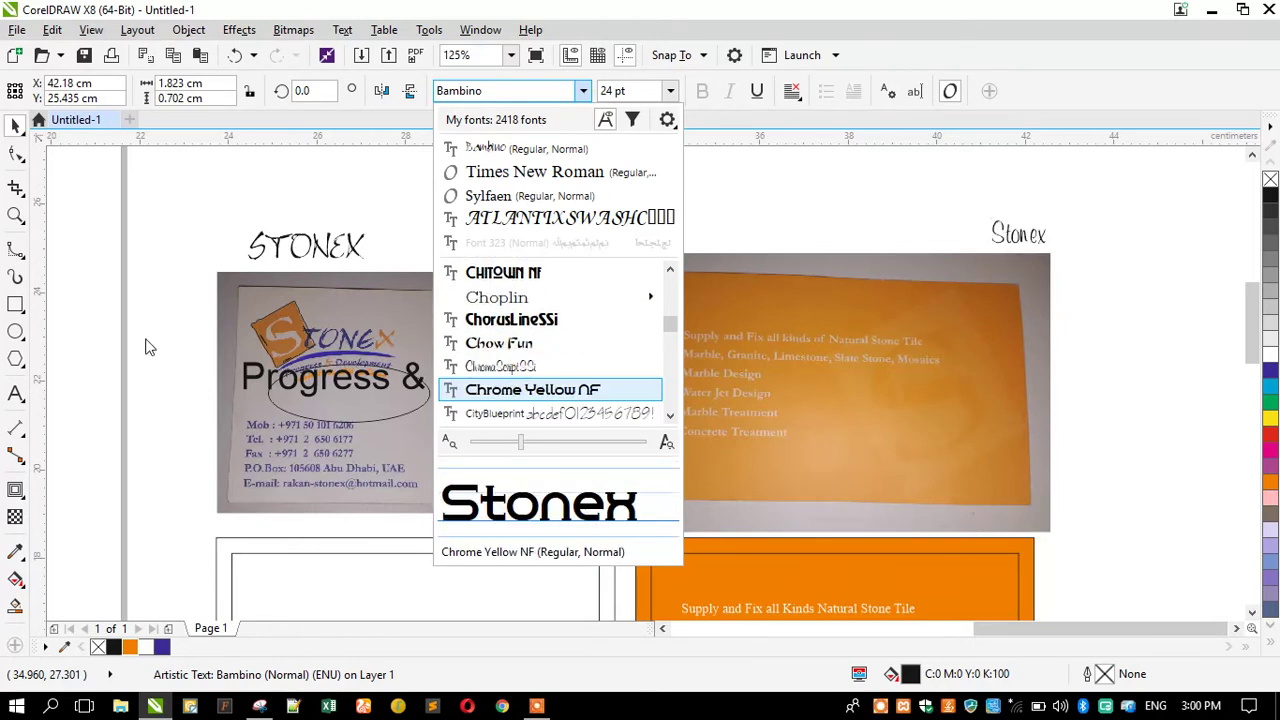
pyautogui.press('Down')
pyautogui.press('Down')
pyautogui.press('Down')
pyautogui.press('Down')
pyautogui.press('Down')
pyautogui.press('Down')
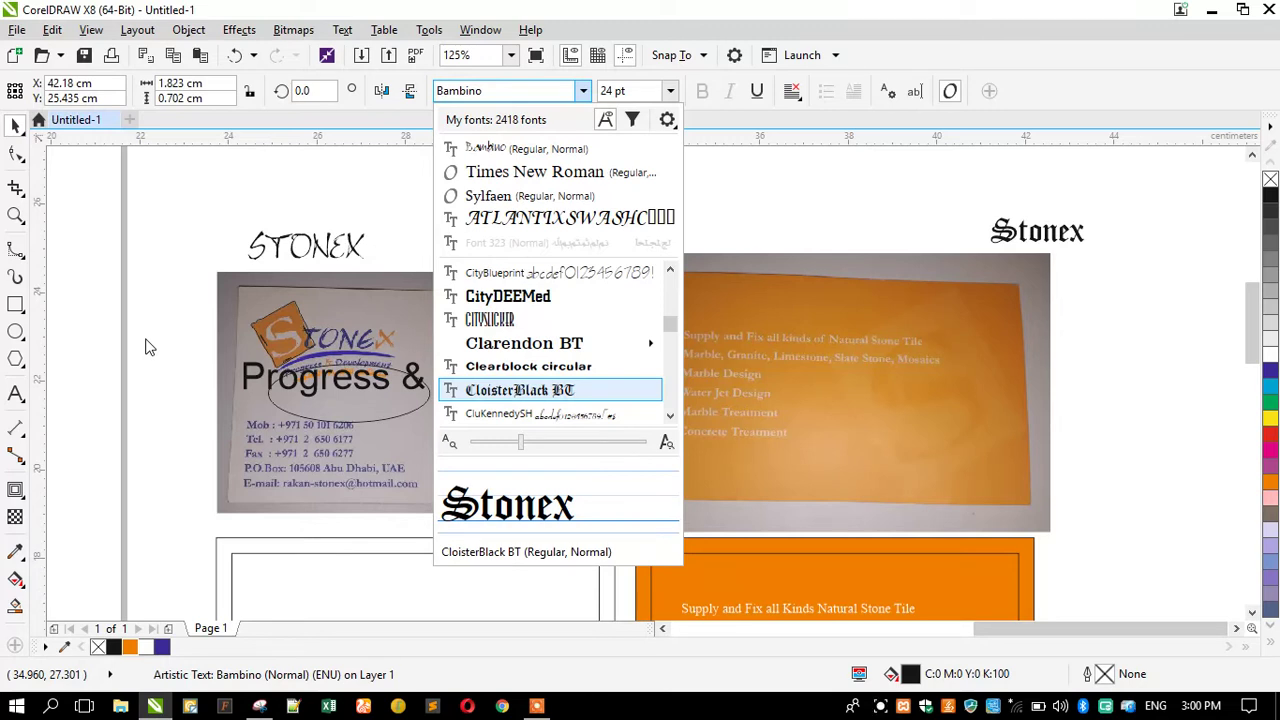
pyautogui.press('Down')
pyautogui.press('Down')
pyautogui.press('Down')
pyautogui.press('Down')
pyautogui.press('Down')
pyautogui.press('Down')
pyautogui.press('Down')
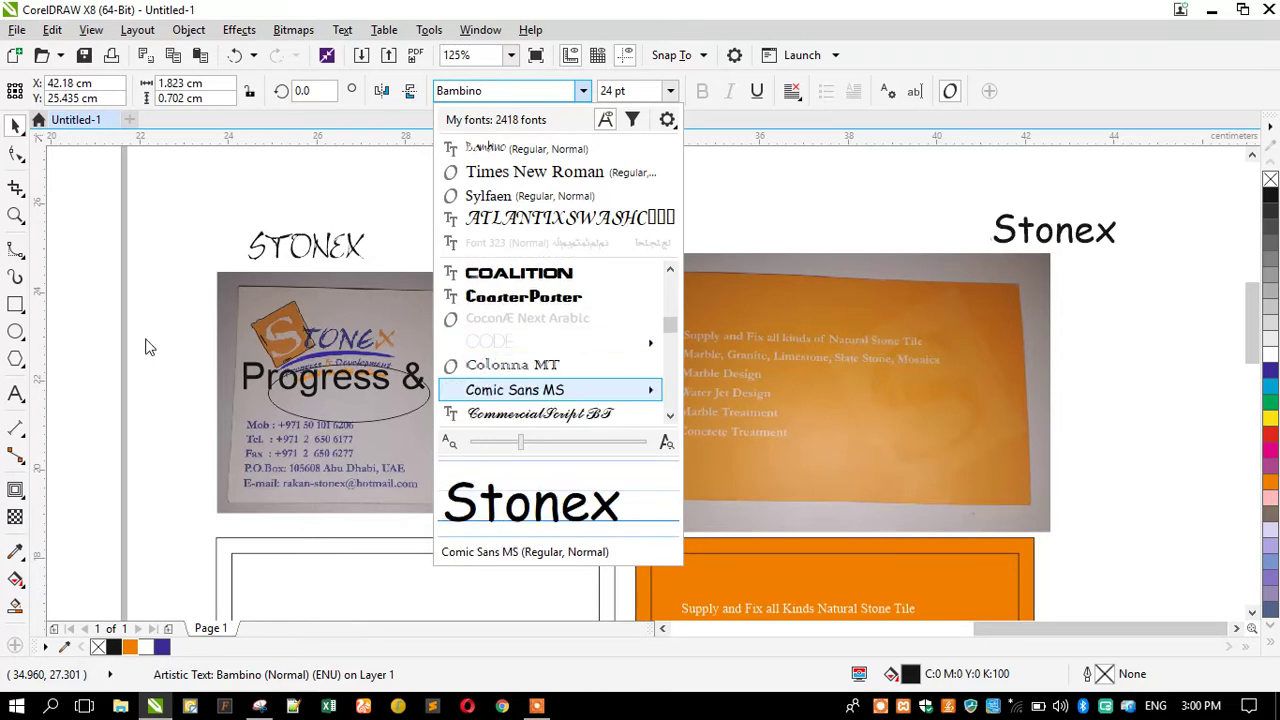
pyautogui.press('Down')
pyautogui.press('Down')
pyautogui.press('Down')
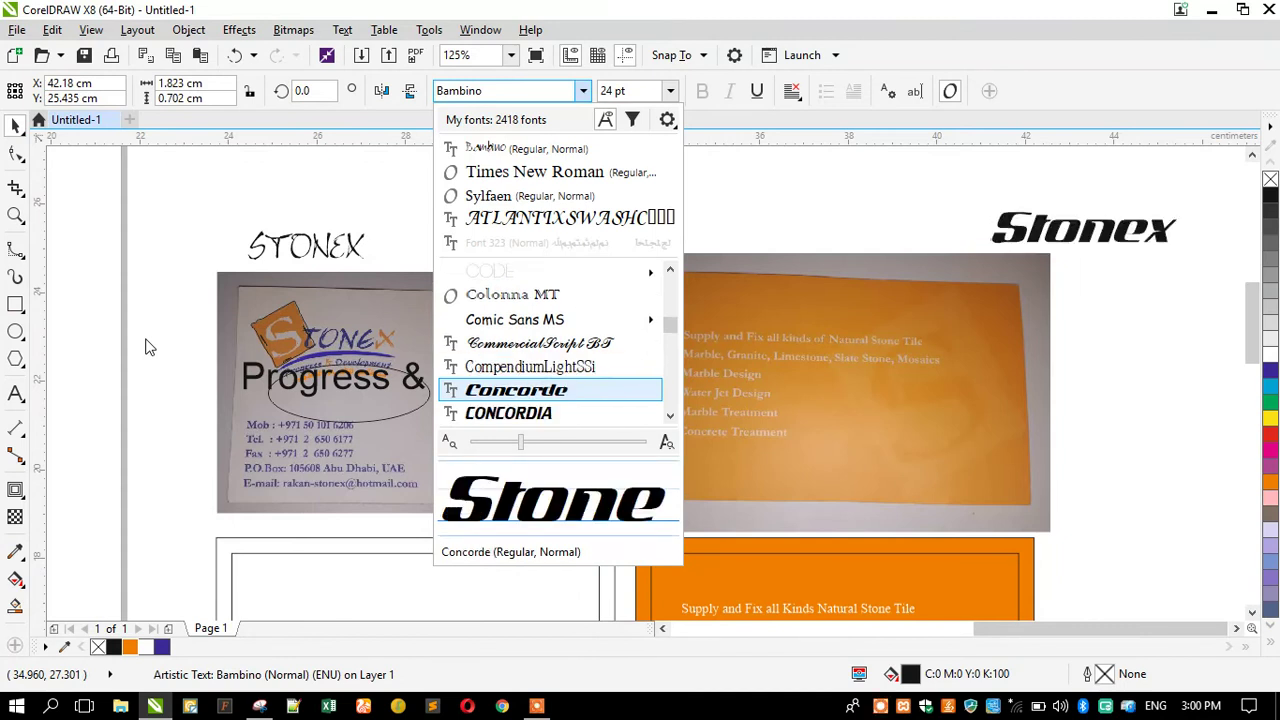
pyautogui.press('Down')
pyautogui.press('Down')
pyautogui.press('Down')
pyautogui.press('Down')
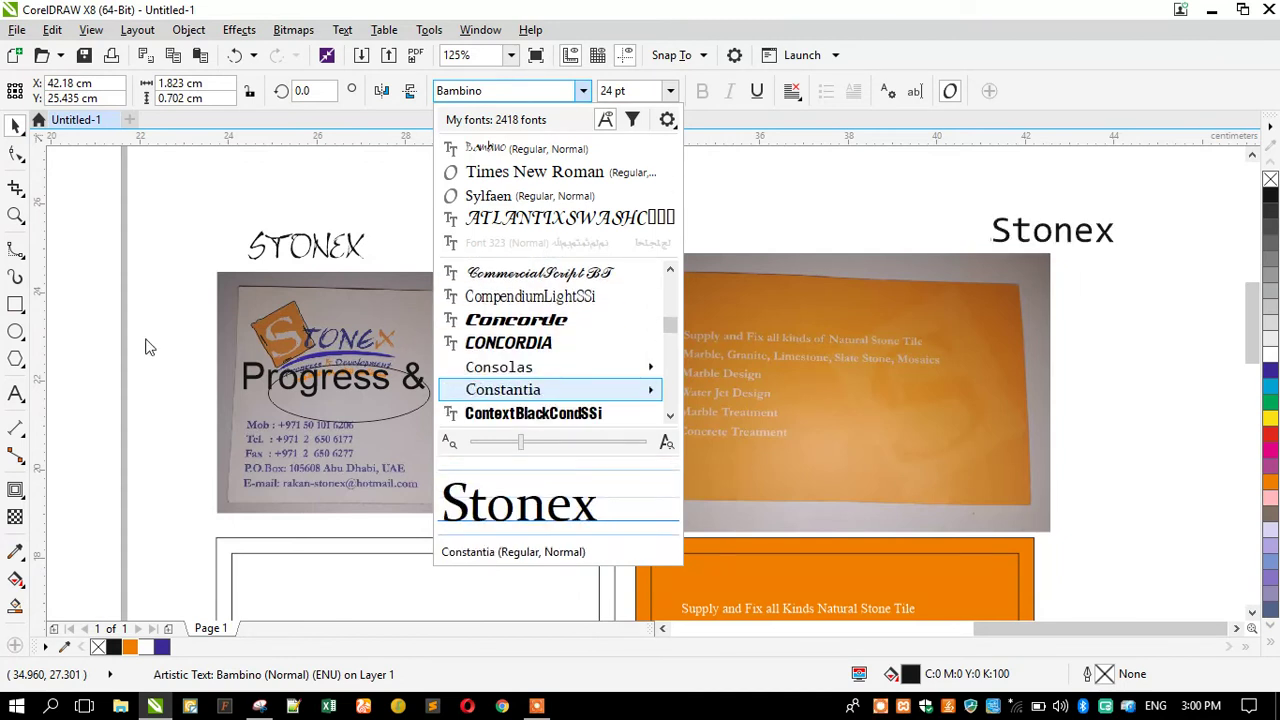
pyautogui.press('Down')
pyautogui.press('Down')
pyautogui.press('Down')
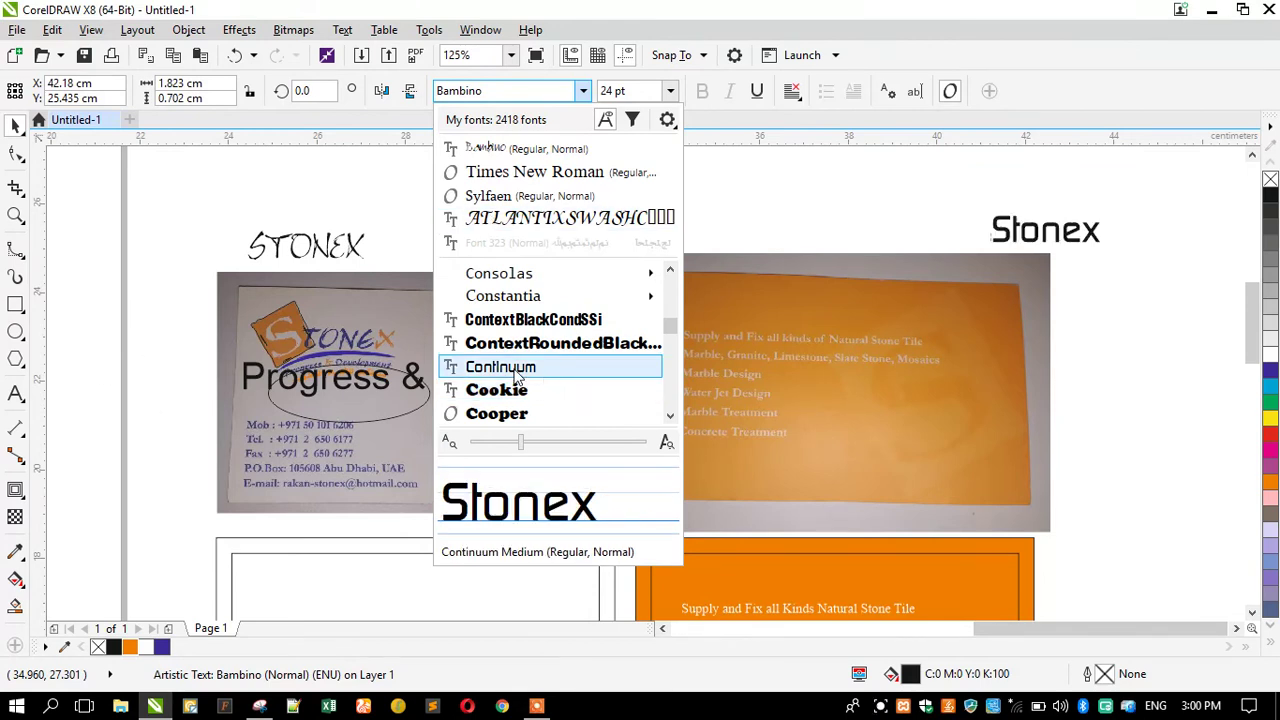
pyautogui.scroll(-1, 517, 375)
pyautogui.scroll(-2, 517, 375)
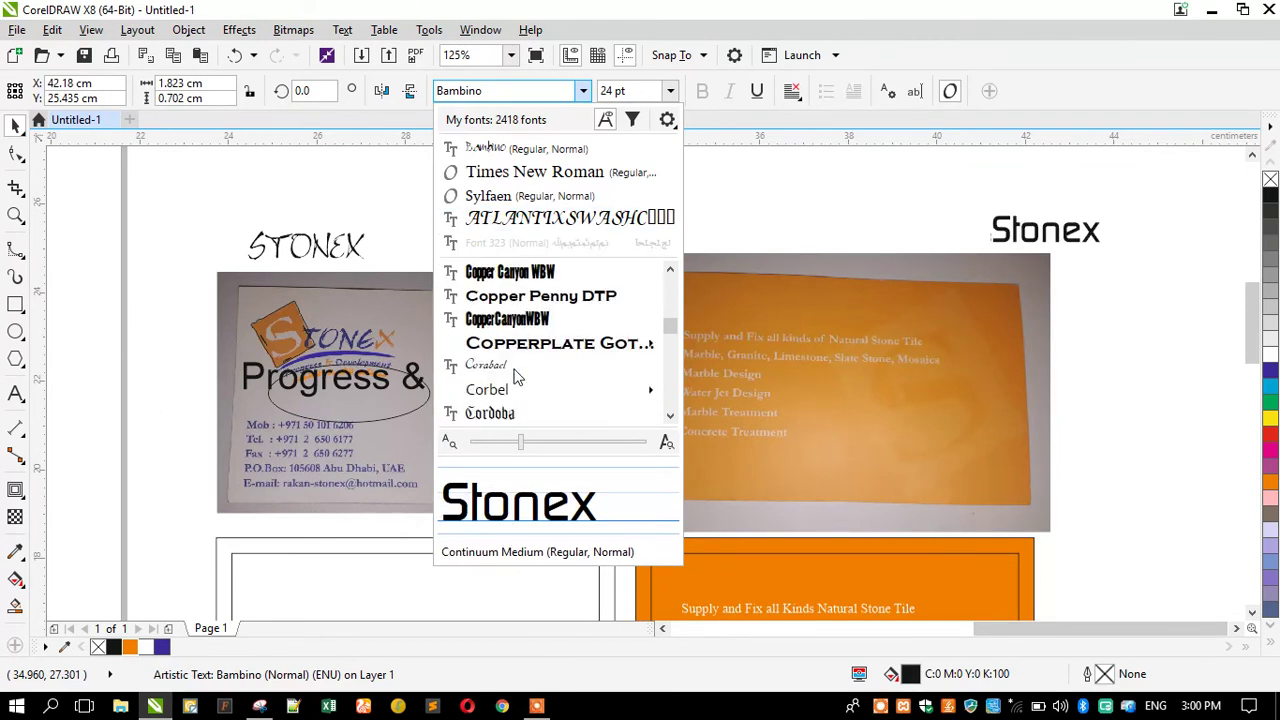
pyautogui.scroll(-1, 517, 375)
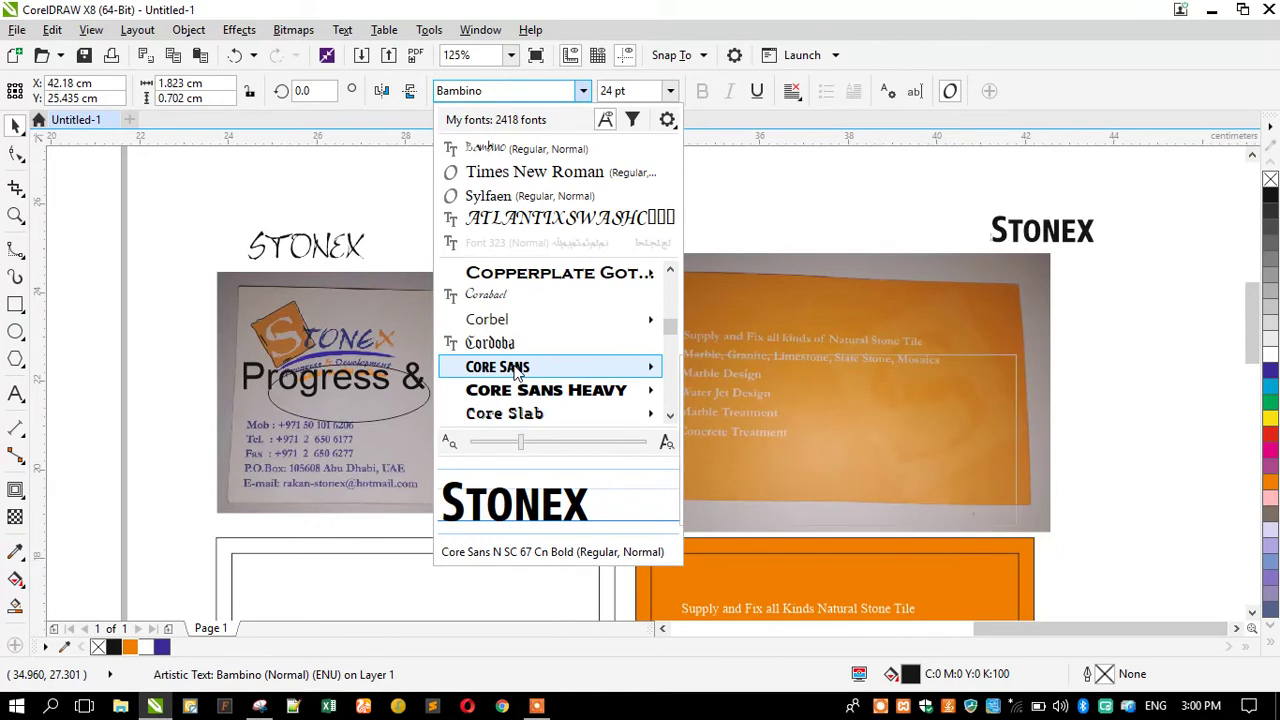
pyautogui.scroll(-2, 517, 375)
pyautogui.scroll(-1, 517, 373)
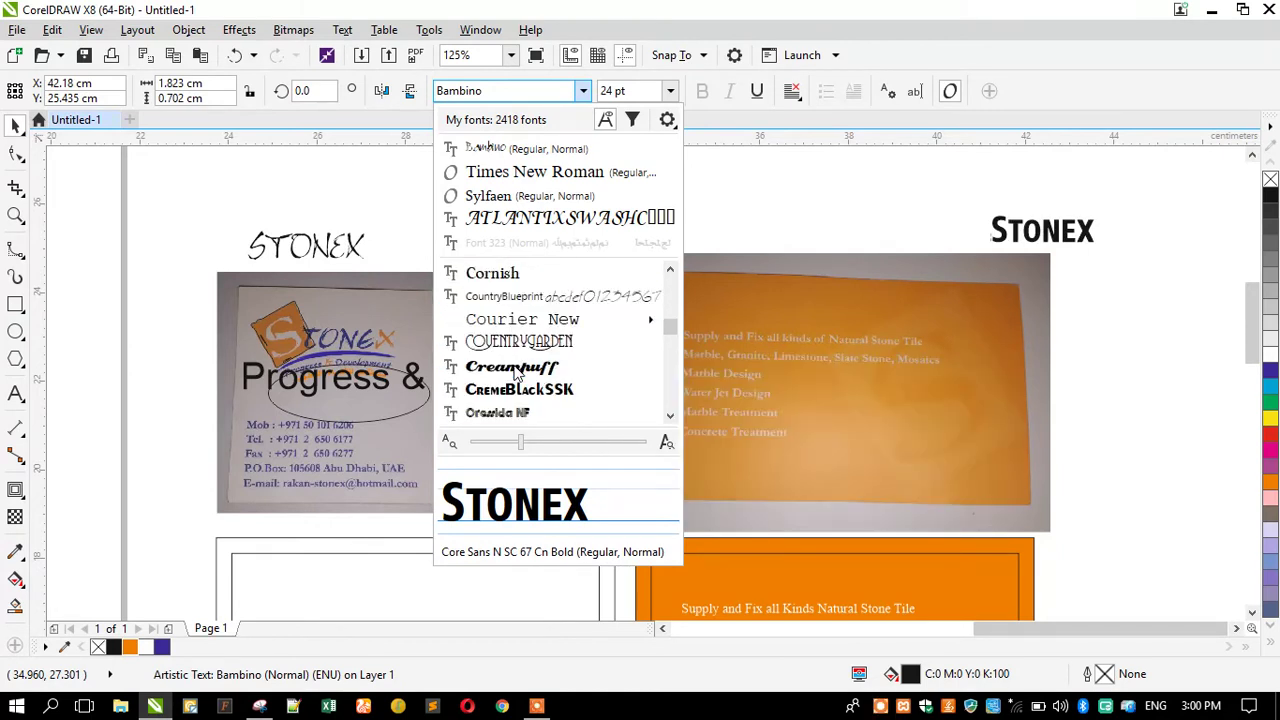
pyautogui.scroll(-2, 518, 344)
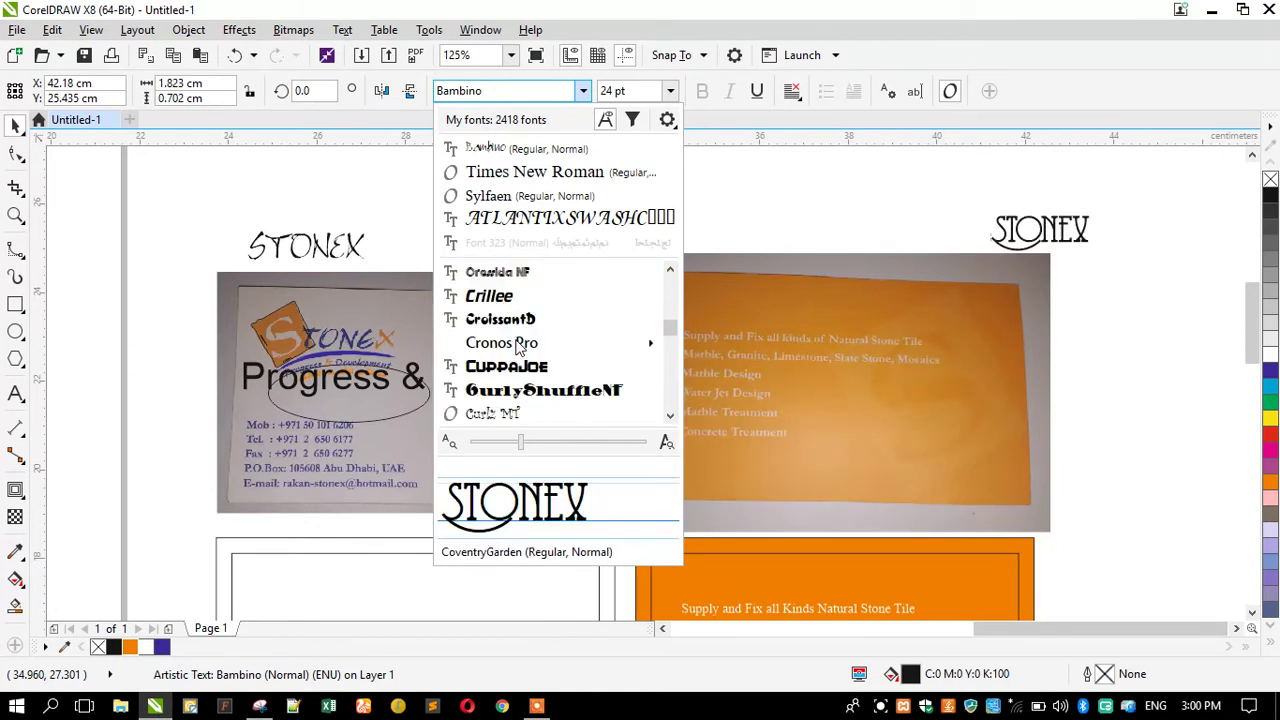
pyautogui.scroll(-1, 517, 345)
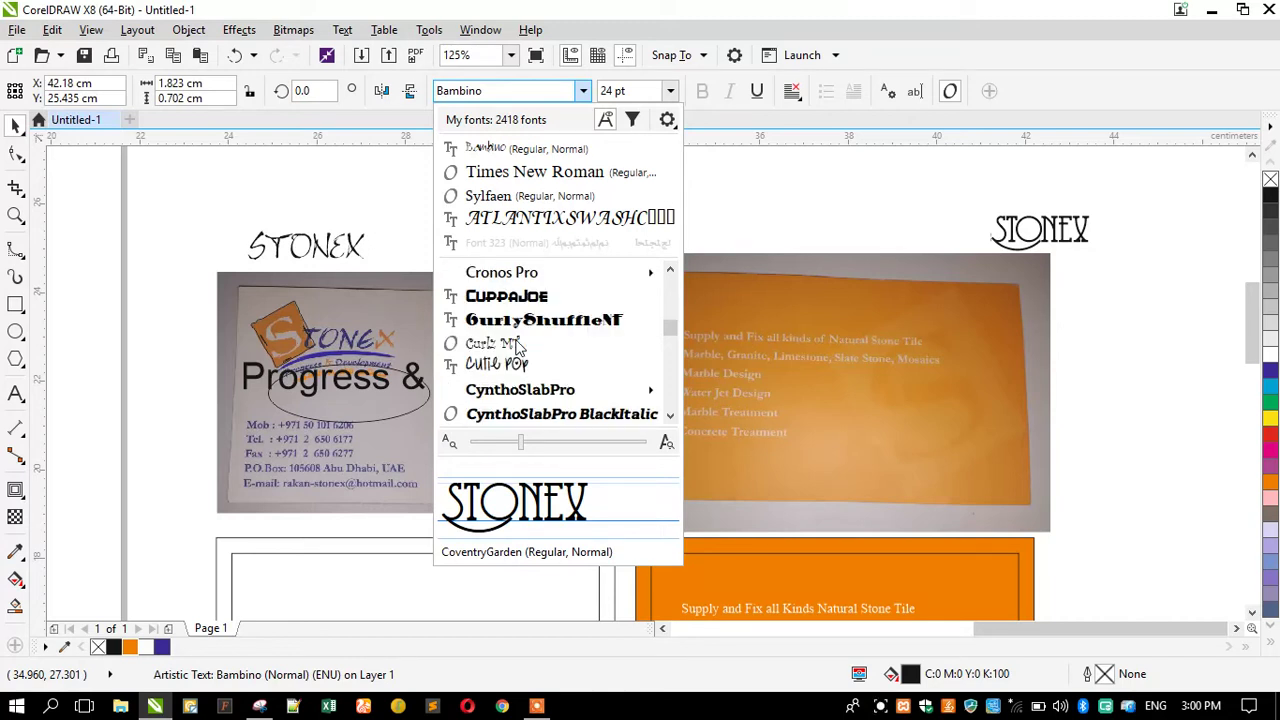
pyautogui.scroll(-1, 517, 345)
pyautogui.scroll(-1, 518, 346)
pyautogui.scroll(-3, 517, 345)
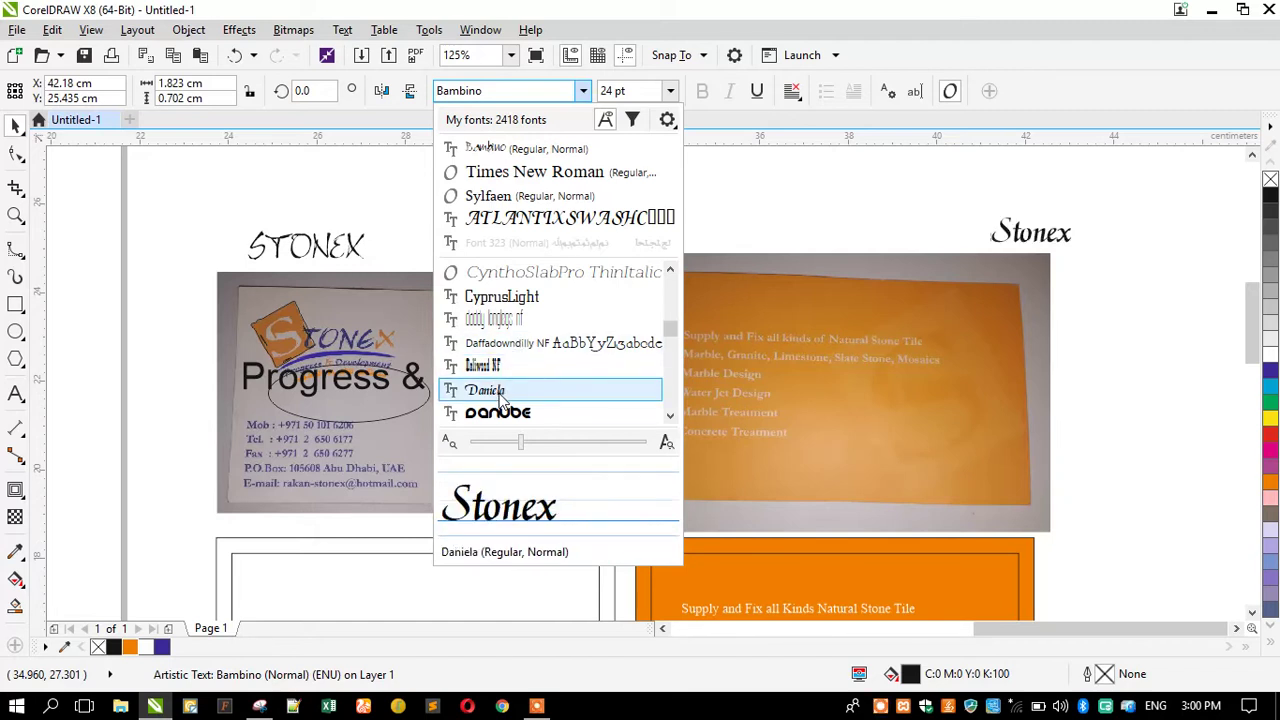
pyautogui.scroll(-1, 503, 400)
pyautogui.scroll(-1, 503, 400)
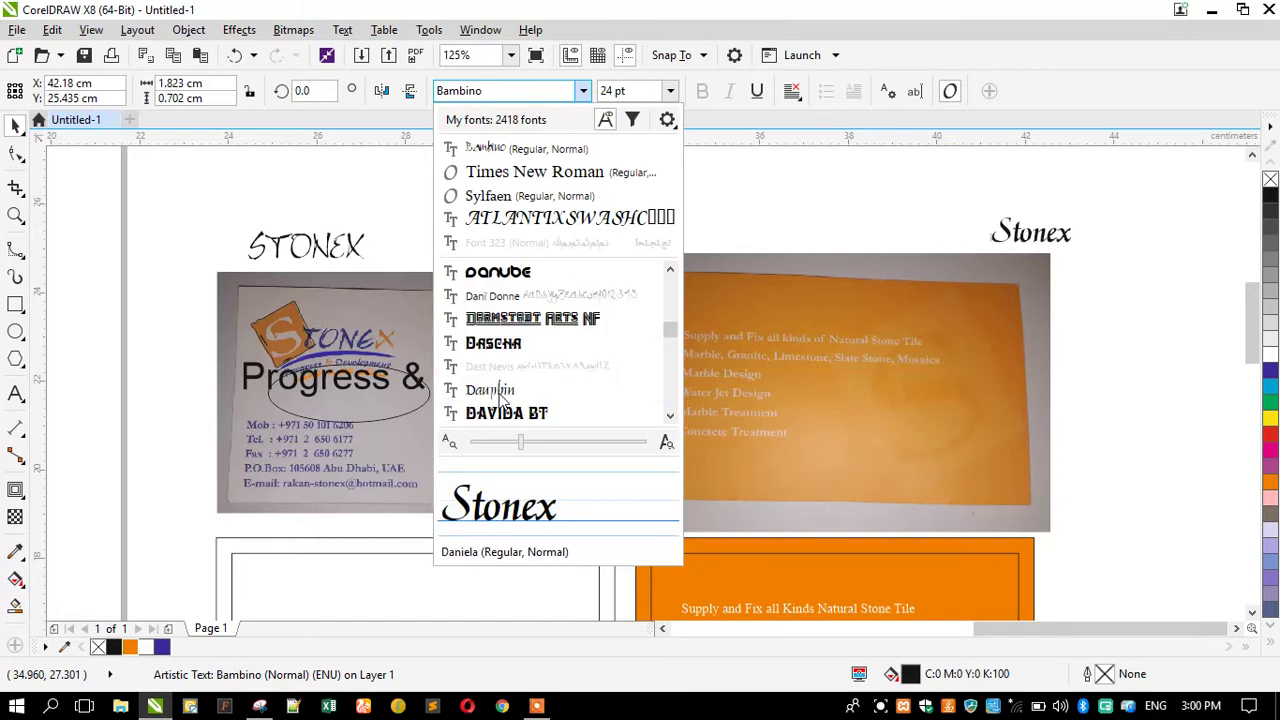
pyautogui.scroll(-1, 503, 400)
pyautogui.scroll(-4, 503, 400)
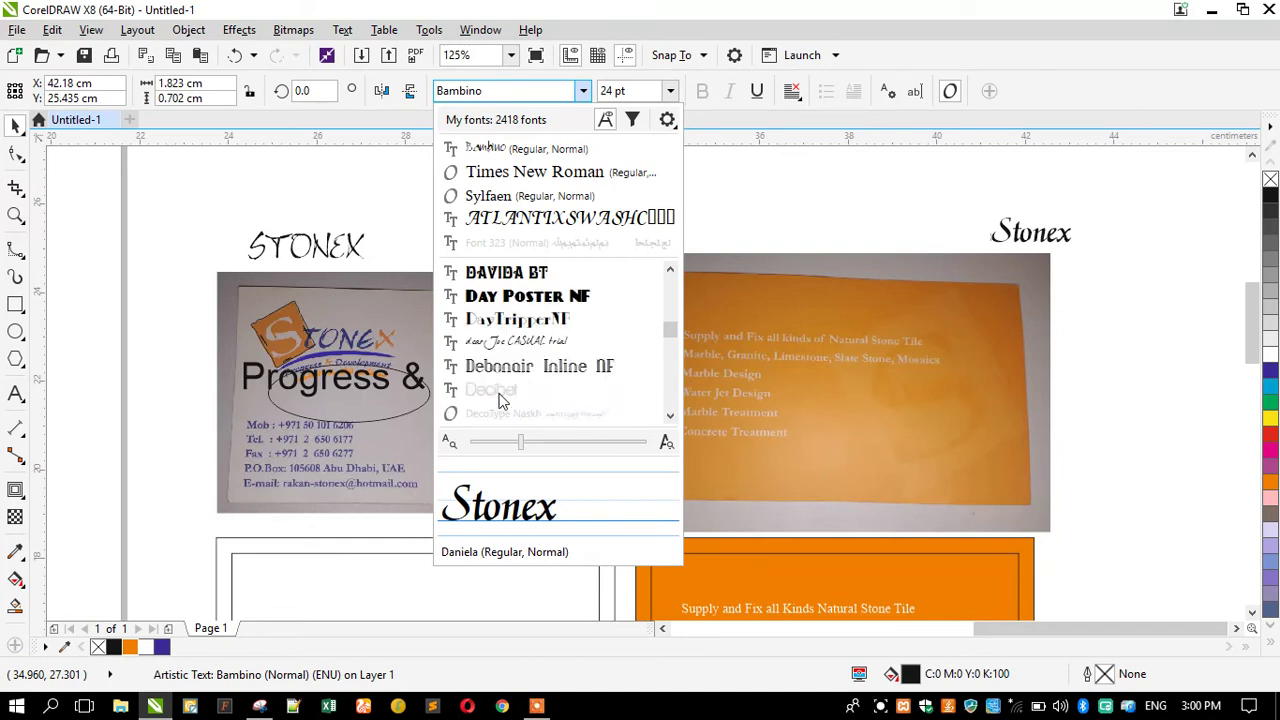
pyautogui.scroll(-2, 503, 398)
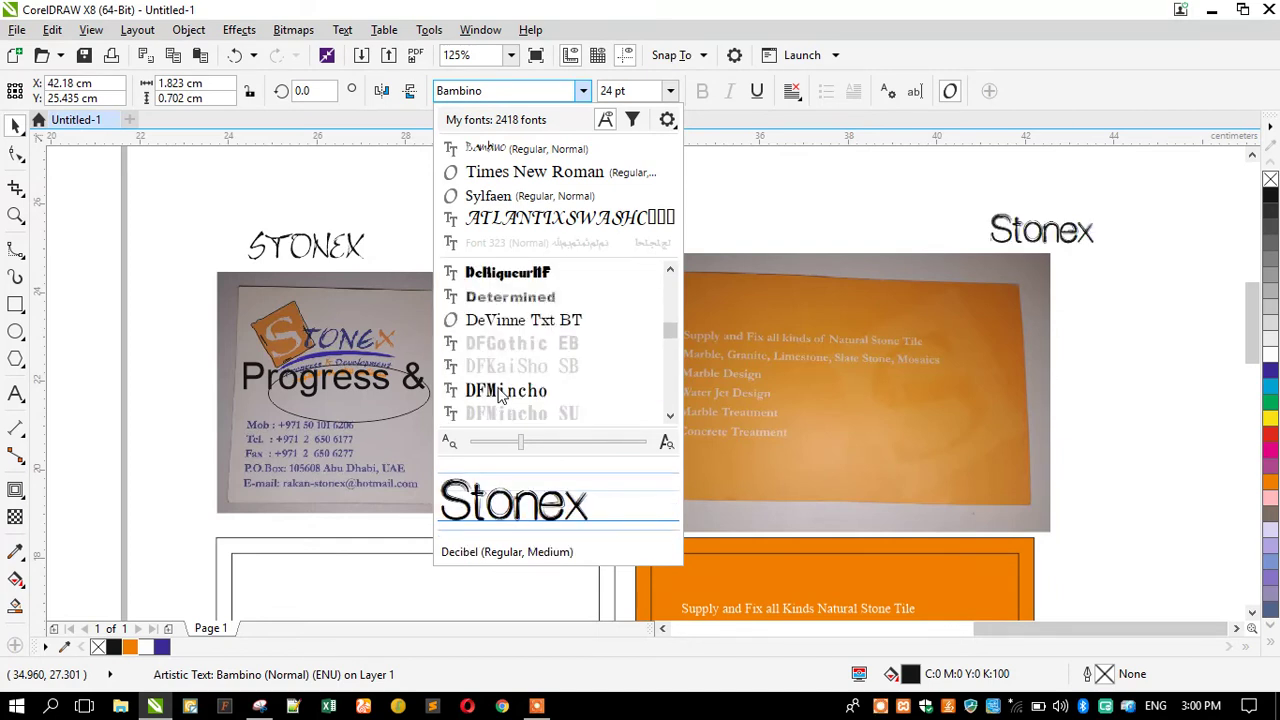
pyautogui.scroll(-1, 500, 392)
pyautogui.scroll(-2, 500, 392)
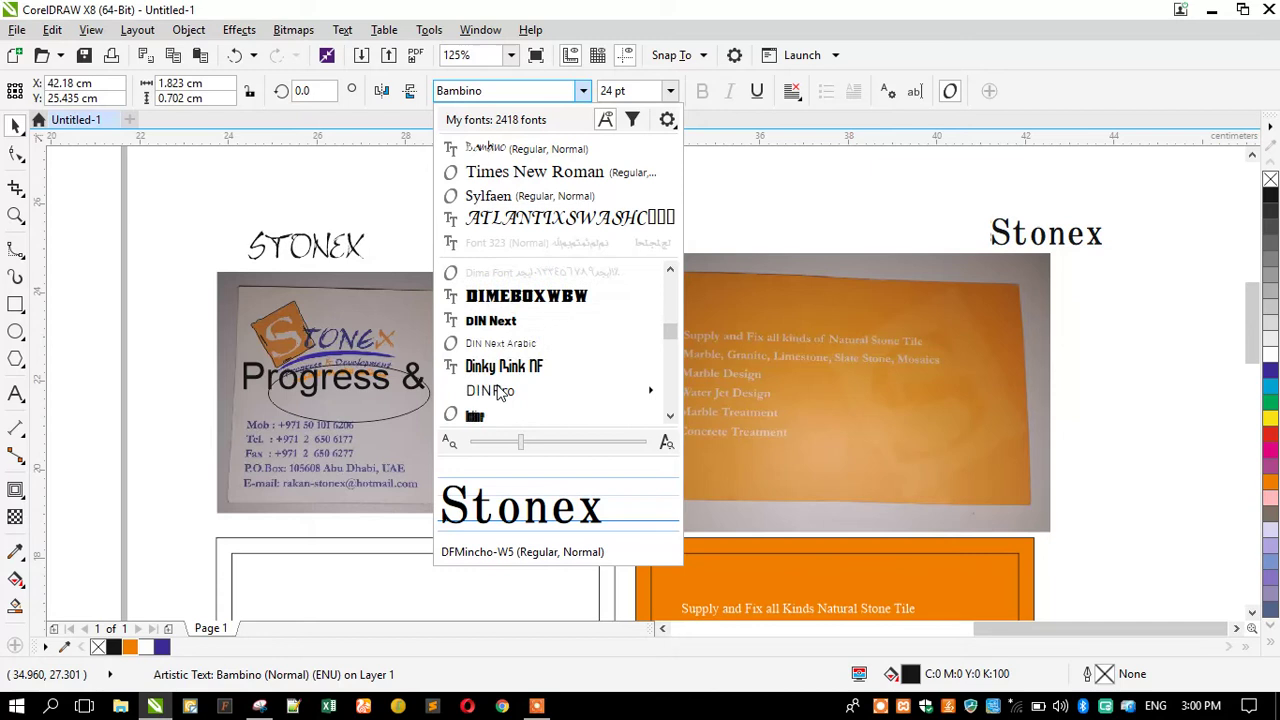
pyautogui.moveTo(505, 398)
pyautogui.scroll(-3, 505, 392)
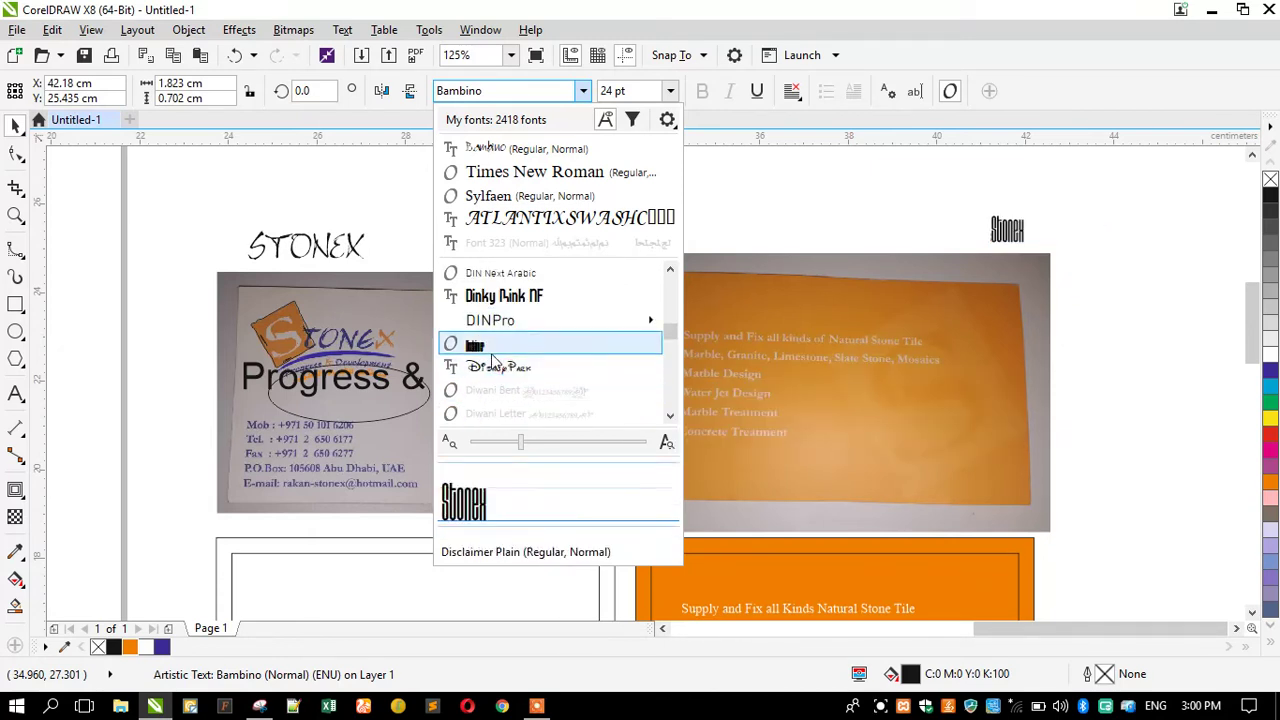
pyautogui.scroll(-3, 505, 390)
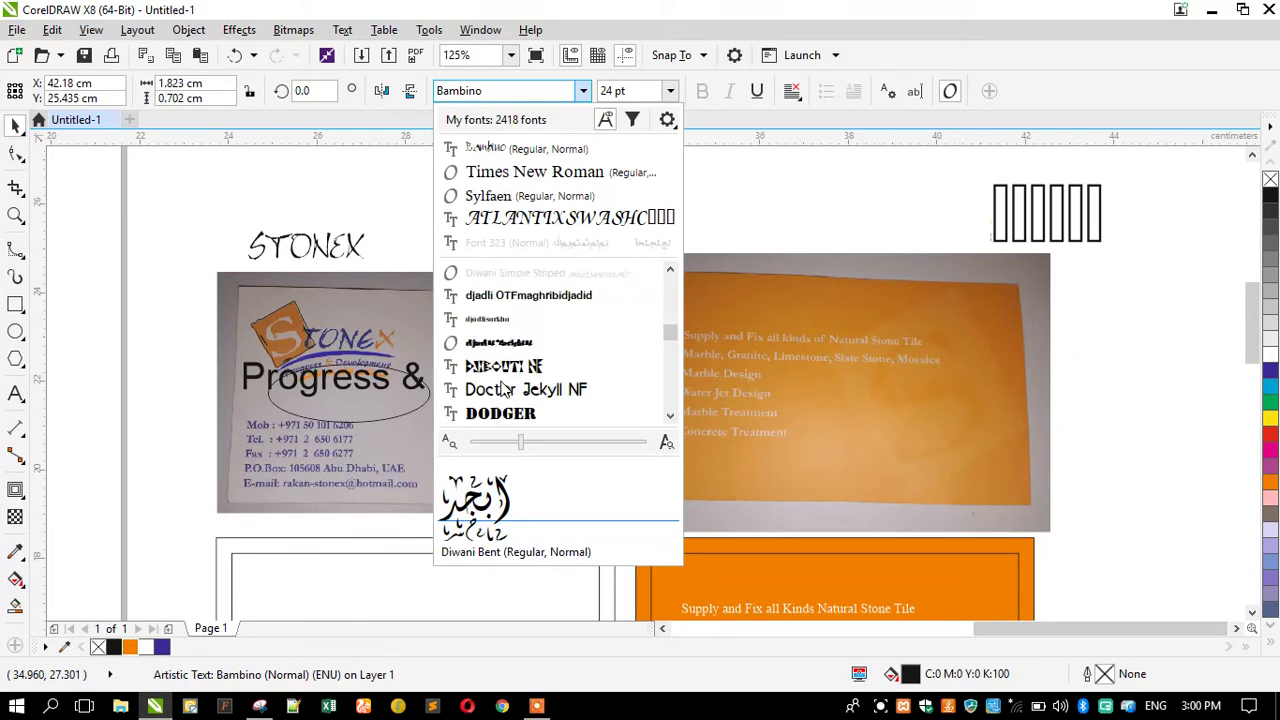
pyautogui.scroll(-3, 505, 388)
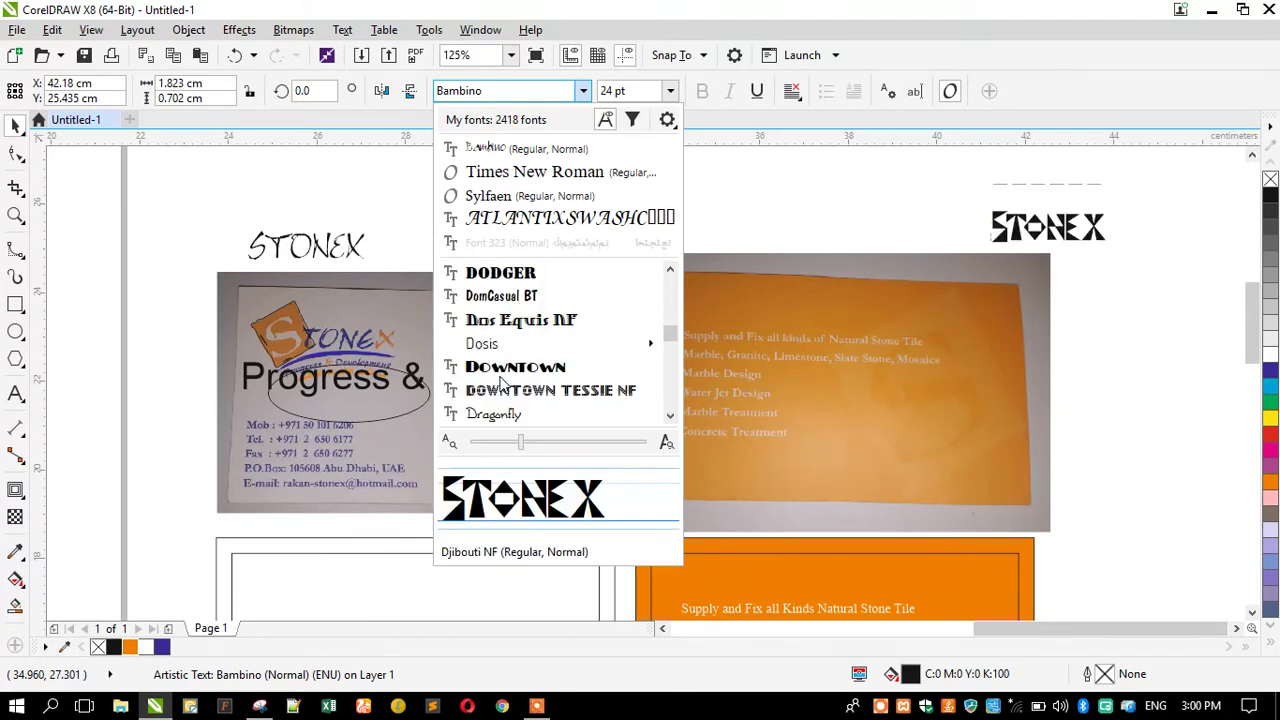
pyautogui.scroll(-3, 503, 383)
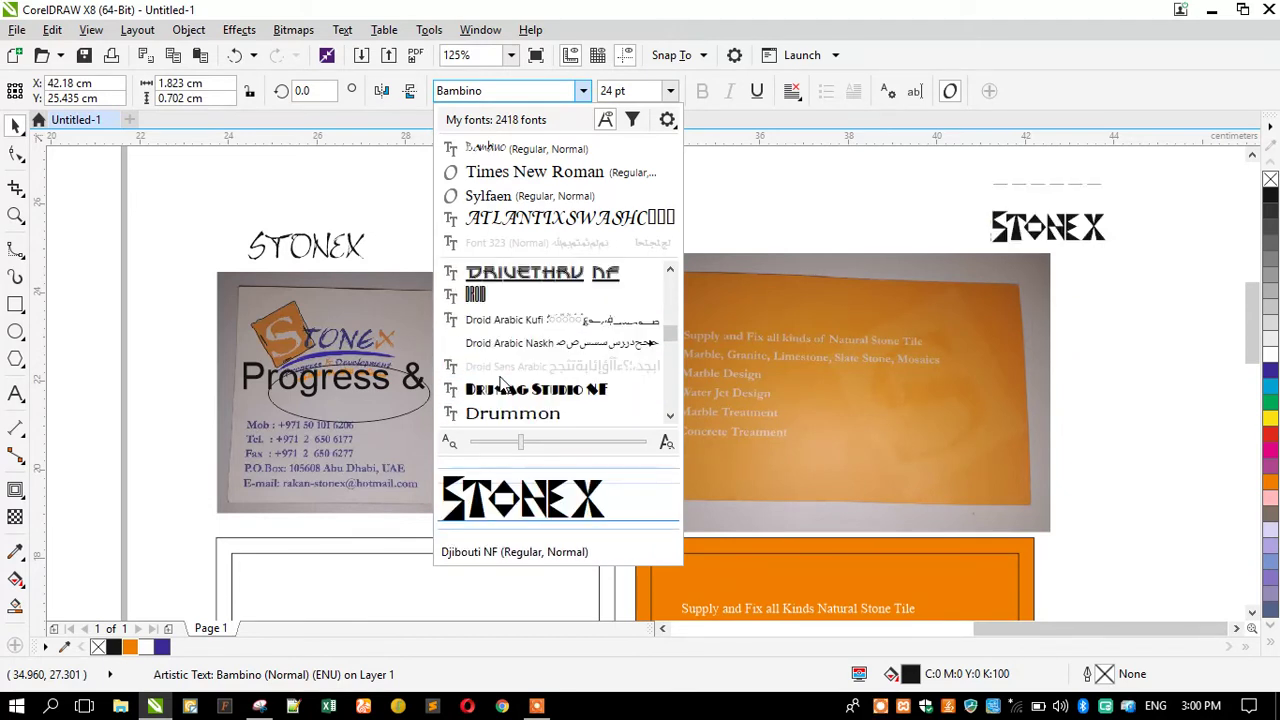
pyautogui.scroll(-1, 505, 385)
pyautogui.scroll(-1, 503, 384)
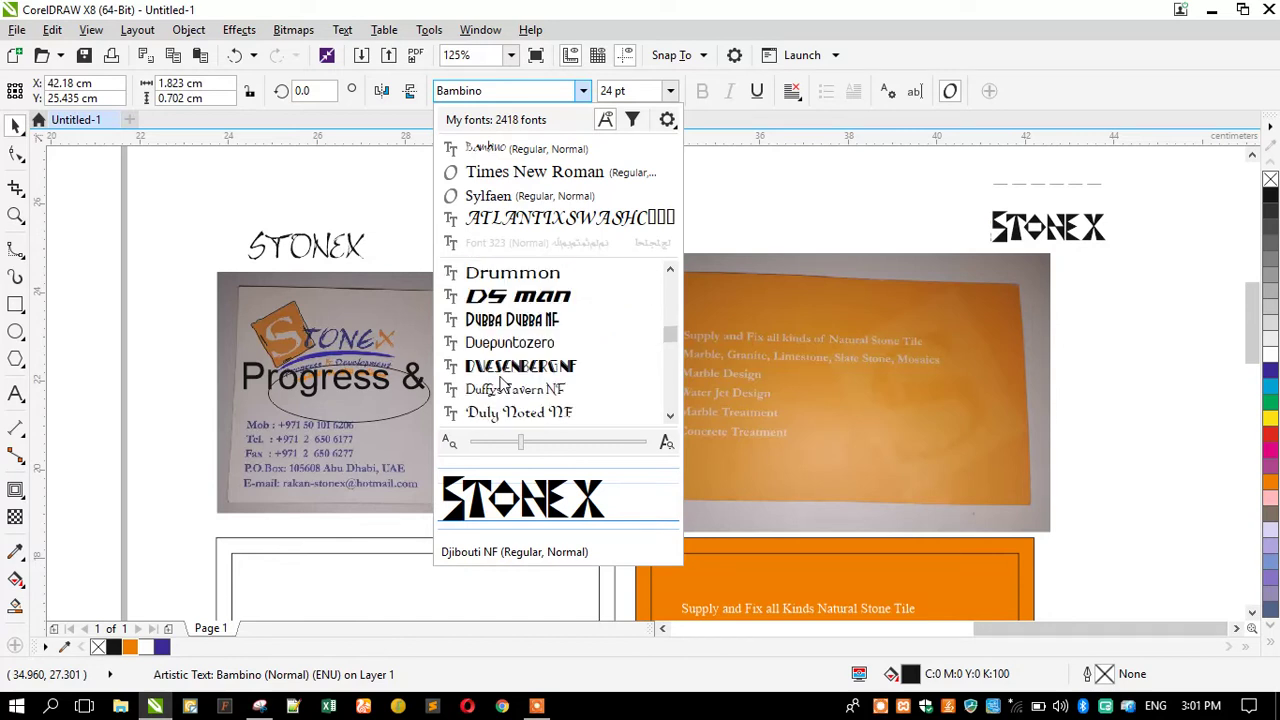
pyautogui.scroll(-2, 503, 383)
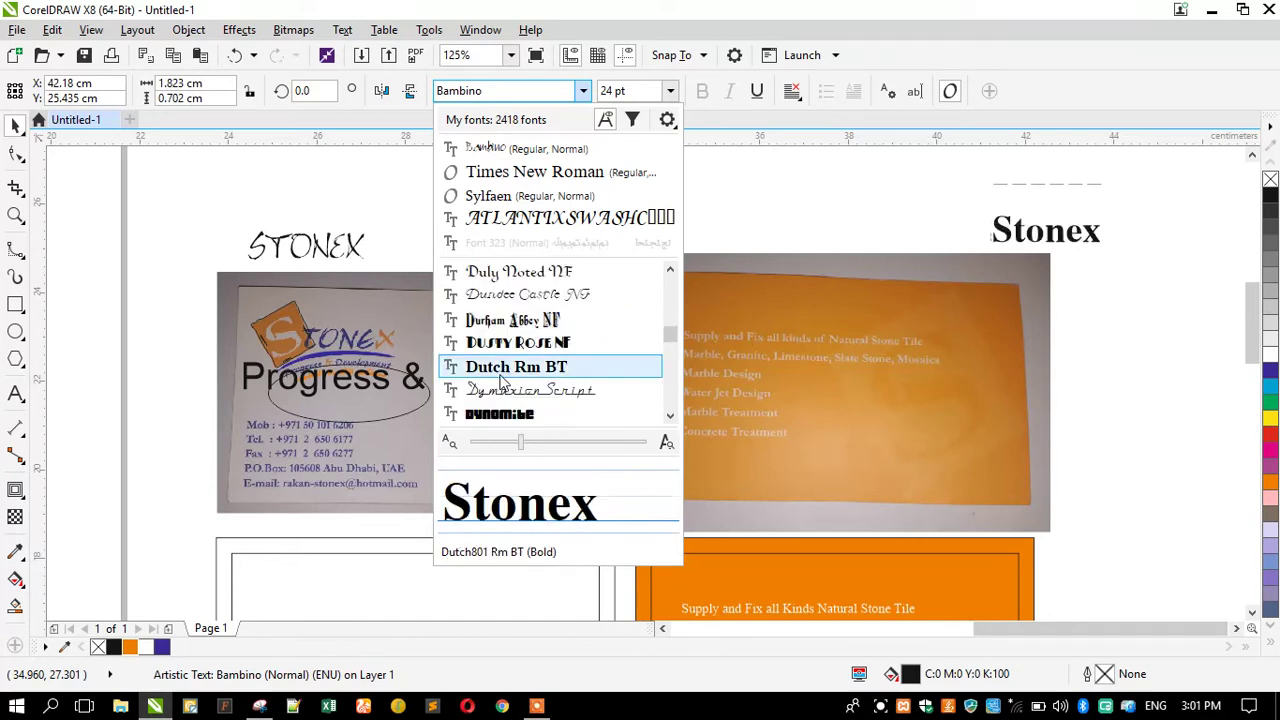
pyautogui.scroll(-2, 503, 383)
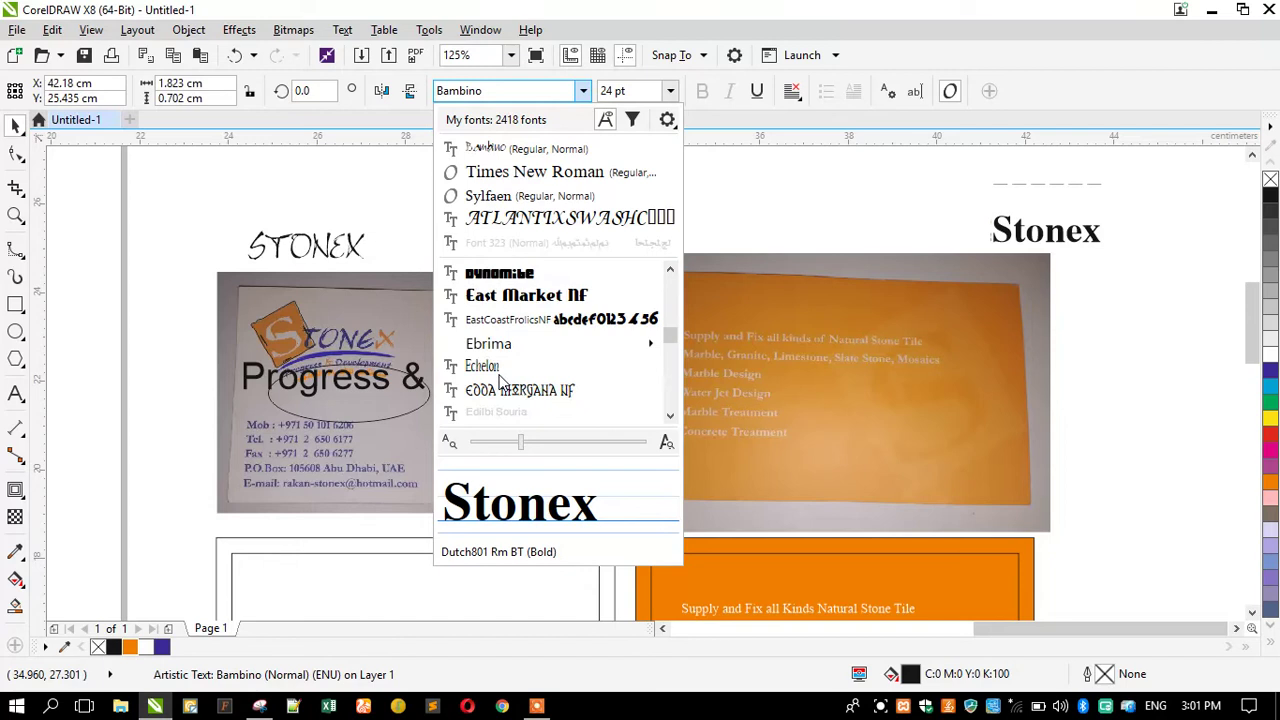
pyautogui.scroll(-1, 503, 383)
pyautogui.scroll(-2, 502, 381)
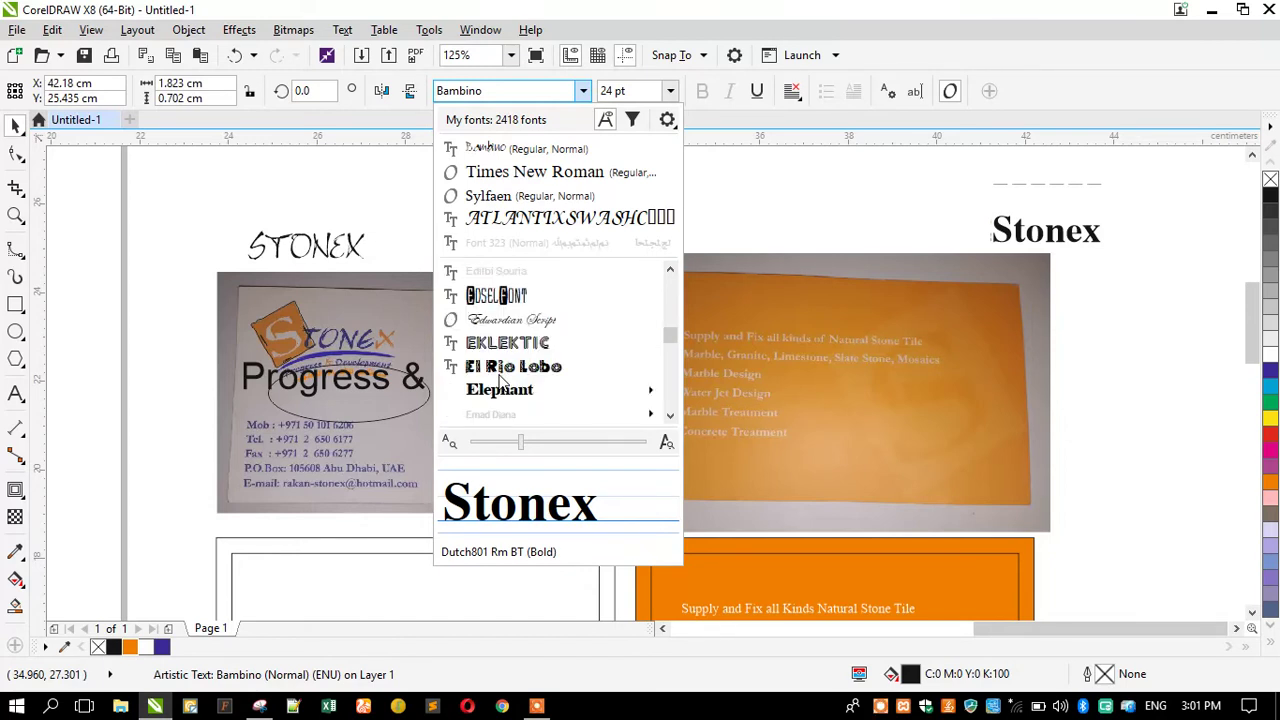
pyautogui.scroll(-2, 503, 383)
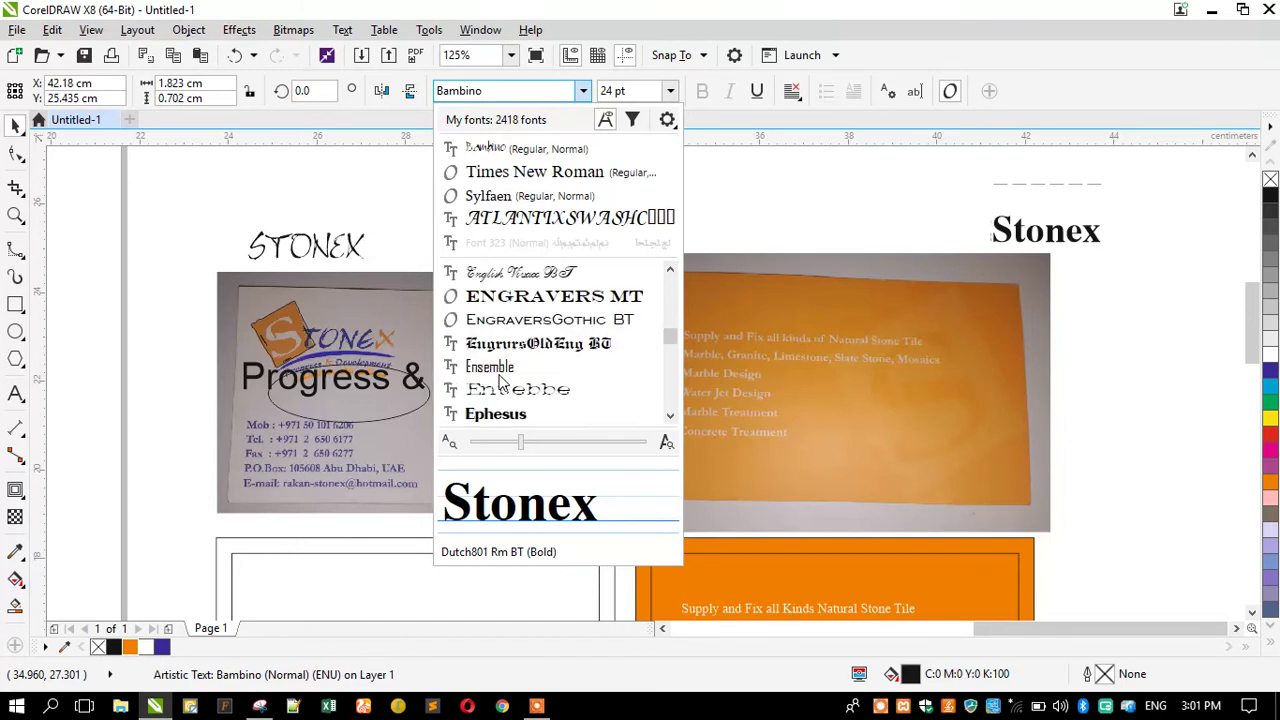
pyautogui.scroll(-2, 503, 383)
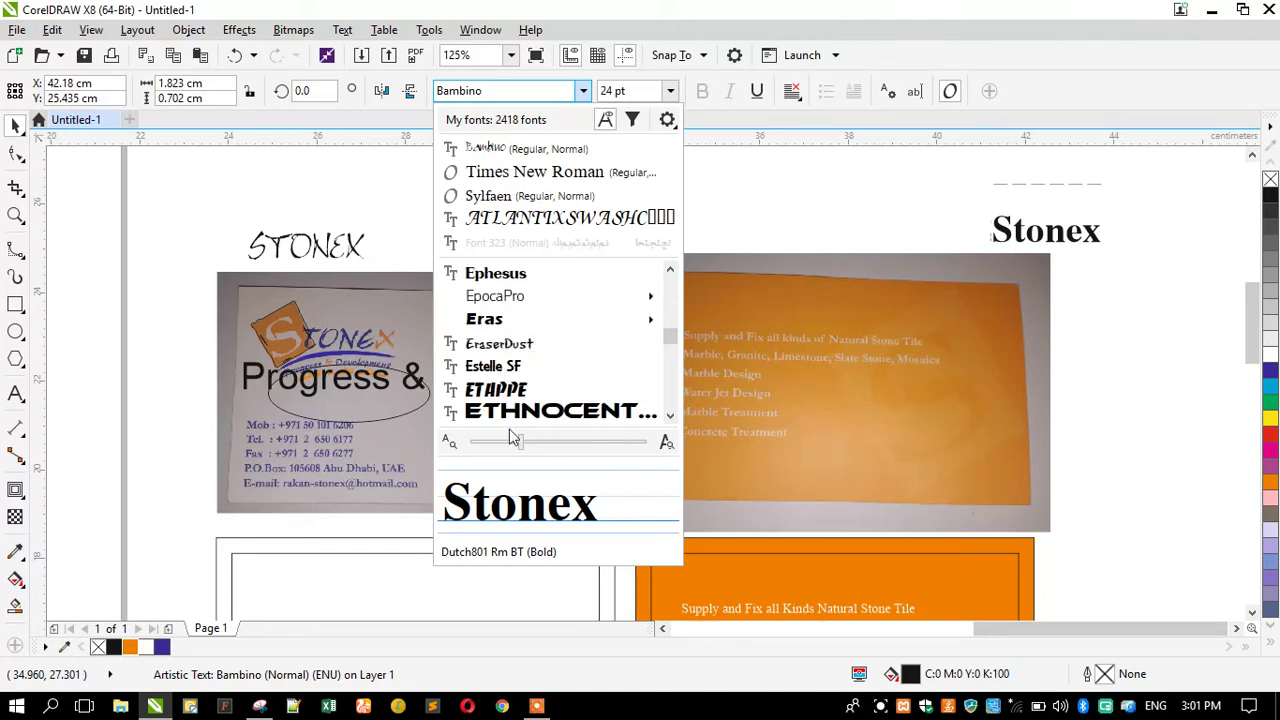
pyautogui.scroll(-1, 711, 397)
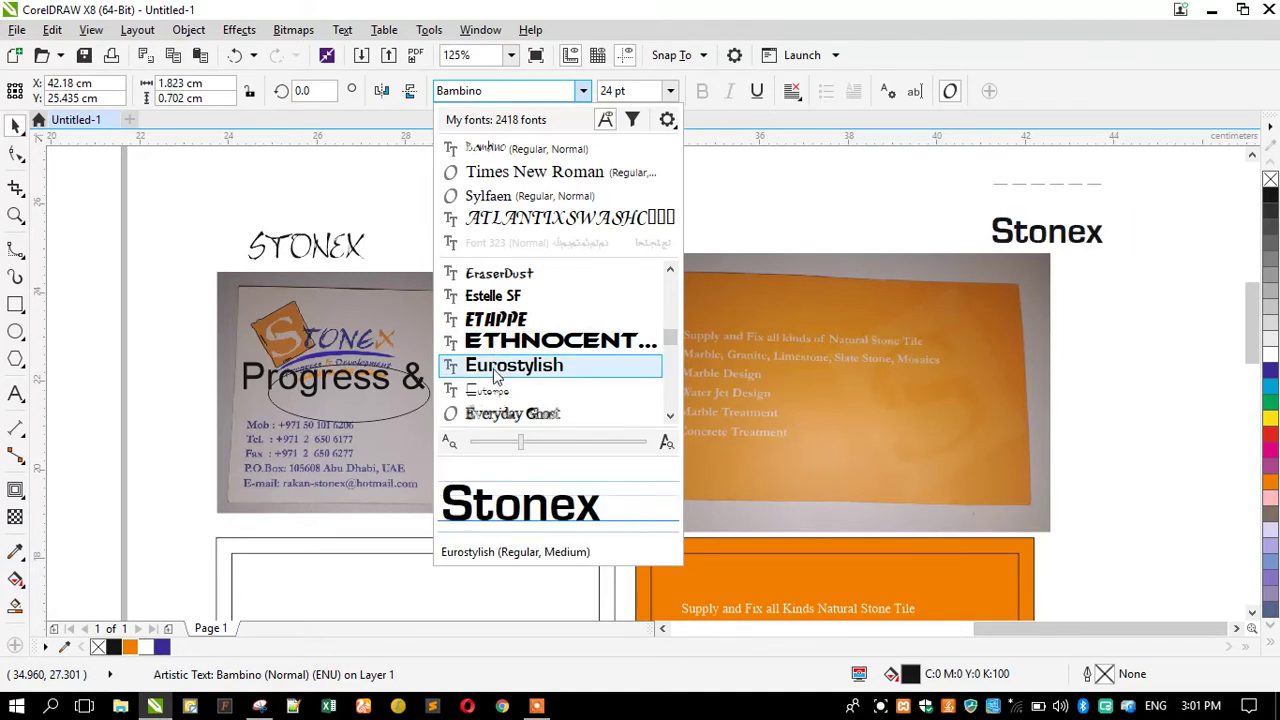
# Preview installed fonts on Stonex down past the Lucida fonts to a_Lugger, leaving Bambino applied.
pyautogui.scroll(-1, 495, 372)
pyautogui.scroll(-1, 495, 372)
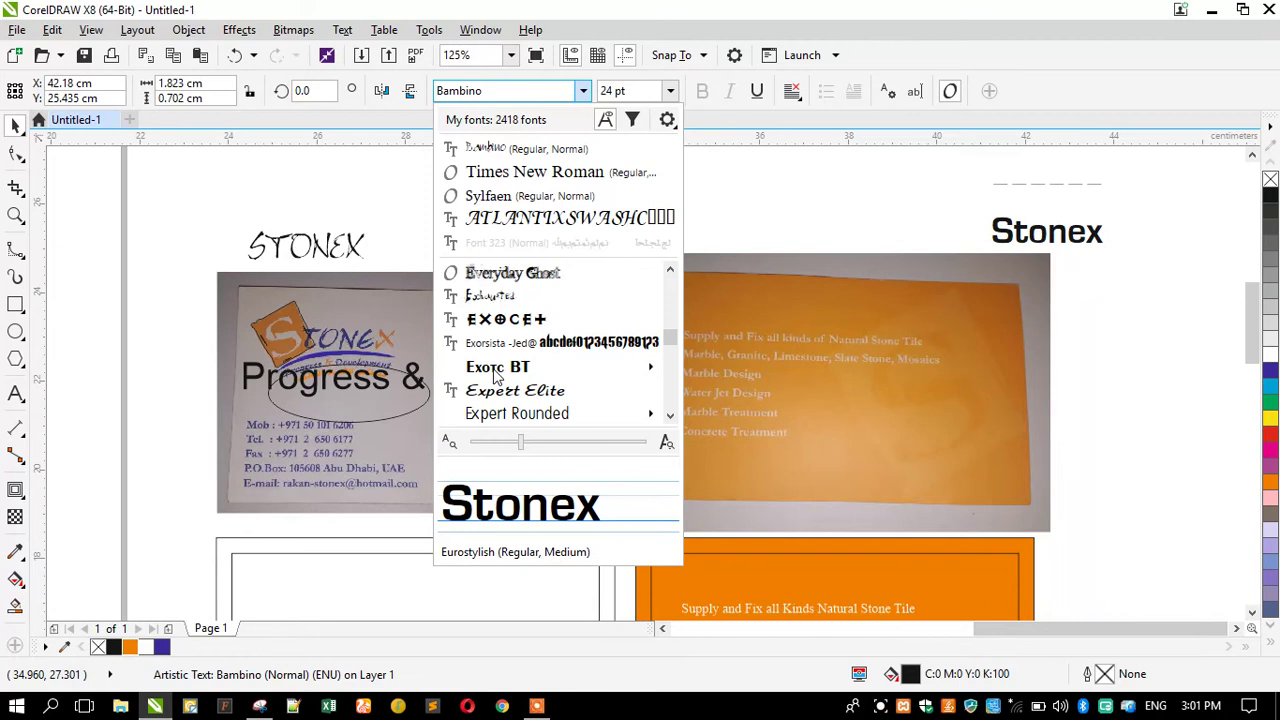
pyautogui.scroll(-1, 495, 372)
pyautogui.scroll(-1, 495, 372)
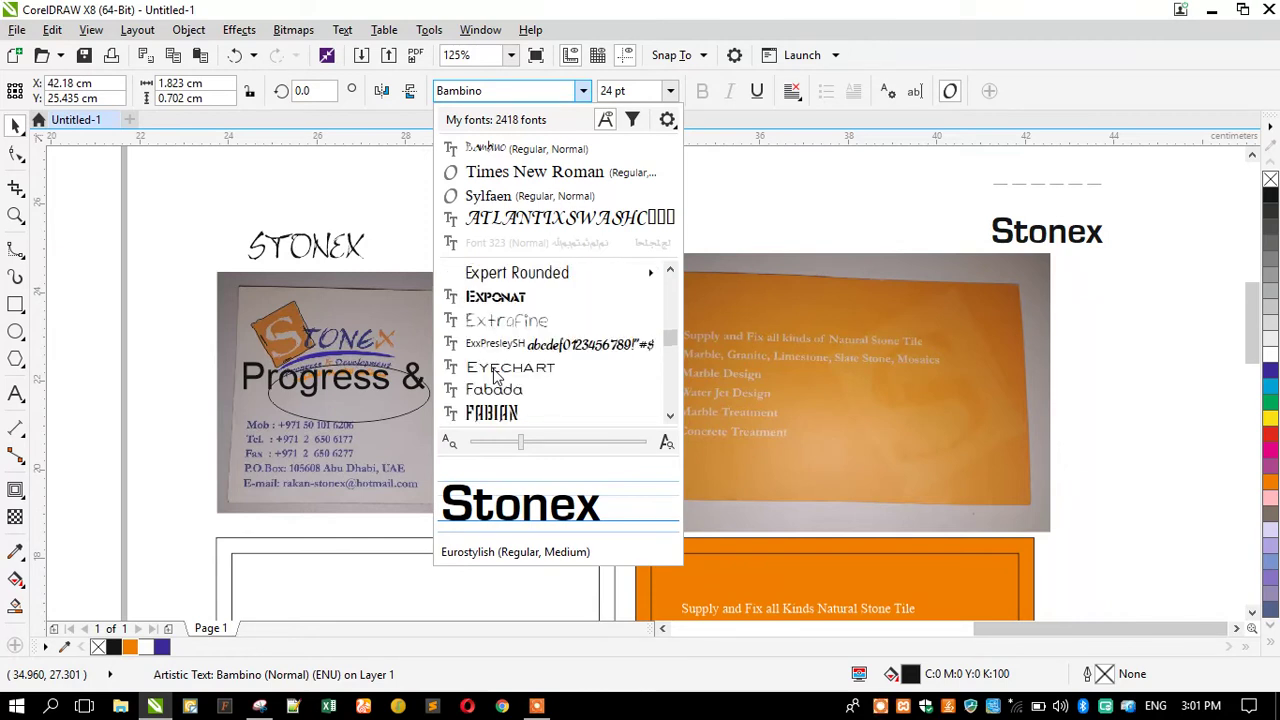
pyautogui.scroll(-3, 495, 372)
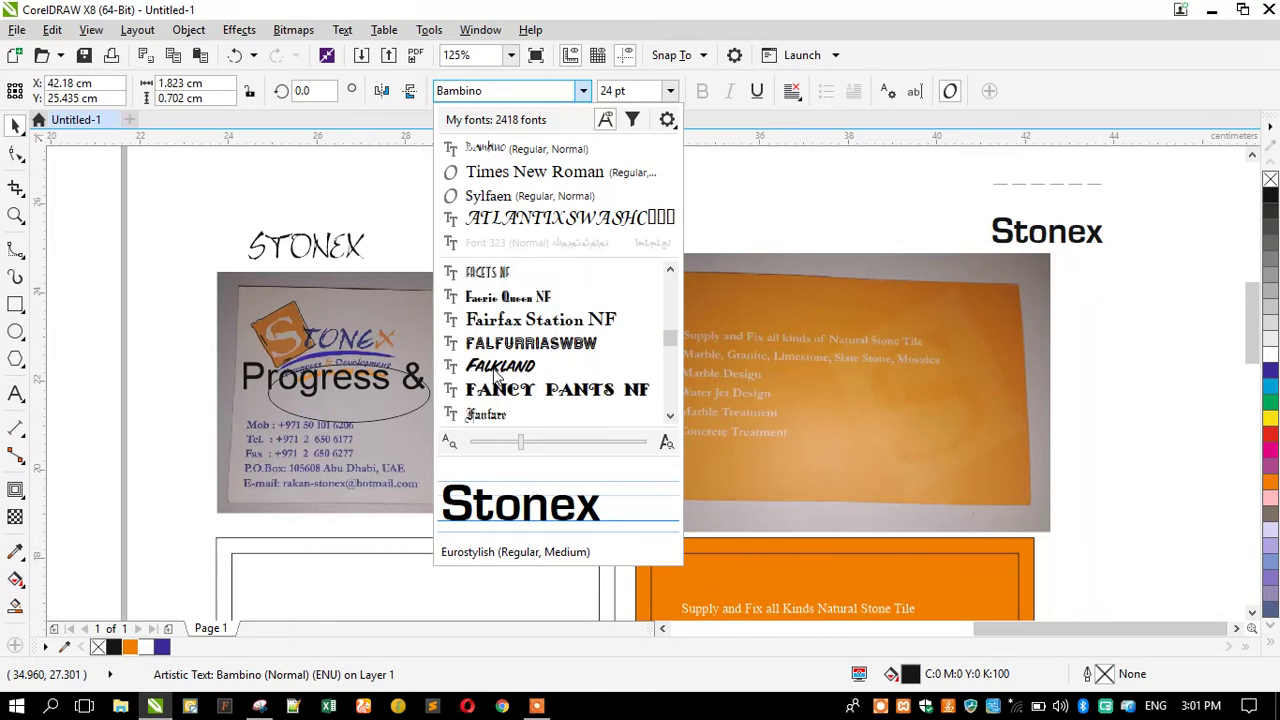
pyautogui.scroll(-1, 495, 372)
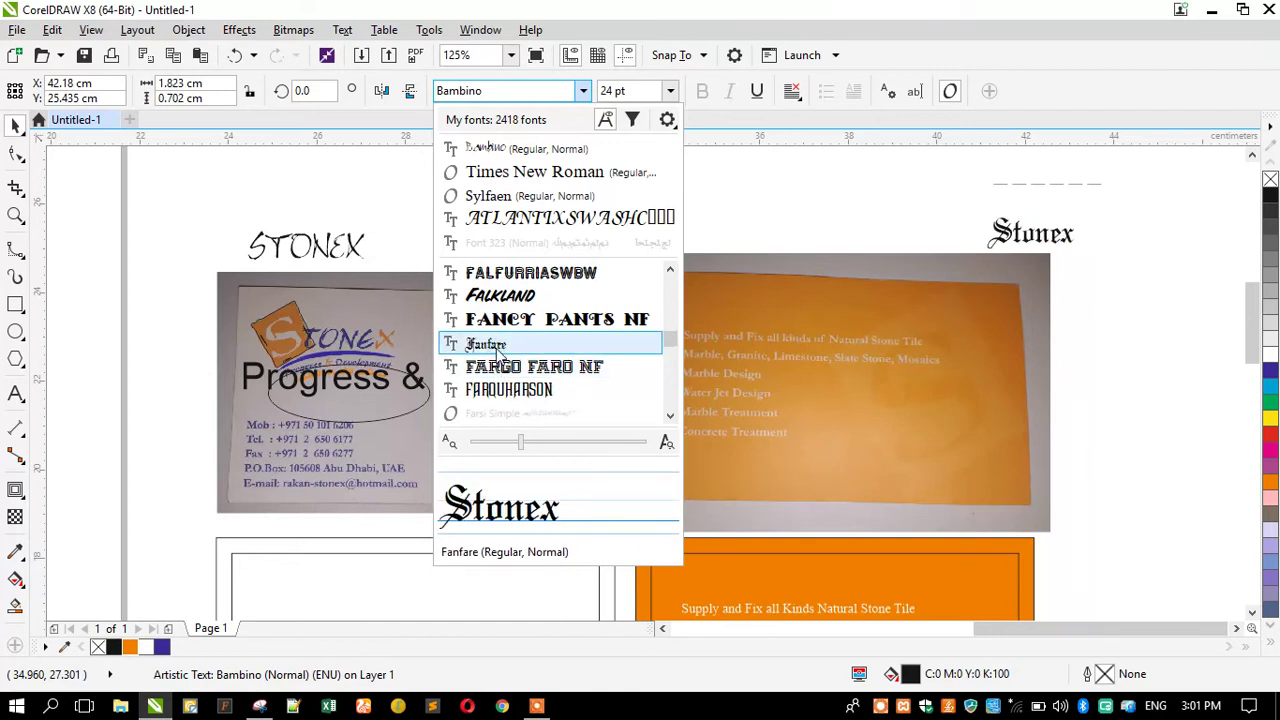
pyautogui.scroll(-1, 495, 372)
pyautogui.scroll(-1, 493, 367)
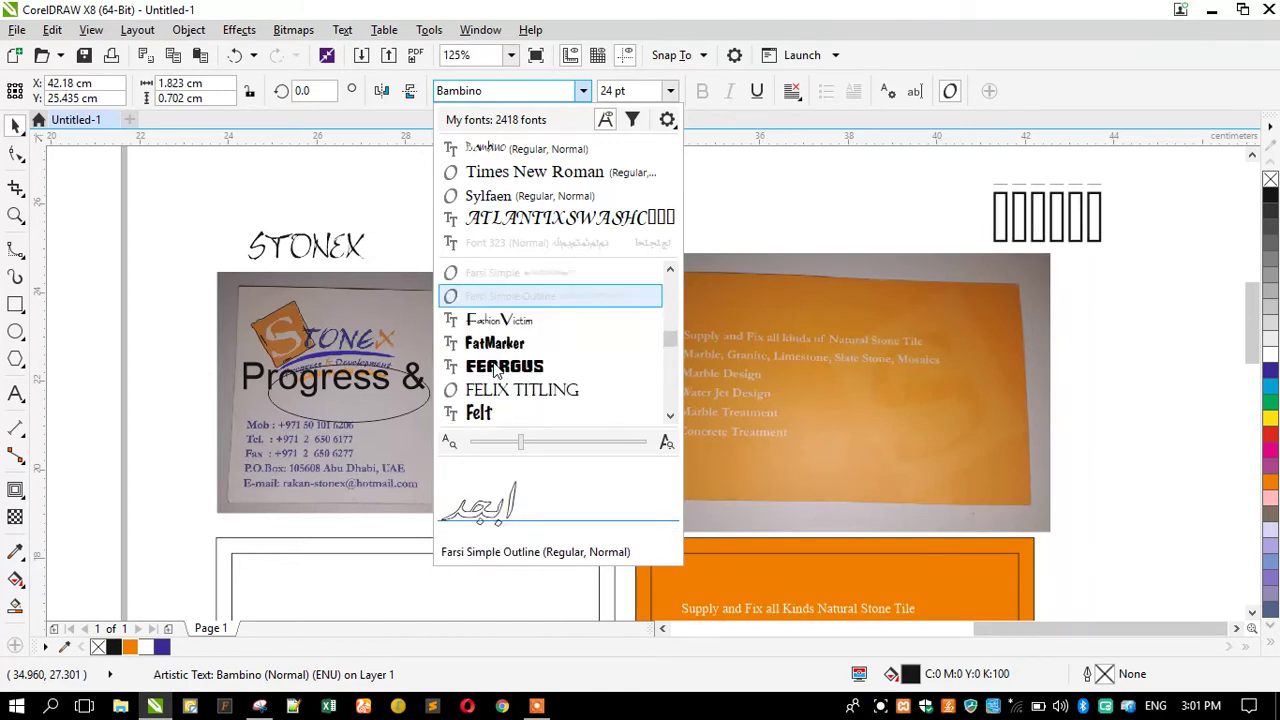
pyautogui.scroll(-2, 496, 388)
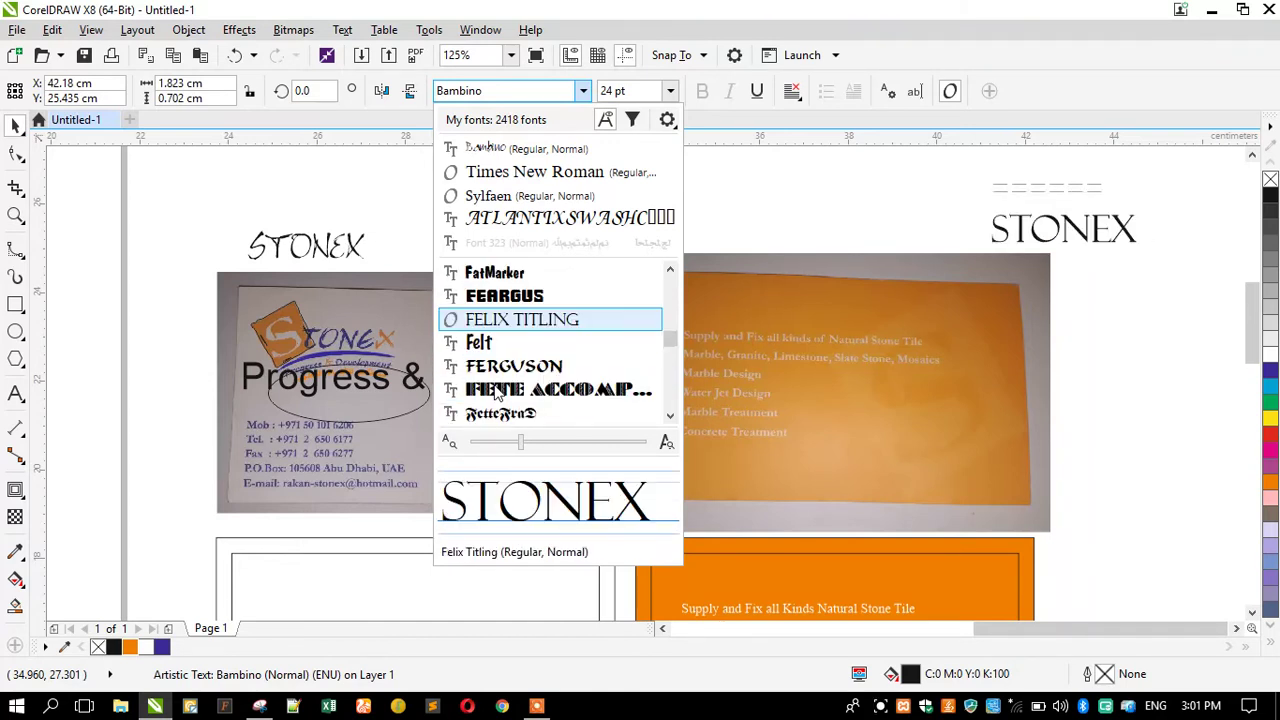
pyautogui.scroll(-1, 497, 390)
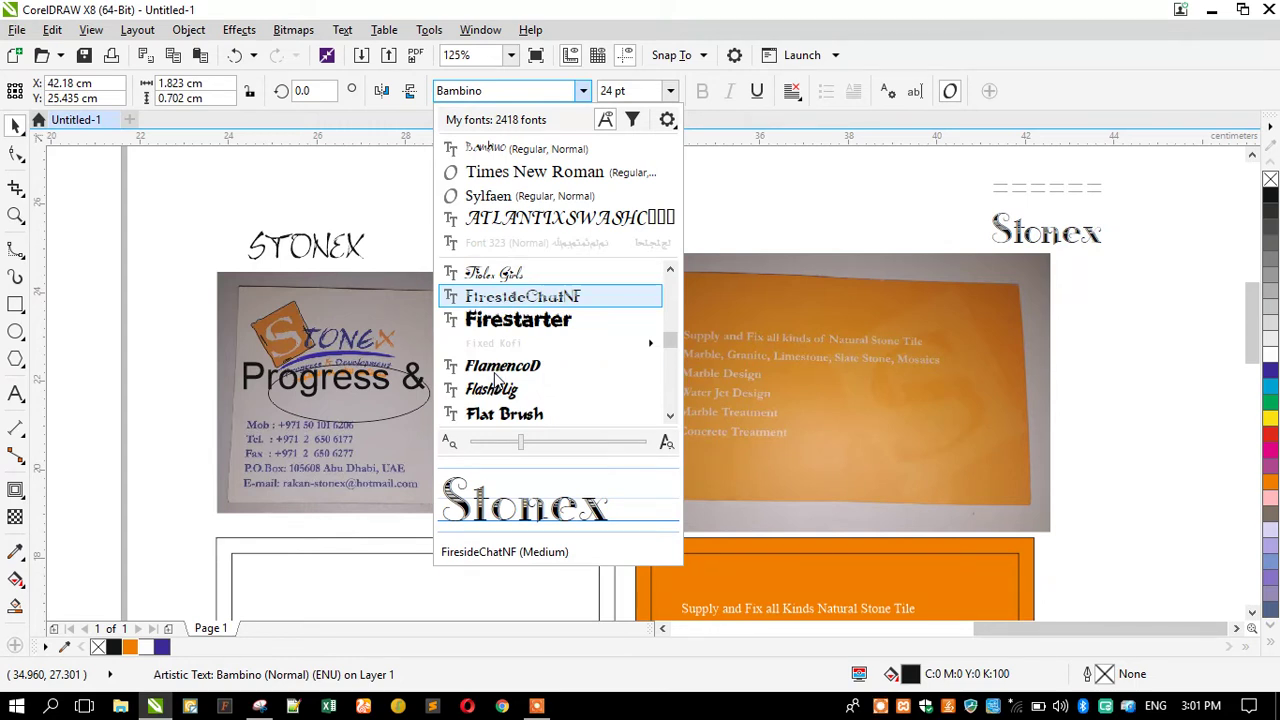
pyautogui.scroll(-1, 495, 400)
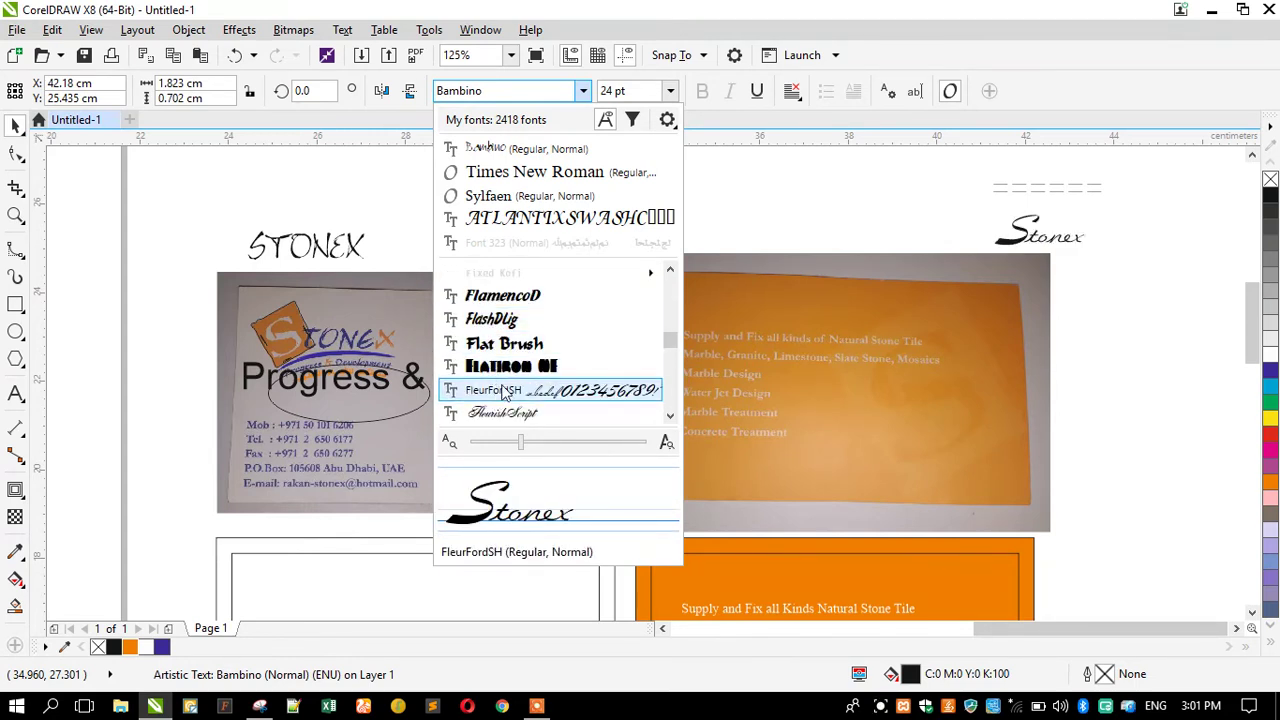
pyautogui.scroll(-1, 503, 392)
pyautogui.scroll(-1, 503, 392)
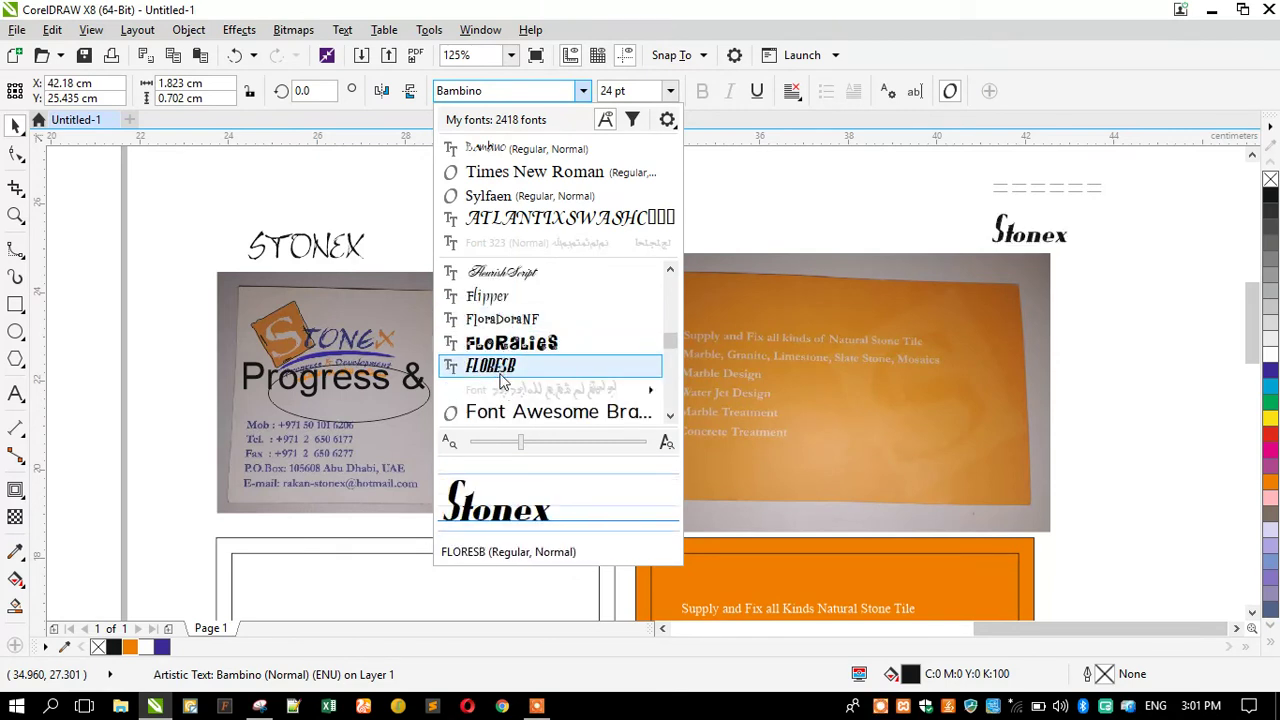
pyautogui.scroll(-1, 503, 382)
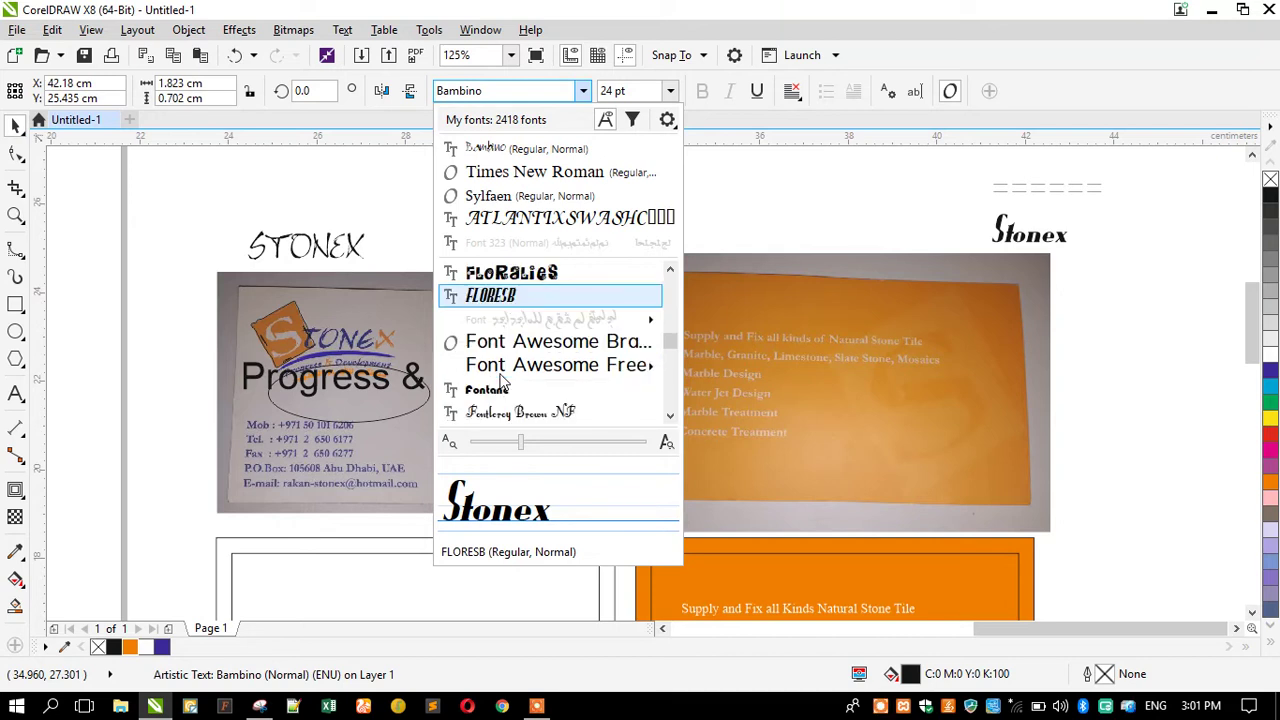
pyautogui.scroll(-1, 503, 382)
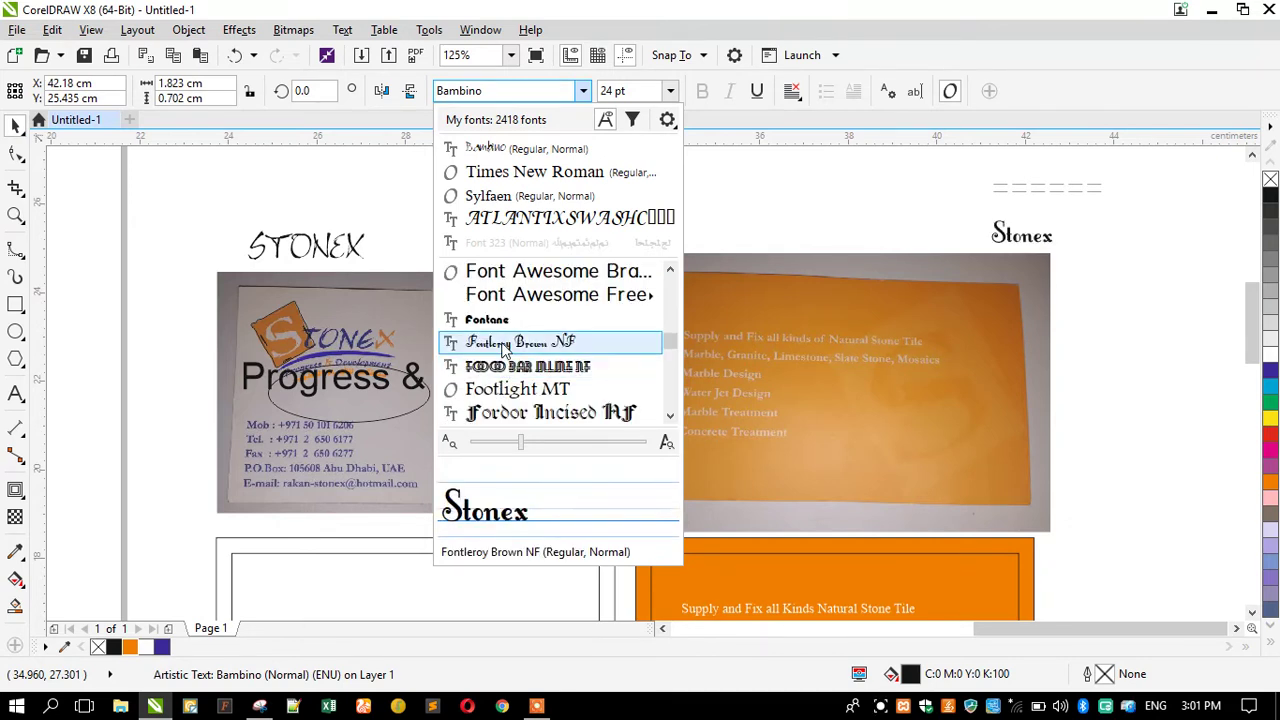
pyautogui.scroll(-1, 506, 380)
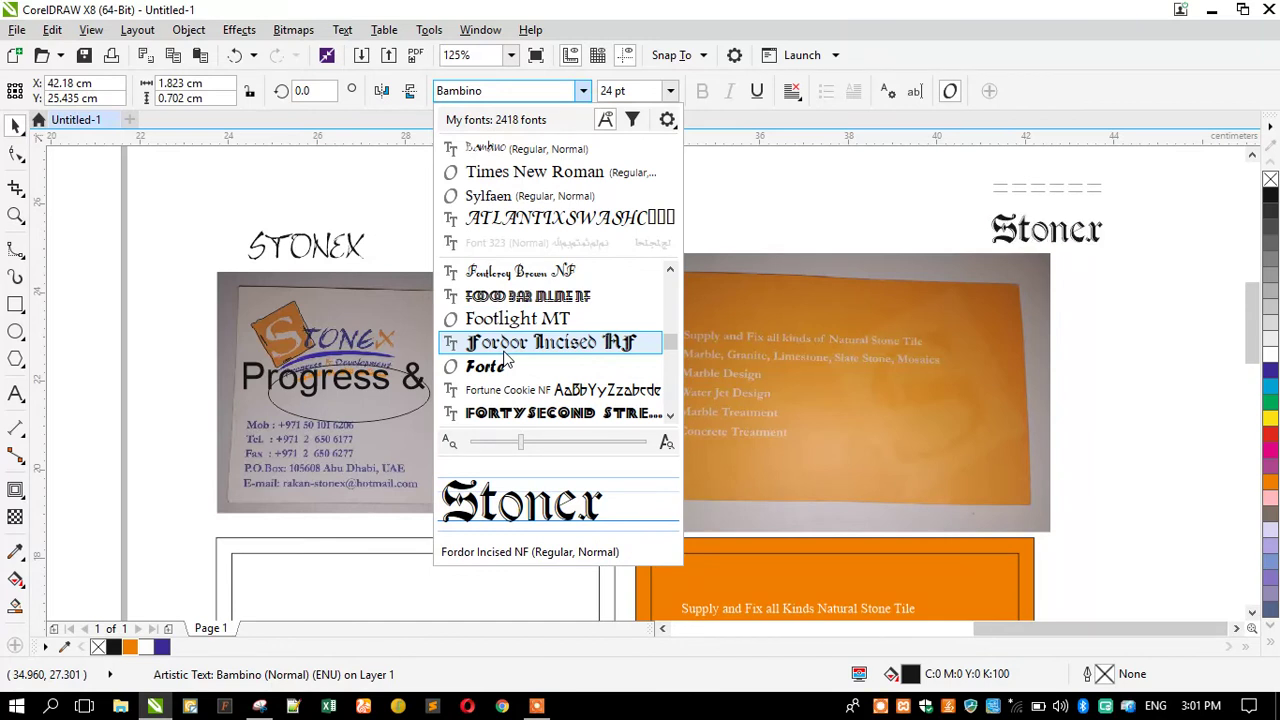
pyautogui.scroll(-1, 504, 390)
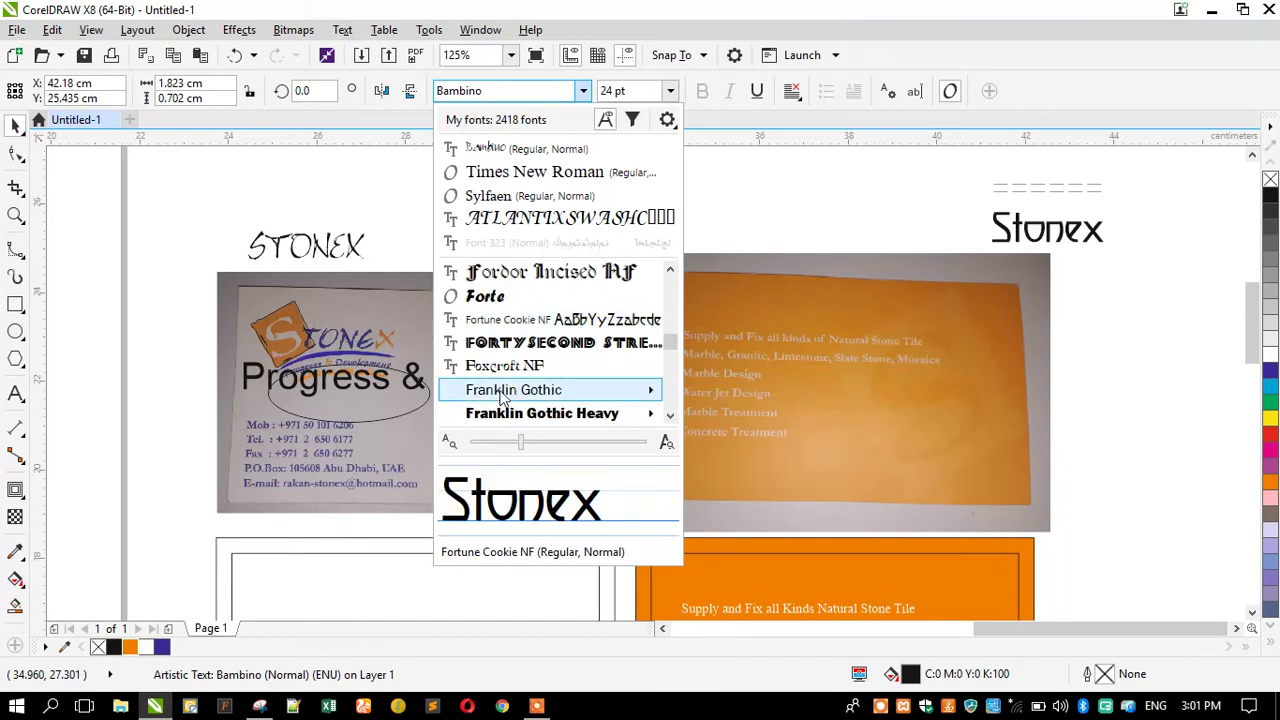
pyautogui.scroll(-1, 506, 372)
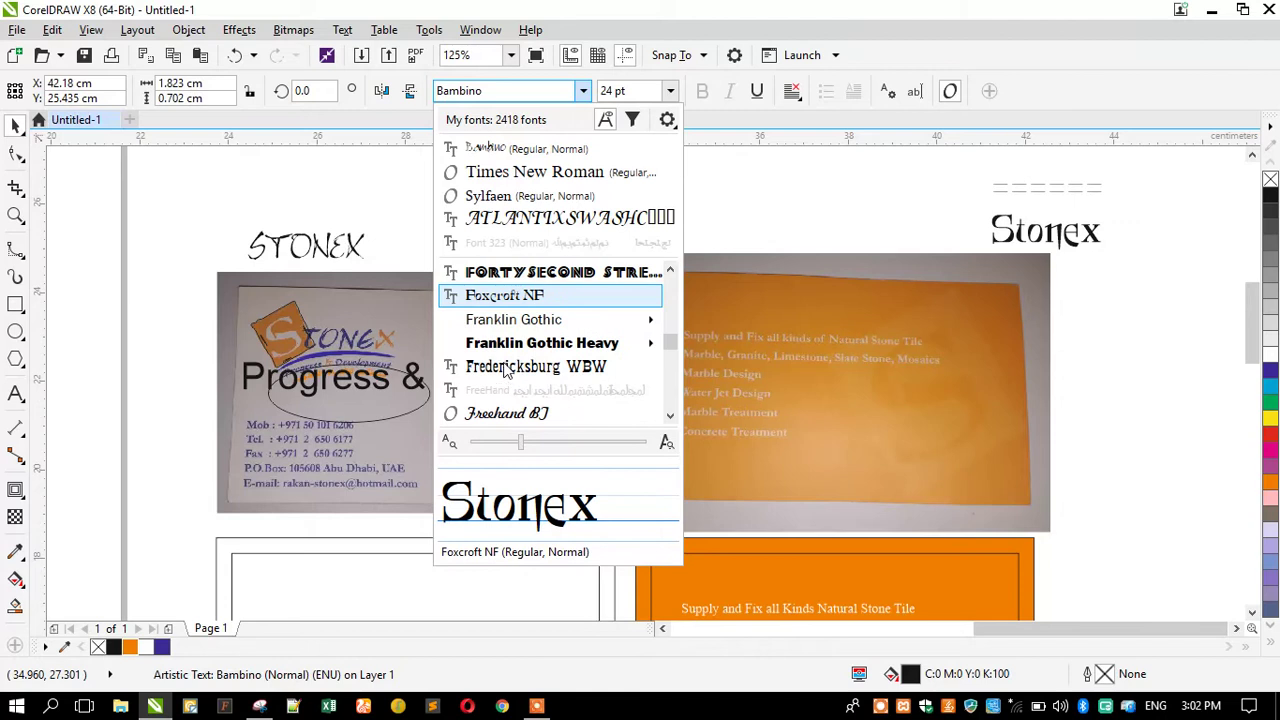
pyautogui.scroll(-1, 506, 370)
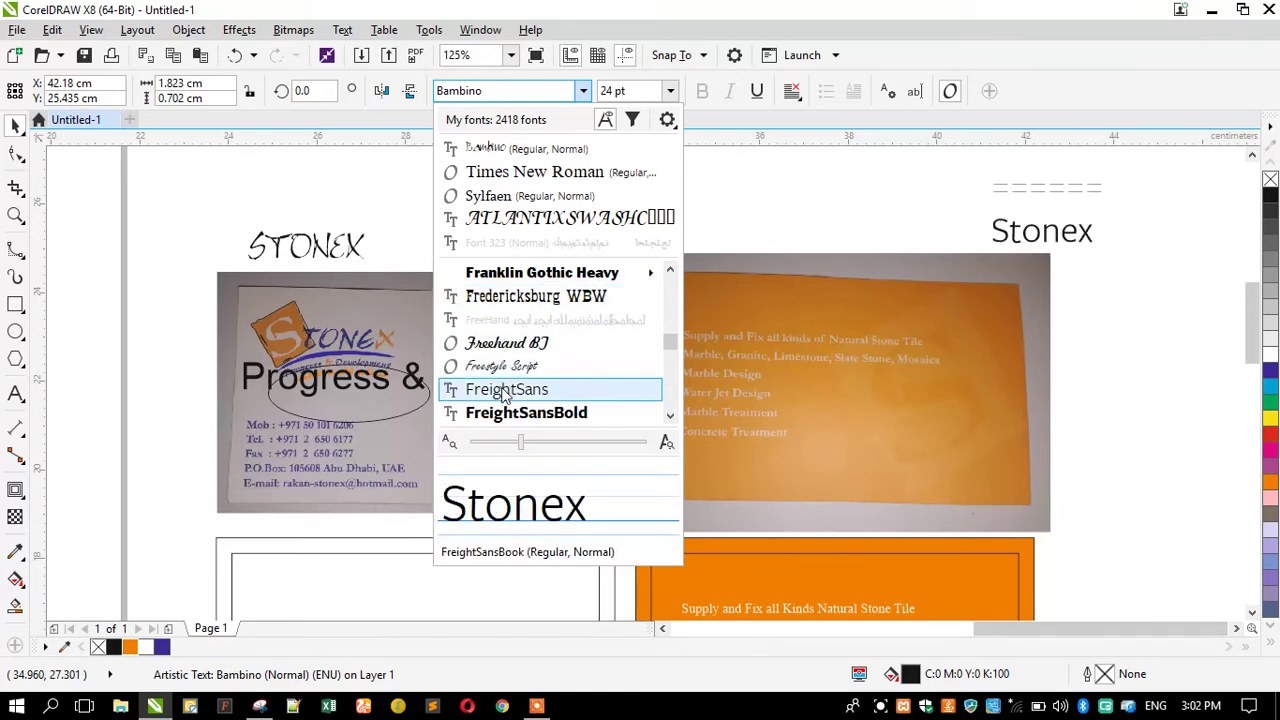
pyautogui.scroll(-1, 505, 396)
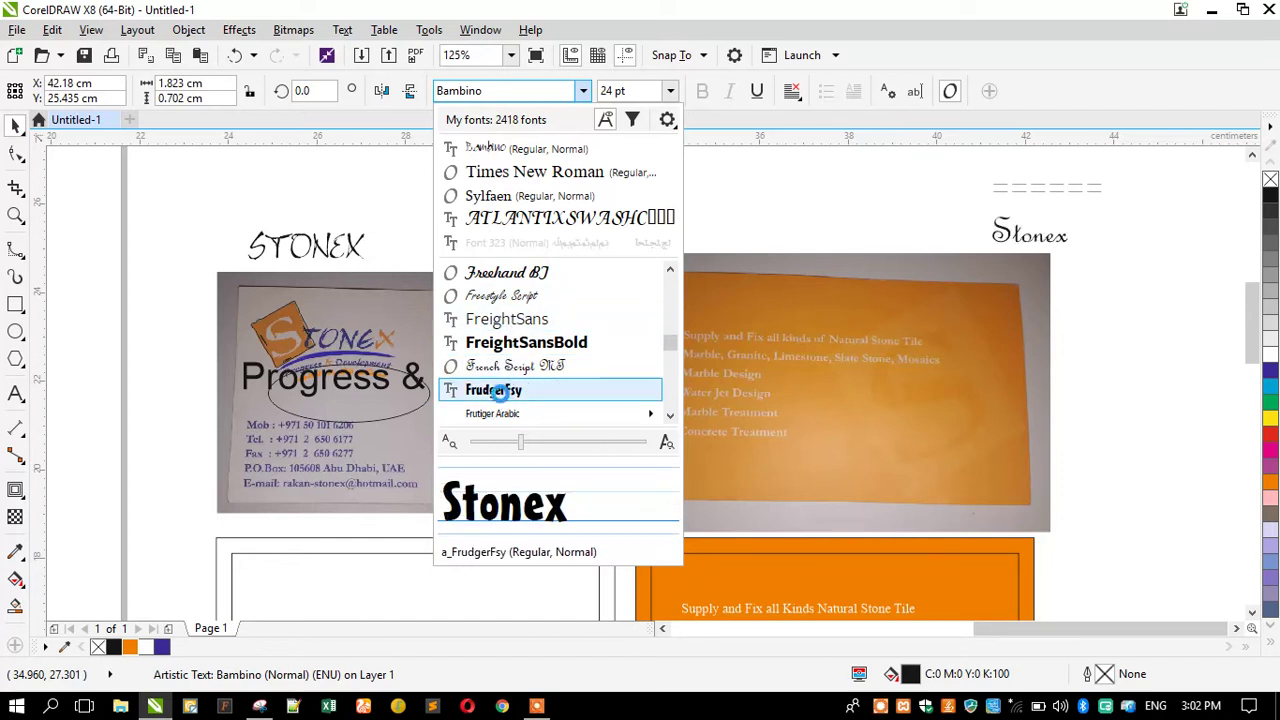
pyautogui.scroll(-1, 505, 398)
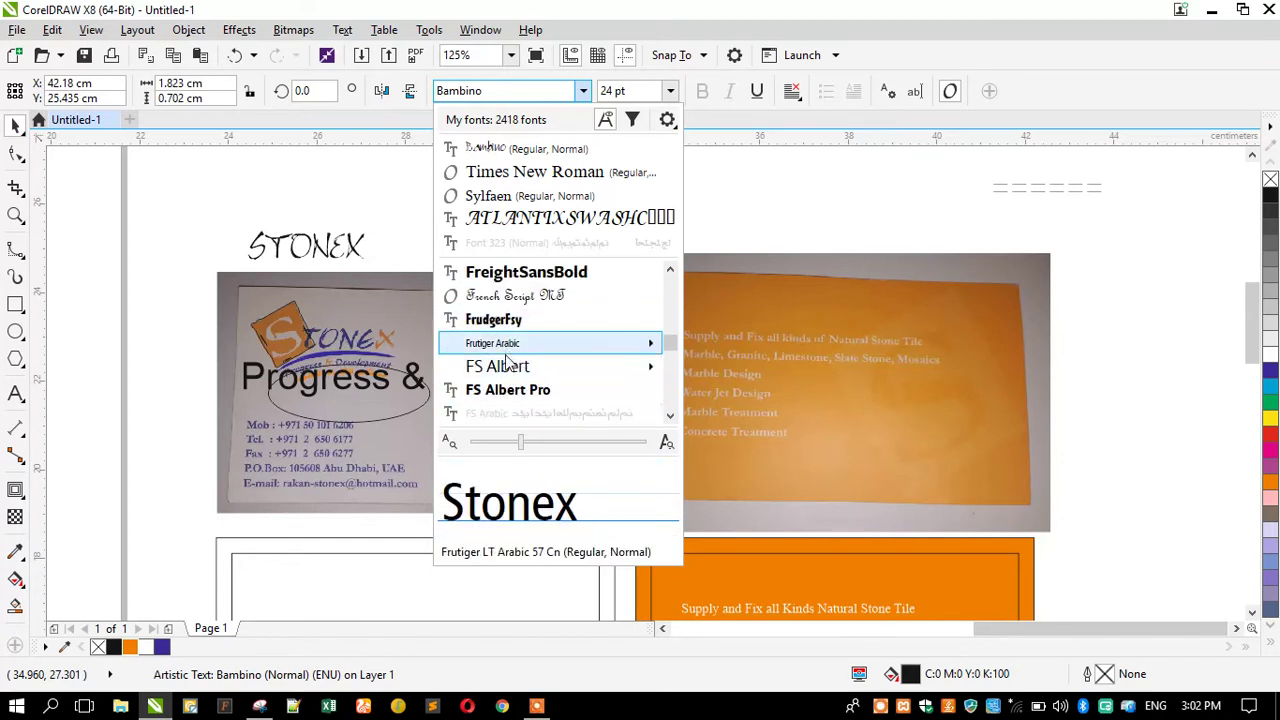
pyautogui.scroll(-1, 506, 398)
pyautogui.scroll(-2, 506, 395)
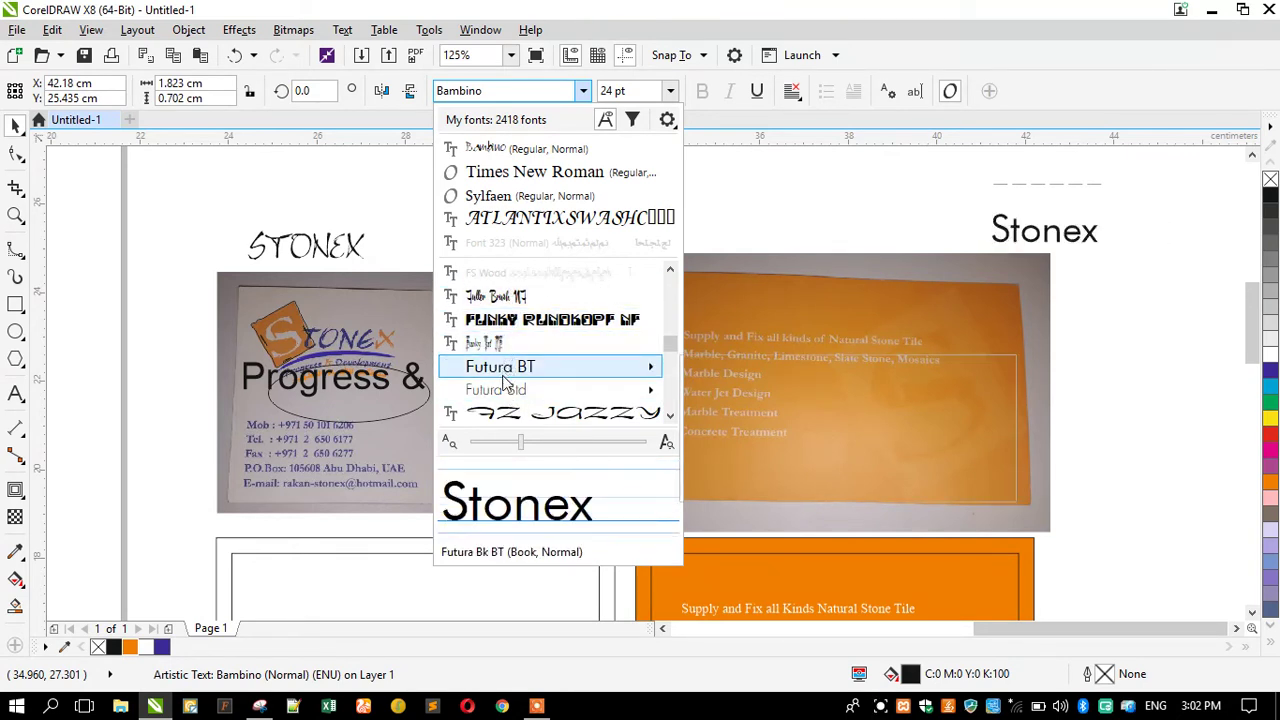
pyautogui.scroll(-1, 503, 379)
pyautogui.scroll(-1, 506, 385)
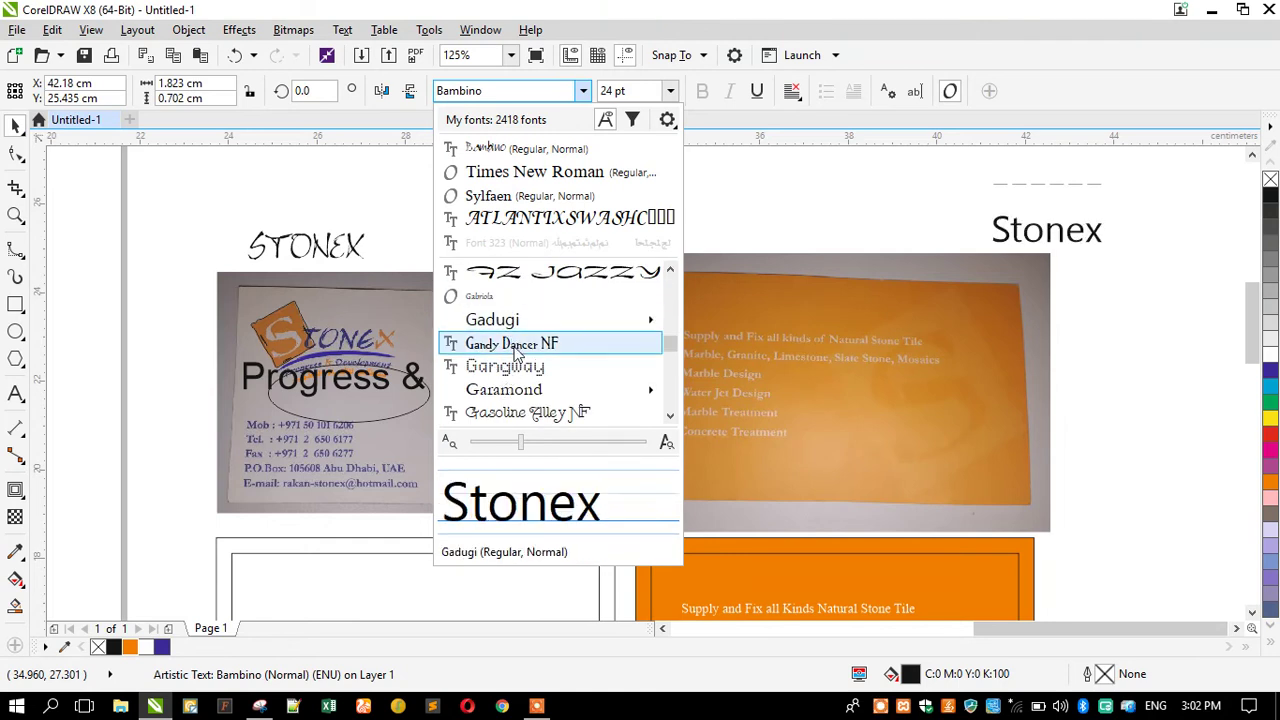
pyautogui.moveTo(510, 398)
pyautogui.scroll(-1, 507, 394)
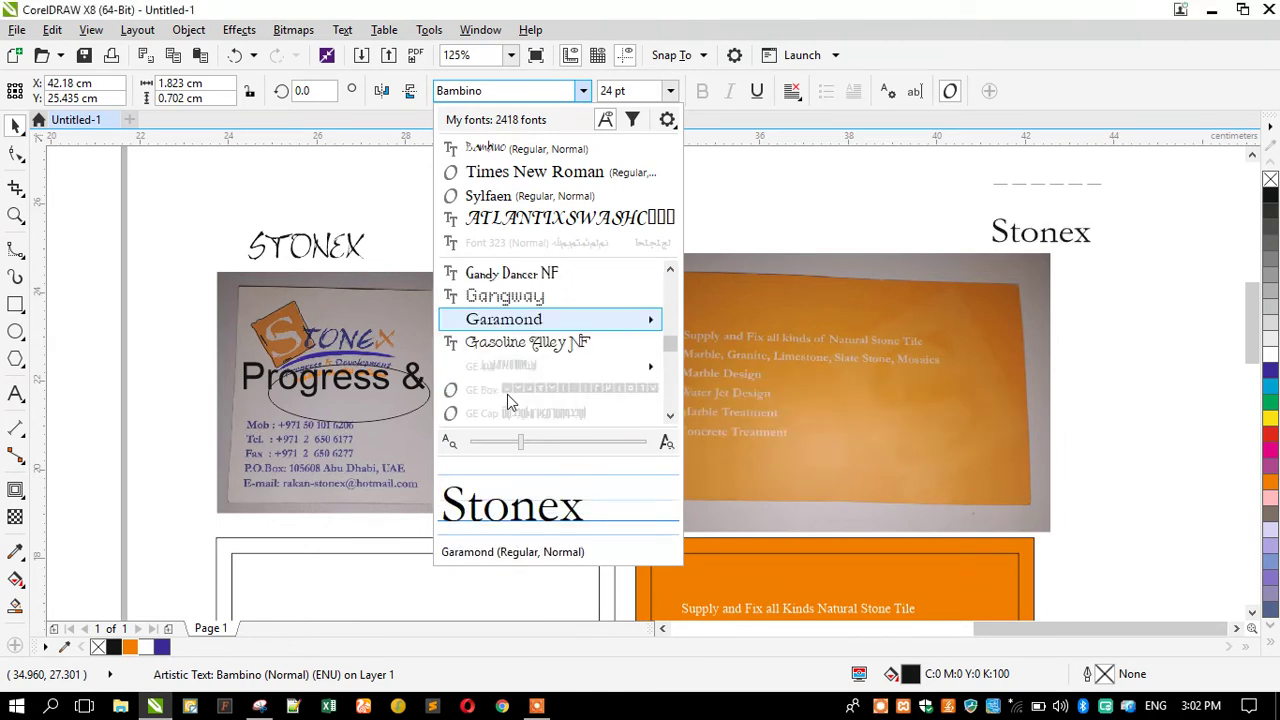
pyautogui.scroll(-1, 507, 354)
pyautogui.scroll(-2, 507, 354)
pyautogui.scroll(-2, 507, 354)
pyautogui.scroll(-1, 507, 354)
pyautogui.scroll(-2, 507, 354)
pyautogui.scroll(-4, 507, 354)
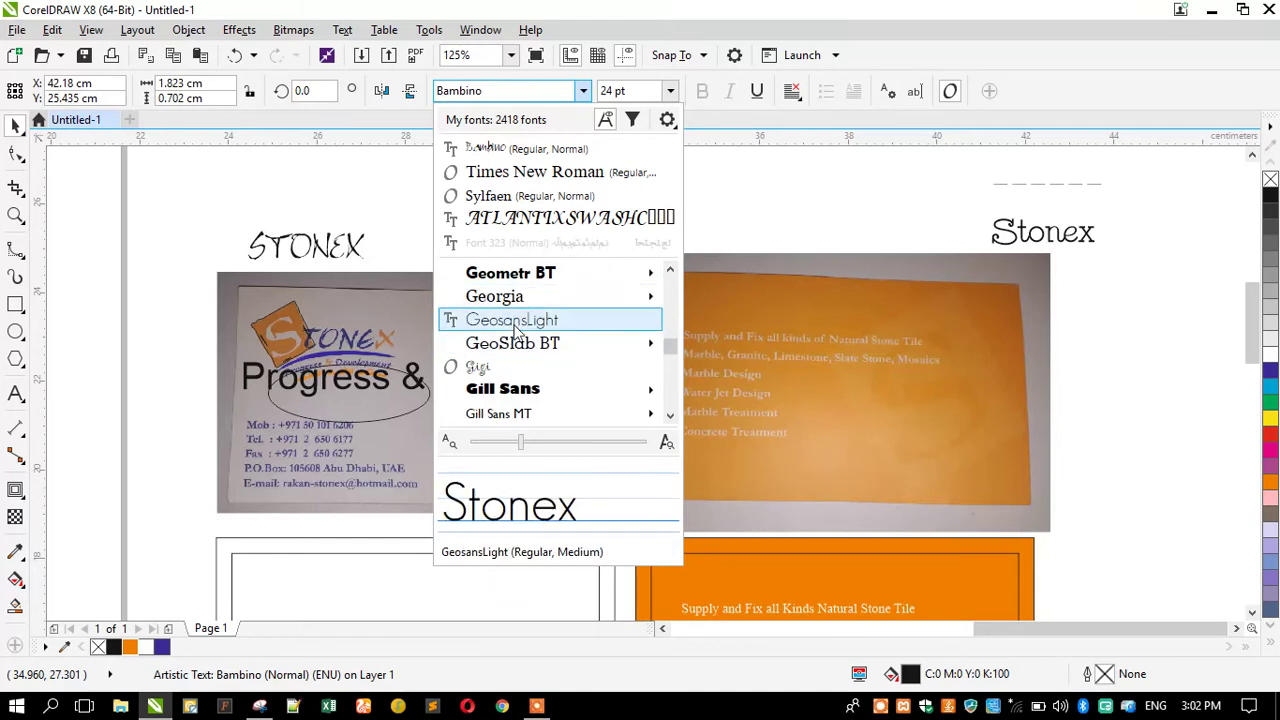
pyautogui.scroll(-2, 507, 350)
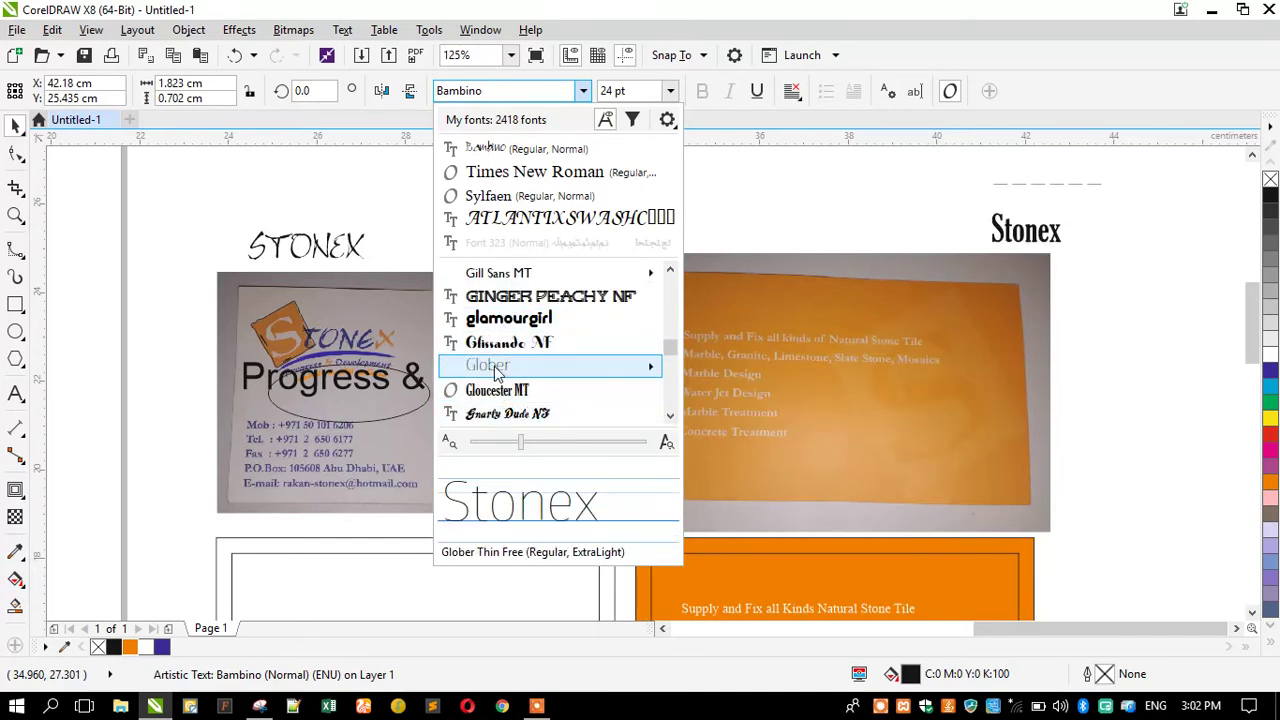
pyautogui.scroll(-1, 505, 370)
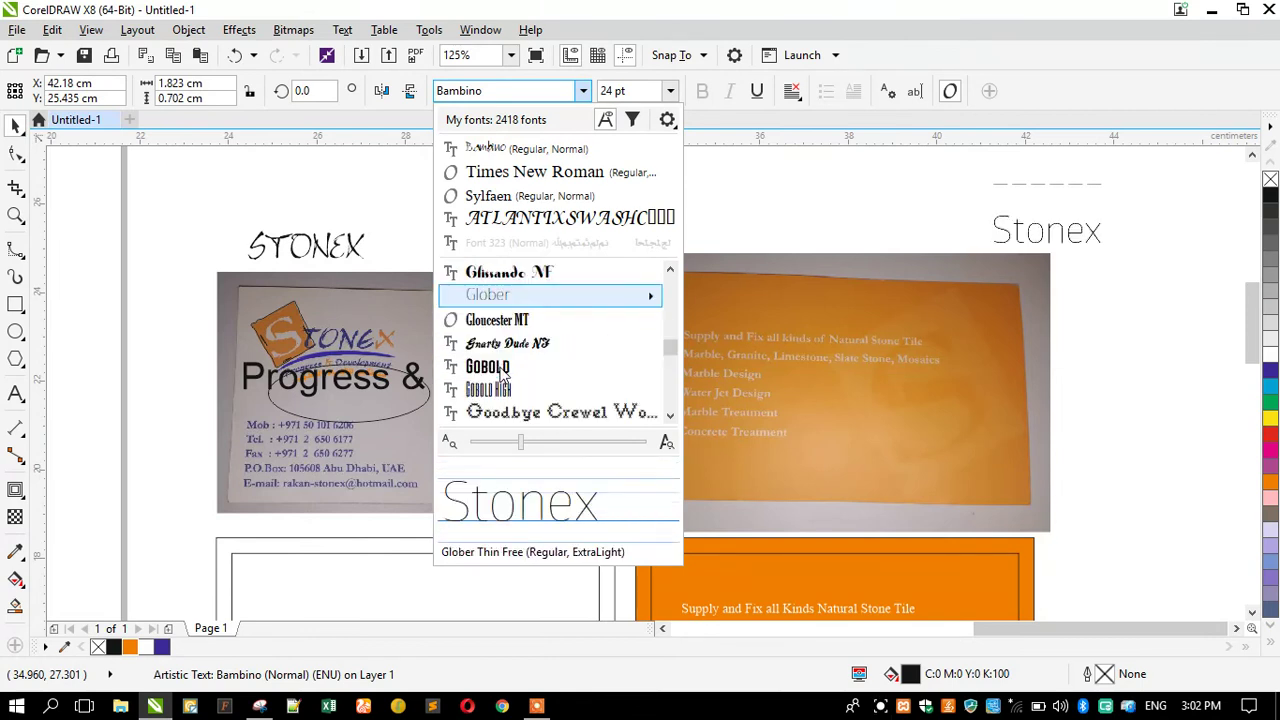
pyautogui.scroll(-1, 503, 369)
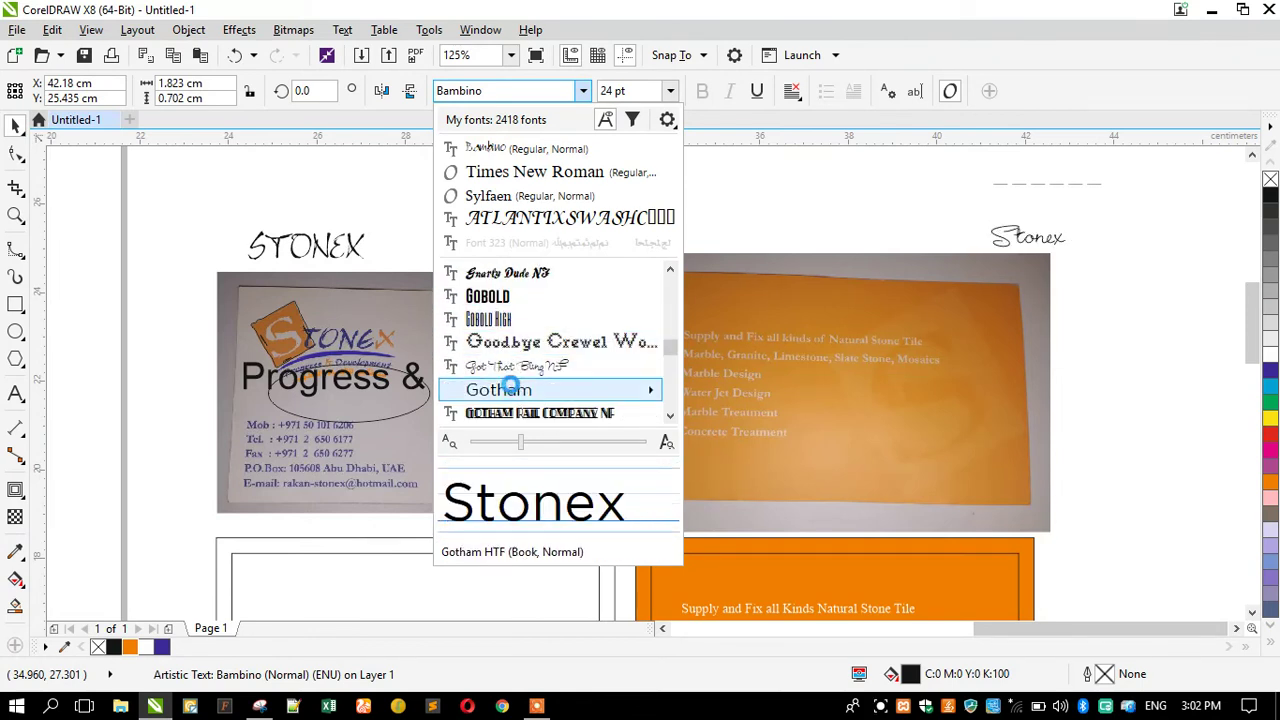
pyautogui.scroll(-2, 512, 388)
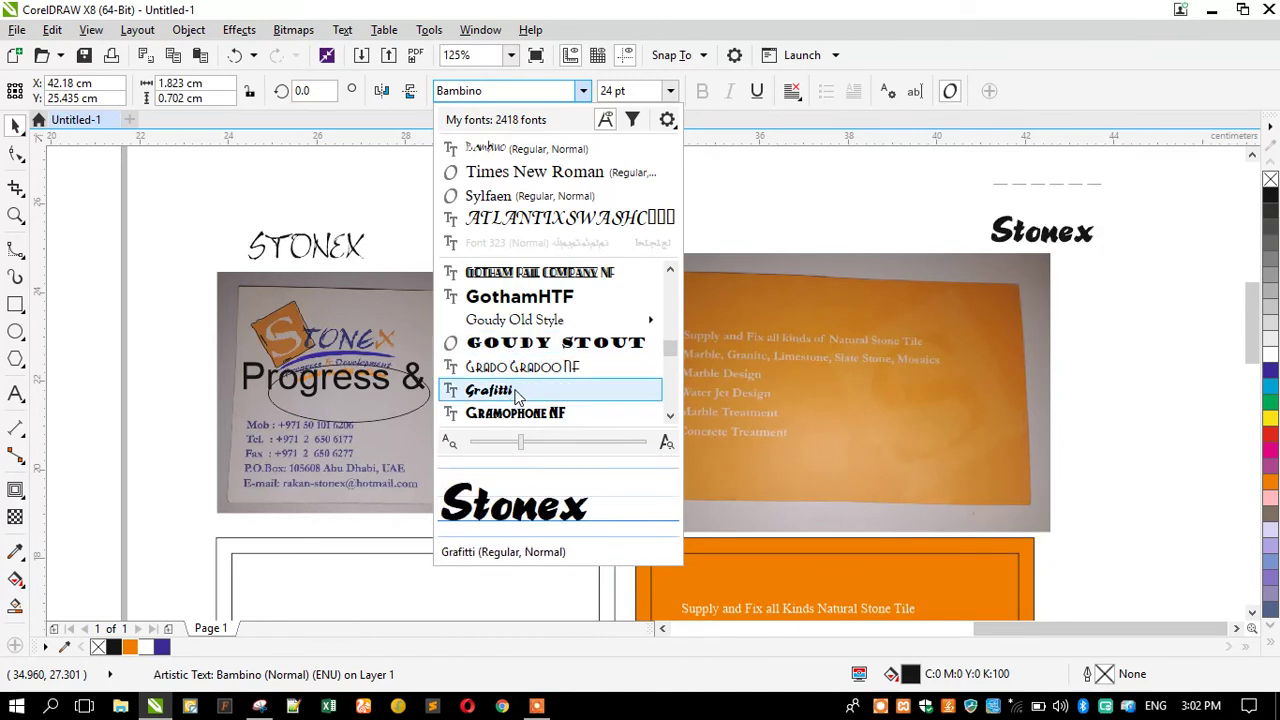
pyautogui.scroll(-1, 517, 395)
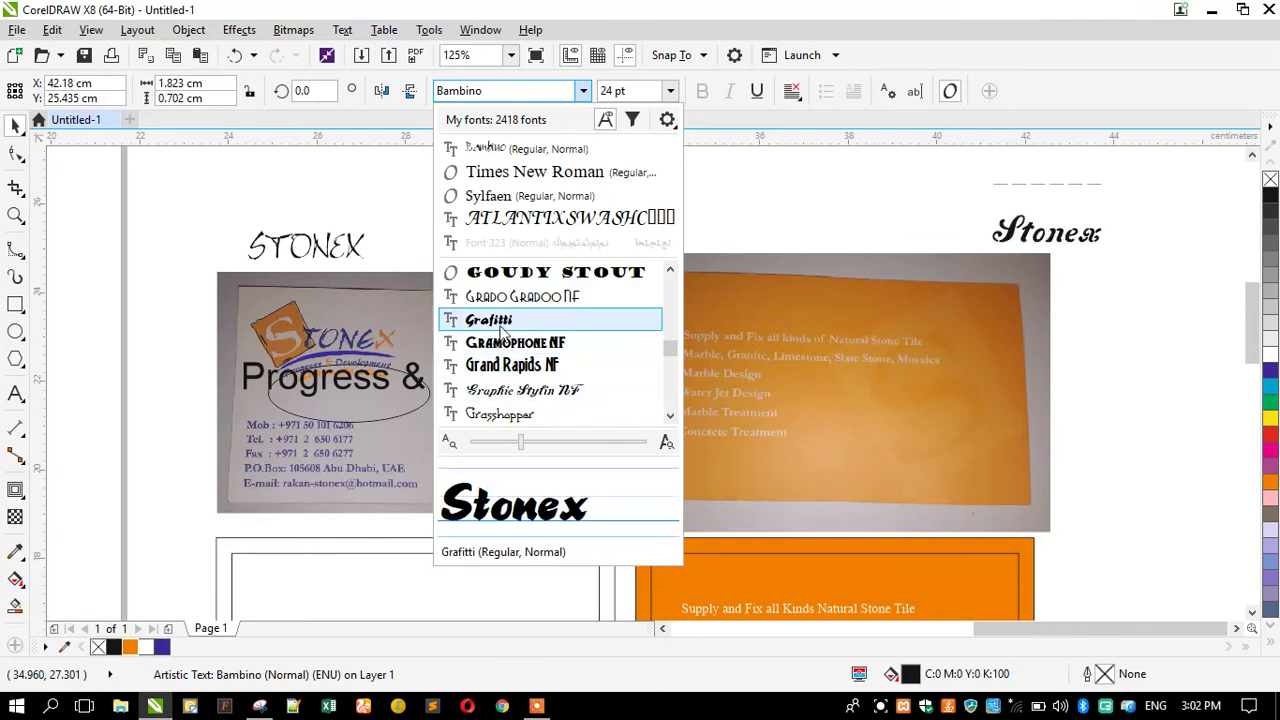
pyautogui.scroll(-2, 510, 412)
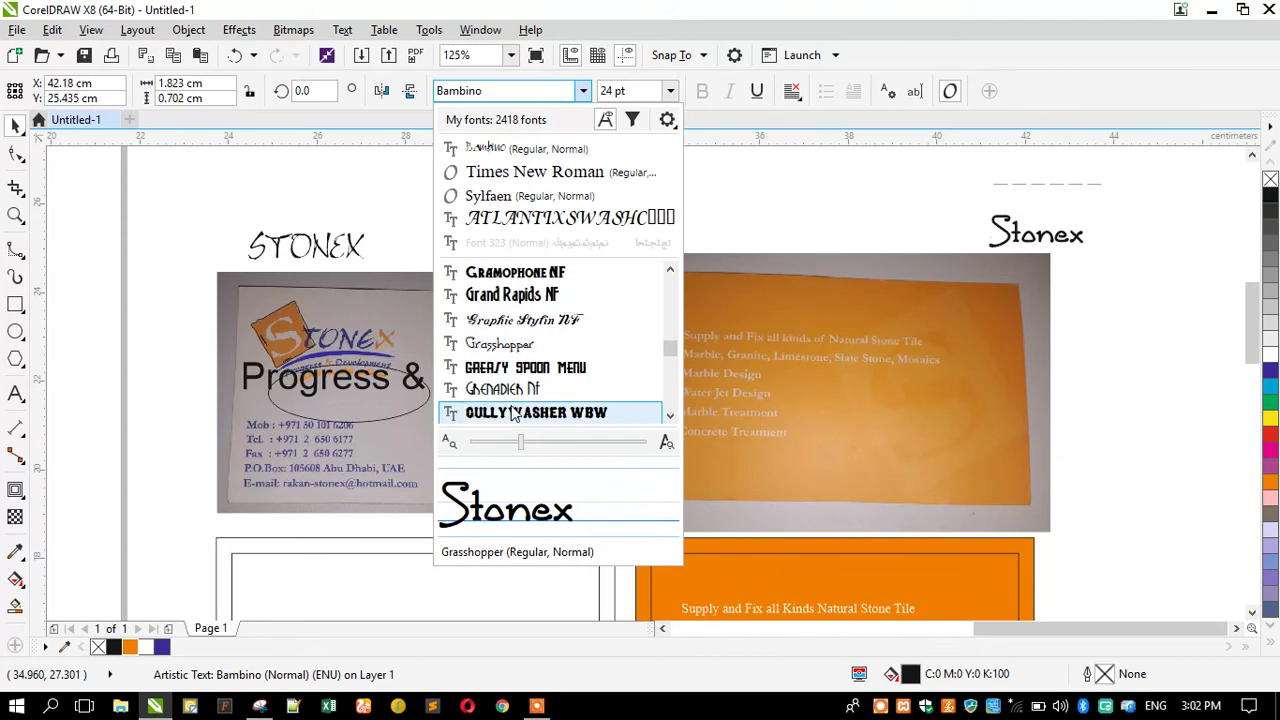
pyautogui.scroll(-2, 517, 360)
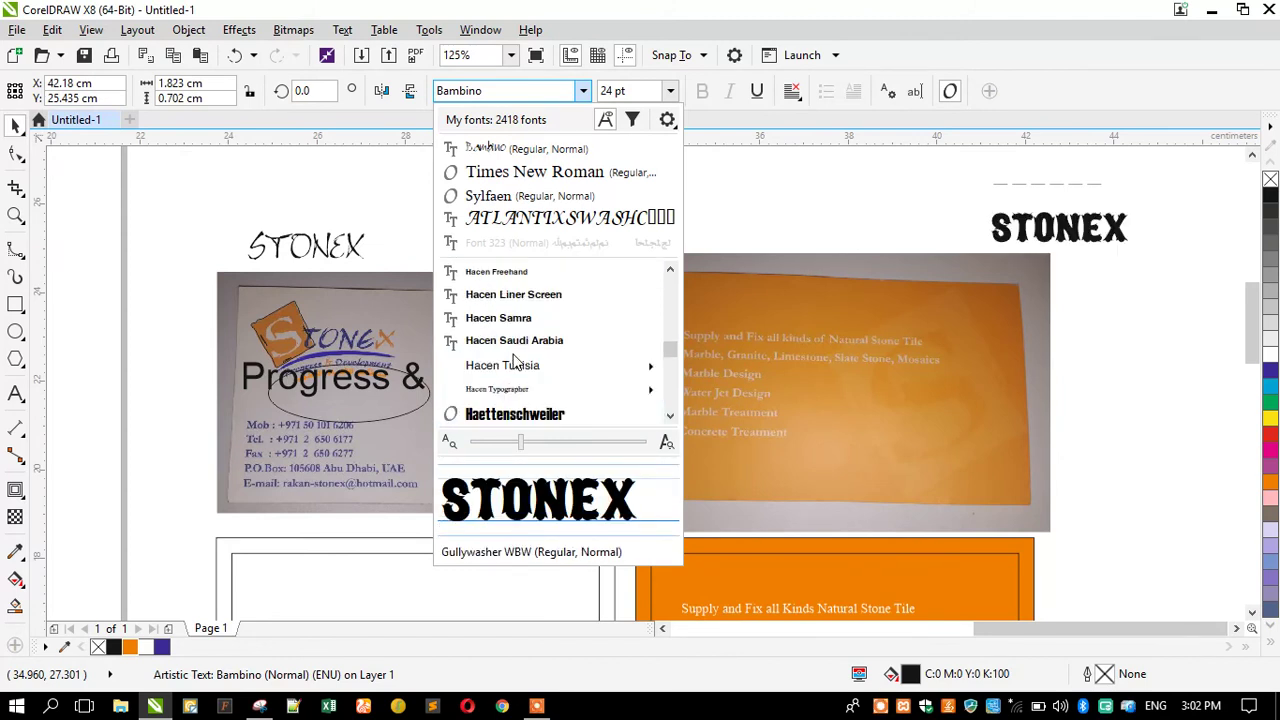
pyautogui.scroll(-2, 517, 360)
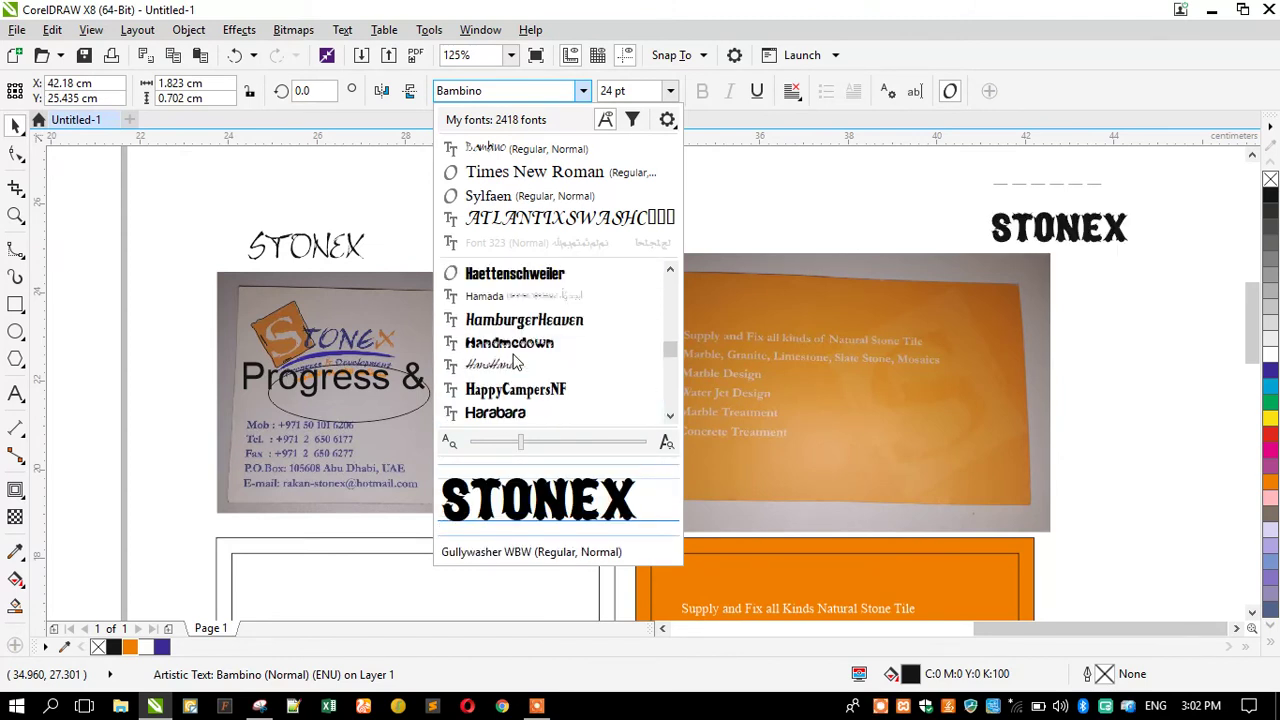
pyautogui.scroll(-1, 517, 362)
pyautogui.scroll(-3, 517, 360)
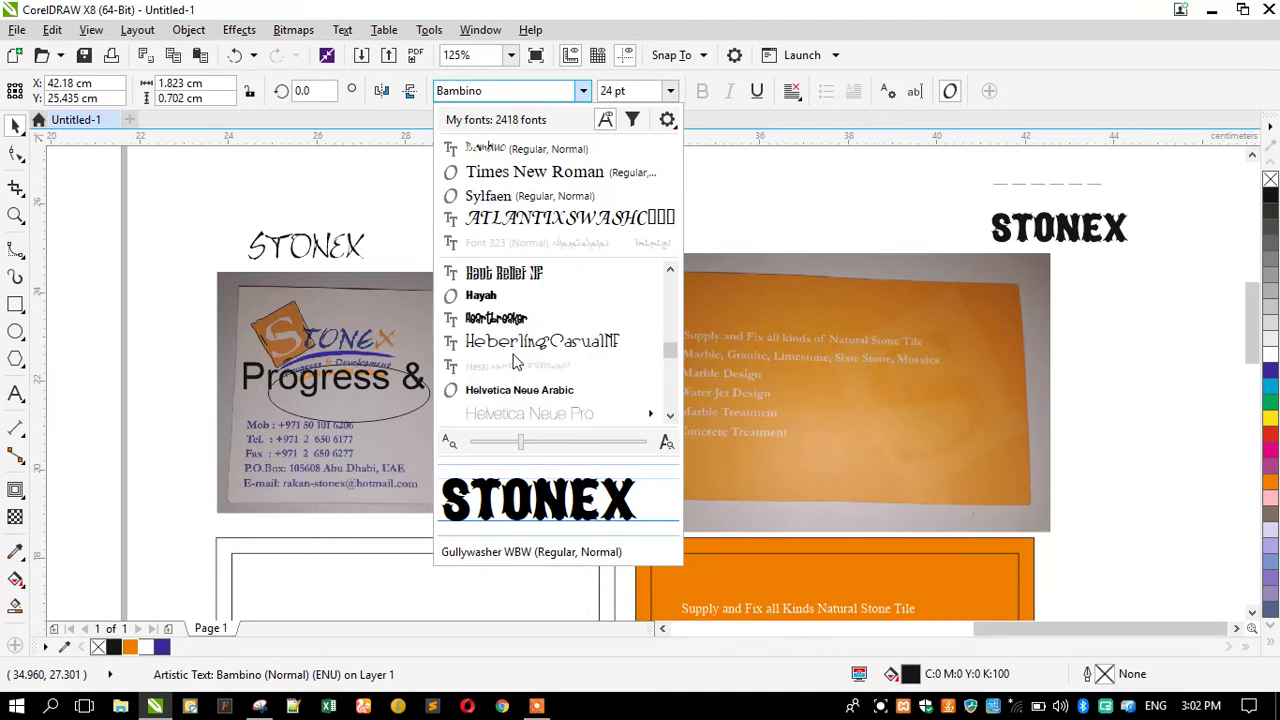
pyautogui.scroll(-2, 517, 362)
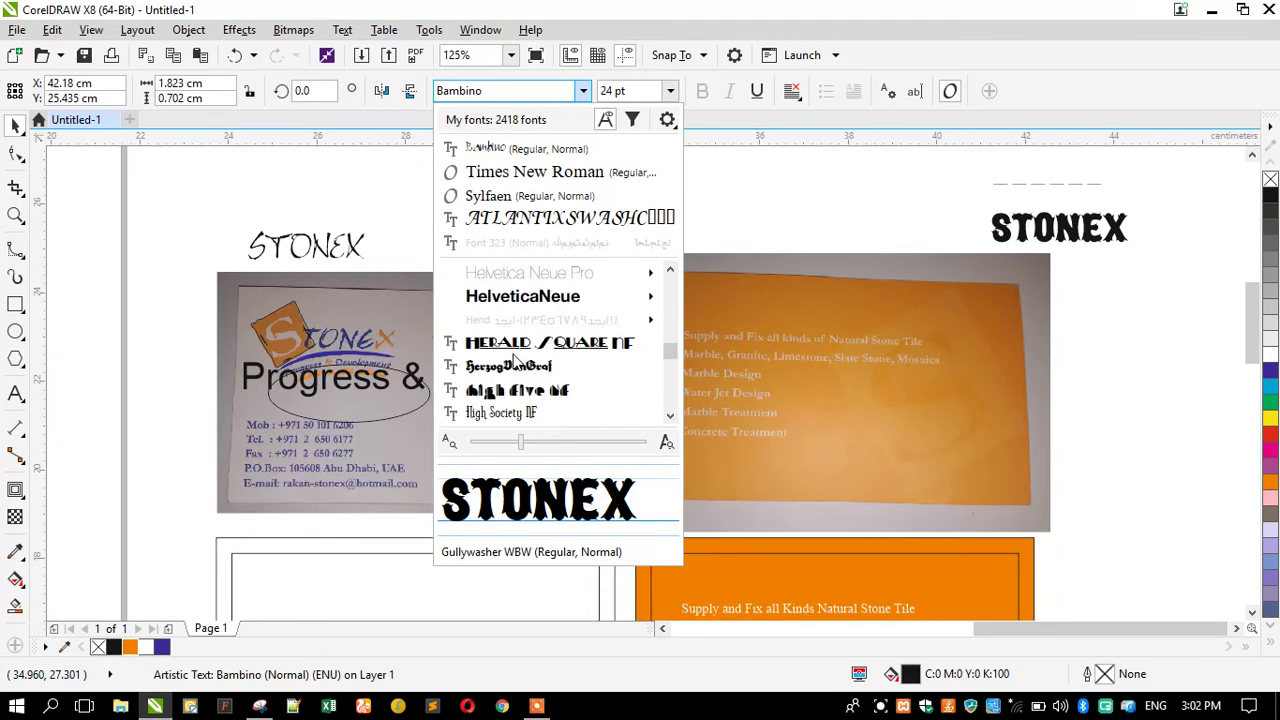
pyautogui.scroll(-2, 517, 362)
pyautogui.scroll(-2, 517, 362)
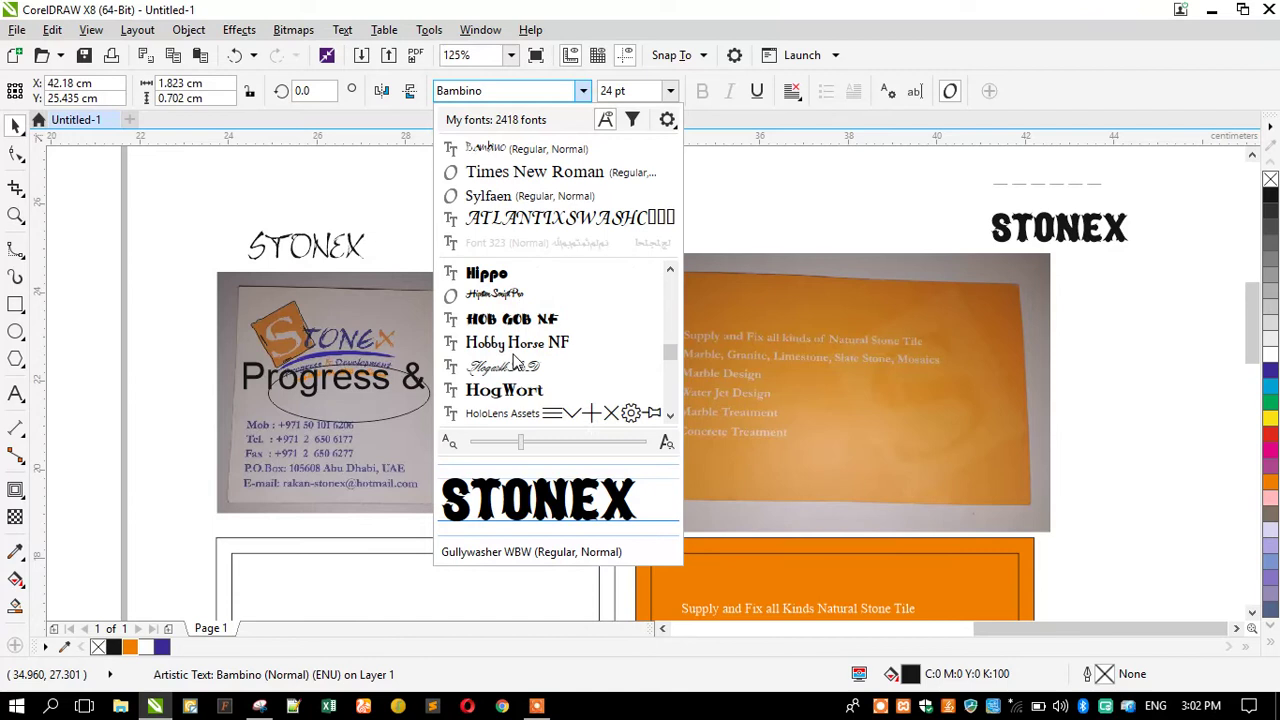
pyautogui.scroll(-5, 517, 362)
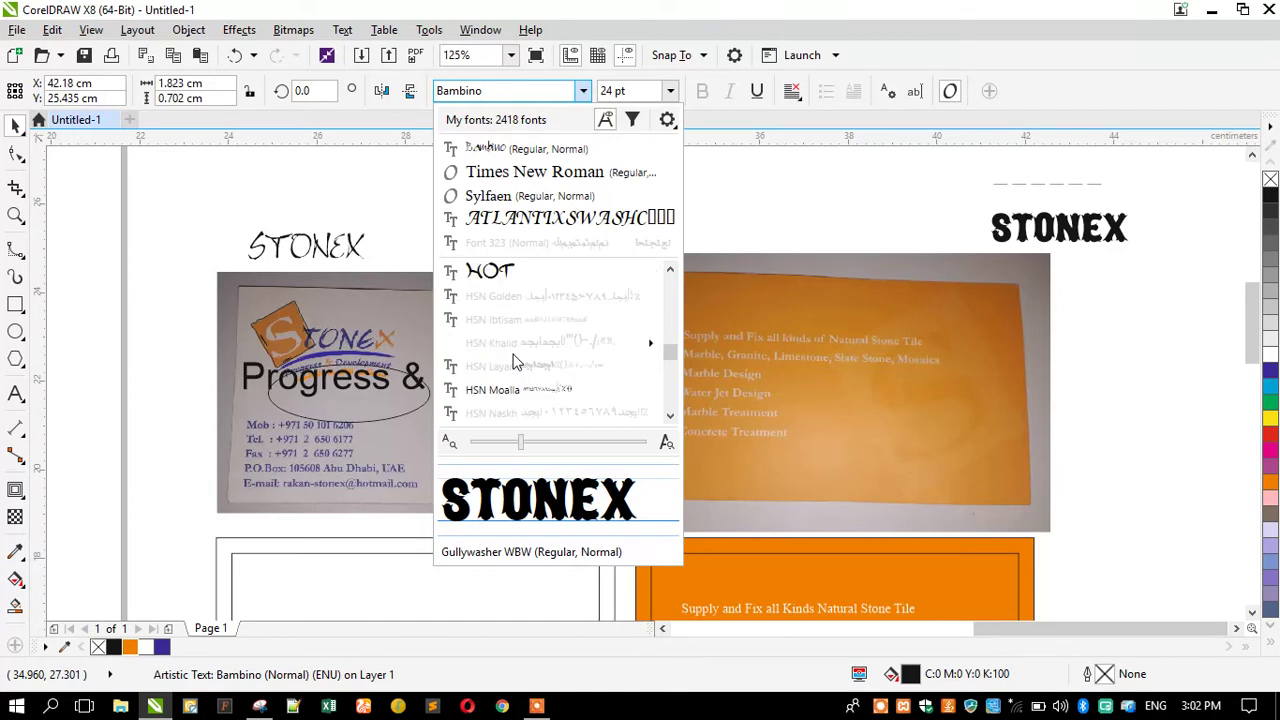
pyautogui.scroll(-4, 517, 362)
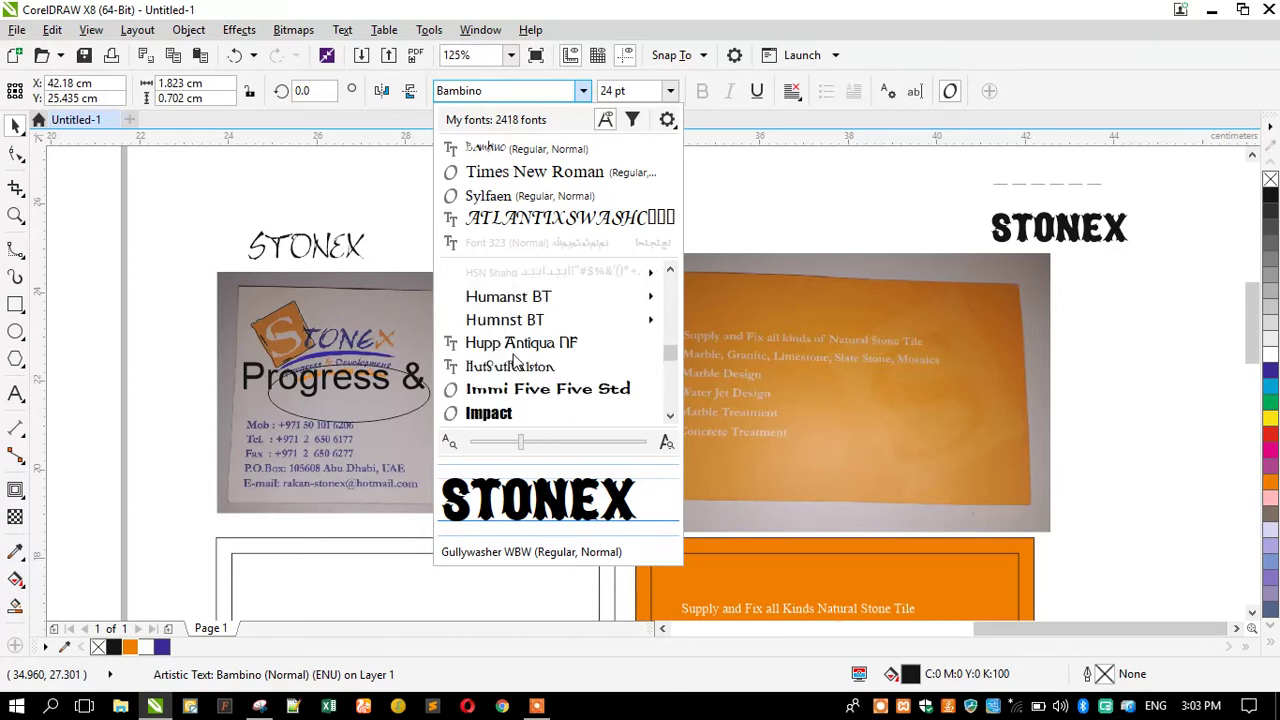
pyautogui.scroll(-2, 517, 362)
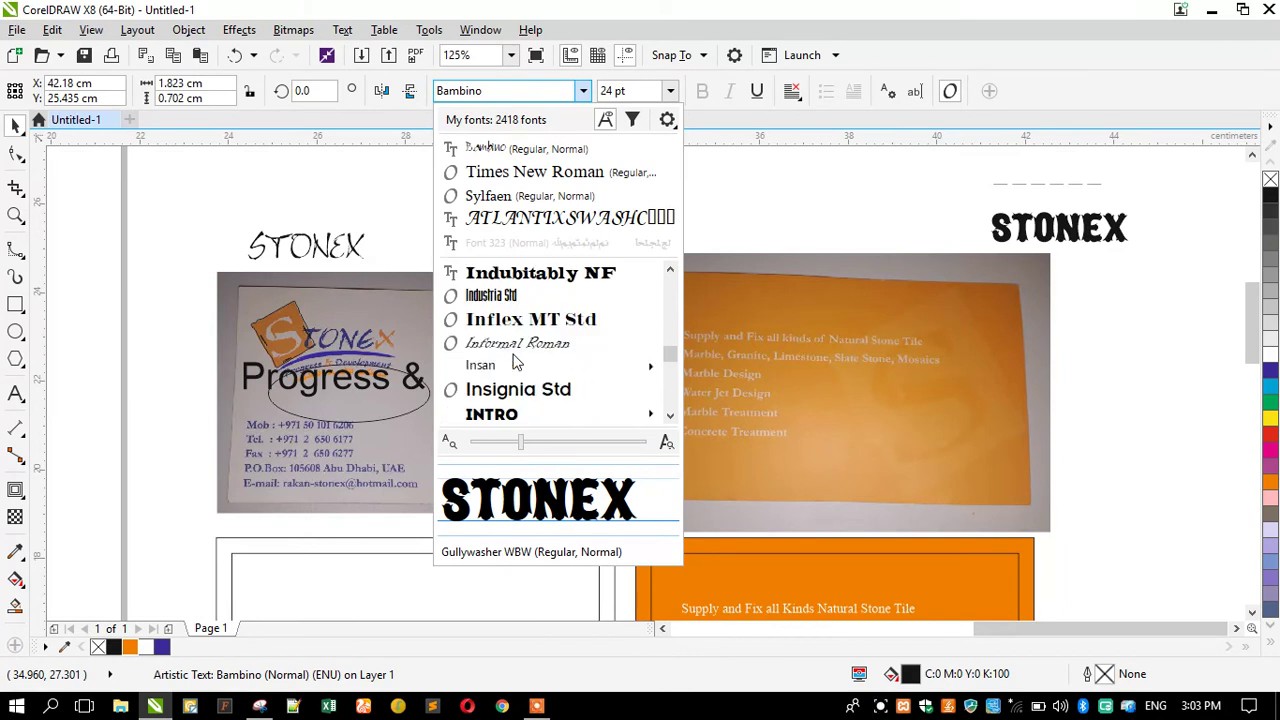
pyautogui.scroll(-1, 517, 362)
pyautogui.scroll(-1, 517, 362)
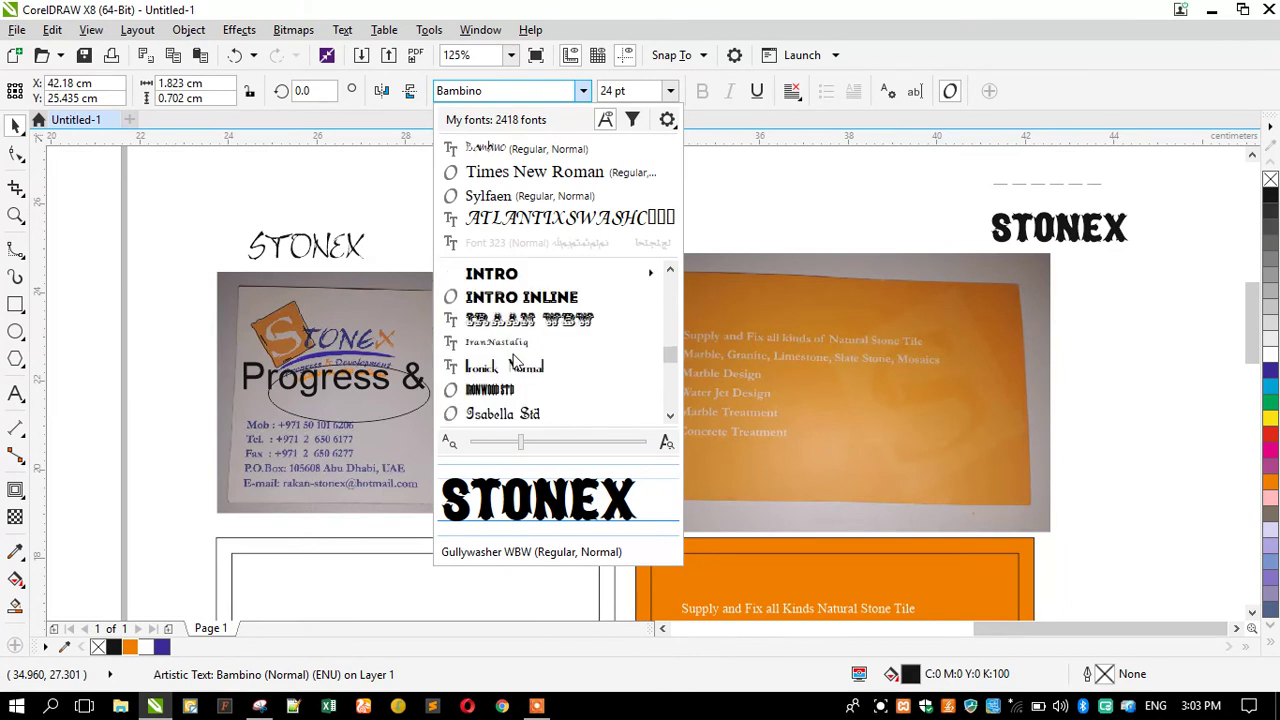
pyautogui.scroll(-3, 517, 362)
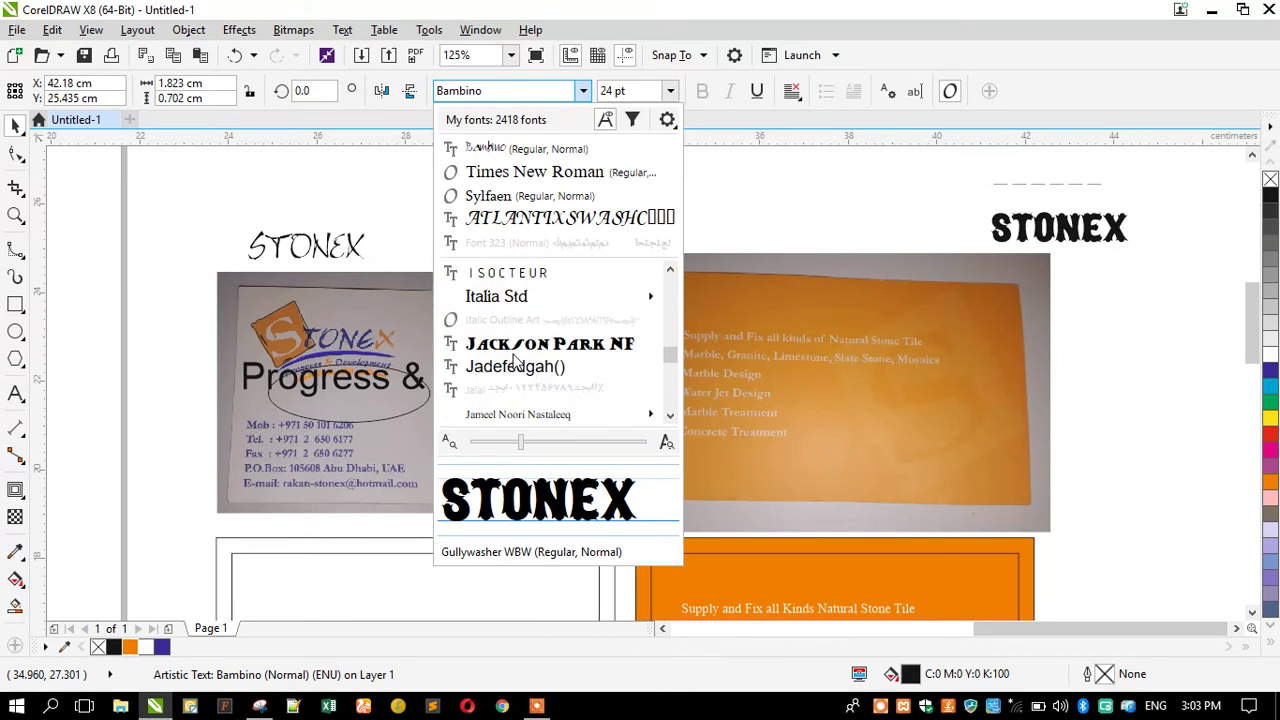
pyautogui.scroll(-2, 517, 362)
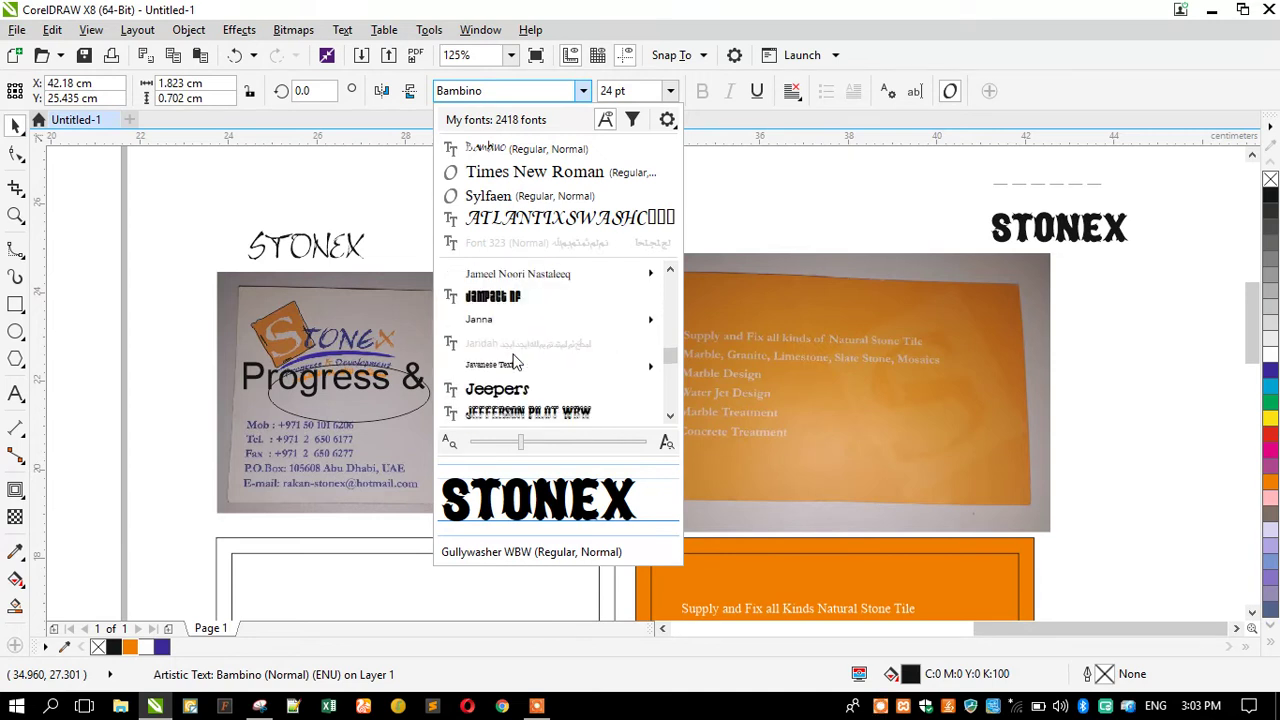
pyautogui.scroll(-2, 517, 362)
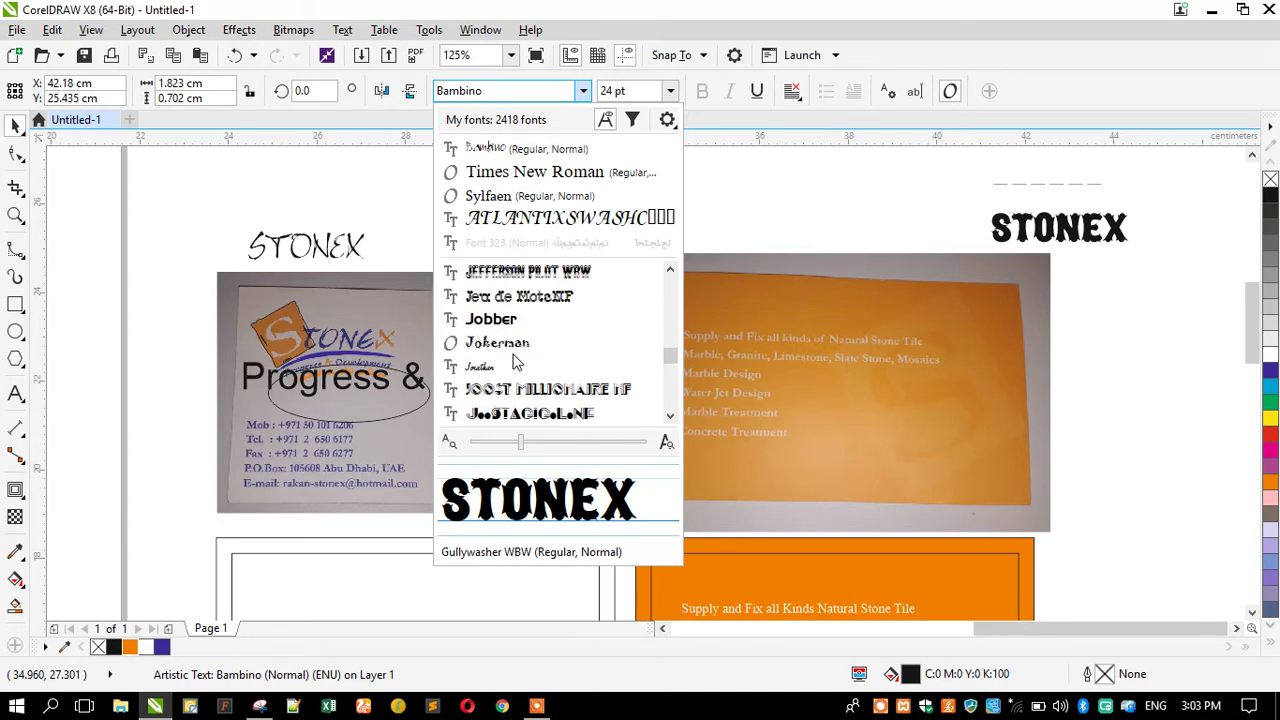
pyautogui.scroll(-1, 517, 362)
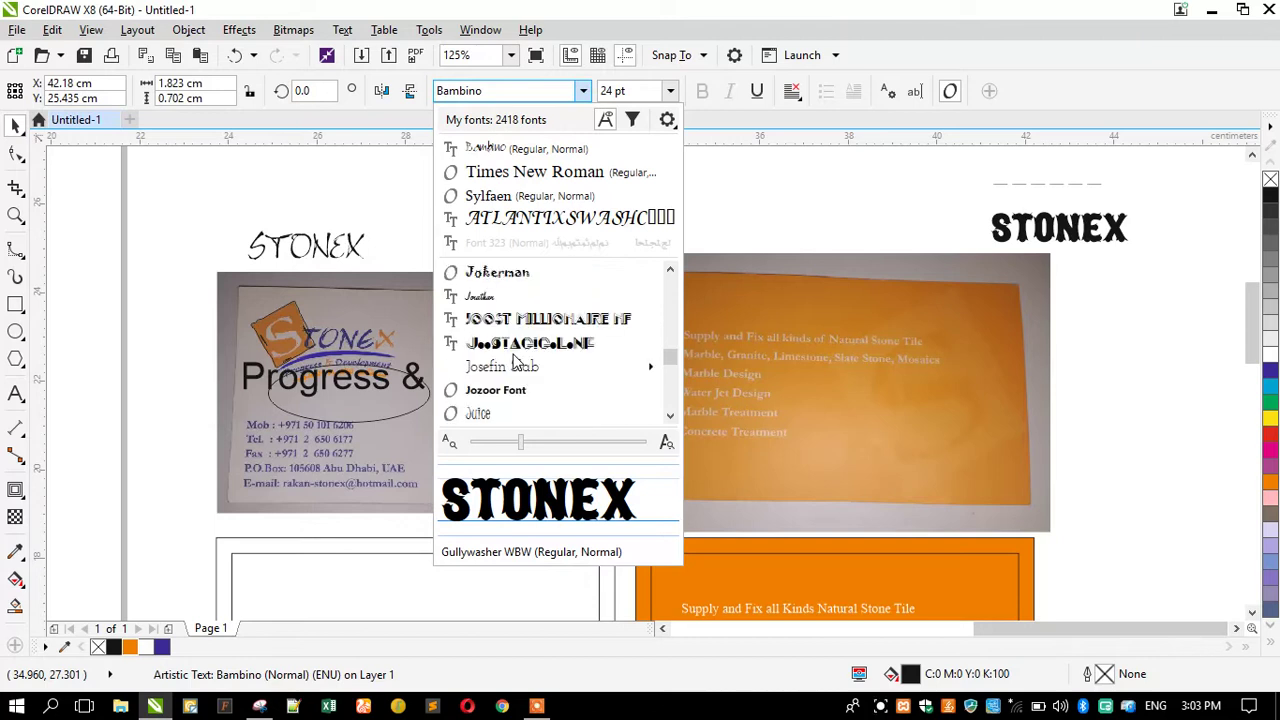
pyautogui.scroll(-2, 517, 362)
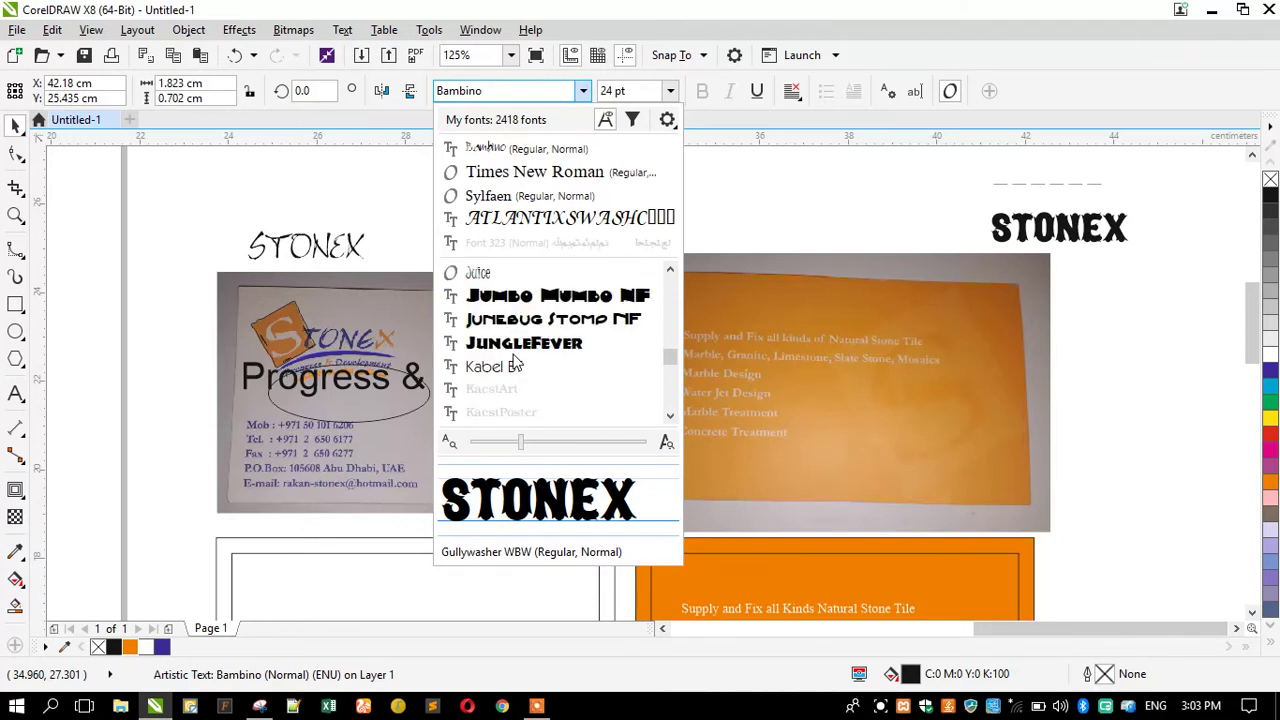
pyautogui.scroll(-2, 517, 362)
pyautogui.scroll(-1, 517, 362)
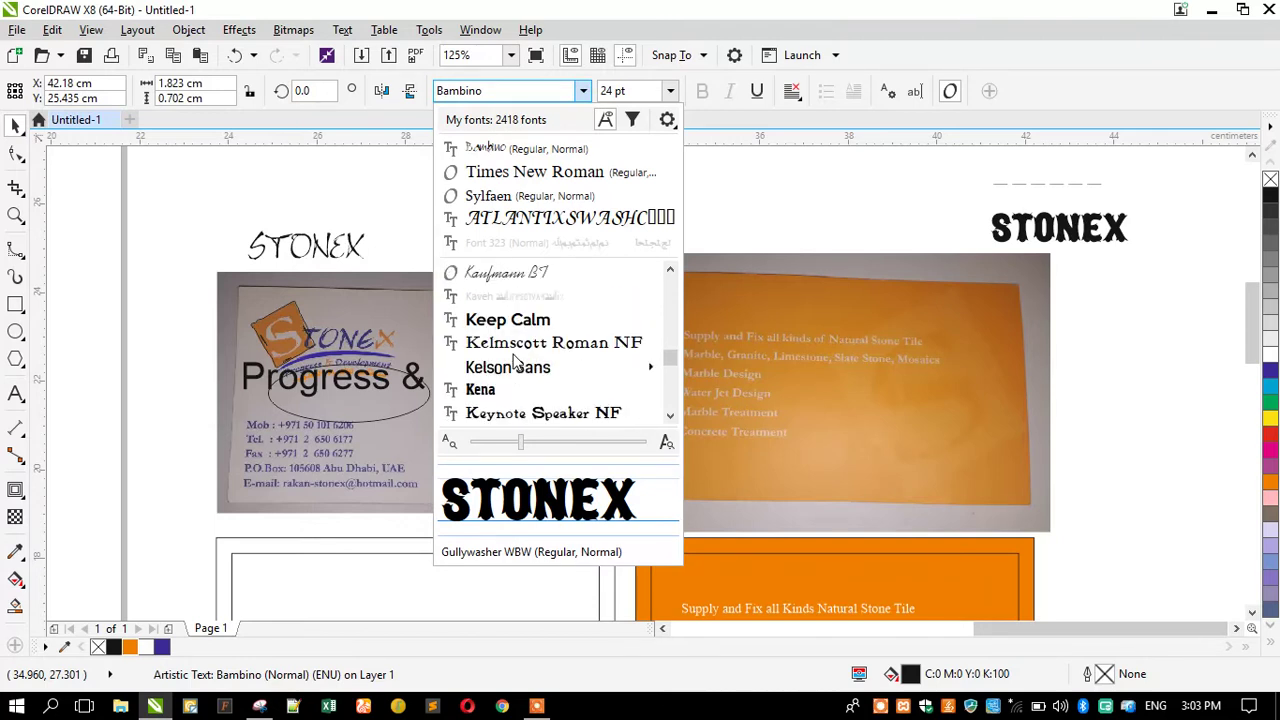
pyautogui.scroll(-2, 517, 362)
pyautogui.scroll(-1, 517, 362)
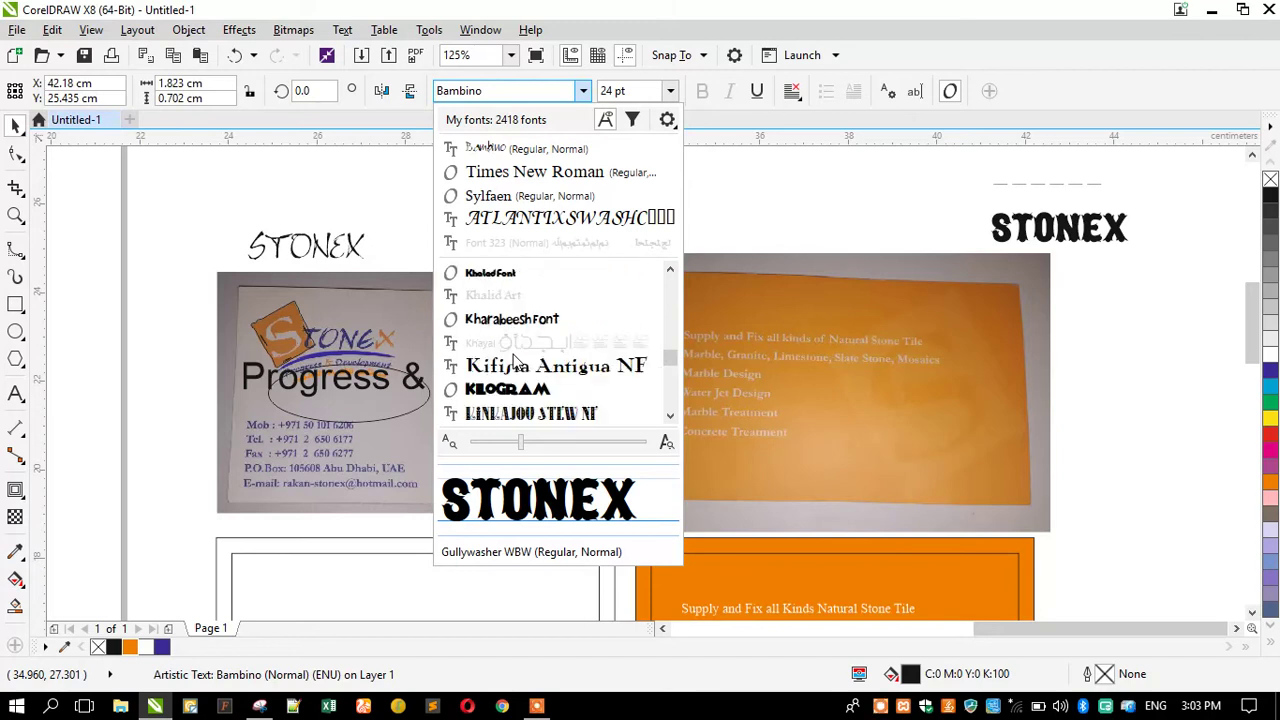
pyautogui.scroll(-2, 517, 362)
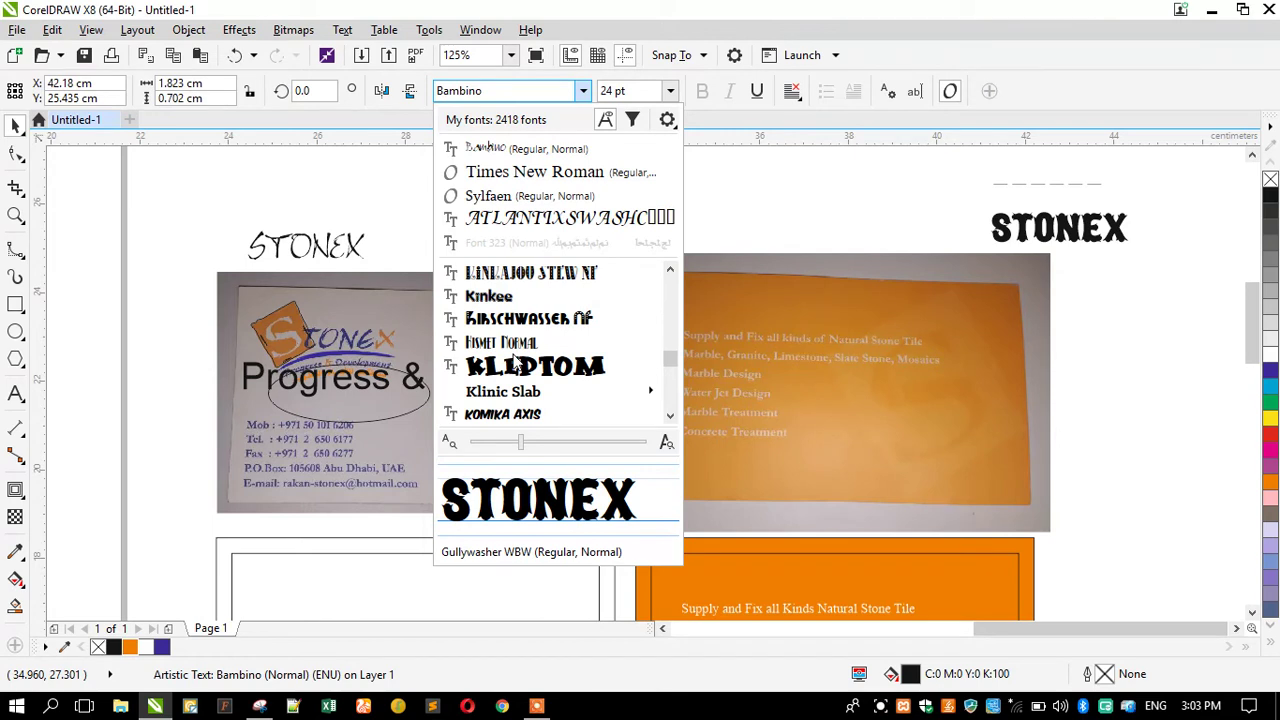
pyautogui.scroll(-2, 517, 362)
pyautogui.scroll(-1, 517, 362)
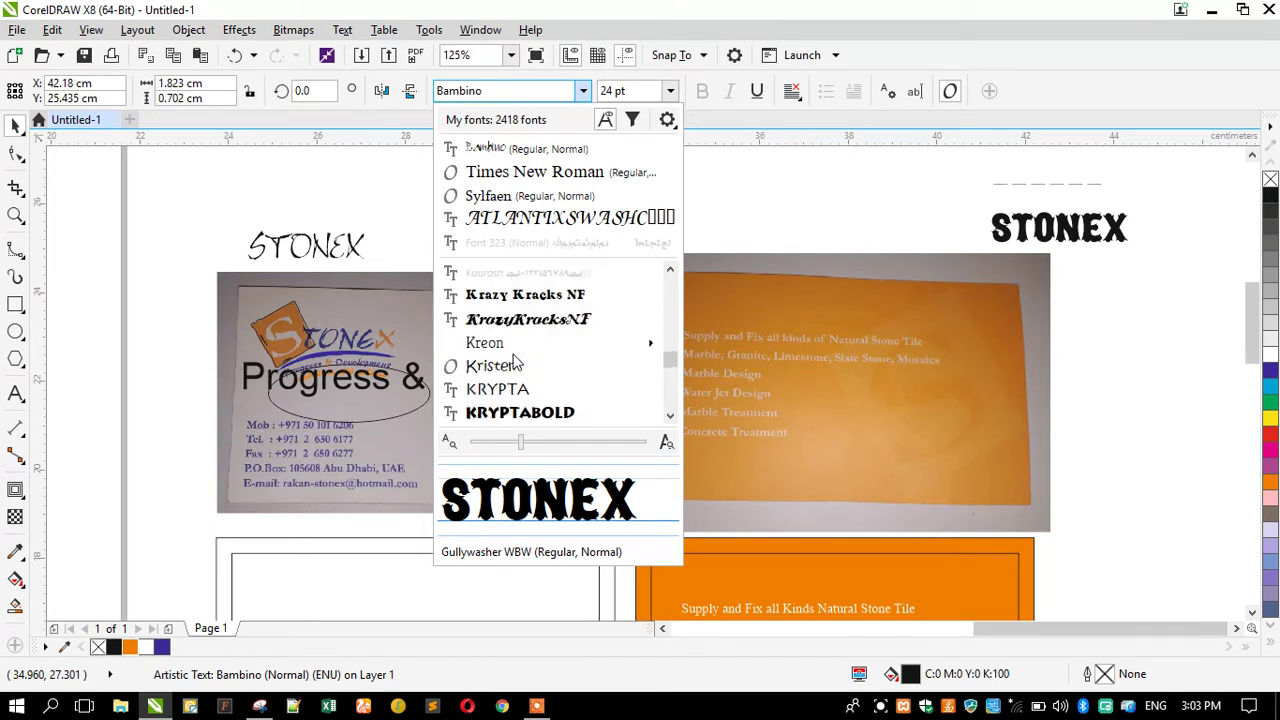
pyautogui.scroll(-1, 517, 362)
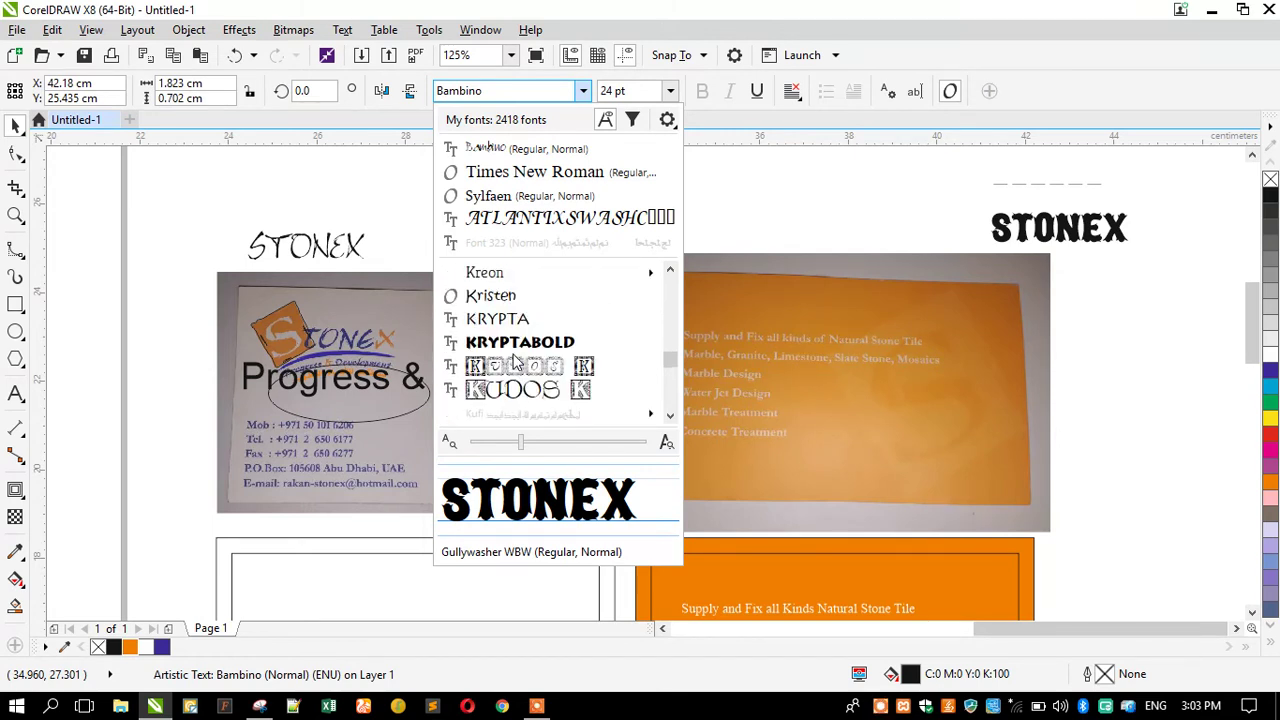
pyautogui.scroll(-2, 513, 354)
pyautogui.scroll(-1, 517, 362)
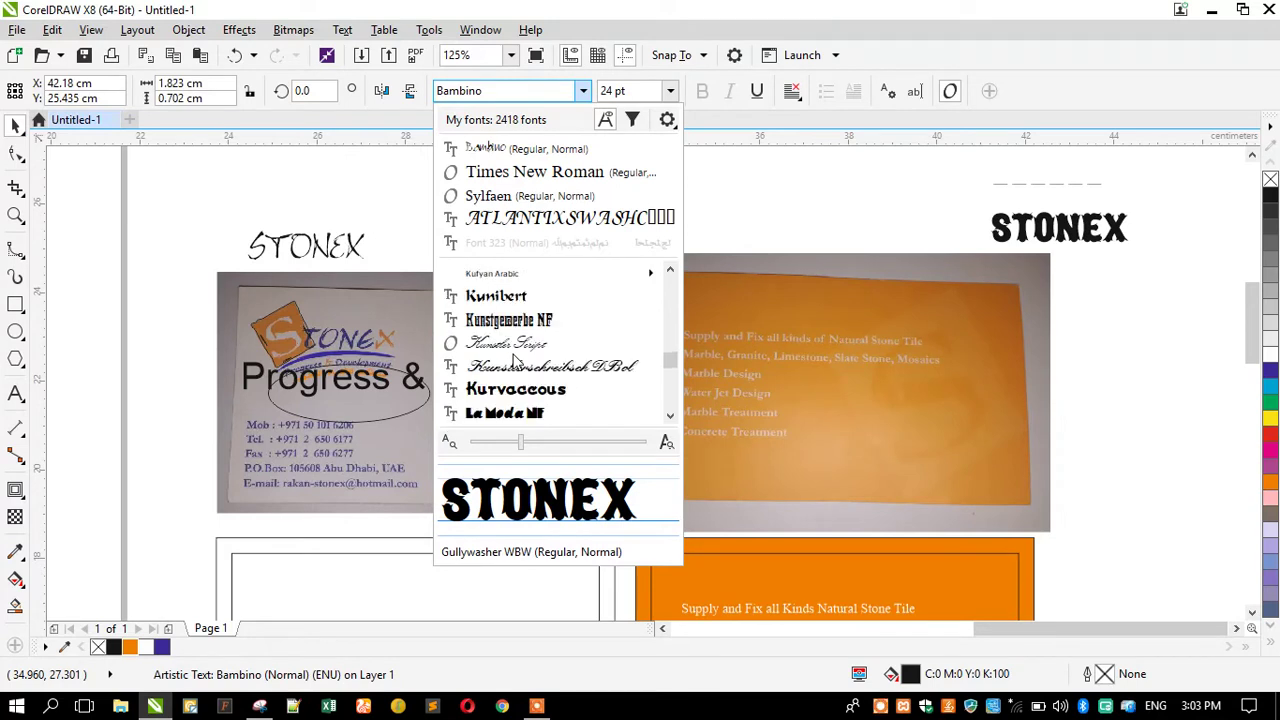
pyautogui.scroll(-1, 517, 362)
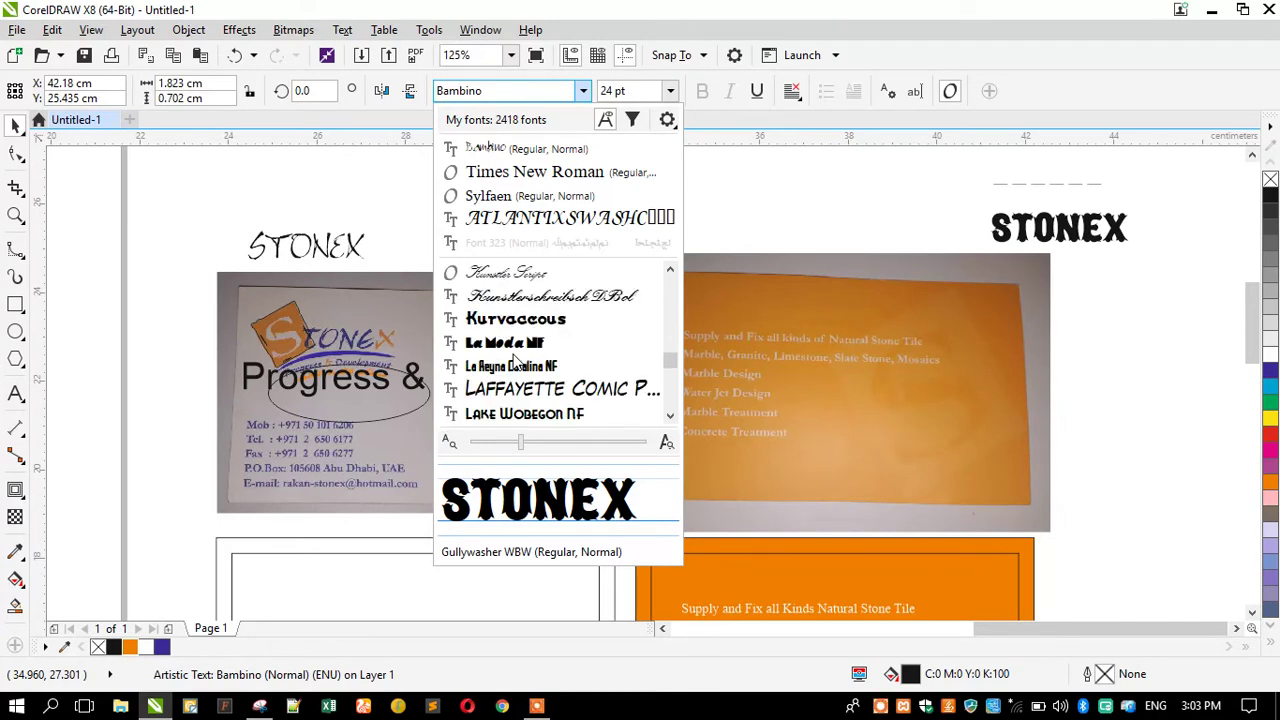
pyautogui.scroll(-1, 517, 360)
pyautogui.scroll(-1, 517, 362)
pyautogui.scroll(-1, 517, 362)
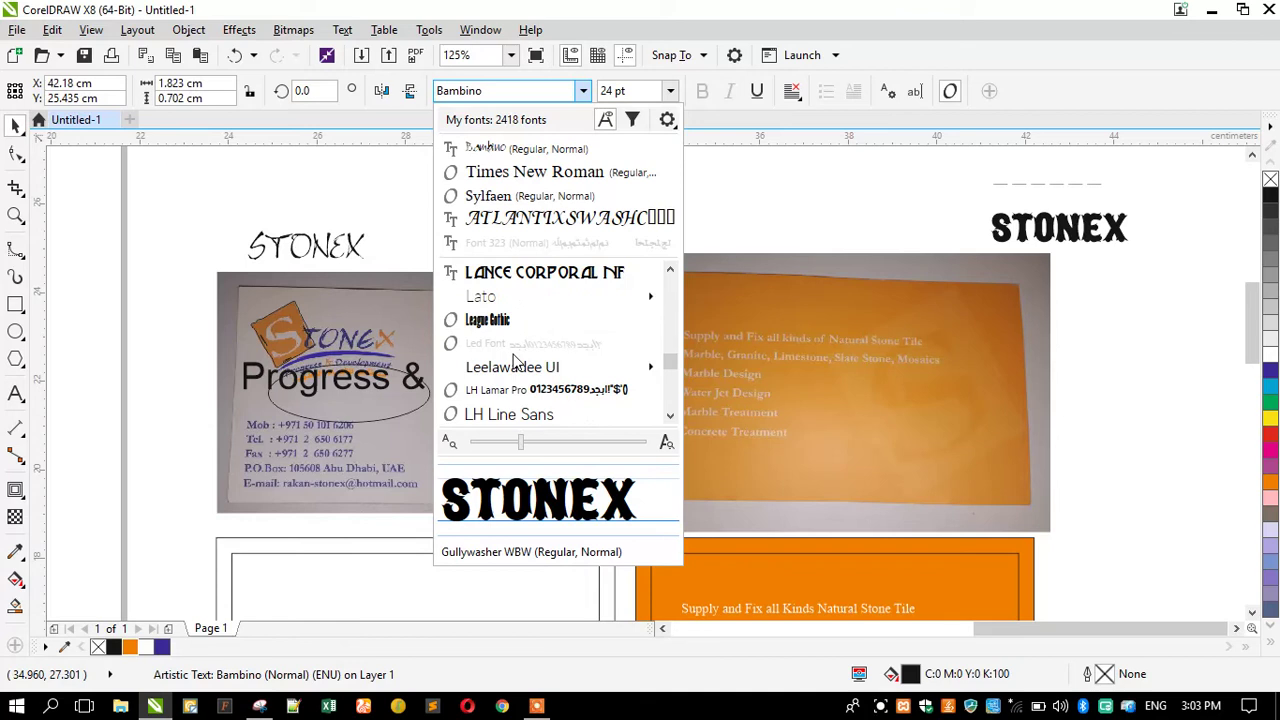
pyautogui.scroll(-1, 517, 362)
pyautogui.scroll(-2, 517, 360)
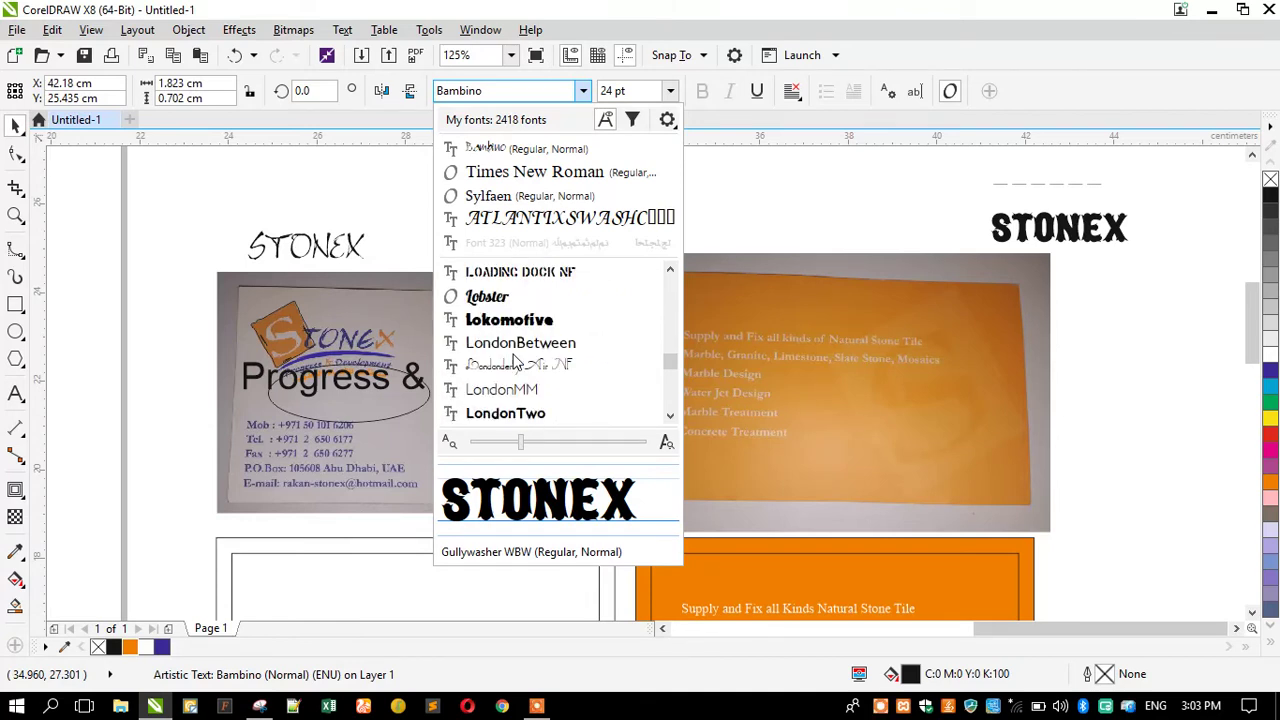
pyautogui.scroll(-1, 517, 362)
pyautogui.scroll(-1, 517, 362)
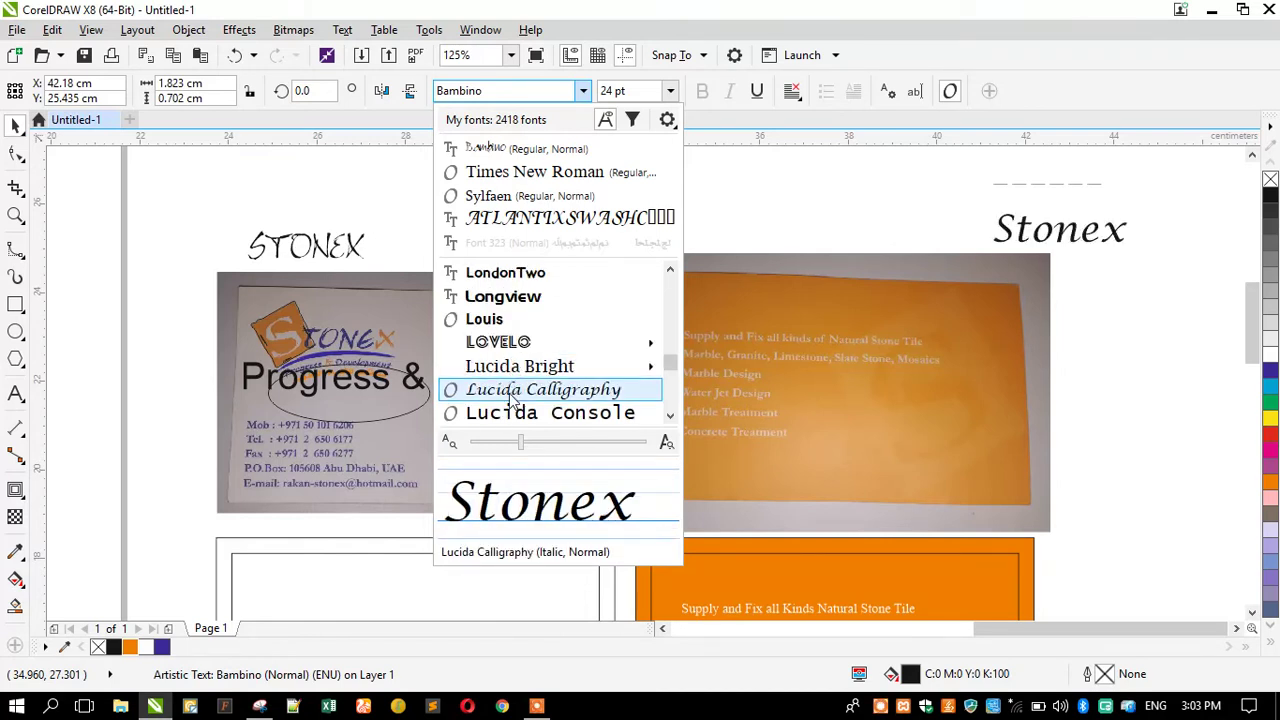
pyautogui.moveTo(508, 366)
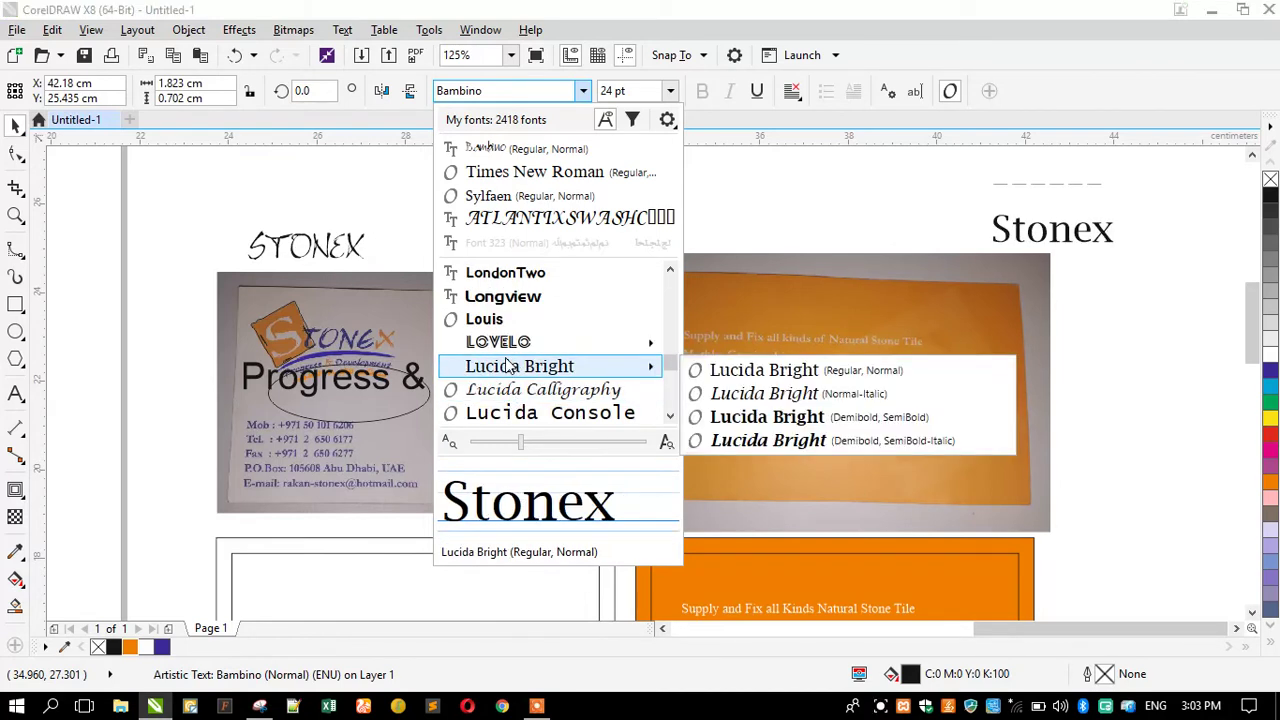
pyautogui.scroll(-1, 508, 366)
pyautogui.scroll(-1, 508, 366)
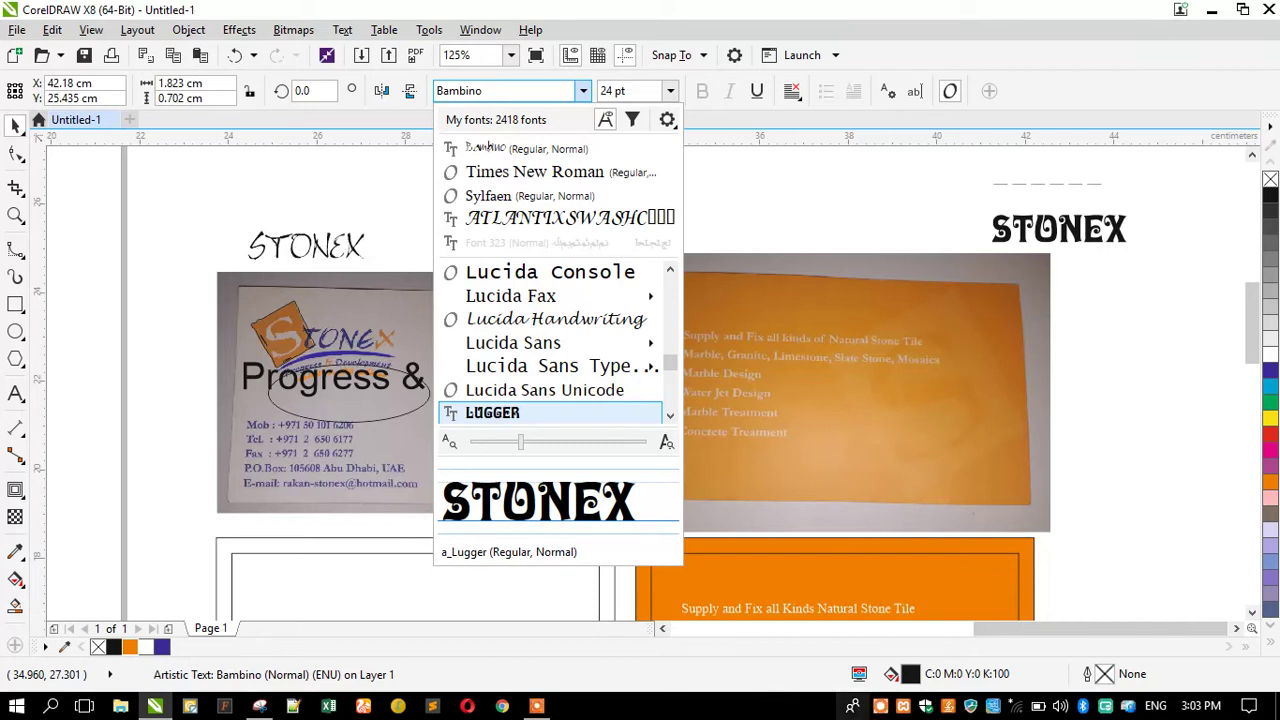
# Reselect the STONEX text, preview a few fonts on it, and close the list unchanged.
pyautogui.click(537, 706)
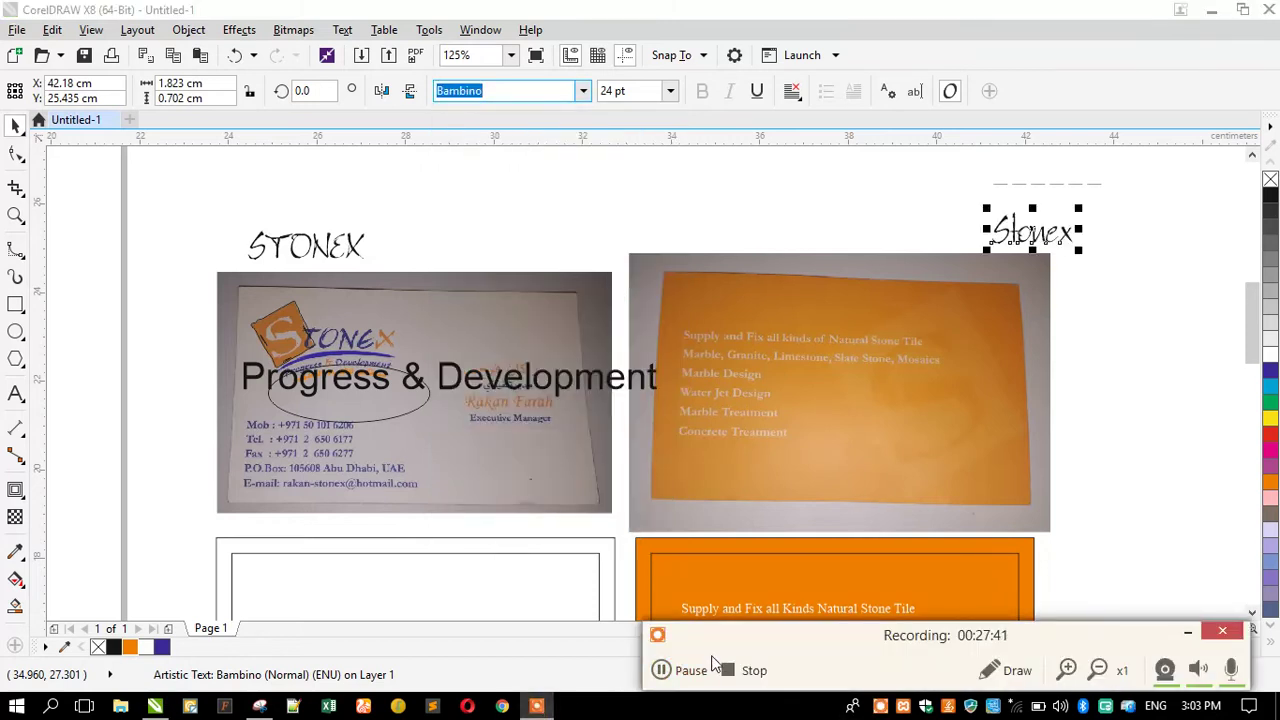
pyautogui.click(665, 669)
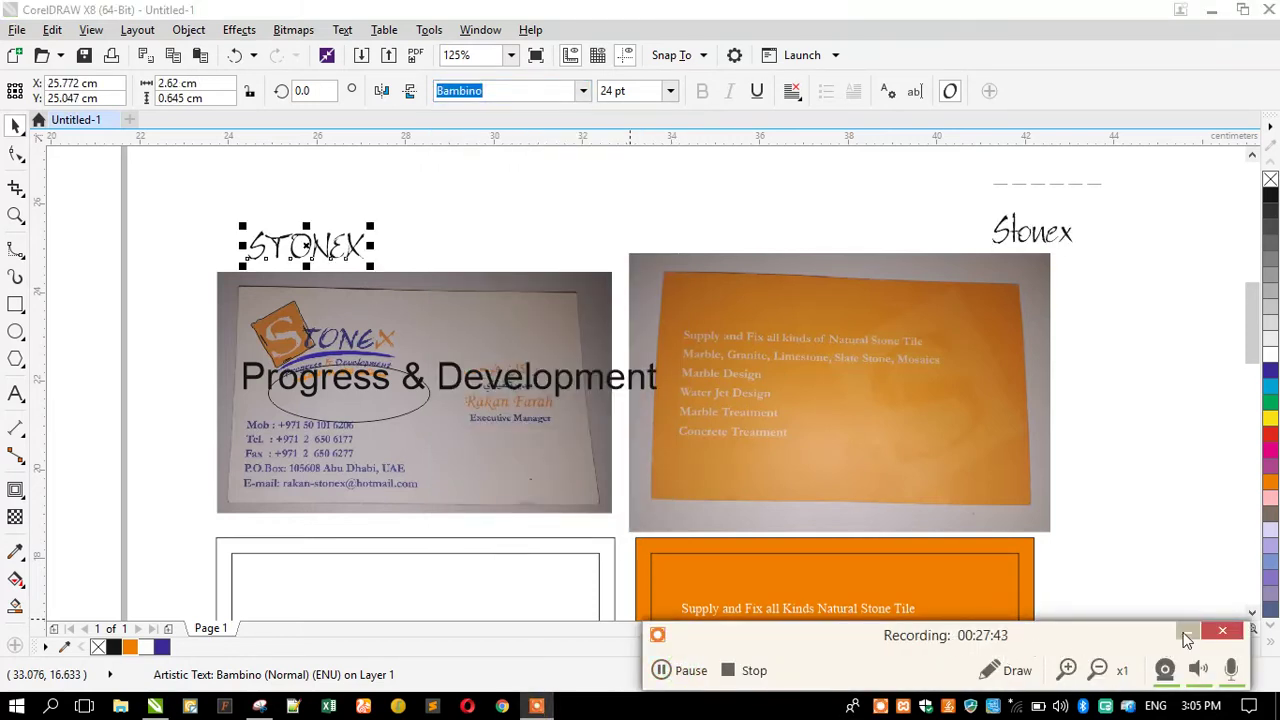
pyautogui.click(1186, 634)
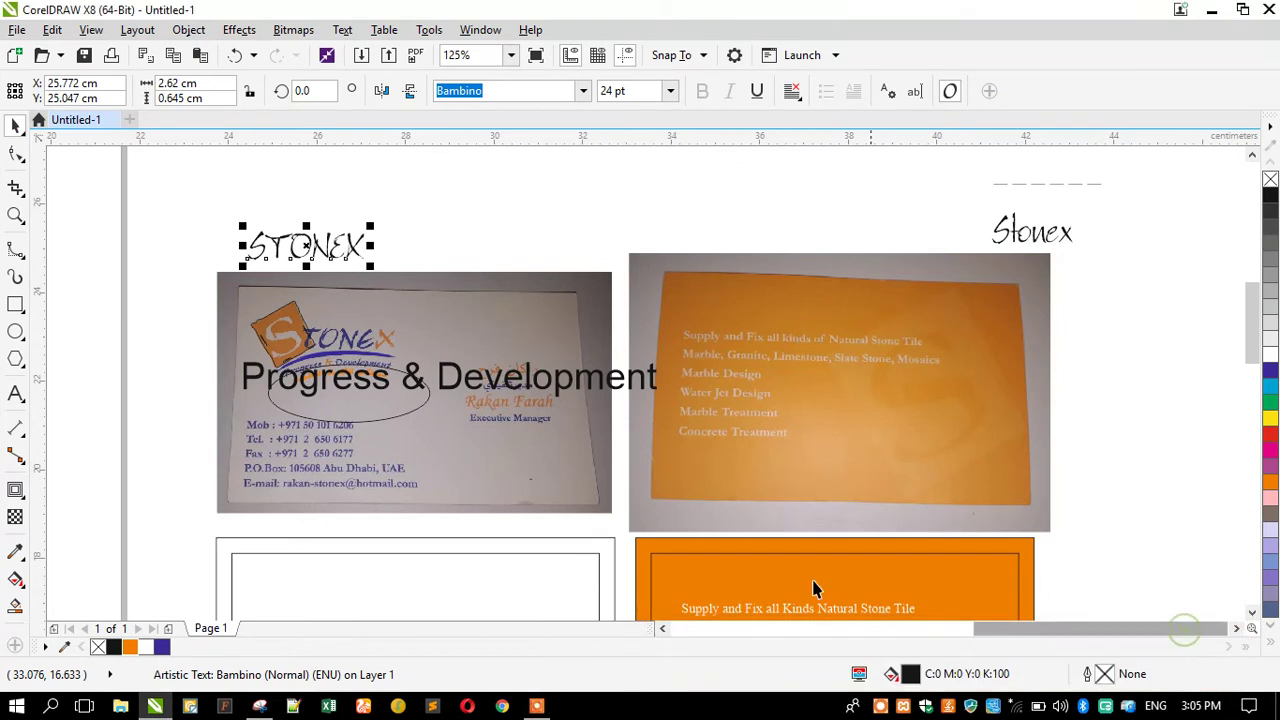
pyautogui.click(584, 91)
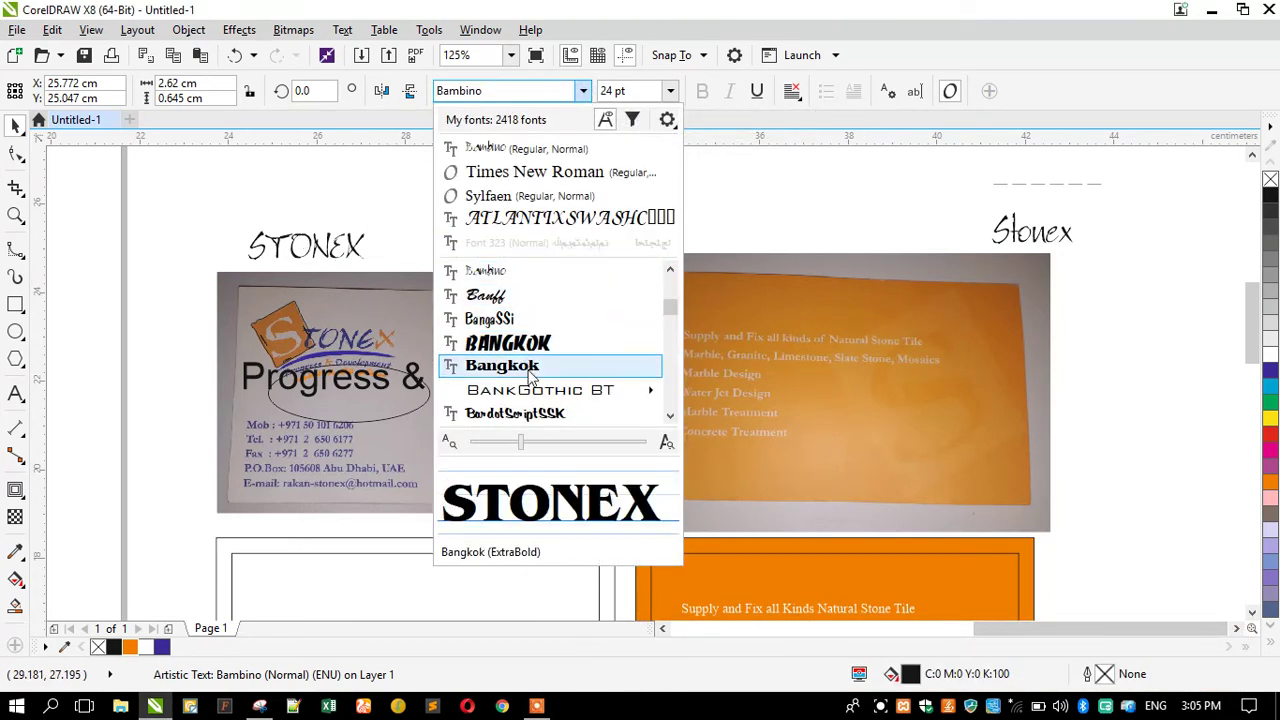
pyautogui.scroll(-1, 530, 385)
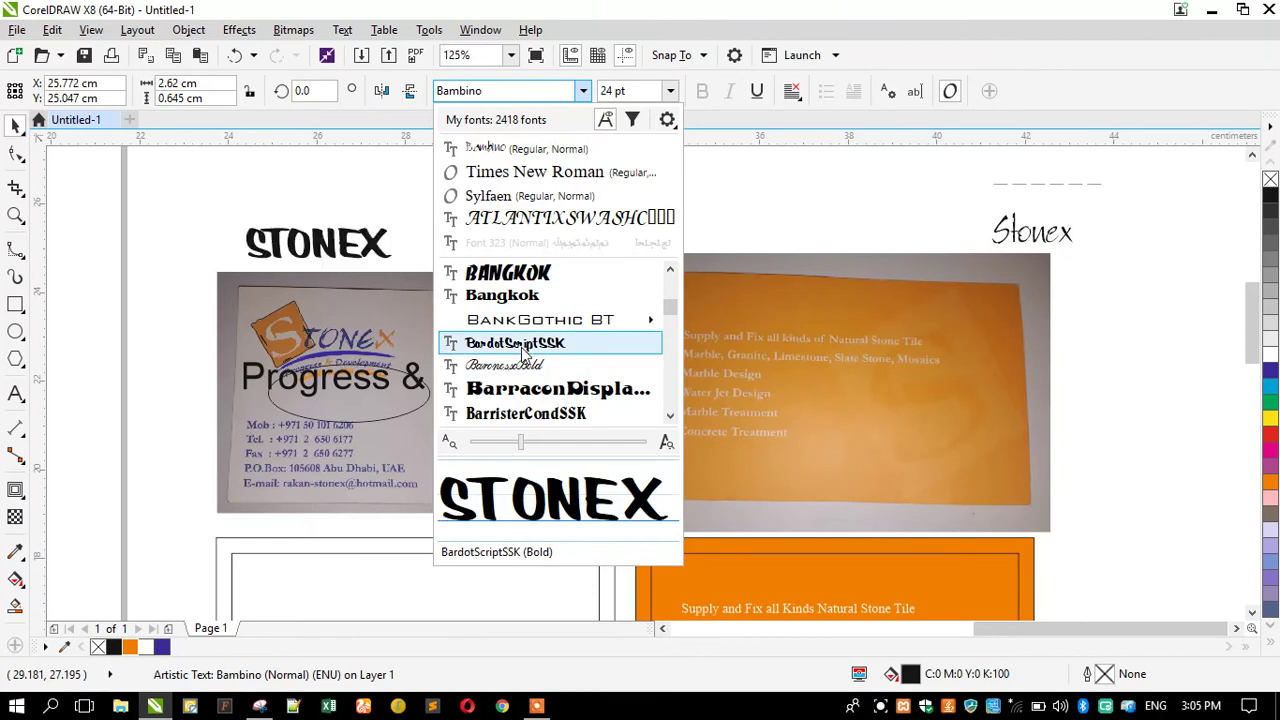
pyautogui.scroll(-1, 524, 365)
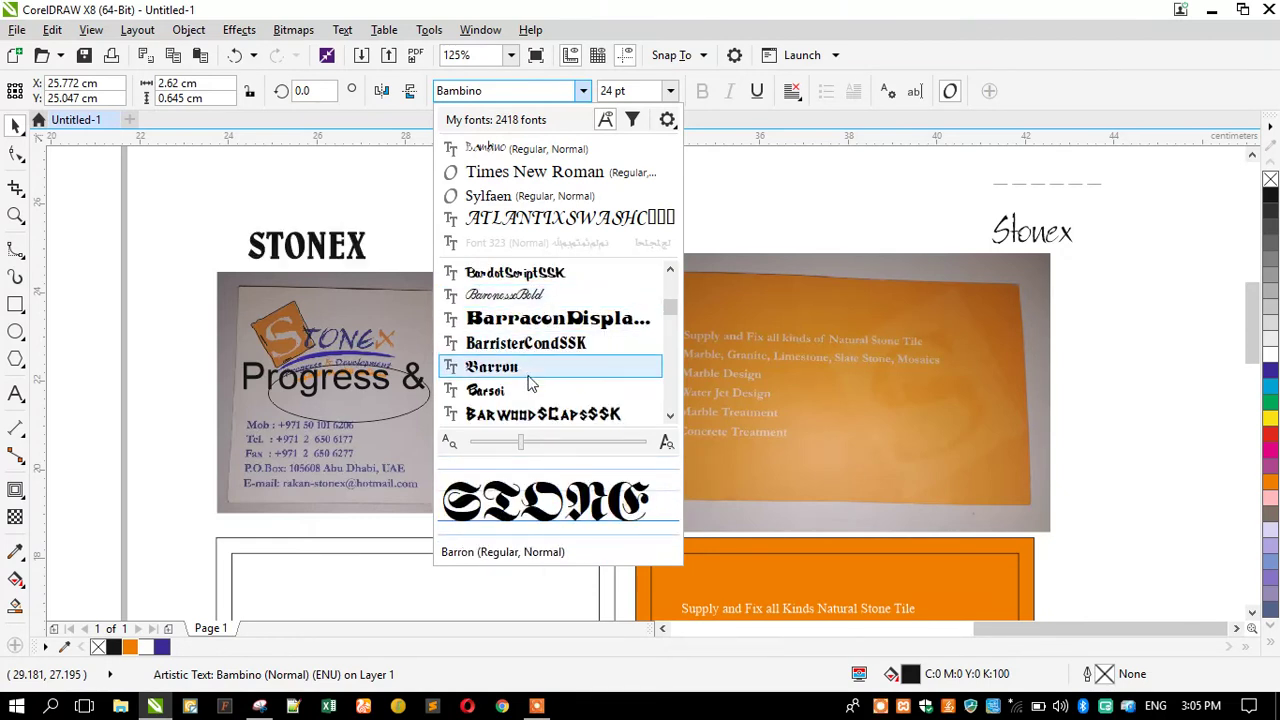
pyautogui.scroll(-1, 530, 385)
pyautogui.scroll(-1, 528, 370)
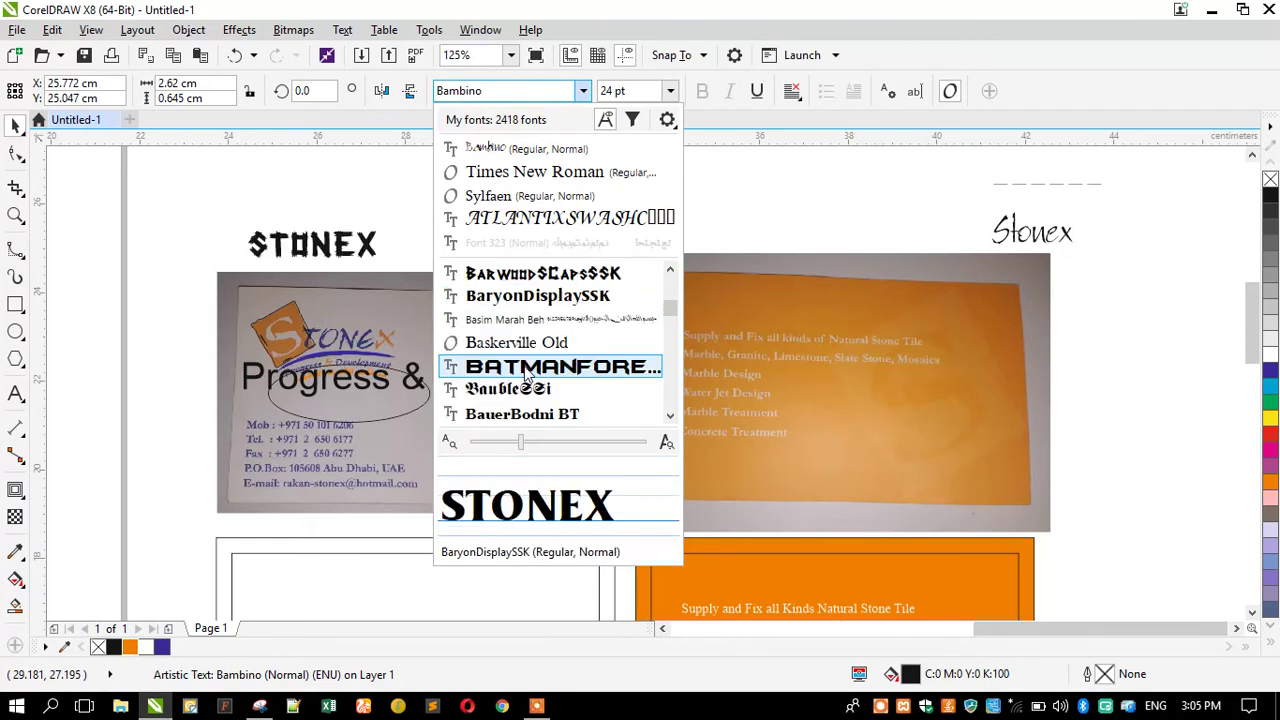
pyautogui.scroll(-1, 530, 385)
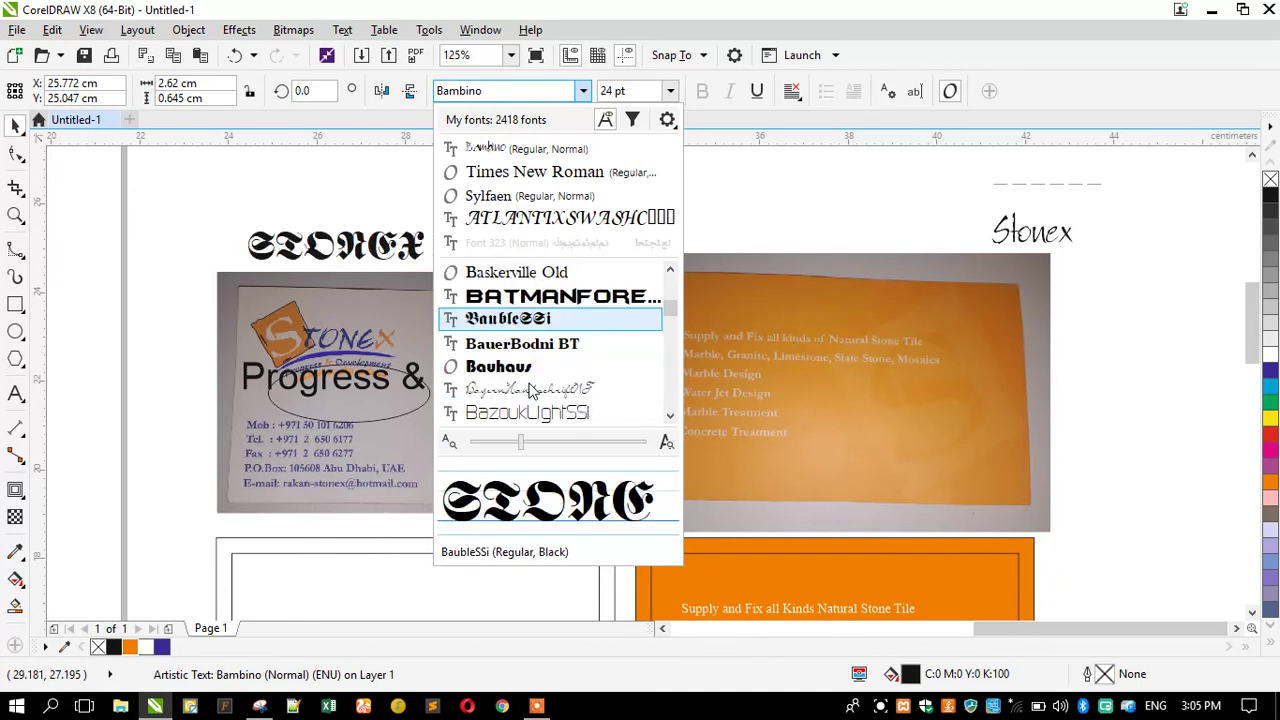
pyautogui.scroll(-2, 535, 378)
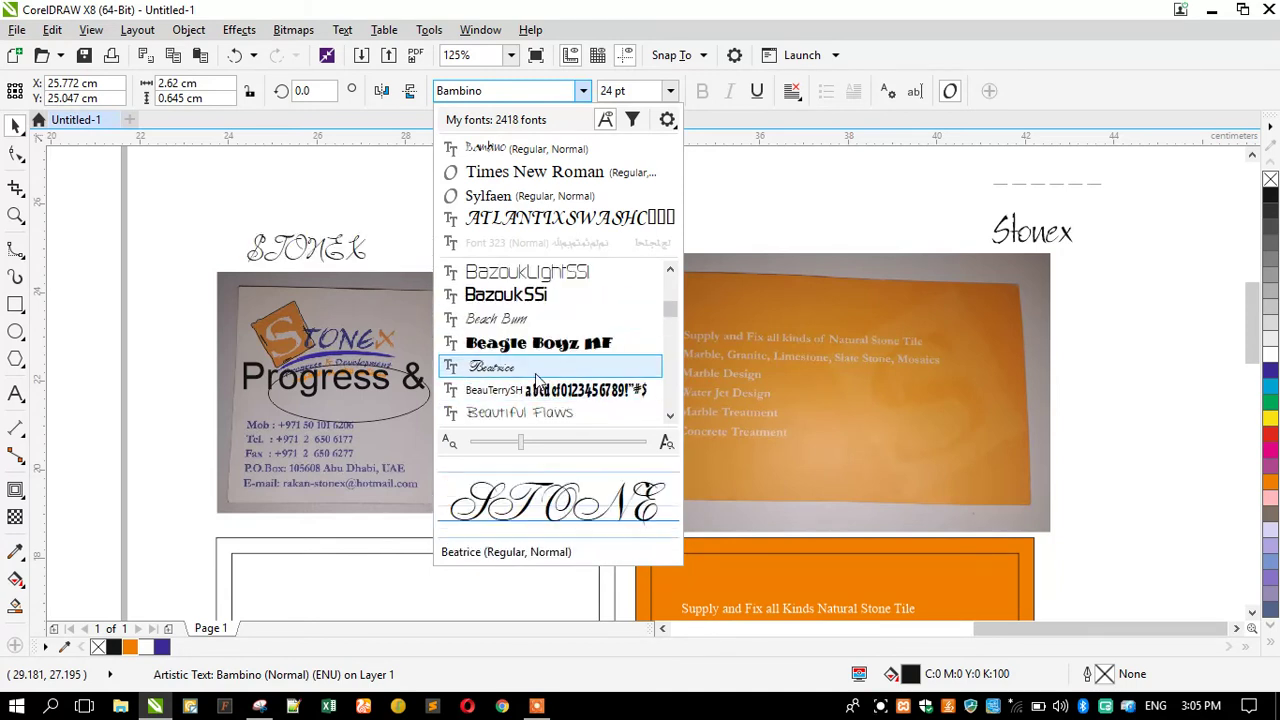
pyautogui.scroll(-1, 520, 375)
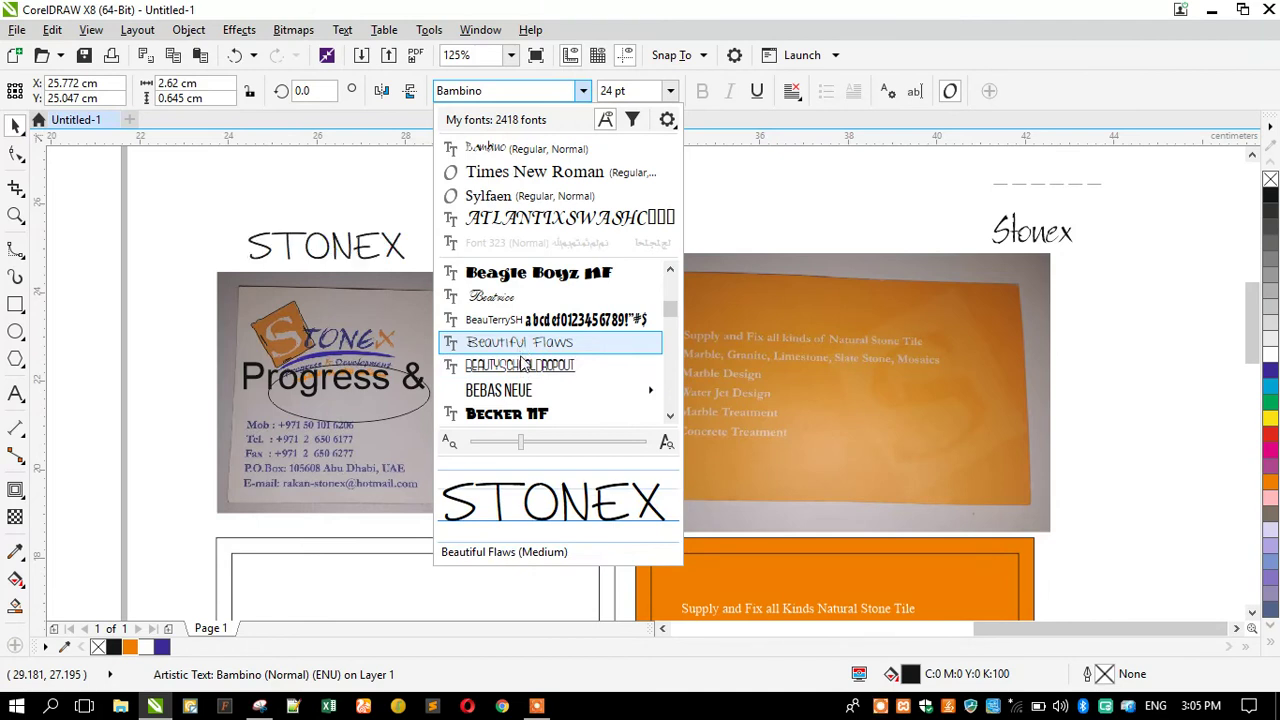
pyautogui.press('Escape')
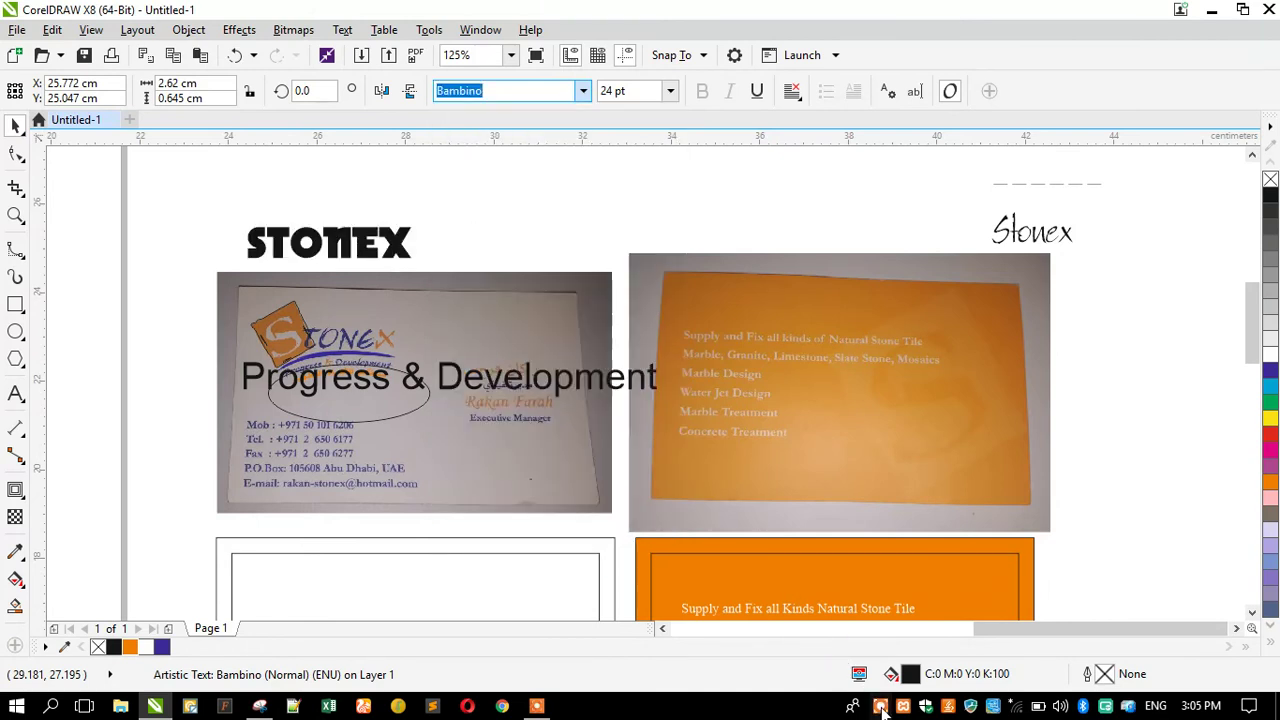
# Preview more fonts on STONEX up to BeauTerrySH, then dismiss the list keeping Bambino.
pyautogui.moveTo(709, 675)
pyautogui.click(672, 668)
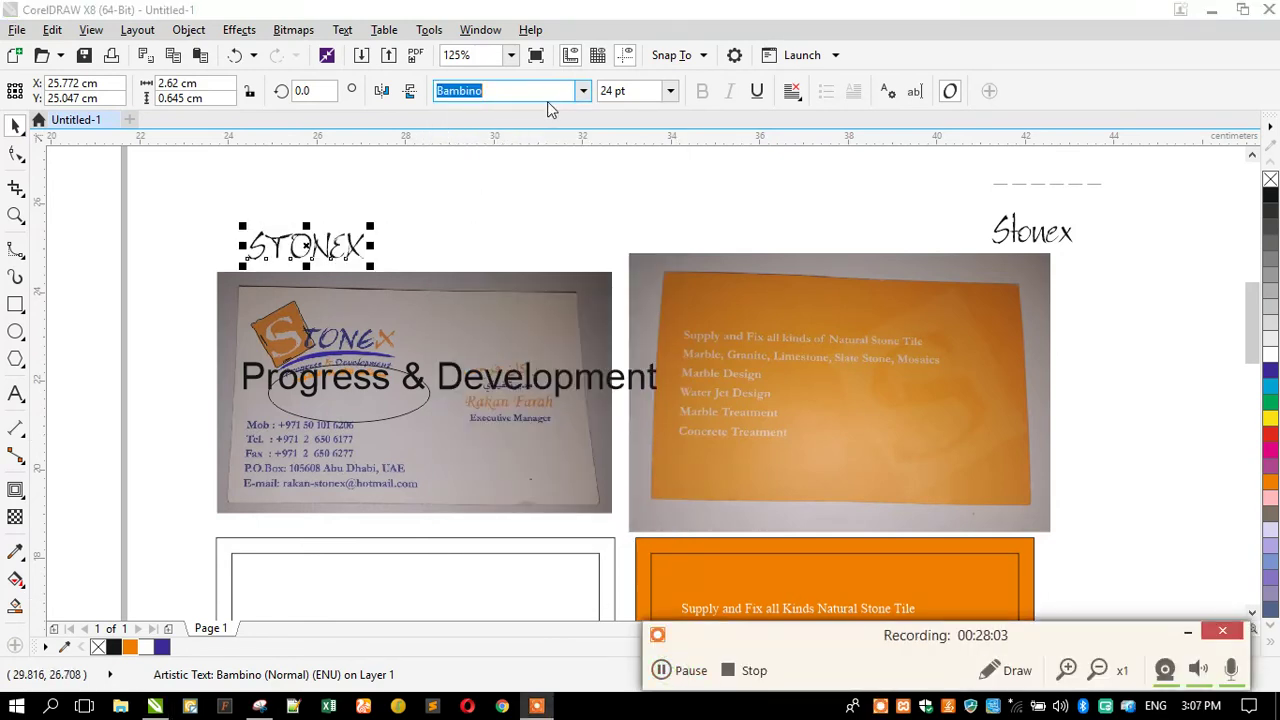
pyautogui.click(582, 91)
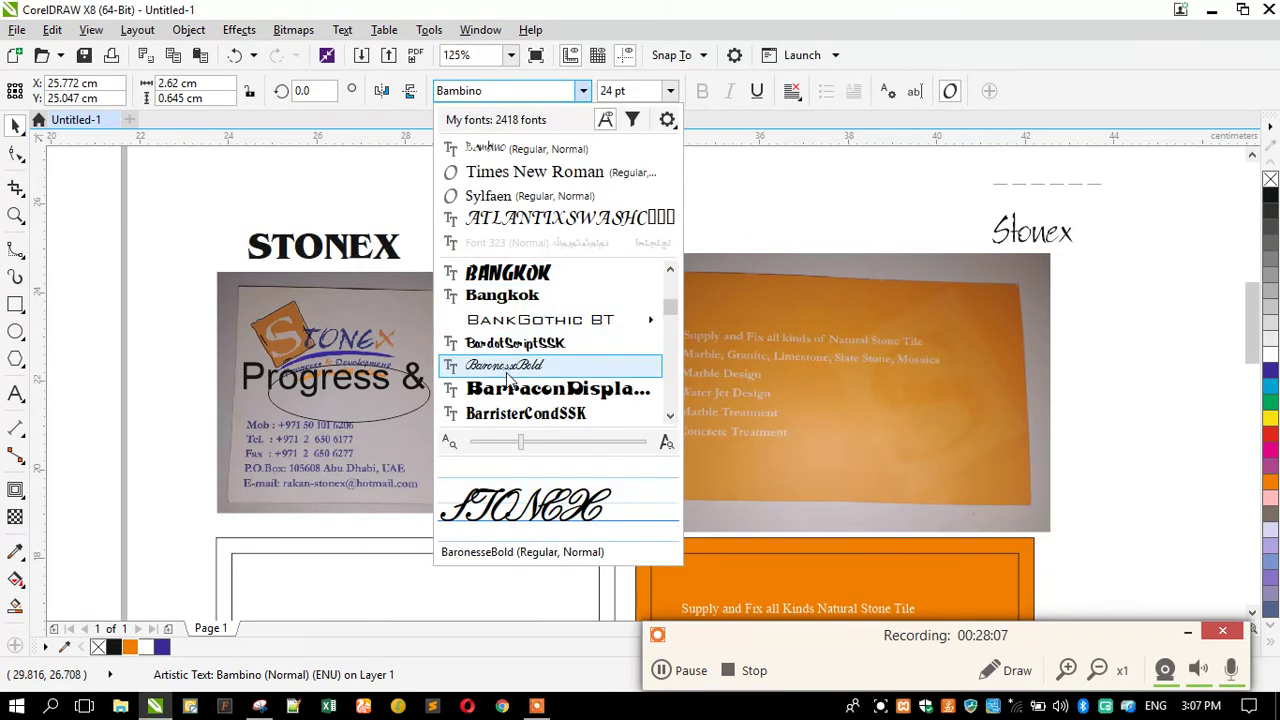
pyautogui.scroll(-2, 515, 345)
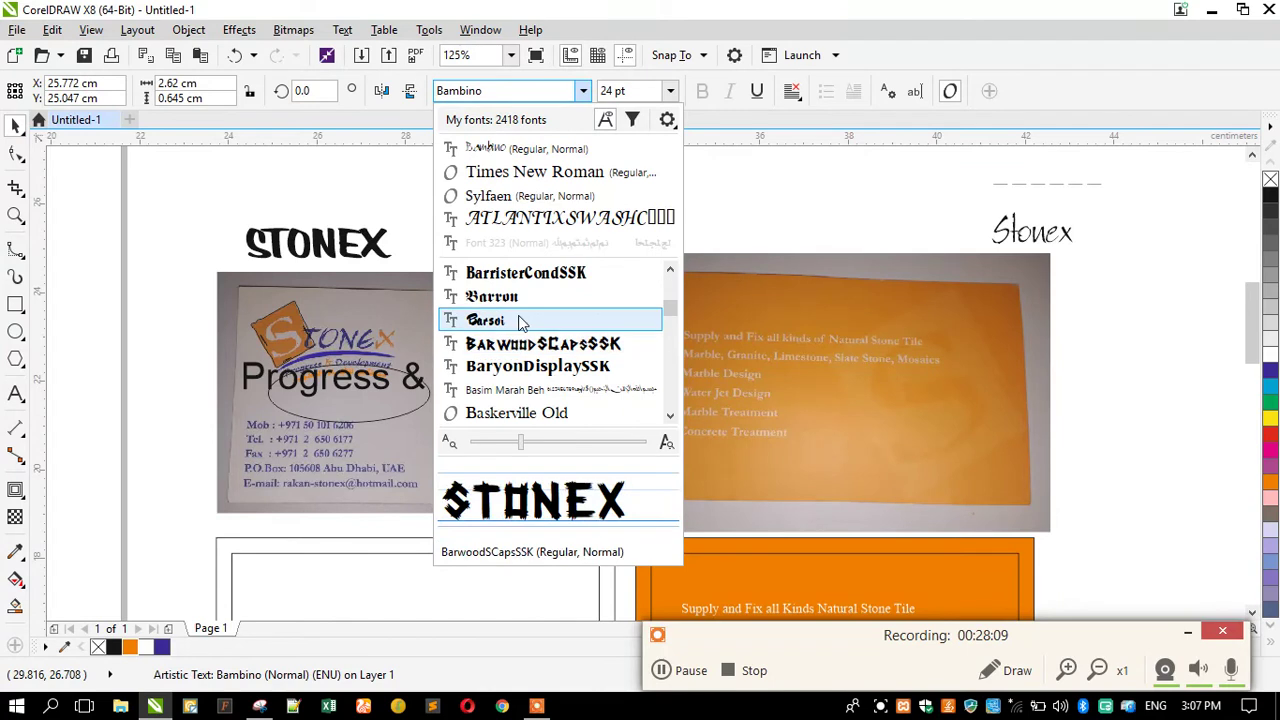
pyautogui.scroll(-2, 518, 375)
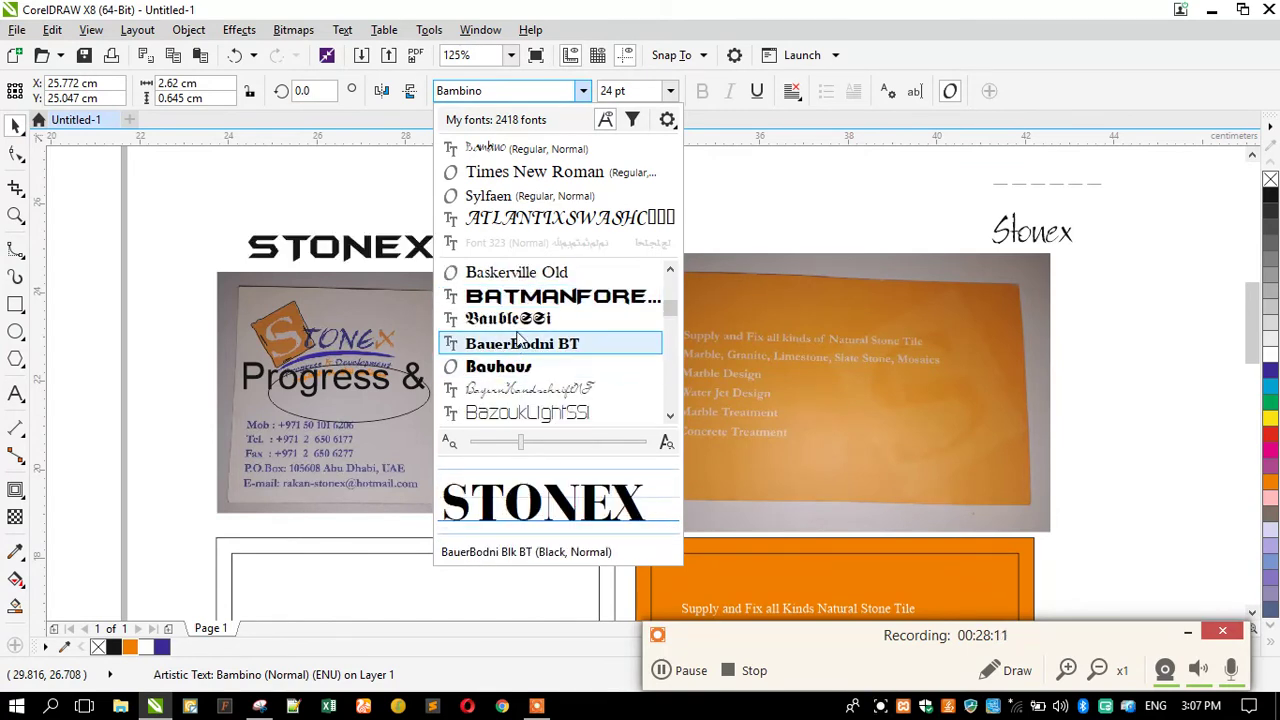
pyautogui.scroll(-1, 525, 345)
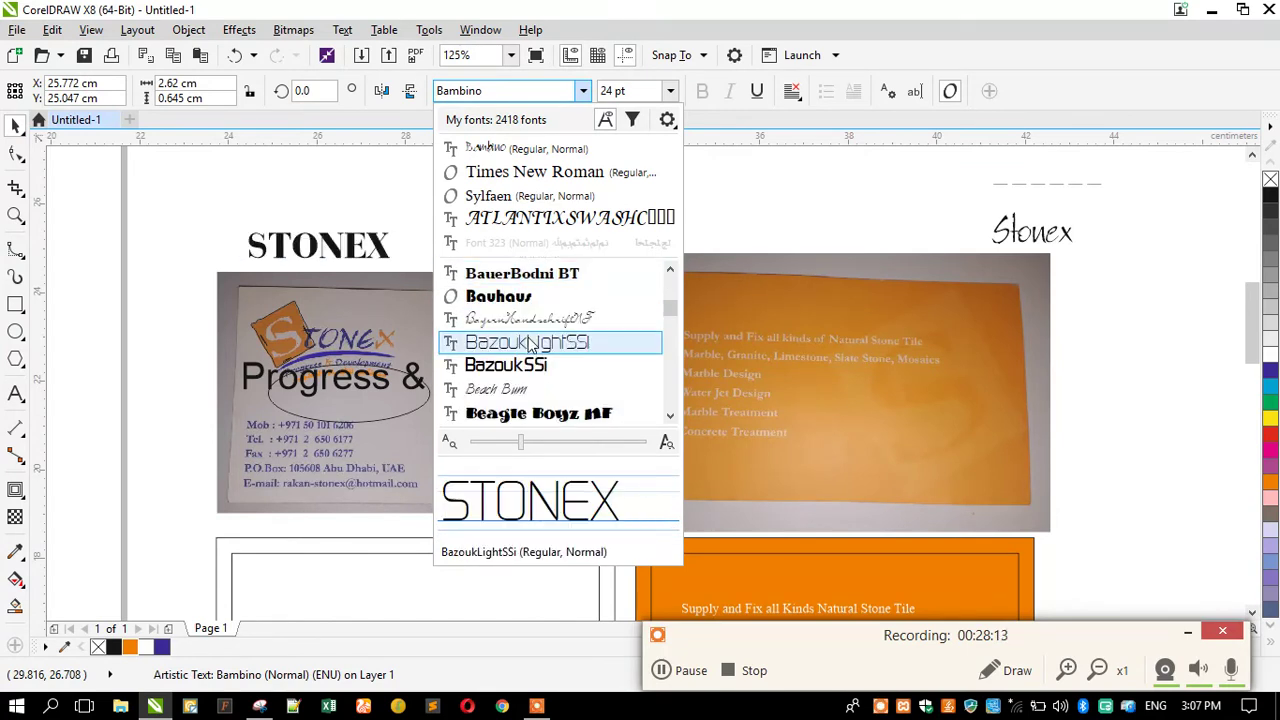
pyautogui.scroll(-2, 528, 345)
pyautogui.scroll(-5, 530, 340)
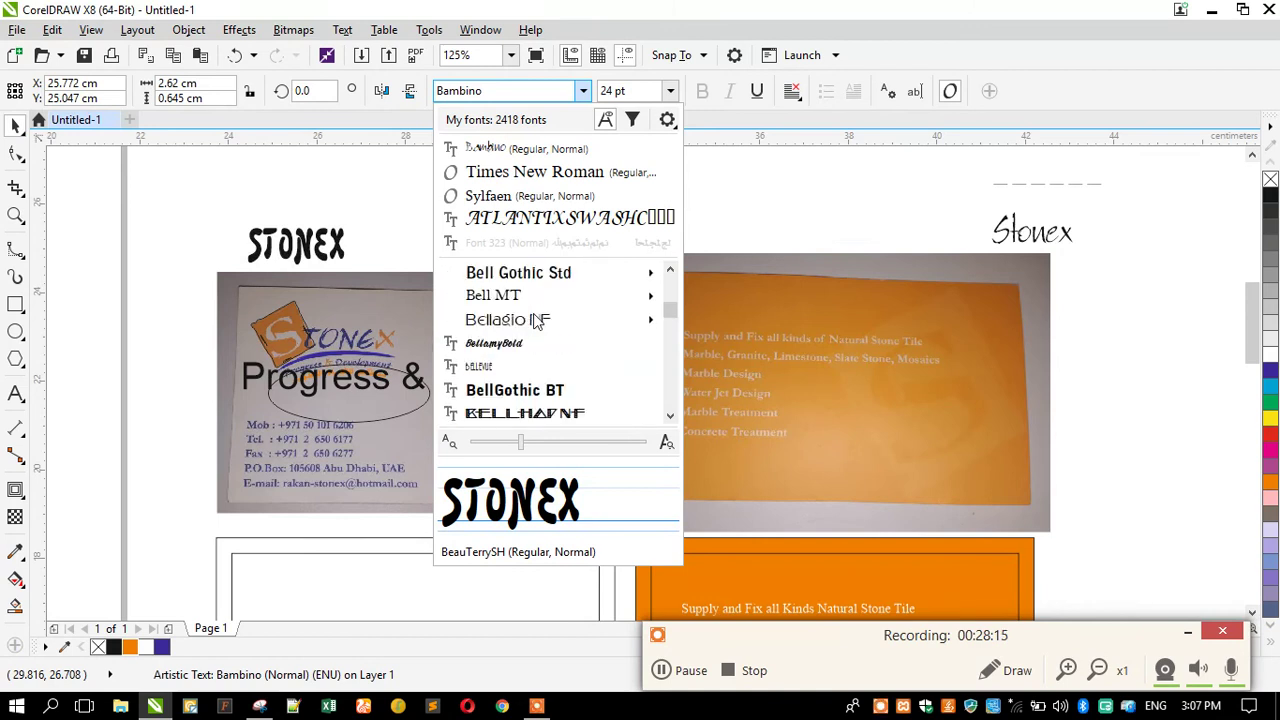
pyautogui.scroll(-6, 535, 320)
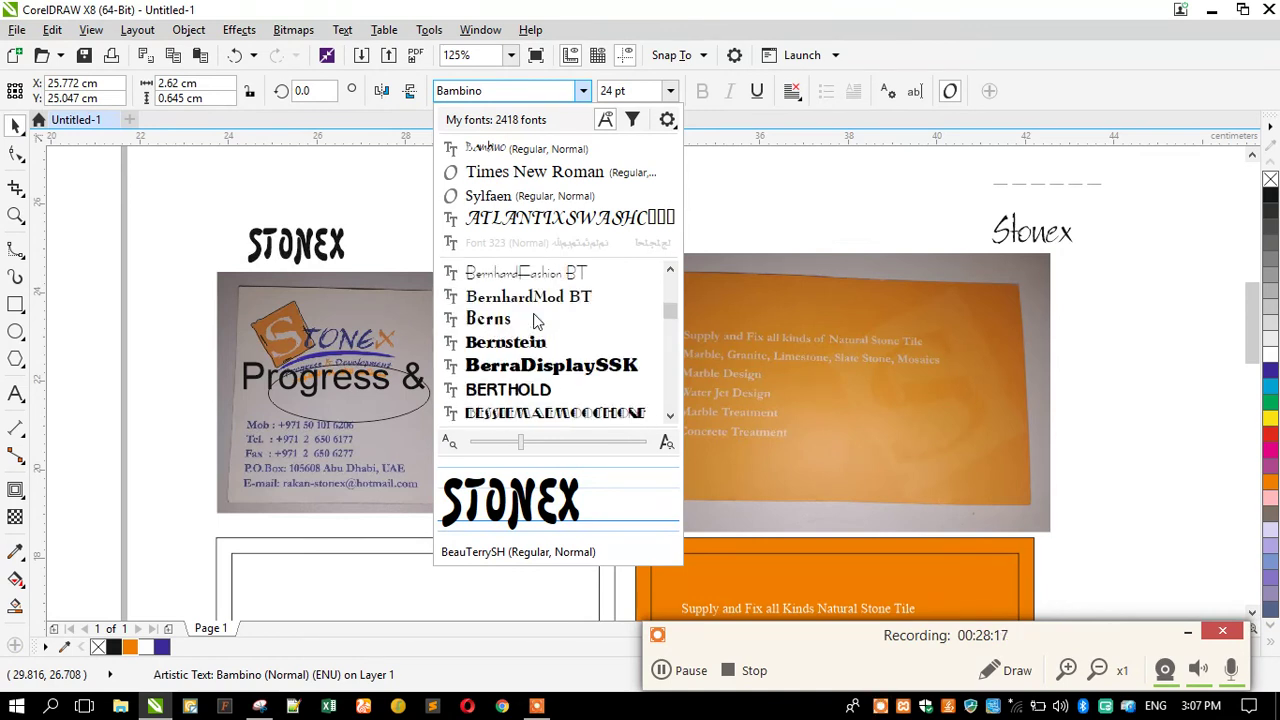
pyautogui.scroll(-10, 535, 320)
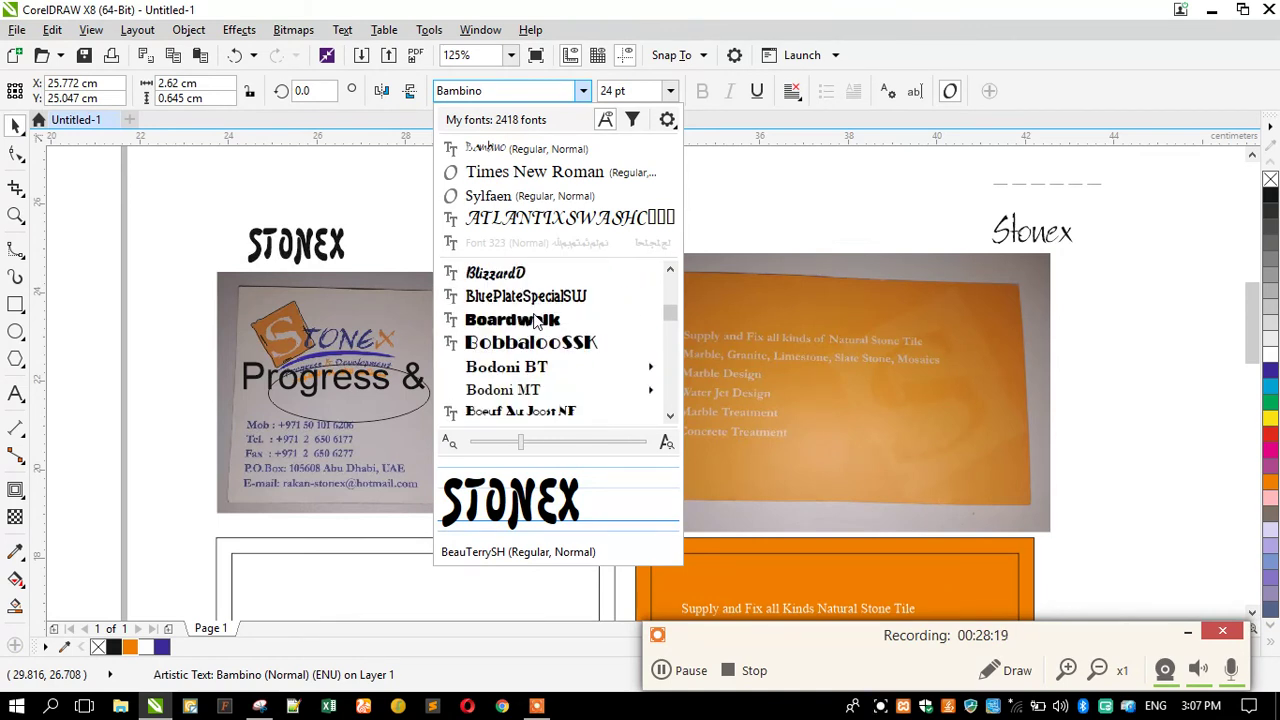
pyautogui.scroll(-8, 535, 320)
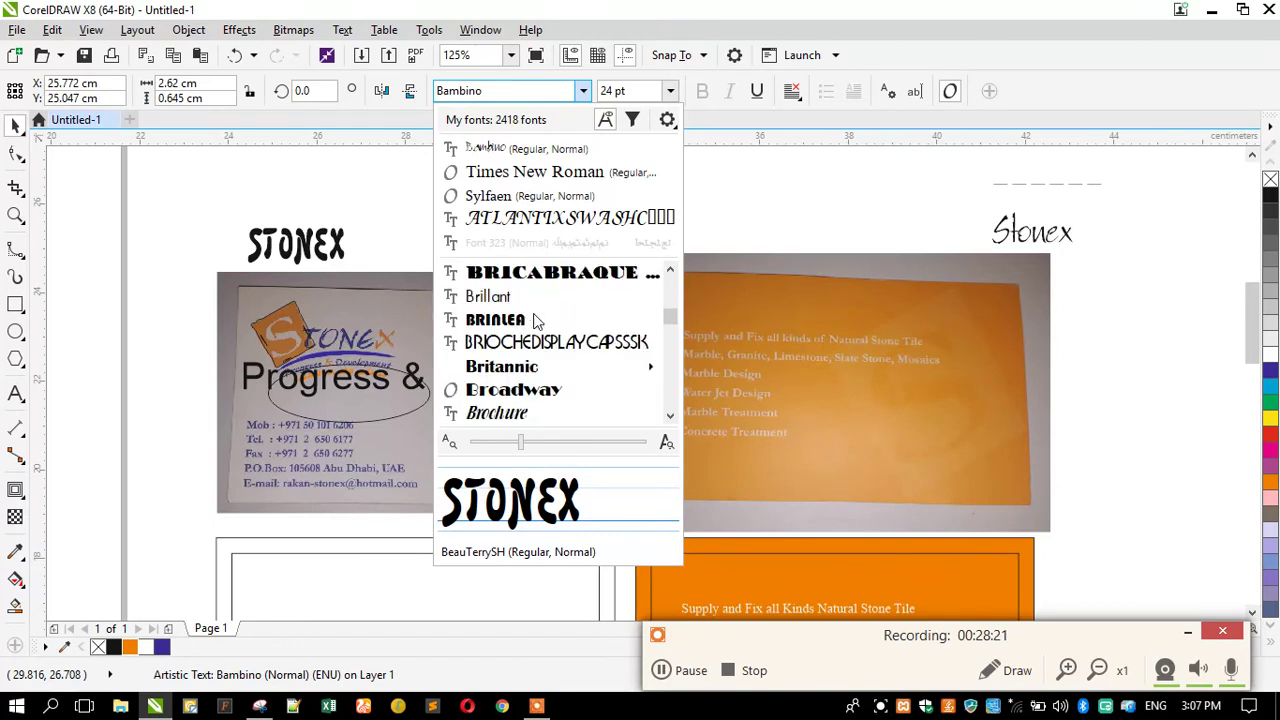
pyautogui.scroll(2, 535, 320)
pyautogui.scroll(-10, 535, 320)
pyautogui.scroll(-8, 535, 320)
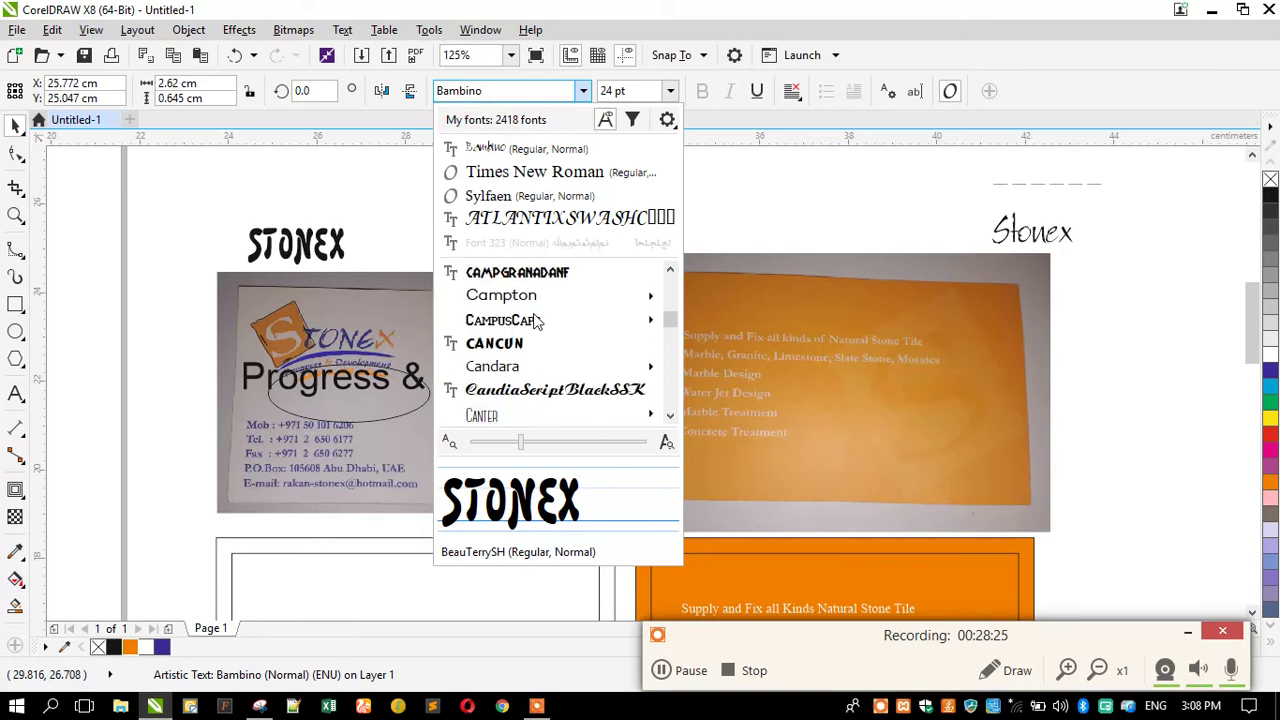
pyautogui.scroll(-8, 535, 320)
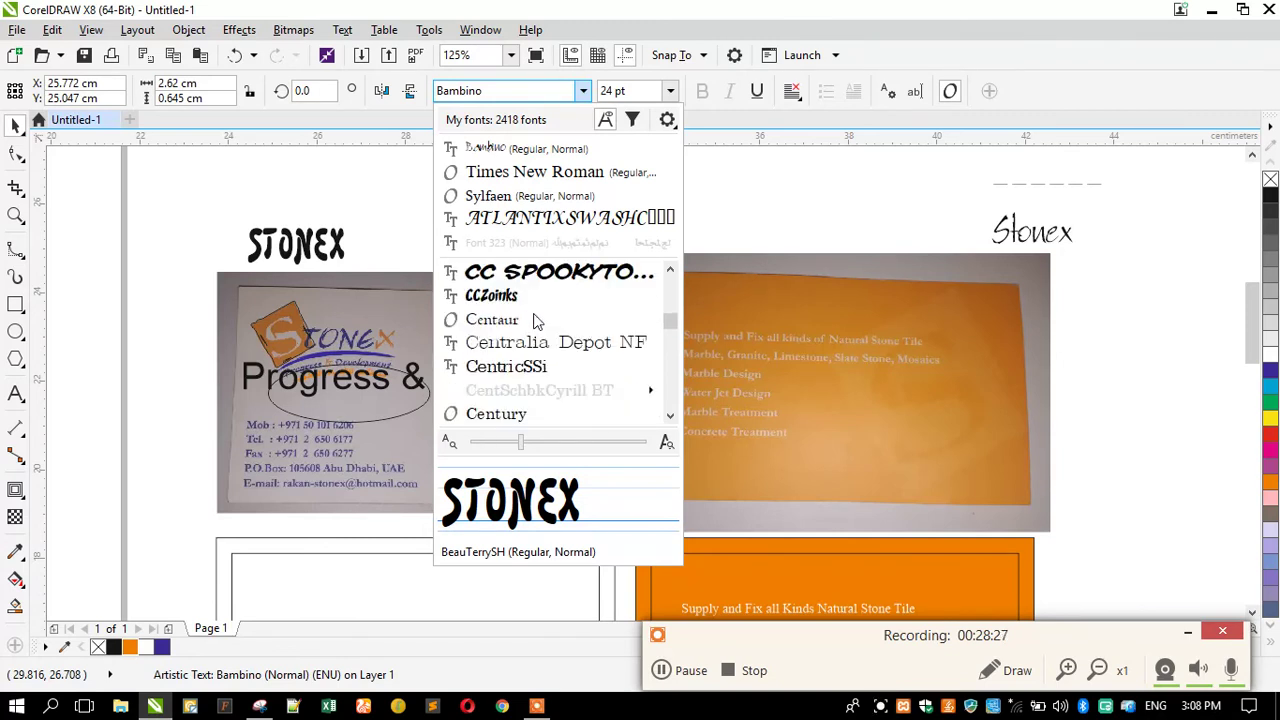
pyautogui.scroll(-1, 535, 320)
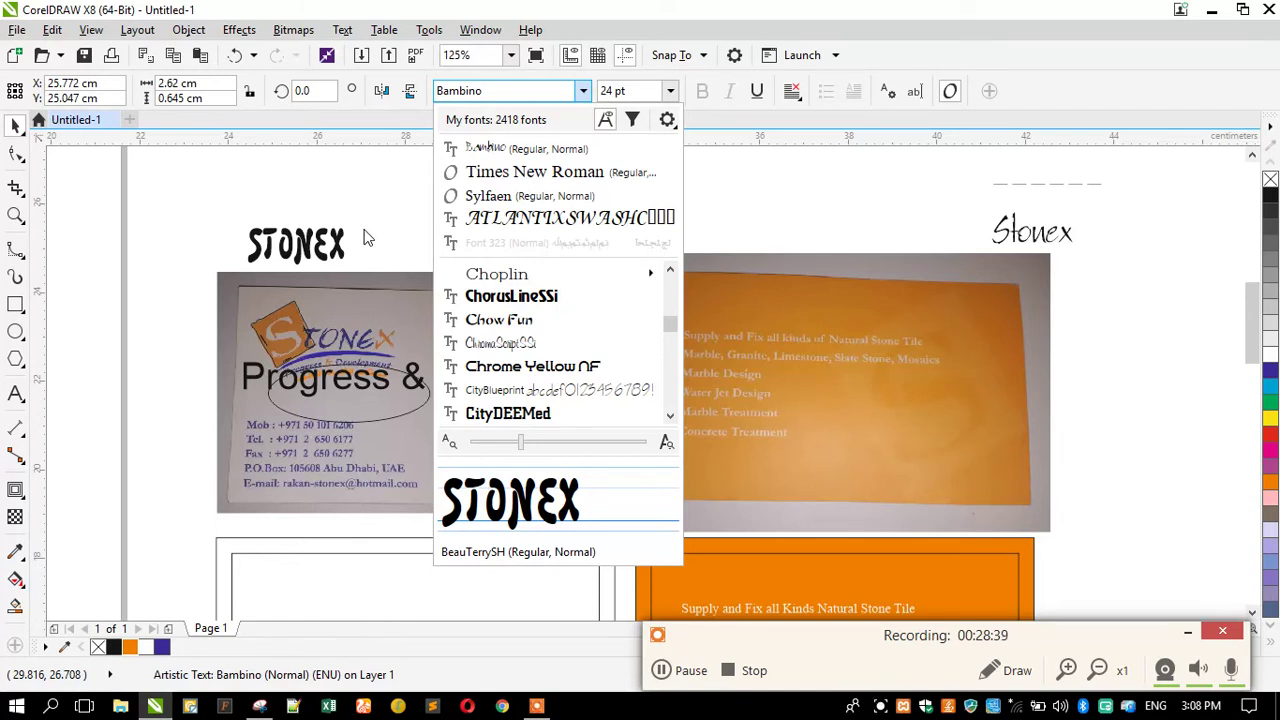
pyautogui.click(365, 237)
# Deselect the wordmark and zoom into the STONEX logo on the card photo.
pyautogui.click(224, 251)
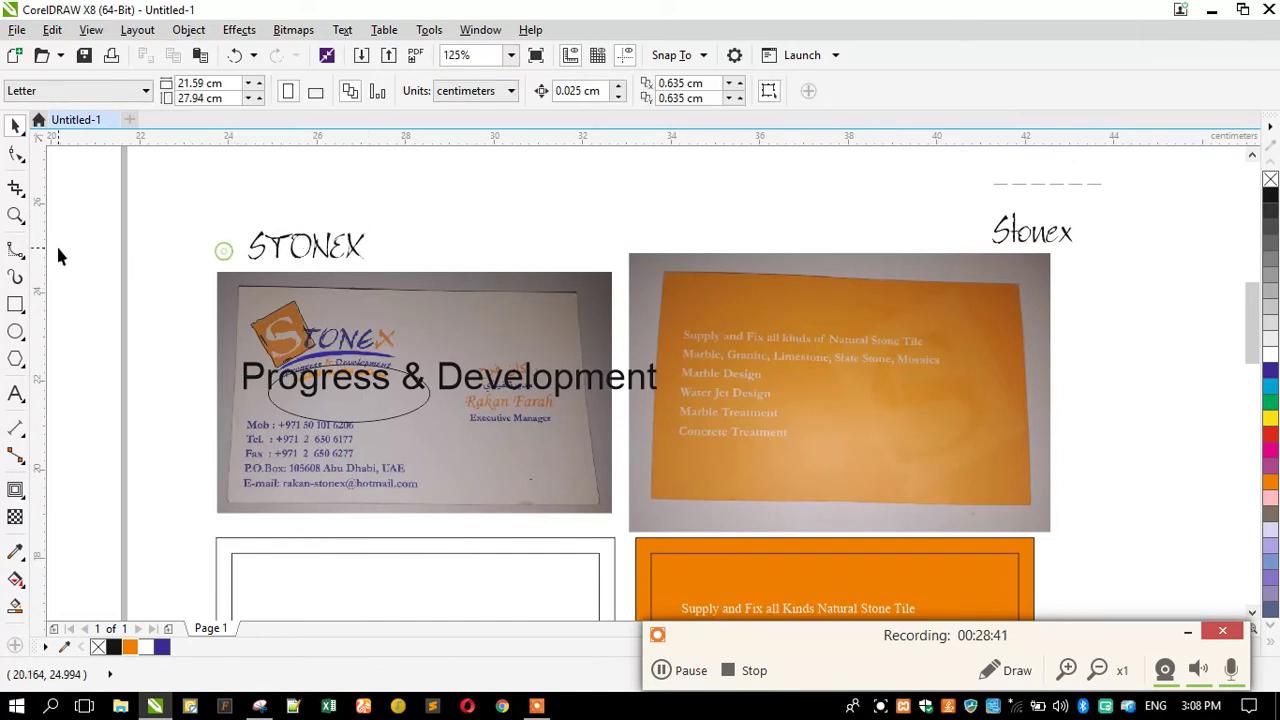
pyautogui.click(15, 215)
pyautogui.moveTo(240, 294); pyautogui.dragTo(446, 378)
pyautogui.moveTo(1042, 551); pyautogui.dragTo(1042, 551)
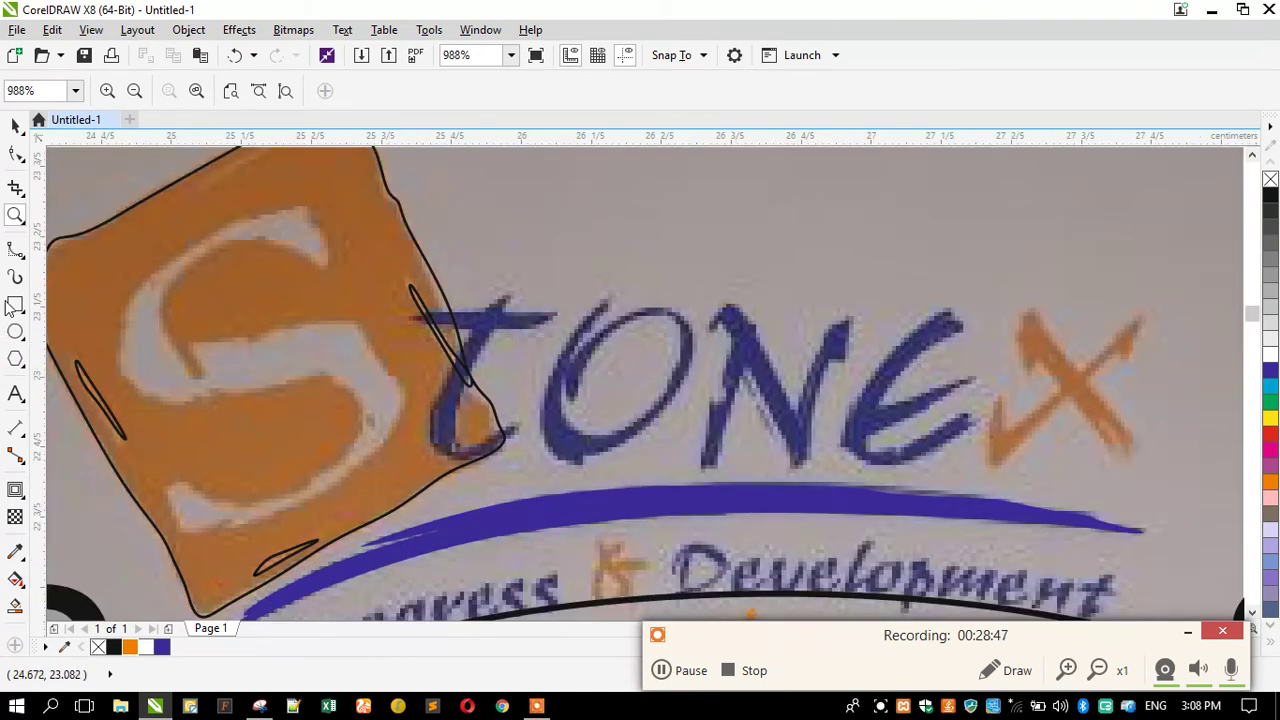
# With the B-Spline tool, trace the S from its upper tip through the middle stroke to its lower-left tip.
pyautogui.click(15, 249)
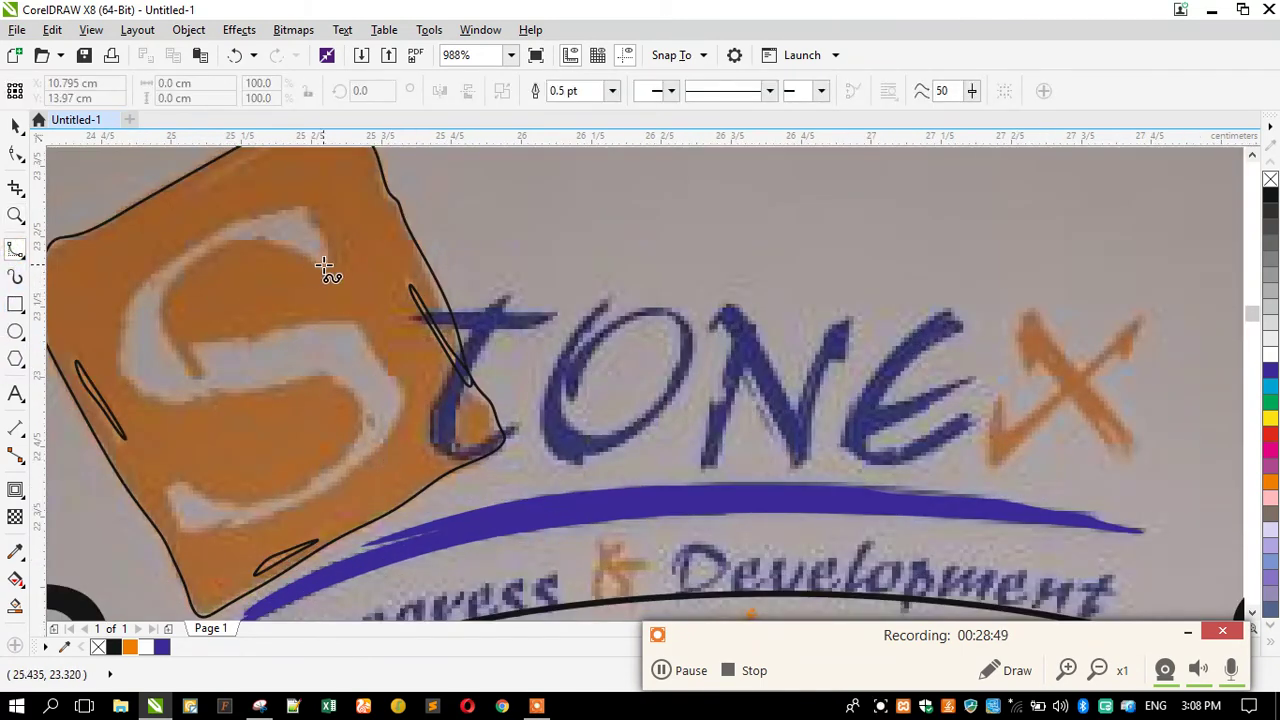
pyautogui.click(322, 265)
pyautogui.click(290, 245)
pyautogui.click(254, 238)
pyautogui.click(216, 242)
pyautogui.click(181, 268)
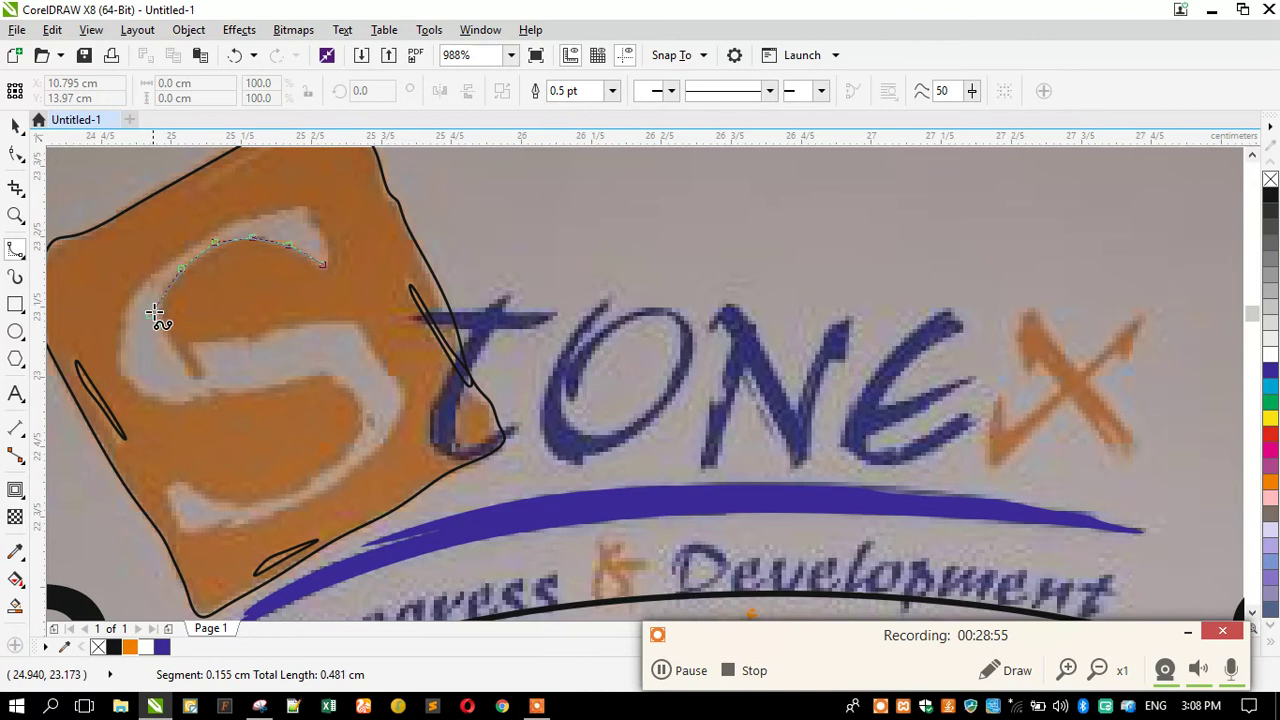
pyautogui.click(159, 296)
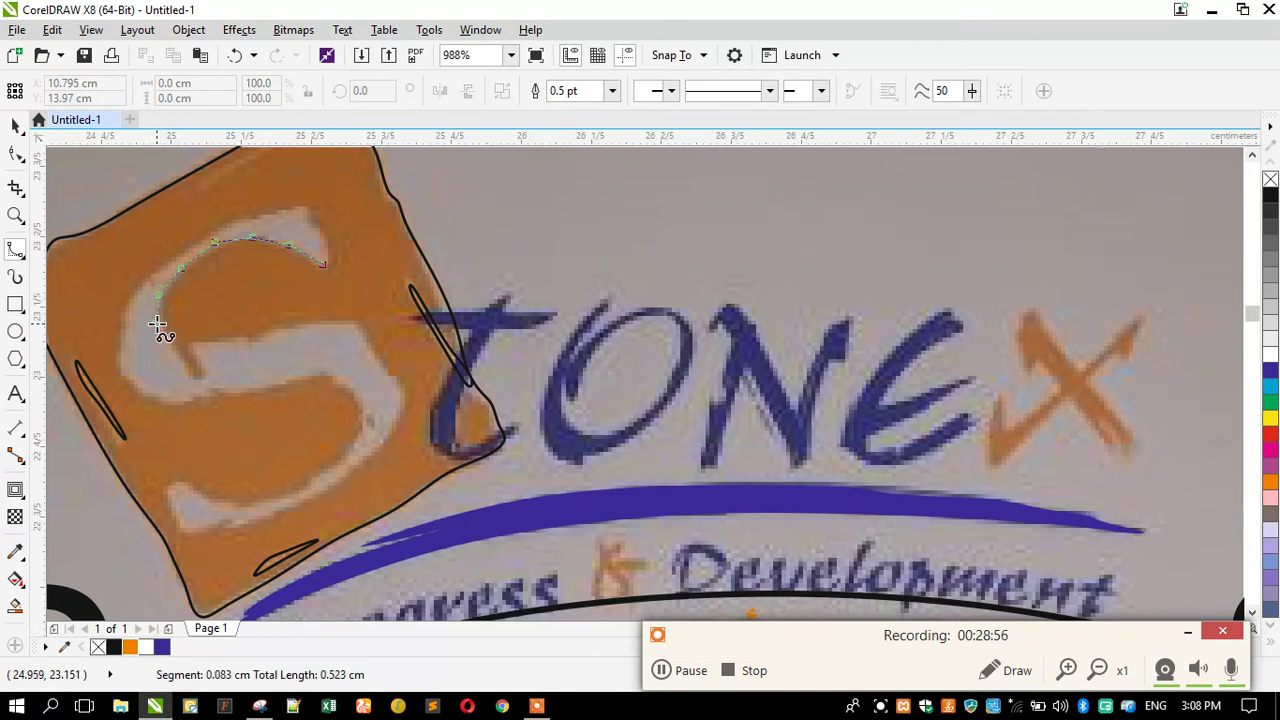
pyautogui.click(199, 362)
pyautogui.click(189, 342)
pyautogui.click(265, 335)
pyautogui.click(291, 322)
pyautogui.click(325, 316)
pyautogui.click(356, 323)
pyautogui.click(368, 336)
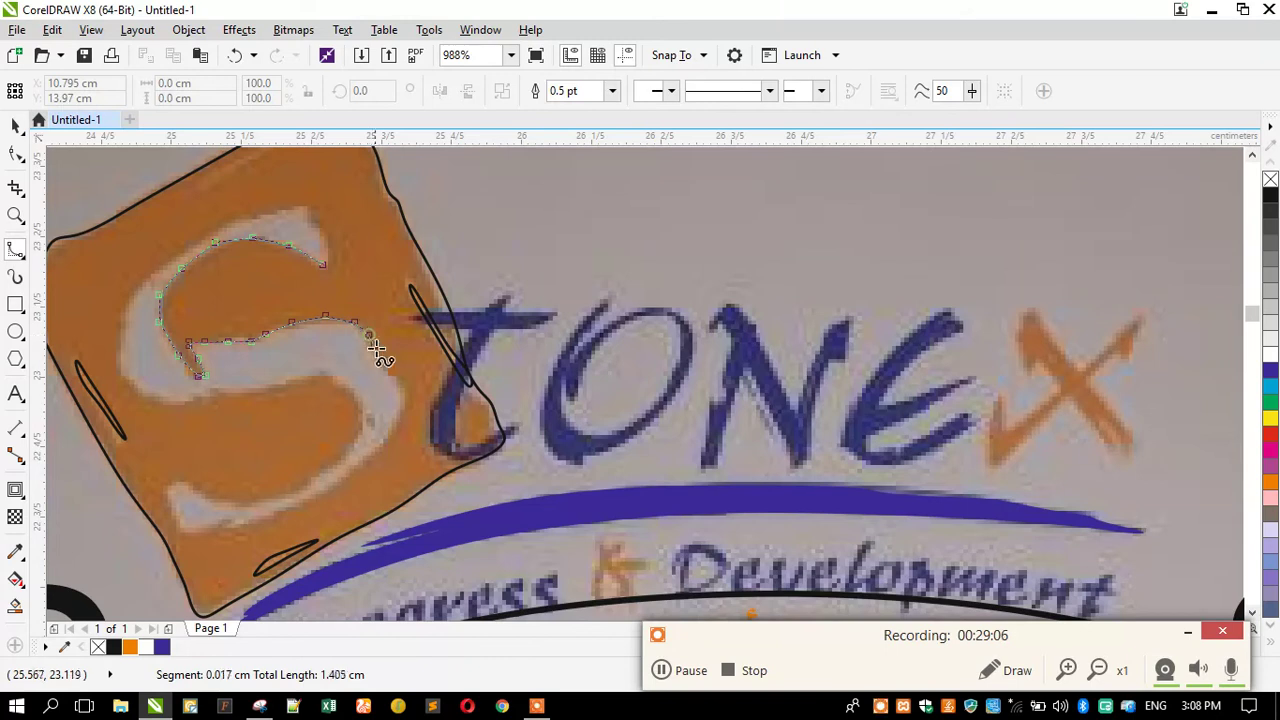
pyautogui.click(404, 399)
pyautogui.click(389, 440)
pyautogui.click(353, 471)
pyautogui.click(282, 517)
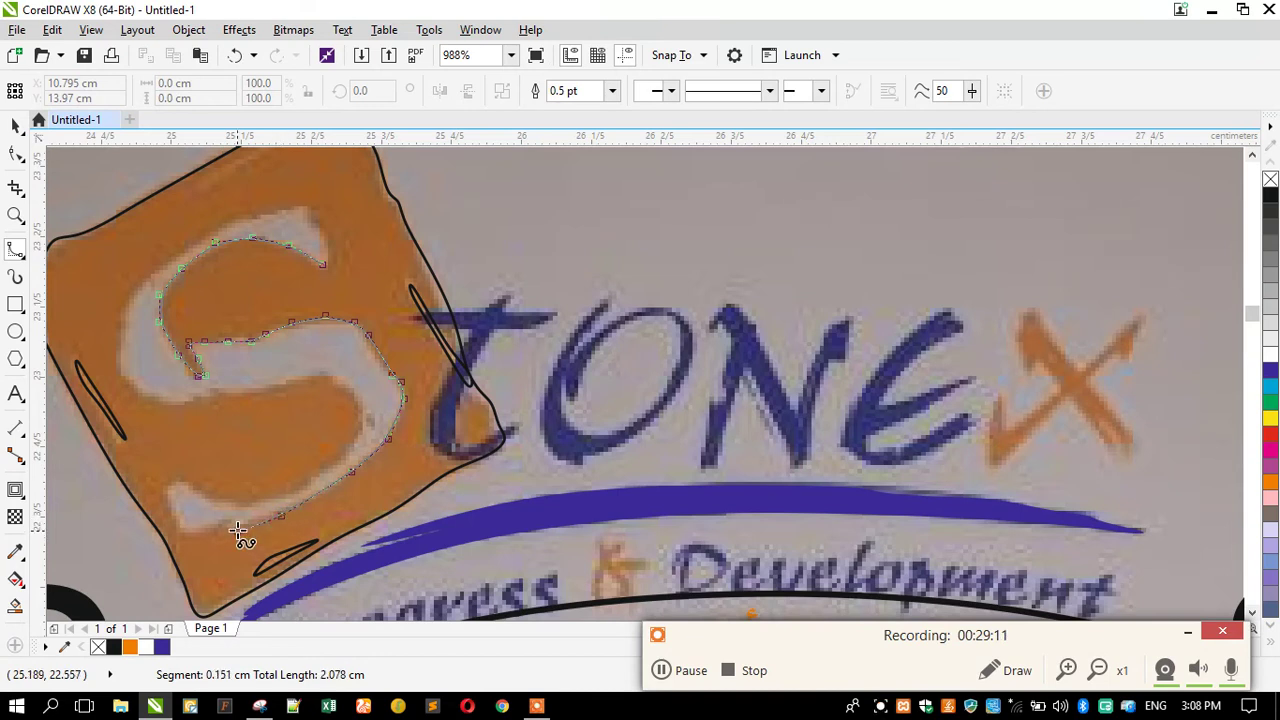
pyautogui.click(205, 528)
pyautogui.click(181, 527)
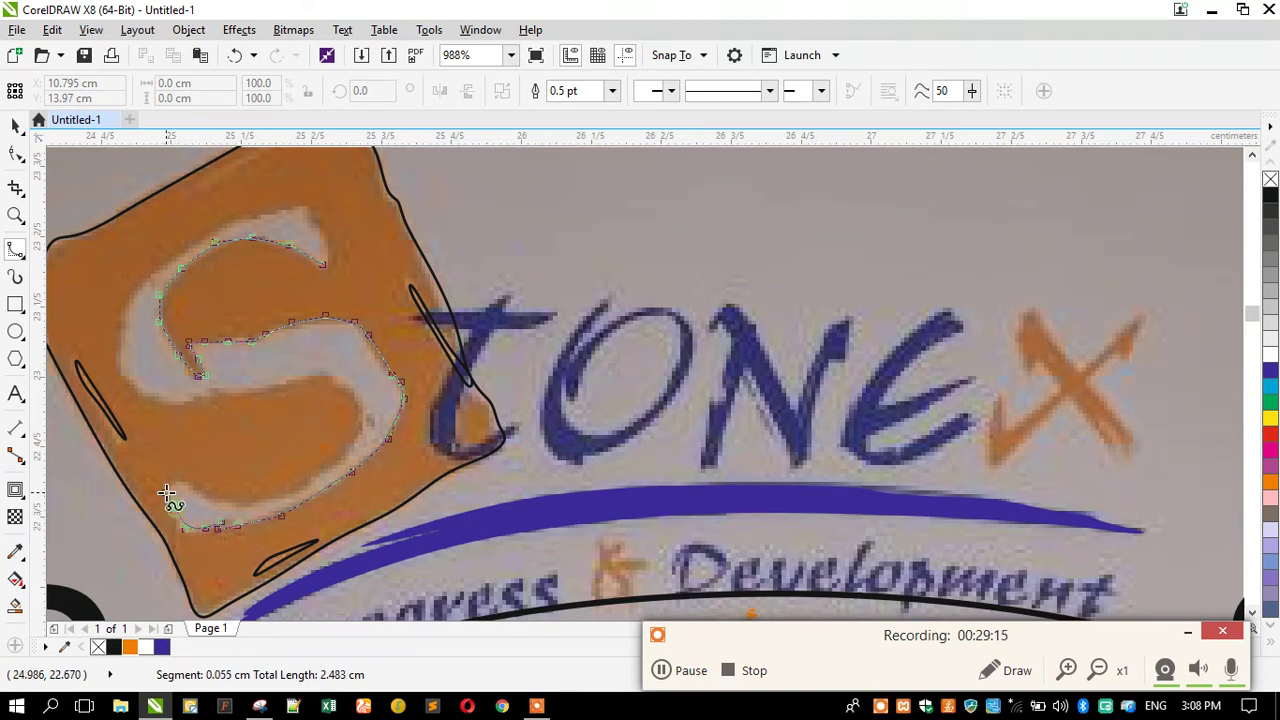
pyautogui.click(172, 484)
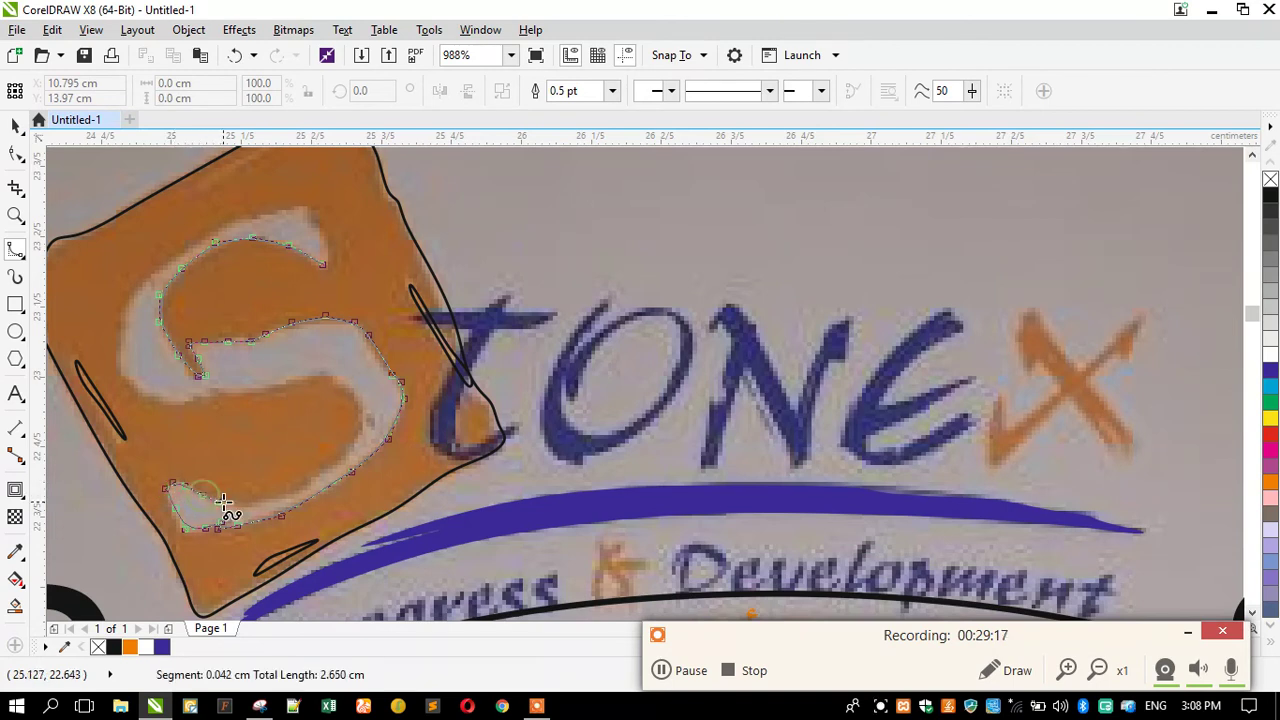
# Continue the S outline up its inner and left outer edges and close it at the start point.
pyautogui.click(226, 500)
pyautogui.click(245, 500)
pyautogui.click(278, 500)
pyautogui.click(348, 452)
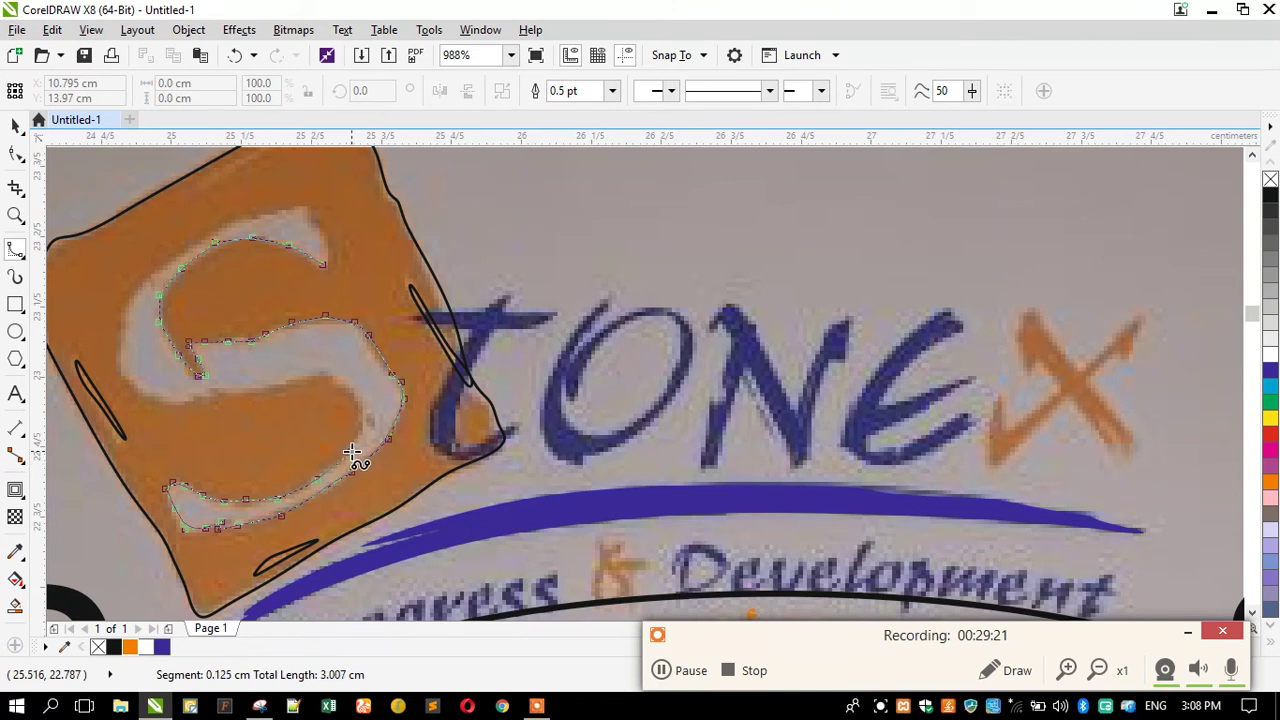
pyautogui.click(365, 425)
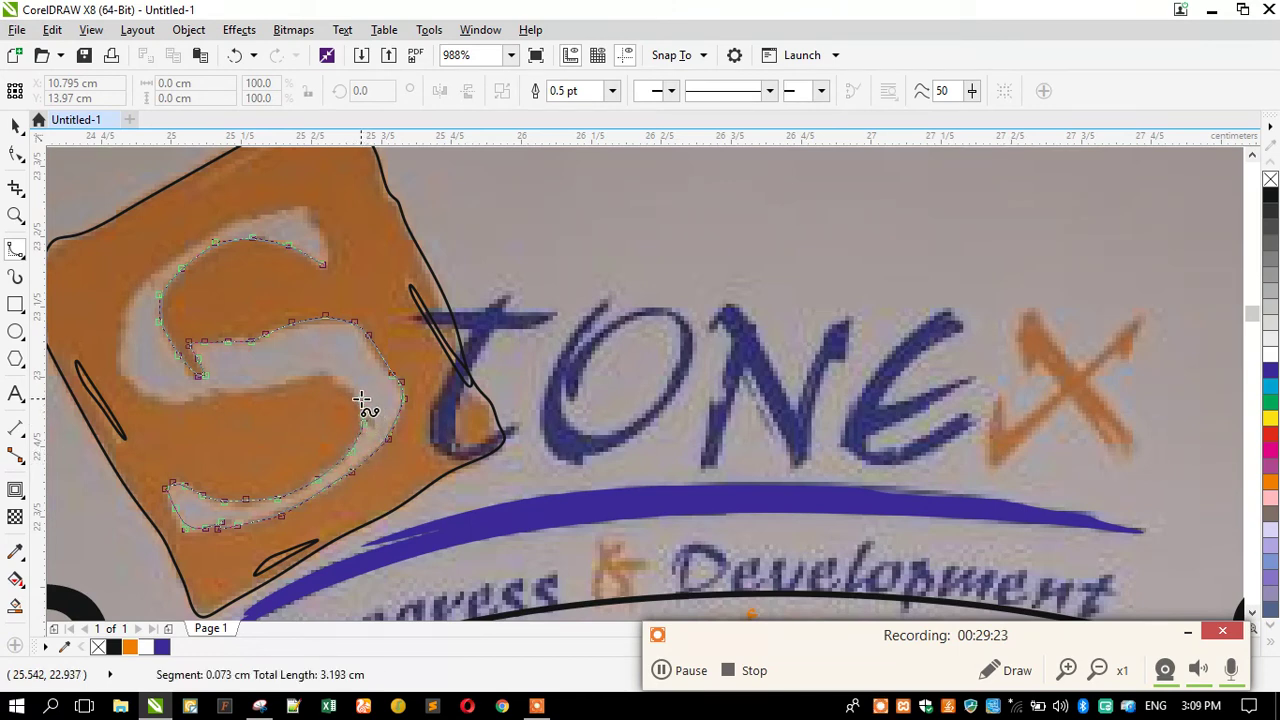
pyautogui.click(305, 379)
pyautogui.click(255, 392)
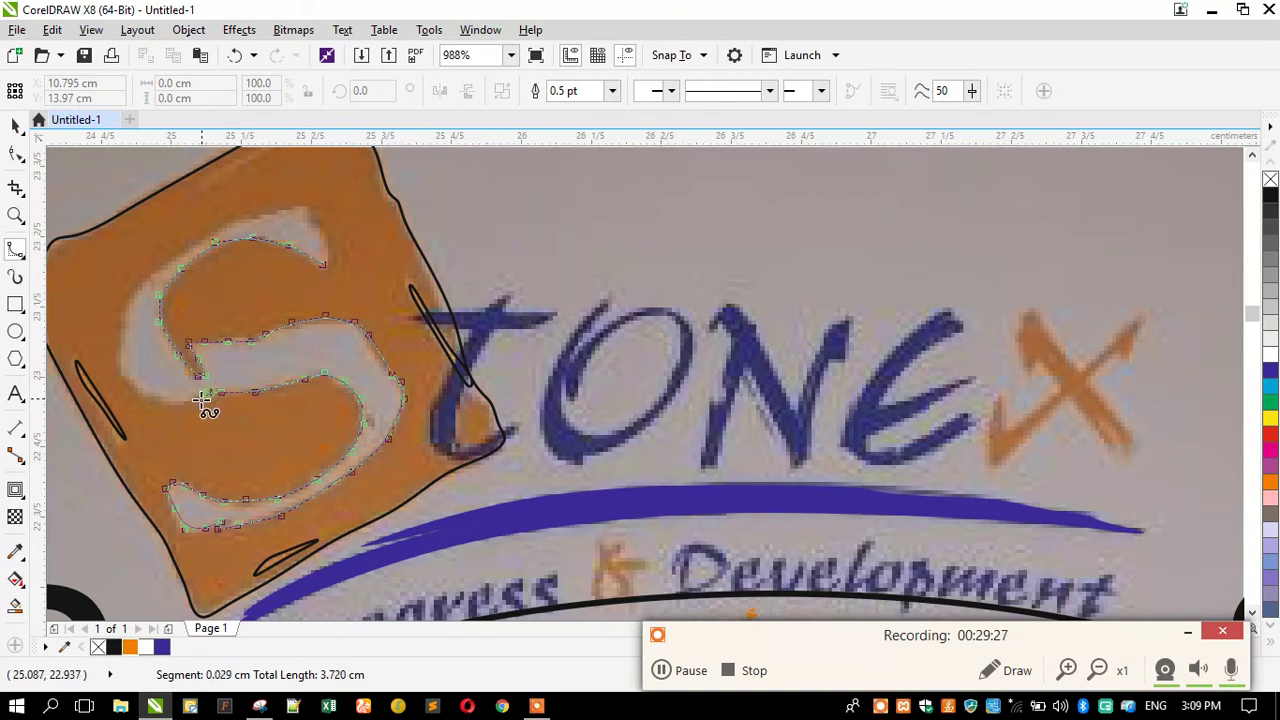
pyautogui.click(162, 400)
pyautogui.click(130, 385)
pyautogui.click(118, 353)
pyautogui.click(119, 316)
pyautogui.click(139, 286)
pyautogui.click(193, 242)
pyautogui.click(245, 218)
pyautogui.click(276, 214)
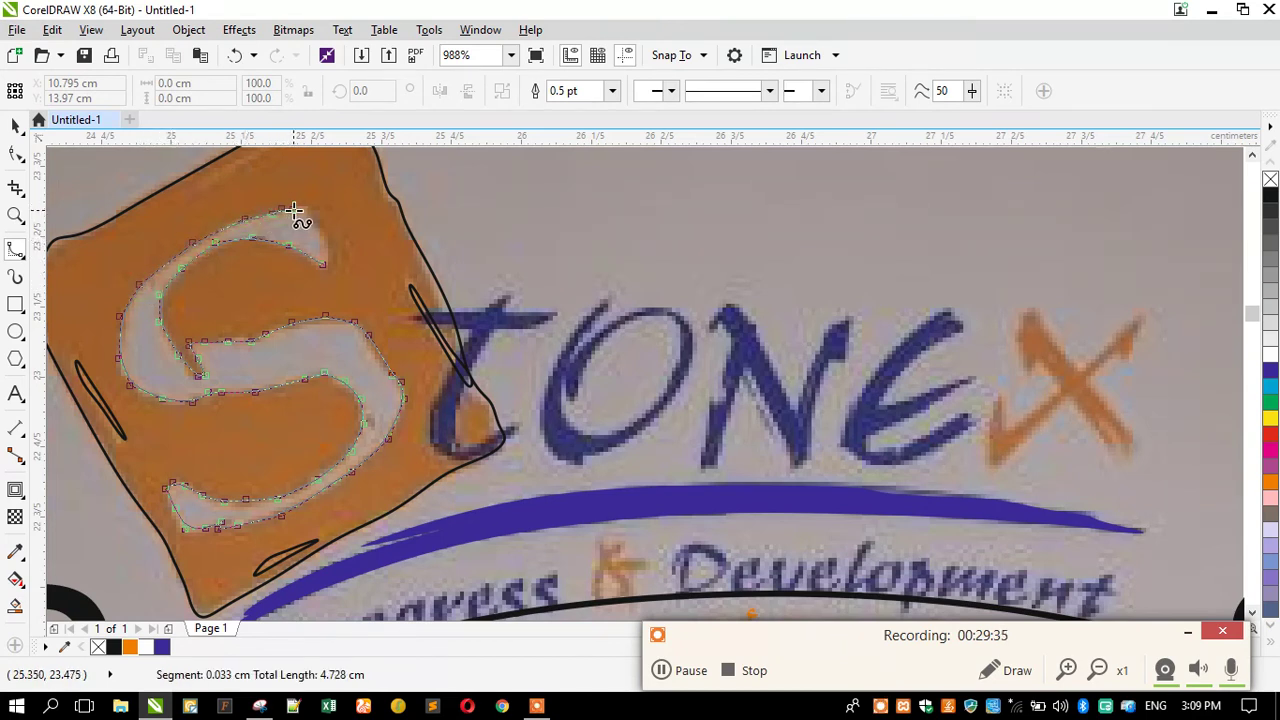
pyautogui.click(325, 240)
pyautogui.click(330, 258)
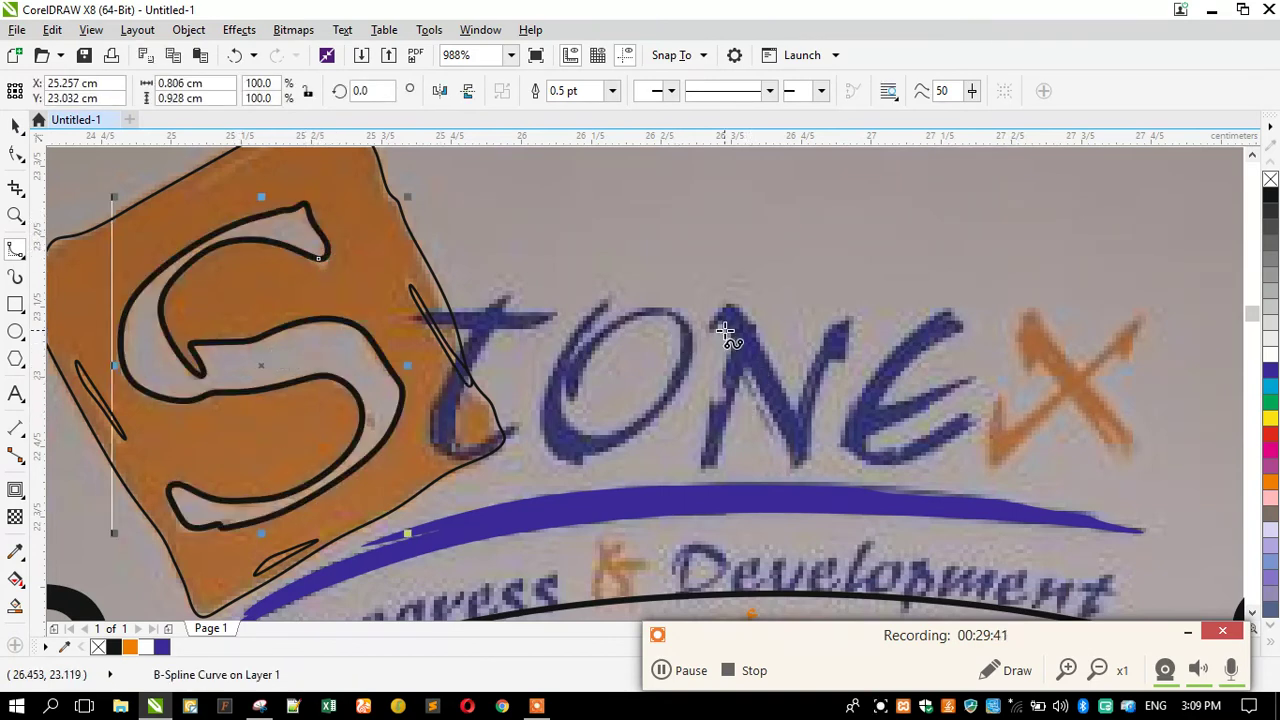
# Trace the X's long stroke from its top-right tip to its lower-left tip as a closed curve.
pyautogui.scroll(-2, 743, 334)
pyautogui.scroll(4, 1000, 340)
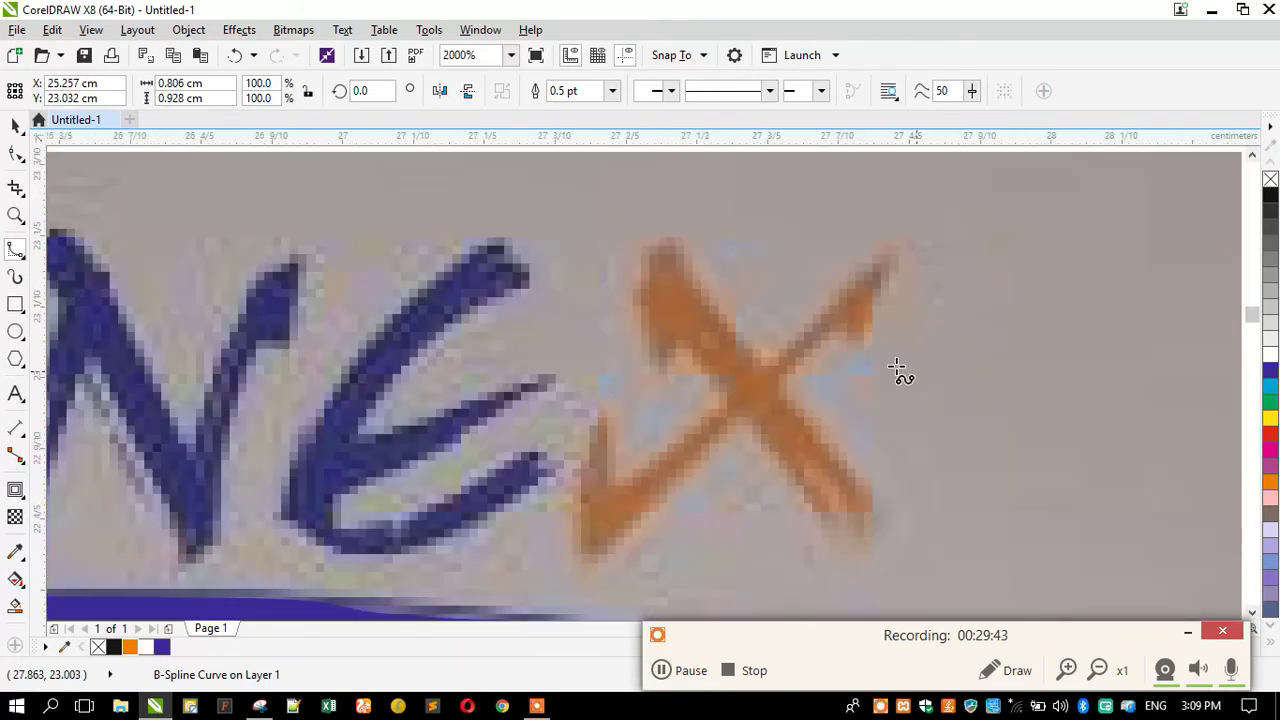
pyautogui.click(893, 248)
pyautogui.click(873, 308)
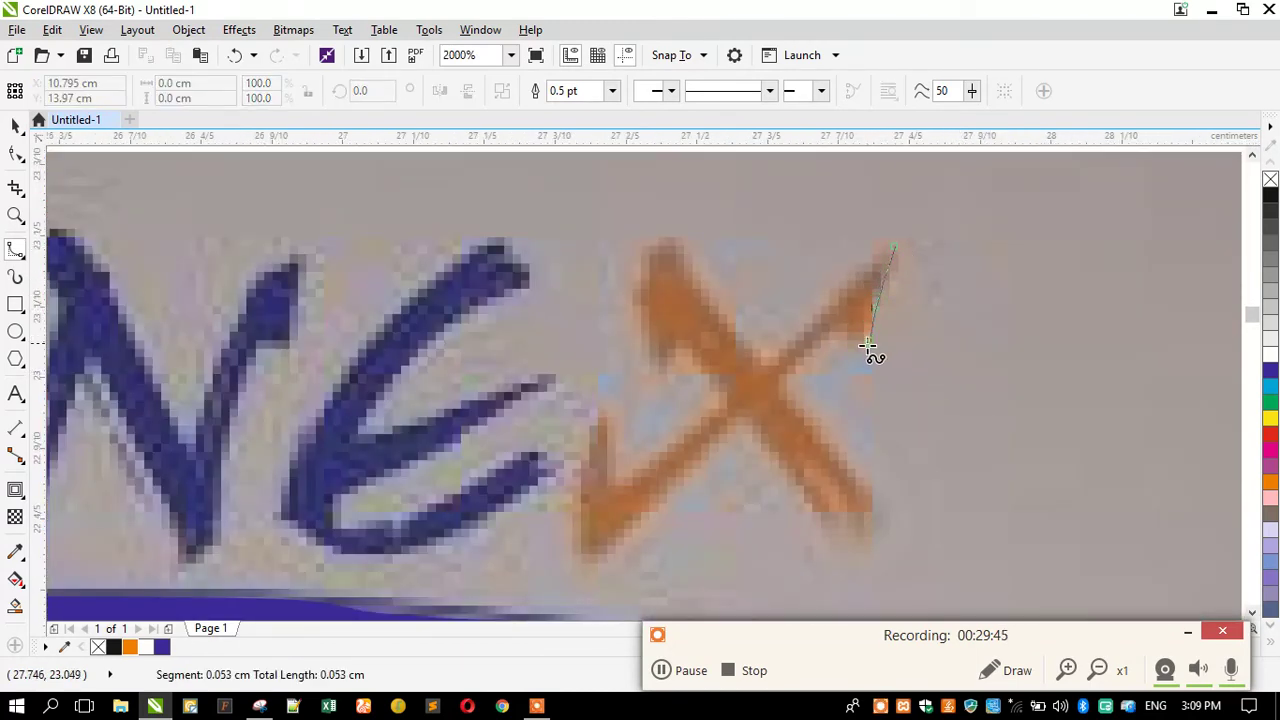
pyautogui.click(829, 343)
pyautogui.click(798, 368)
pyautogui.click(604, 568)
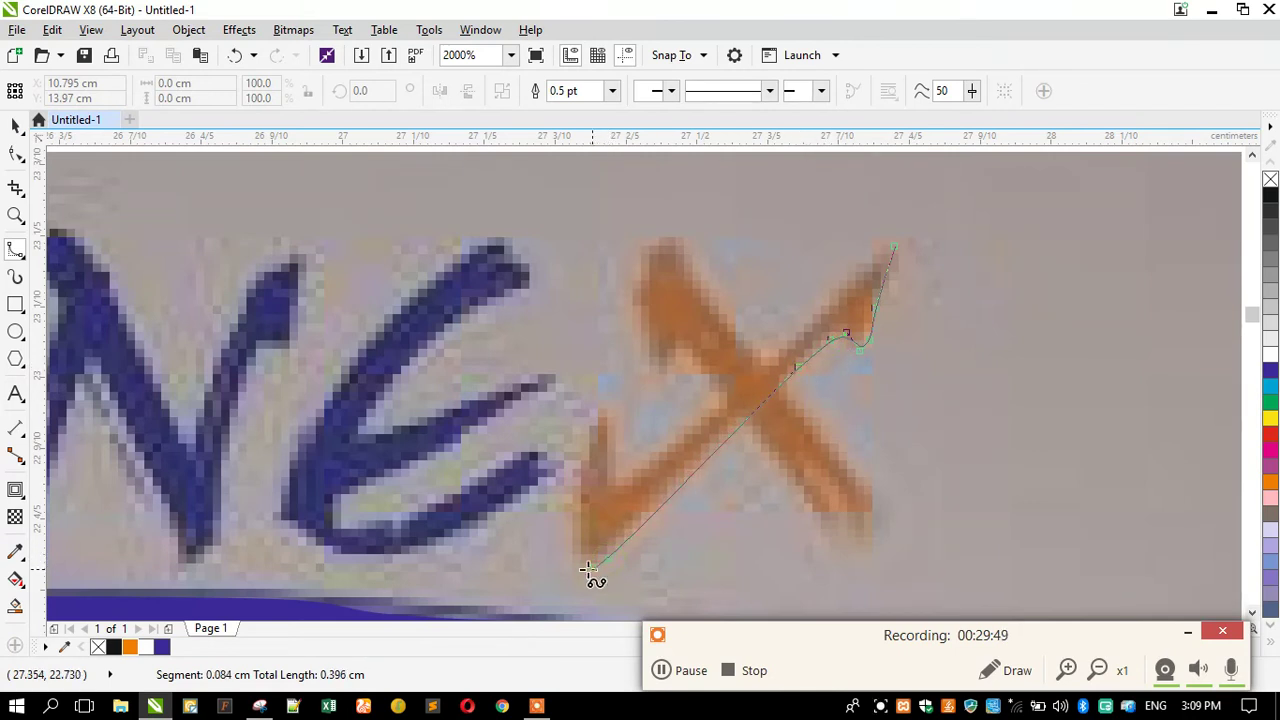
pyautogui.click(584, 497)
pyautogui.click(601, 420)
pyautogui.click(614, 480)
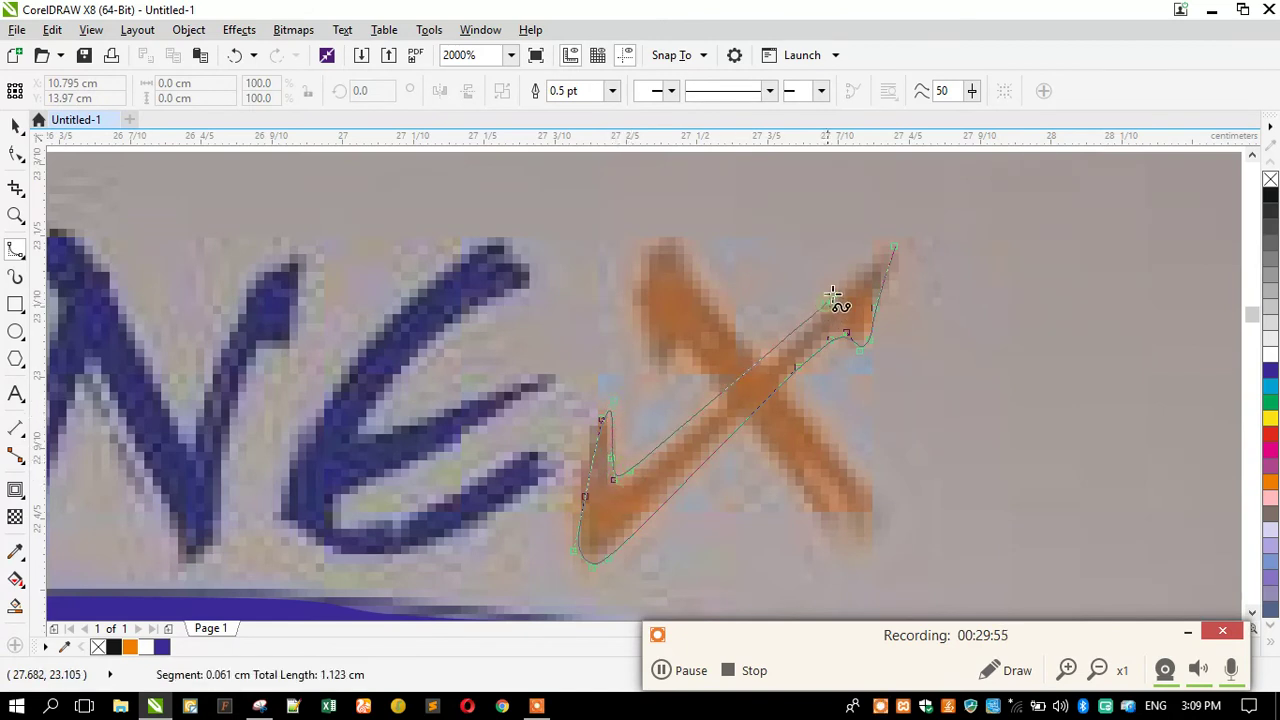
pyautogui.doubleClick(892, 255)
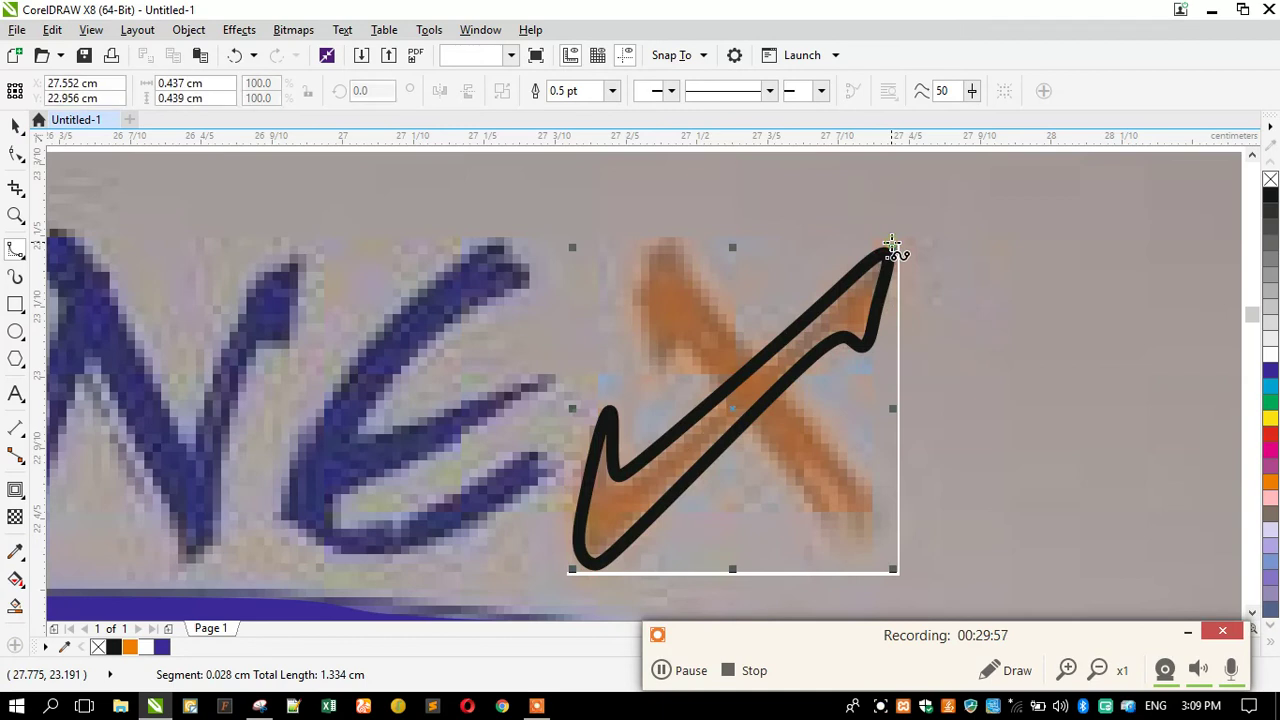
# Trace the X's crossing stroke from its upper-left tip downward as a second closed curve.
pyautogui.click(745, 342)
pyautogui.click(668, 244)
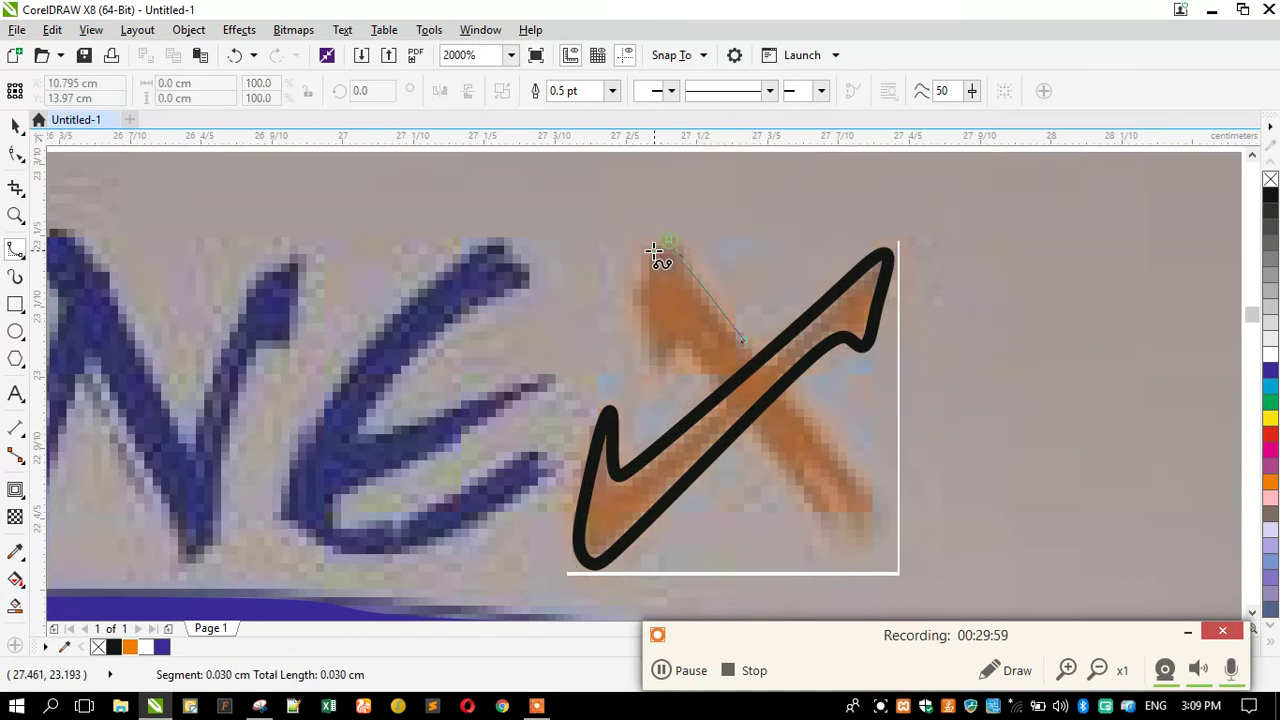
pyautogui.click(634, 286)
pyautogui.click(655, 371)
pyautogui.click(667, 368)
pyautogui.click(680, 340)
pyautogui.click(696, 351)
pyautogui.click(715, 374)
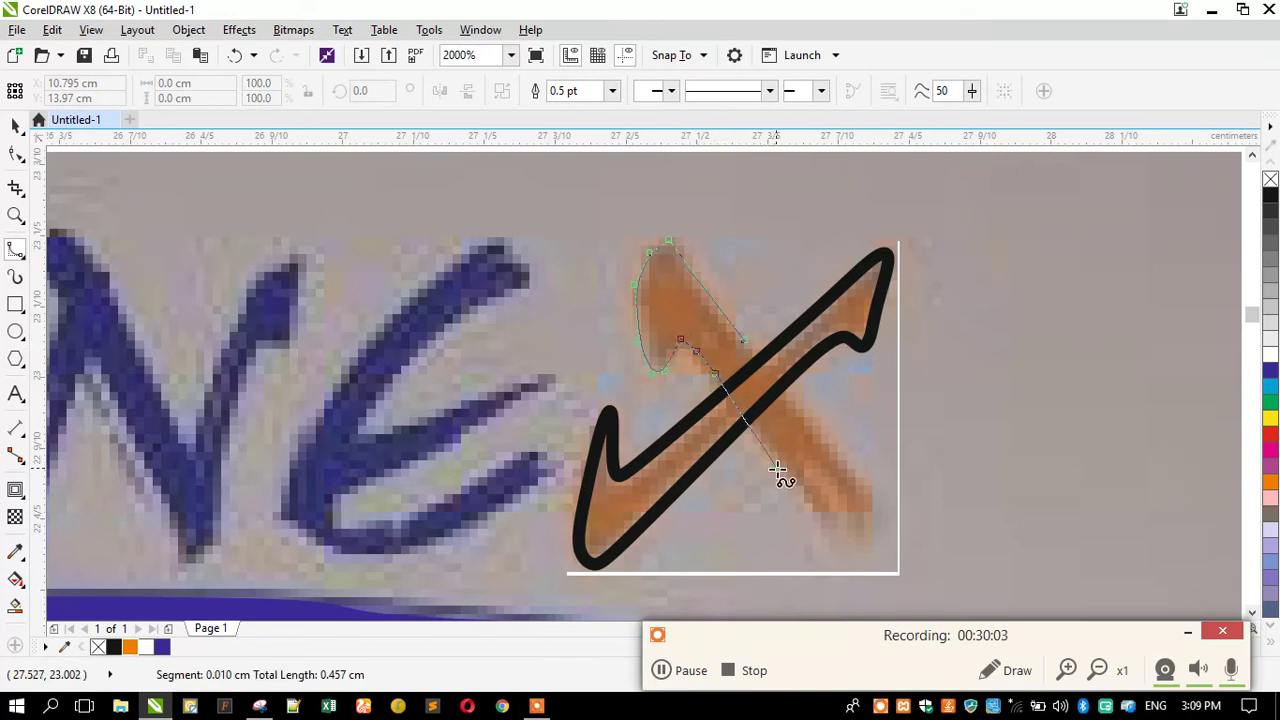
pyautogui.click(834, 527)
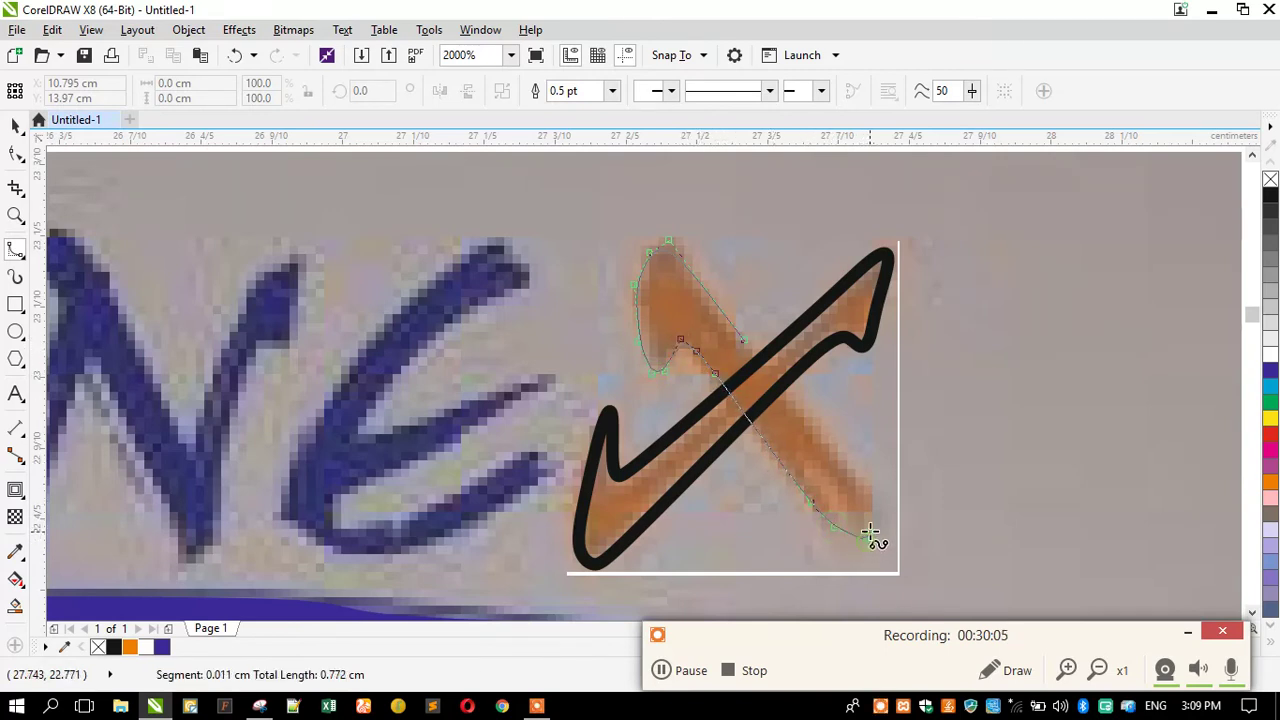
pyautogui.click(864, 497)
pyautogui.click(840, 459)
pyautogui.click(796, 410)
pyautogui.doubleClick(749, 343)
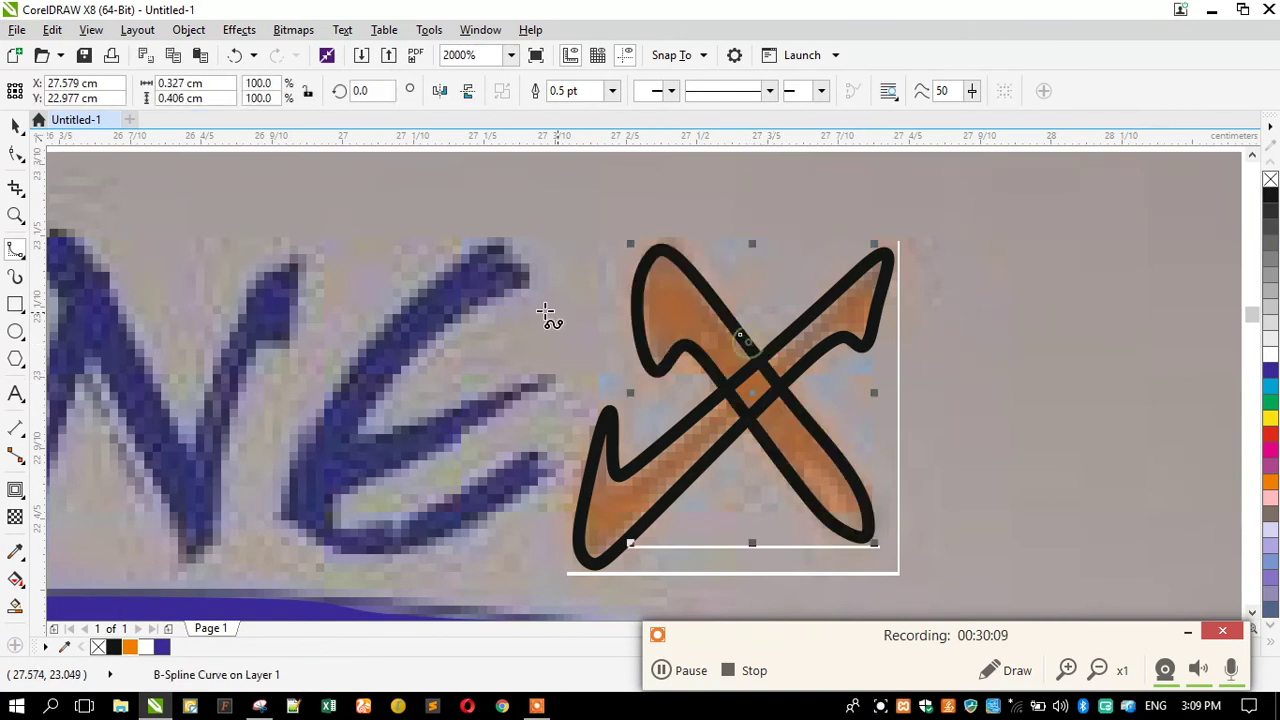
# Trace the E from its upper tip down the stroke and across its middle and bottom strokes.
pyautogui.click(513, 255)
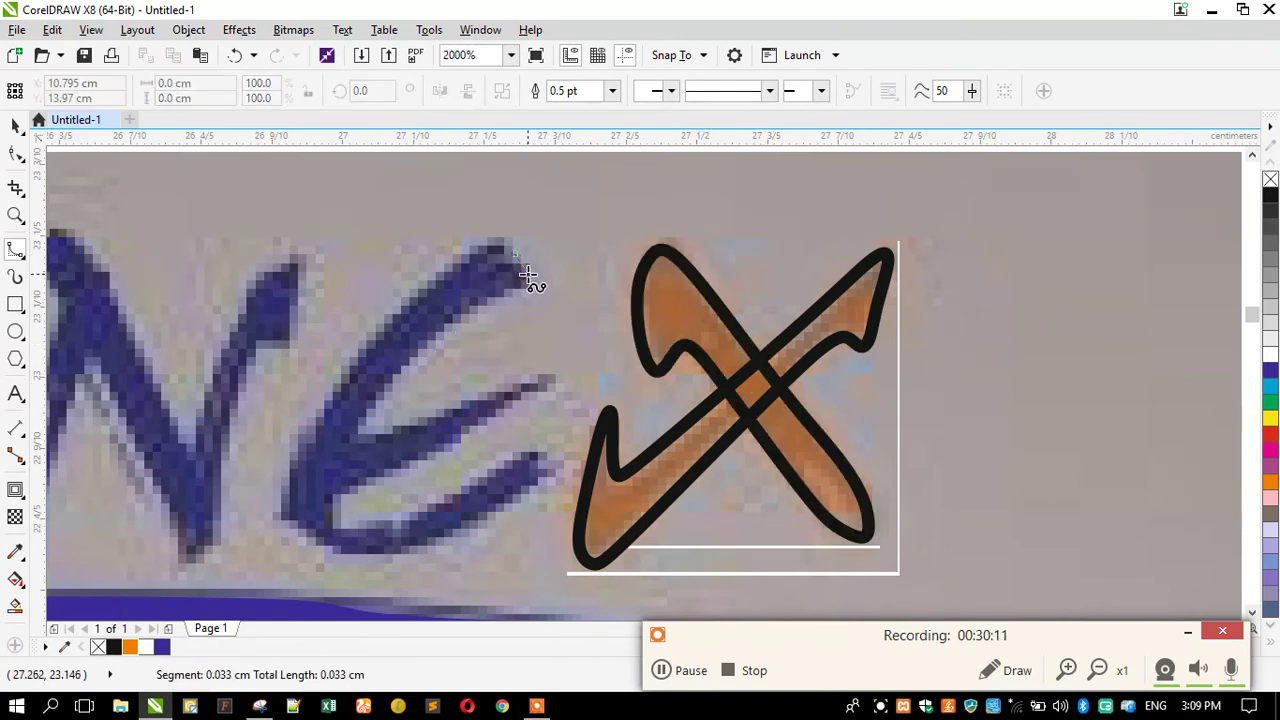
pyautogui.click(492, 299)
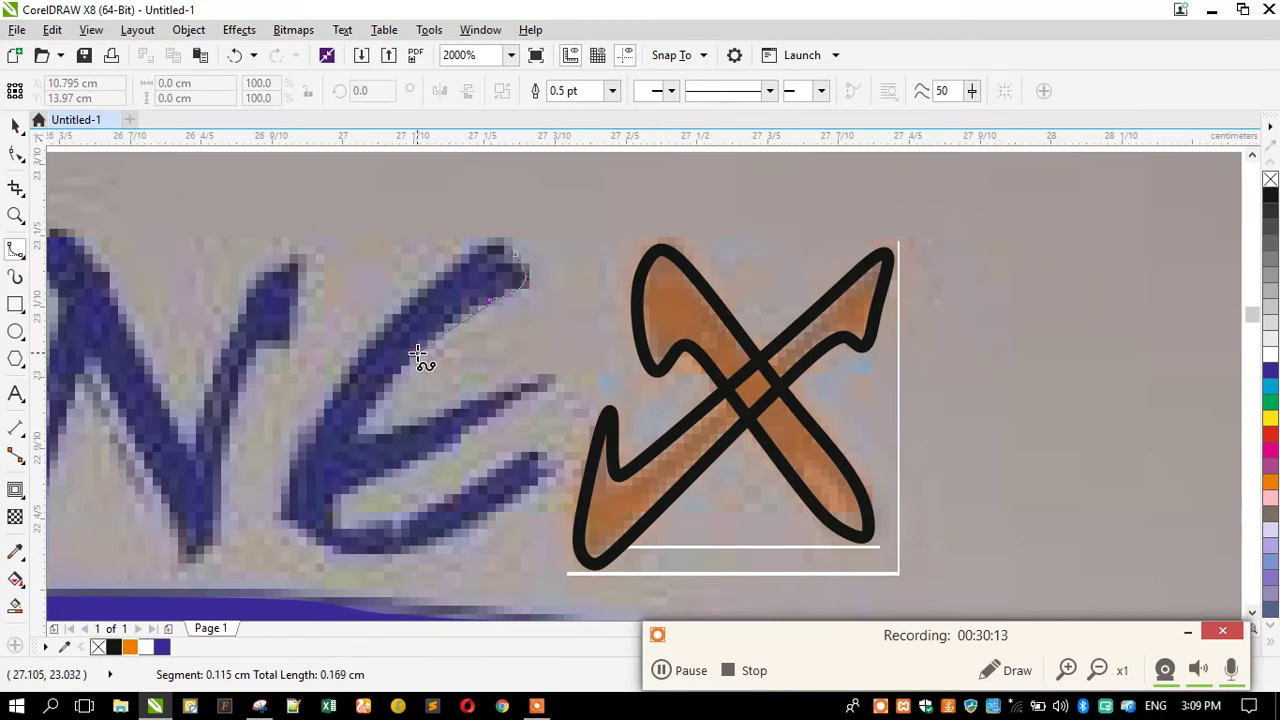
pyautogui.click(421, 350)
pyautogui.click(366, 409)
pyautogui.click(362, 436)
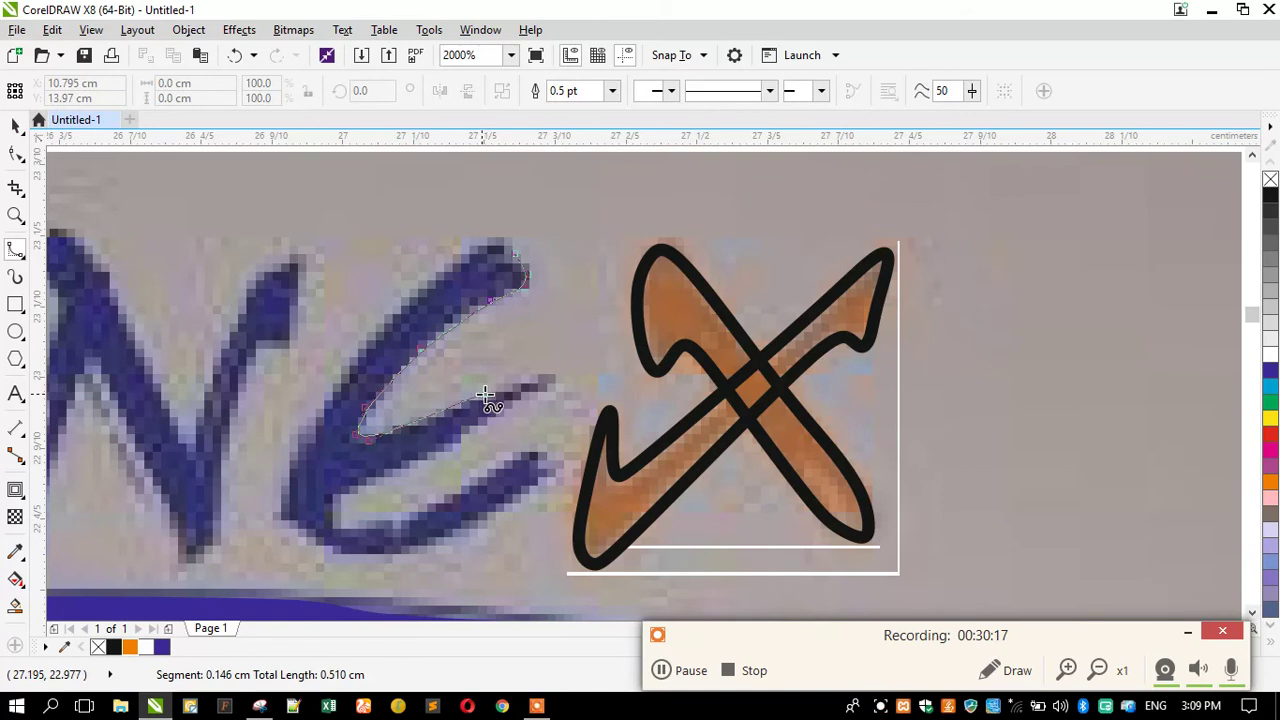
pyautogui.click(543, 388)
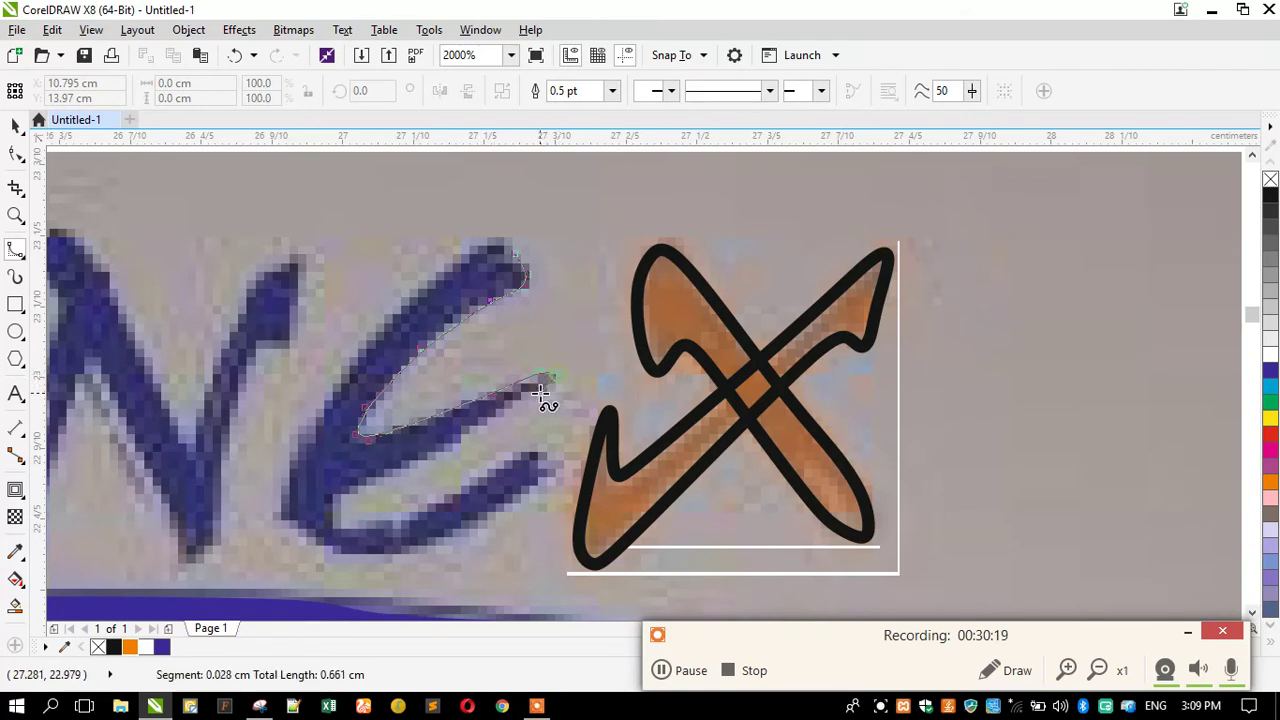
pyautogui.click(369, 485)
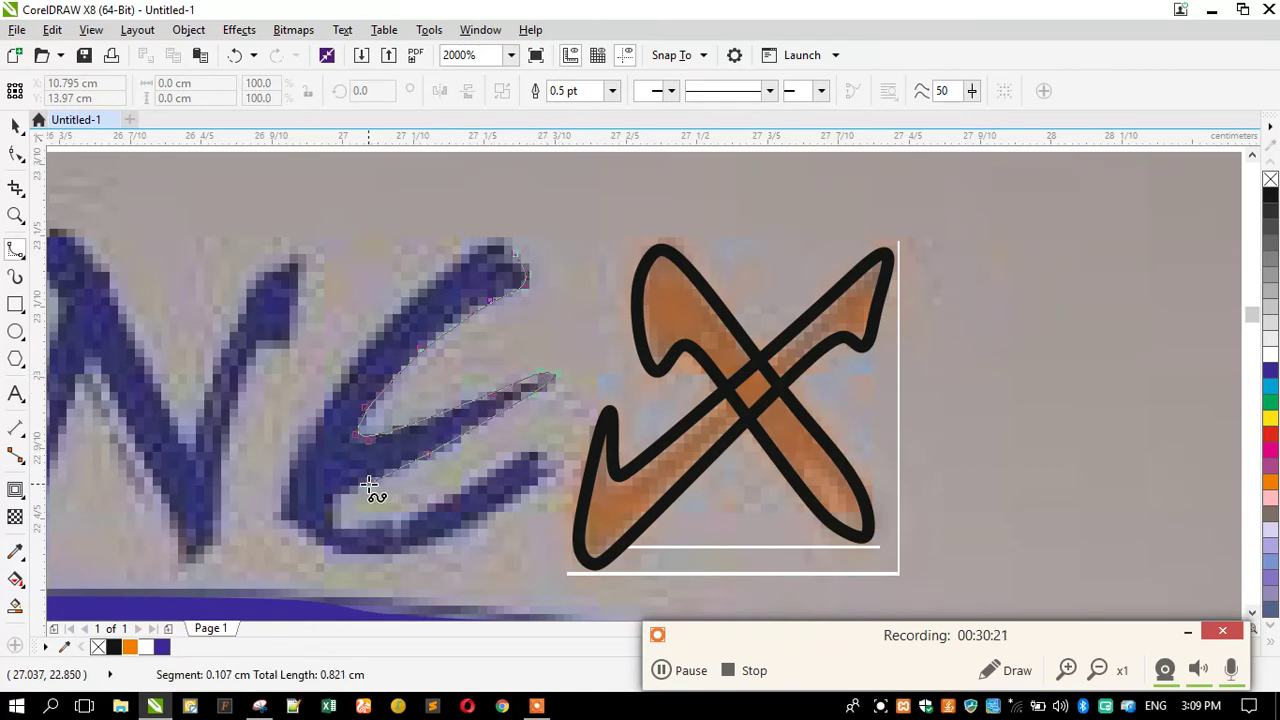
pyautogui.click(331, 516)
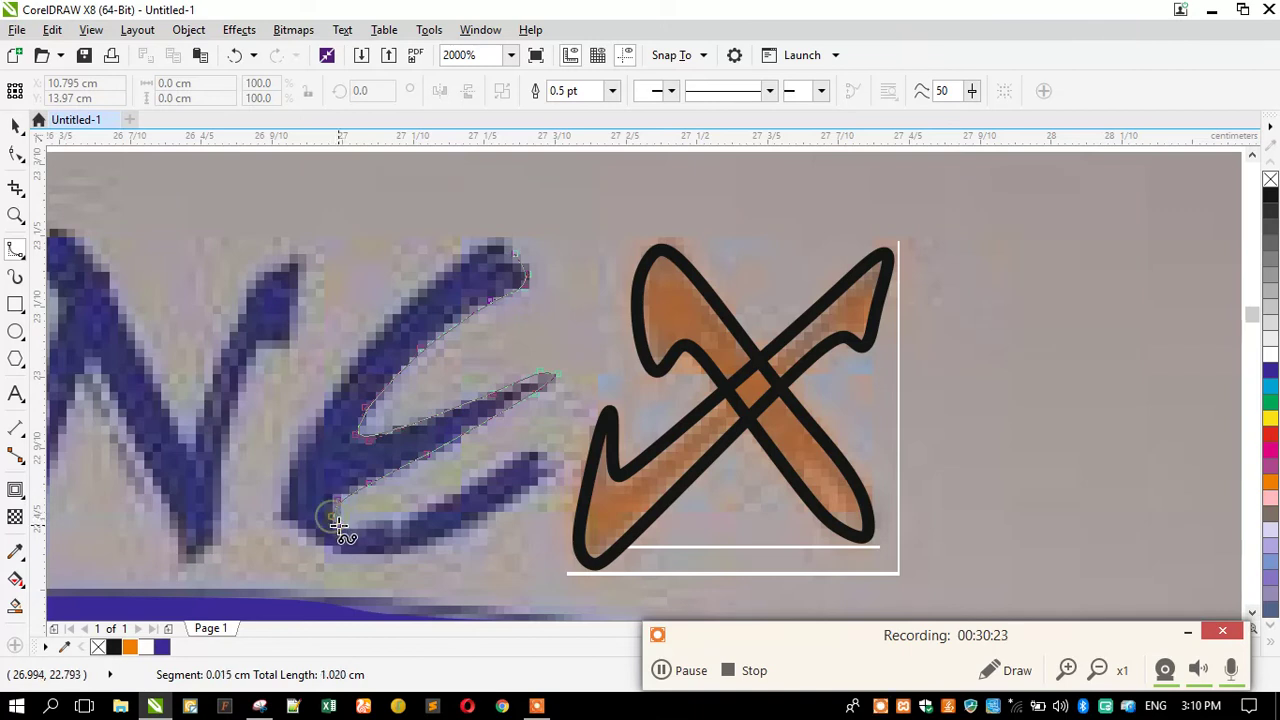
pyautogui.click(463, 493)
pyautogui.click(524, 452)
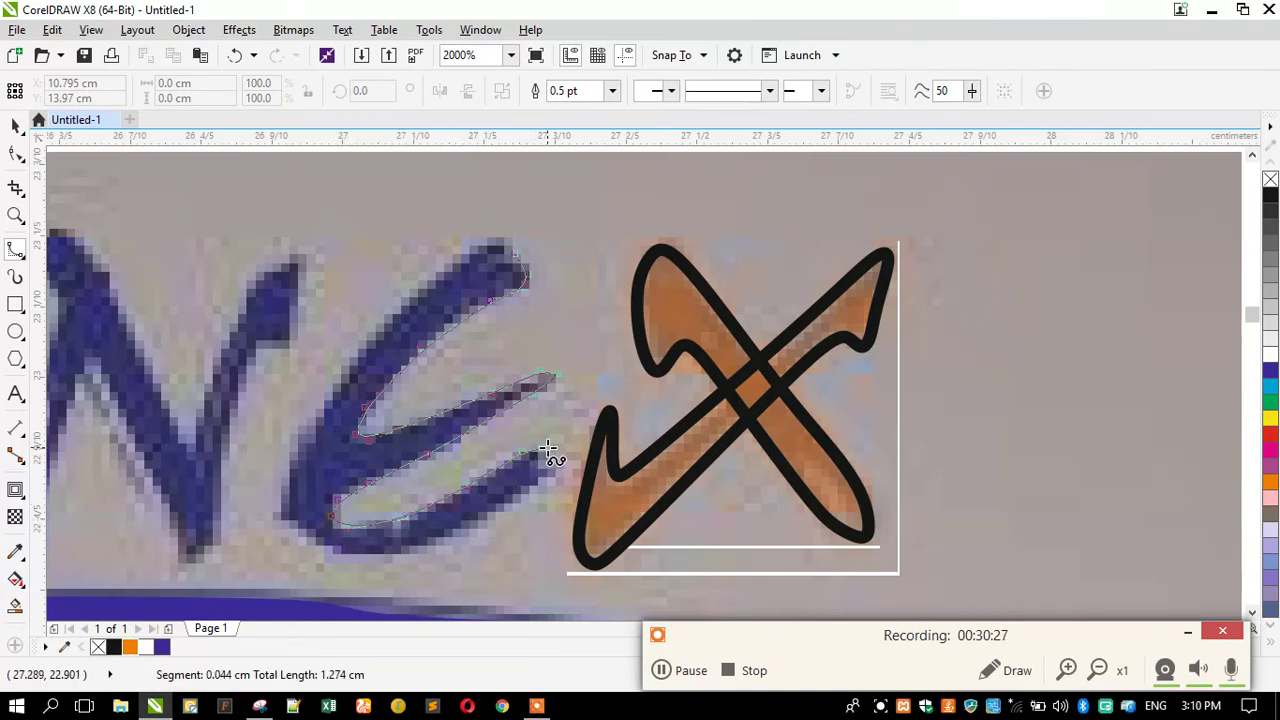
# Continue the E outline around its lower-left curve and up the left side, closing at the top.
pyautogui.click(537, 499)
pyautogui.click(443, 556)
pyautogui.click(370, 564)
pyautogui.click(327, 549)
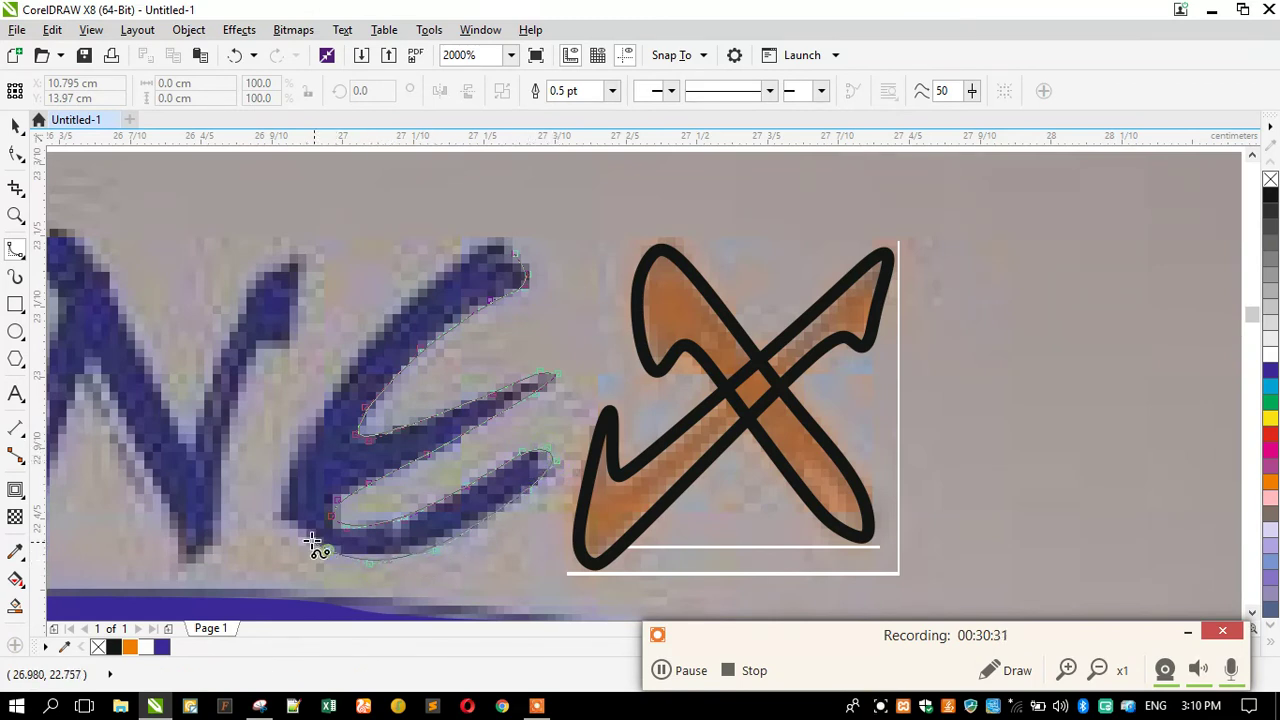
pyautogui.click(278, 516)
pyautogui.click(284, 473)
pyautogui.click(334, 374)
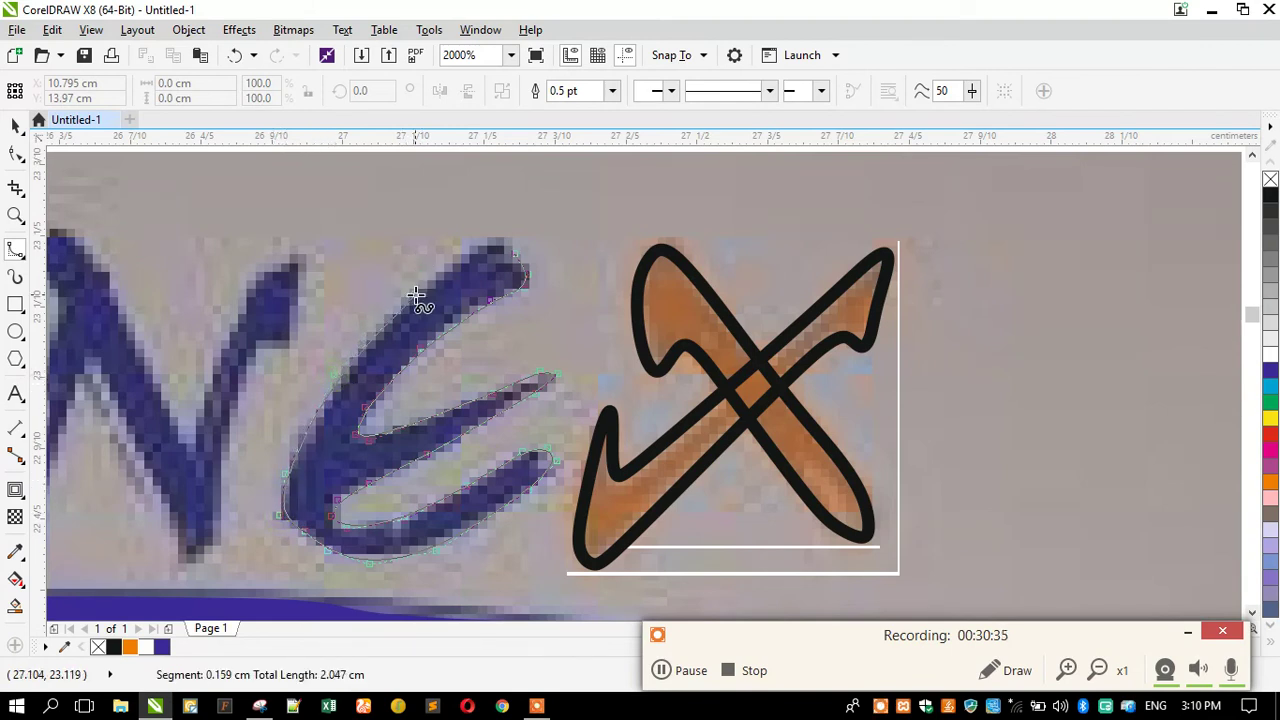
pyautogui.click(405, 301)
pyautogui.click(470, 238)
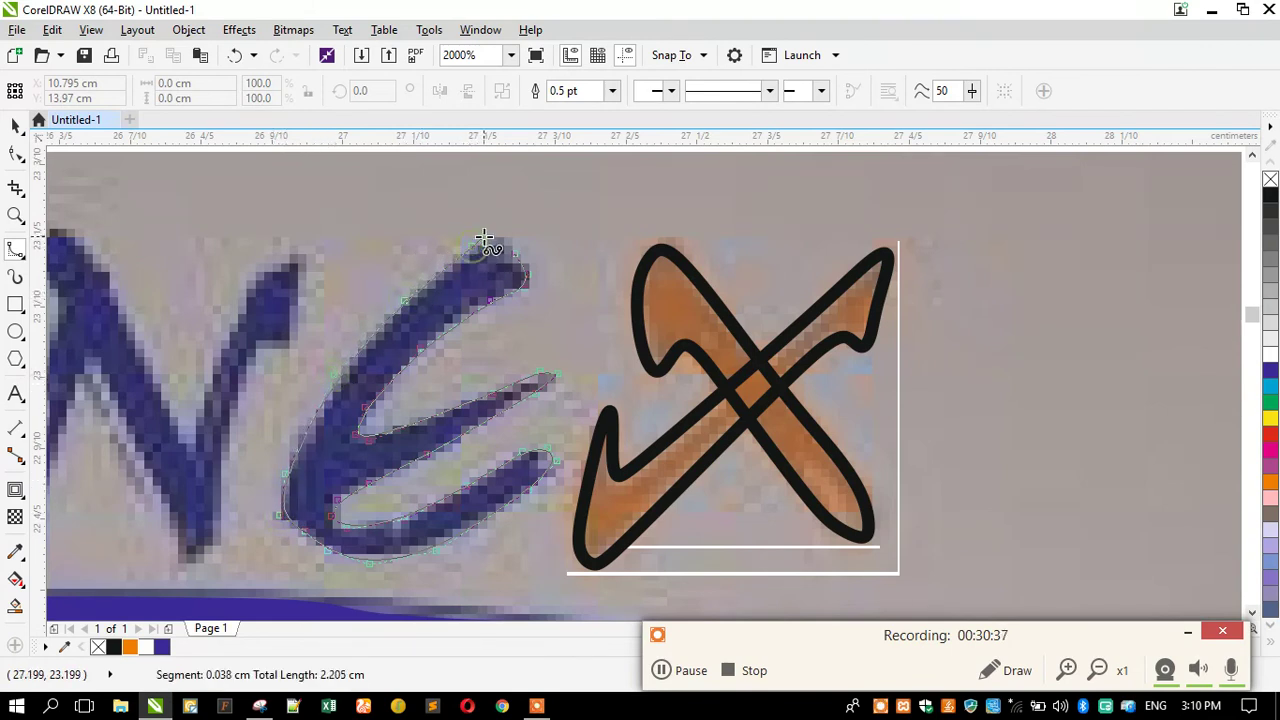
pyautogui.click(499, 240)
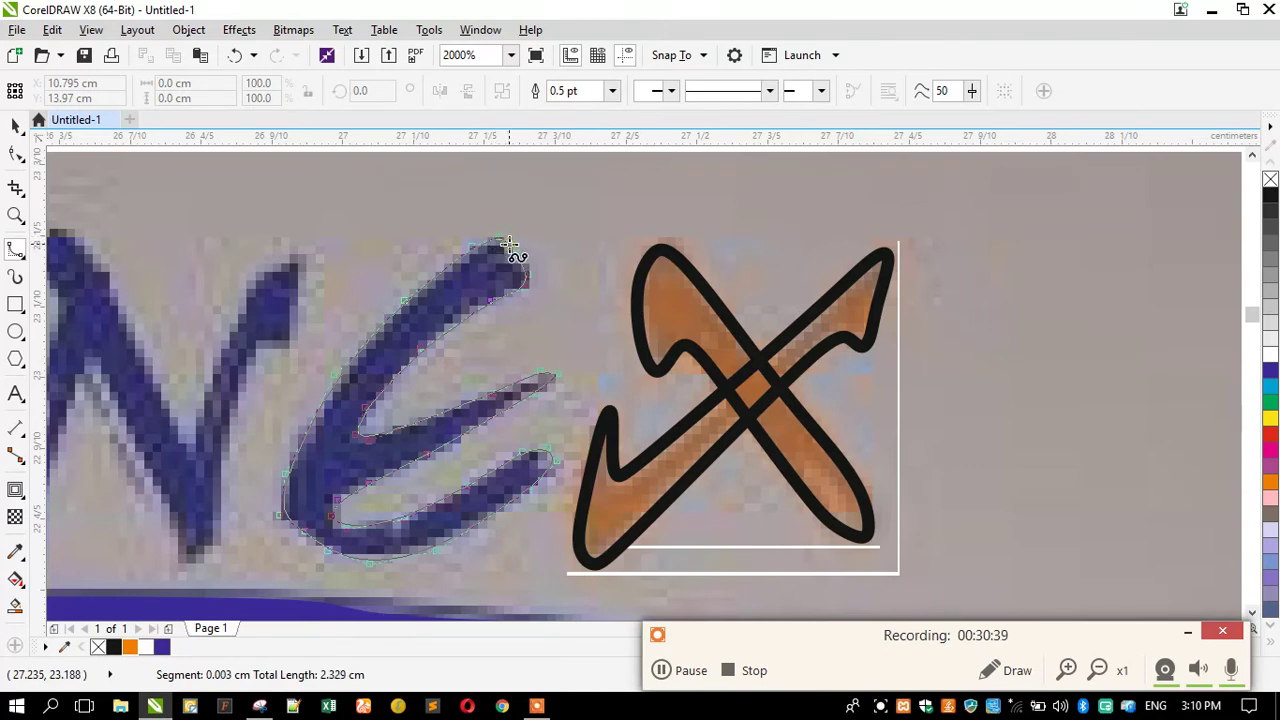
pyautogui.doubleClick(515, 255)
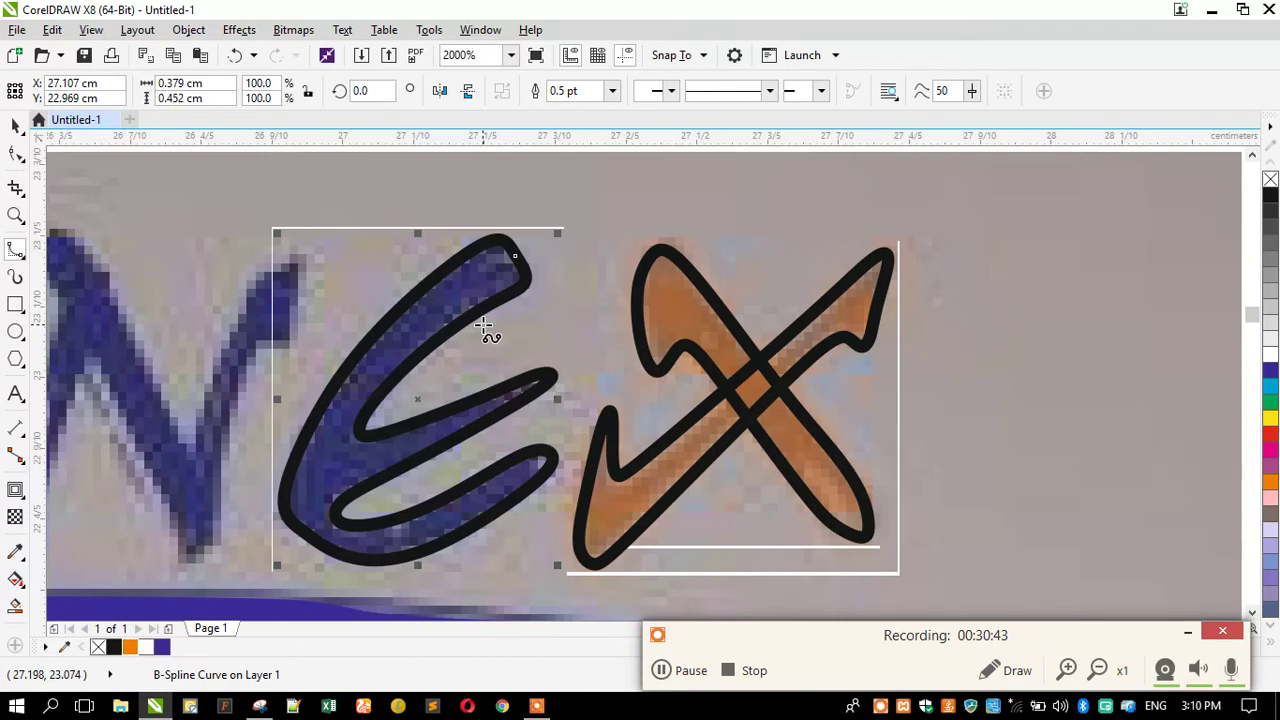
# Trace the N down its left stroke, up the inner edge and along the diagonal to its bottom tip.
pyautogui.scroll(-2, 545, 294)
pyautogui.scroll(2, 286, 290)
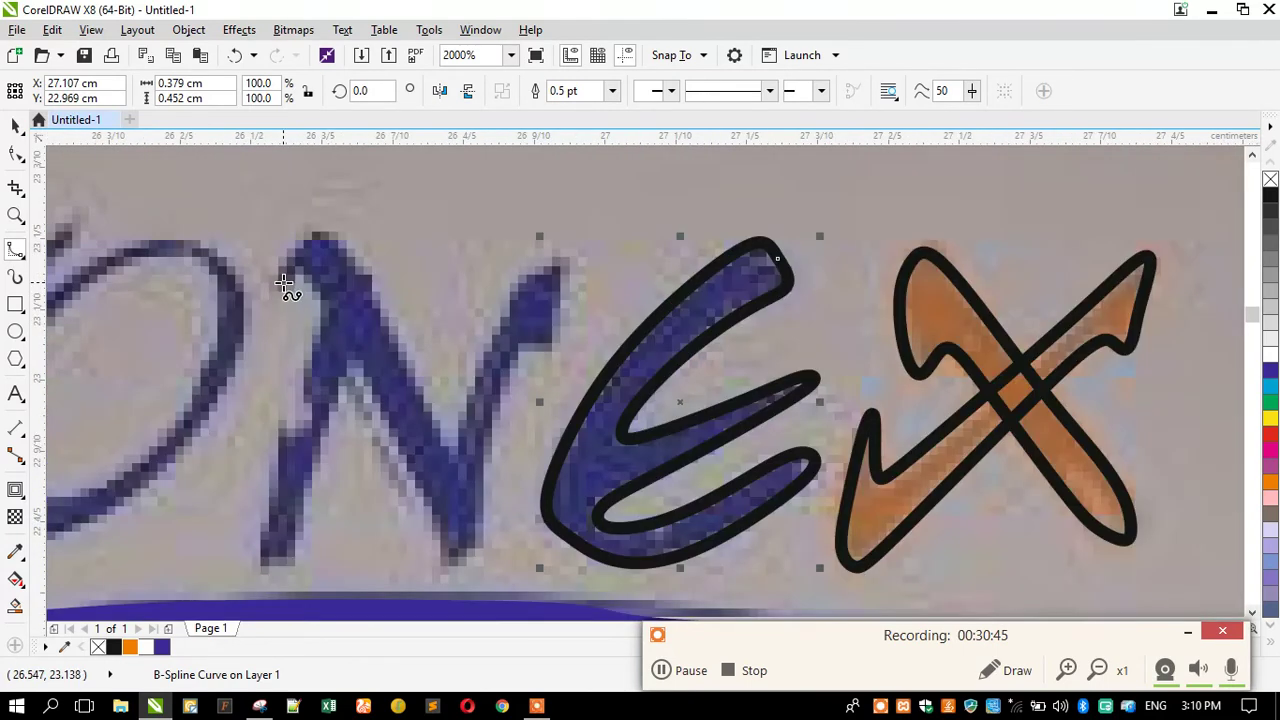
pyautogui.click(297, 272)
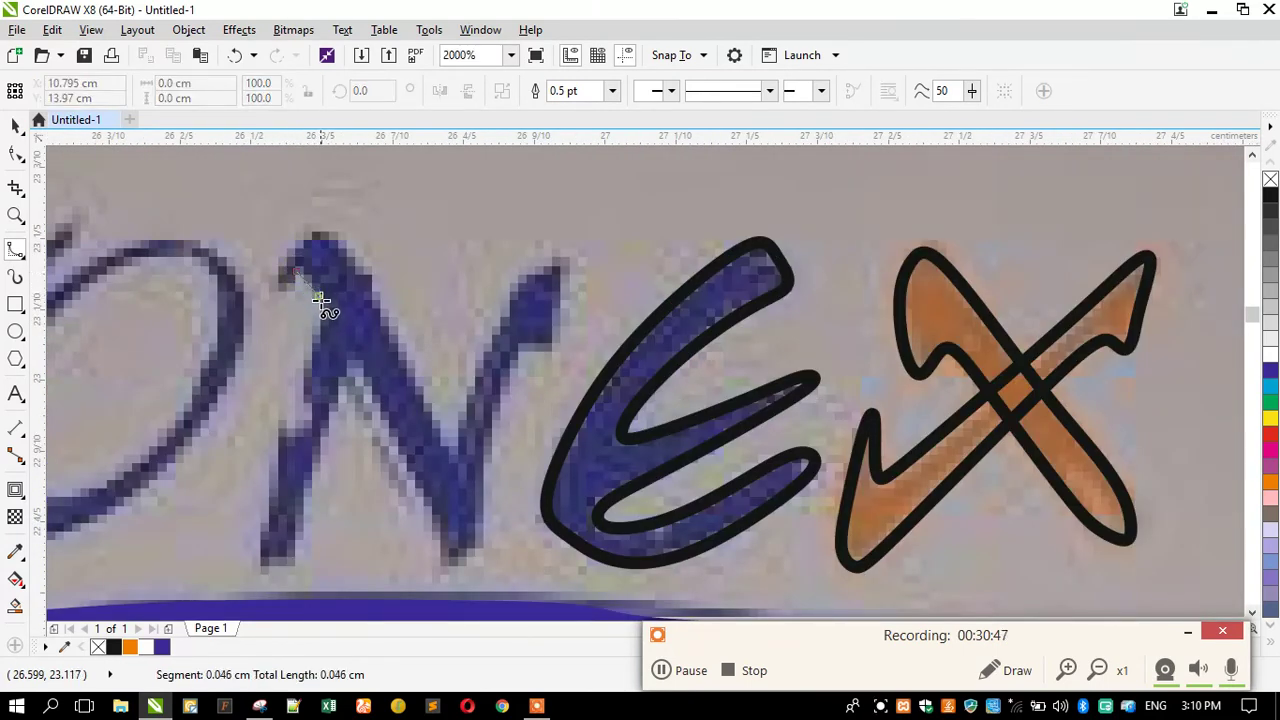
pyautogui.click(318, 305)
pyautogui.click(305, 362)
pyautogui.click(304, 412)
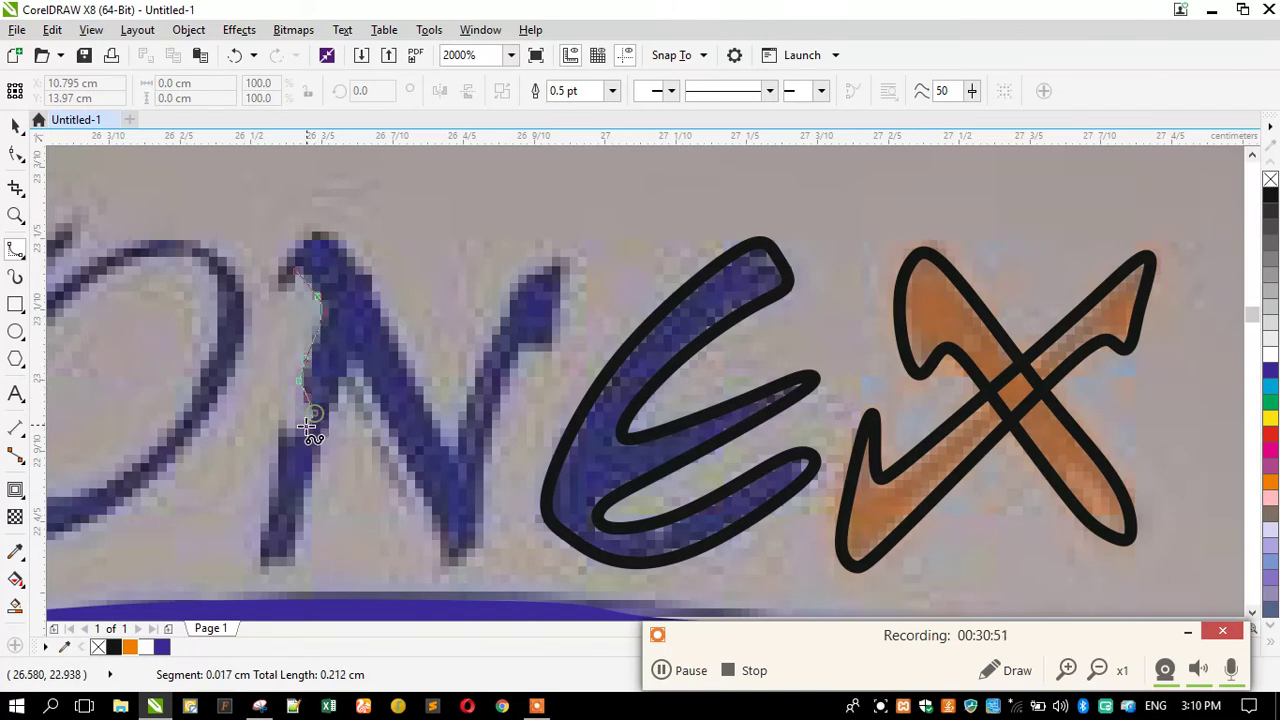
pyautogui.click(271, 458)
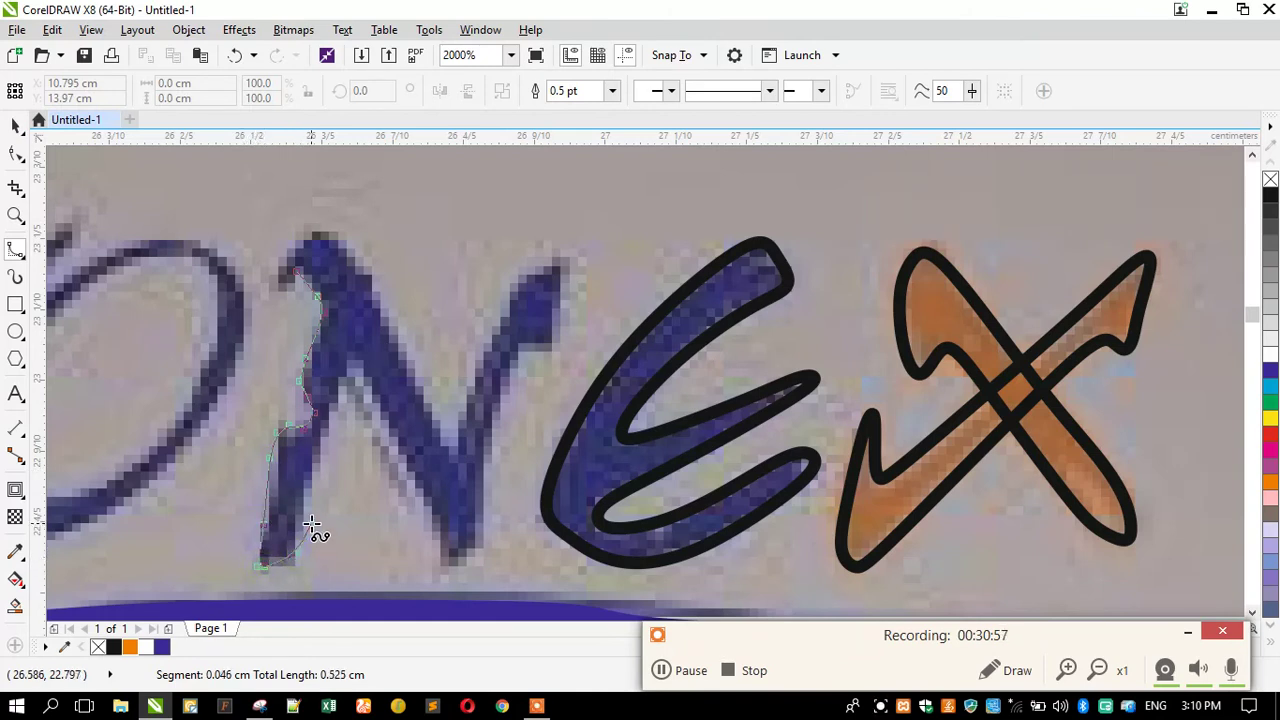
pyautogui.click(328, 420)
pyautogui.click(352, 362)
pyautogui.click(426, 514)
pyautogui.click(436, 536)
pyautogui.click(446, 569)
# Continue the N outline up and around its right arm, back along the diagonal, closing at the top-left.
pyautogui.click(480, 538)
pyautogui.click(484, 453)
pyautogui.click(503, 372)
pyautogui.click(527, 345)
pyautogui.click(557, 340)
pyautogui.click(562, 261)
pyautogui.click(548, 261)
pyautogui.click(512, 292)
pyautogui.click(463, 398)
pyautogui.click(449, 463)
pyautogui.click(450, 462)
pyautogui.click(389, 318)
pyautogui.click(342, 258)
pyautogui.click(295, 242)
pyautogui.click(287, 253)
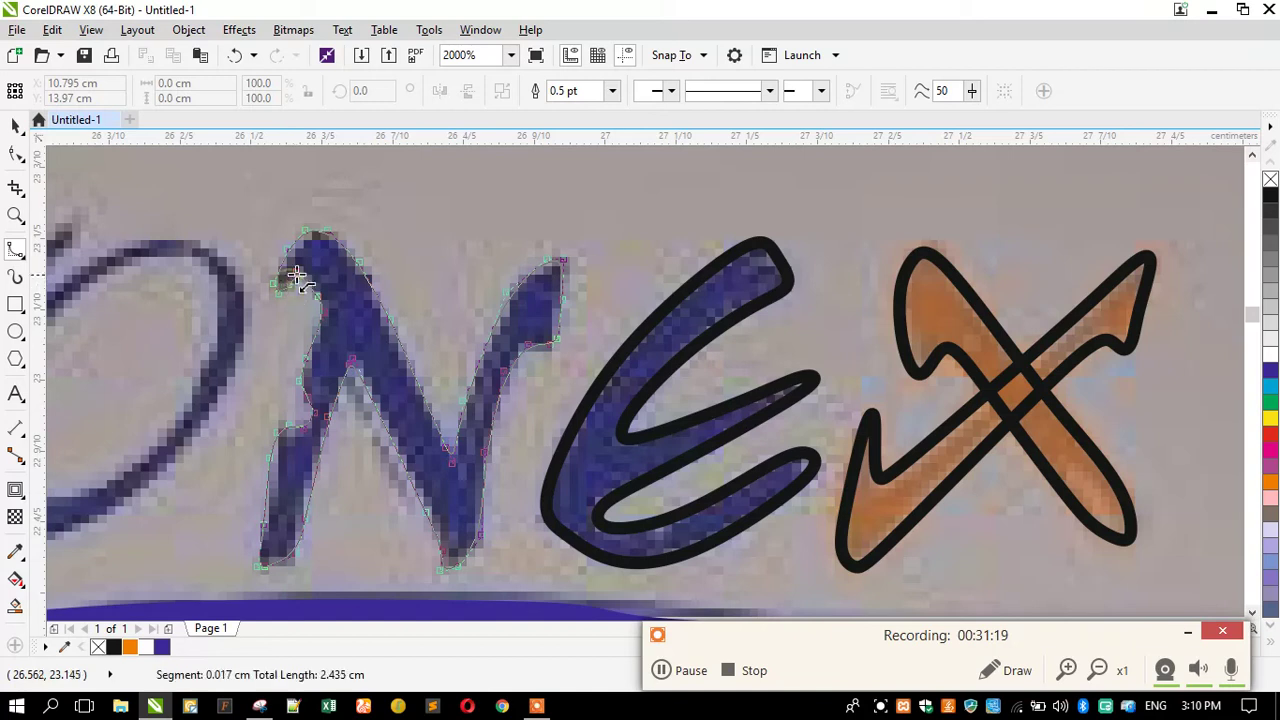
pyautogui.click(289, 269)
pyautogui.scroll(-1, 575, 277)
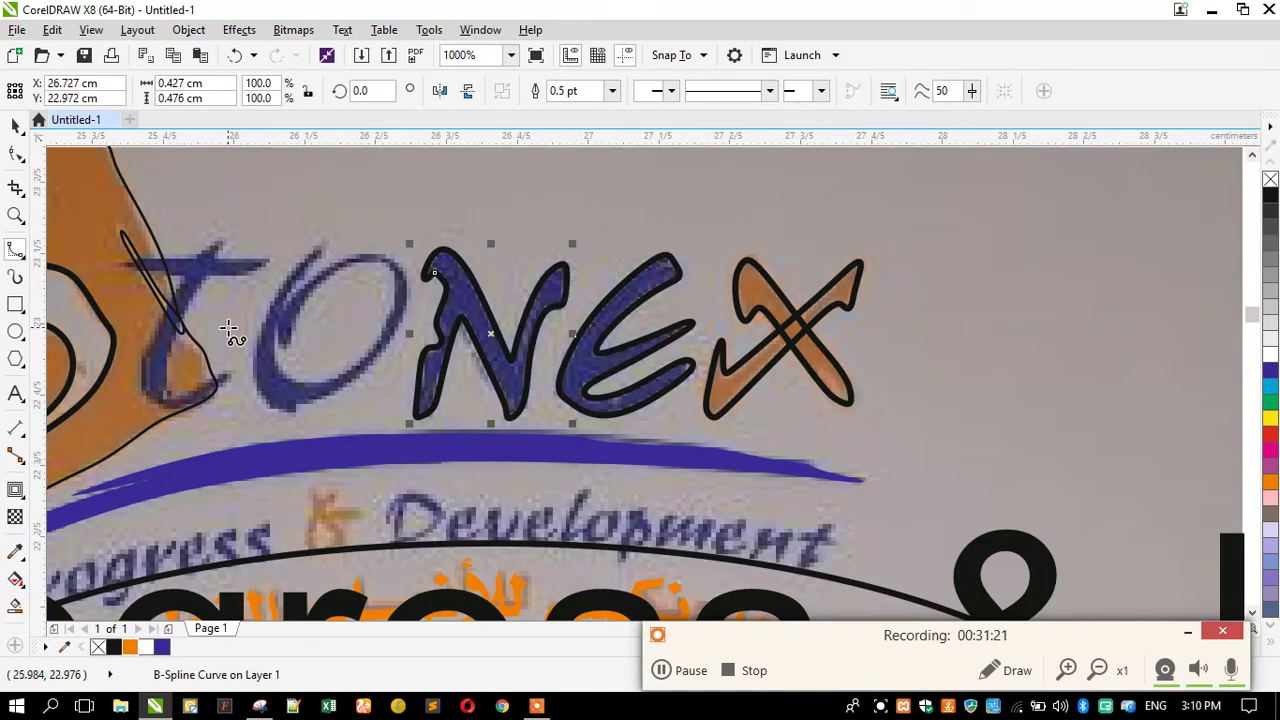
# Place B-spline points around the O's outer edge and down its inner left side.
pyautogui.scroll(1, 243, 308)
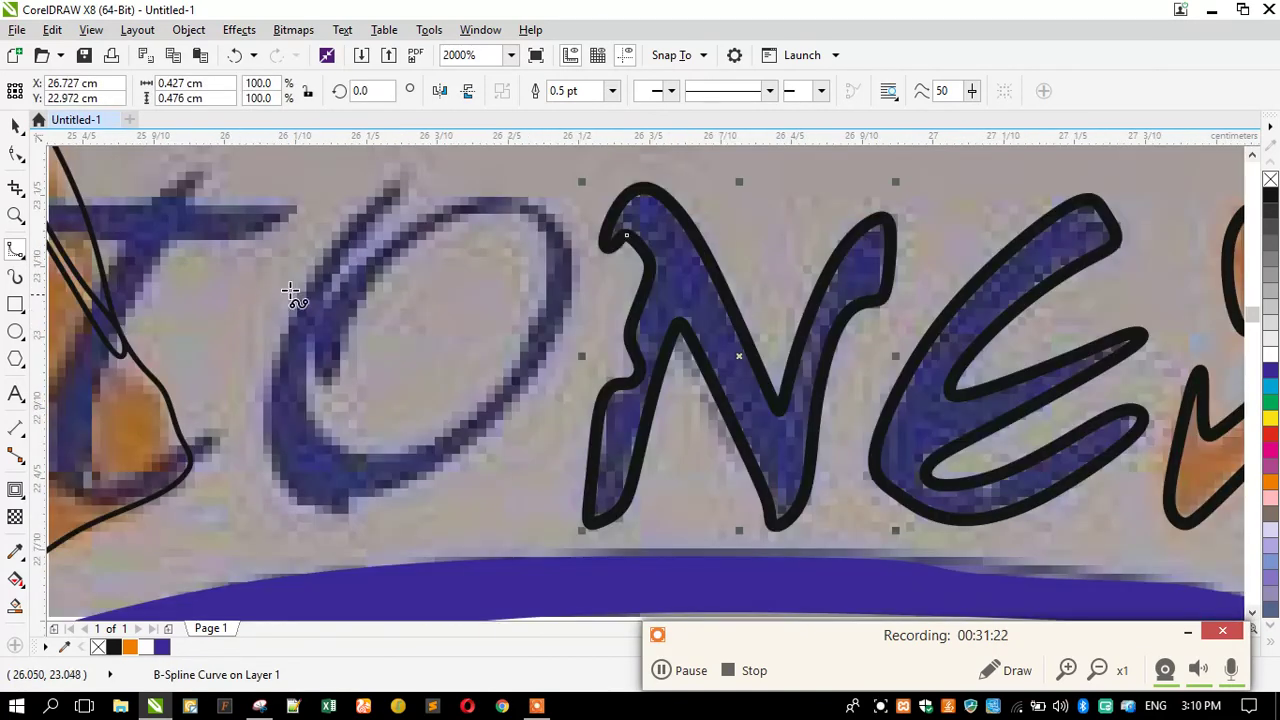
pyautogui.click(401, 185)
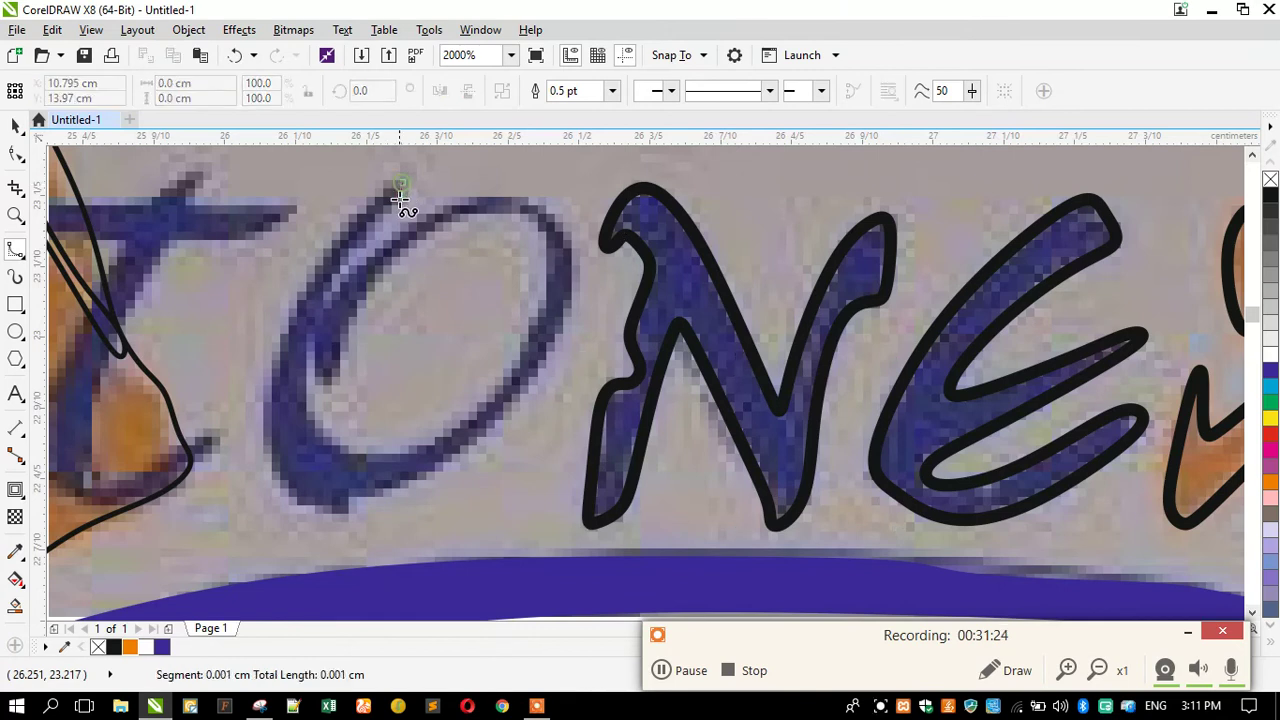
pyautogui.click(334, 270)
pyautogui.click(315, 308)
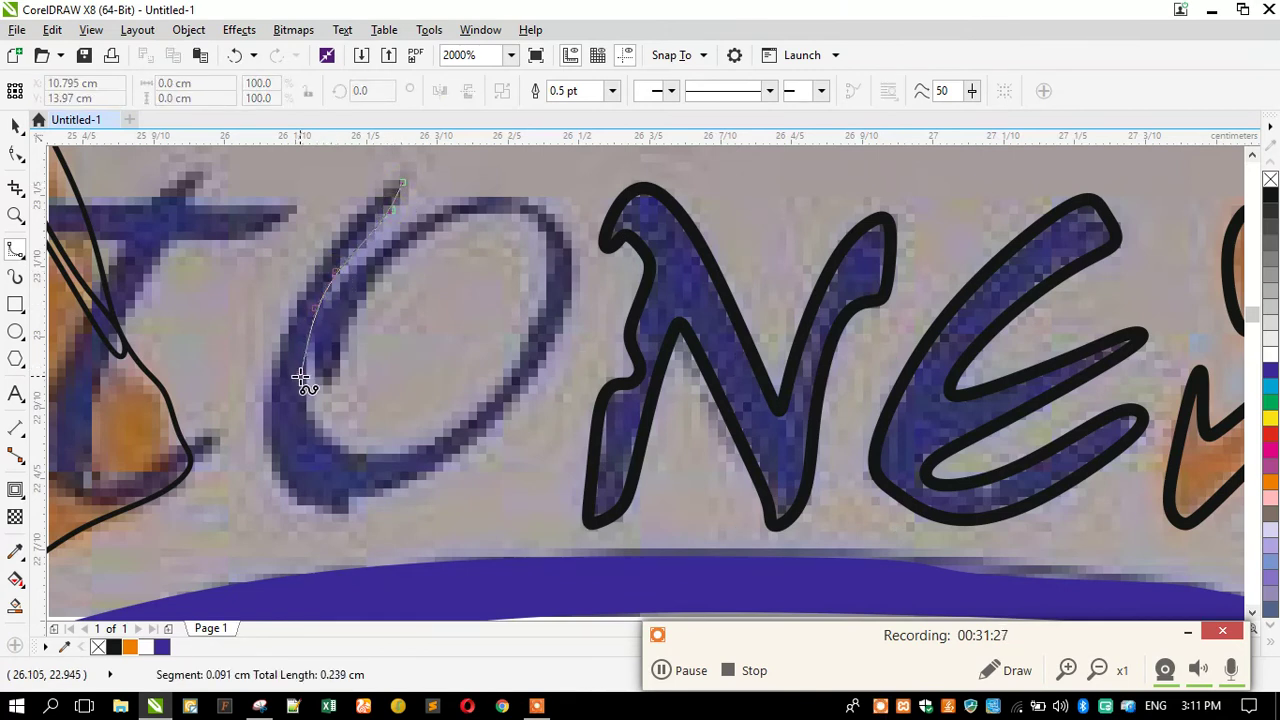
pyautogui.click(311, 420)
pyautogui.click(331, 447)
pyautogui.click(408, 453)
pyautogui.click(448, 434)
pyautogui.click(516, 365)
pyautogui.click(551, 297)
pyautogui.click(549, 233)
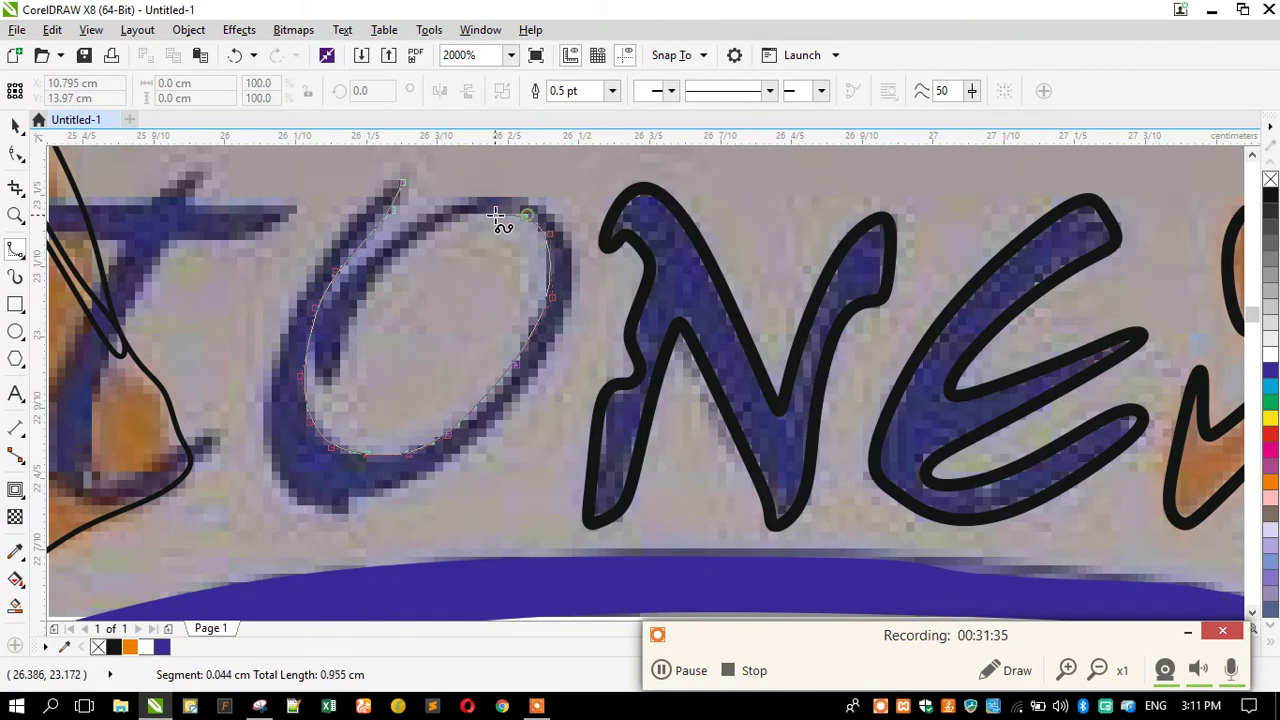
pyautogui.click(493, 213)
pyautogui.click(446, 219)
pyautogui.click(413, 243)
pyautogui.click(364, 291)
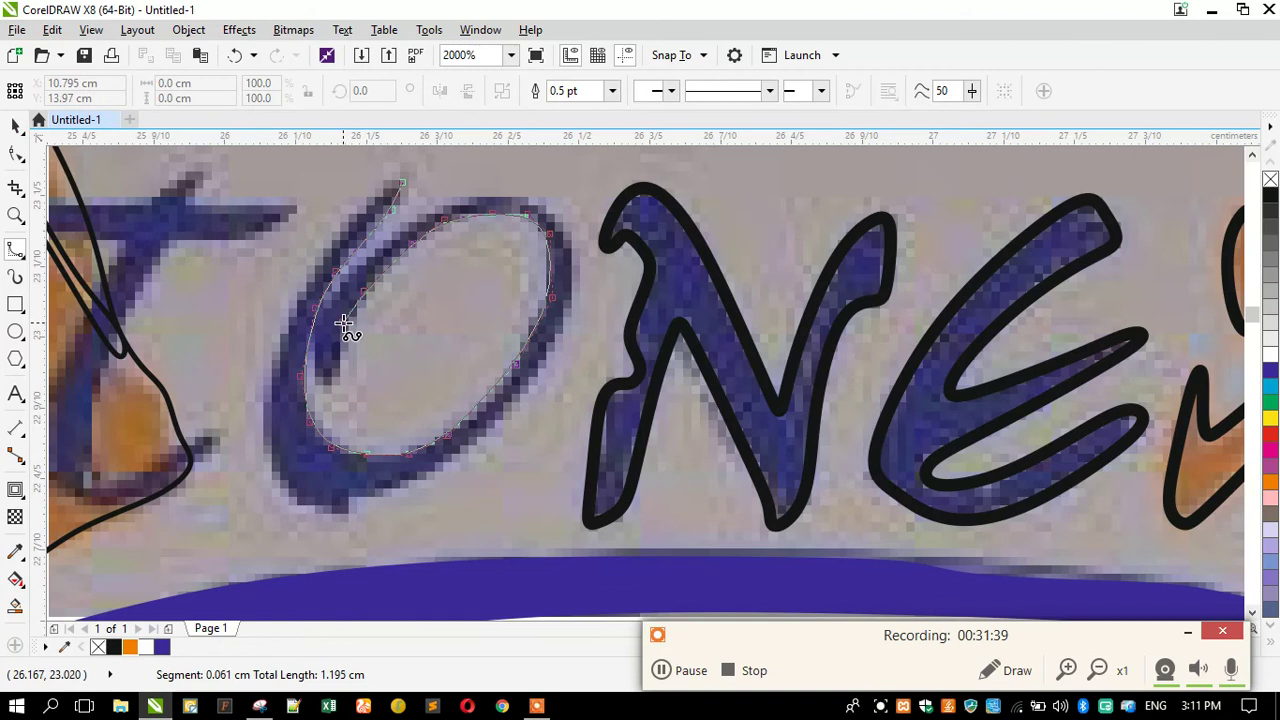
pyautogui.click(346, 328)
pyautogui.click(326, 386)
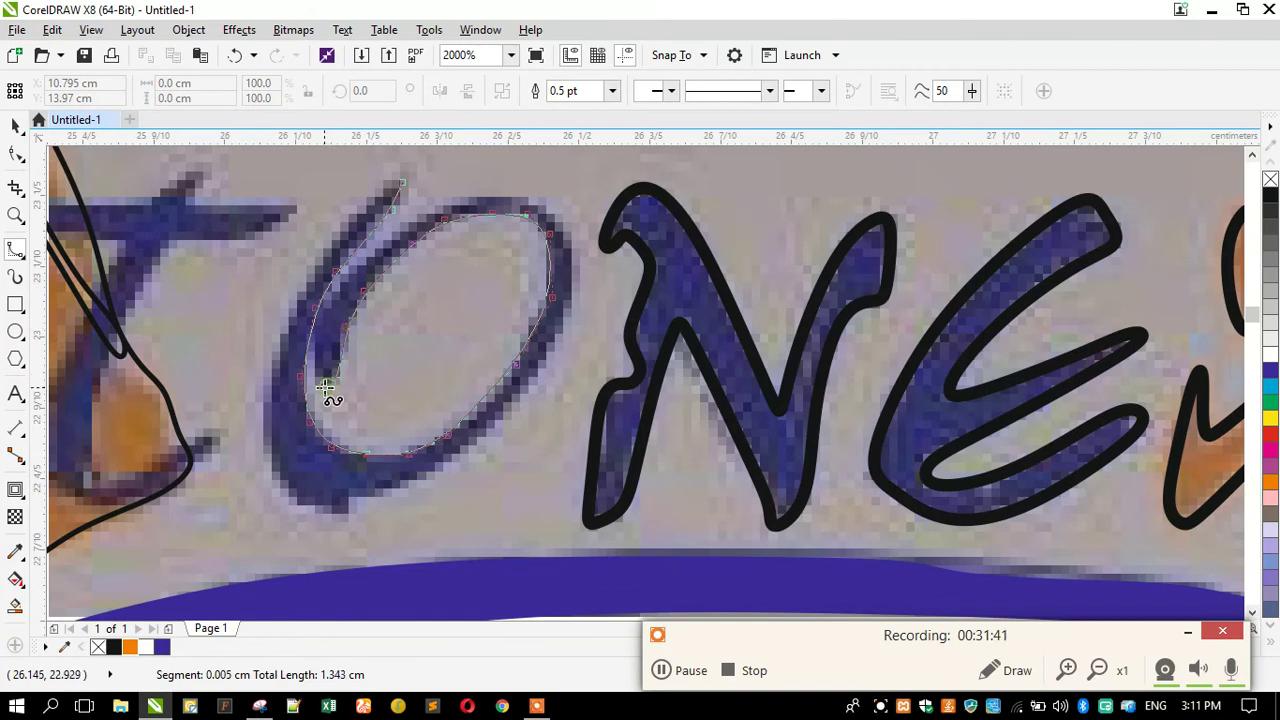
# Continue the O's B-spline around its top, right, bottom and left, closing it on the start node.
pyautogui.click(318, 321)
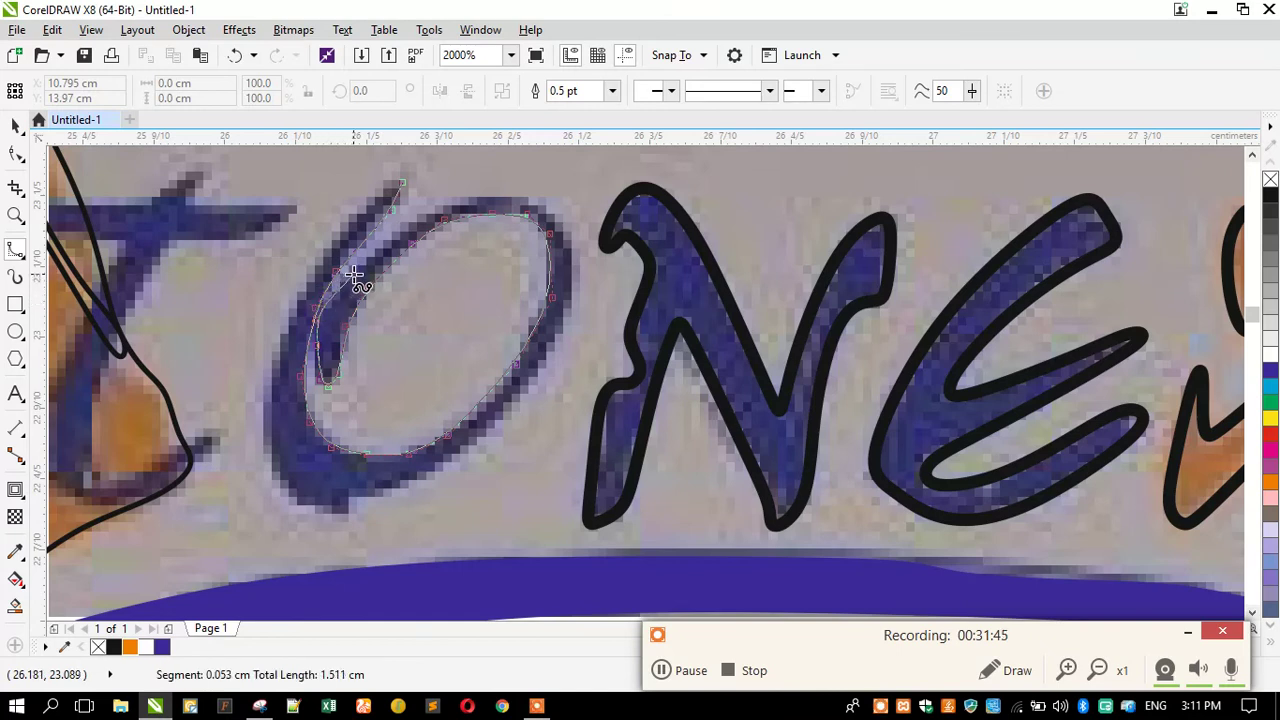
pyautogui.click(340, 276)
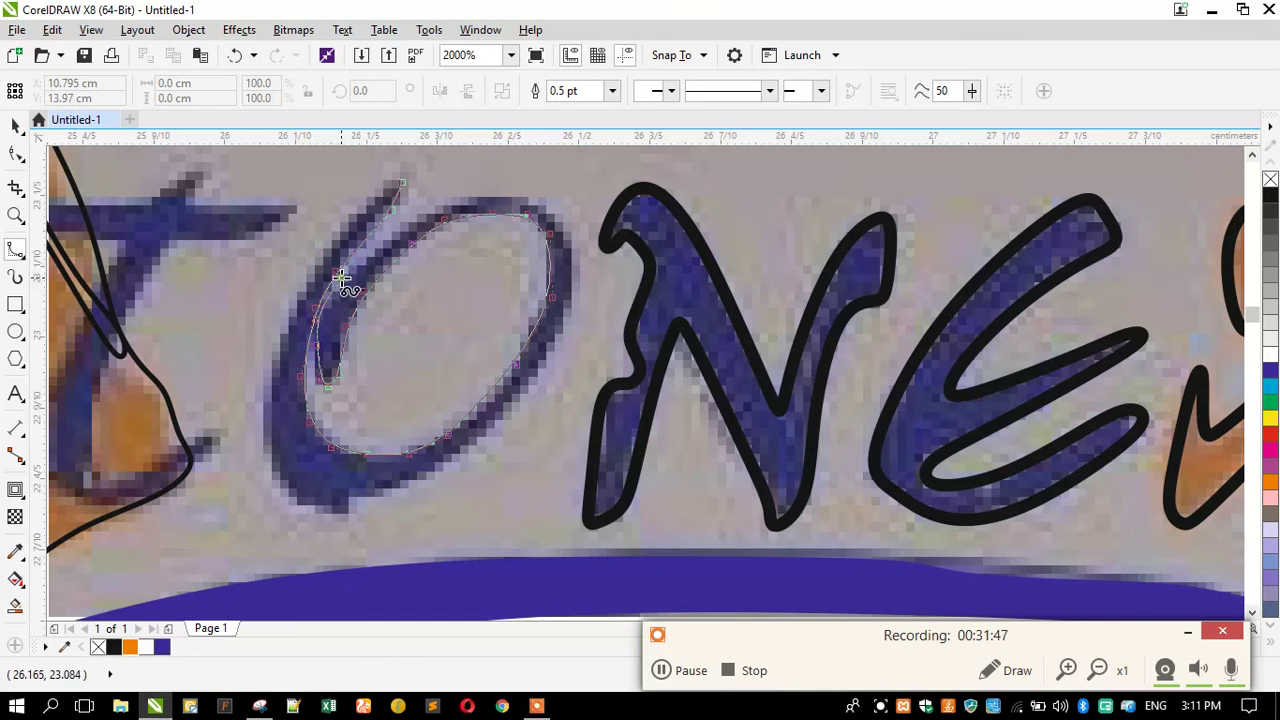
pyautogui.click(392, 236)
pyautogui.click(436, 205)
pyautogui.click(483, 191)
pyautogui.click(533, 194)
pyautogui.click(565, 217)
pyautogui.click(577, 261)
pyautogui.click(561, 339)
pyautogui.click(484, 441)
pyautogui.click(414, 481)
pyautogui.click(370, 503)
pyautogui.click(349, 503)
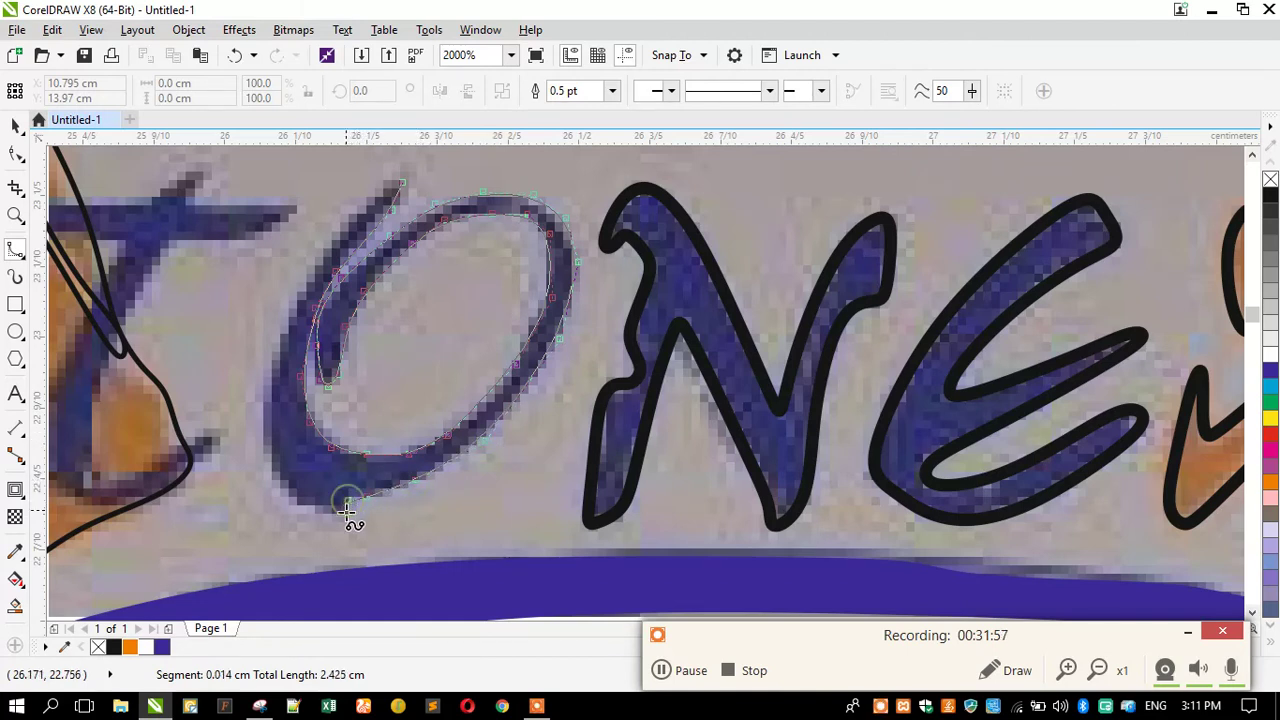
pyautogui.click(337, 517)
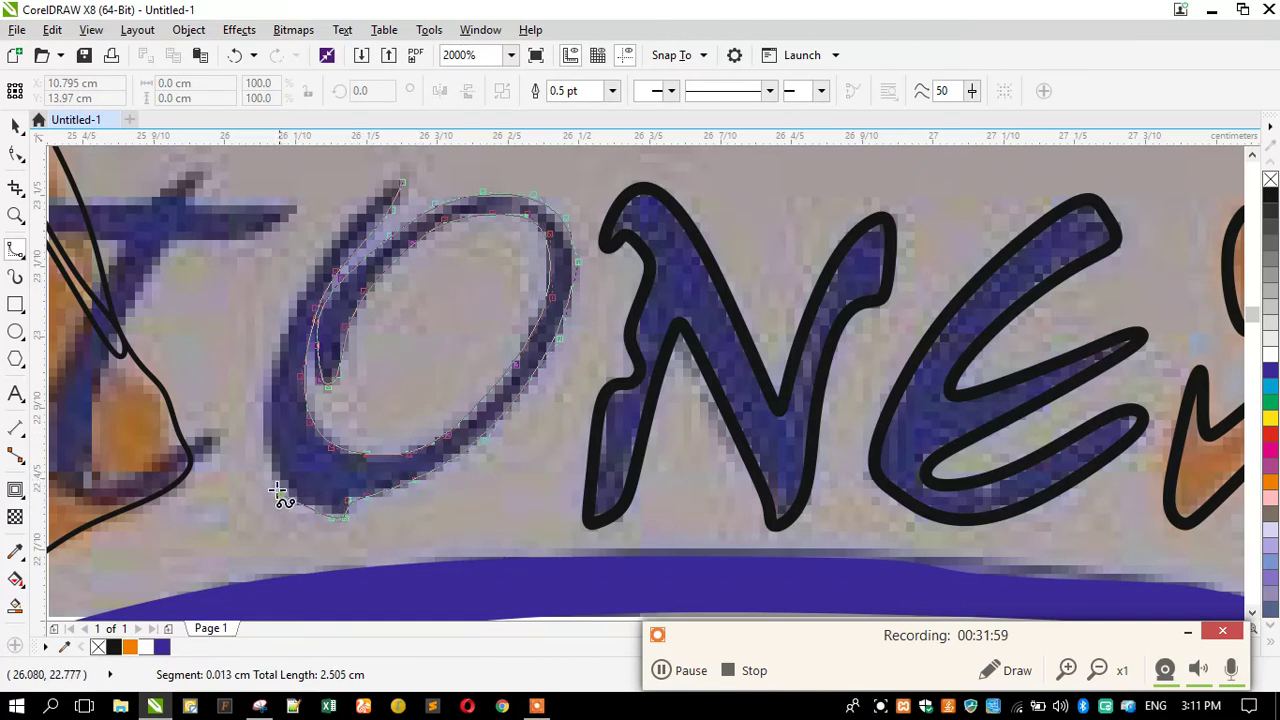
pyautogui.click(264, 377)
pyautogui.click(293, 307)
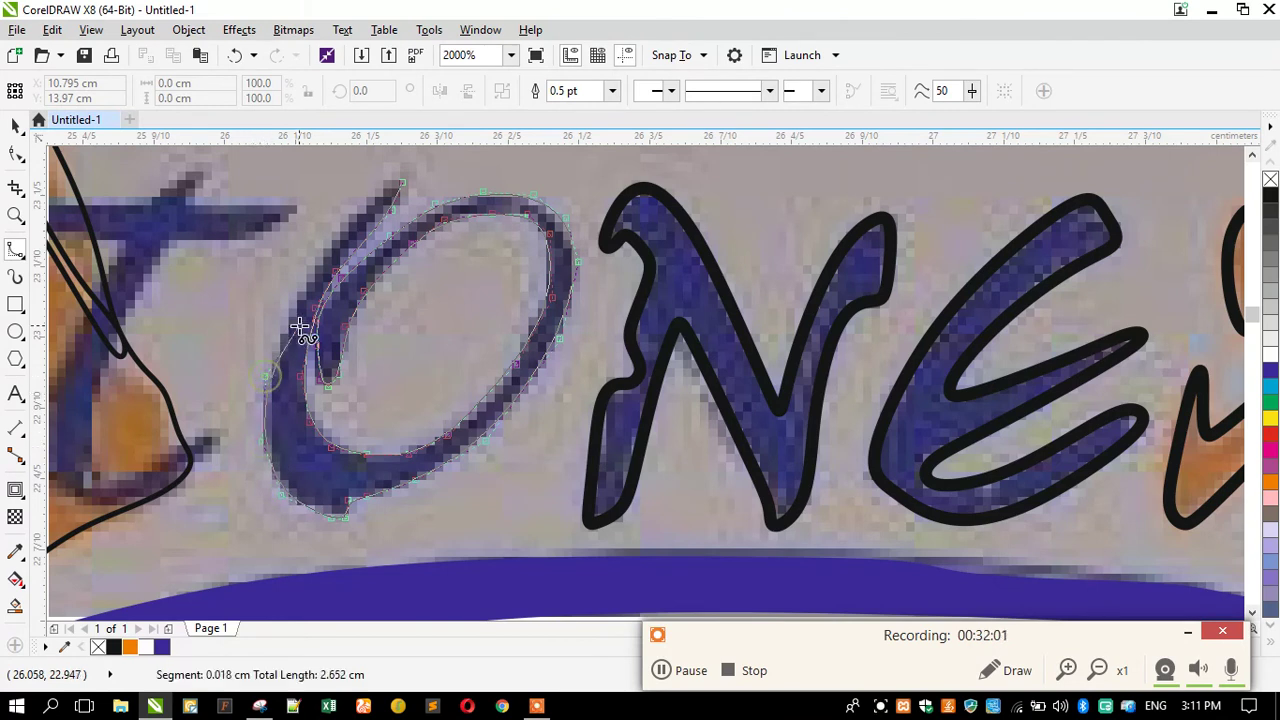
pyautogui.click(333, 243)
pyautogui.click(376, 205)
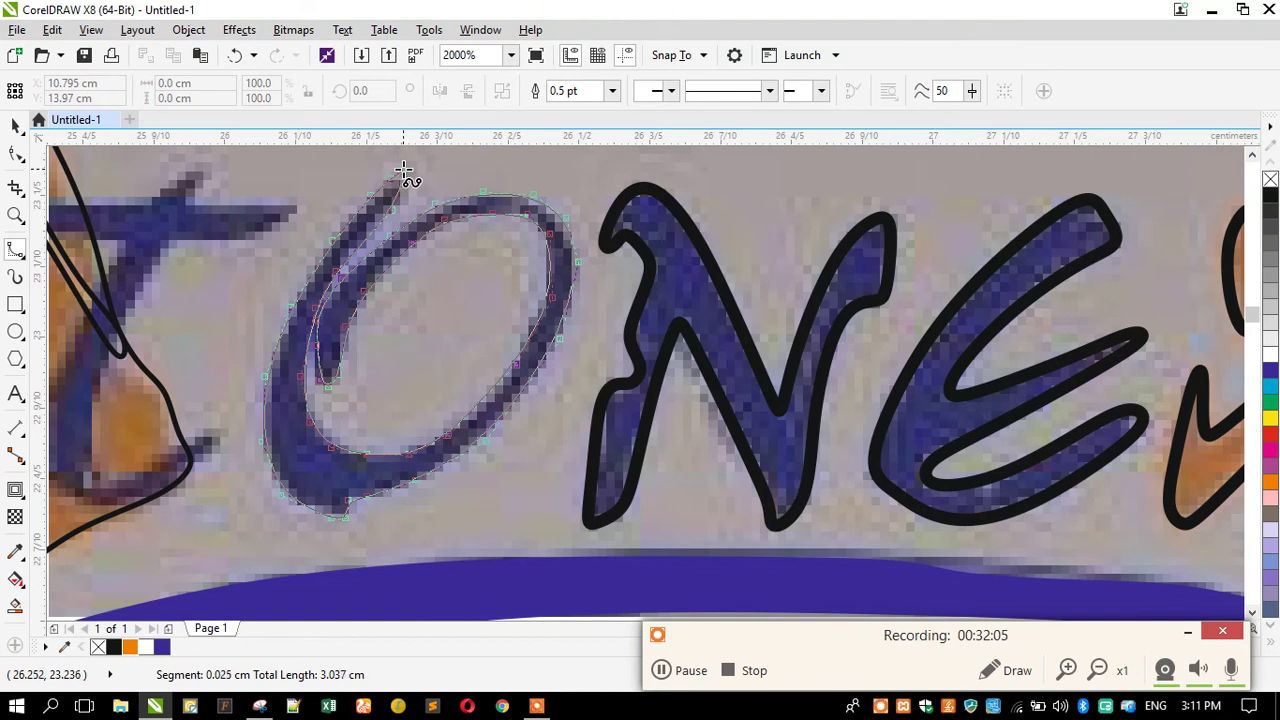
pyautogui.click(403, 183)
pyautogui.scroll(-3, 400, 220)
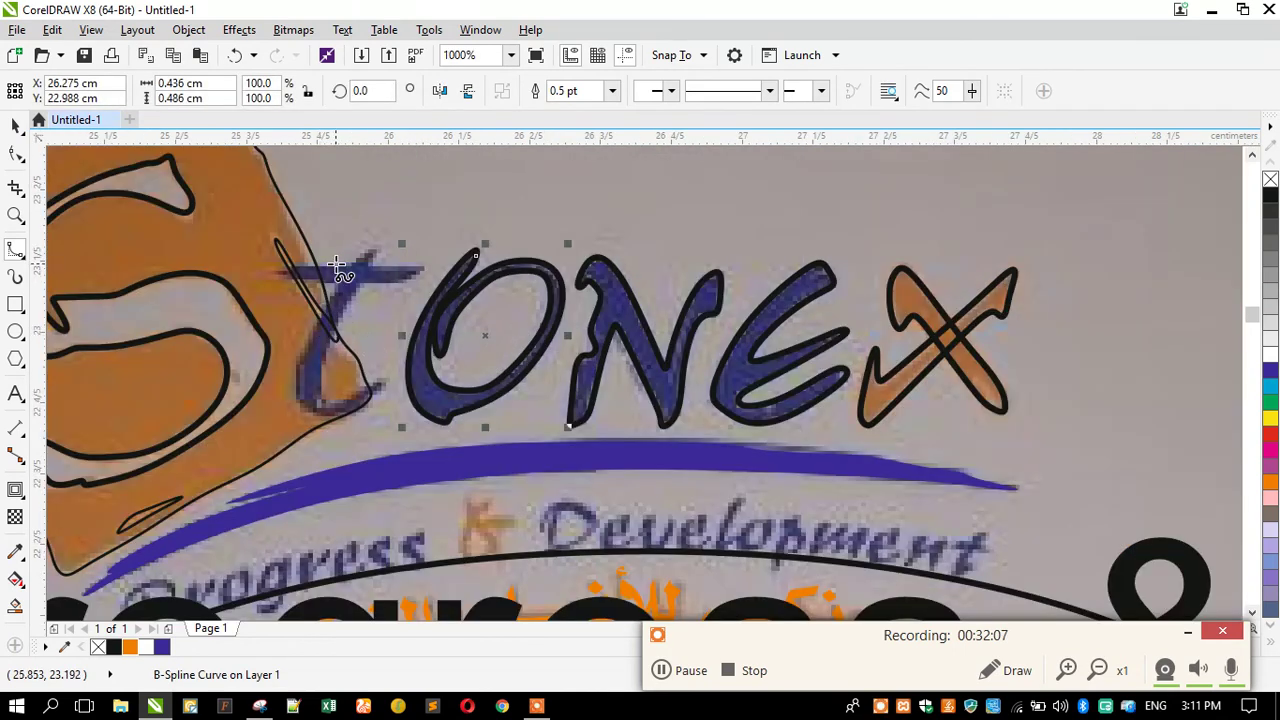
# Trace the t's curved stem and hook as a B-spline curve.
pyautogui.scroll(3, 386, 243)
pyautogui.click(426, 222)
pyautogui.click(398, 283)
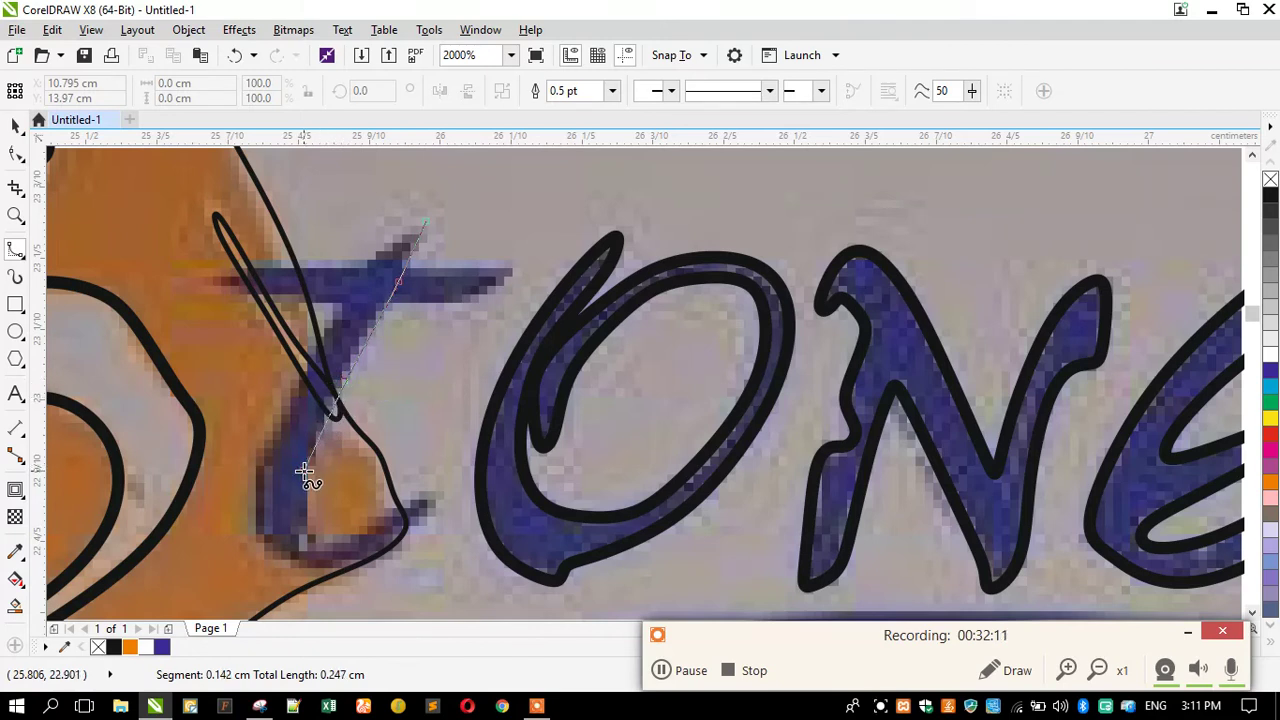
pyautogui.click(296, 518)
pyautogui.click(324, 540)
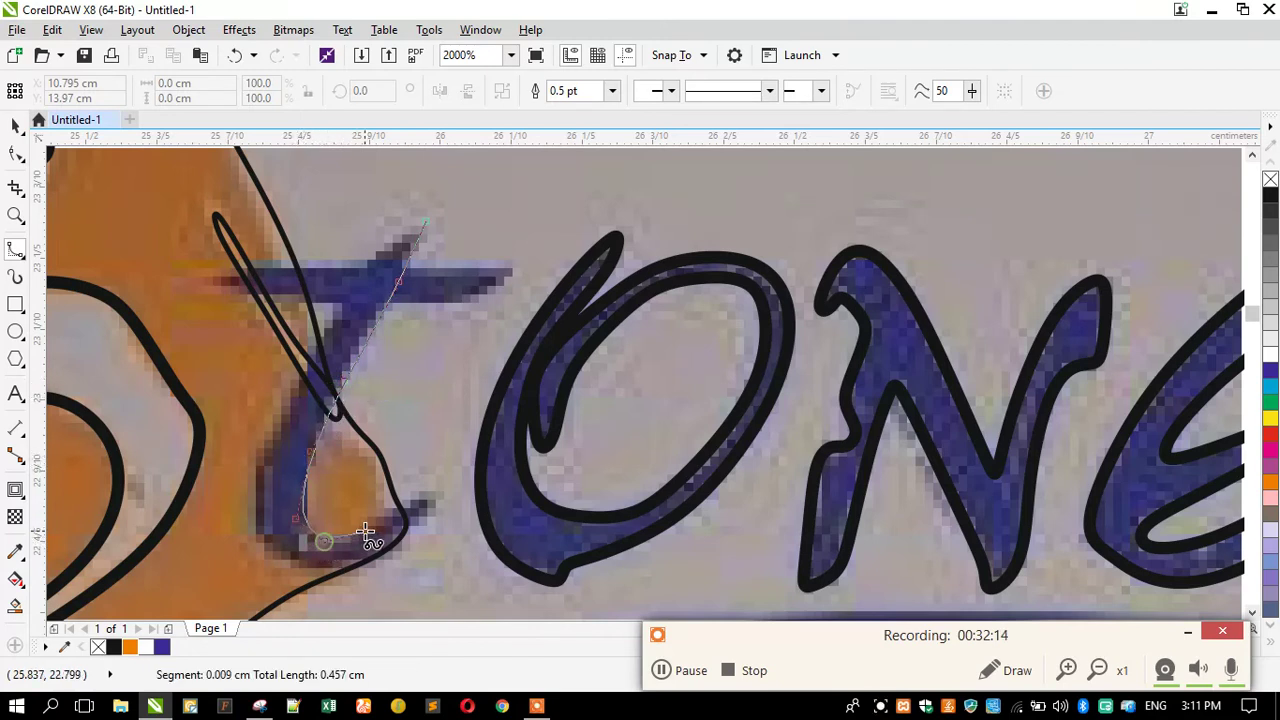
pyautogui.click(436, 511)
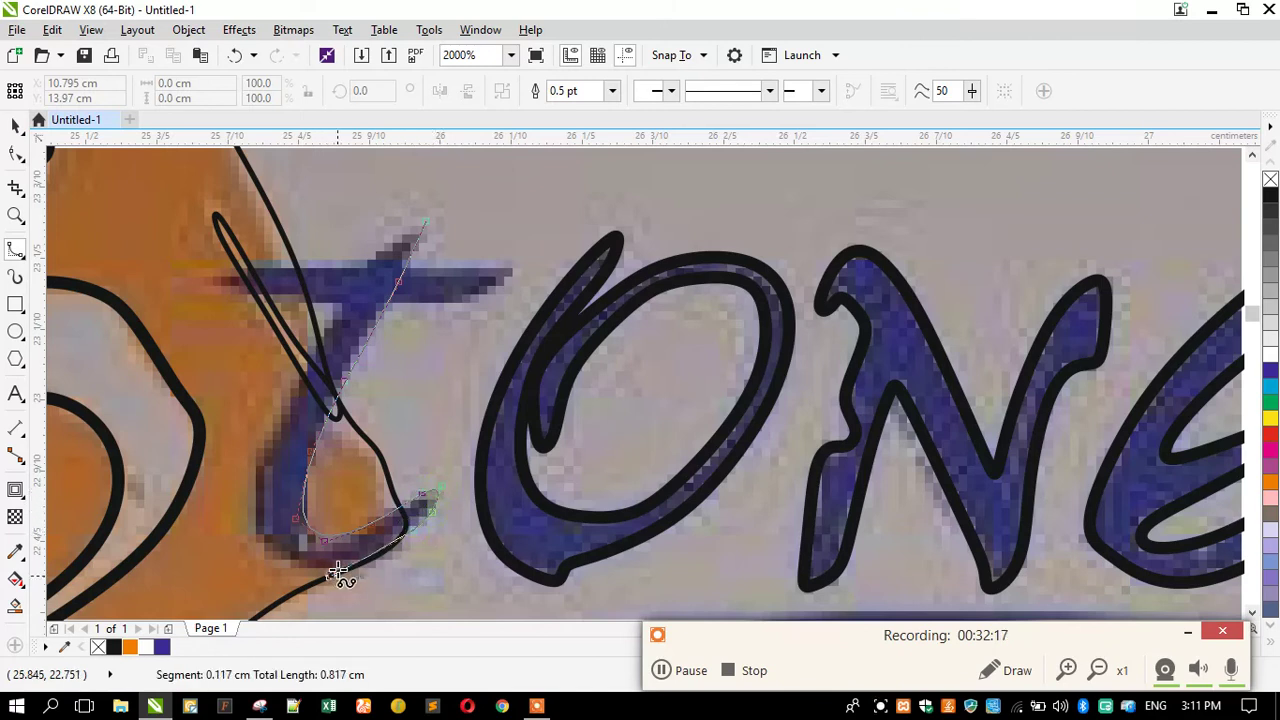
pyautogui.click(372, 556)
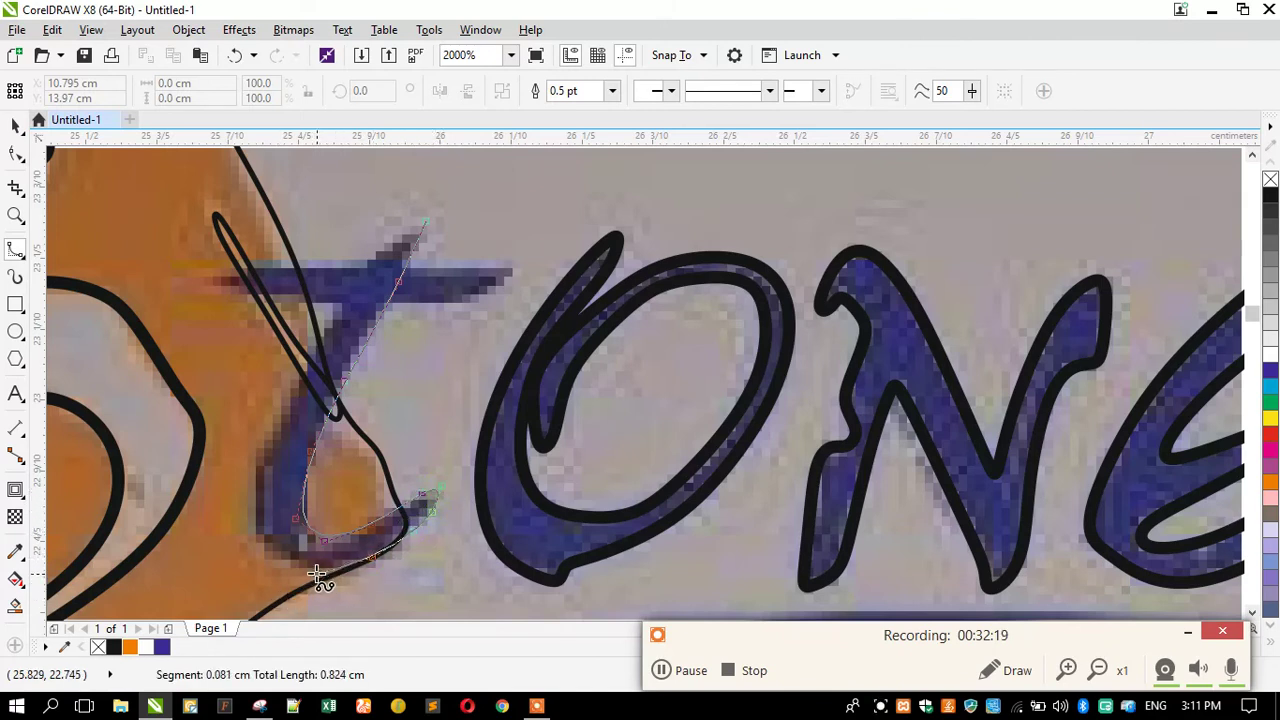
pyautogui.click(313, 572)
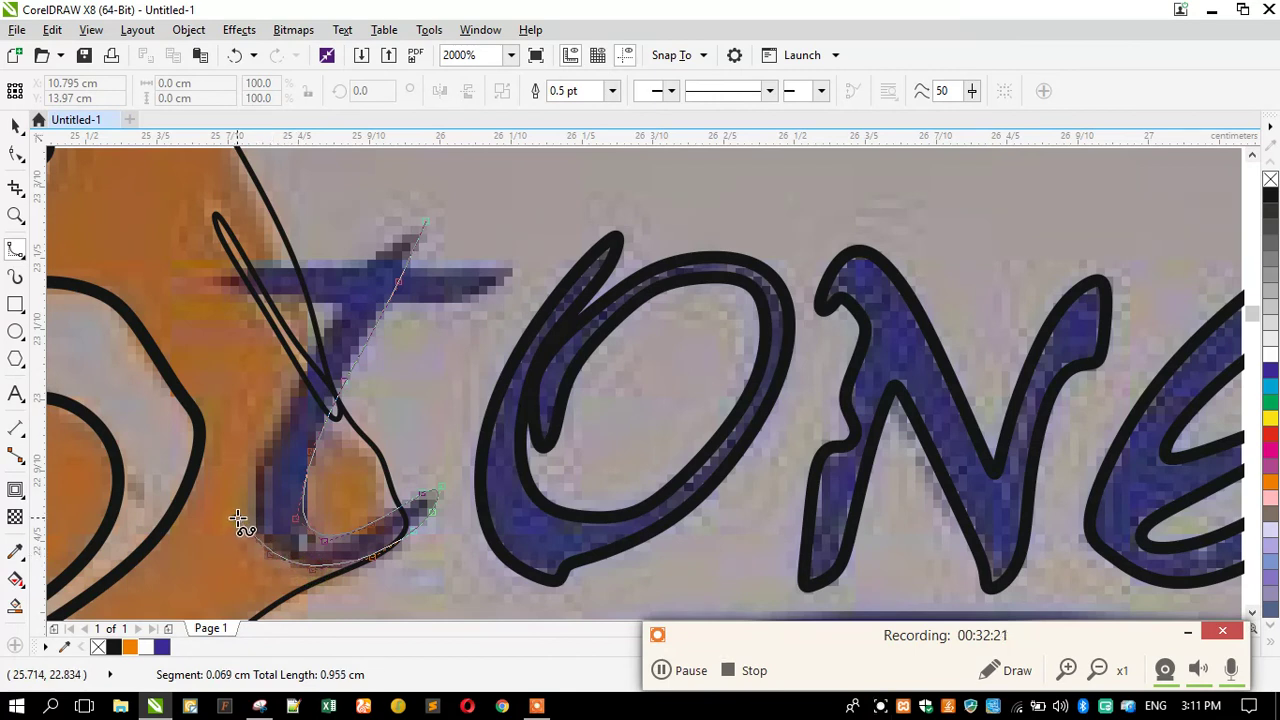
pyautogui.moveTo(242, 490); pyautogui.dragTo(251, 452)
pyautogui.click(249, 473)
pyautogui.click(302, 377)
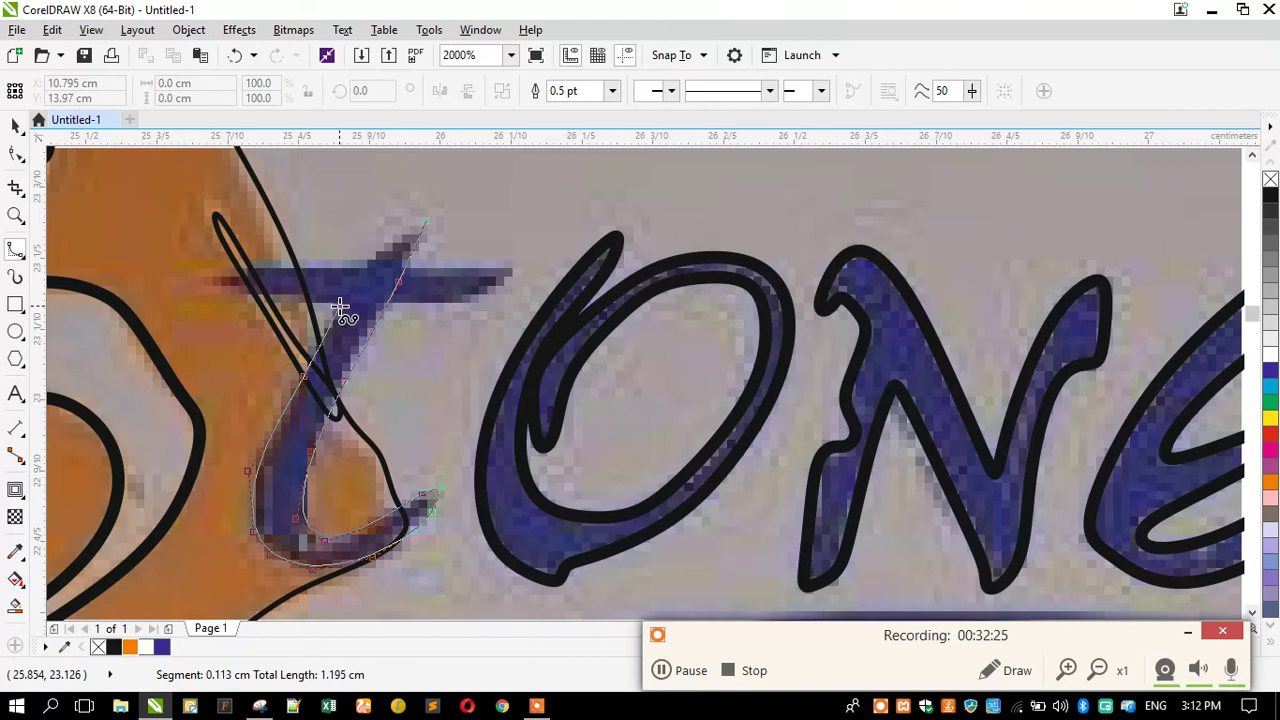
pyautogui.click(369, 260)
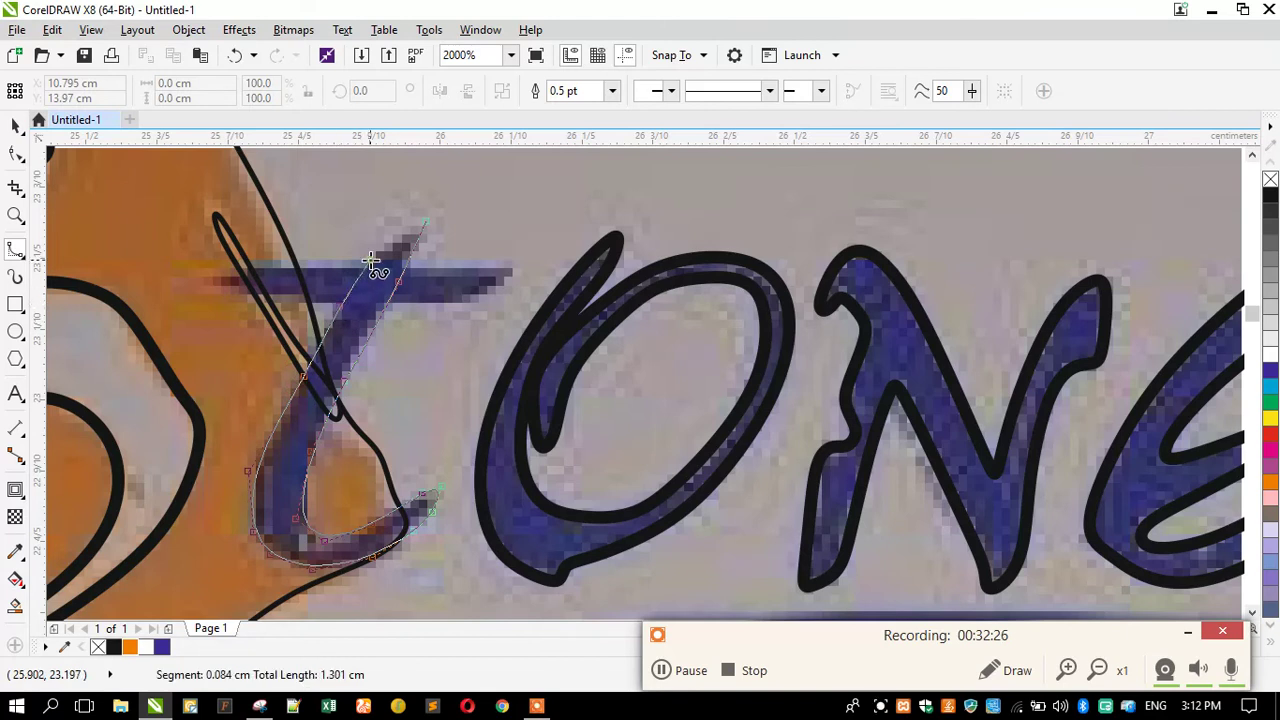
pyautogui.doubleClick(428, 225)
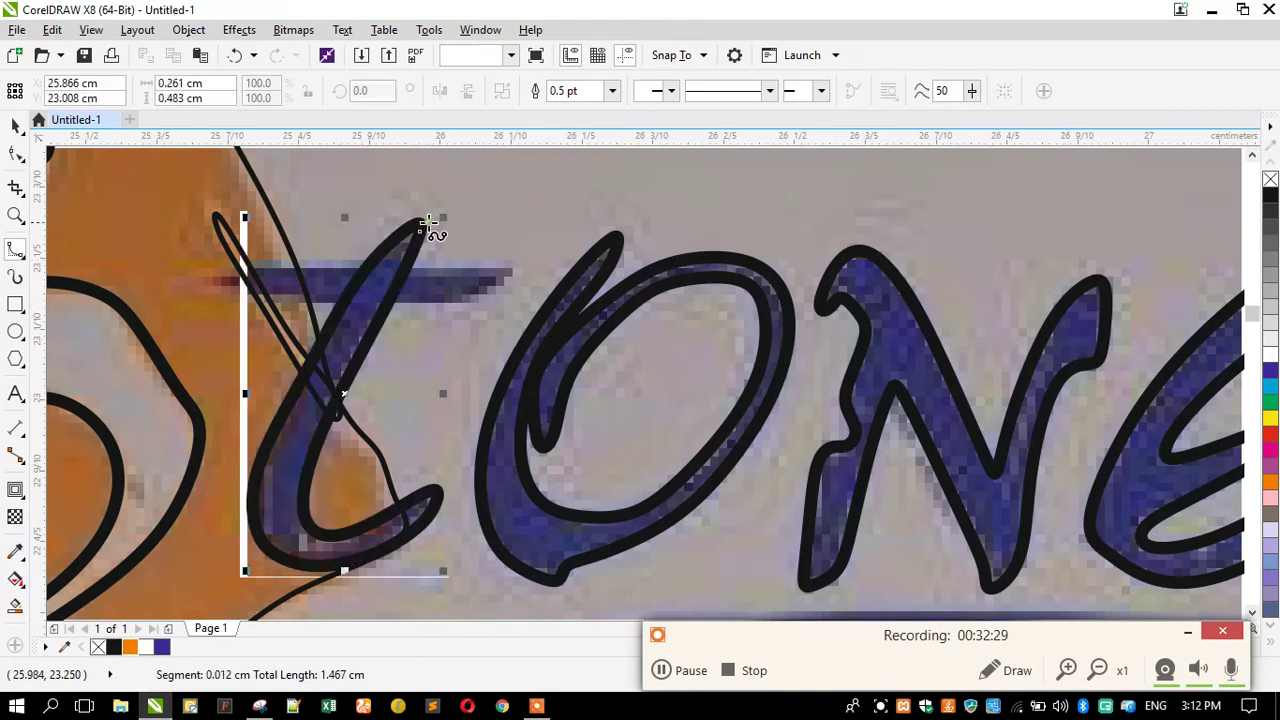
# Trace the t's horizontal crossbar as a separate B-spline curve.
pyautogui.click(515, 268)
pyautogui.click(467, 305)
pyautogui.click(440, 306)
pyautogui.click(322, 299)
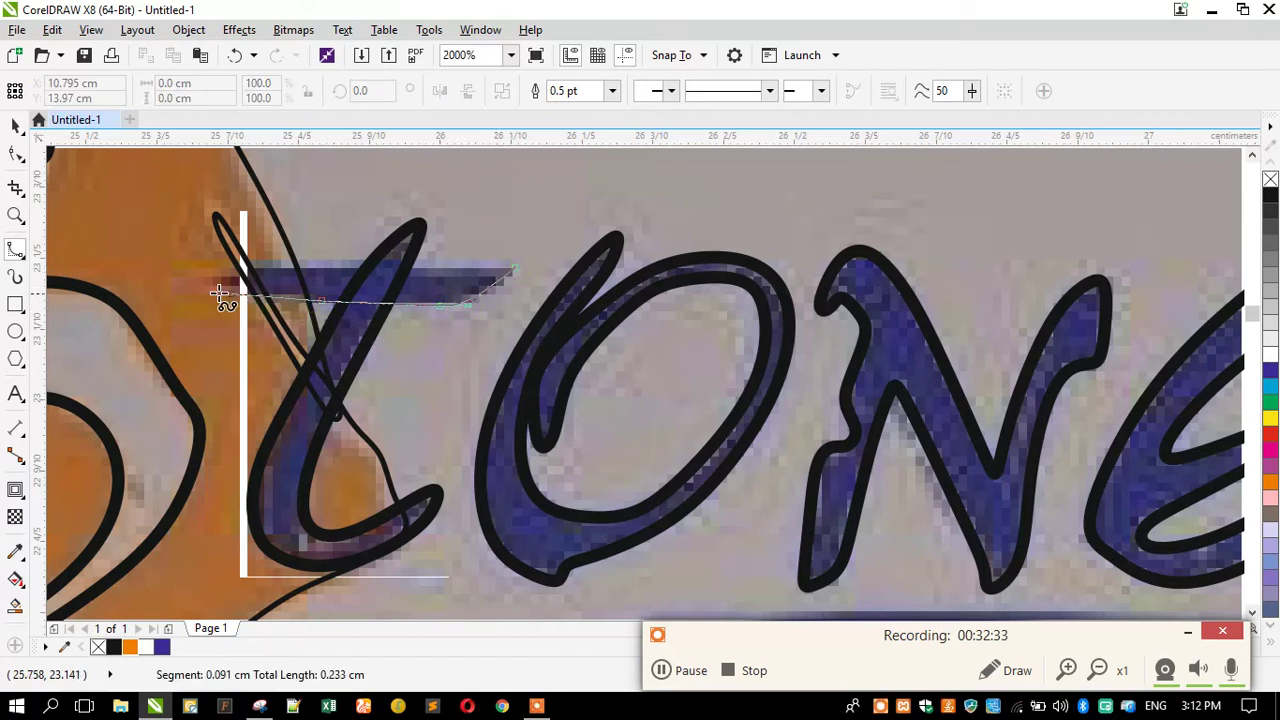
pyautogui.click(184, 291)
pyautogui.click(222, 271)
pyautogui.click(270, 262)
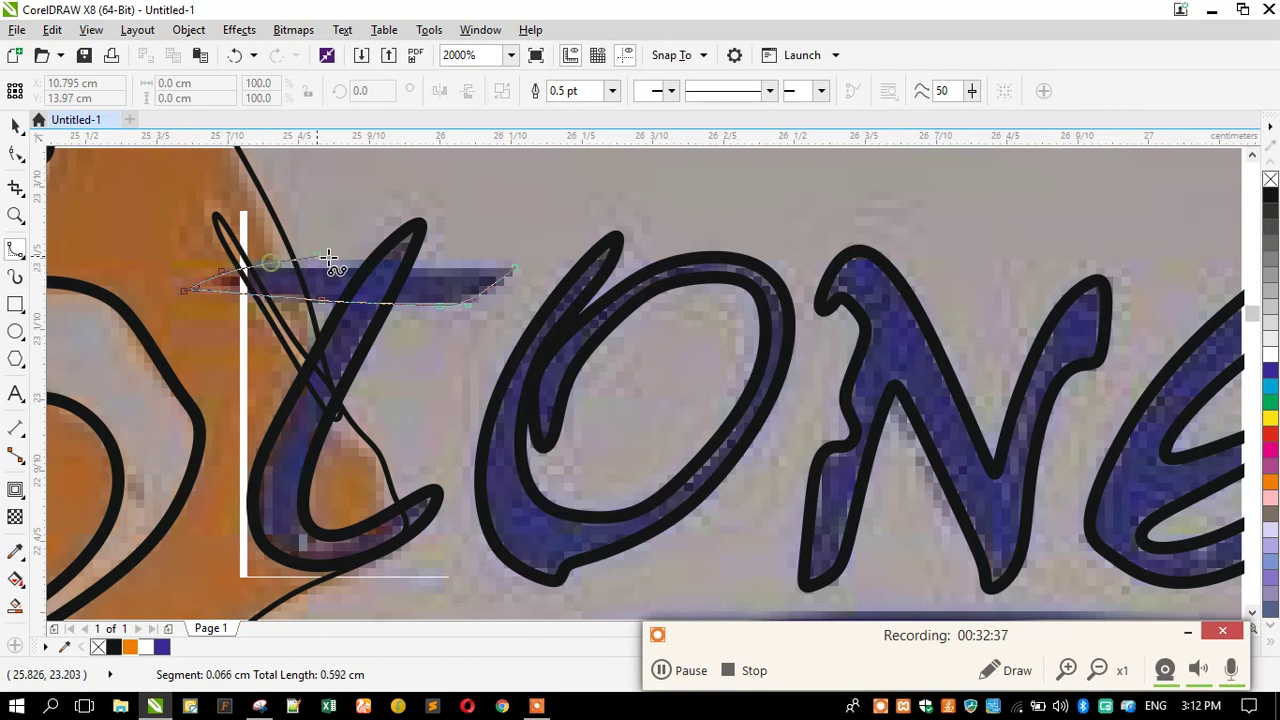
pyautogui.click(338, 263)
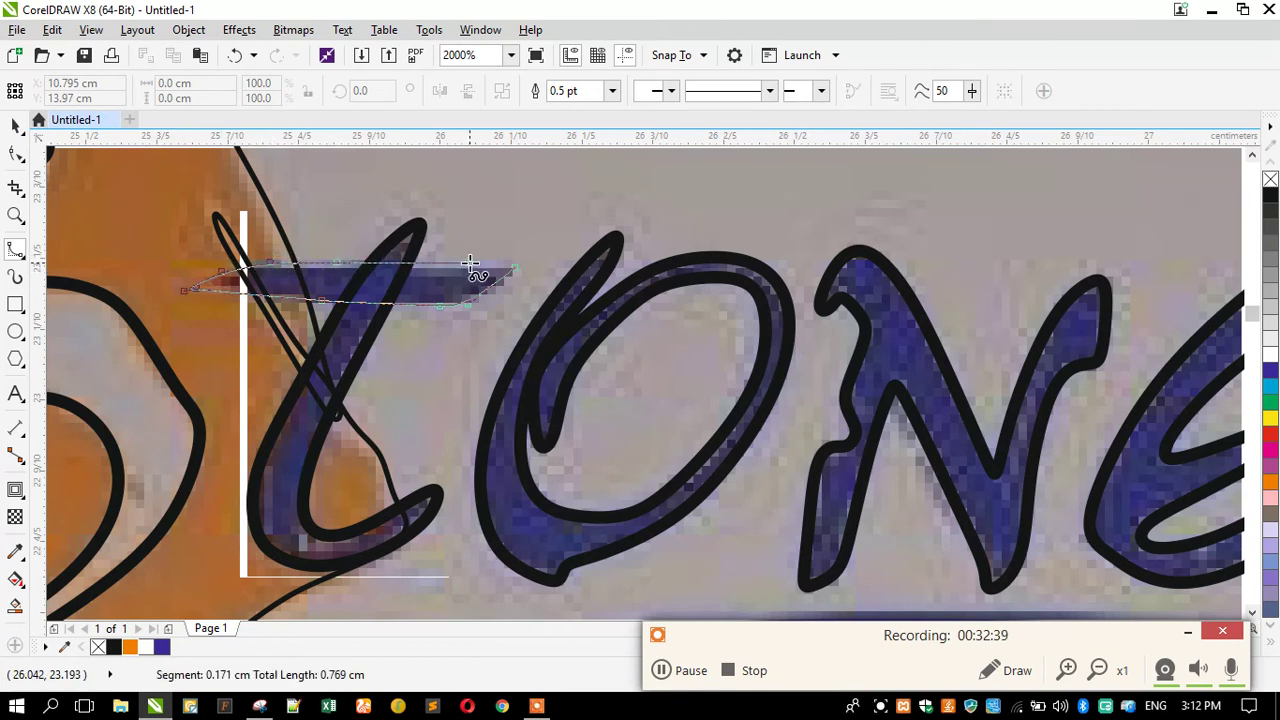
pyautogui.click(477, 267)
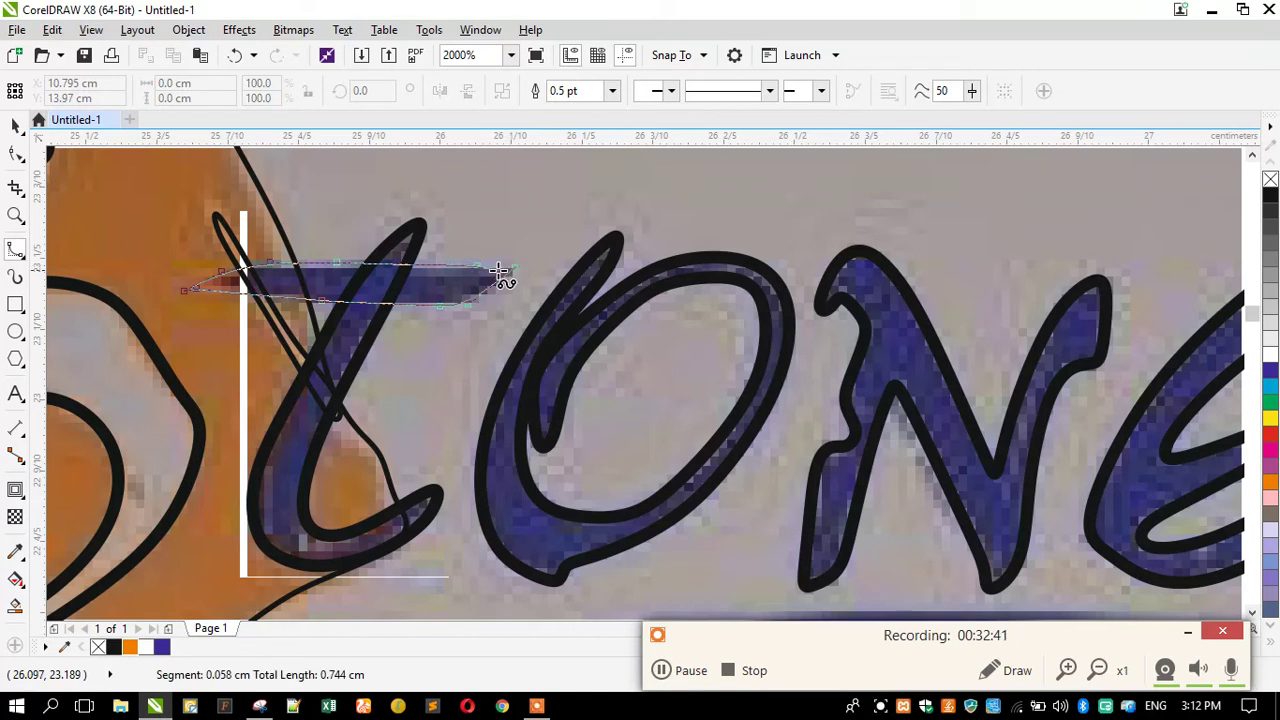
pyautogui.click(502, 267)
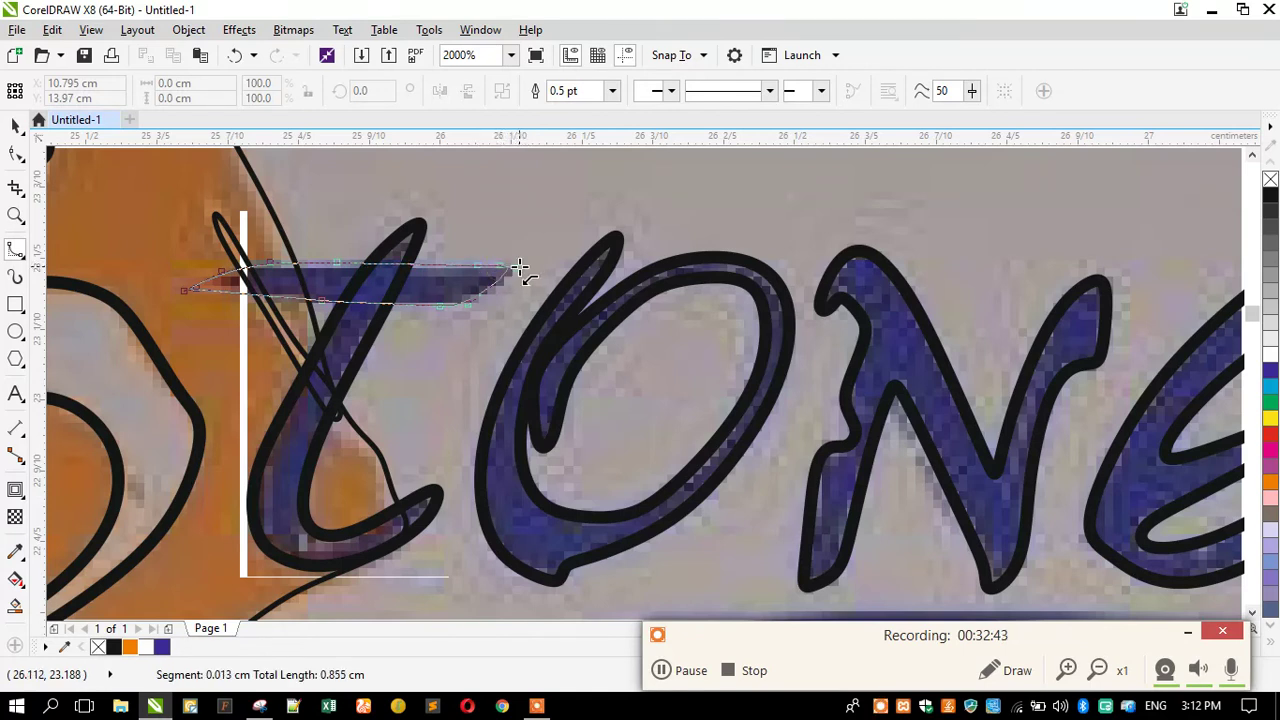
pyautogui.doubleClick(517, 270)
# Select the Progress & Development text and bring up the property bar's font list.
pyautogui.scroll(-3, 350, 330)
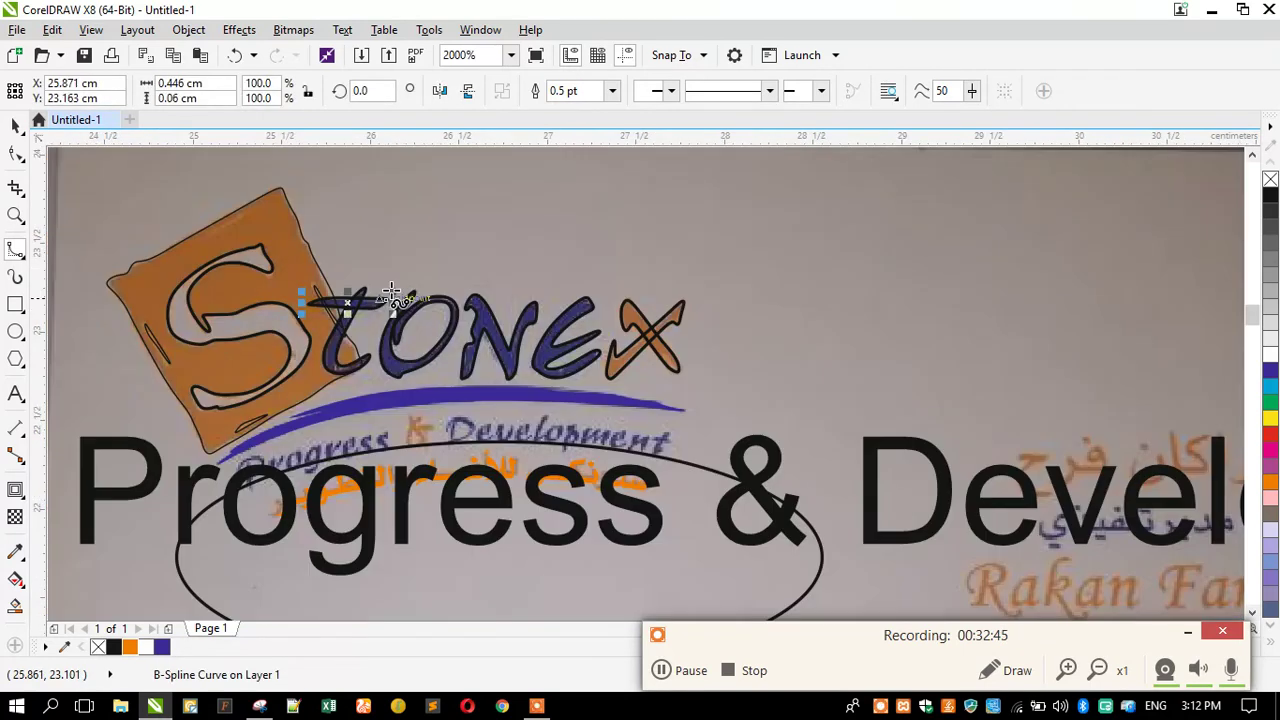
pyautogui.scroll(-1, 578, 326)
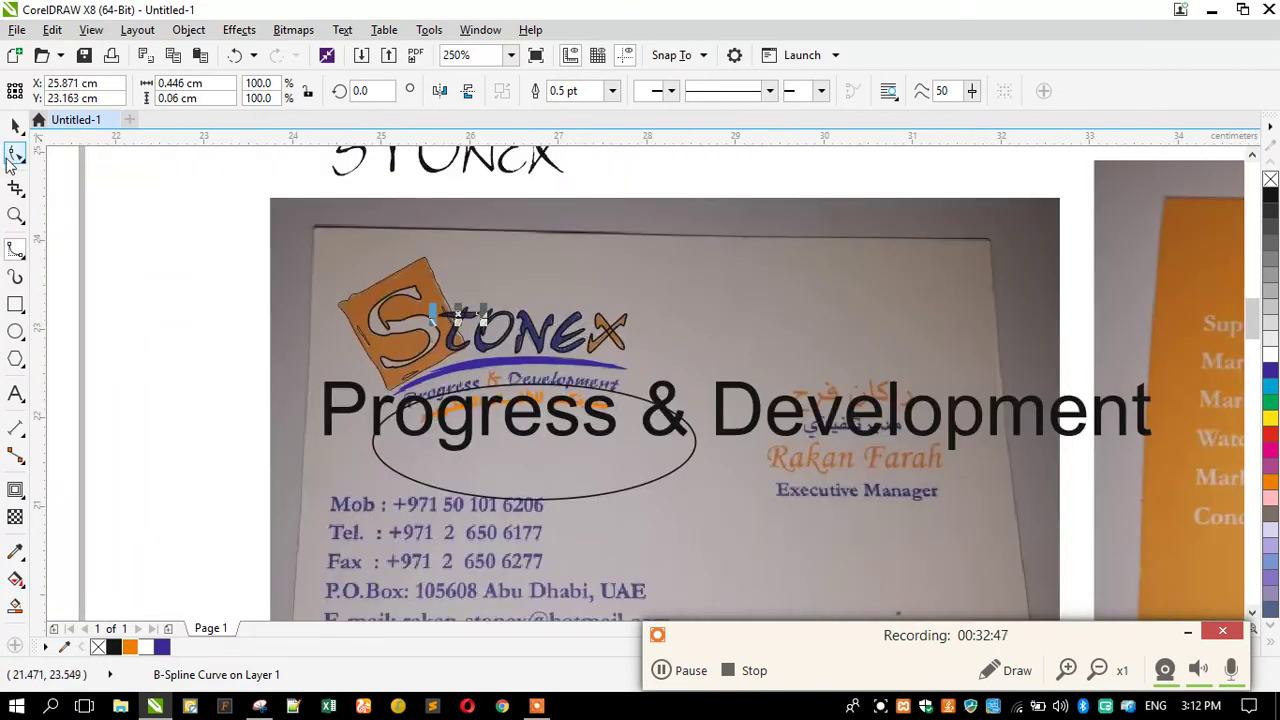
pyautogui.click(14, 128)
pyautogui.click(171, 352)
pyautogui.click(560, 462)
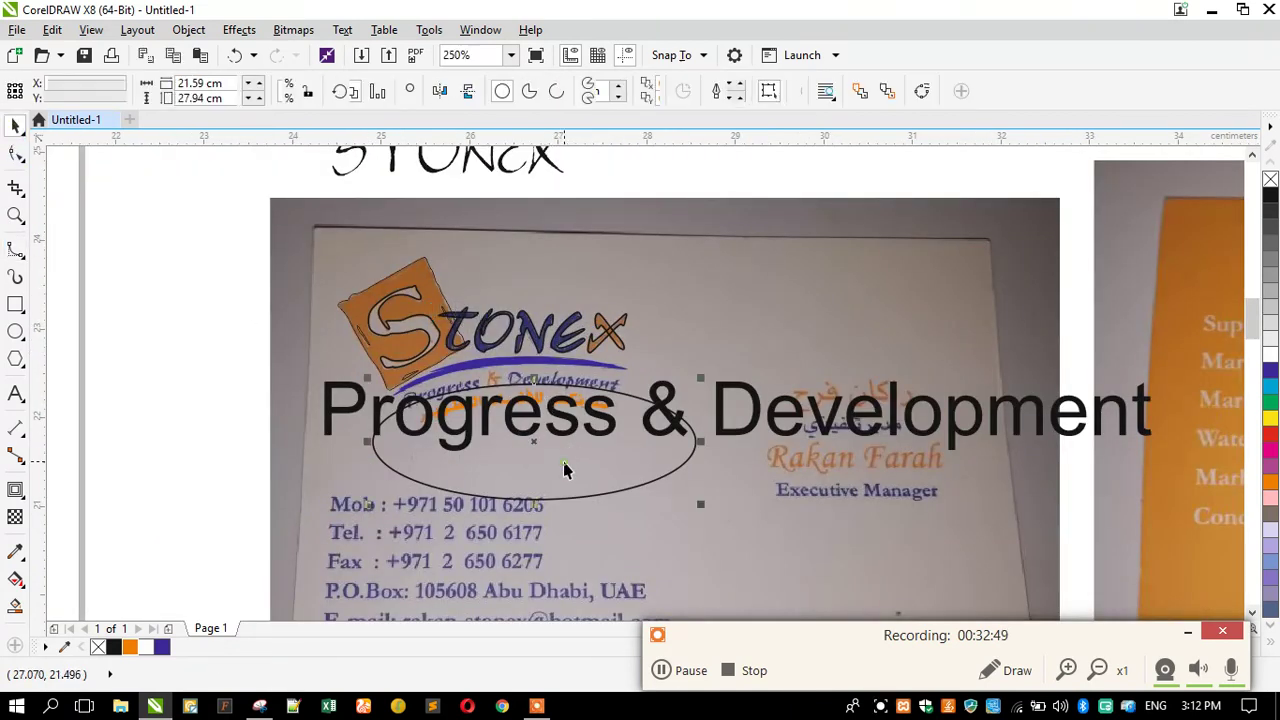
pyautogui.scroll(1, 506, 418)
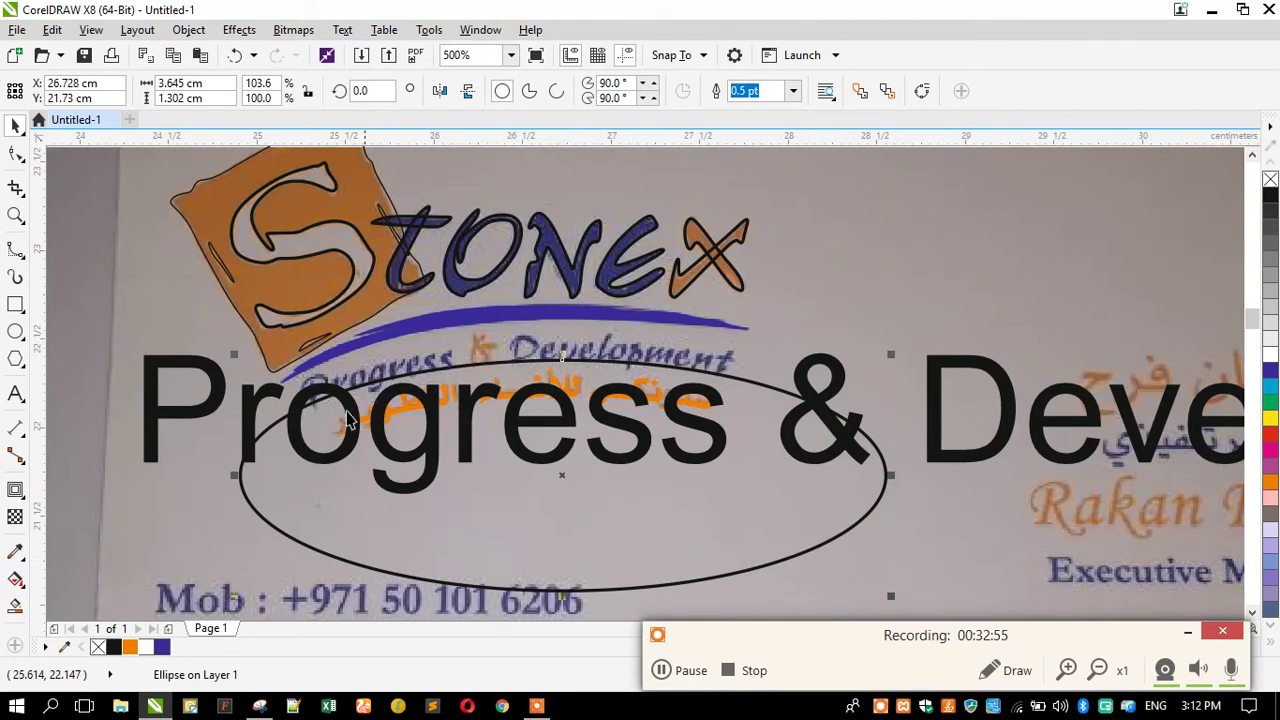
pyautogui.scroll(-1, 398, 437)
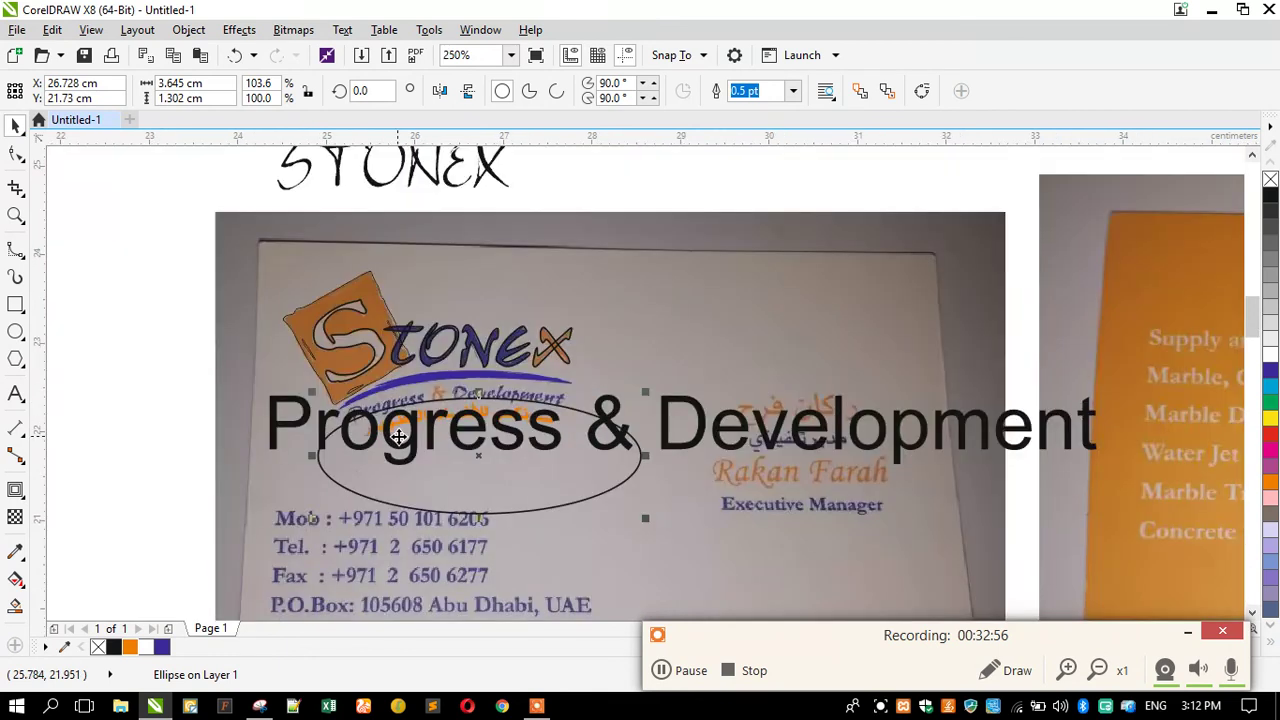
pyautogui.click(335, 188)
pyautogui.click(335, 183)
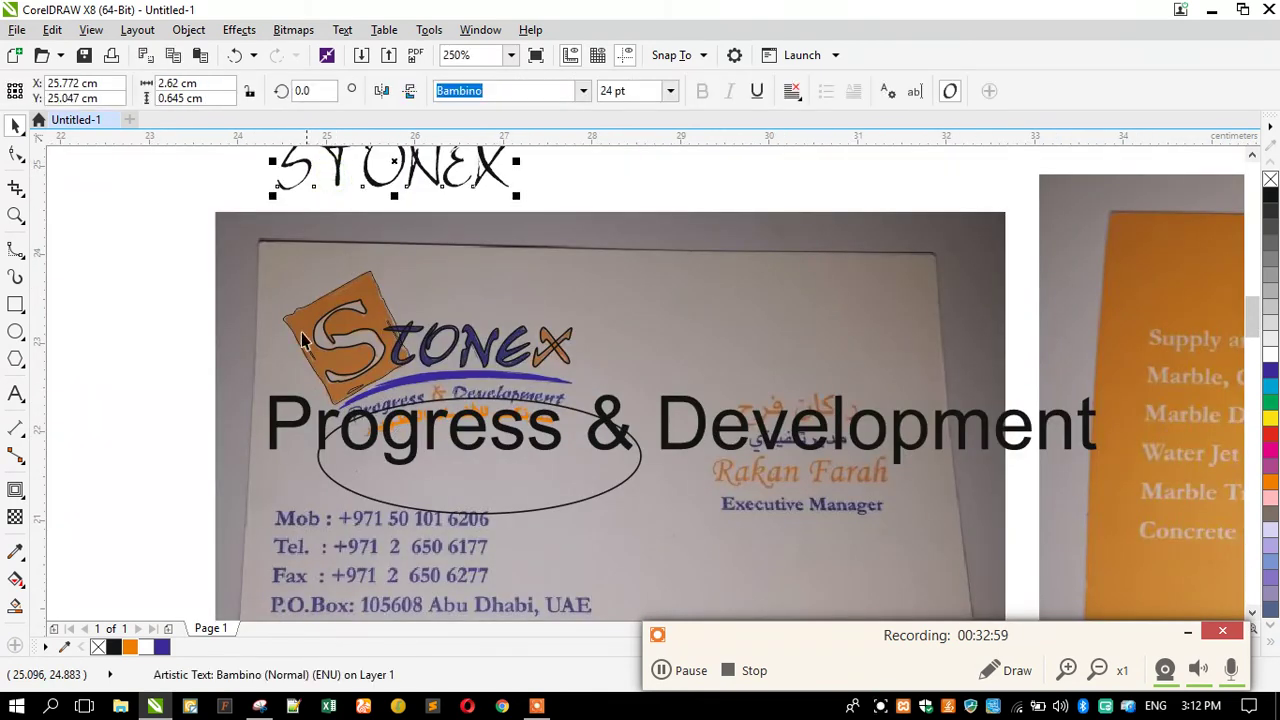
pyautogui.click(275, 432)
pyautogui.click(583, 91)
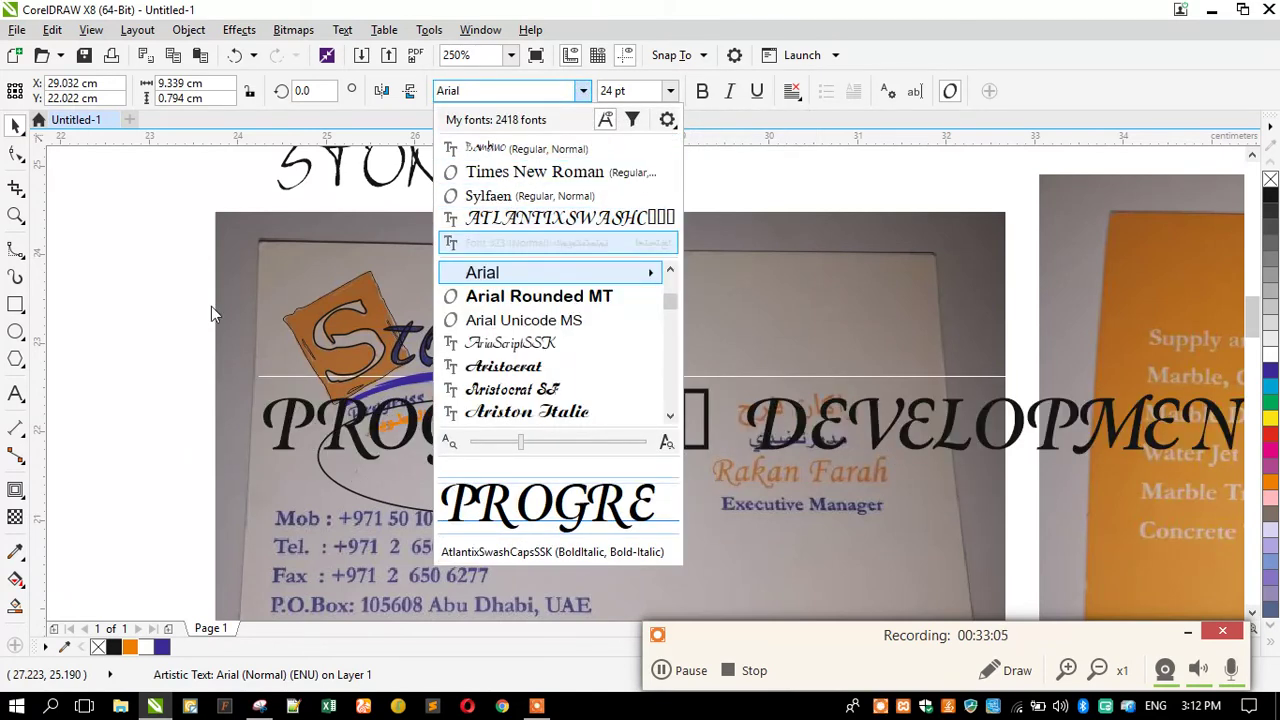
# Apply the Aristocrat font to Progress & Development and scale it down to about 7.2 pt.
pyautogui.click(157, 362)
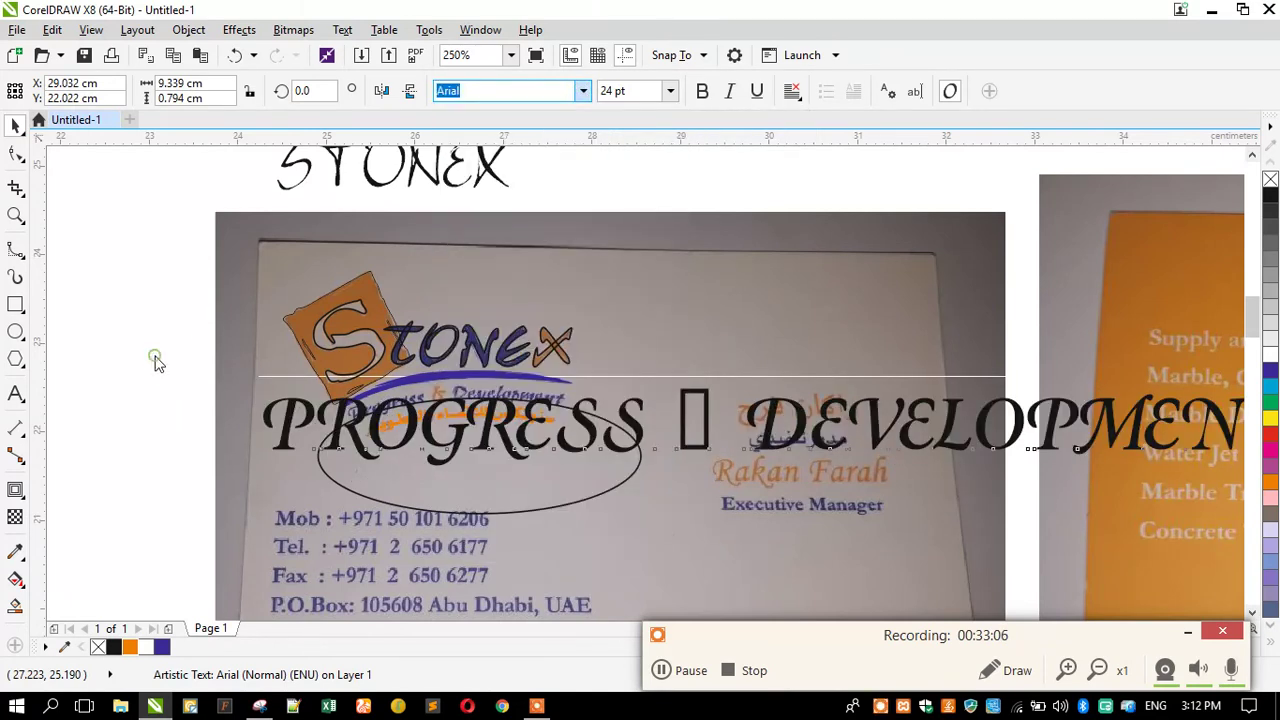
pyautogui.click(583, 91)
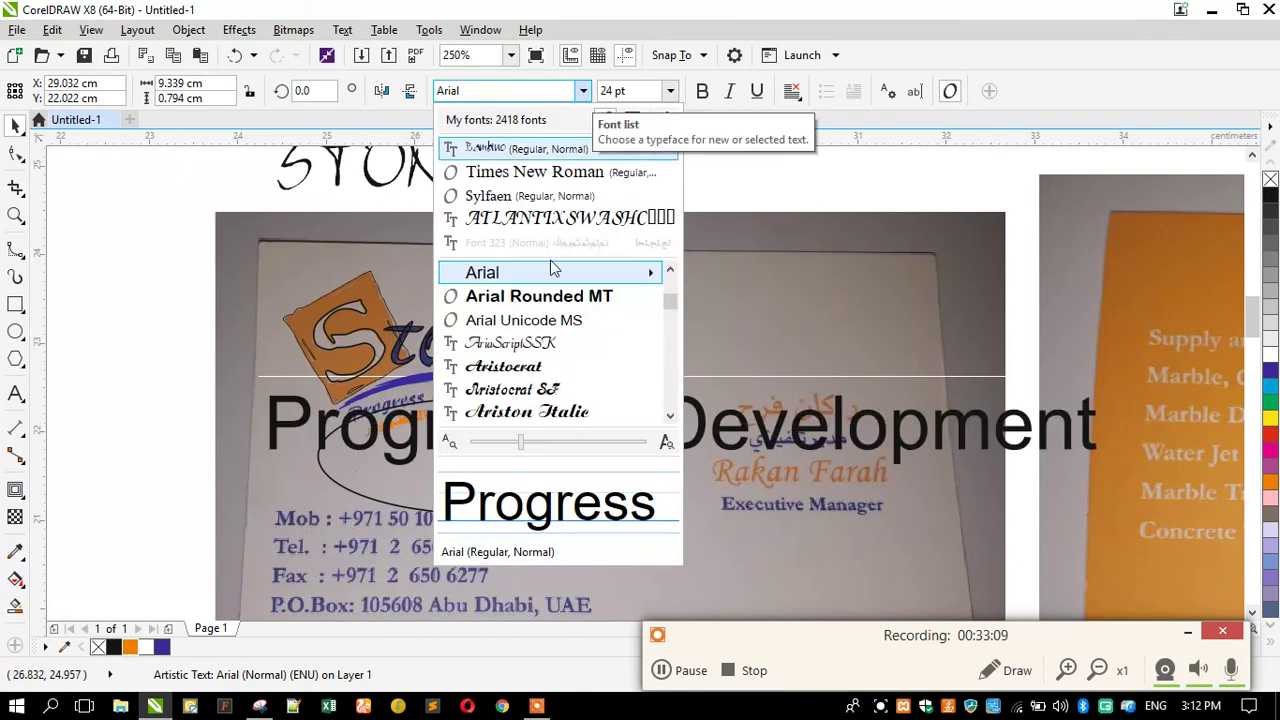
pyautogui.click(503, 367)
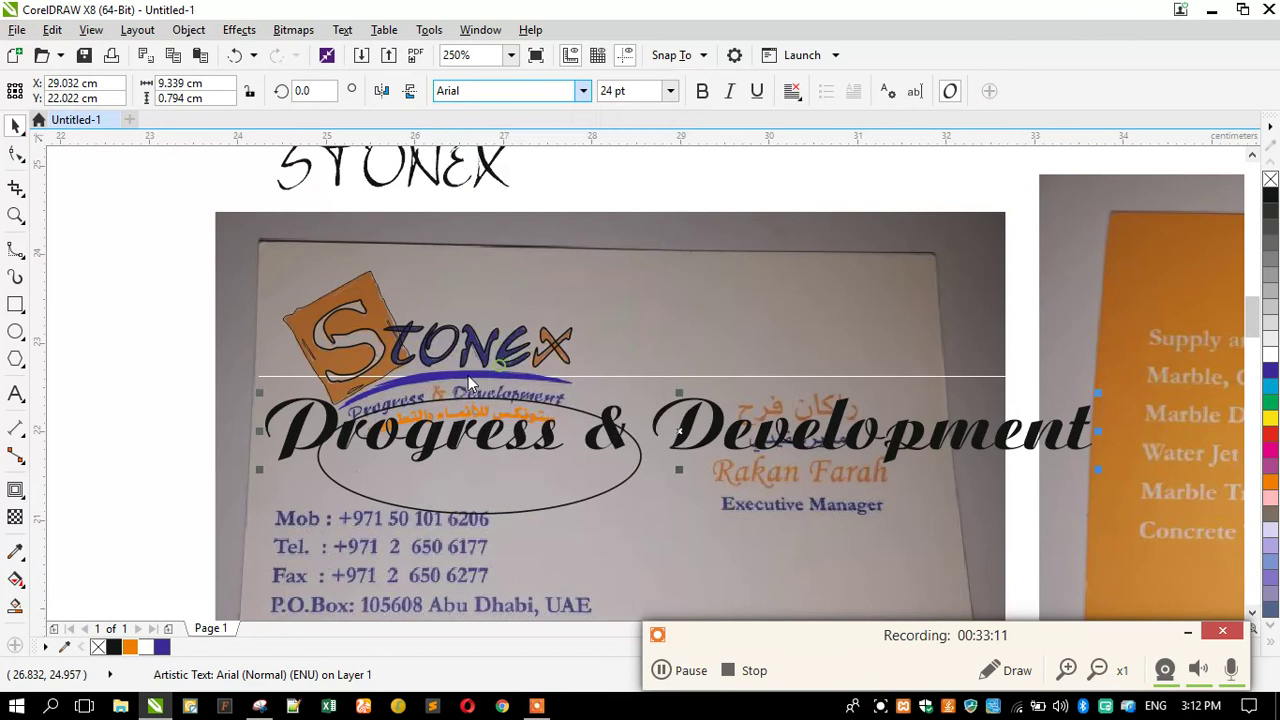
pyautogui.moveTo(258, 477); pyautogui.dragTo(539, 492)
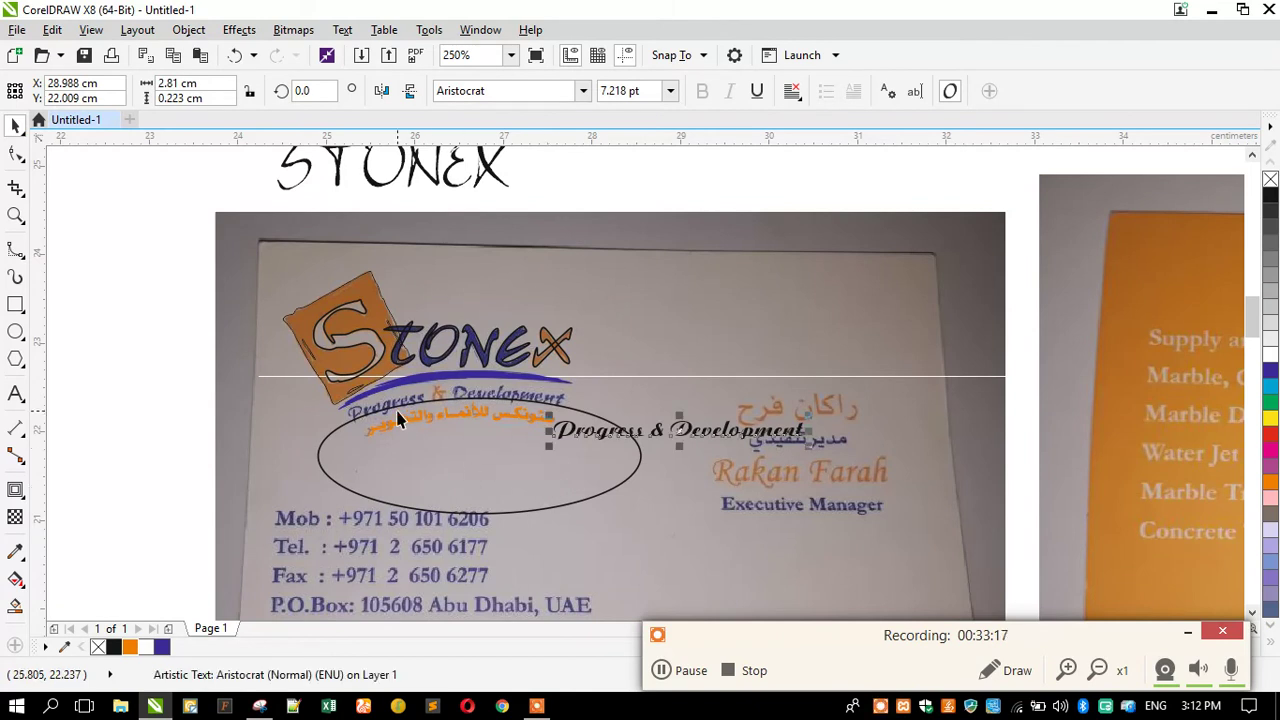
pyautogui.scroll(1, 398, 416)
# Fit the tagline text onto the top of the ellipse path.
pyautogui.click(341, 30)
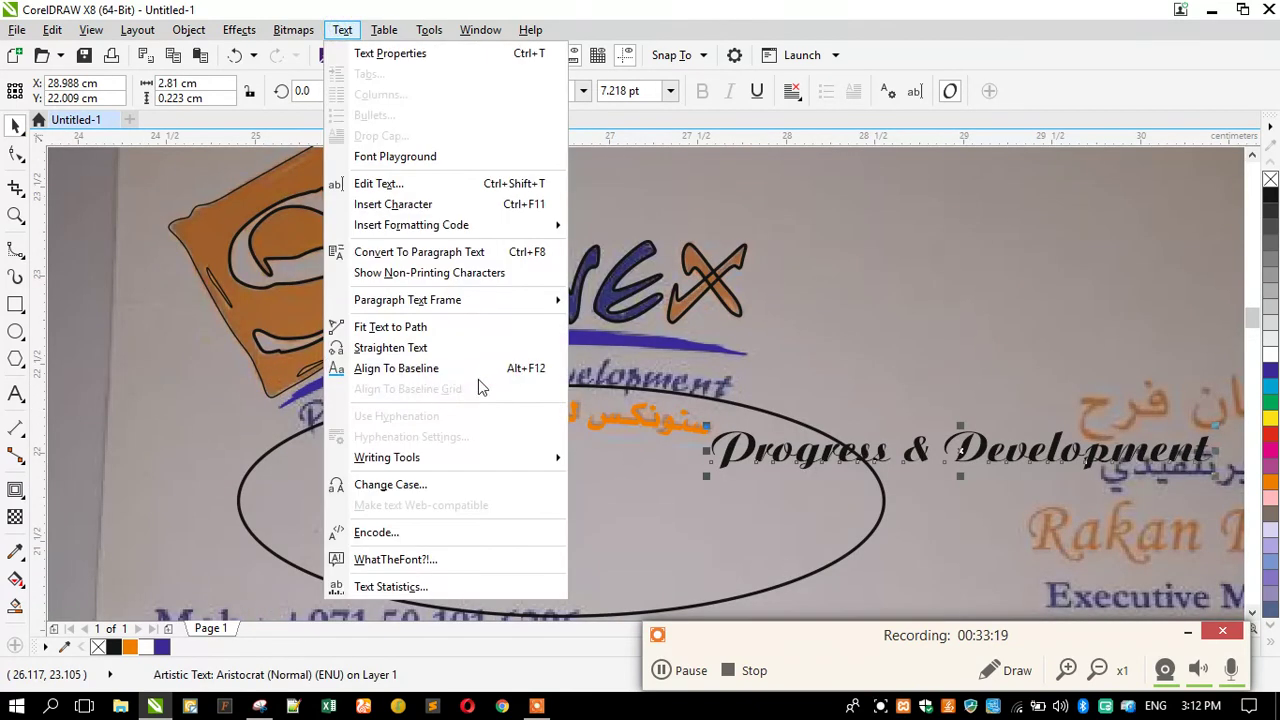
pyautogui.click(415, 328)
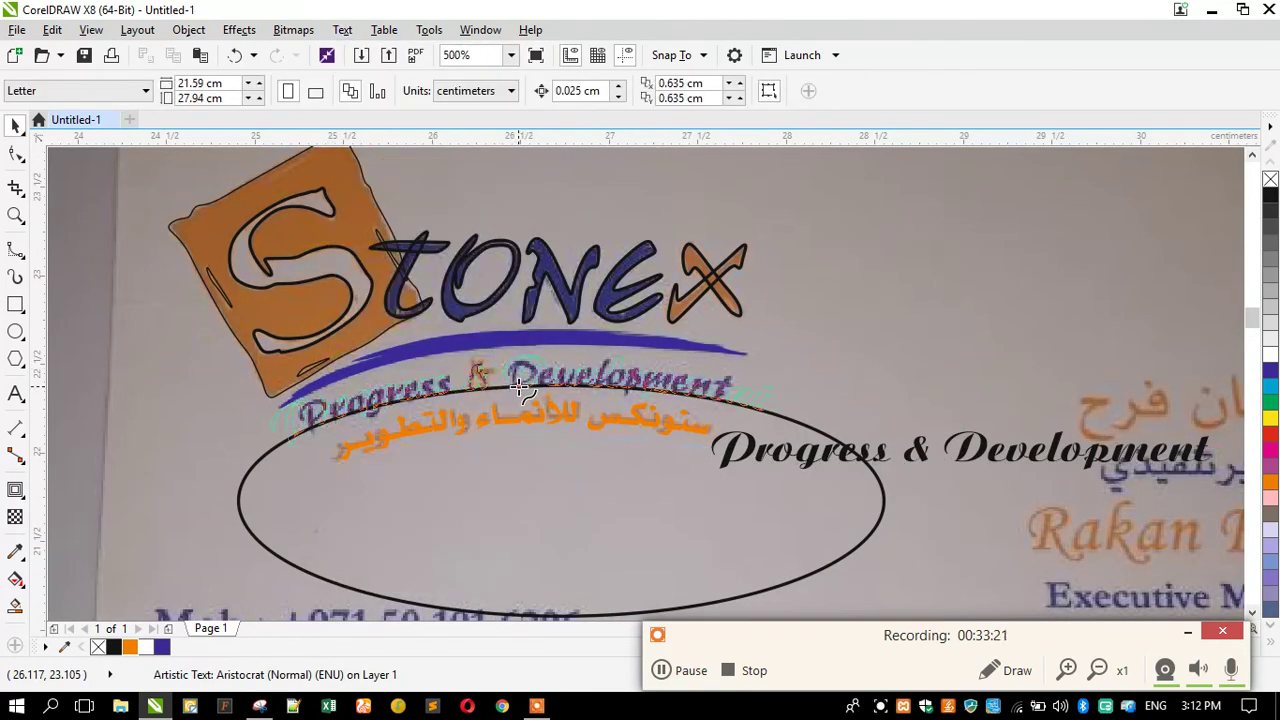
pyautogui.click(513, 390)
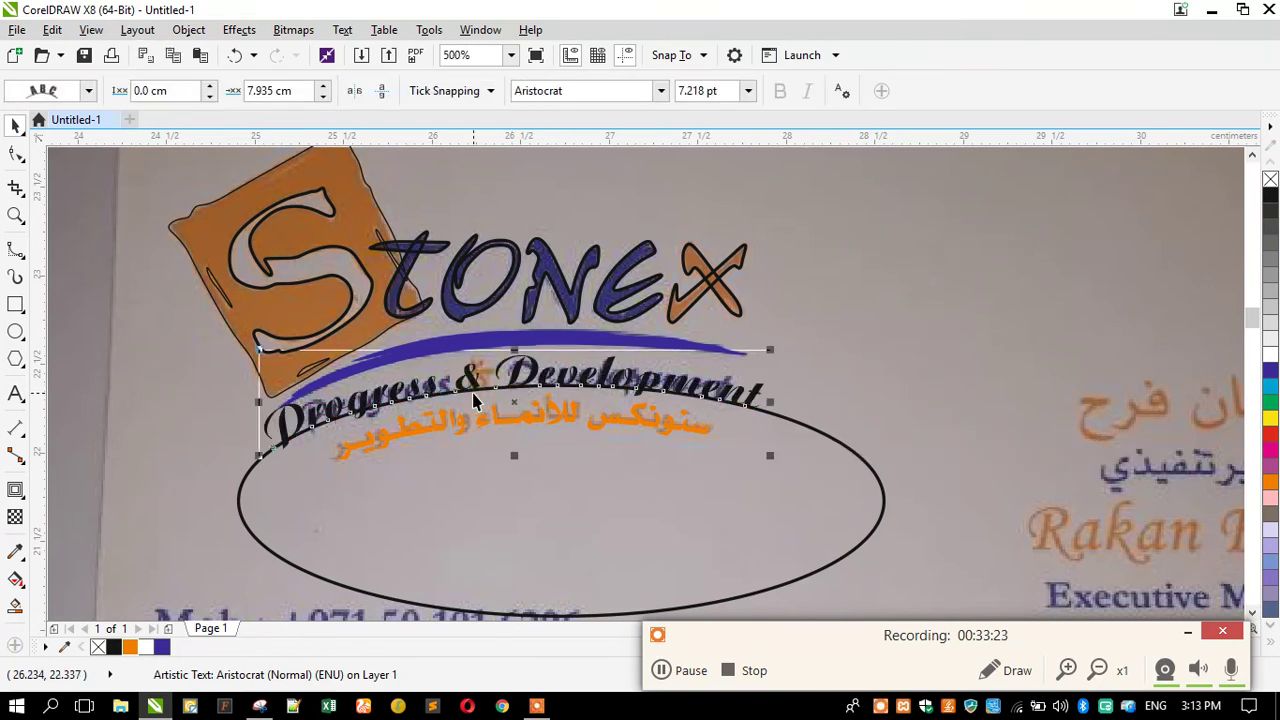
pyautogui.click(281, 475)
# Set all characters of the fitted tagline to 6.2 pt.
pyautogui.doubleClick(285, 437)
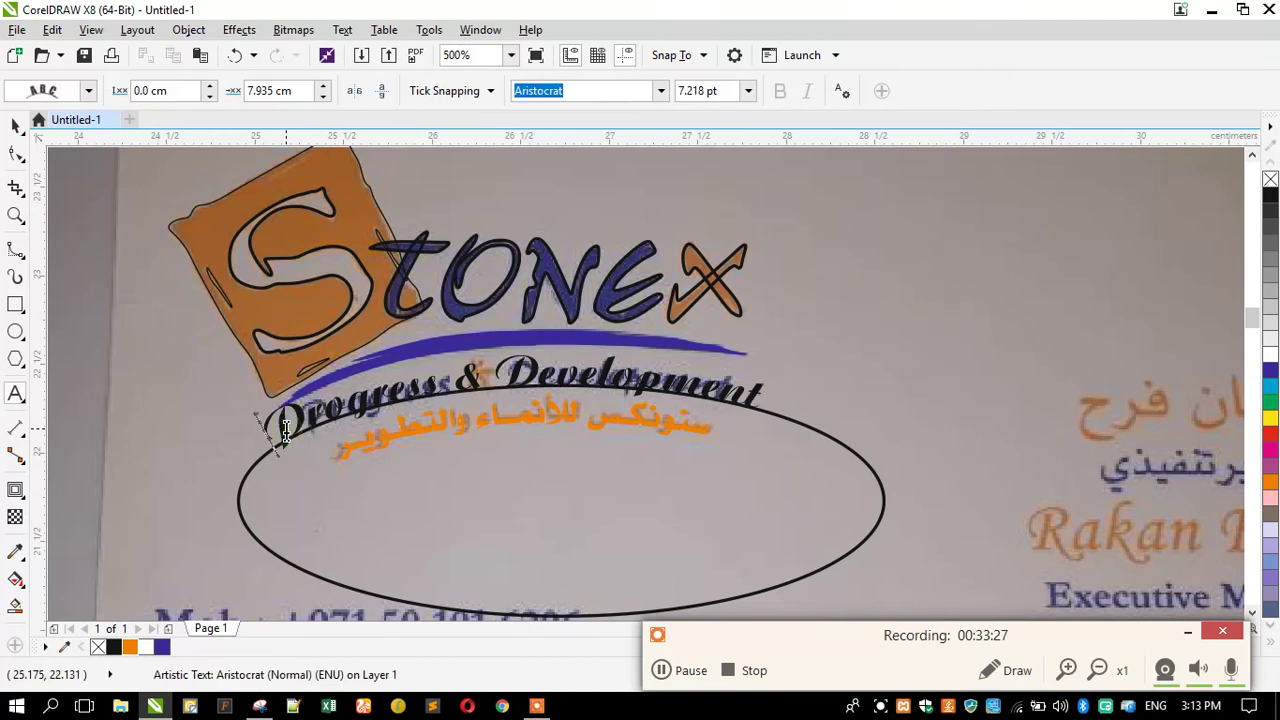
pyautogui.hotkey('ctrl', 'a')
pyautogui.write('6')
pyautogui.press('Return')
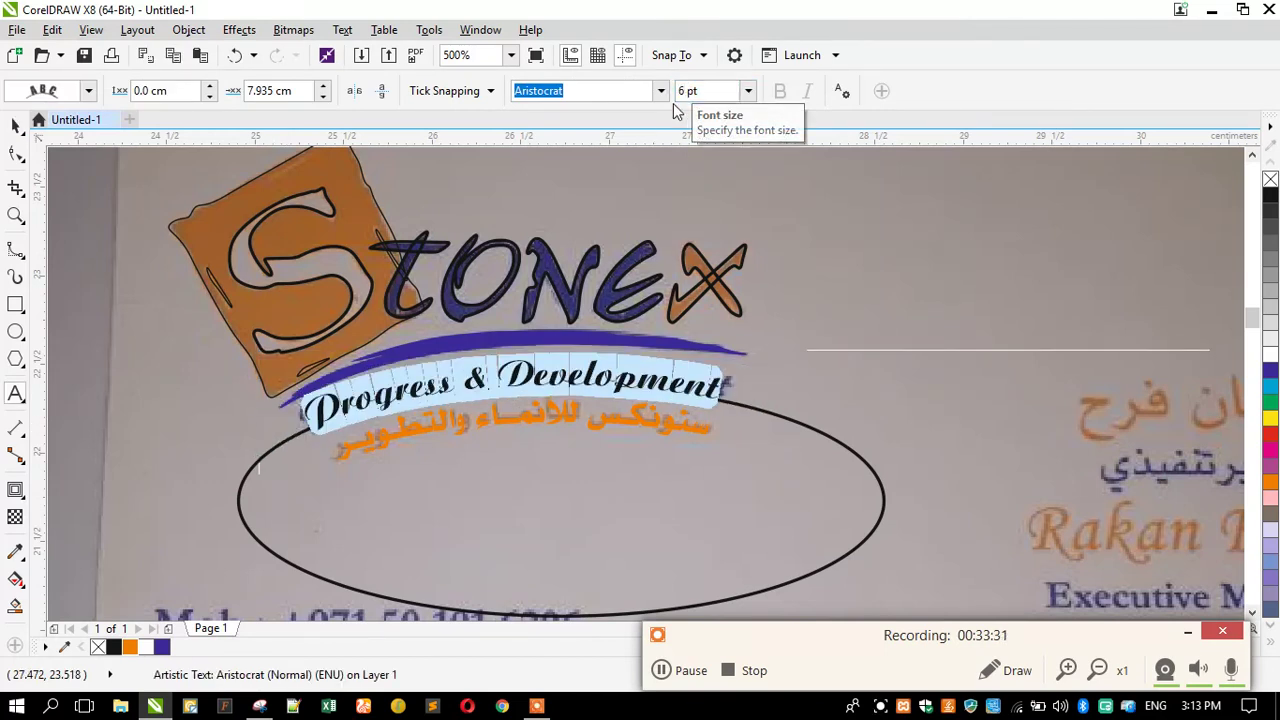
pyautogui.write('.2')
pyautogui.press('Return')
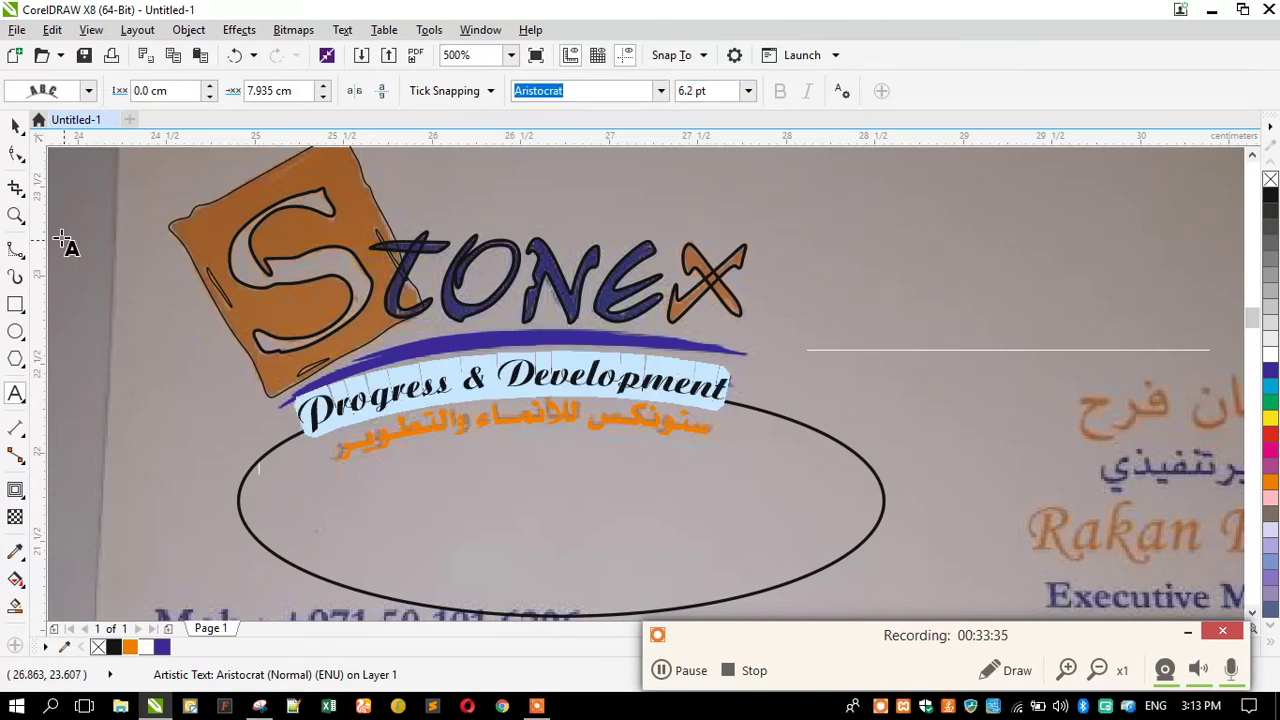
pyautogui.click(15, 125)
# Break the tagline apart from its ellipse and delete the ellipse.
pyautogui.click(345, 392)
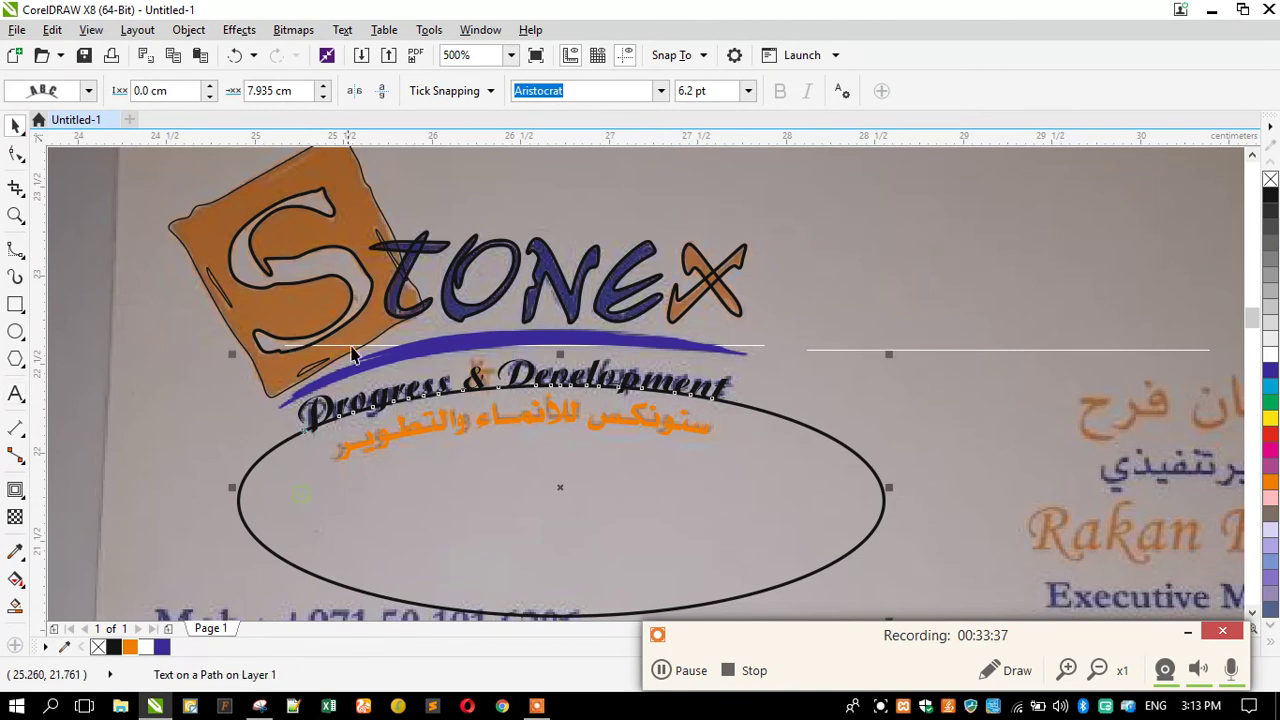
pyautogui.click(189, 29)
pyautogui.click(252, 313)
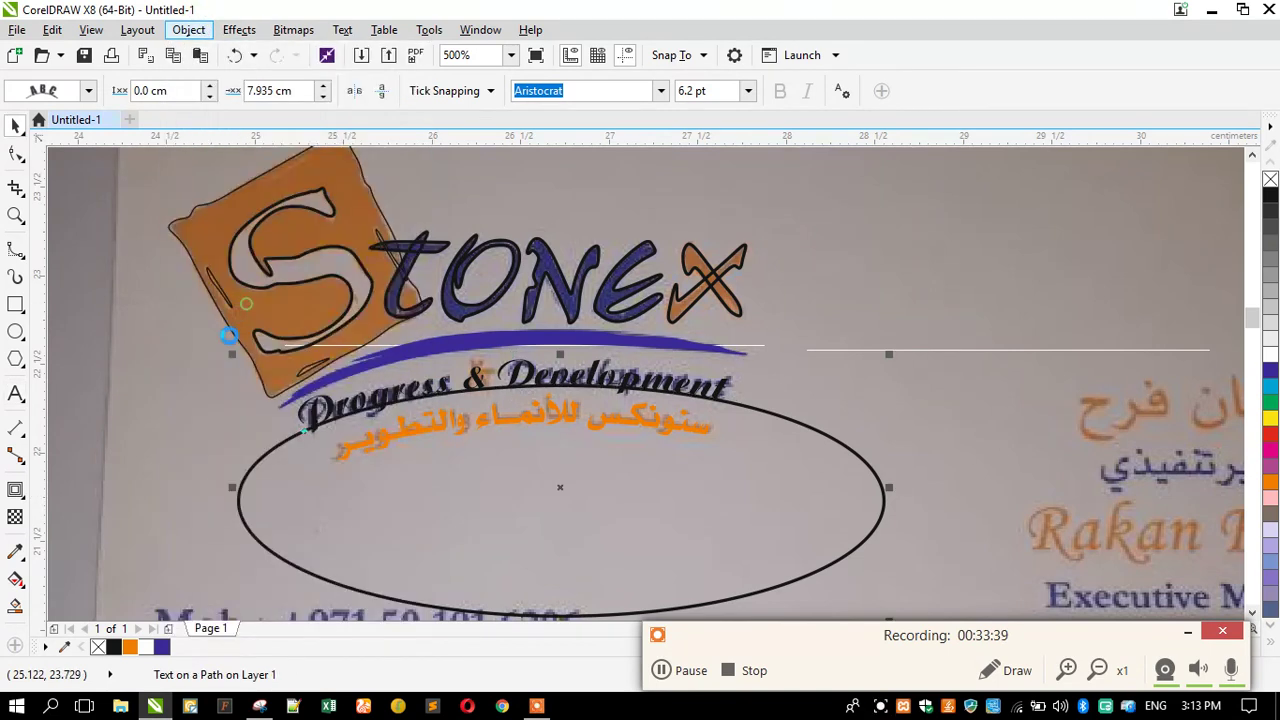
pyautogui.click(315, 492)
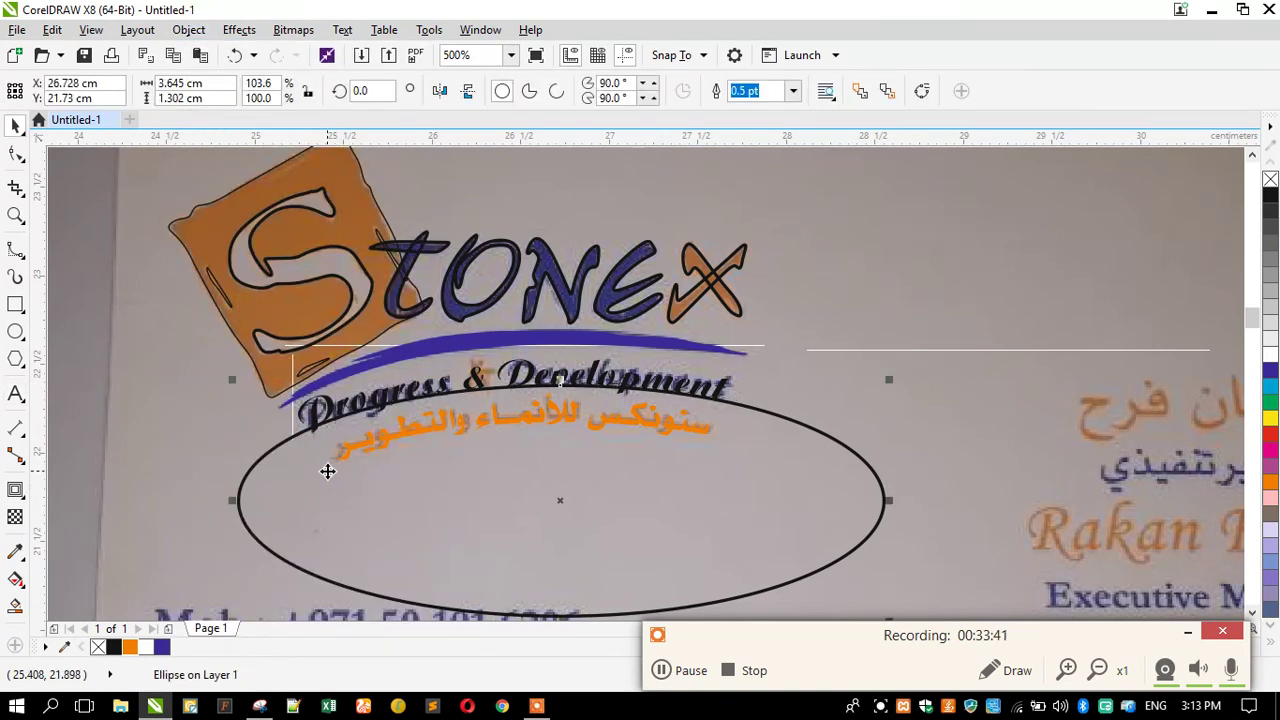
pyautogui.click(300, 492)
pyautogui.press('Tab')
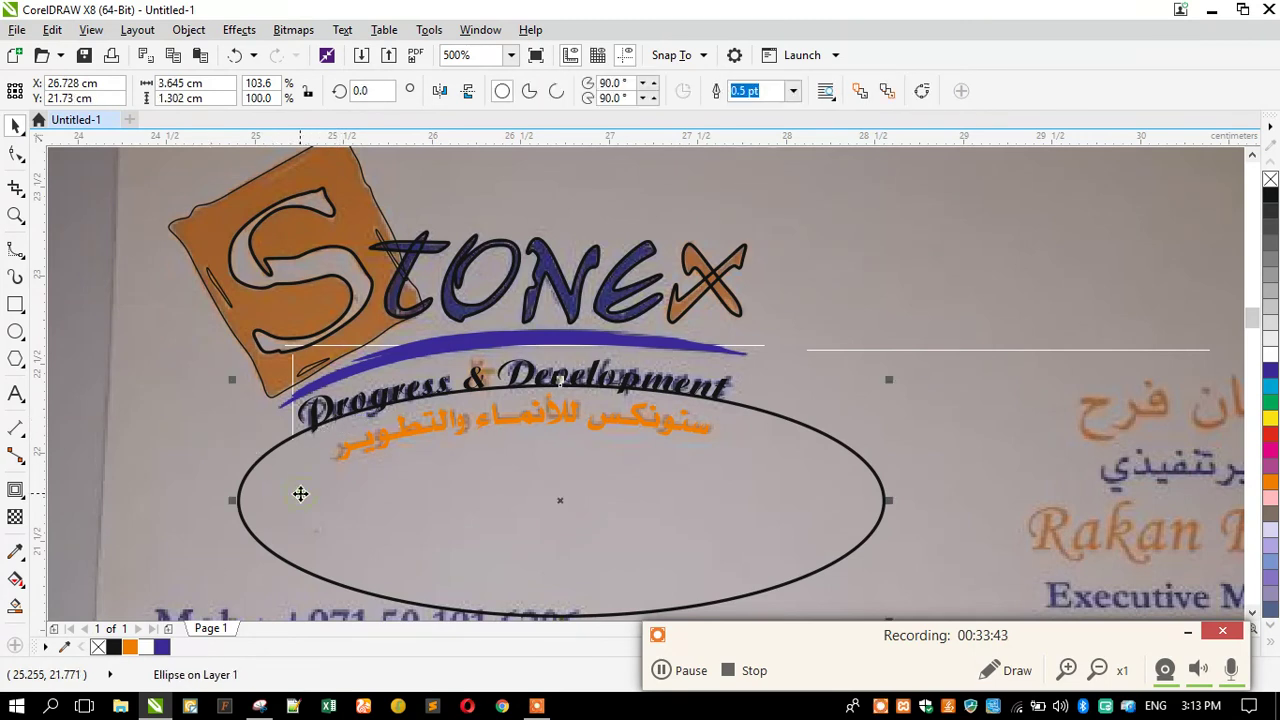
pyautogui.press('Delete')
# Rotate the tagline group slightly to follow the swoosh.
pyautogui.click(338, 420)
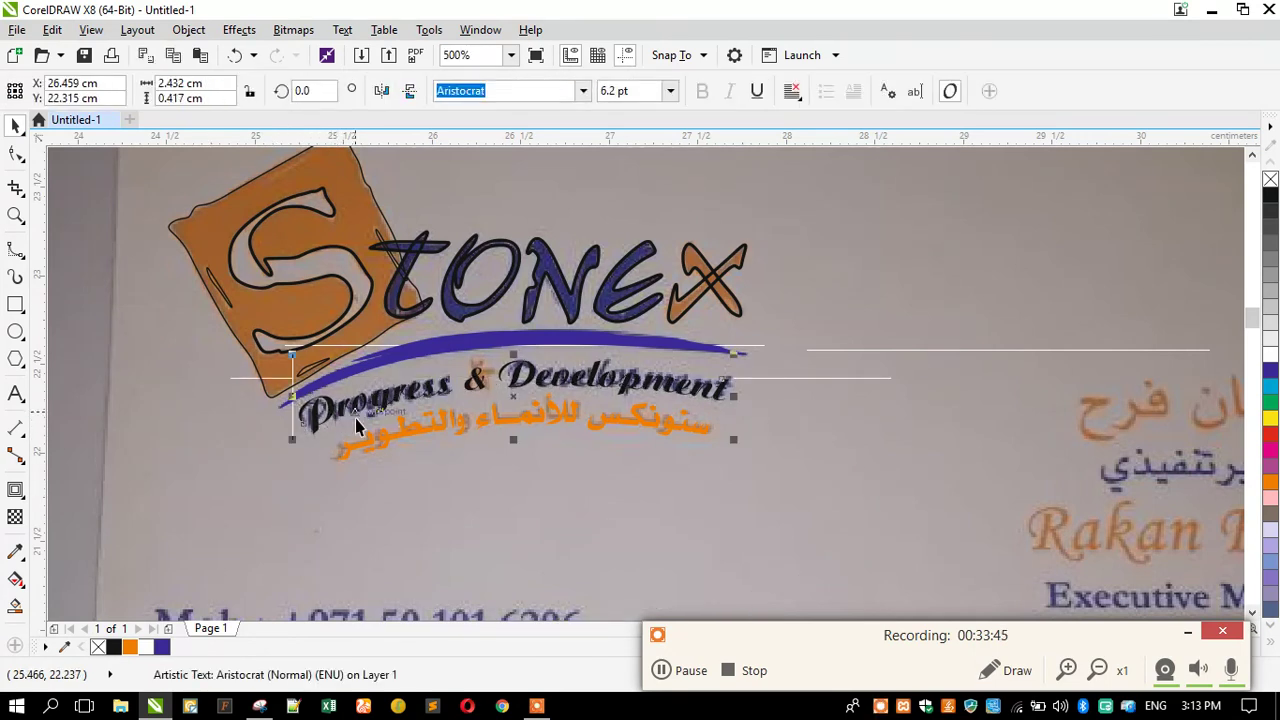
pyautogui.scroll(1, 350, 410)
pyautogui.click(362, 404)
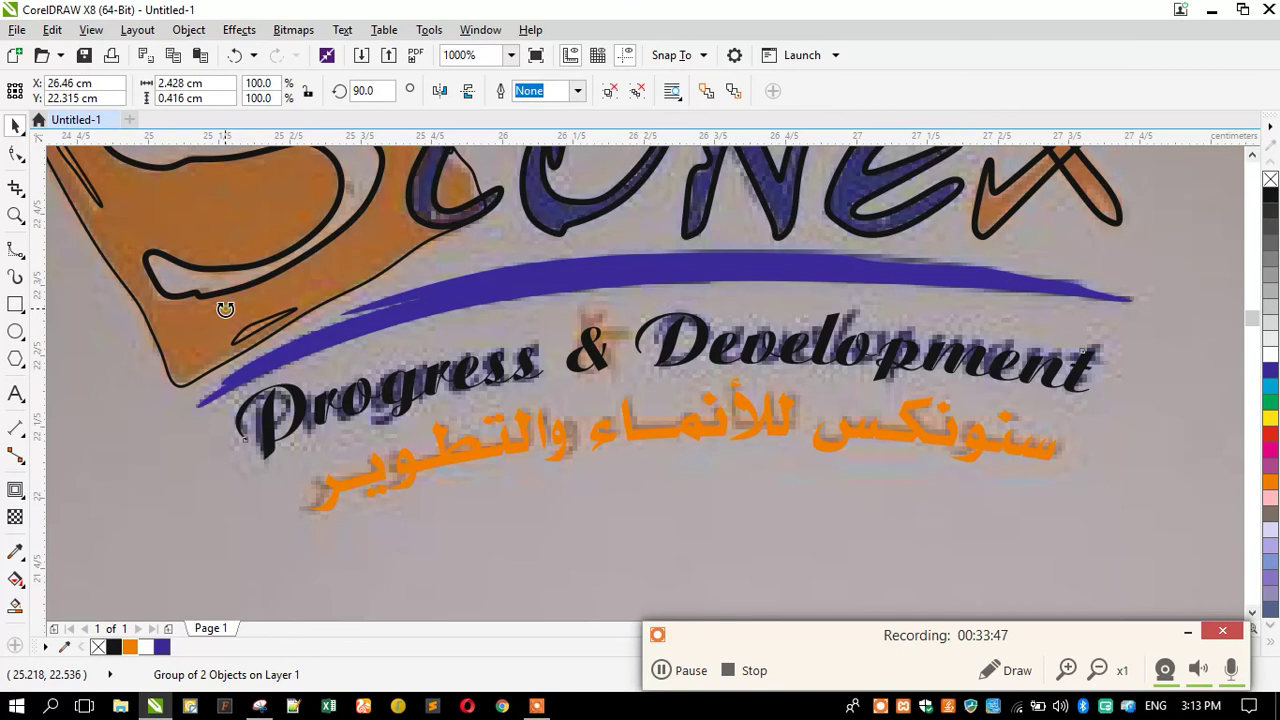
pyautogui.moveTo(225, 306); pyautogui.dragTo(222, 318)
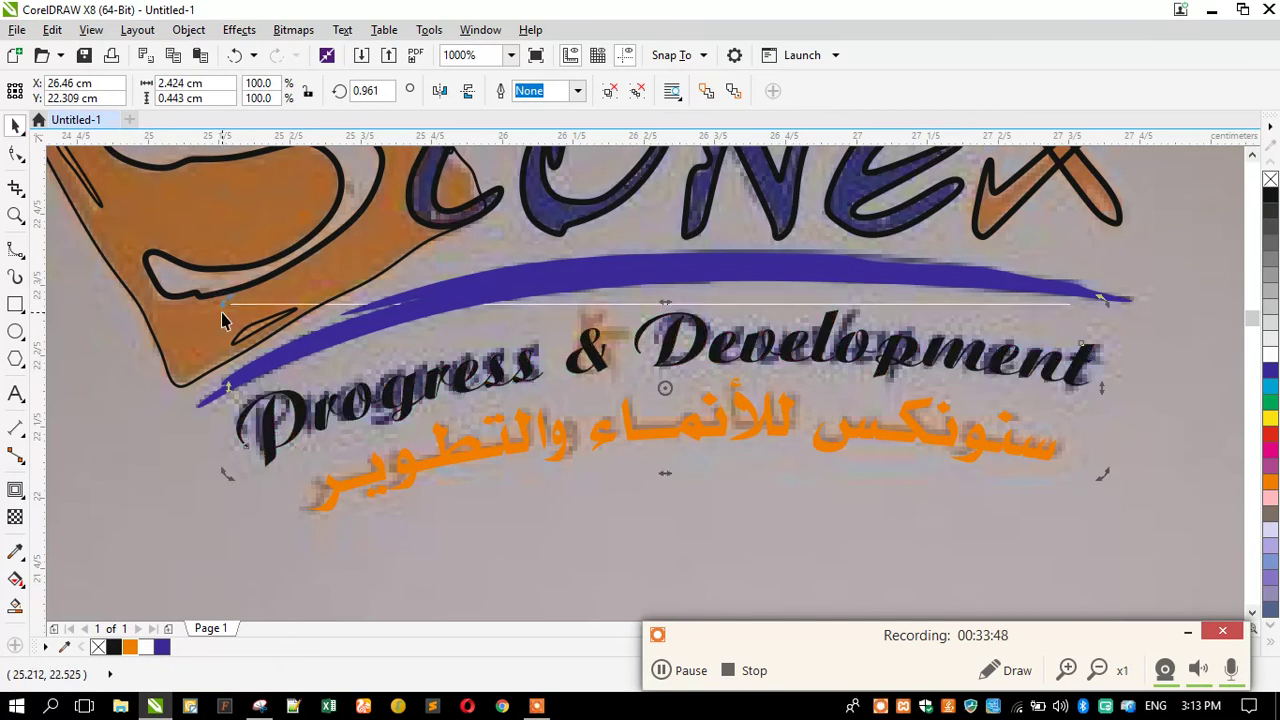
# Marquee-select all traced logo pieces and drag them onto the blank page.
pyautogui.click(193, 415)
pyautogui.scroll(-2, 448, 269)
pyautogui.moveTo(334, 200); pyautogui.dragTo(849, 384)
pyautogui.scroll(-1, 843, 271)
pyautogui.moveTo(703, 286)
pyautogui.mouseDown()
pyautogui.moveTo(492, 467)
pyautogui.moveTo(400, 482)
pyautogui.mouseUp()
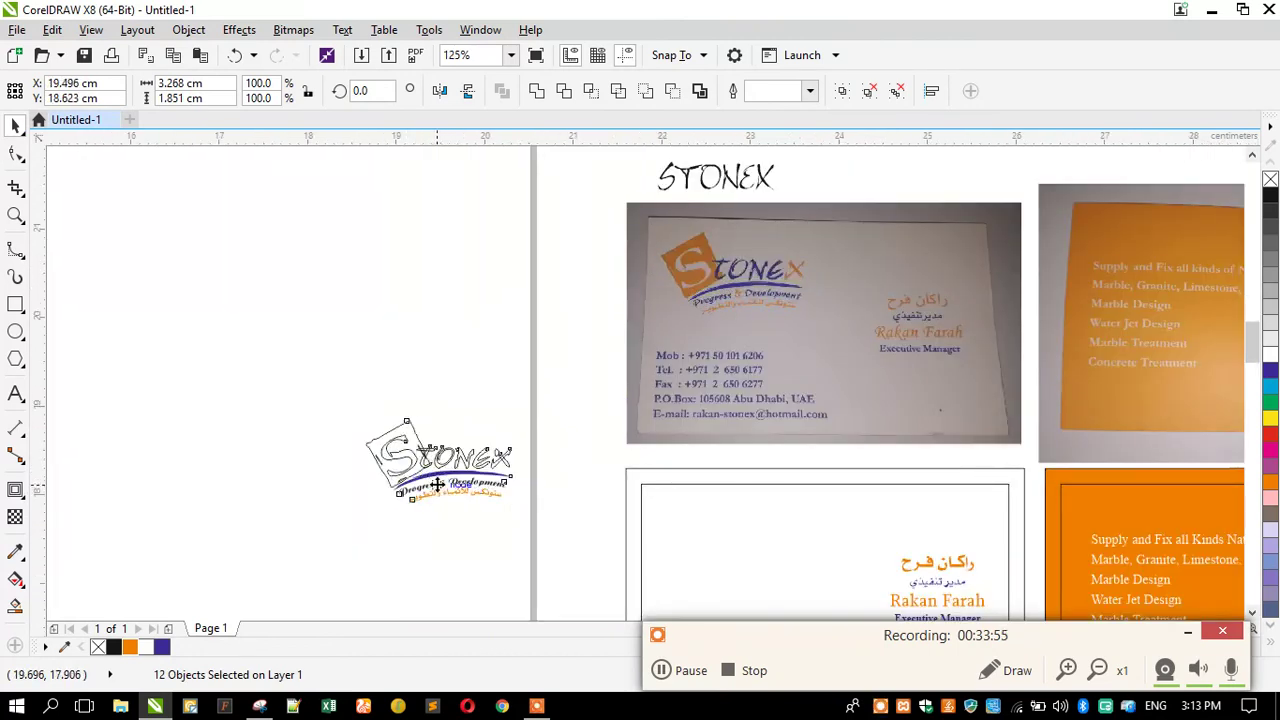
# Break apart the ampersand, recombine its three pieces into one curve, and fill it orange.
pyautogui.scroll(2, 437, 484)
pyautogui.click(416, 576)
pyautogui.click(415, 465)
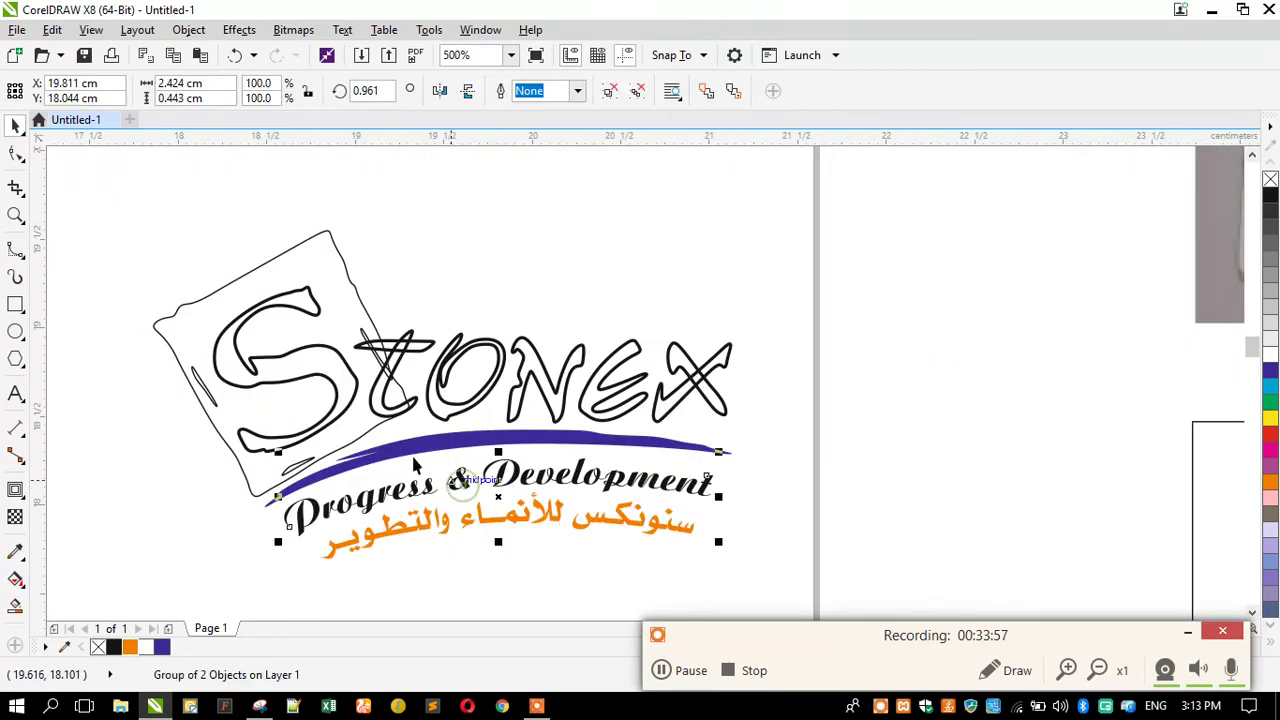
pyautogui.scroll(-1, 413, 464)
pyautogui.scroll(-1, 395, 455)
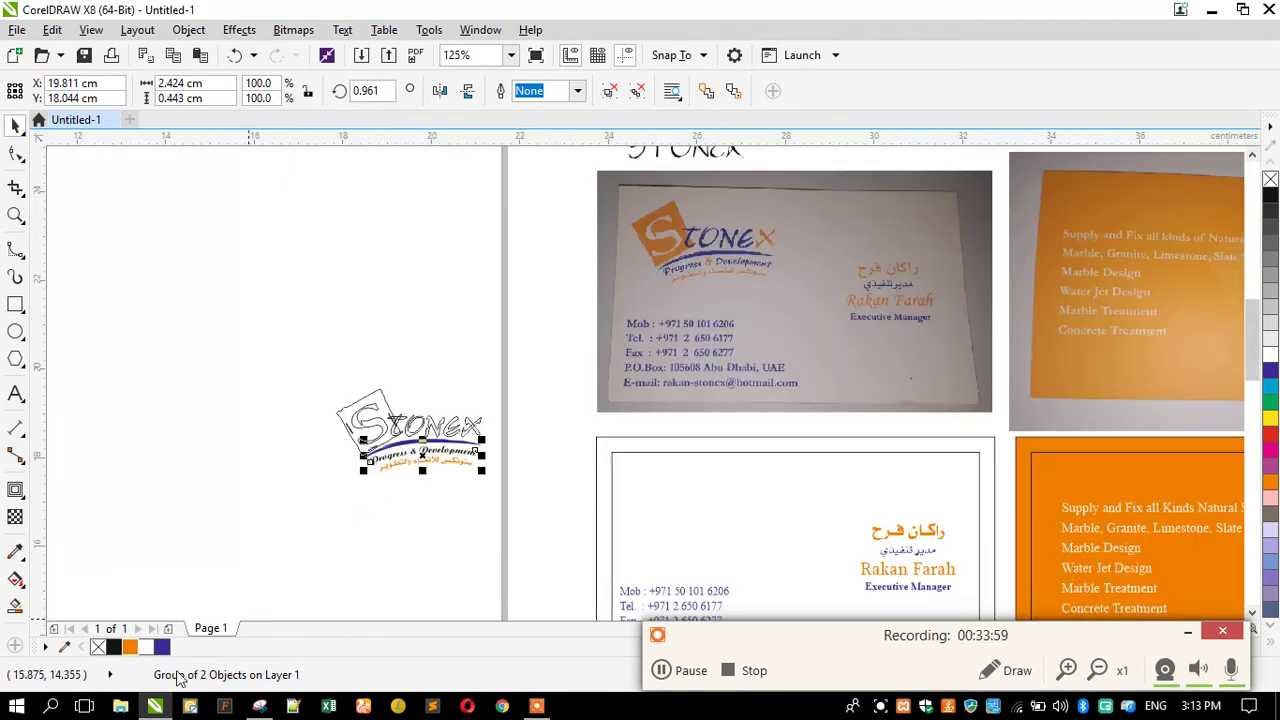
pyautogui.scroll(4, 390, 480)
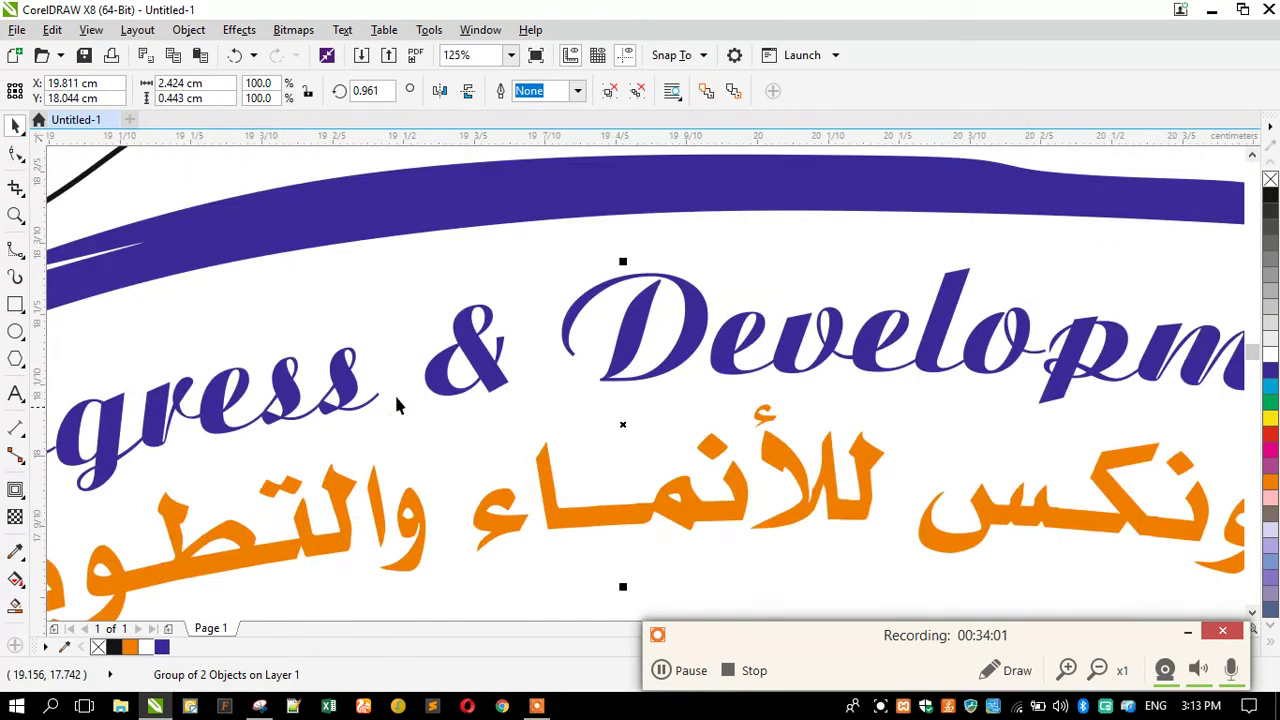
pyautogui.click(466, 280)
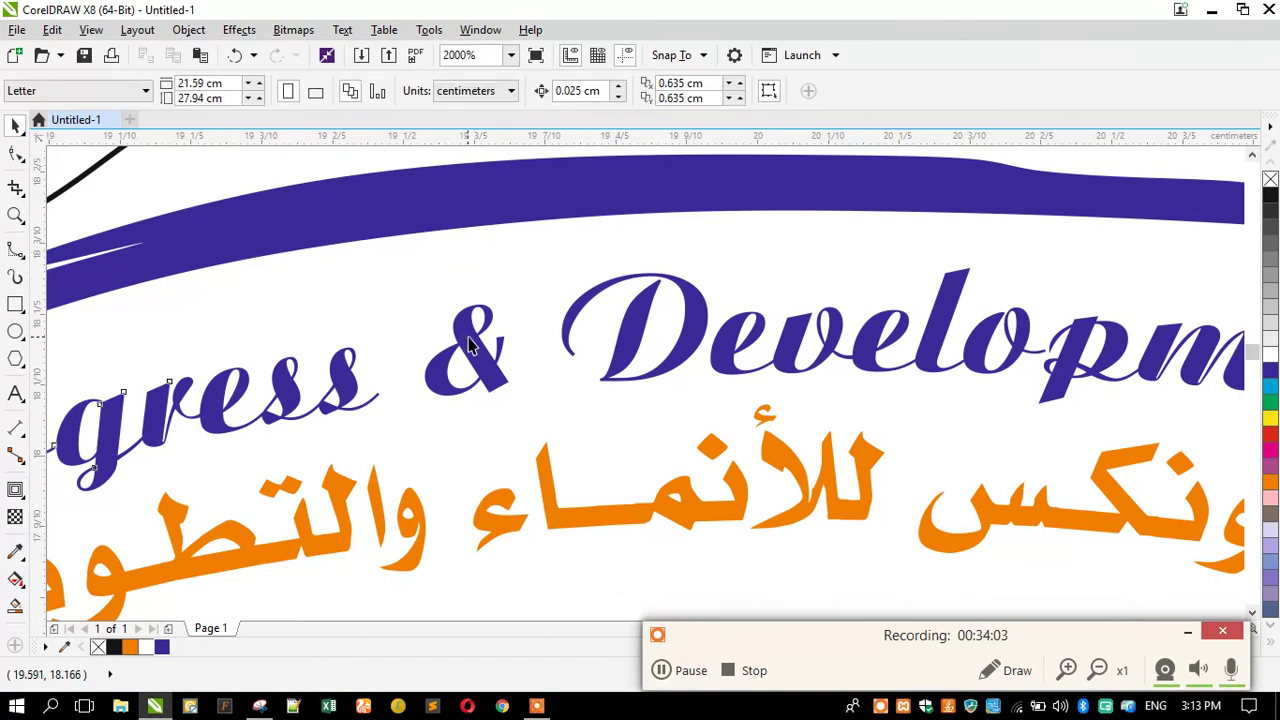
pyautogui.click(463, 343)
pyautogui.click(501, 91)
pyautogui.moveTo(414, 271); pyautogui.dragTo(514, 418)
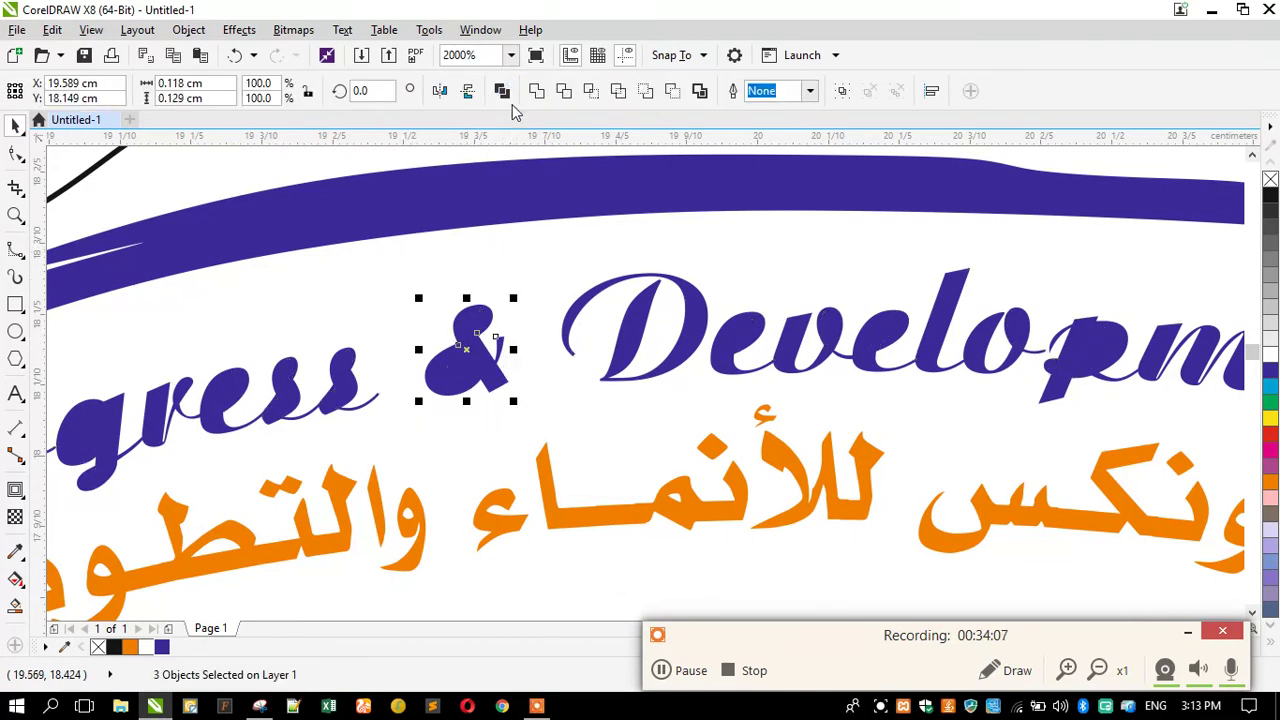
pyautogui.hotkey('ctrl', 'l')
pyautogui.click(130, 646)
# Combine the tagline letters of Development and Progress into single curves.
pyautogui.scroll(-1, 203, 561)
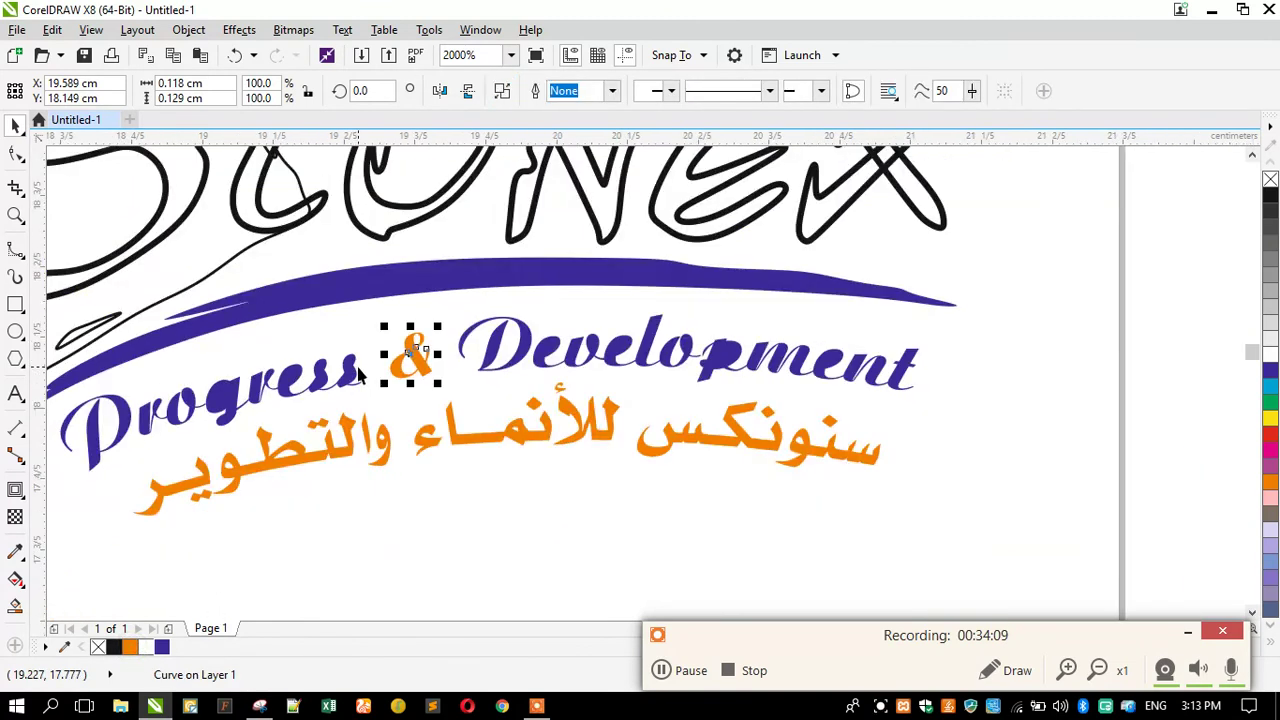
pyautogui.moveTo(962, 438); pyautogui.dragTo(449, 289)
pyautogui.scroll(-1, 380, 480)
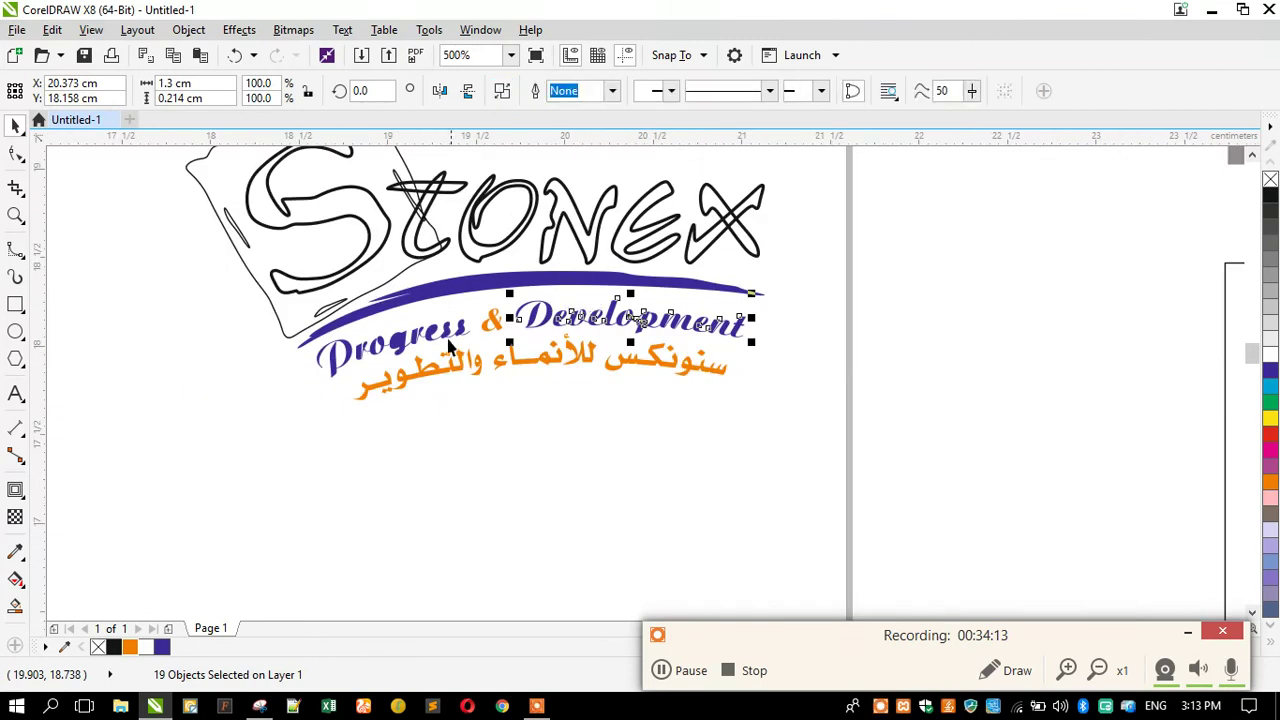
pyautogui.scroll(1, 225, 500)
pyautogui.moveTo(248, 481); pyautogui.dragTo(508, 298)
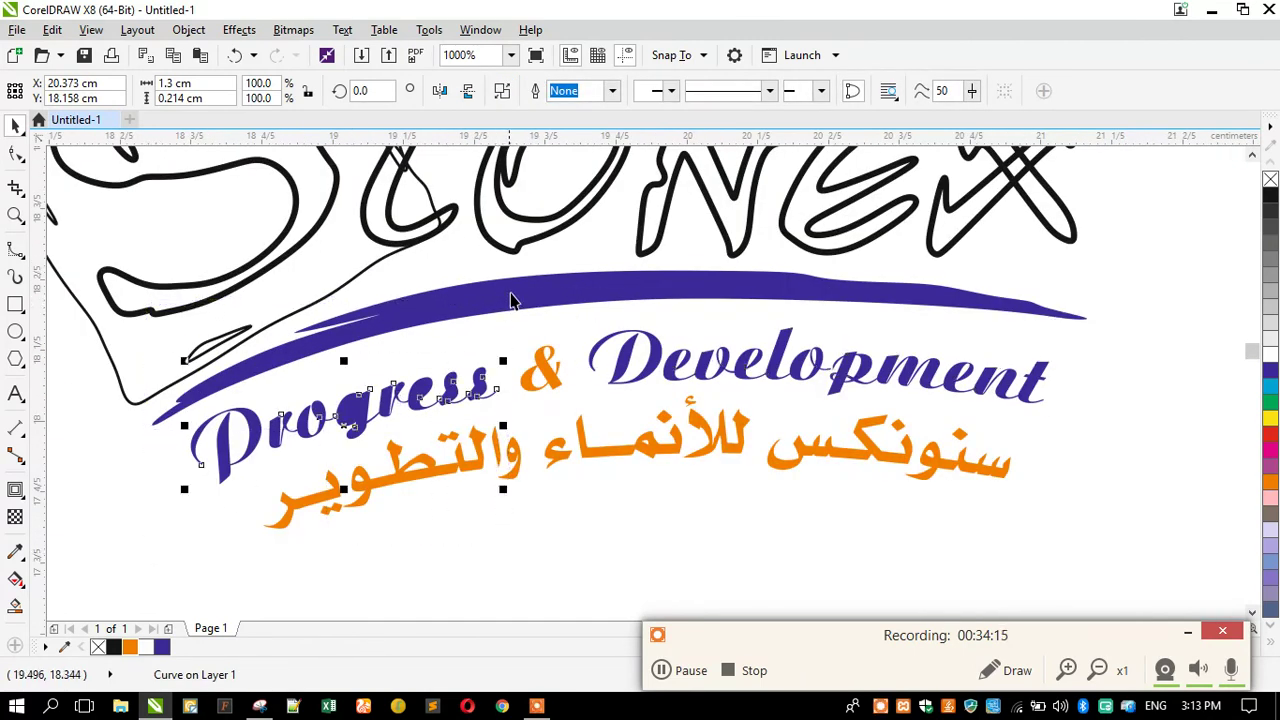
pyautogui.hotkey('ctrl', 'l')
pyautogui.scroll(-2, 415, 420)
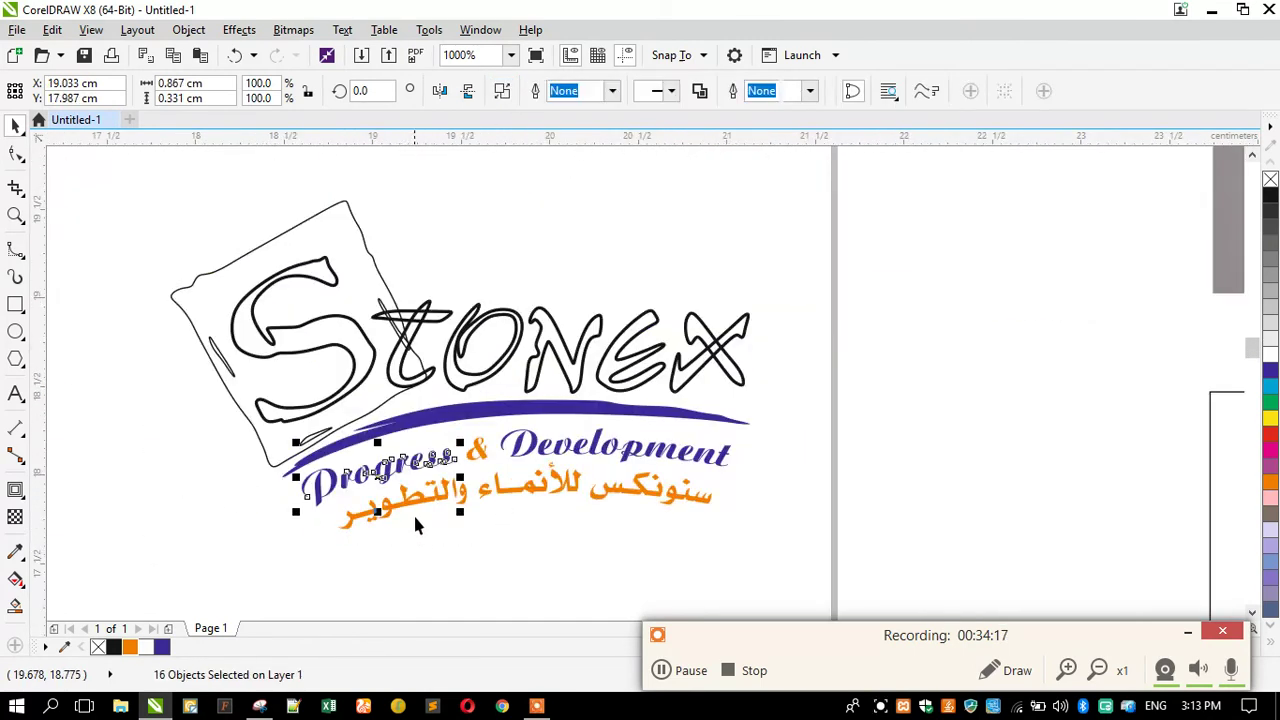
pyautogui.scroll(1, 380, 463)
pyautogui.click(525, 250)
# Try combining the Stonex t, o, n, e and x letters into one curve, then undo it.
pyautogui.moveTo(646, 280); pyautogui.dragTo(785, 392)
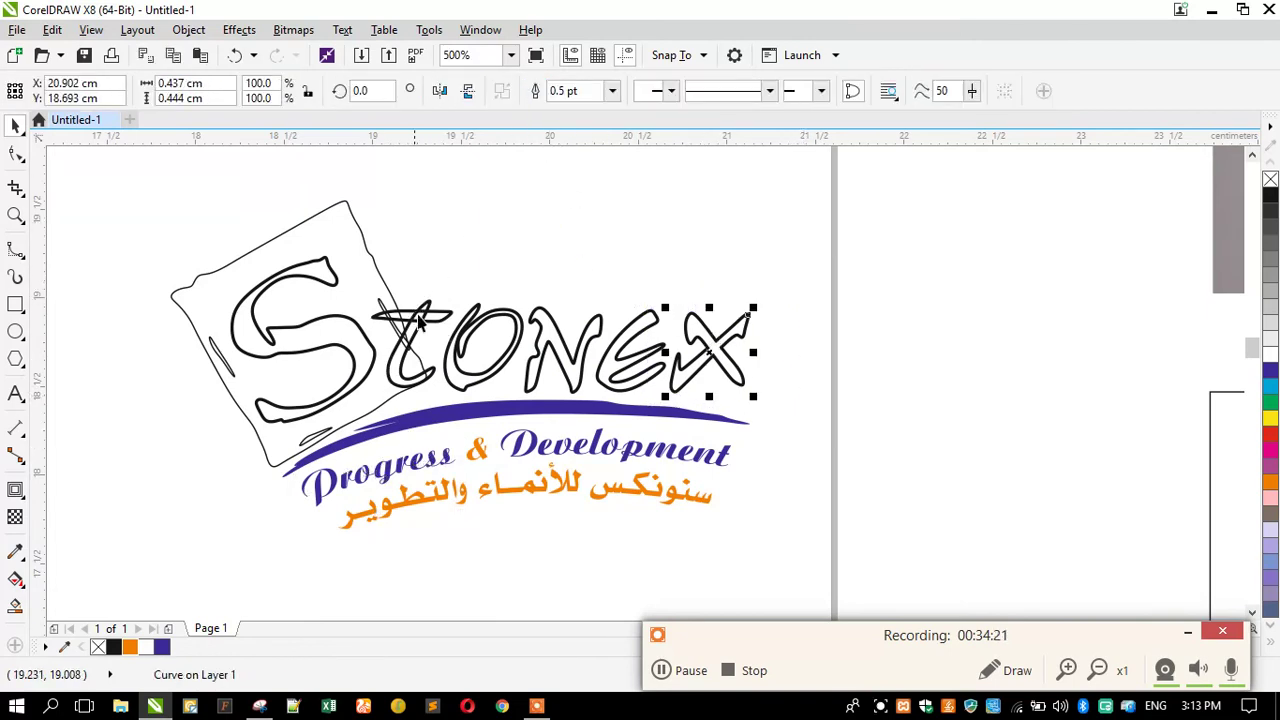
pyautogui.scroll(3, 420, 315)
pyautogui.click(430, 286)
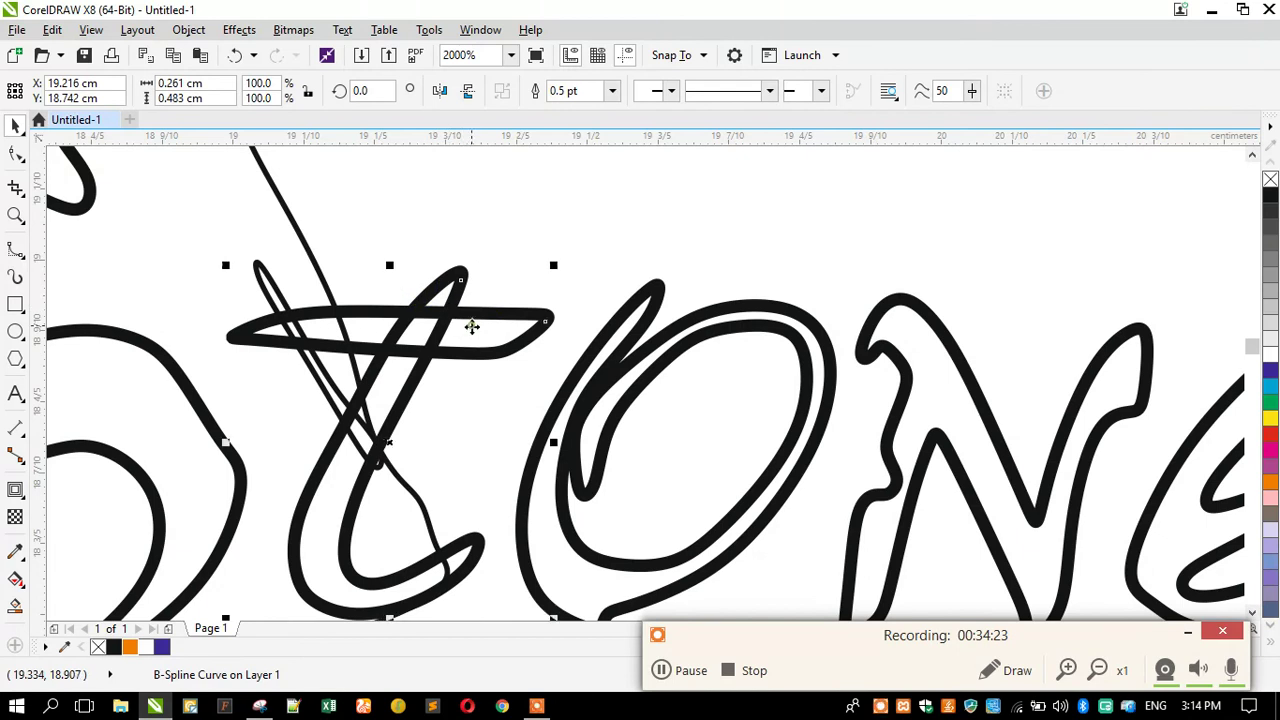
pyautogui.keyDown('shift'); pyautogui.click(471, 328); pyautogui.keyUp('shift')
pyautogui.scroll(-3, 448, 262)
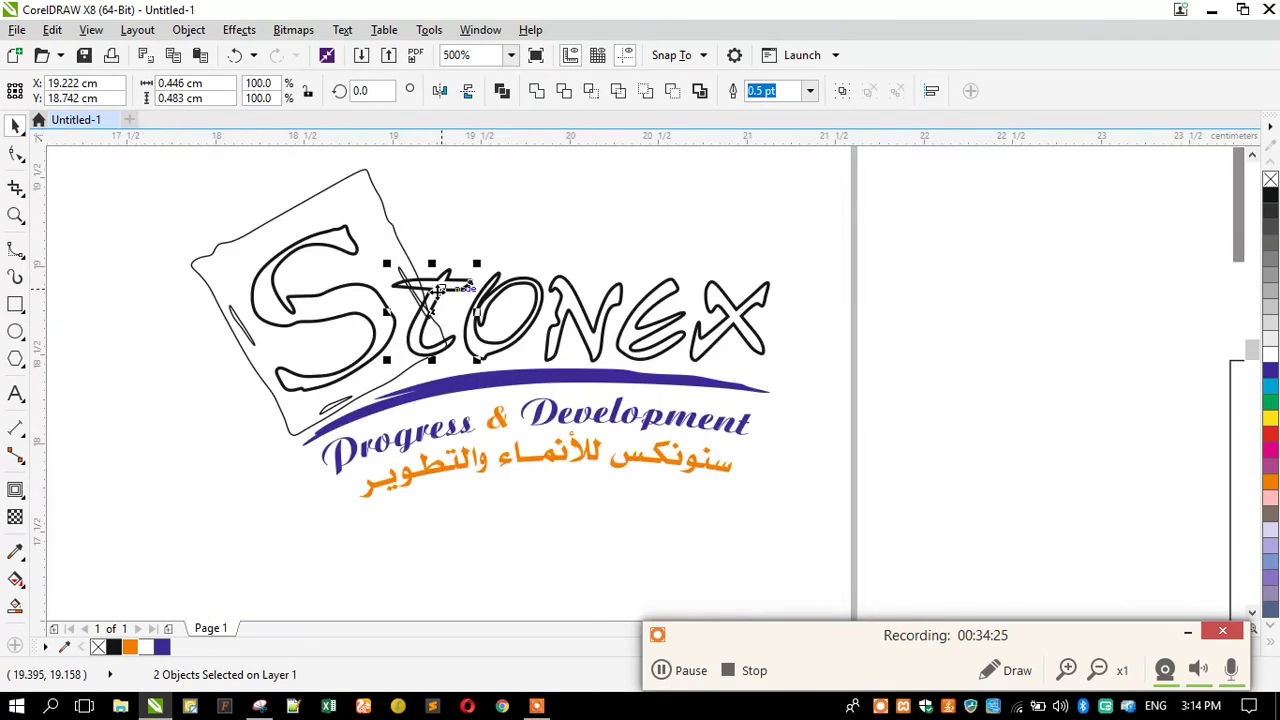
pyautogui.moveTo(795, 228); pyautogui.dragTo(375, 395)
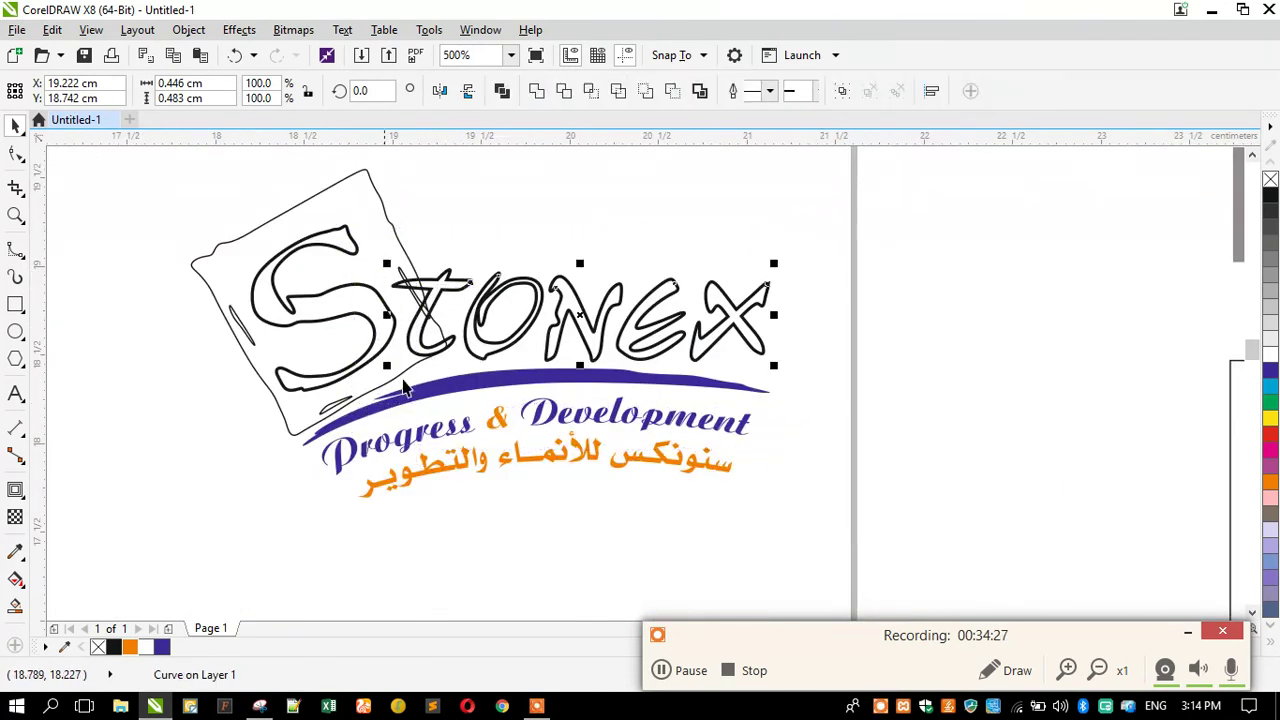
pyautogui.click(535, 92)
pyautogui.scroll(-3, 430, 395)
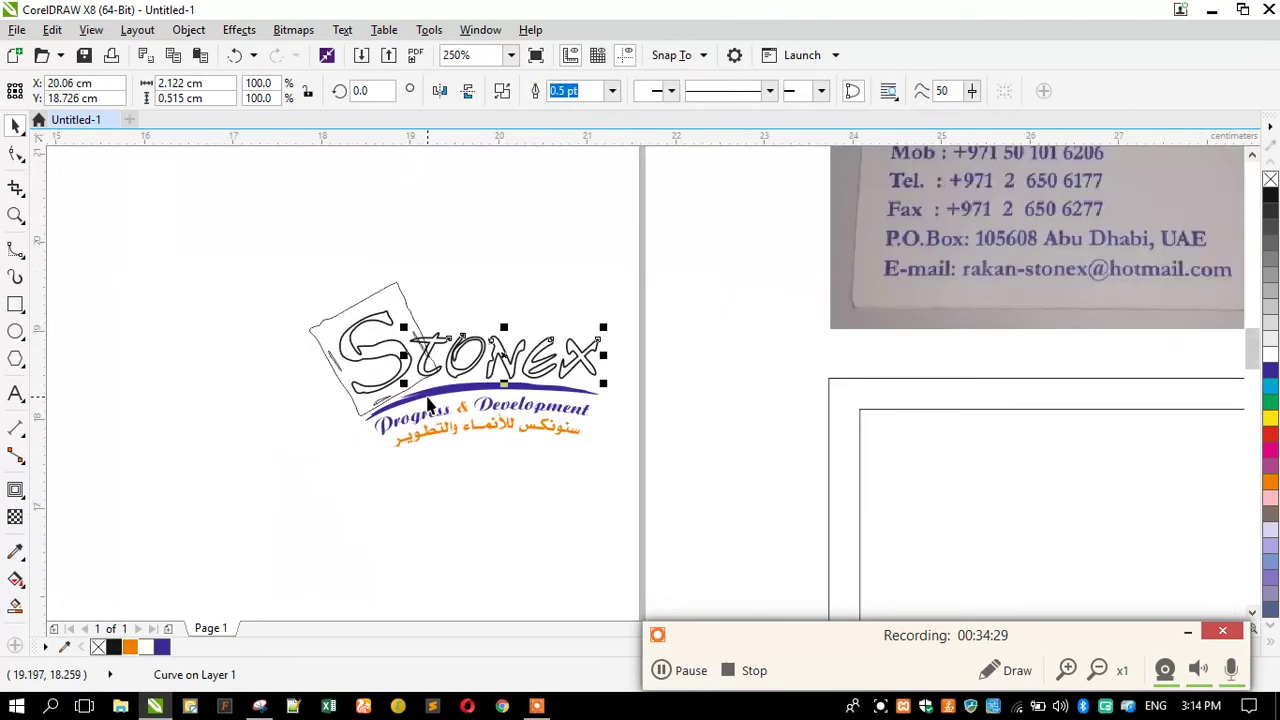
pyautogui.scroll(-2, 428, 403)
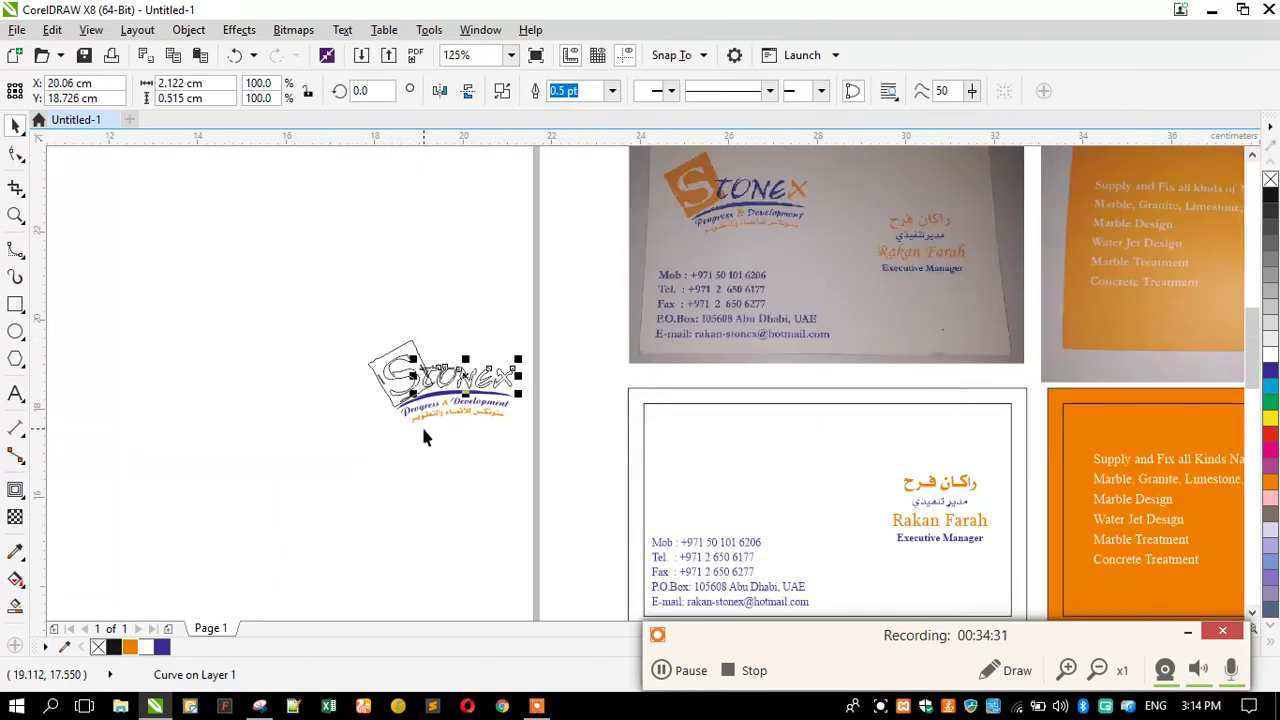
pyautogui.hotkey('ctrl', 'z')
pyautogui.scroll(4, 449, 399)
# Fill the Stonex x orange and the t, o, n, e letters dark blue, removing their outlines.
pyautogui.click(612, 400)
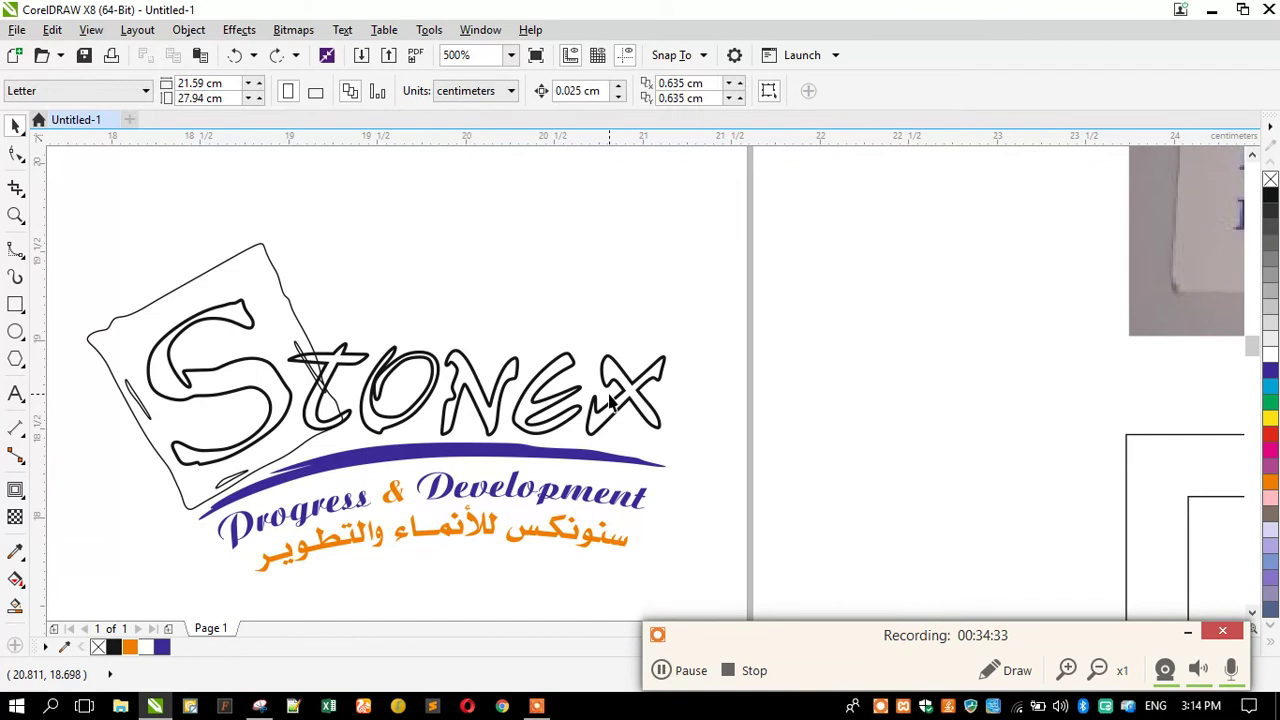
pyautogui.click(612, 400)
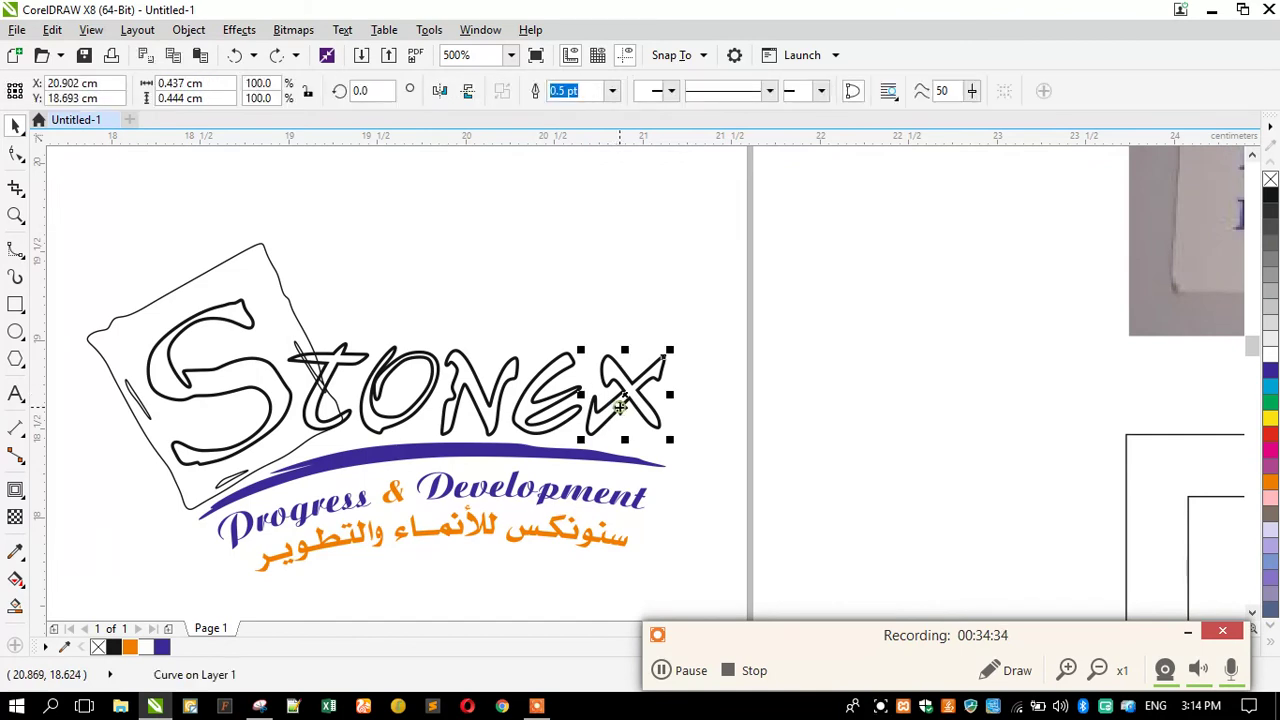
pyautogui.click(130, 646)
pyautogui.rightClick(1270, 180)
pyautogui.moveTo(613, 311); pyautogui.dragTo(275, 462)
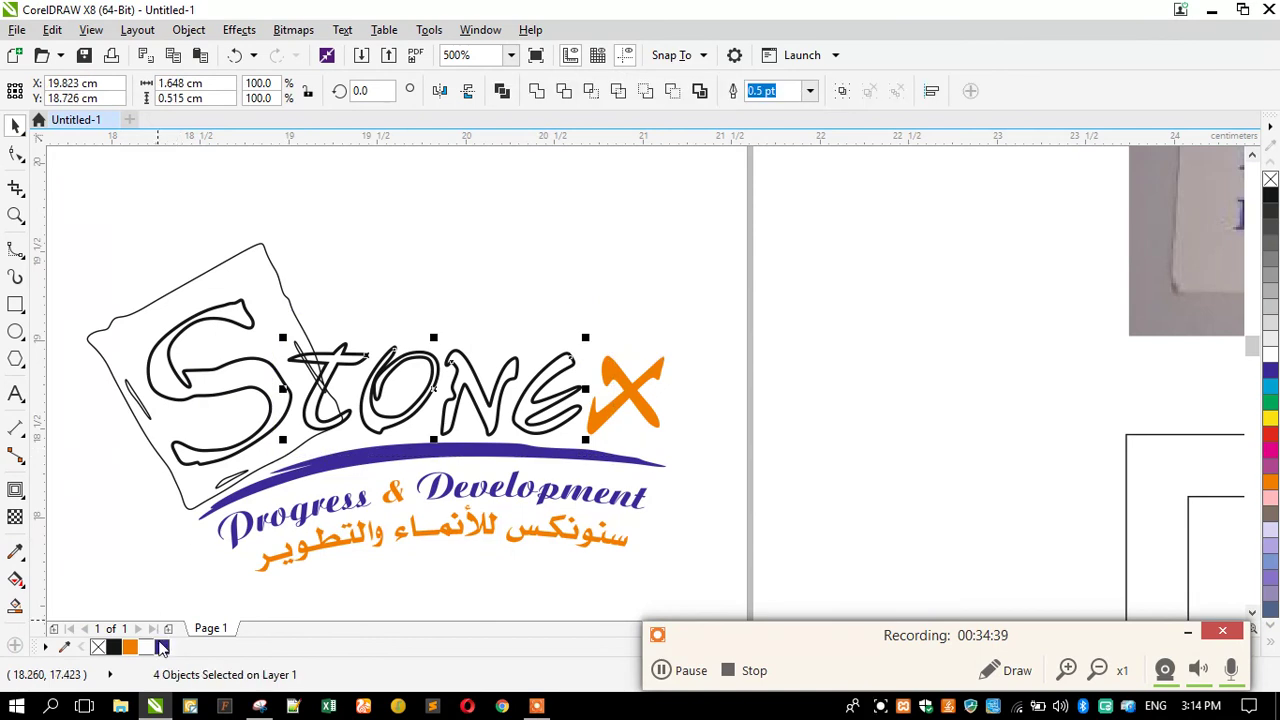
pyautogui.click(162, 647)
pyautogui.rightClick(1270, 180)
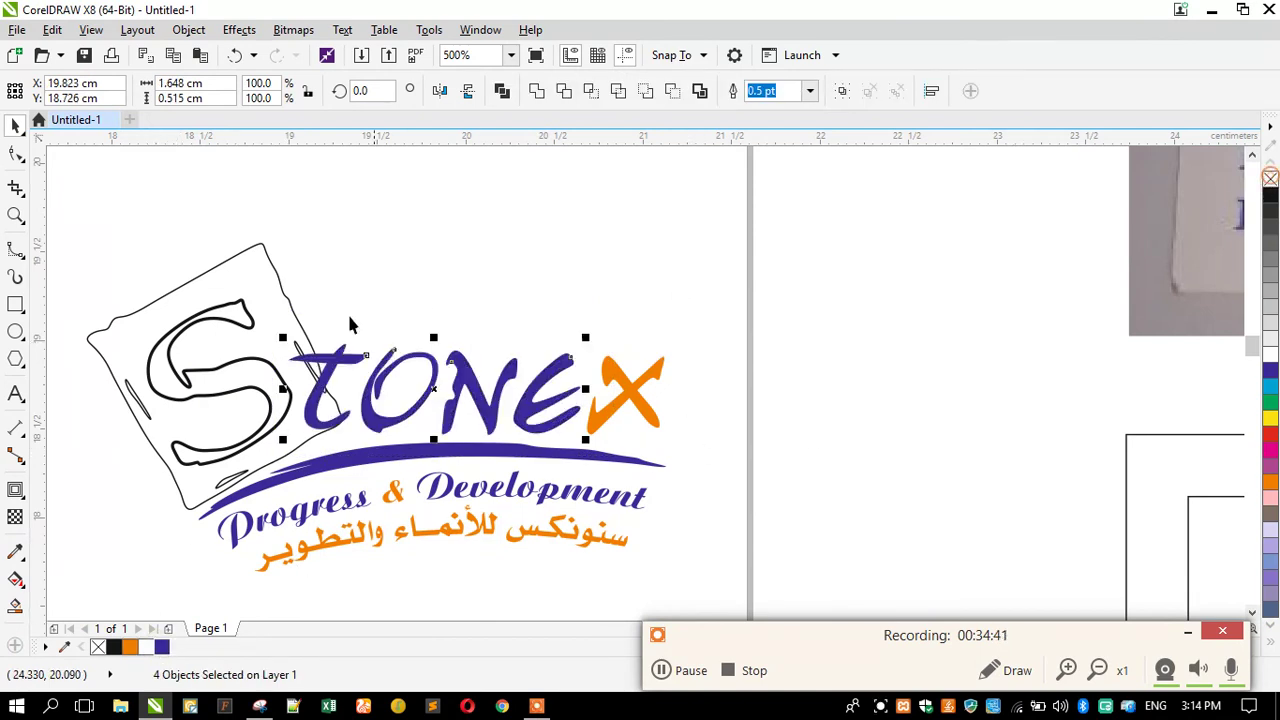